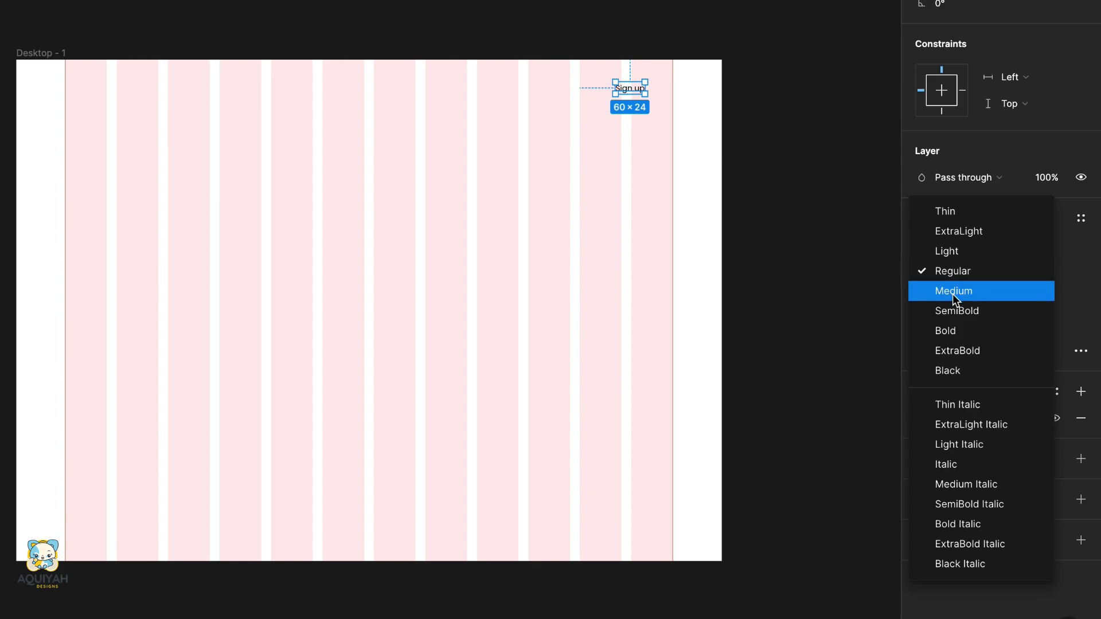
Turn the Sign up text into a 208-wide auto layout button with a corner radius of 20 and a black 1-px inside stroke.
key(shift+a)
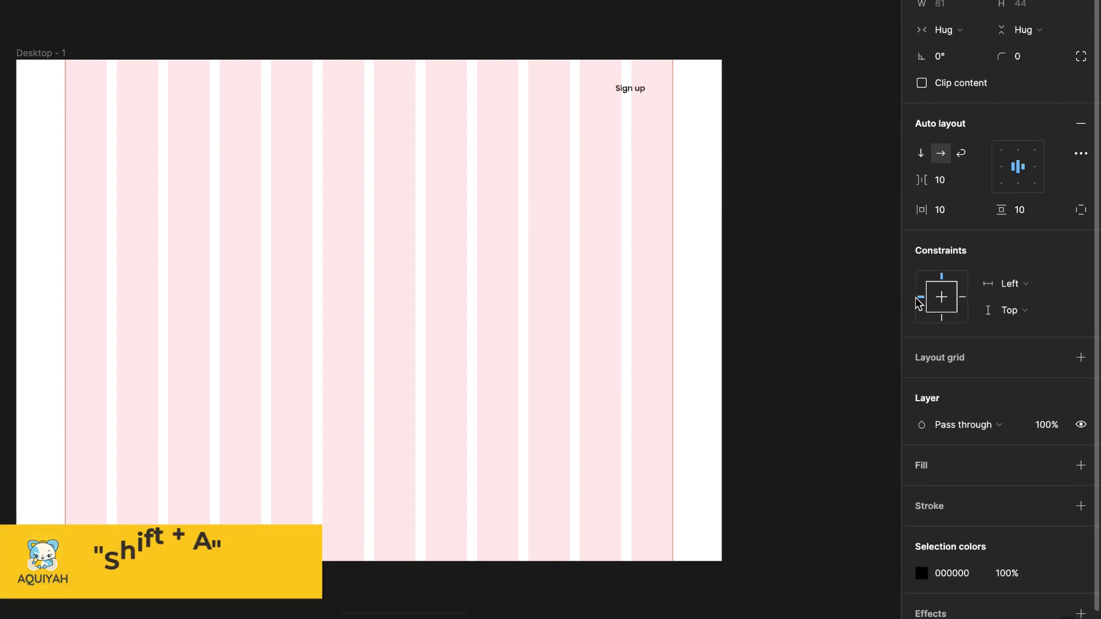
drag(609, 93, 548, 93)
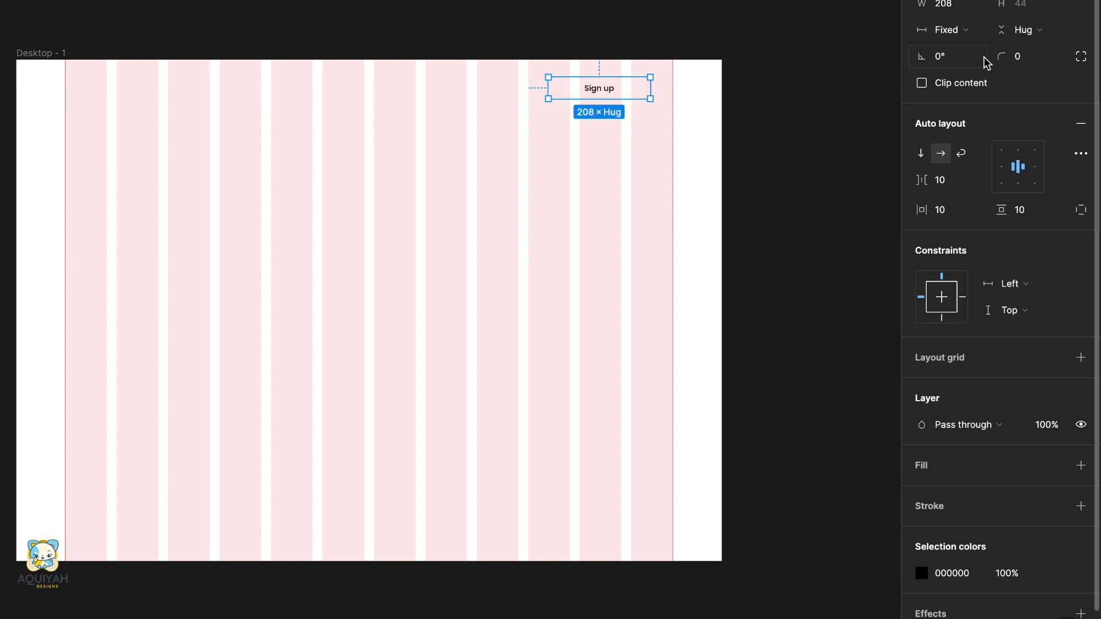
click(1031, 65)
text(2)
scroll(1084, 460, down, 2)
click(1081, 453)
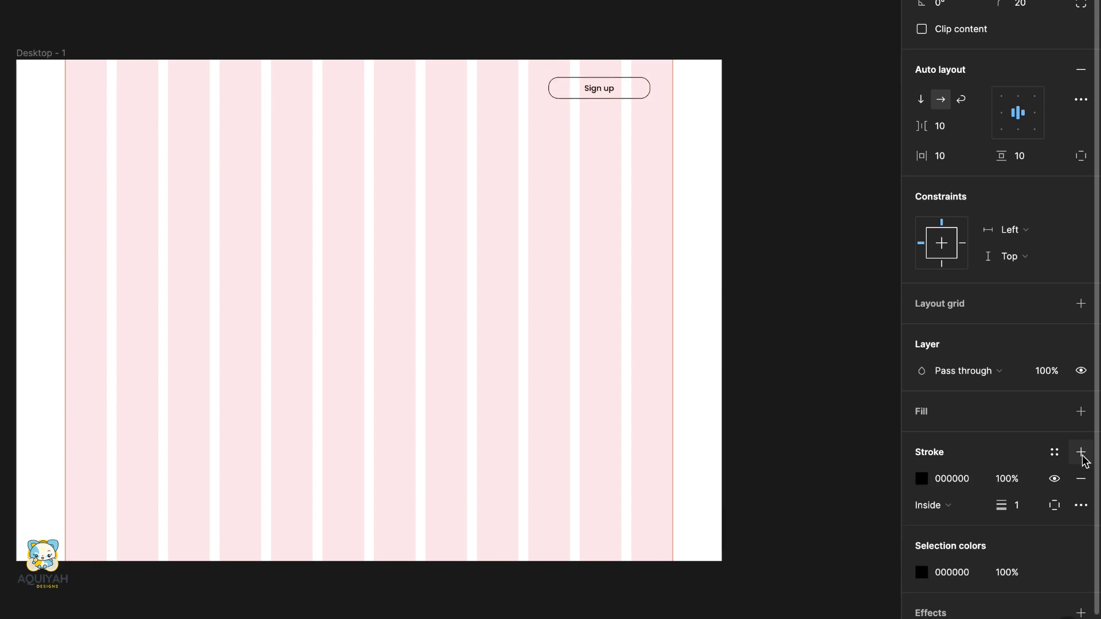
Set the desktop frame's fill color to 003A34.
key(Escape)
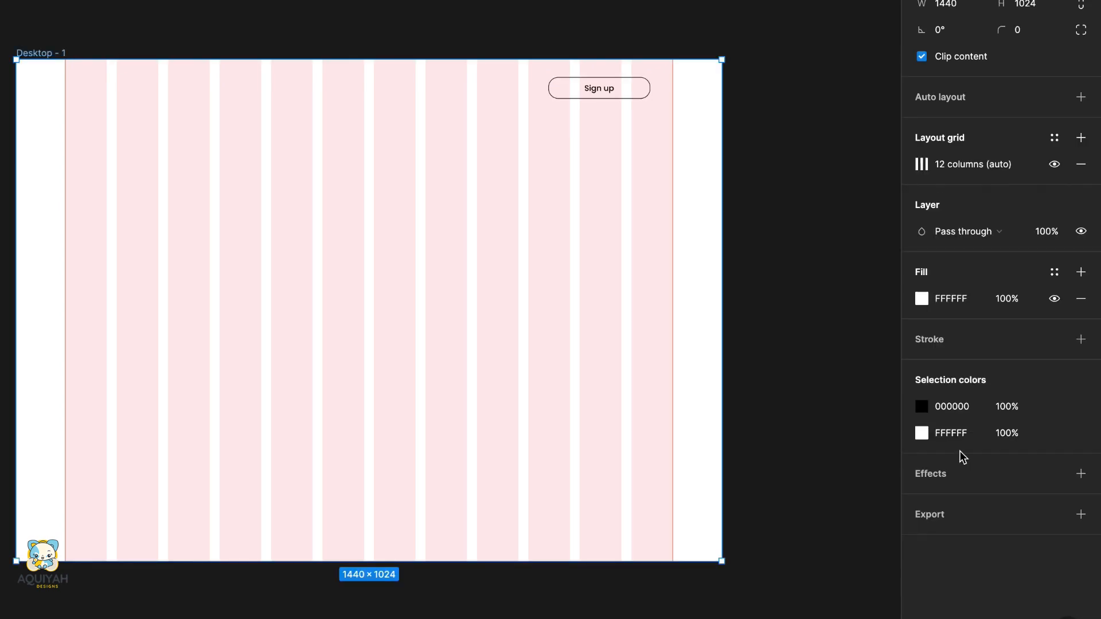
click(921, 298)
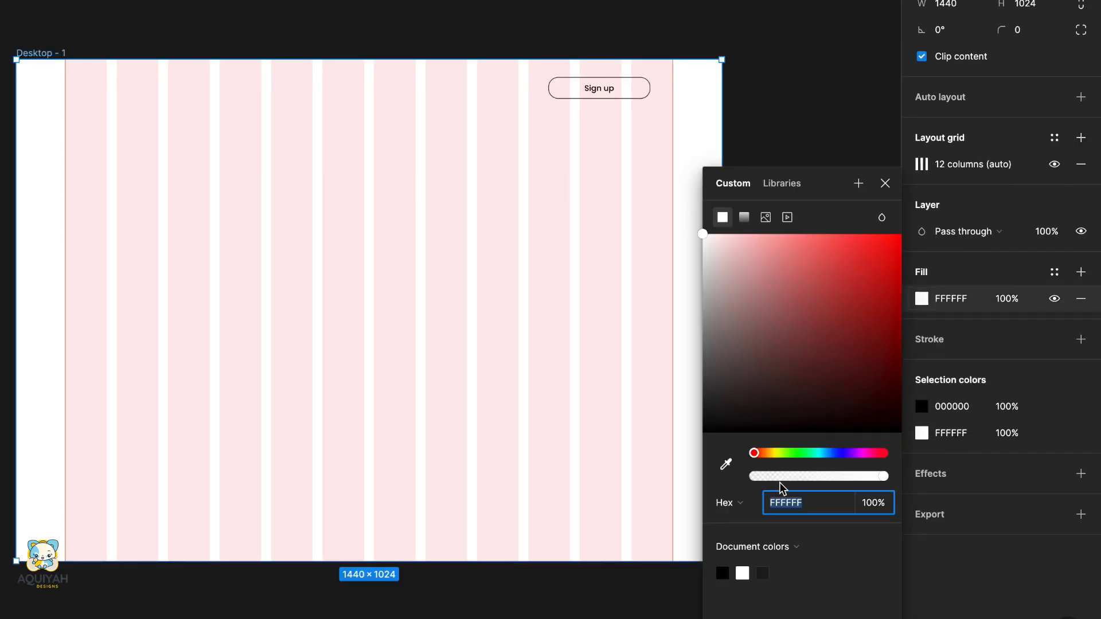
text(003A34)
key(Return)
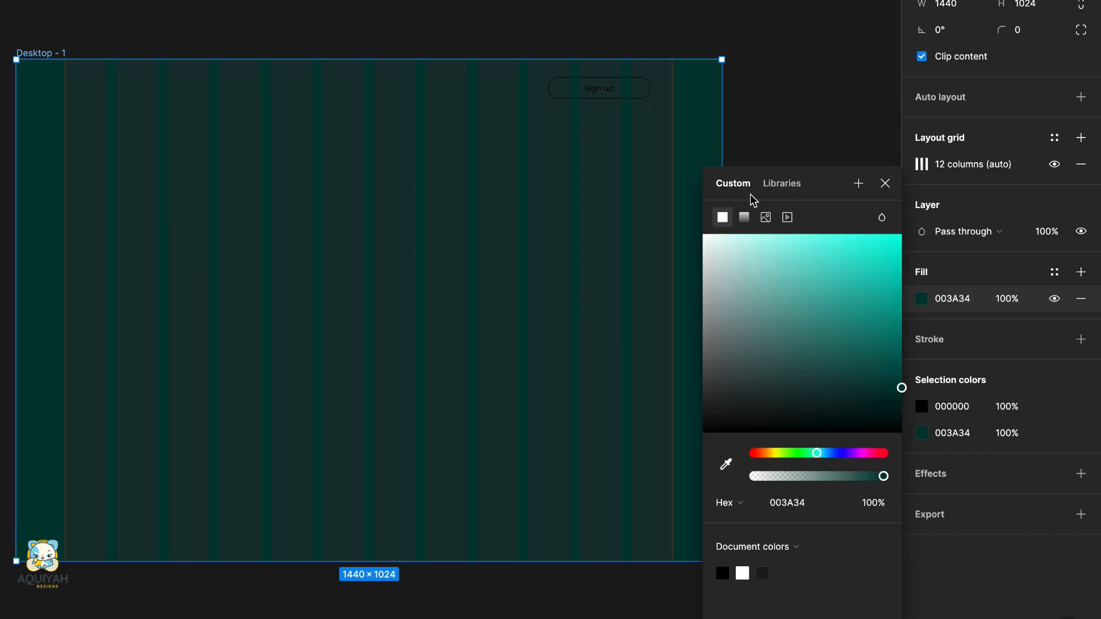
click(886, 183)
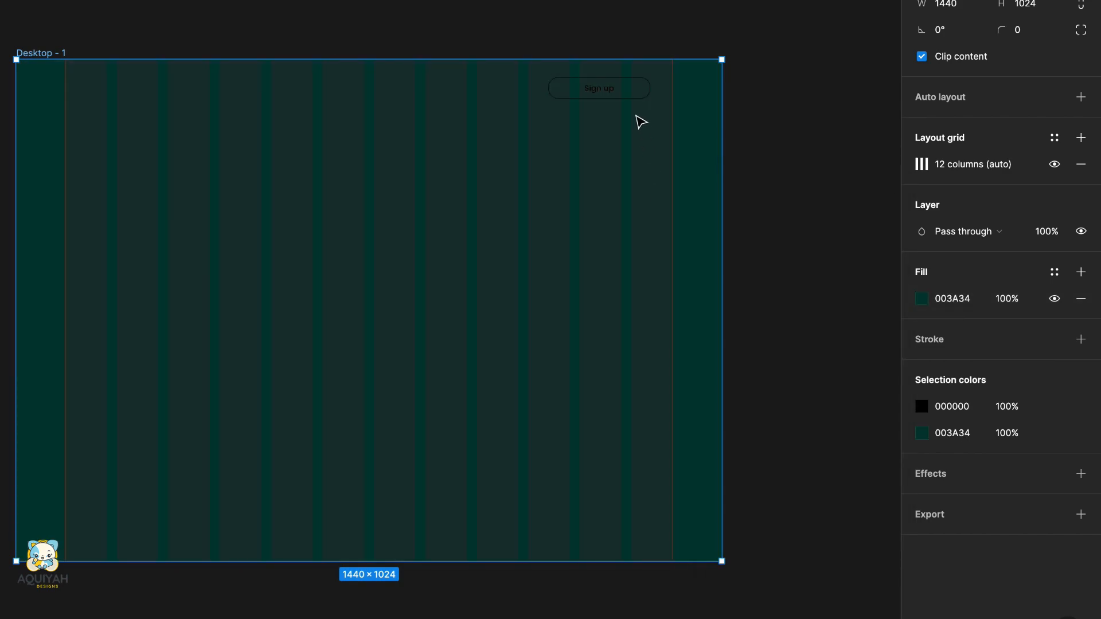
Recolor the Sign up button's text and outline to FEC600 and set its stroke weight to 2.
click(627, 94)
scroll(918, 499, down, 3)
click(950, 539)
text(FEC600)
key(Return)
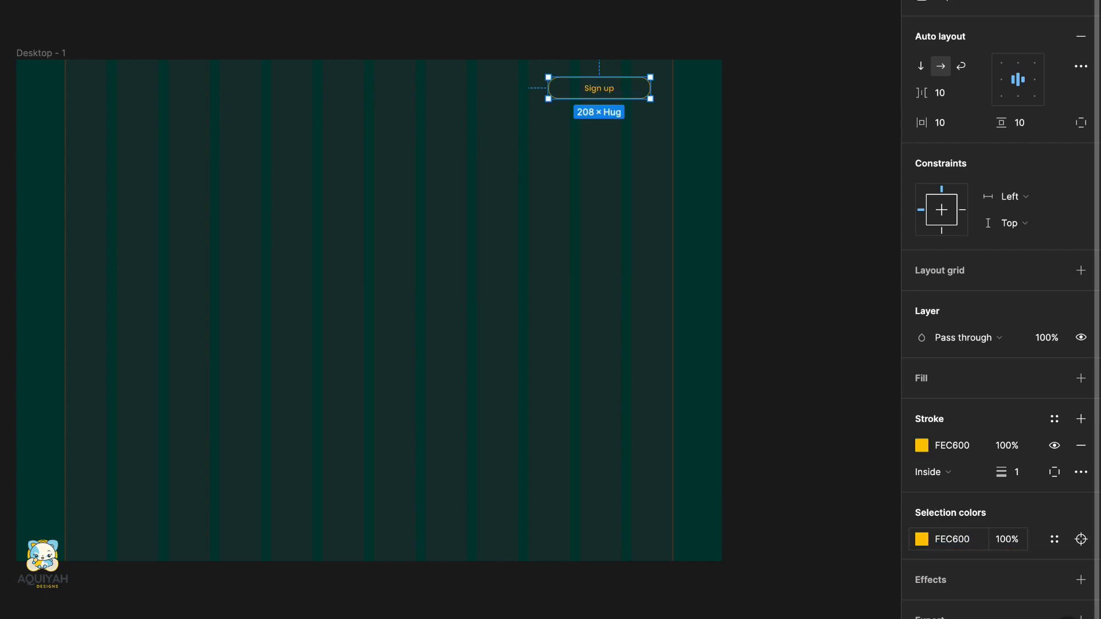
text(2)
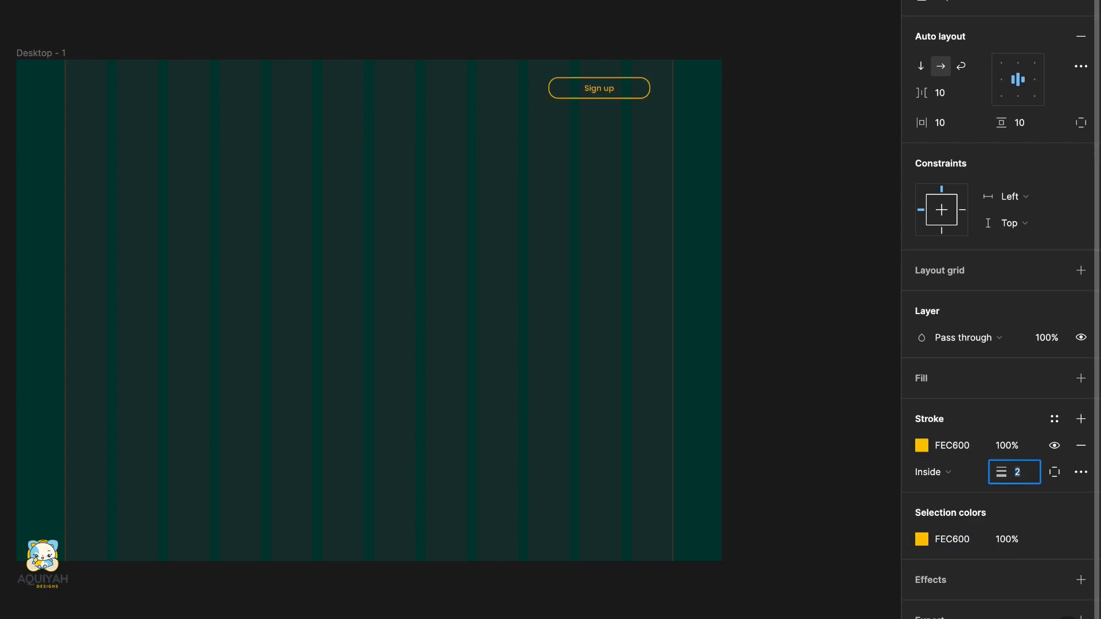
key(Return)
key(Escape)
Add the text "L'hosier" near the top middle of the desktop frame.
key(t)
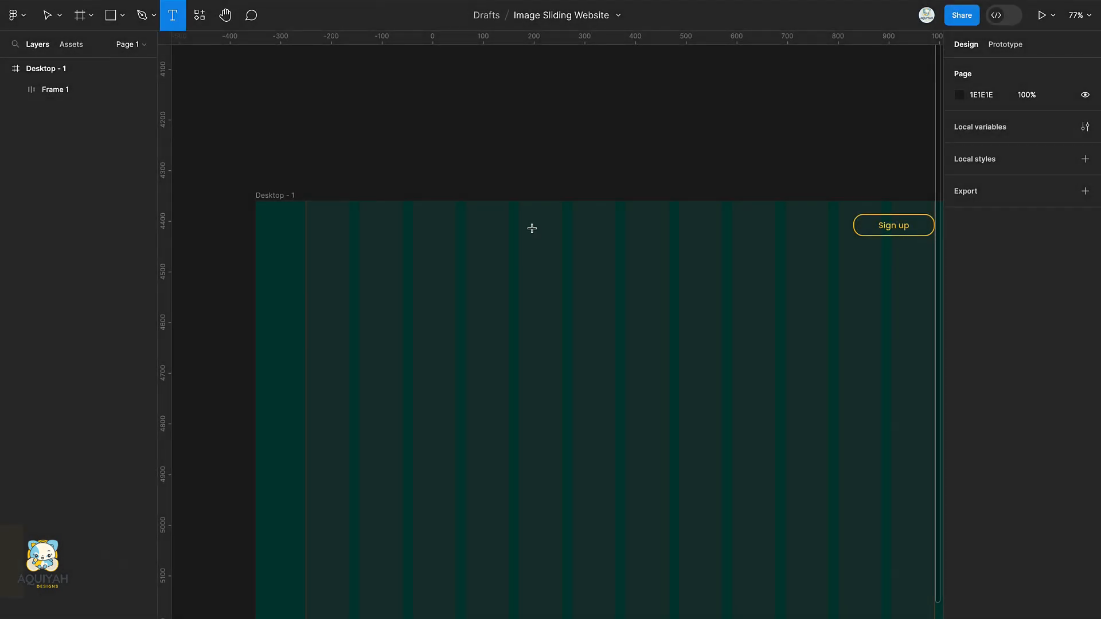
click(531, 228)
text(L'Hosier)
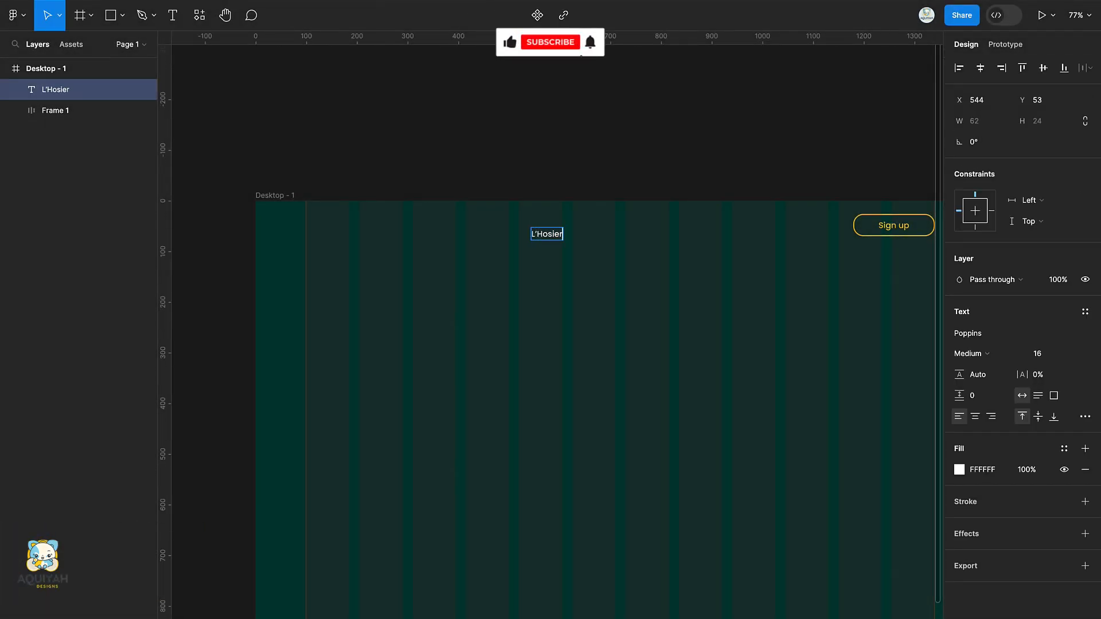
key(Escape)
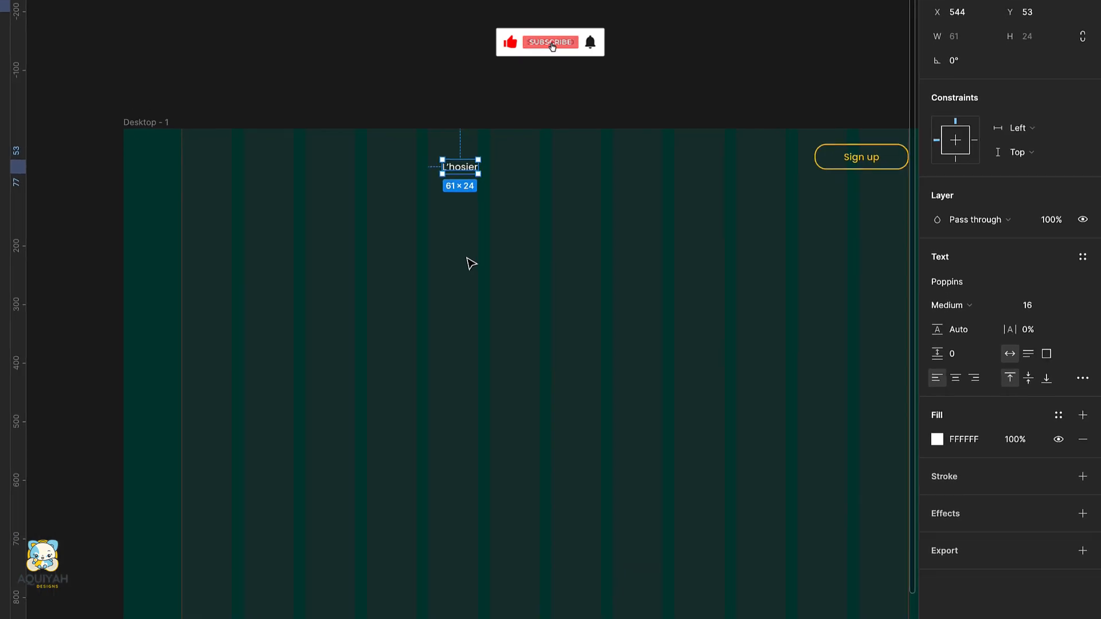
Set the L'hosier text's font to Adobe Garamond Pro and center the text horizontally in the desktop frame.
click(964, 248)
text(a)
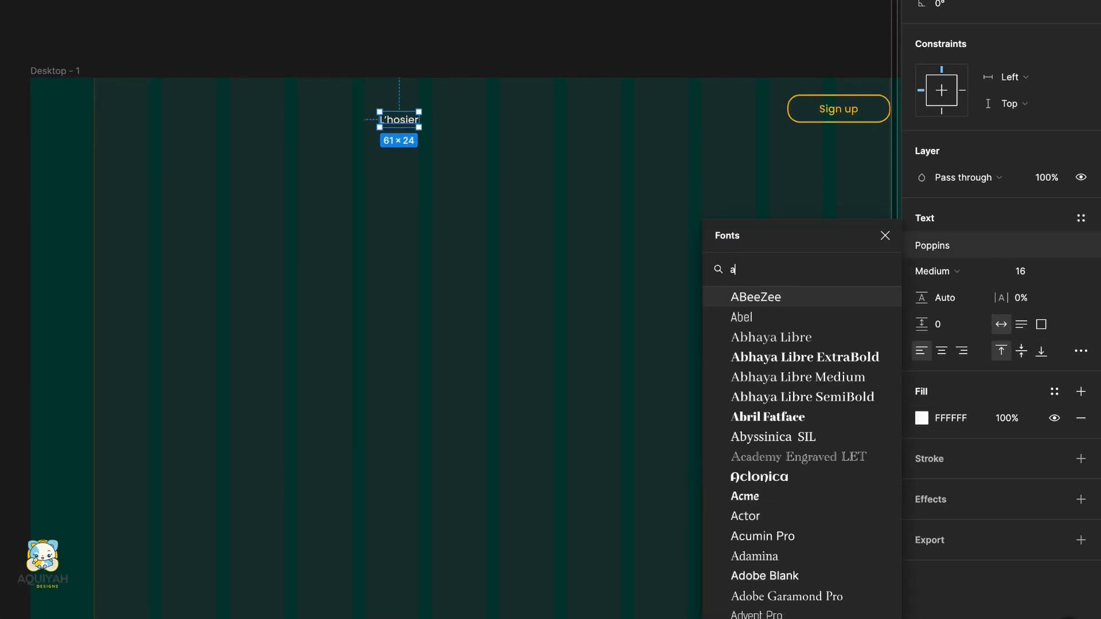
text(do)
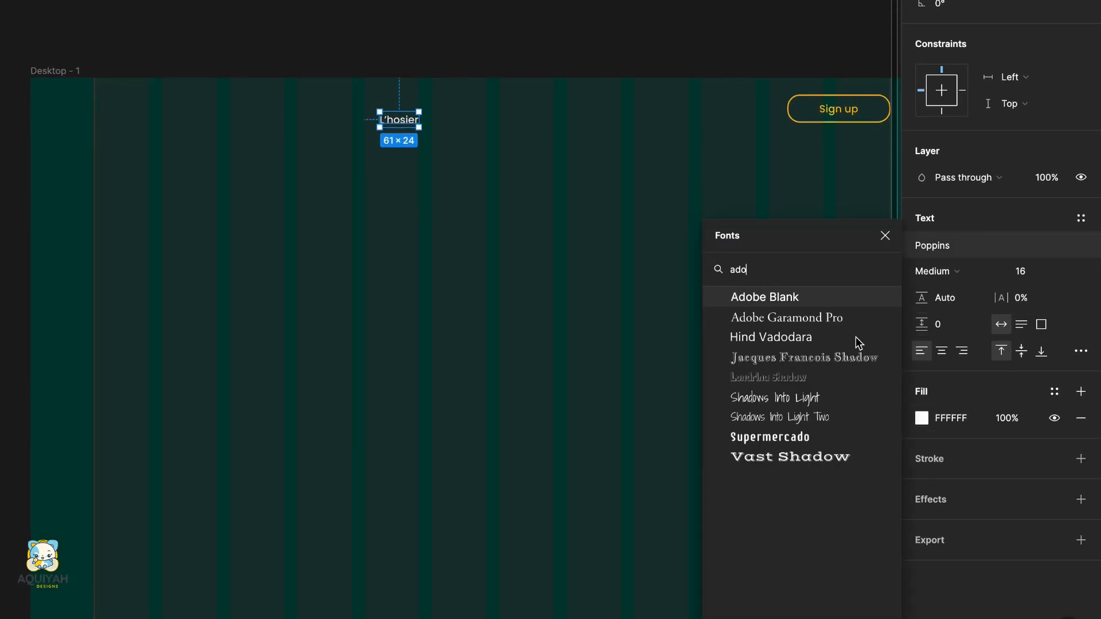
click(821, 318)
click(947, 87)
Set the L'hosier text's size to 35 and its fill to the yellow document color FEC600.
click(1042, 453)
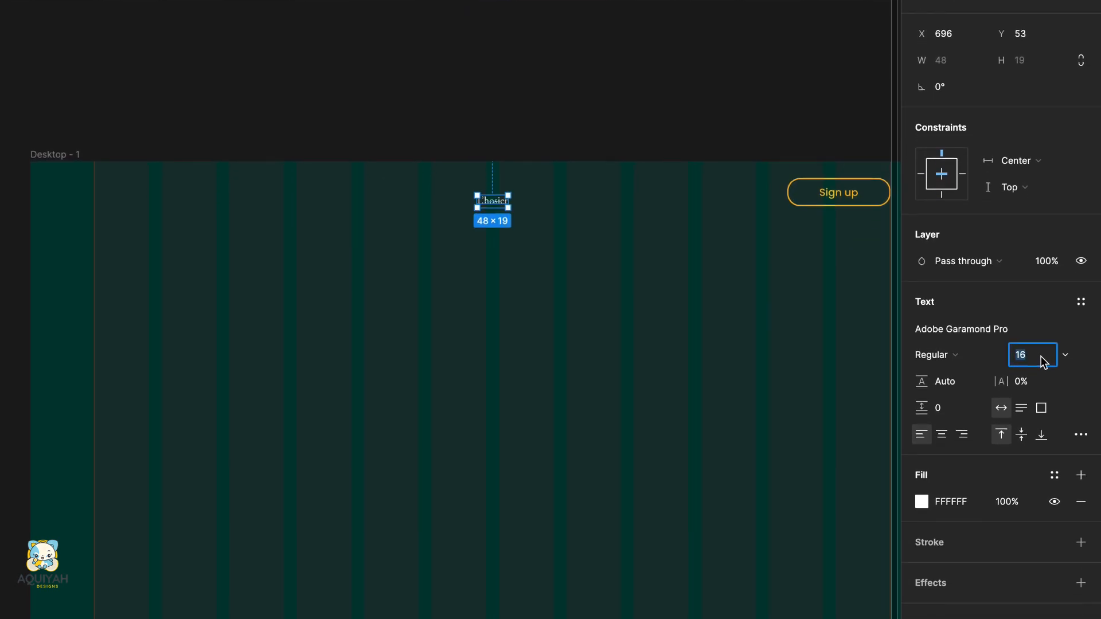
key(Return)
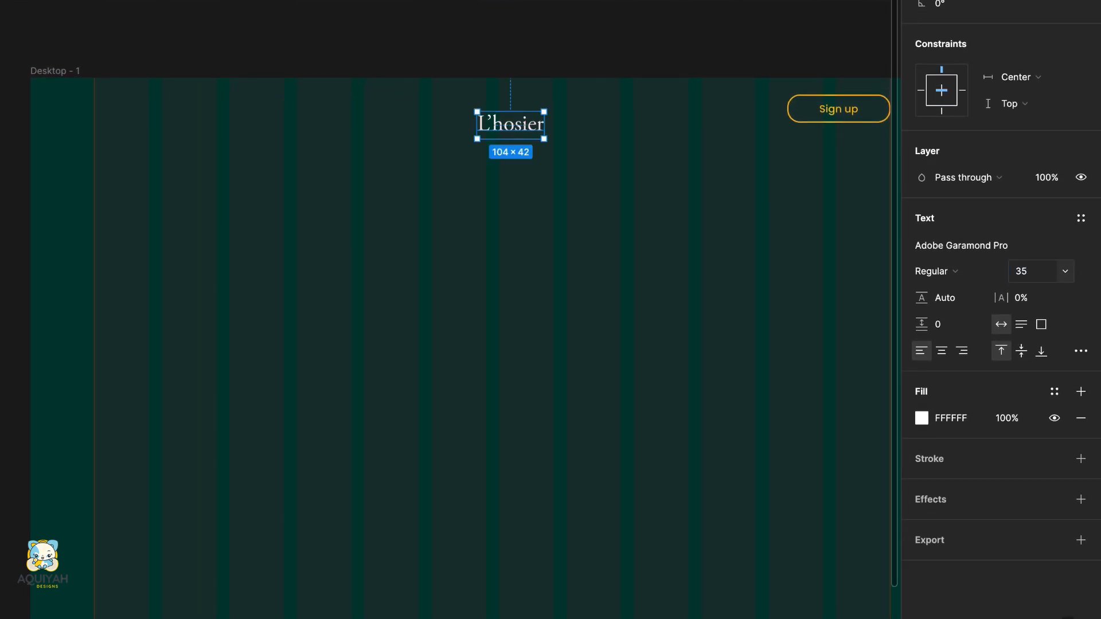
click(921, 421)
click(723, 572)
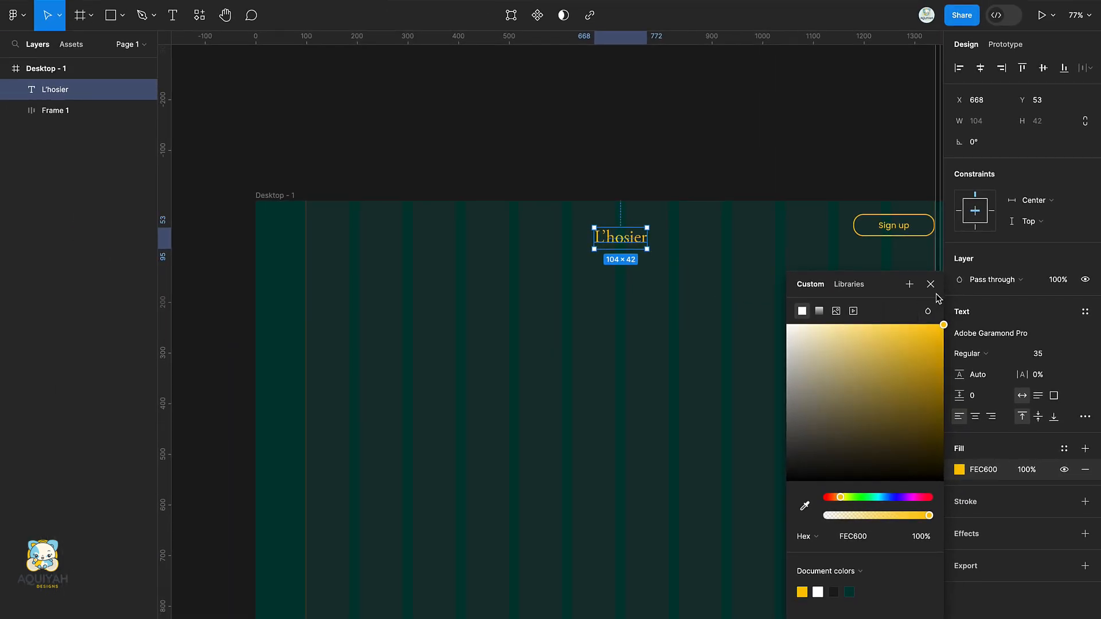
click(931, 285)
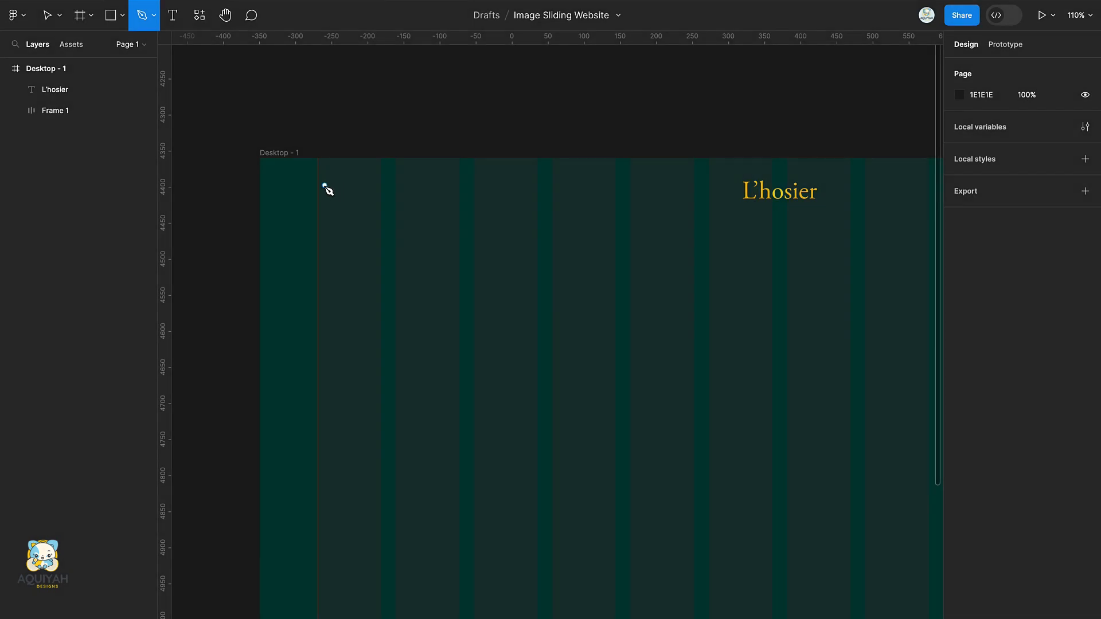
Draw a three-line menu icon about 24.5 × 26 with a shorter middle line at the first grid column, using the Pen tool.
click(320, 185)
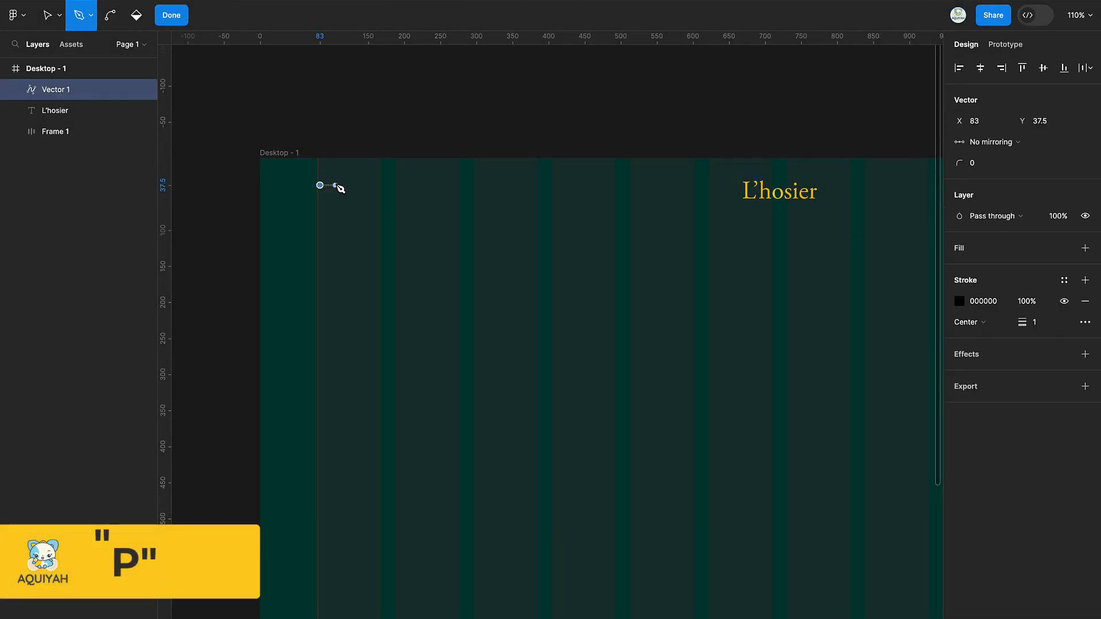
click(337, 185)
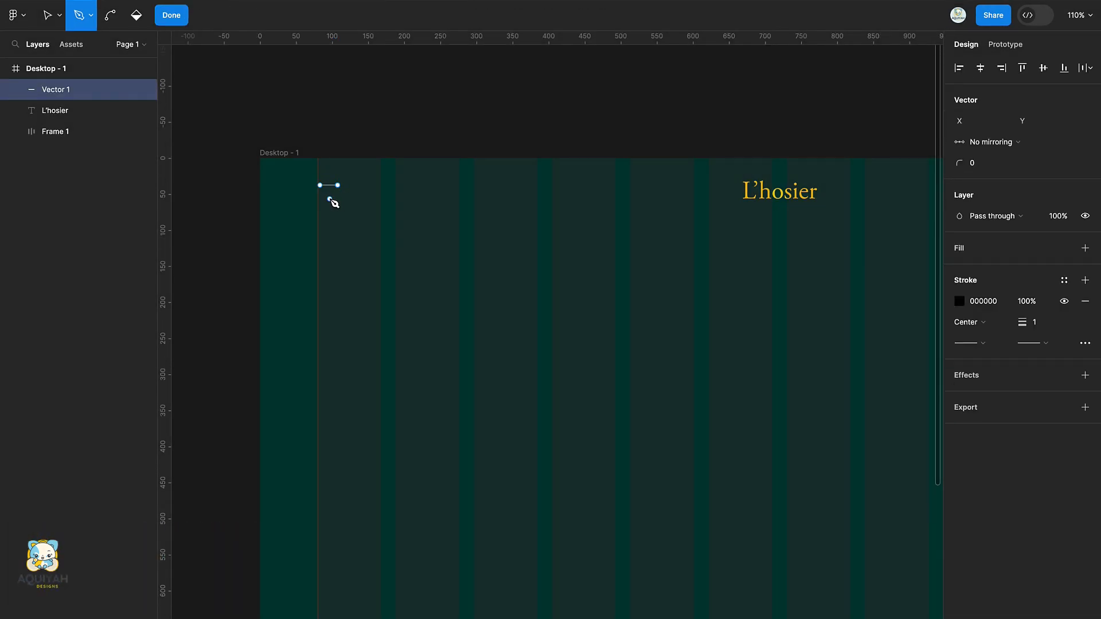
click(319, 195)
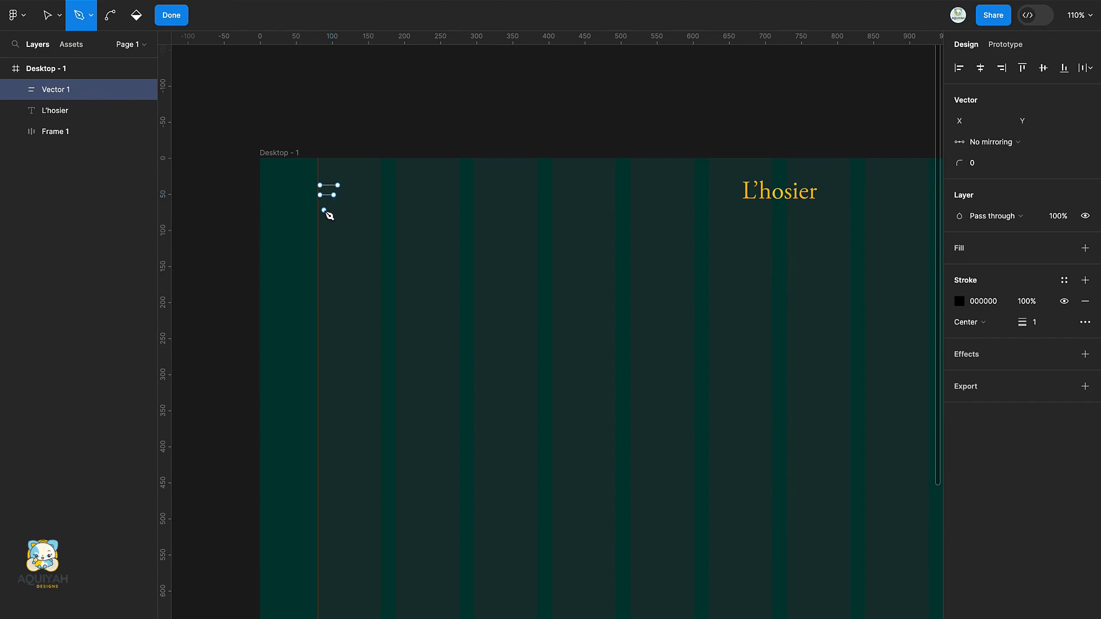
scroll(328, 211, up, 5)
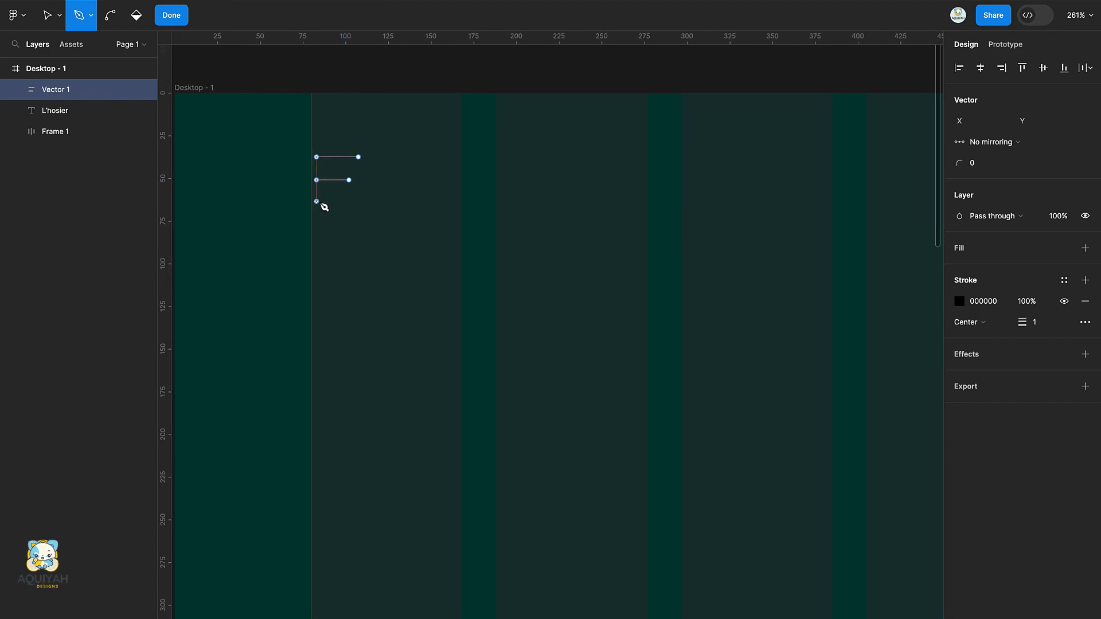
click(317, 202)
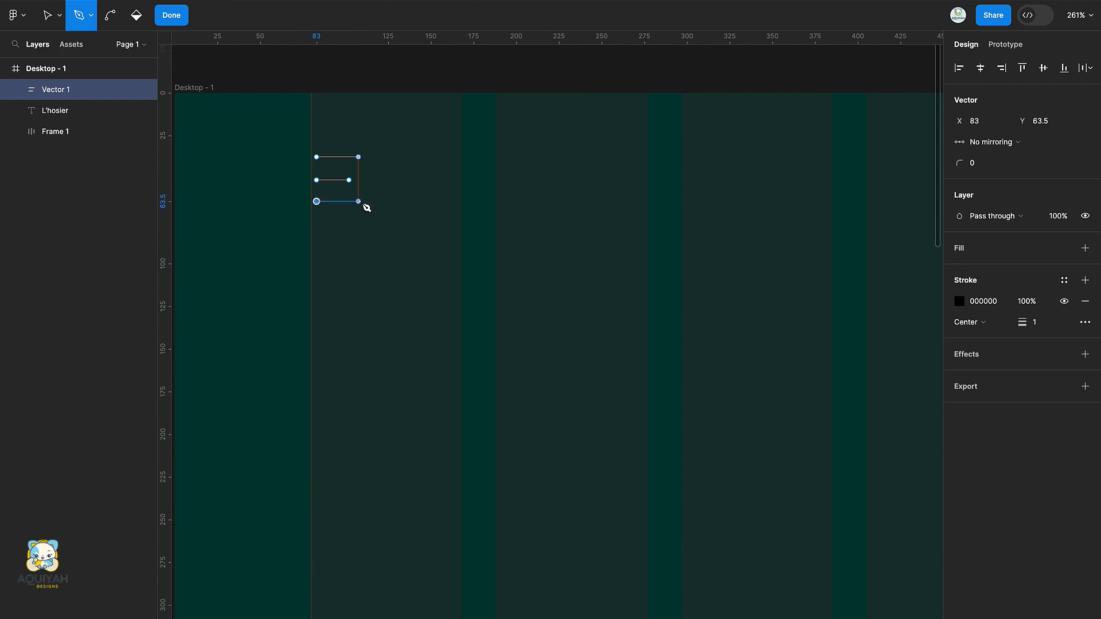
key(Escape)
key(Escape)
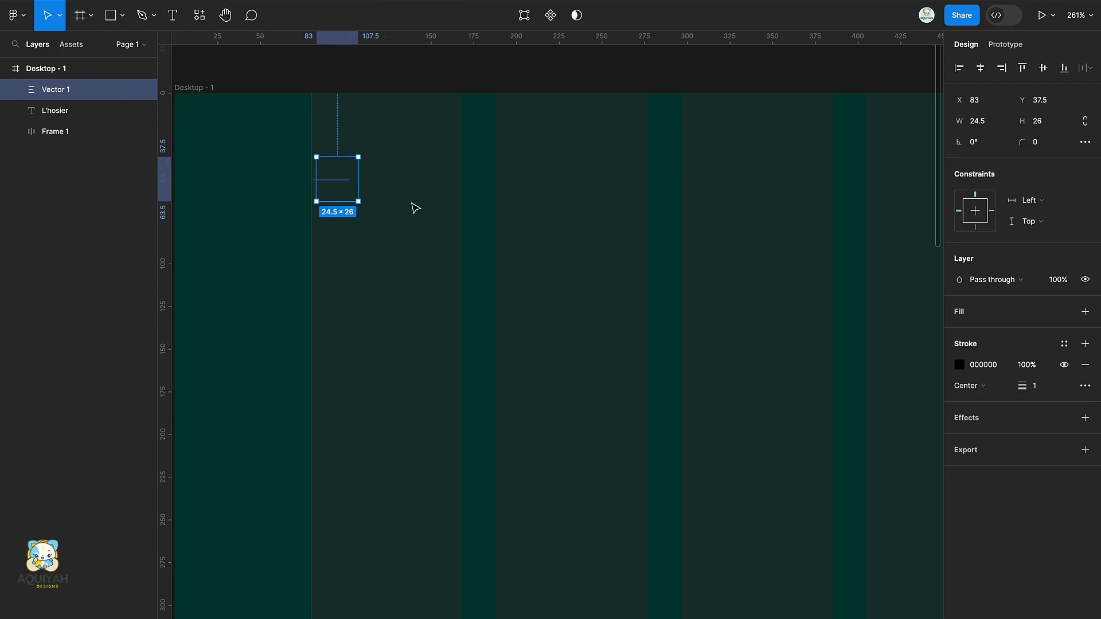
Set the menu icon's stroke color to FEC600 and give its lines round end points.
click(960, 365)
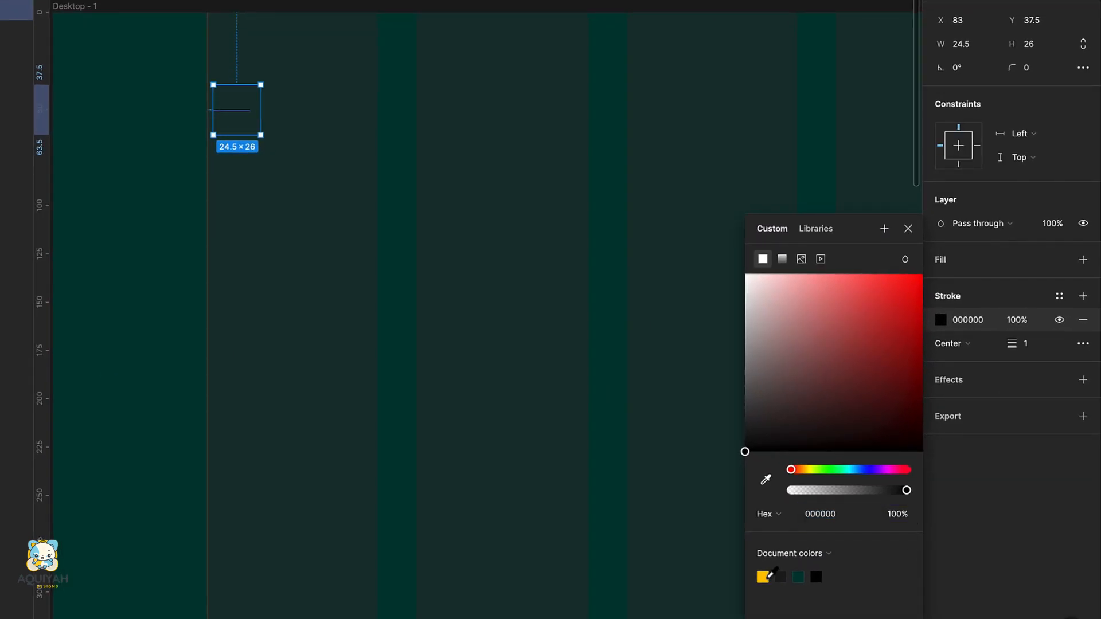
click(766, 576)
click(1083, 344)
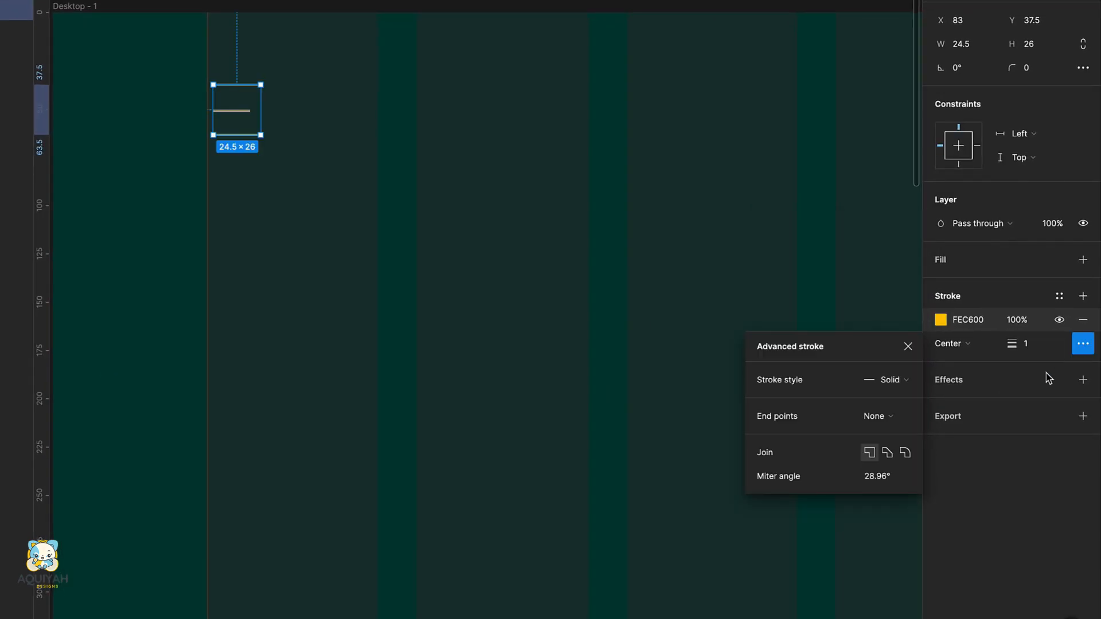
click(880, 418)
click(918, 551)
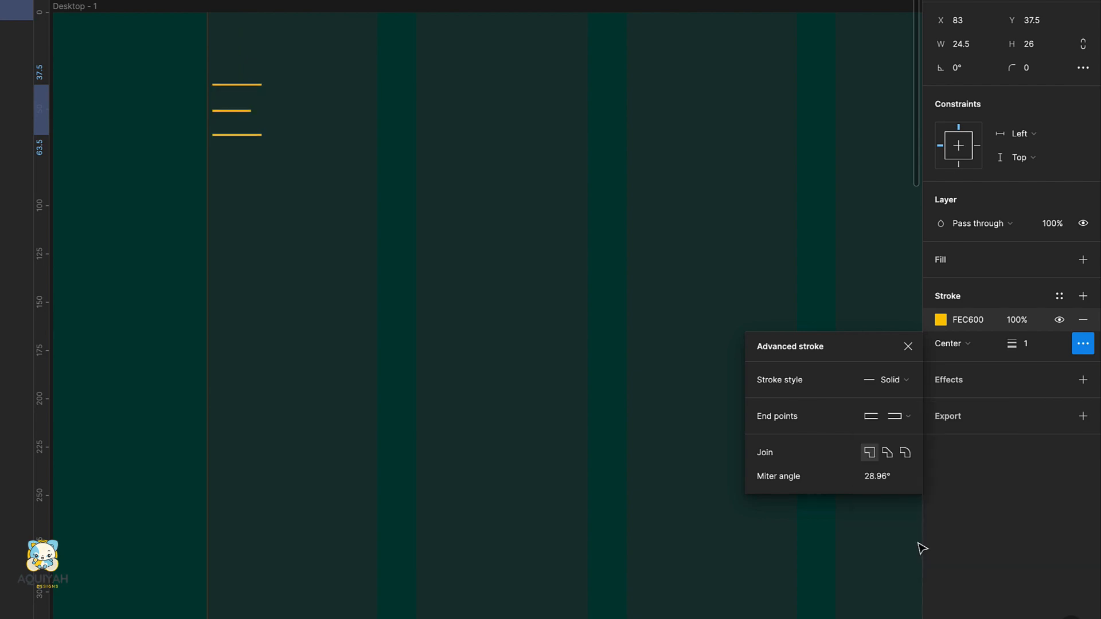
click(898, 423)
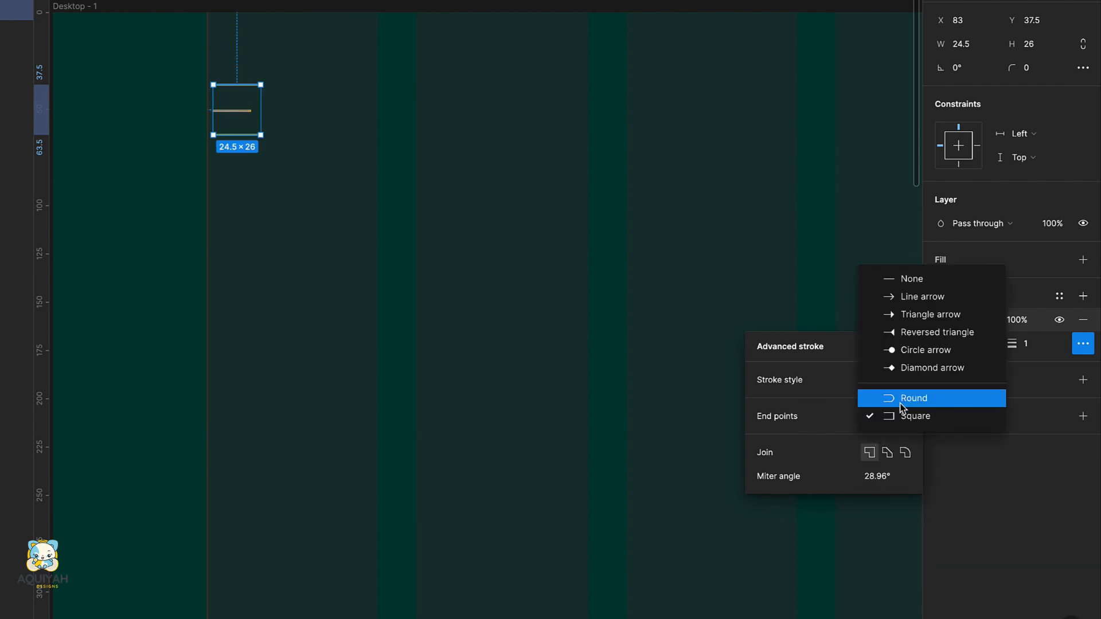
click(899, 398)
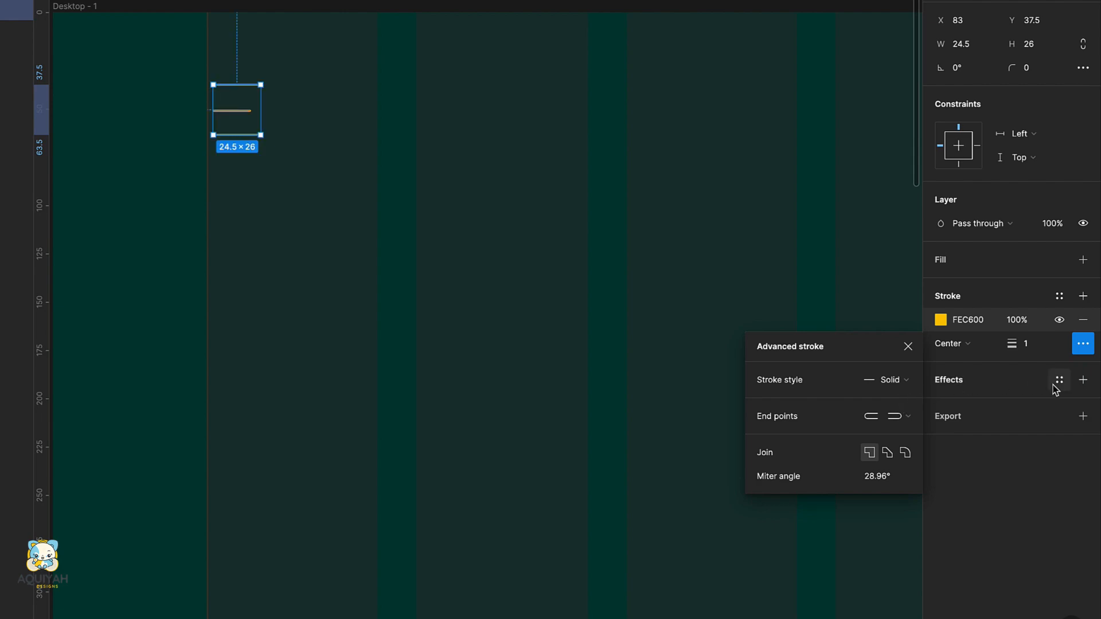
Set the menu icon's stroke weight to 2 and reduce its height to about 17.
key(Up)
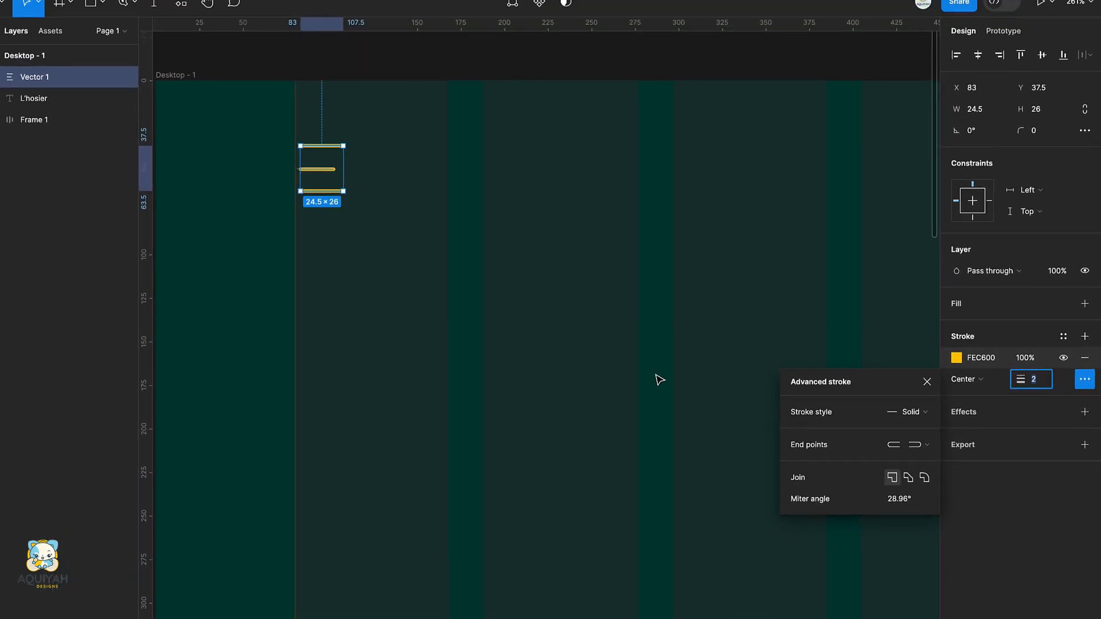
drag(348, 200, 348, 186)
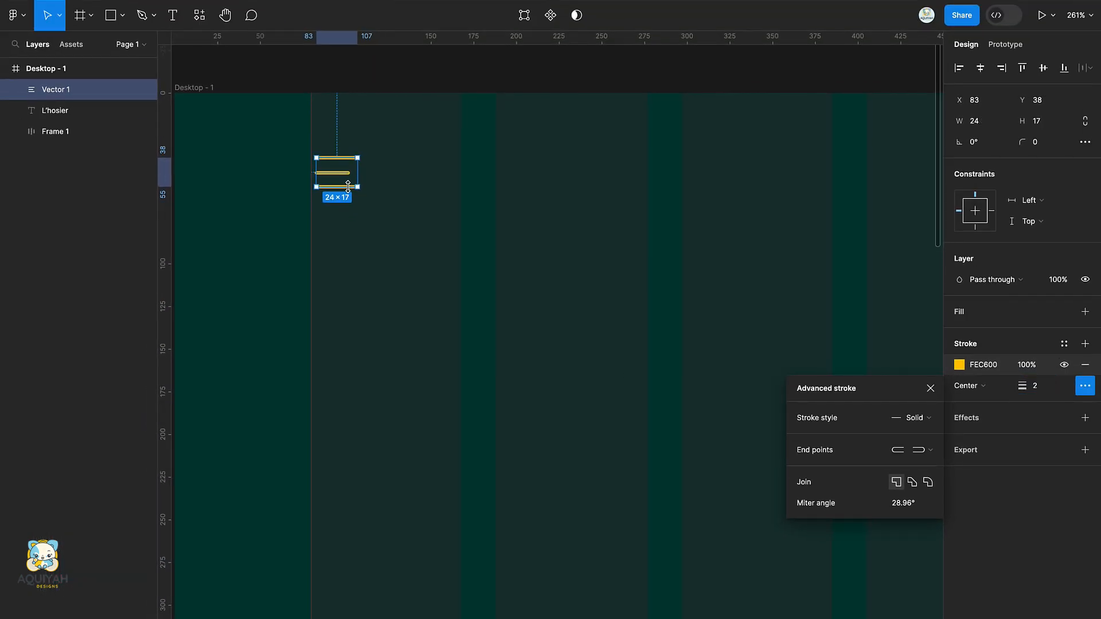
click(358, 212)
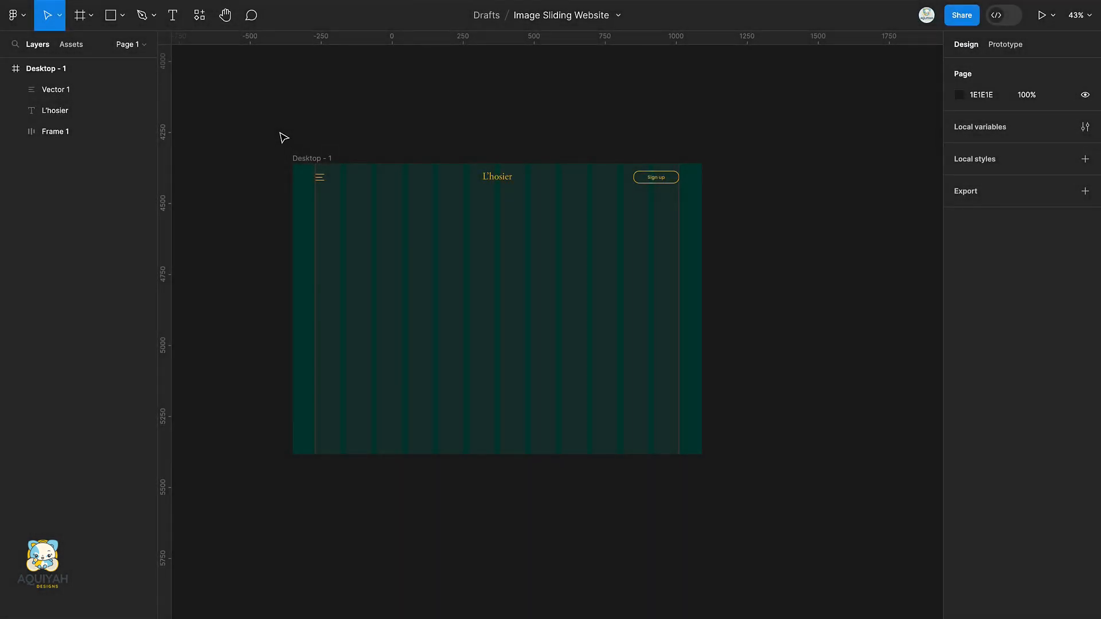
Frame the menu icon, L'hosier text and Sign up button together and name the frame Navbar.
mouse_move(279, 132)
mouse_down()
mouse_move(552, 224)
mouse_move(698, 199)
mouse_up()
key(ctrl+alt+g)
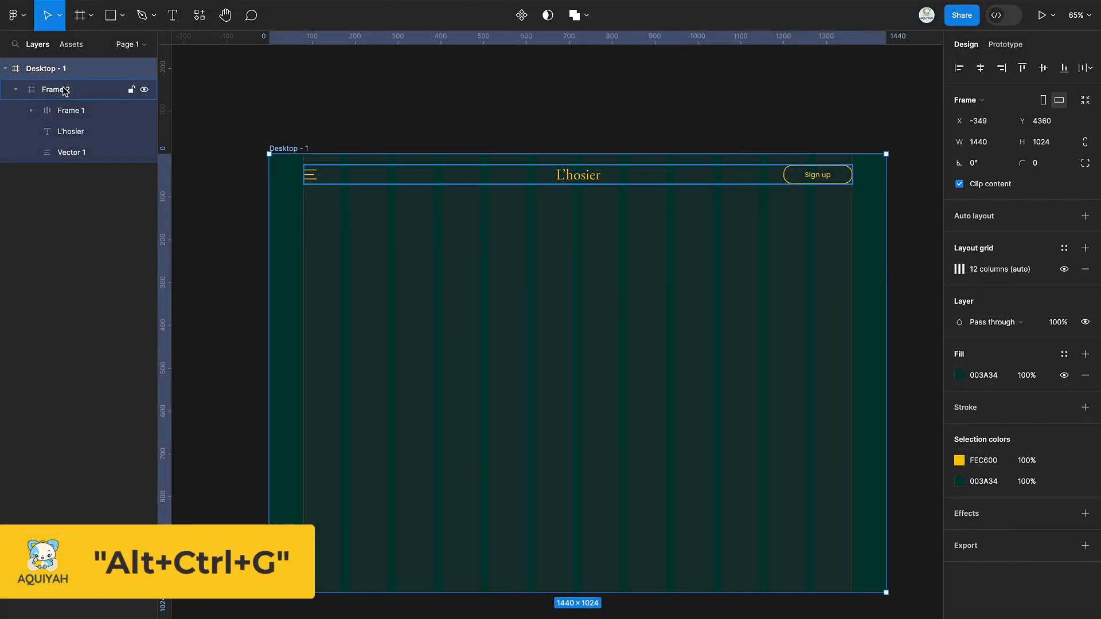
double_click(56, 89)
text(Navb)
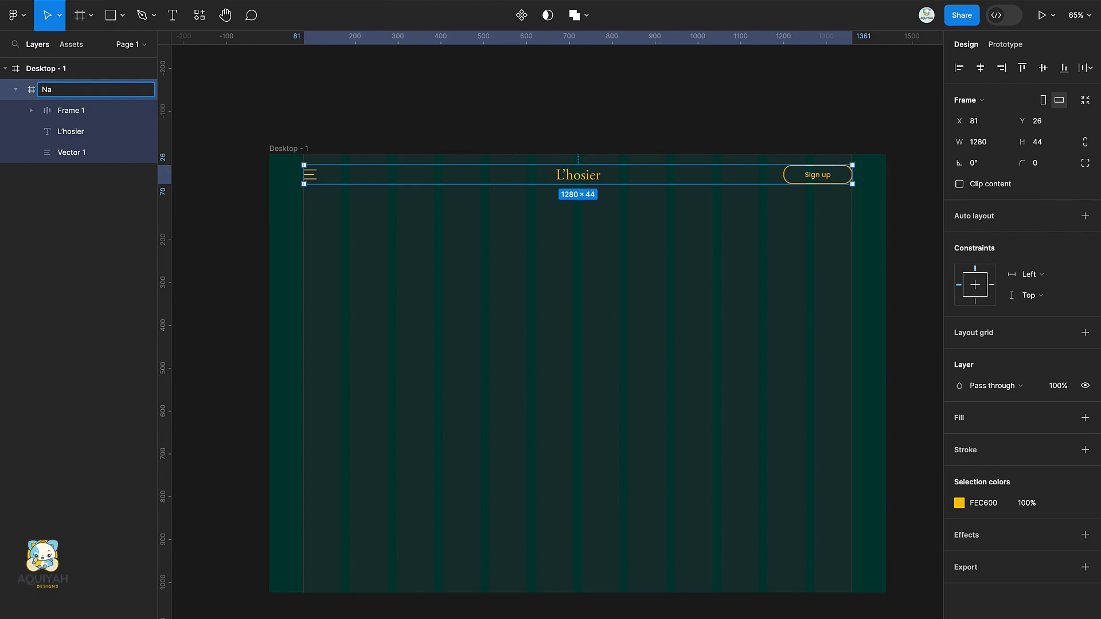
text(ar)
key(Return)
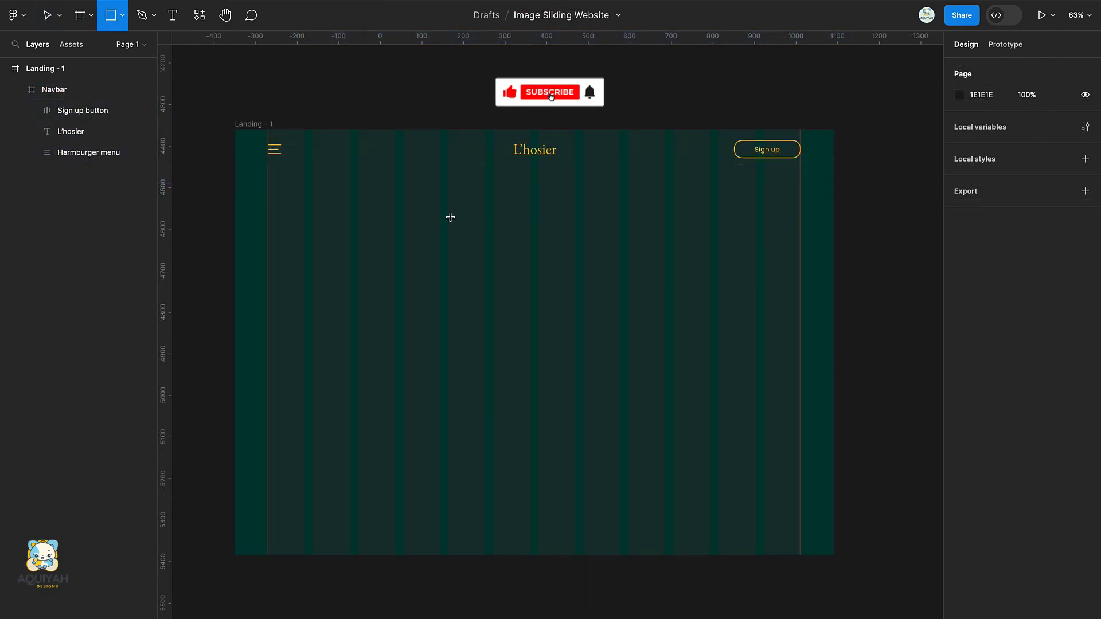
Draw a rectangle centred below the navbar and set its size to 414 × 670.
drag(448, 217, 645, 501)
click(982, 123)
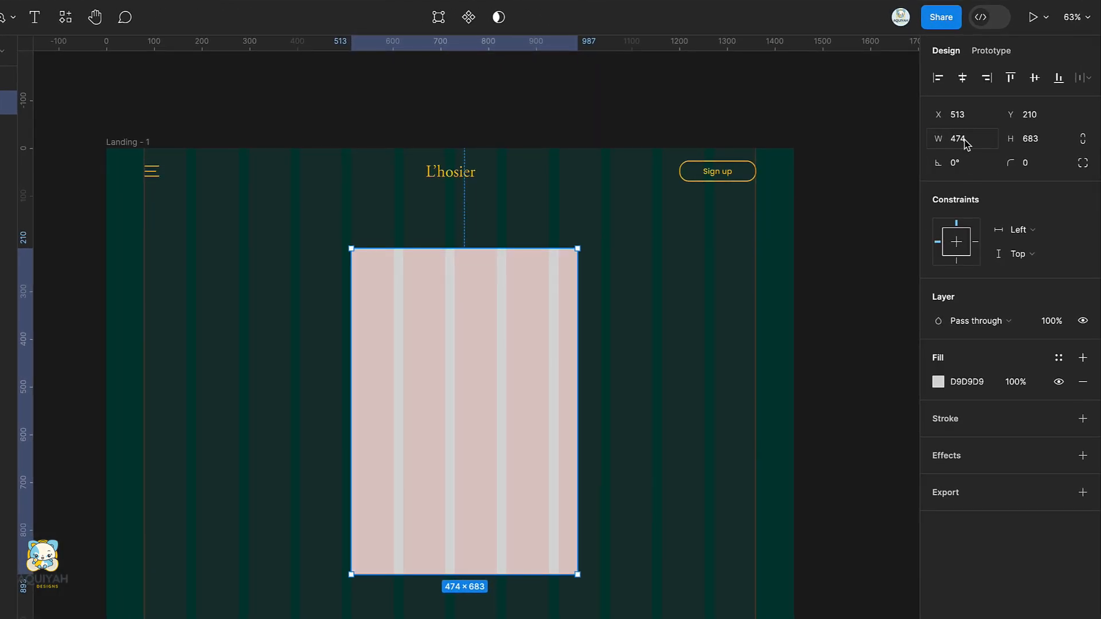
click(1053, 137)
text(670)
key(Return)
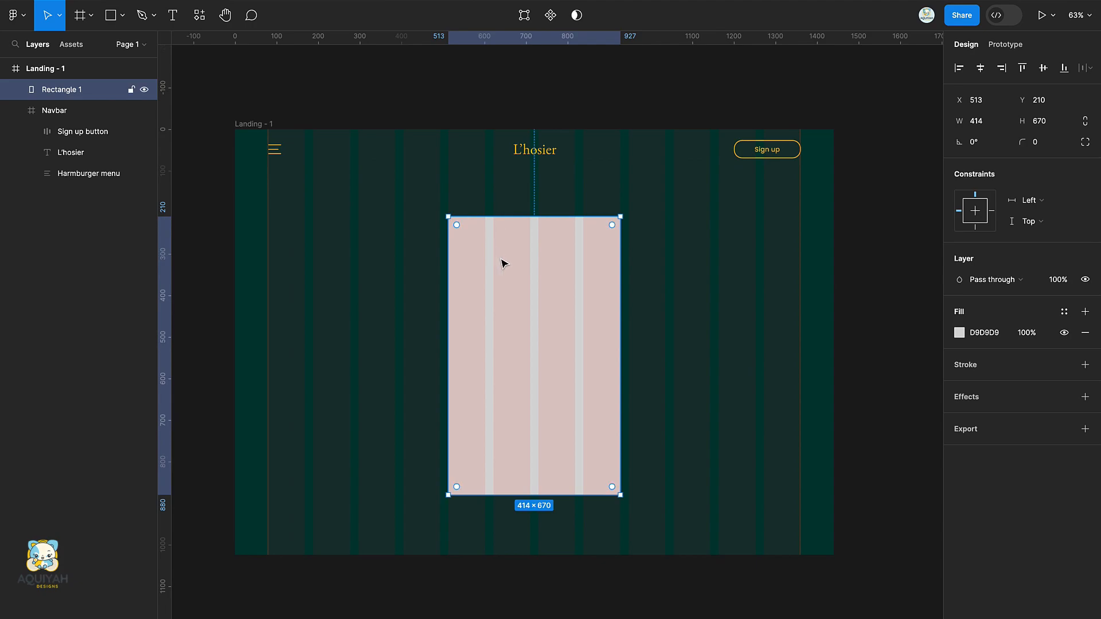
Round the rectangle's two top corners to 207 to form an arch and move it up to Y 190.
drag(611, 225, 548, 306)
drag(456, 225, 522, 268)
mouse_move(534, 154)
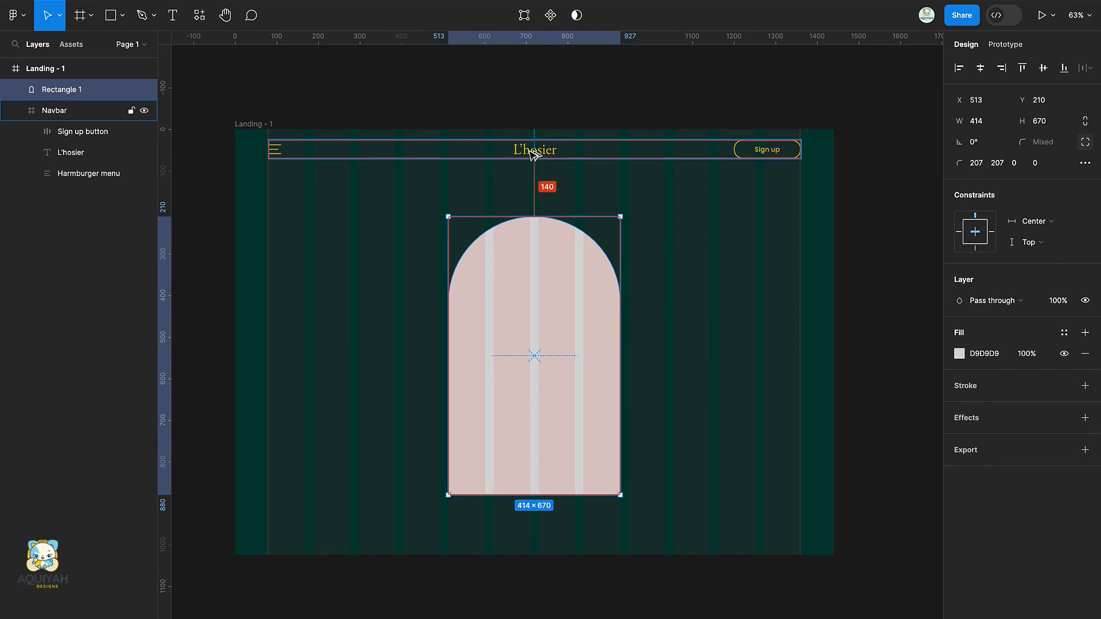
key(shift+Up)
key(shift+Up)
Add horizontal guides along the arch's top edge and bottom edge, at Y 190 and Y 860.
drag(531, 68, 525, 206)
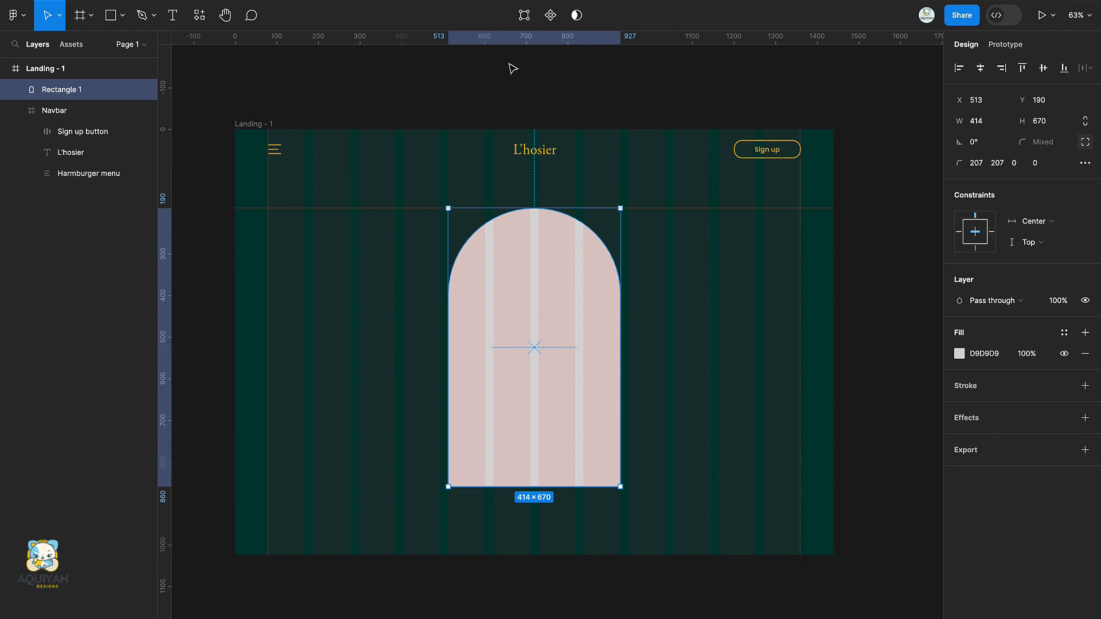
drag(516, 42, 509, 486)
Duplicate the arch and move the copy right to X 946, up against the right margin guide.
scroll(508, 486, up, 1)
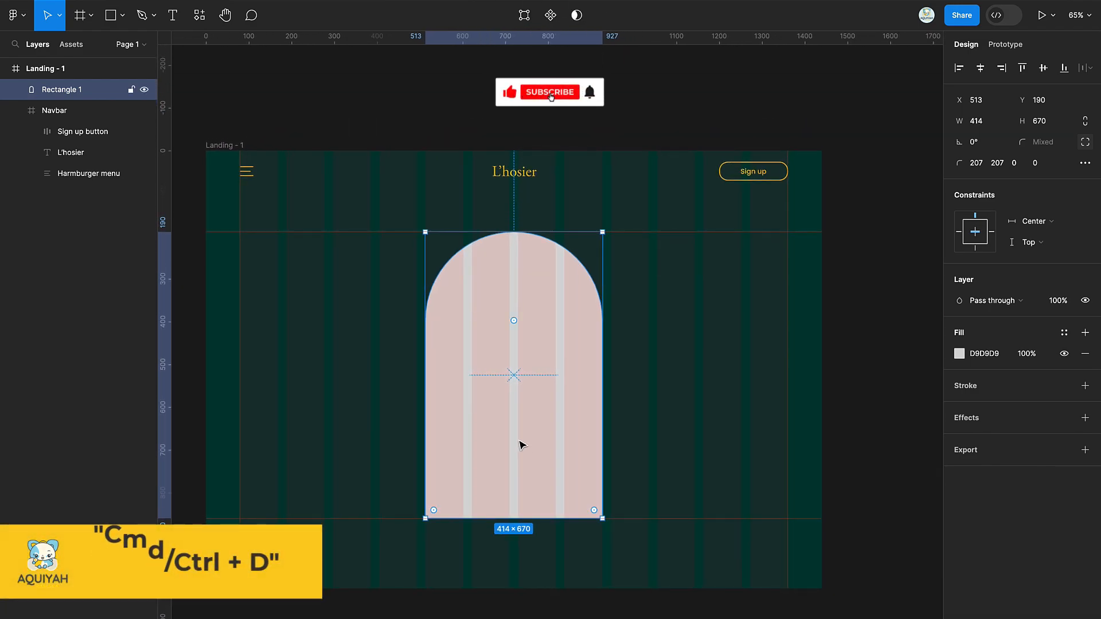
key(ctrl+d)
key(shift+Right)
key(shift+Right)
key(shift+Right)
key(shift+Right)
key(shift+Right)
key(shift+Right)
key(shift+Right)
key(shift+Right)
key(shift+Right)
key(shift+Right)
key(shift+Right)
key(shift+Right)
key(shift+Right)
key(shift+Right)
key(shift+Right)
key(shift+Right)
key(shift+Right)
key(shift+Right)
key(shift+Right)
key(shift+Right)
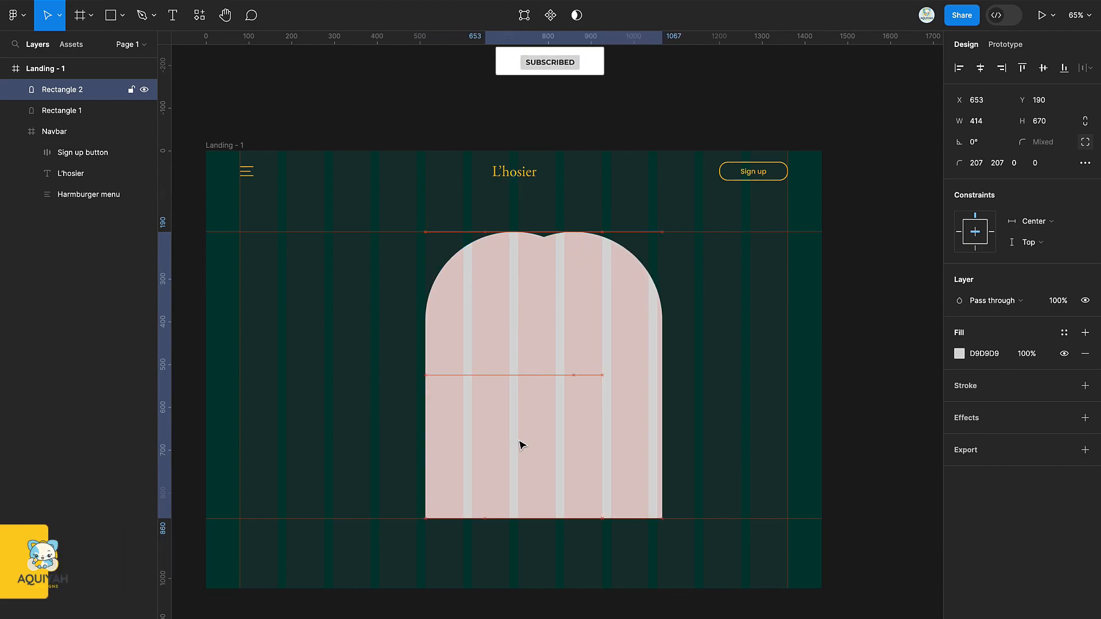
key(shift+Right)
key(Right)
key(Right)
key(Right)
Turn the copied arch into a 271 × 384 pill with corner radius 125, placed against the right margin at X 1089.
scroll(658, 215, up, 2)
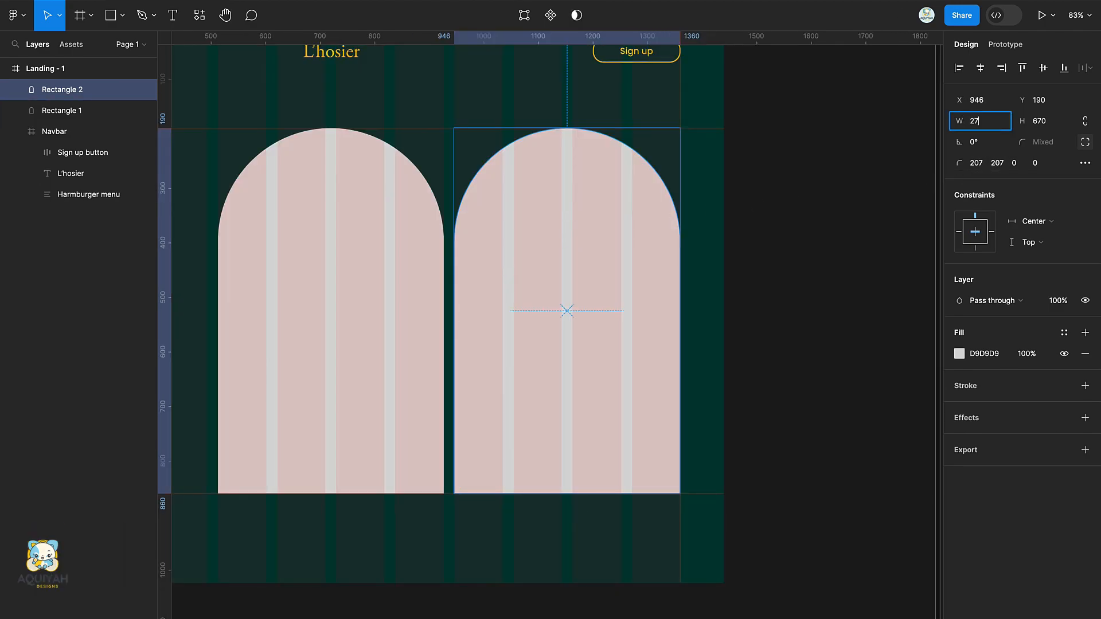
text(271)
key(Return)
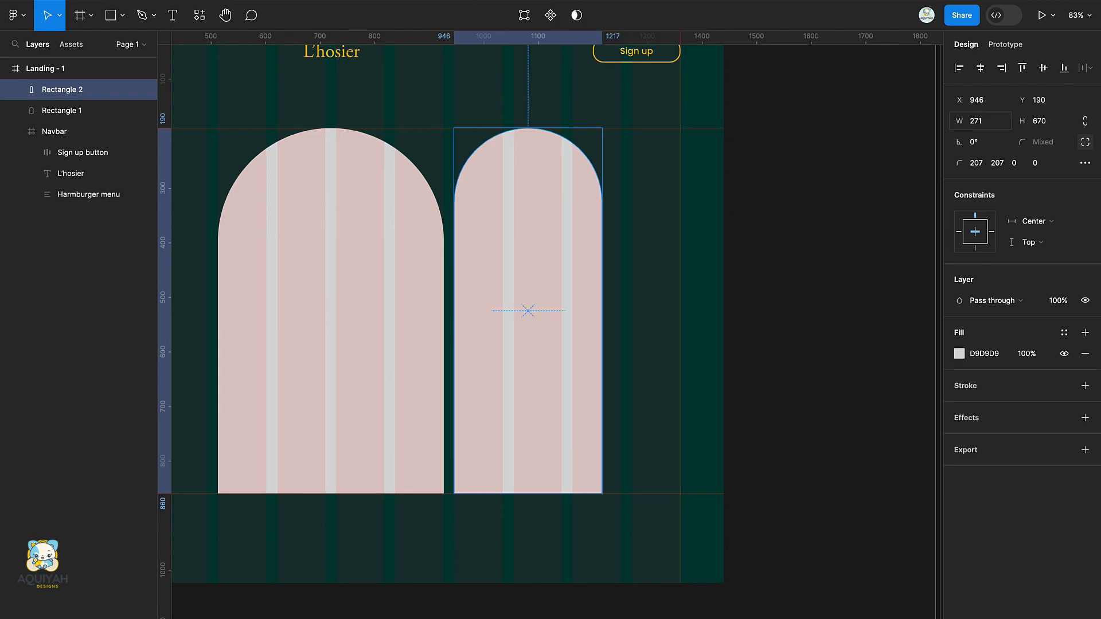
click(1057, 123)
key(Return)
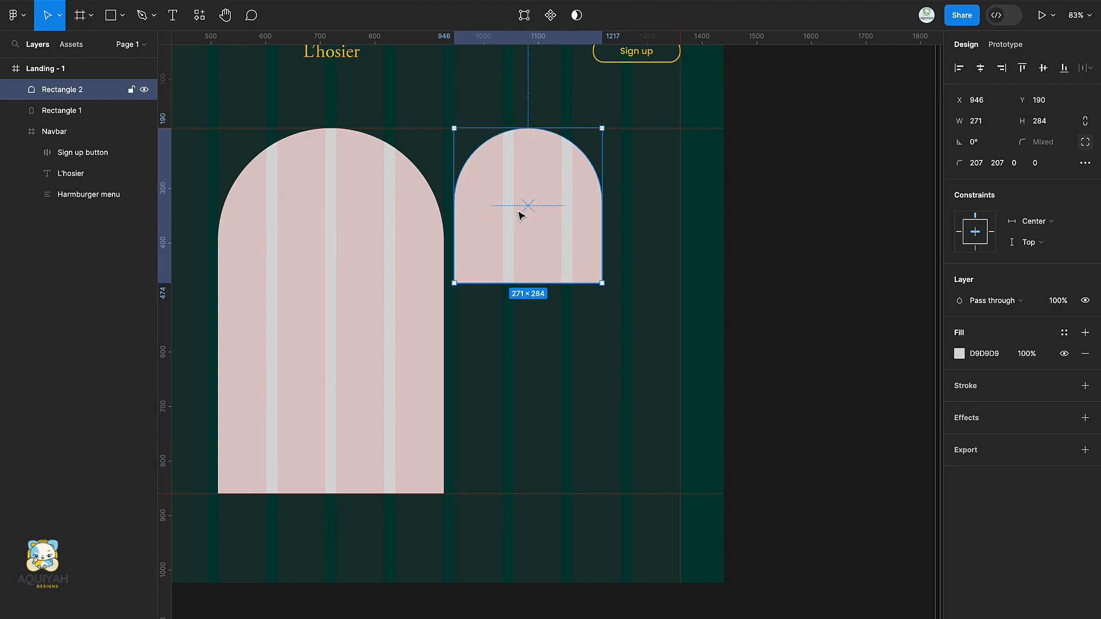
drag(519, 215, 594, 214)
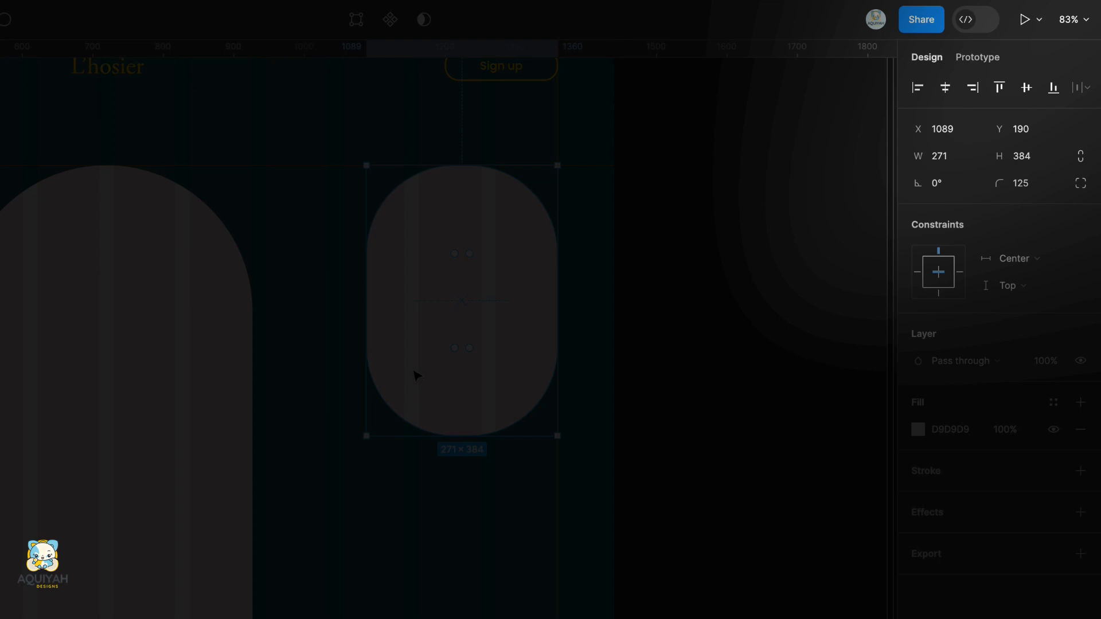
Duplicate the pill and place the copy against the left margin and the arch's bottom guide, at X 80, Y 476.
scroll(416, 377, left, 5)
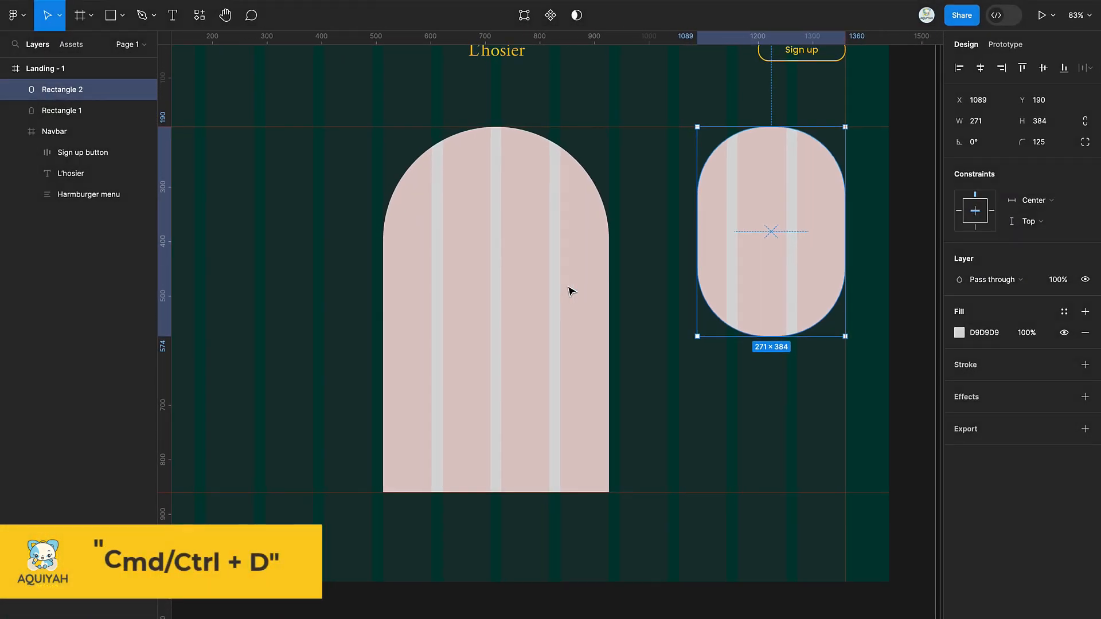
key(ctrl+d)
drag(768, 221, 314, 316)
scroll(315, 315, left, 5)
scroll(315, 315, down, 2)
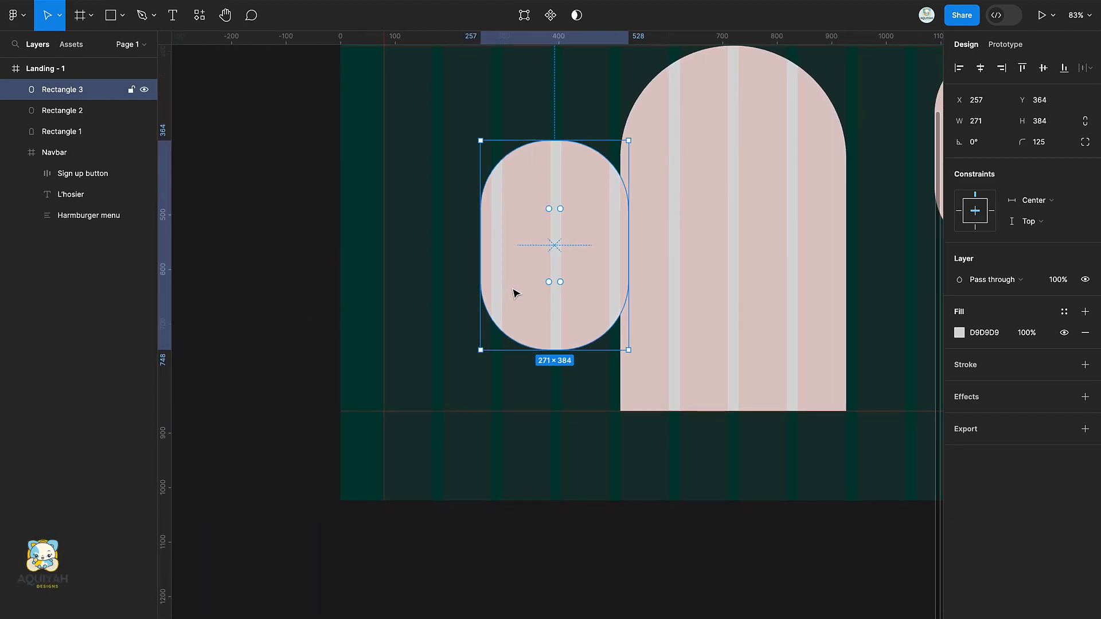
drag(520, 286, 425, 344)
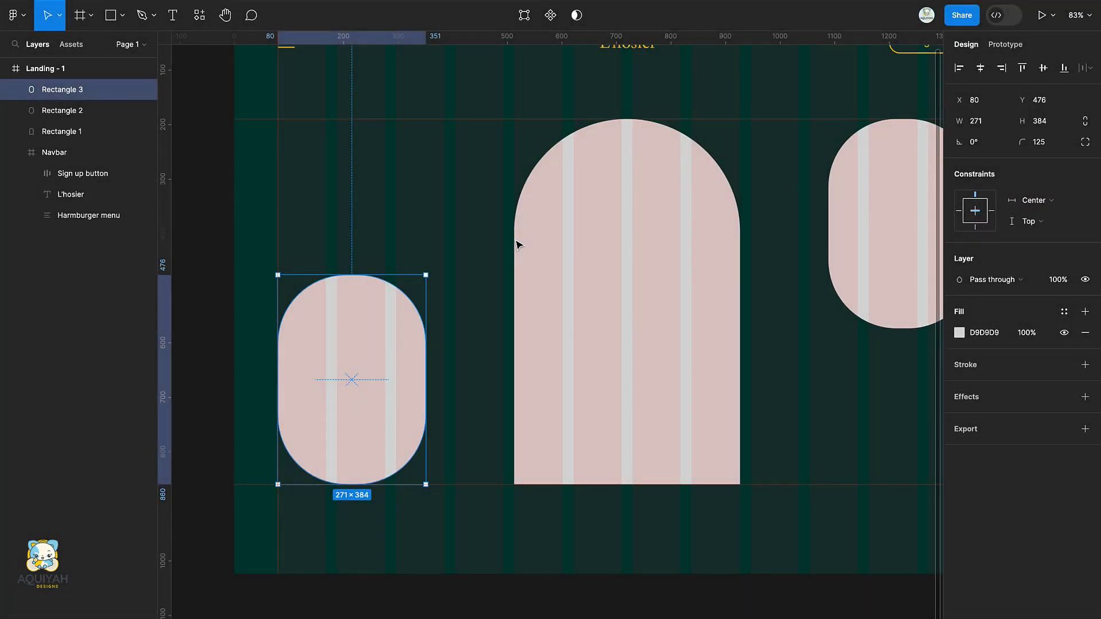
Add horizontal guides along the top edge of the left pill and the bottom edge of the right pill.
drag(580, 39, 561, 273)
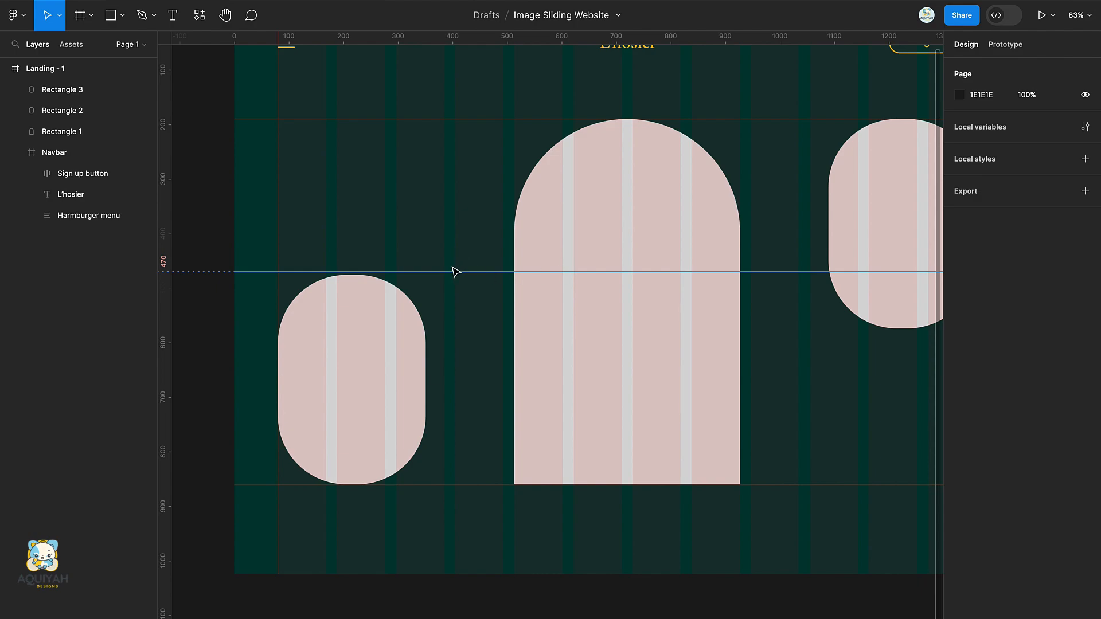
drag(450, 271, 450, 277)
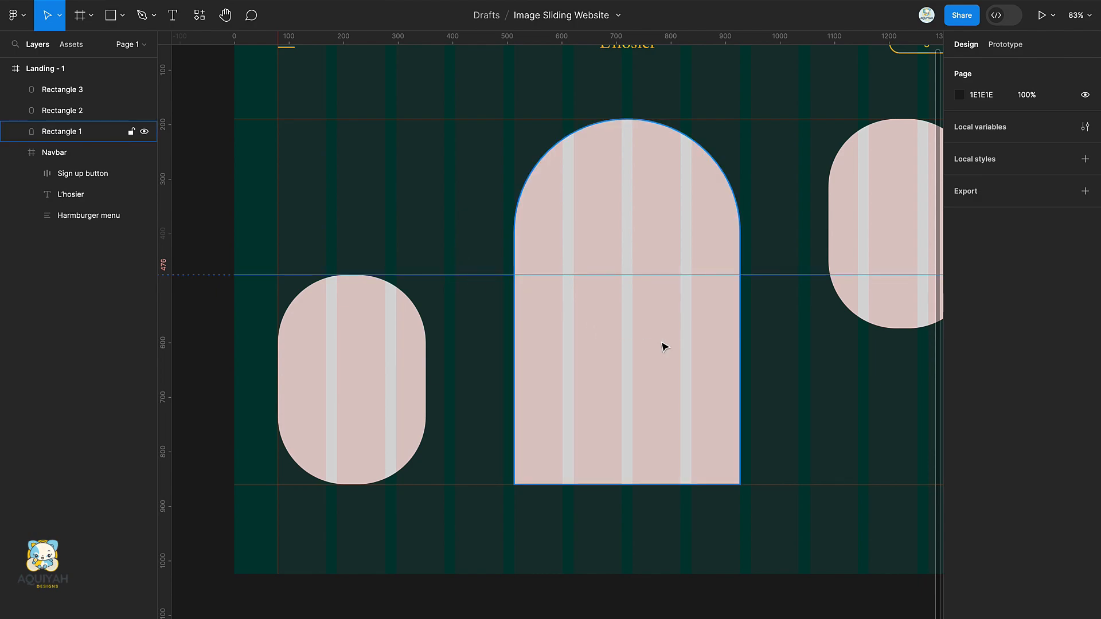
scroll(777, 356, right, 3)
scroll(777, 356, down, 1)
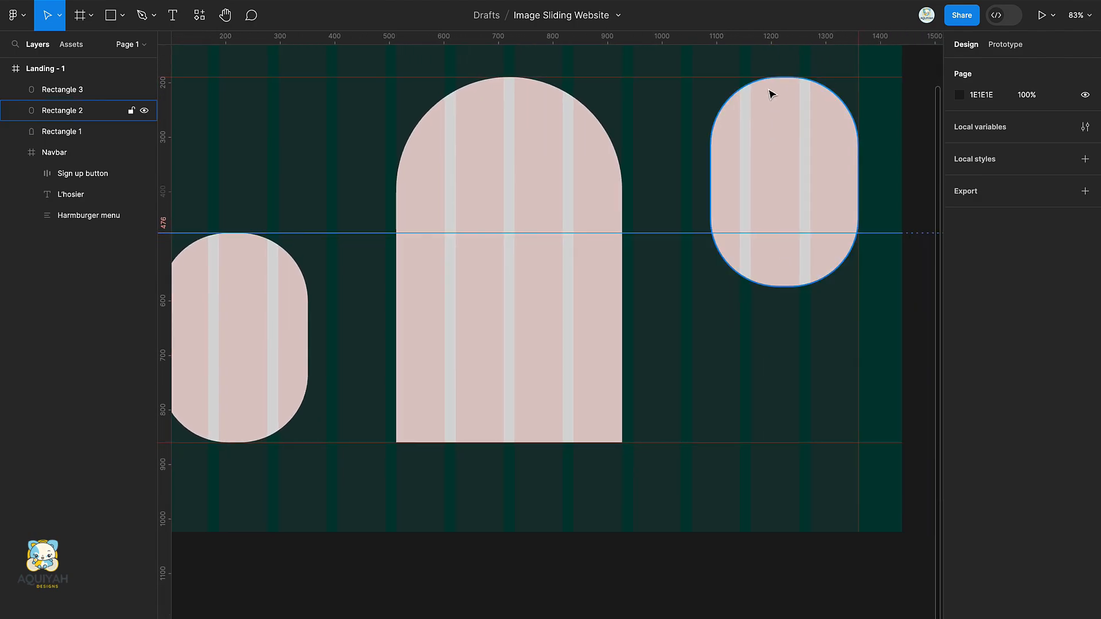
drag(771, 38, 802, 289)
Add the text "Discover the magic of" above the left pill.
key(t)
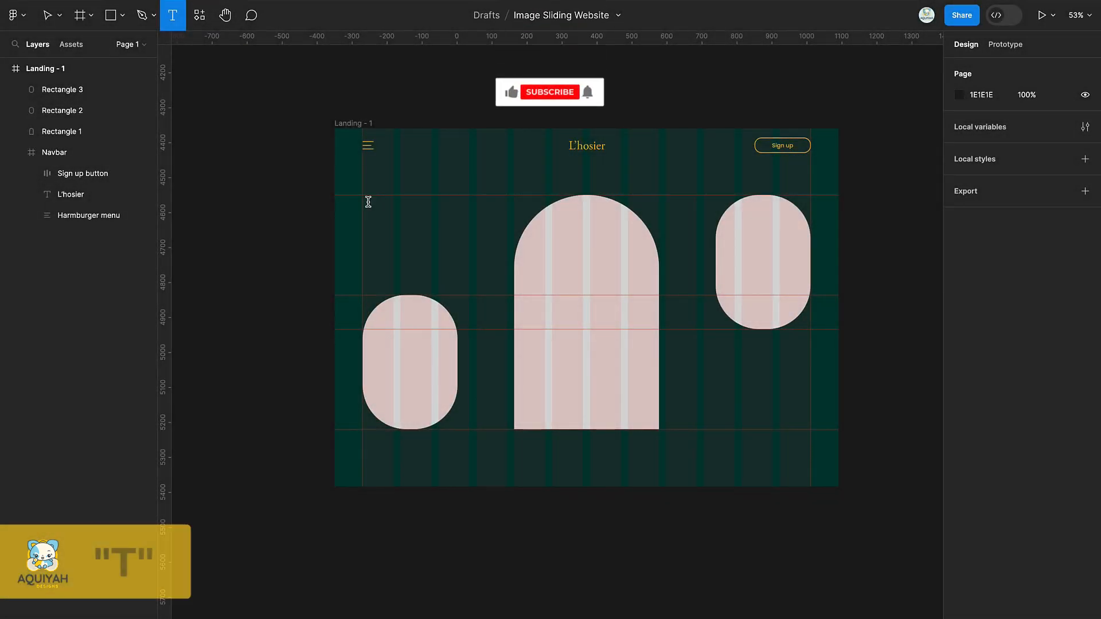
click(369, 202)
text(Dis)
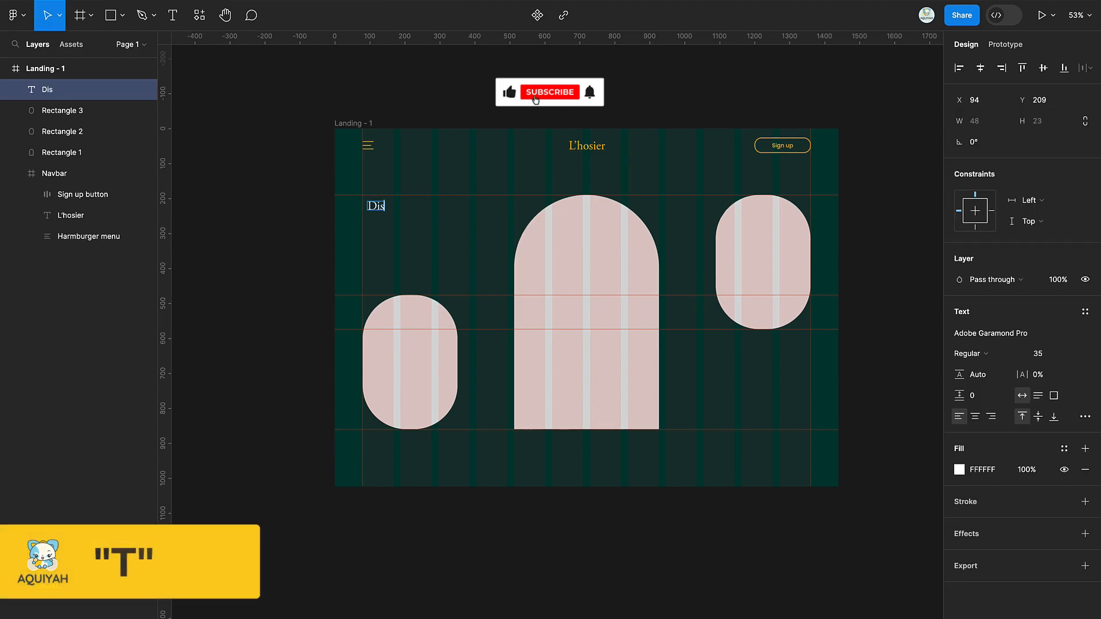
text(cover the magic of)
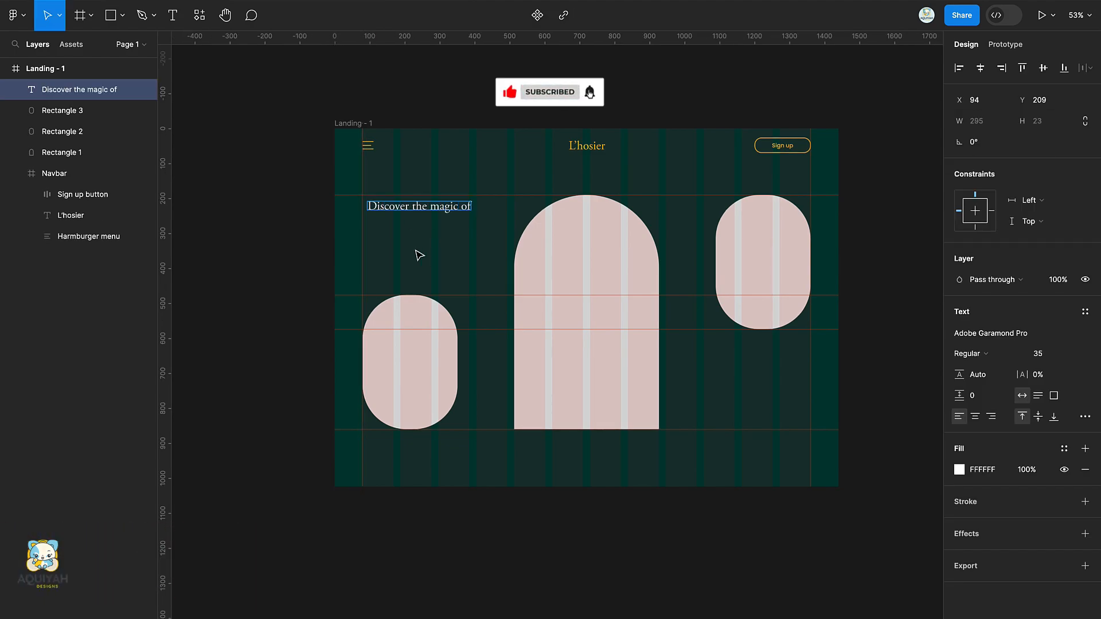
key(Escape)
Align the text line with the left margin and top guide, and place two copies below it named T.Text and B.Text.
scroll(374, 214, up, 1)
scroll(374, 215, up, 5)
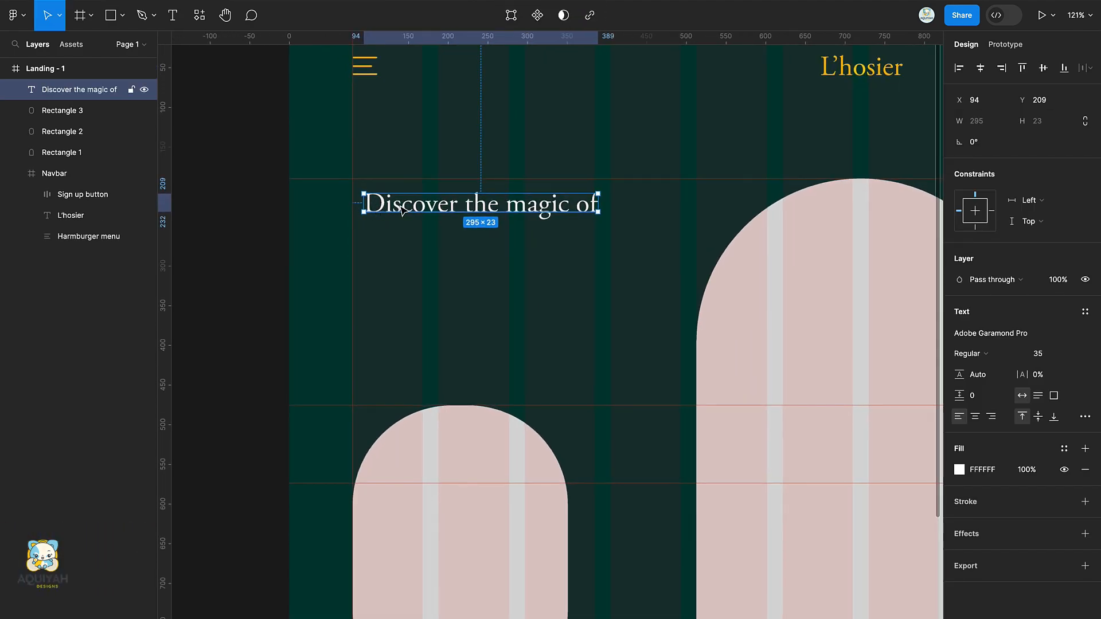
drag(407, 209, 418, 266)
key(ctrl+d)
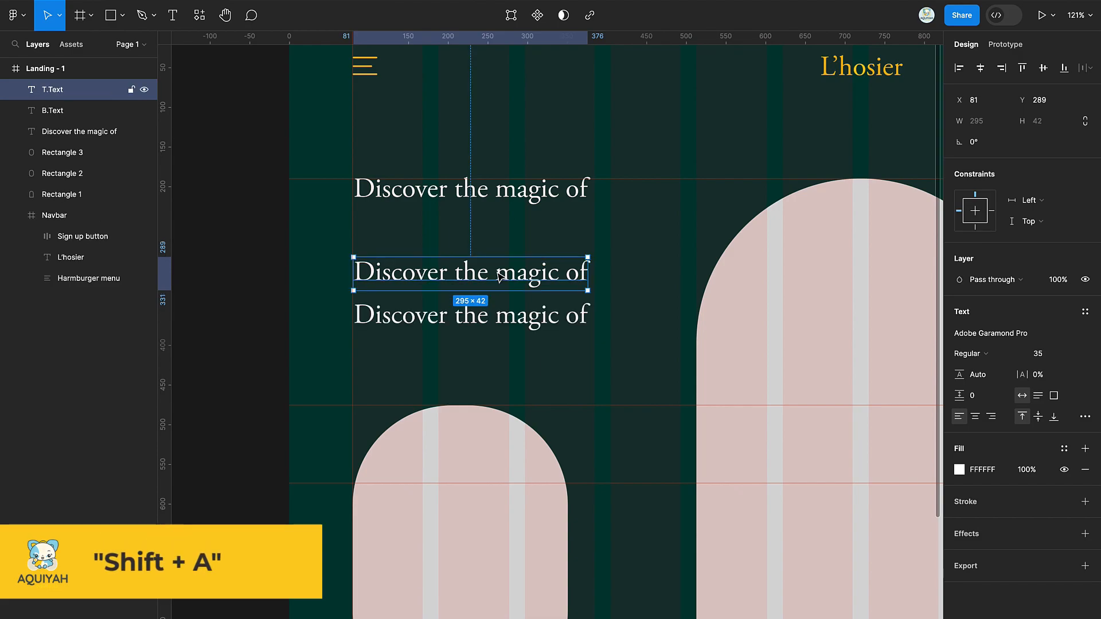
Wrap T.Text in an auto layout frame and name the frame Top.Text.
key(shift+a)
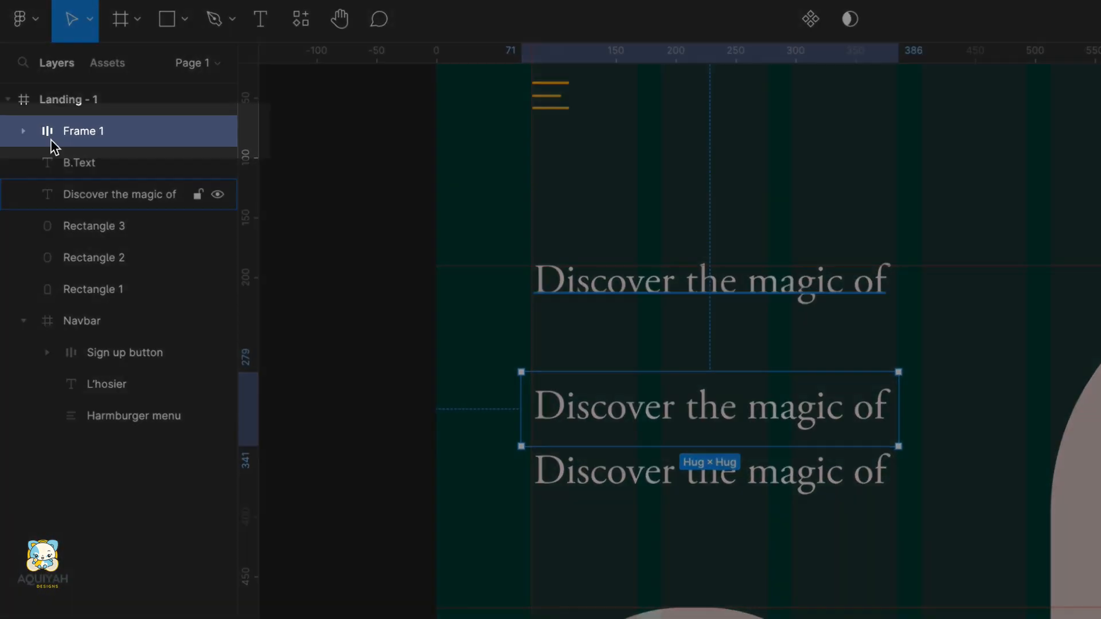
double_click(56, 90)
text(Top.Text)
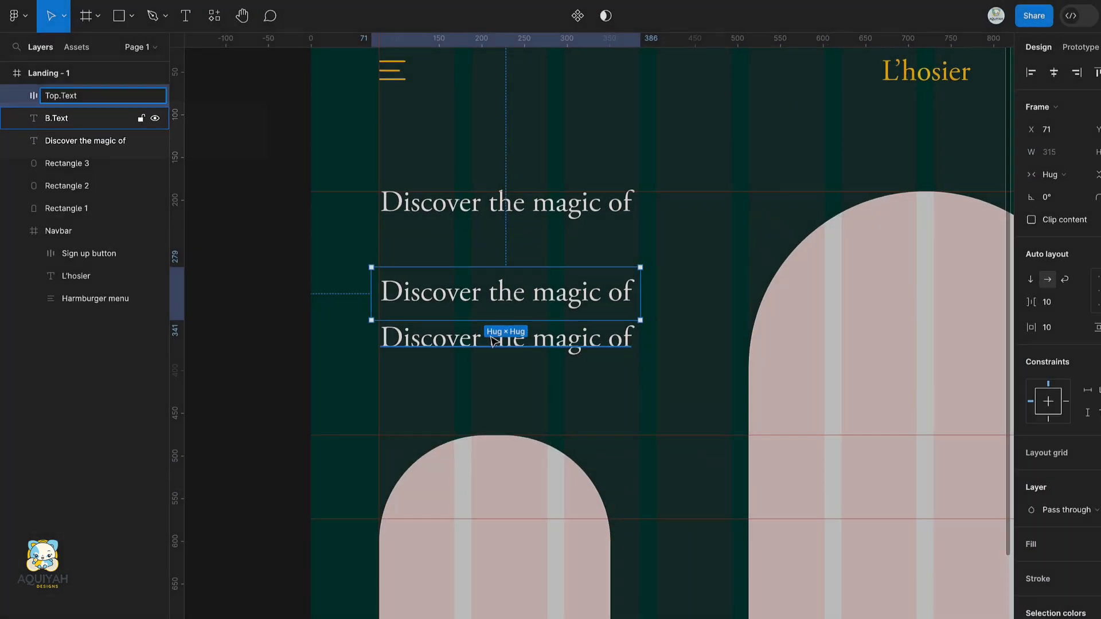
Wrap B.Text in an auto layout frame and name the frame Bottom.Text.
click(698, 481)
key(shift+a)
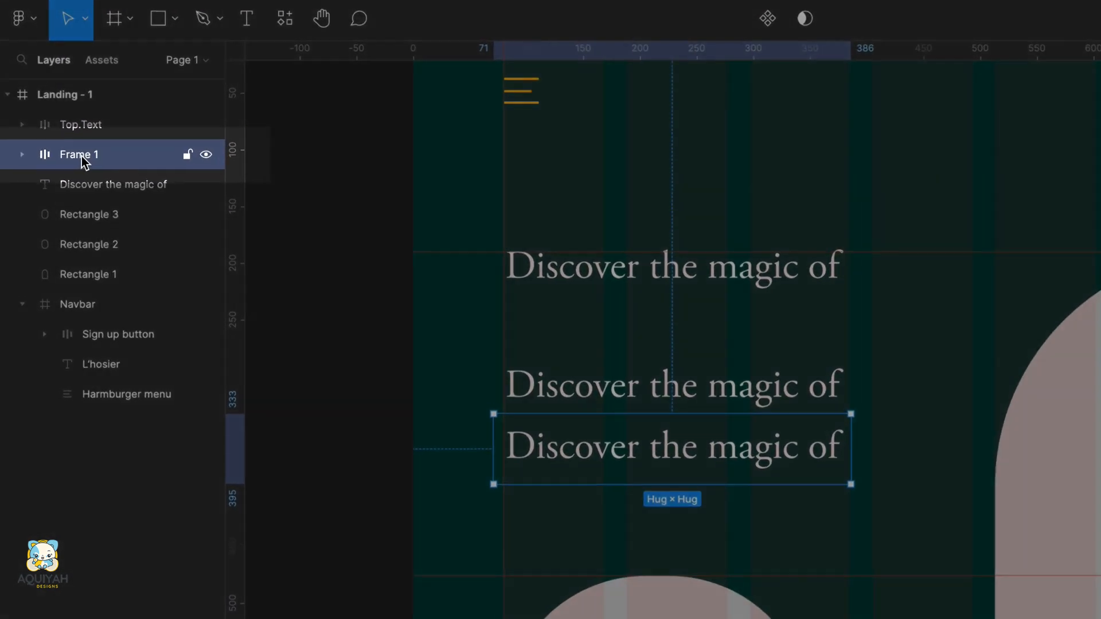
double_click(57, 110)
text(Bottom.Text)
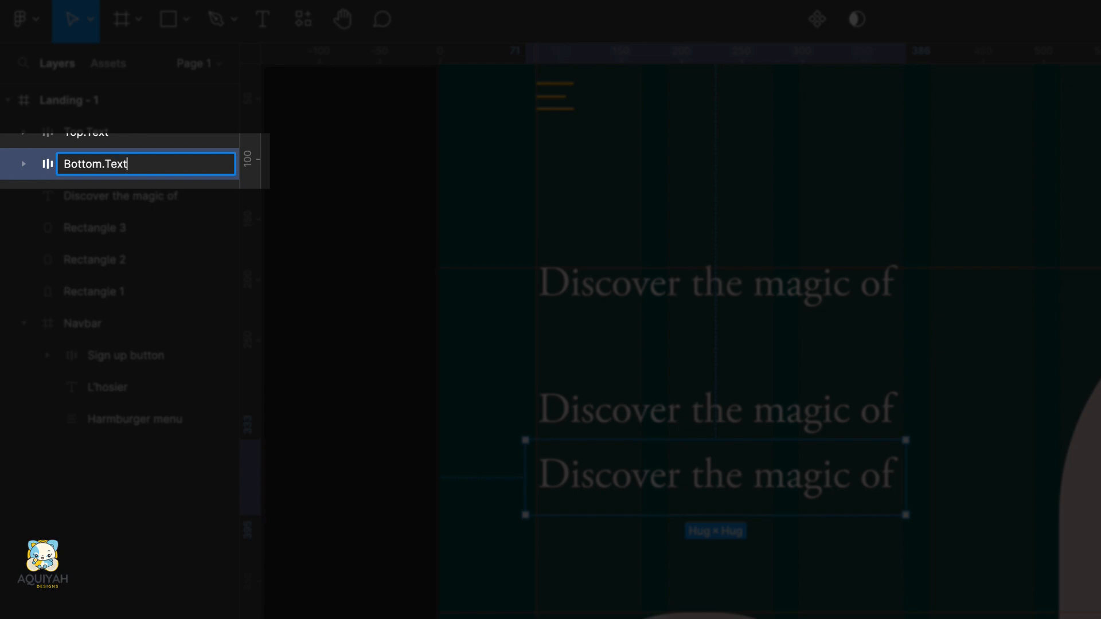
key(Return)
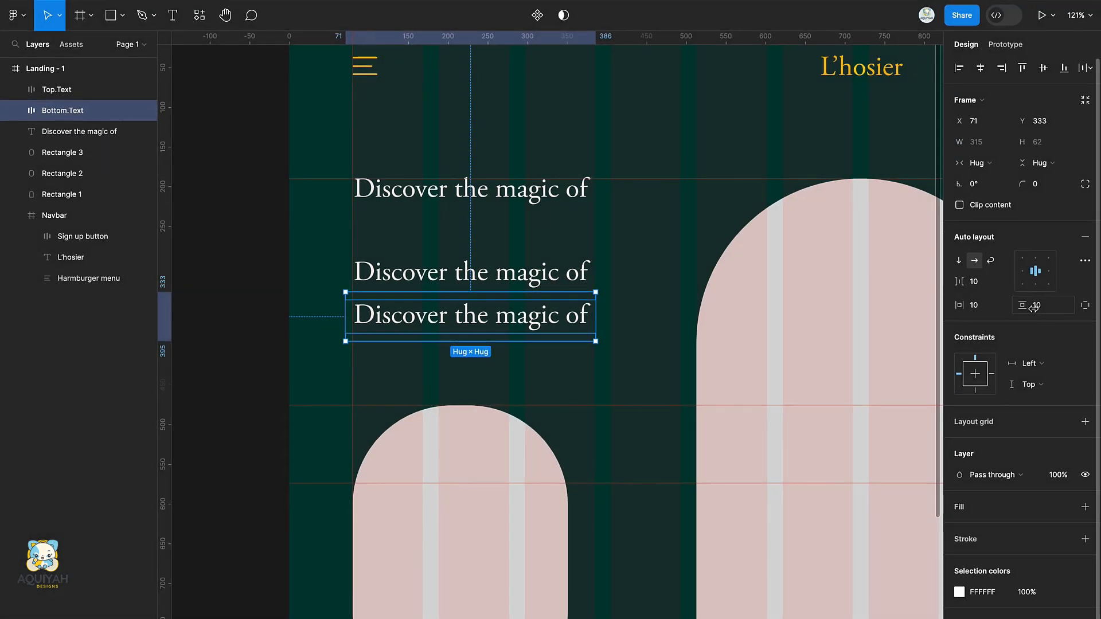
Set the horizontal padding of the Bottom.Text and Top.Text frames to 0.
click(985, 312)
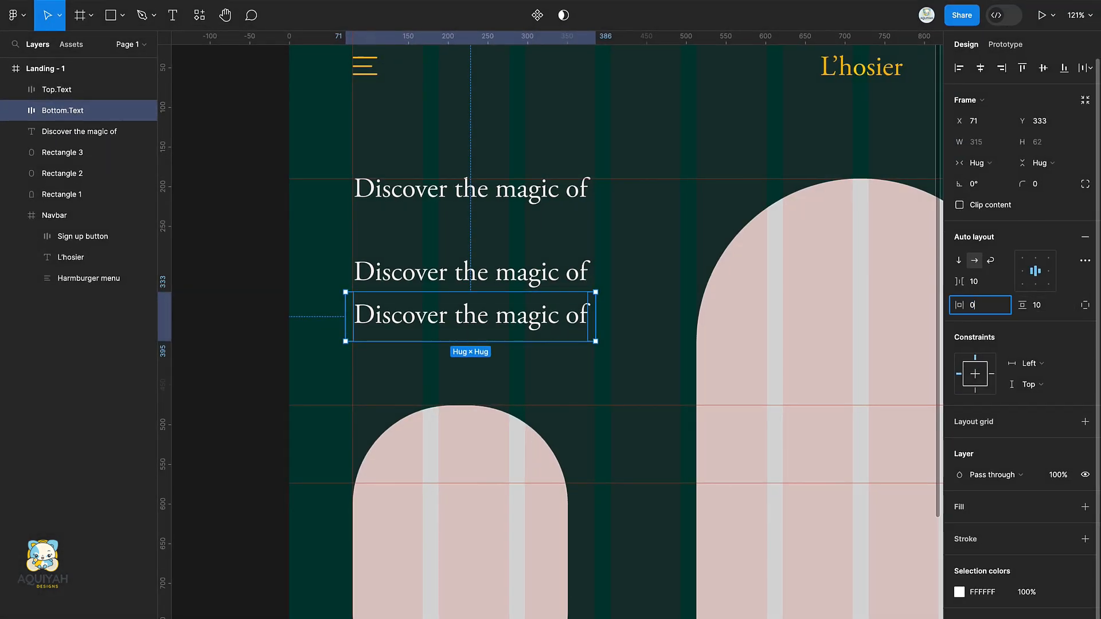
key(Return)
click(472, 287)
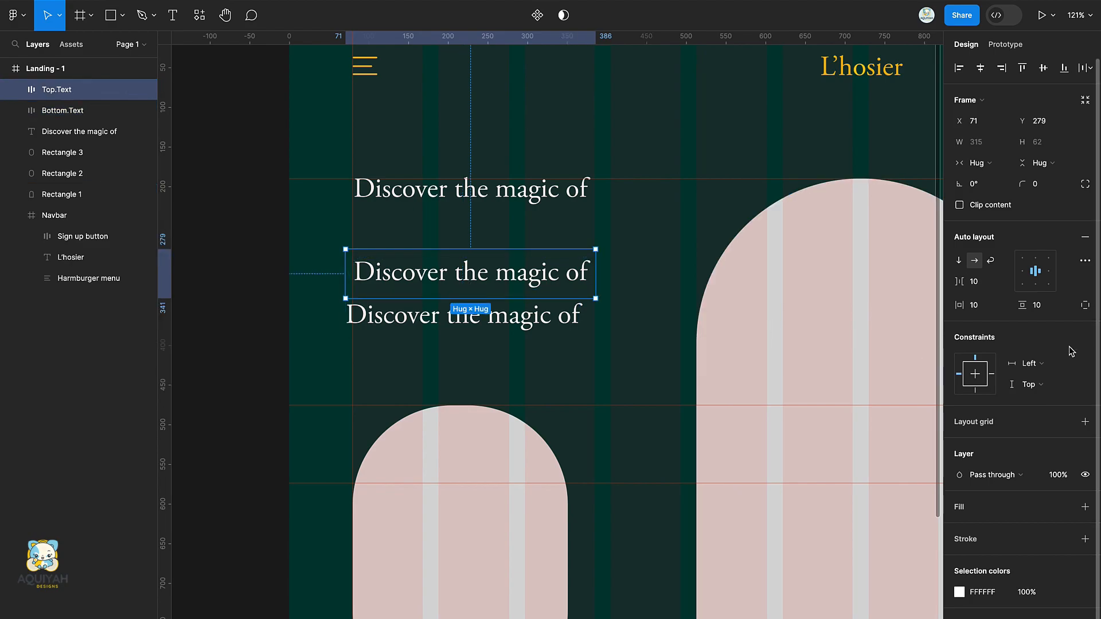
key(Return)
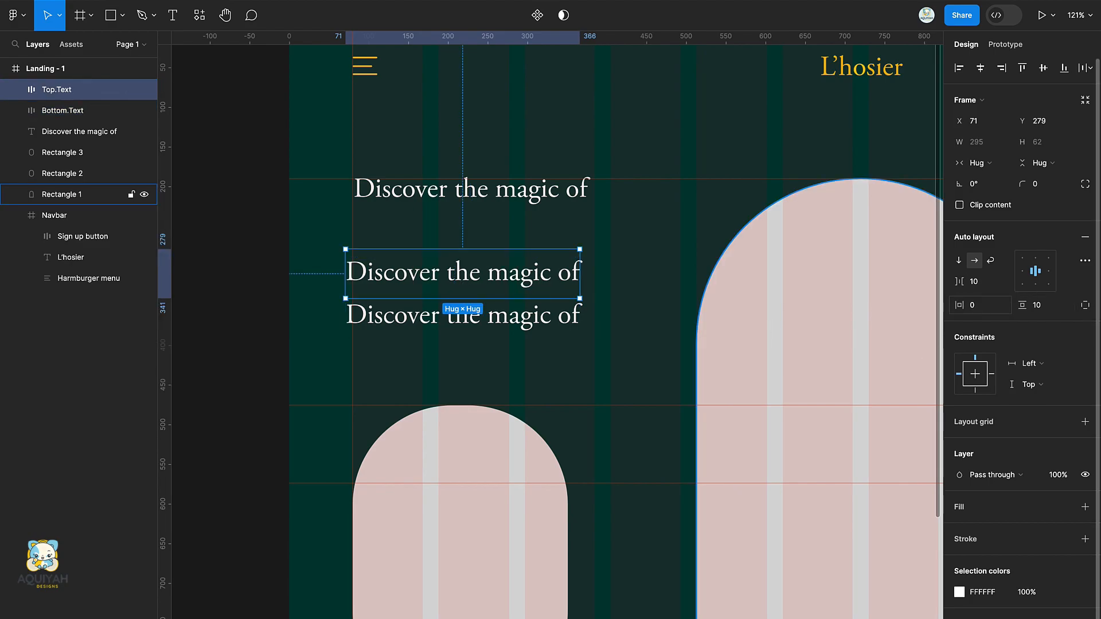
Align both text frames with the left margin and place Top.Text directly above Bottom.Text at Y 271.
shift+click(422, 328)
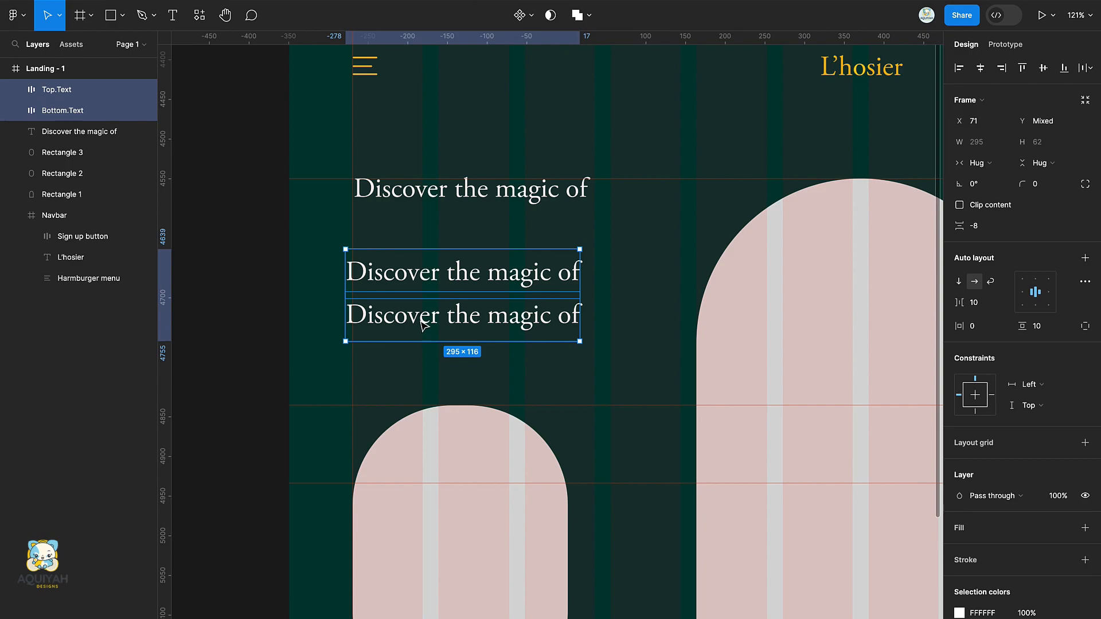
key(shift+Right)
click(423, 258)
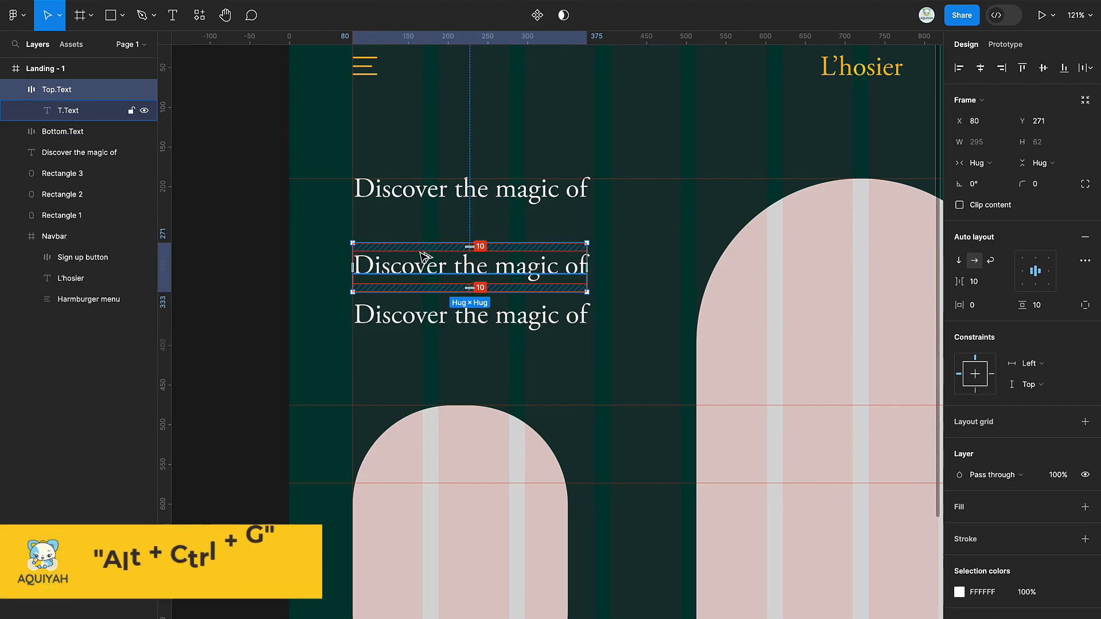
Enclose Top.Text and Bottom.Text each in its own frame and turn off Clip content for the frame around Bottom.Text.
key(ctrl+alt+g)
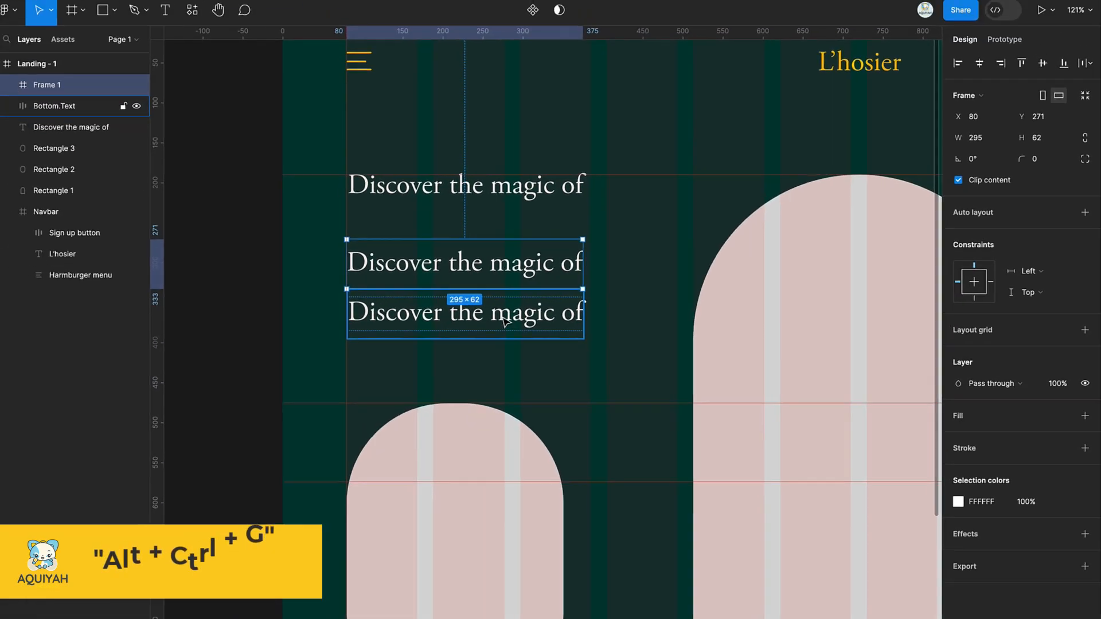
click(388, 253)
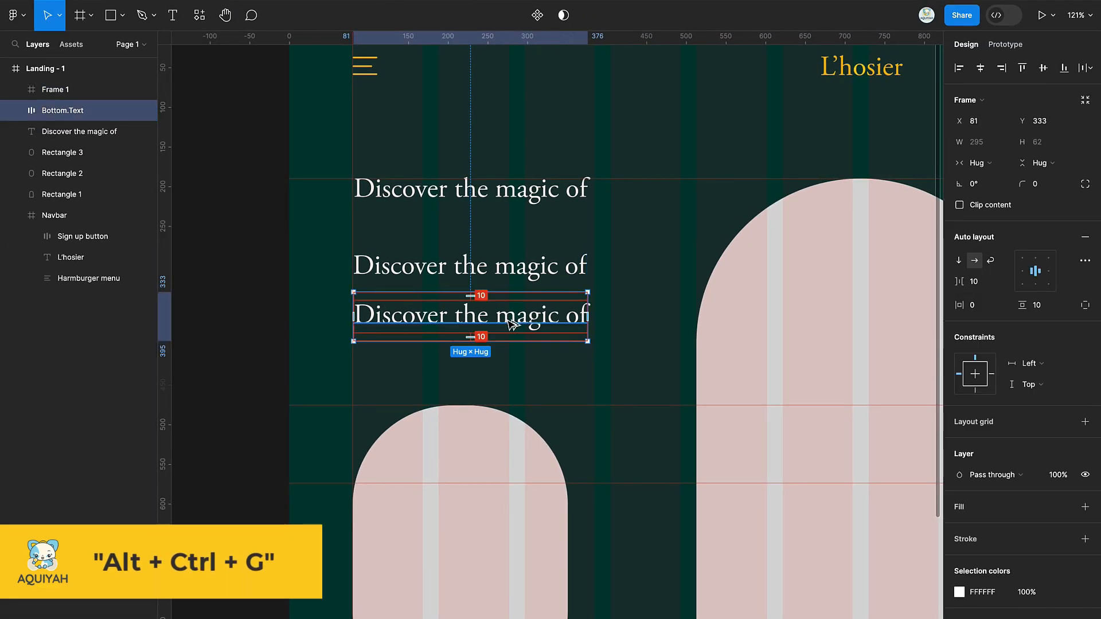
key(ctrl+alt+g)
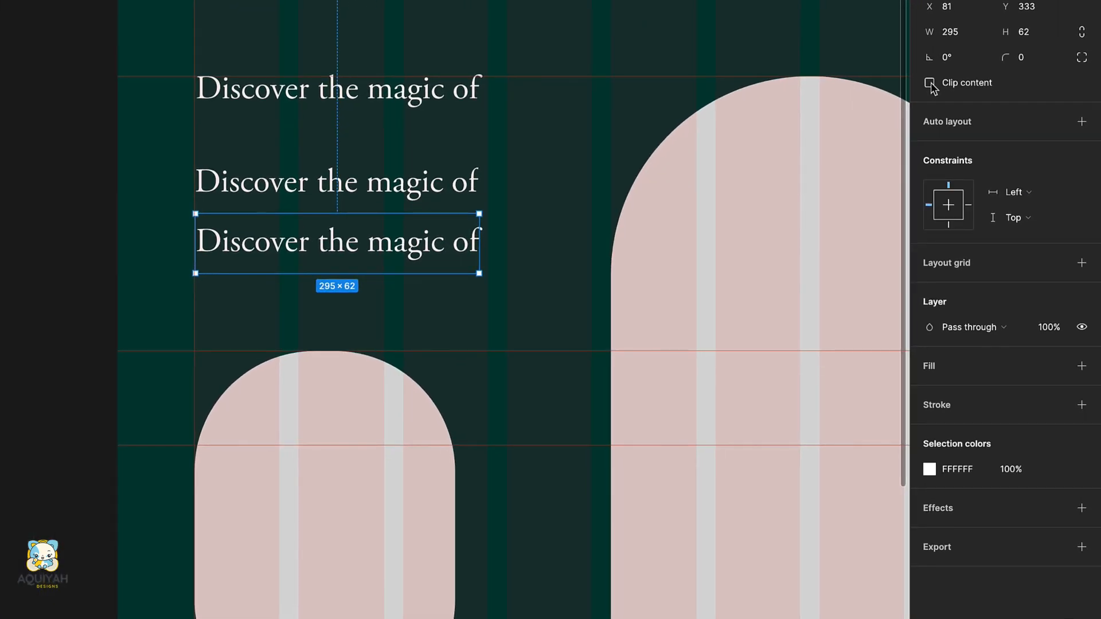
click(930, 84)
Rename the frame around Top.Text as Header Top Text and the frame around Bottom.Text as Header Bottom Text.
click(55, 89)
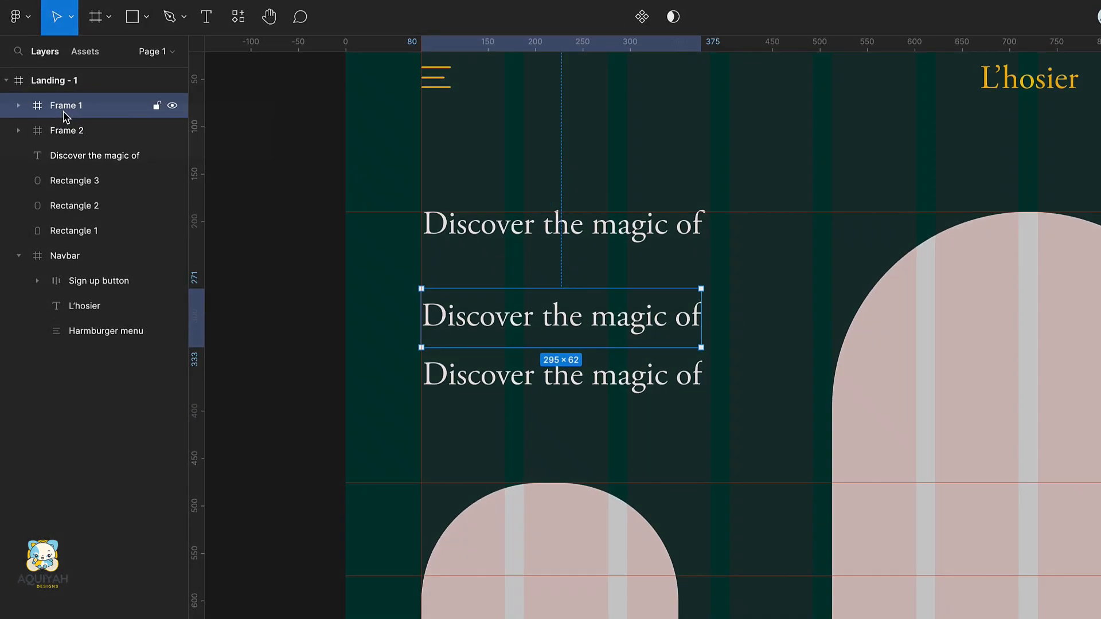
double_click(54, 90)
text(Header Top Text)
key(Return)
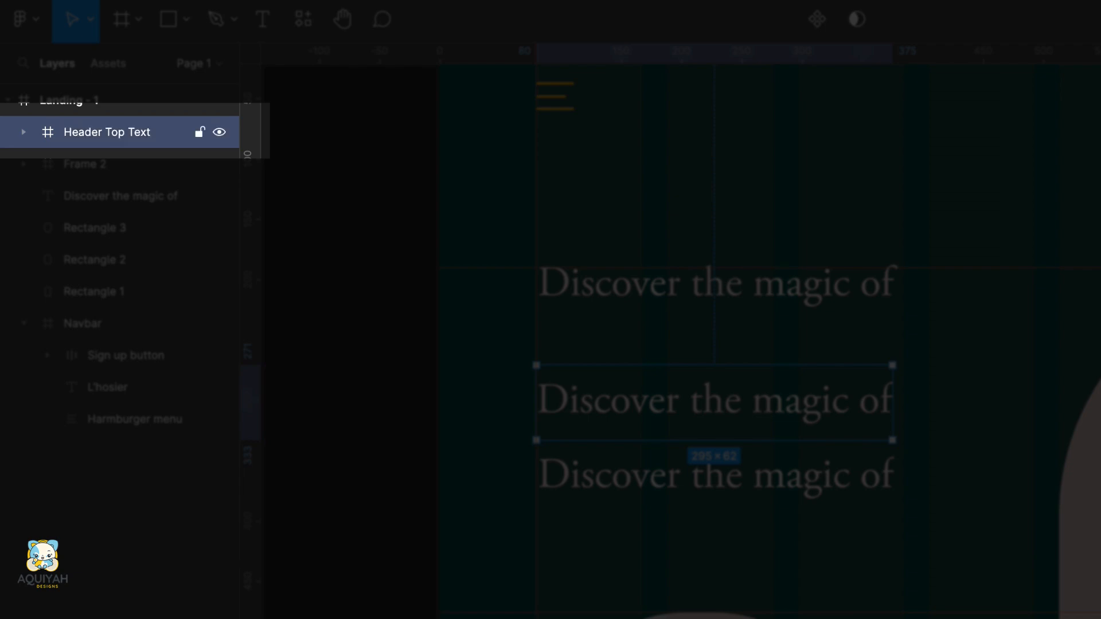
text(Header Bottom)
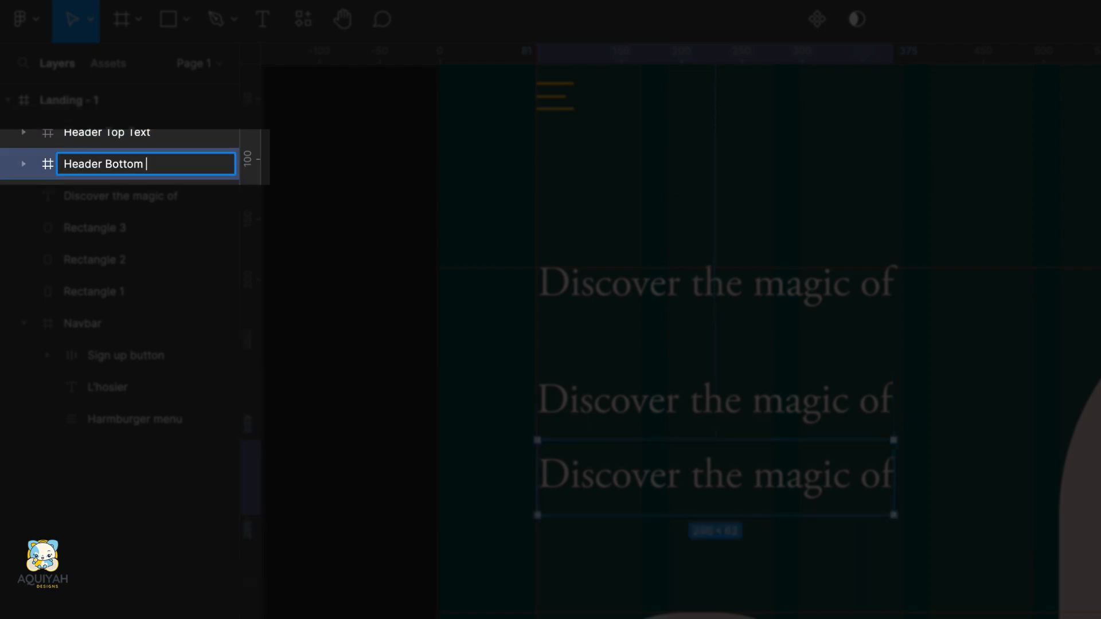
key(Return)
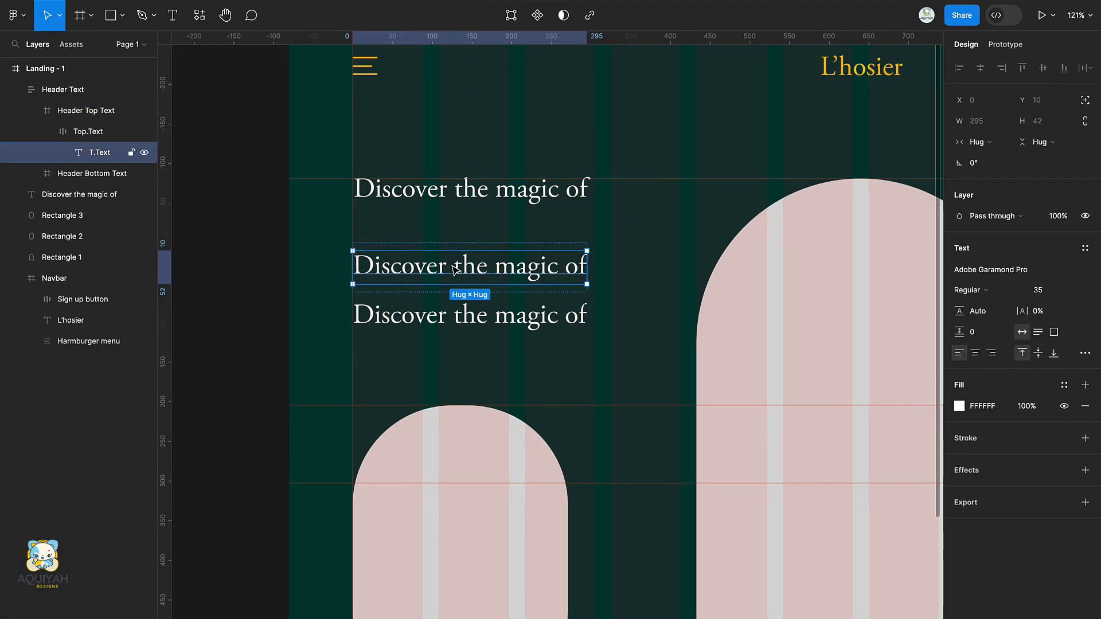
Replace the headline text in the top frame with Street and in the bottom frame with Swagger.
double_click(451, 265)
text(Street)
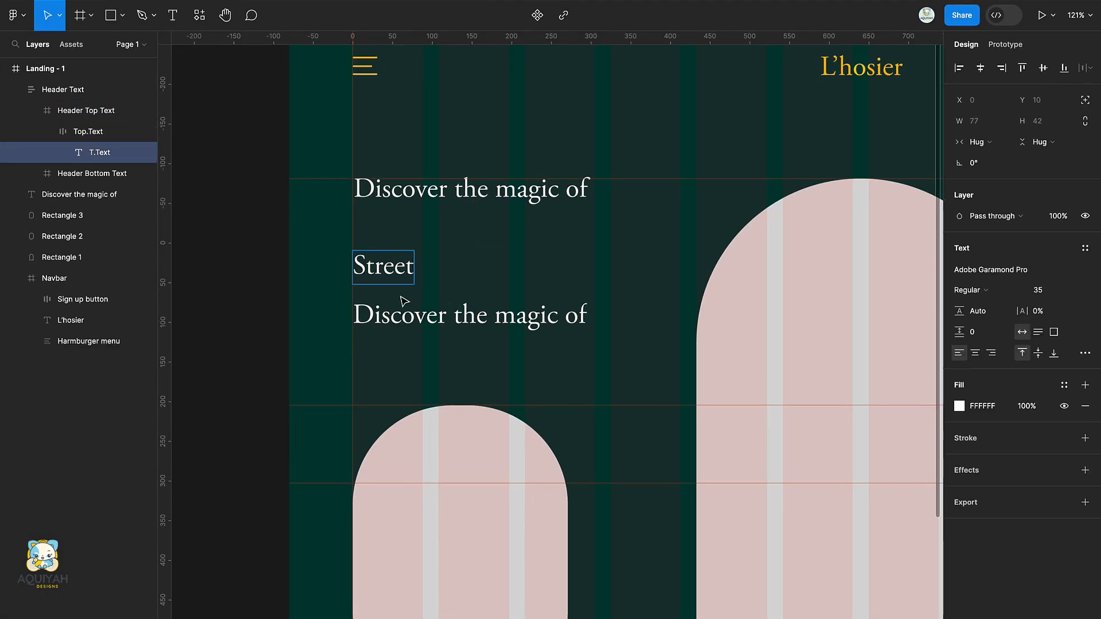
double_click(402, 317)
text(Swagger)
key(Escape)
Set the Street text to the Bebas Neue font at size 130.
scroll(587, 308, right, 1)
super+click(312, 278)
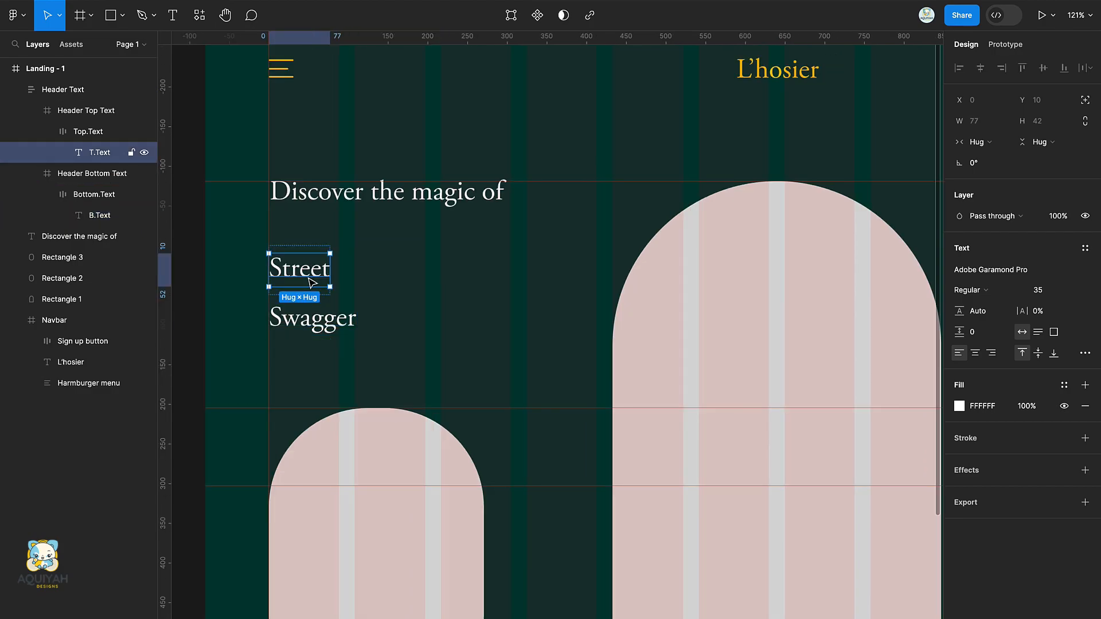
click(973, 254)
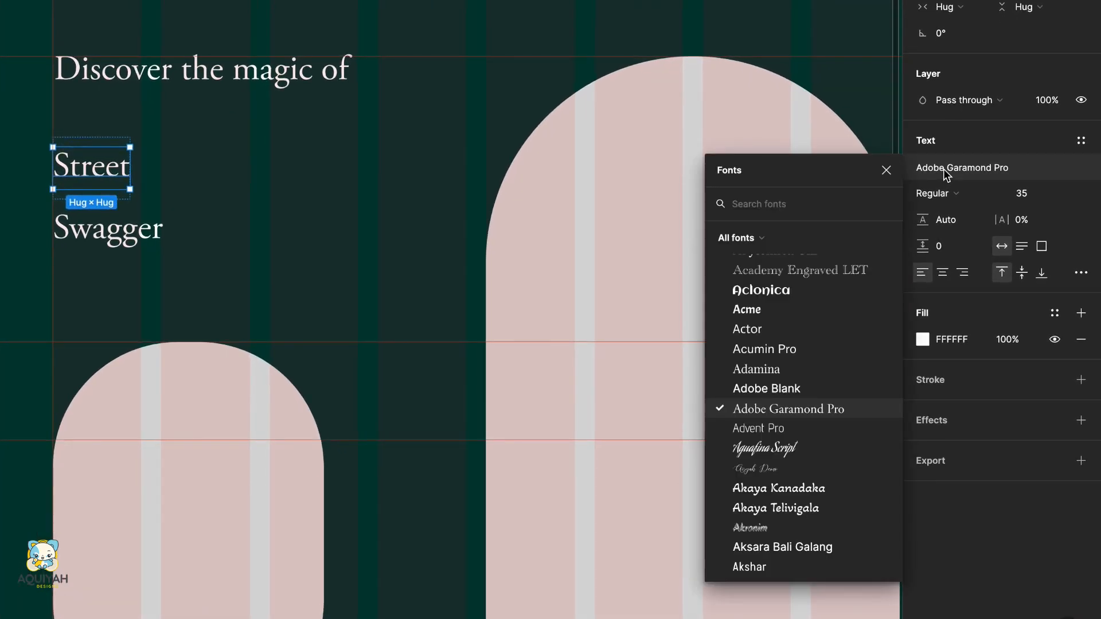
text(beba)
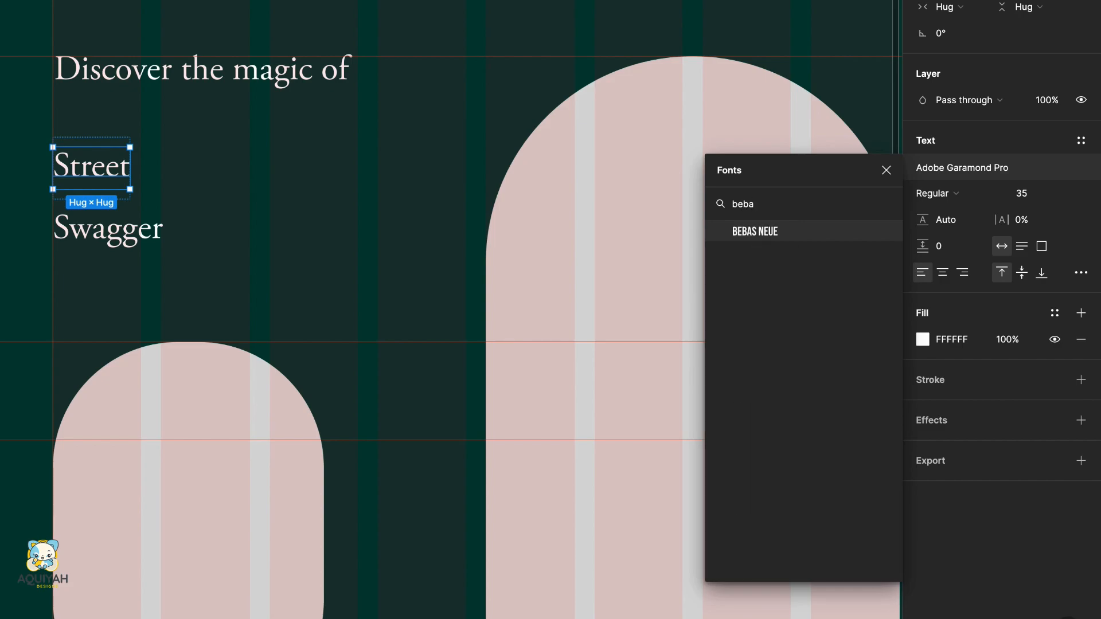
key(Return)
click(1026, 198)
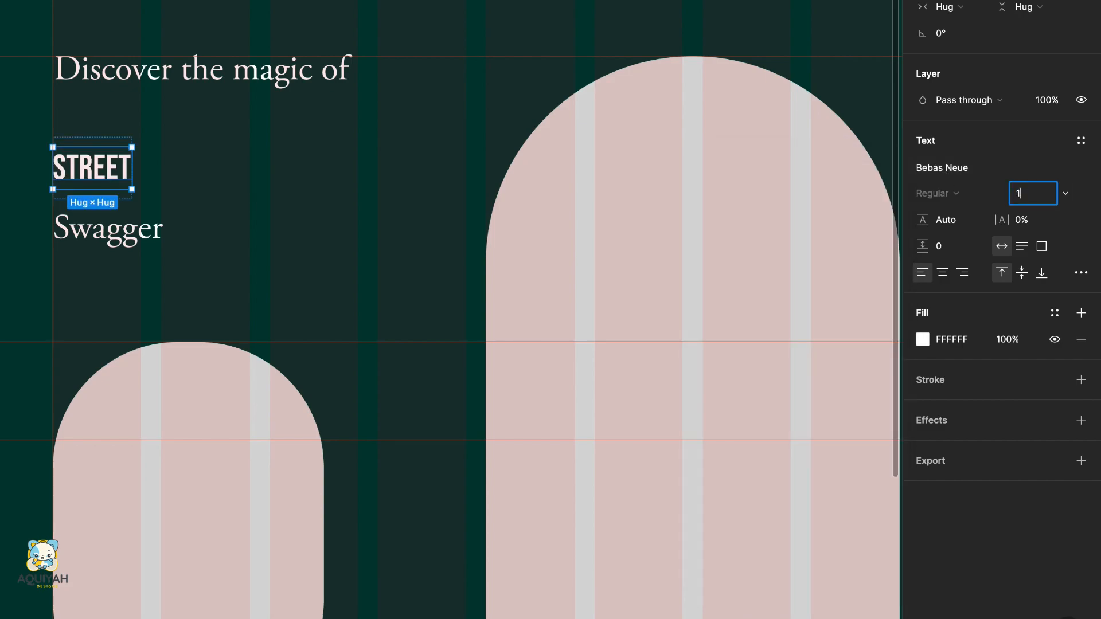
key(Return)
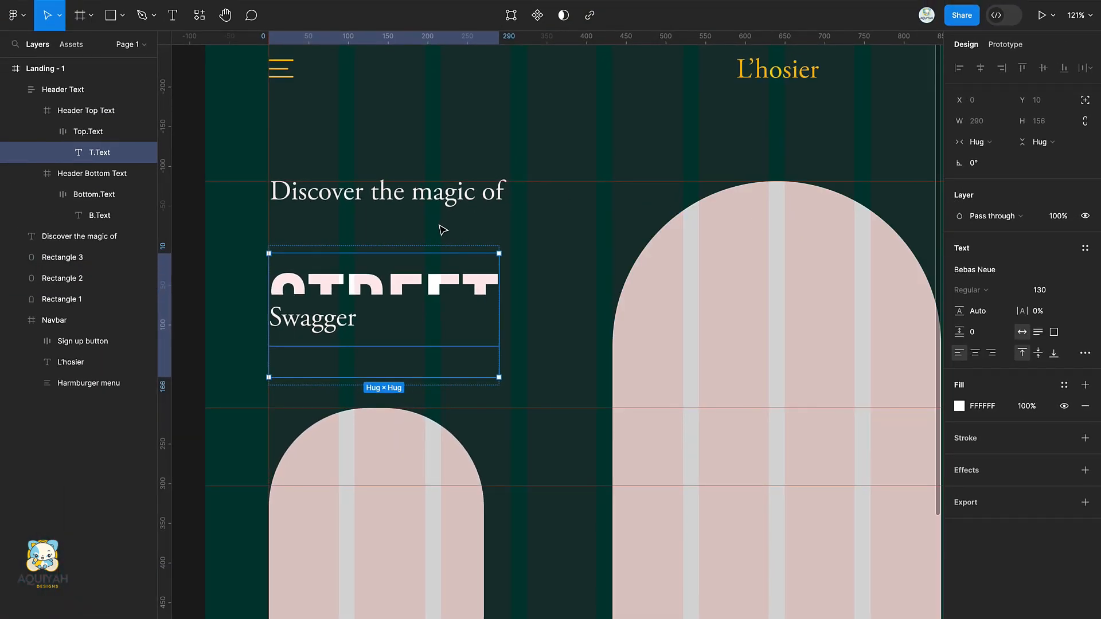
Resize the Header Top Text frame to 295 × 104 around STREET and place it below the "Discover the magic of" line at Y 243.
click(170, 182)
drag(362, 281, 427, 341)
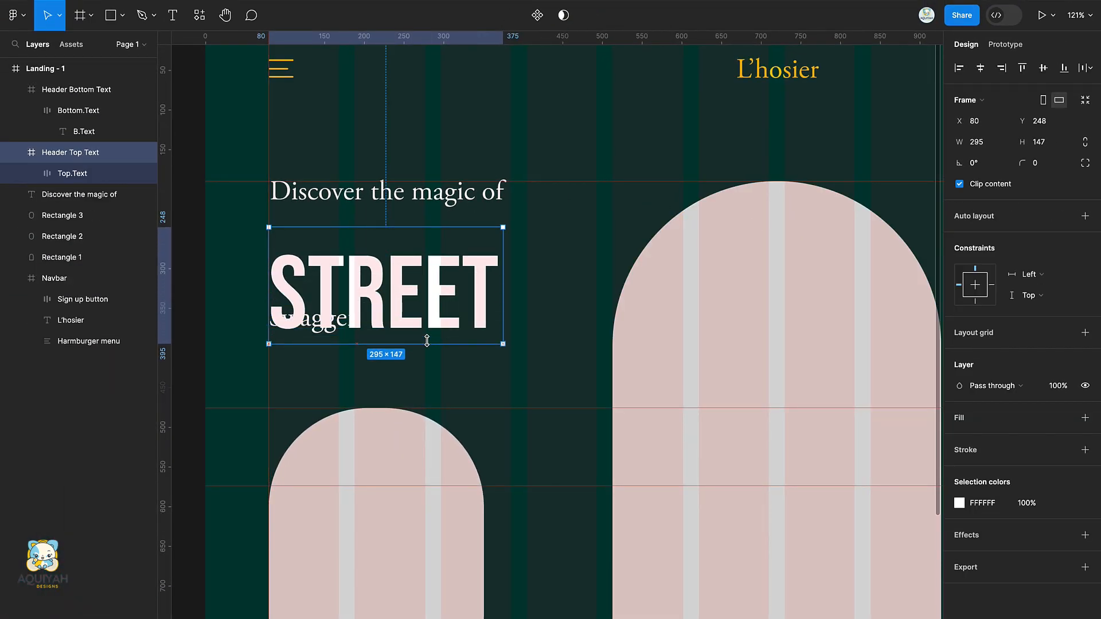
click(425, 308)
click(583, 243)
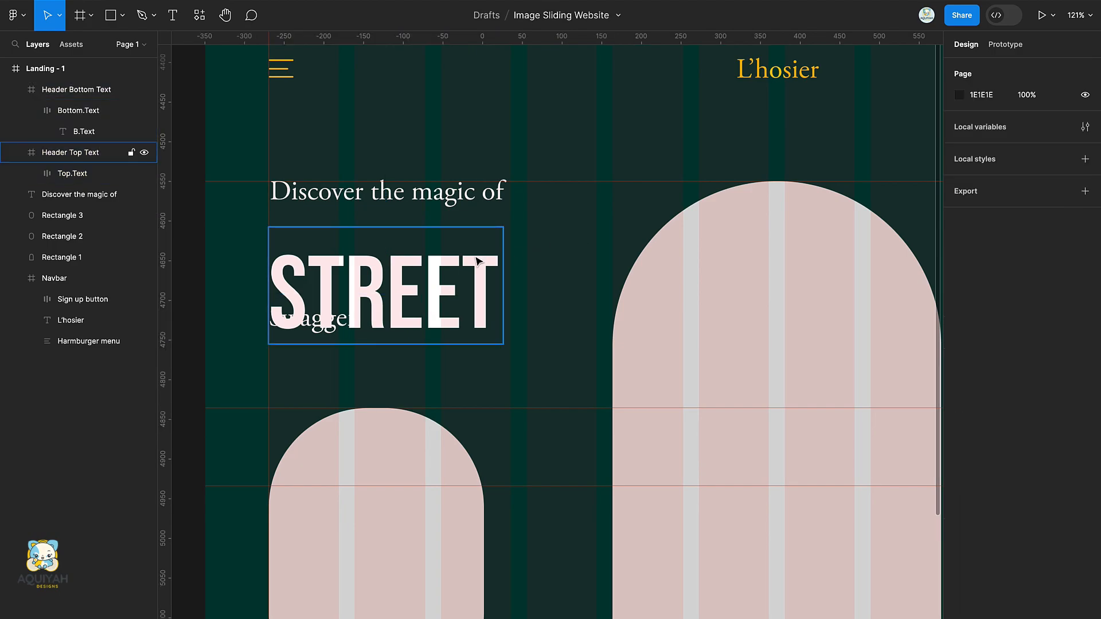
click(471, 262)
drag(466, 265, 460, 237)
Move the Swagger frame up beside the L'hosier logo and place a duplicate of the STREET frame directly below the original at Y 353.
click(348, 332)
drag(324, 331, 675, 89)
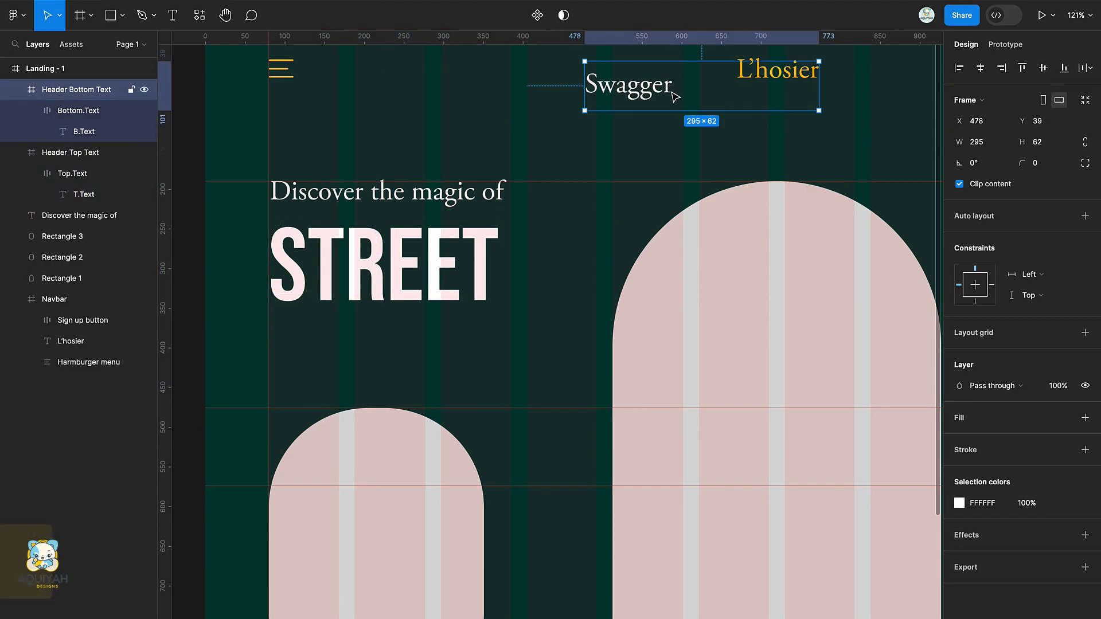
click(374, 295)
key(ctrl+d)
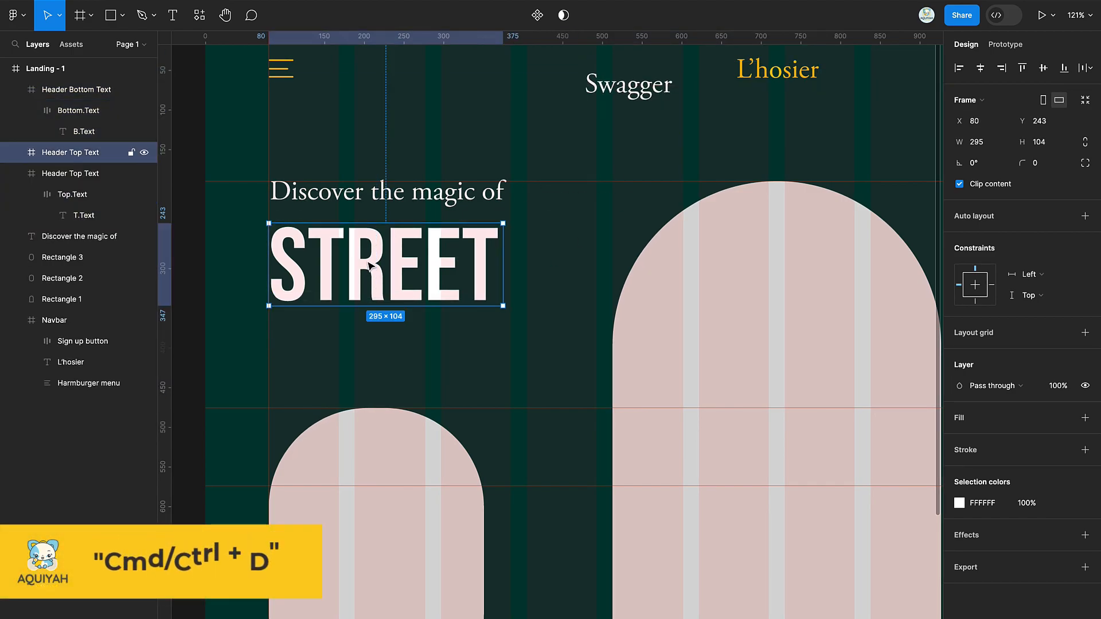
drag(374, 295, 369, 381)
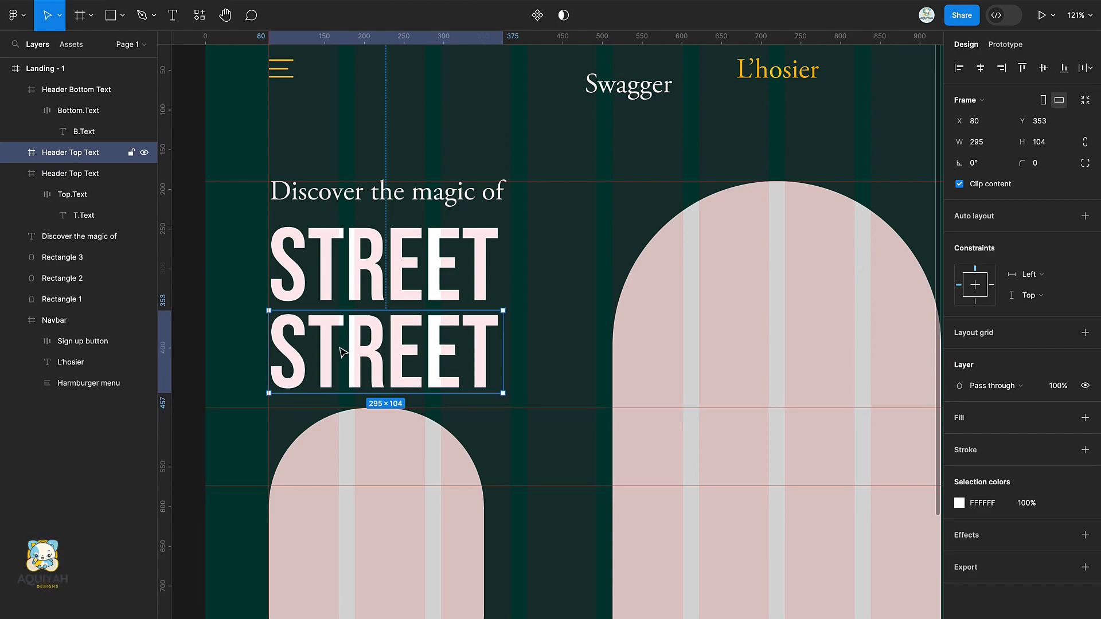
Change the text in the duplicated headline frame to SWAGGER.
double_click(341, 349)
text(SWAGGER)
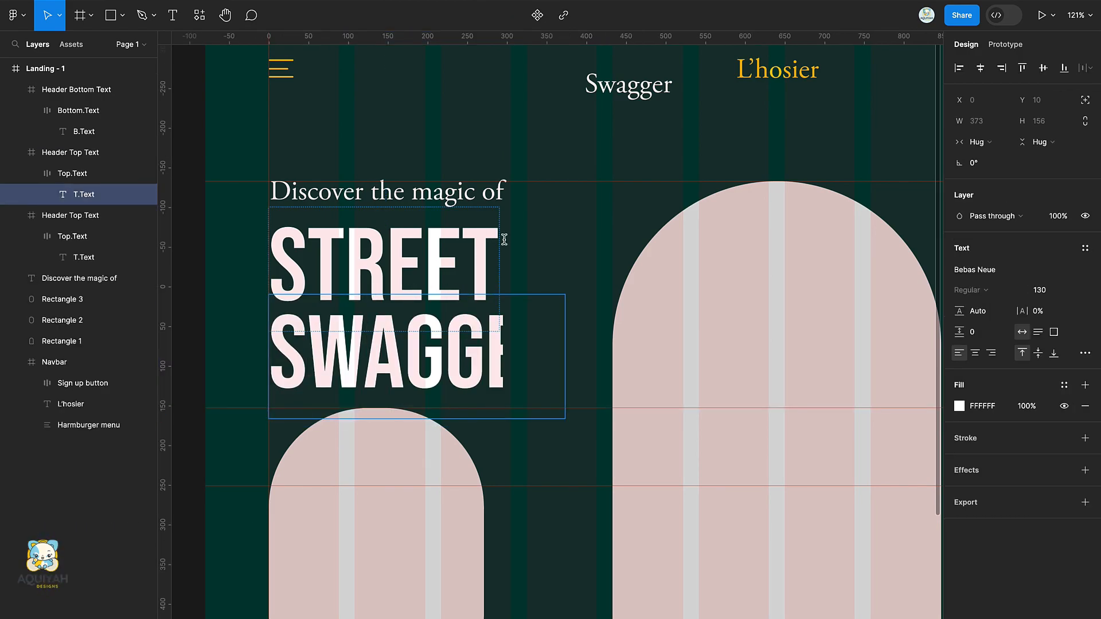
key(Escape)
Move the "Discover the magic of" line and the STREET frame up together, with the STREET frame at Y 206.
shift+click(434, 259)
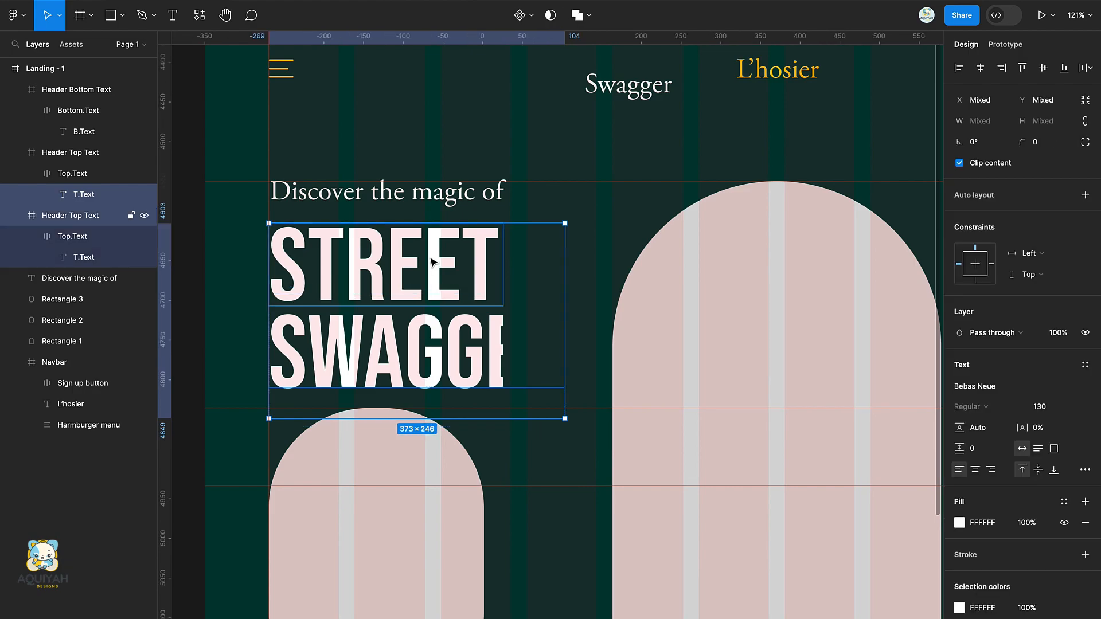
shift+click(424, 202)
drag(425, 202, 424, 172)
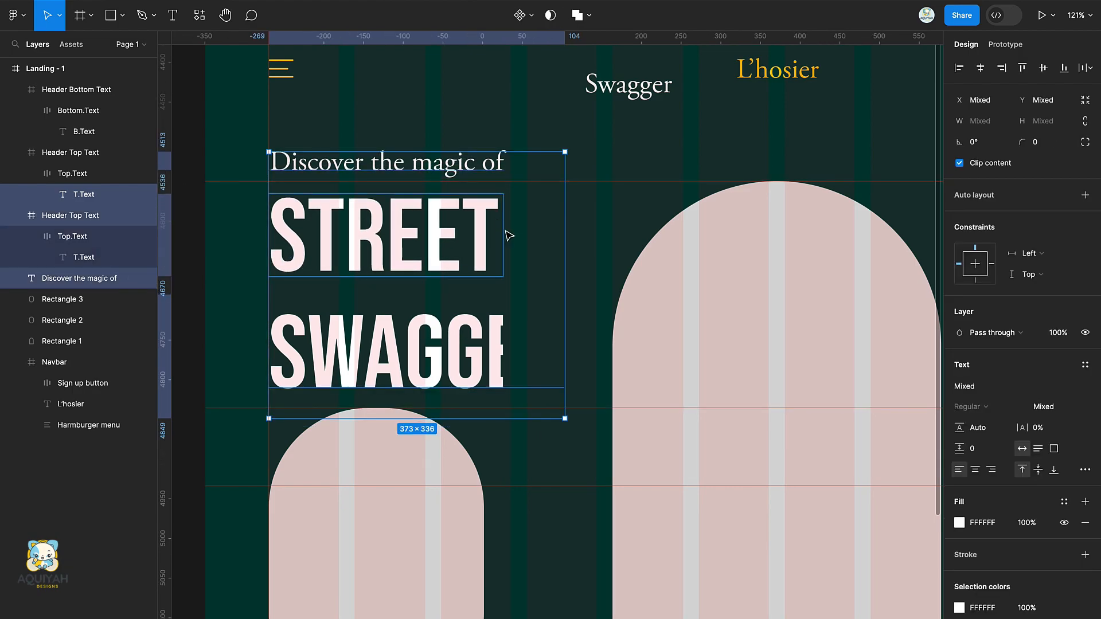
Widen the SWAGGER and STREET frames to 413 each.
click(483, 331)
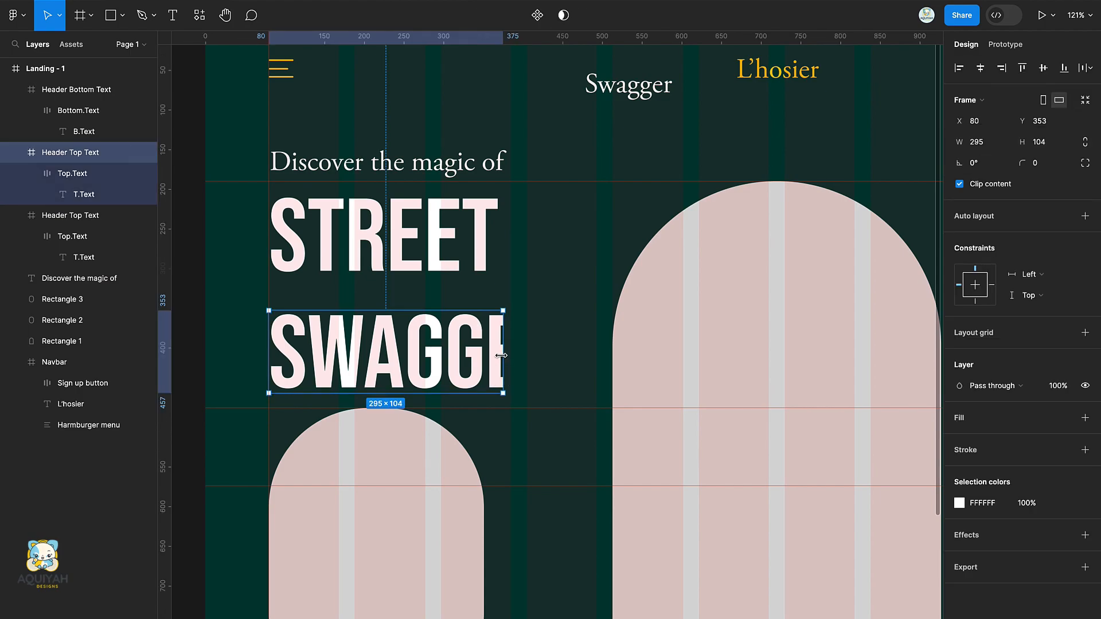
drag(501, 355, 595, 349)
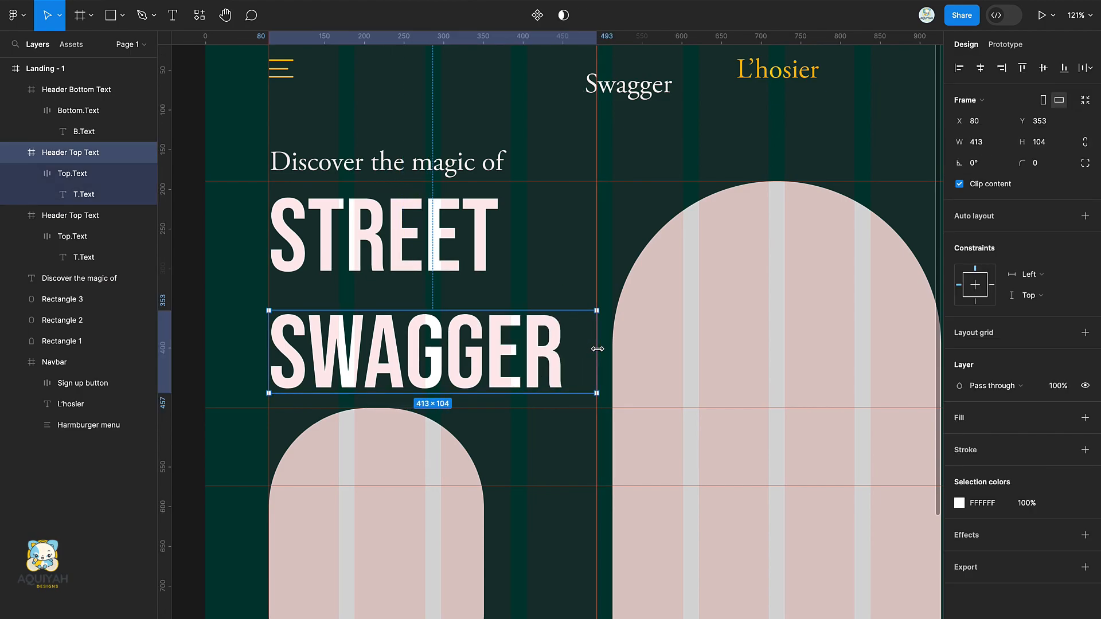
click(476, 207)
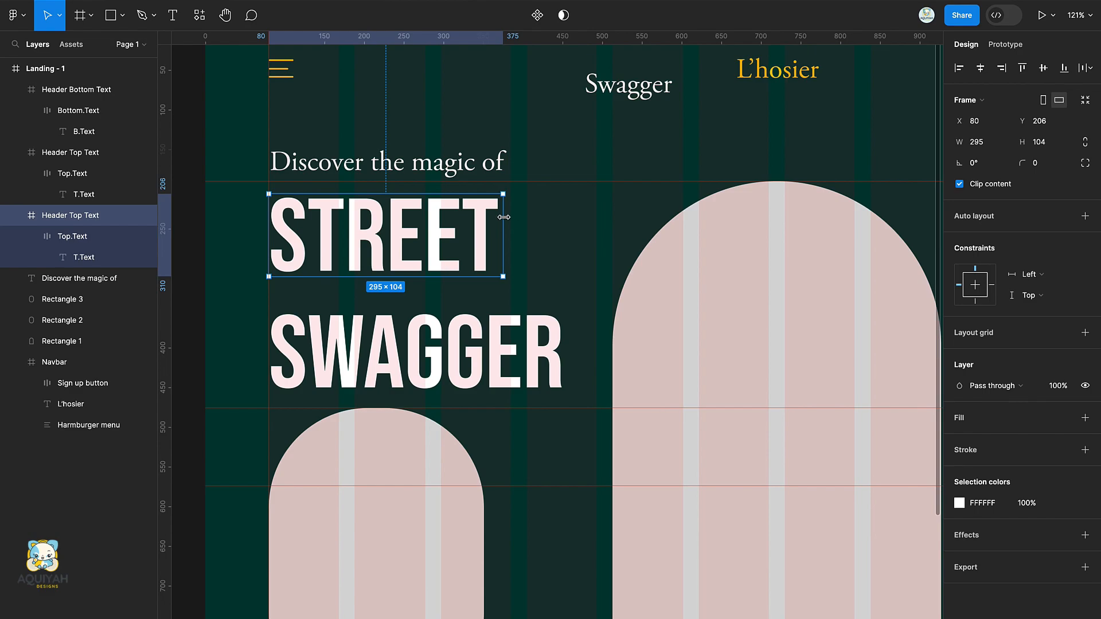
drag(508, 217, 599, 216)
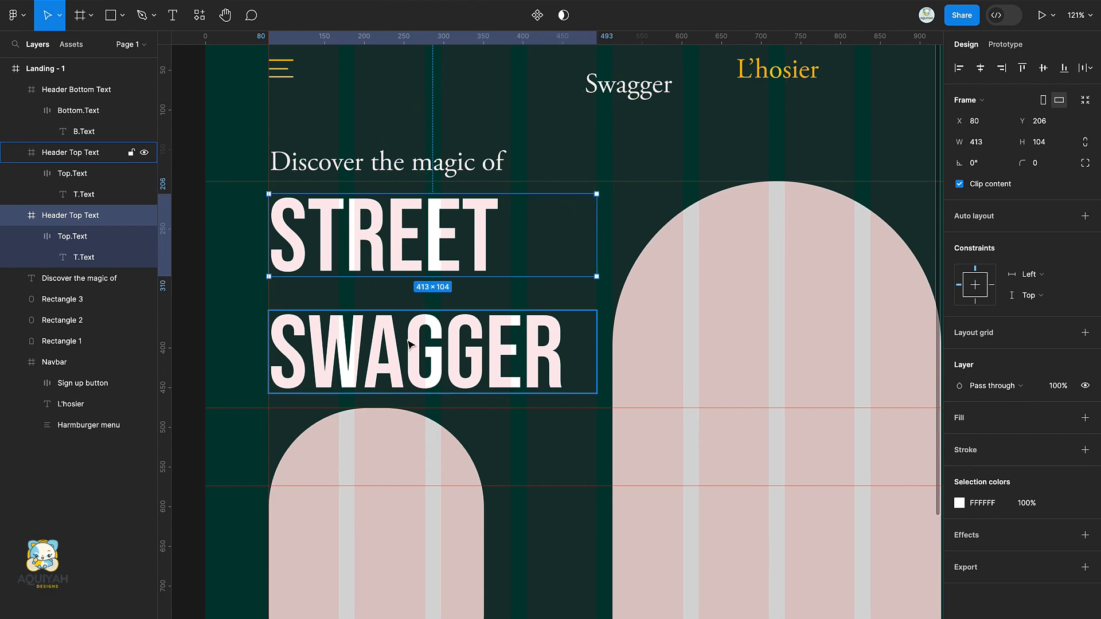
Rename the large SWAGGER headline's outer frame as Header Bottom Text and its nested layers as Bottom.Text and B.Text.
click(420, 343)
double_click(82, 152)
click(82, 153)
key(BackSpace)
key(BackSpace)
key(BackSpace)
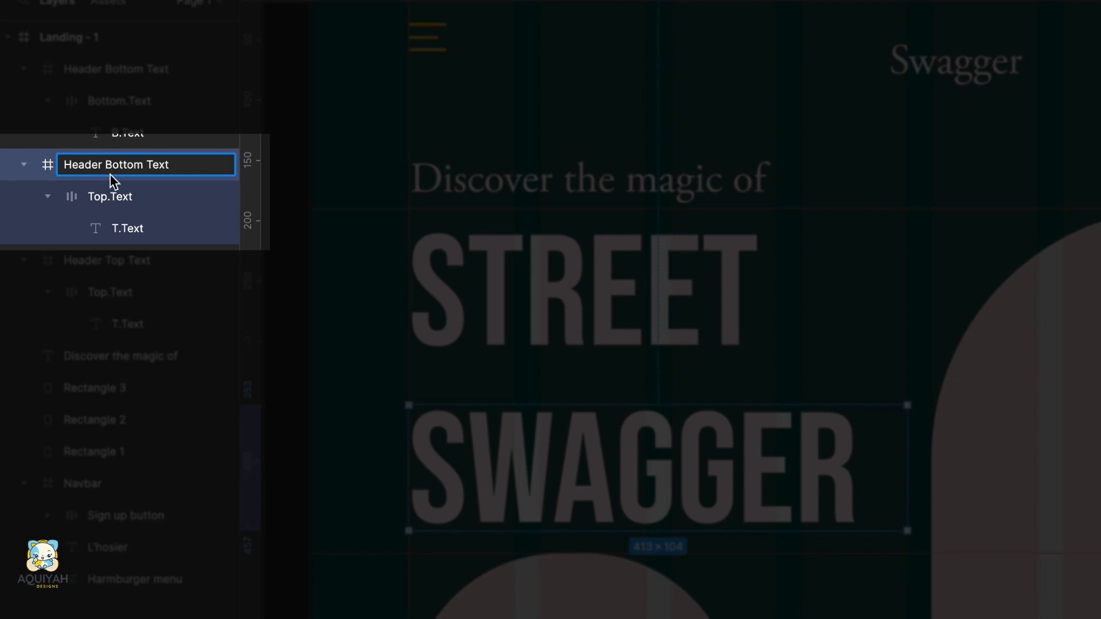
double_click(105, 197)
key(BackSpace)
key(BackSpace)
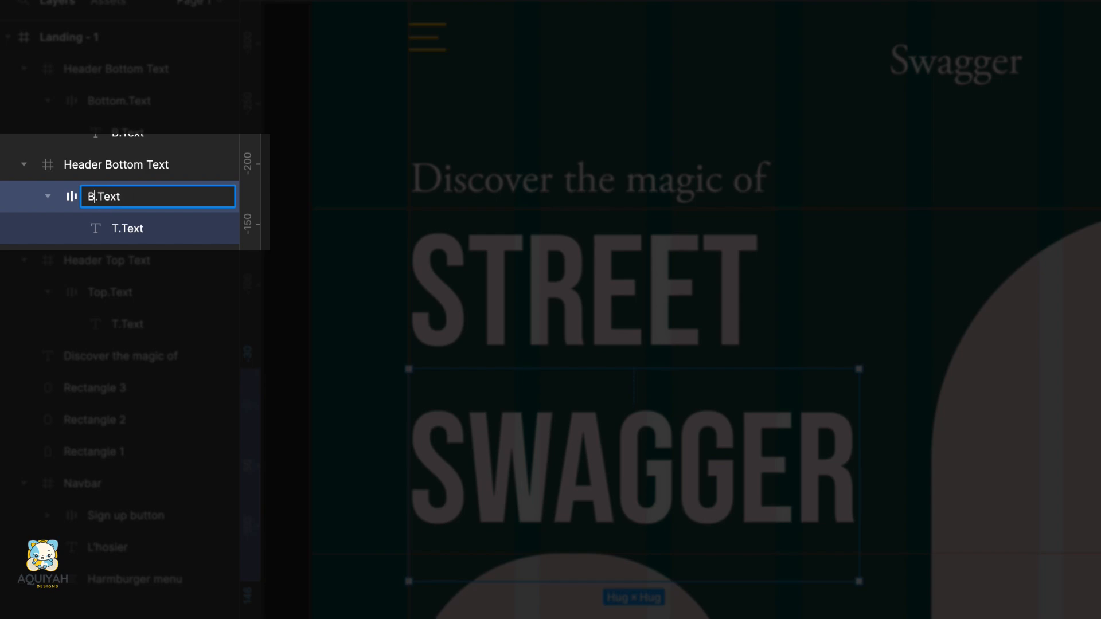
text(m)
key(Return)
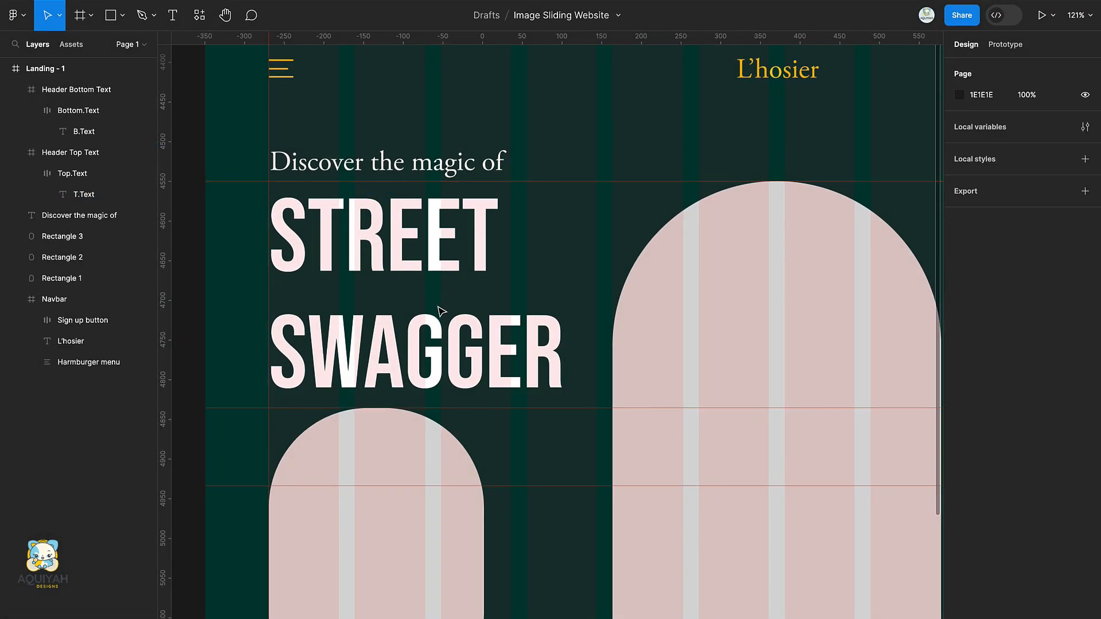
Combine the STREET and SWAGGER frames in a vertical auto layout with a spacing of 20 between them.
click(437, 344)
shift+click(396, 266)
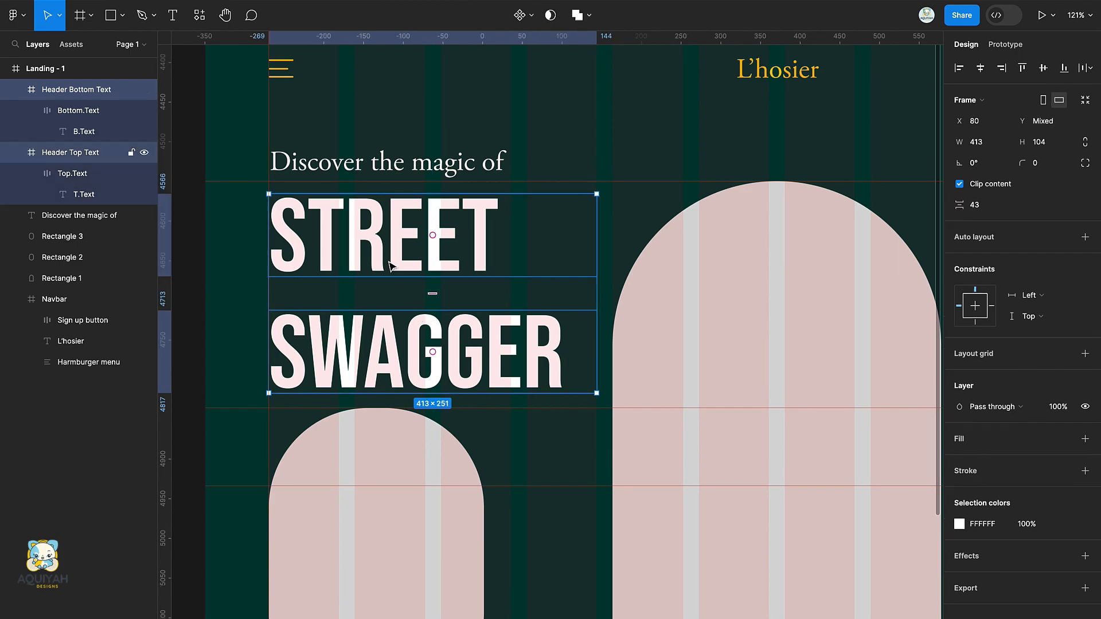
key(shift+a)
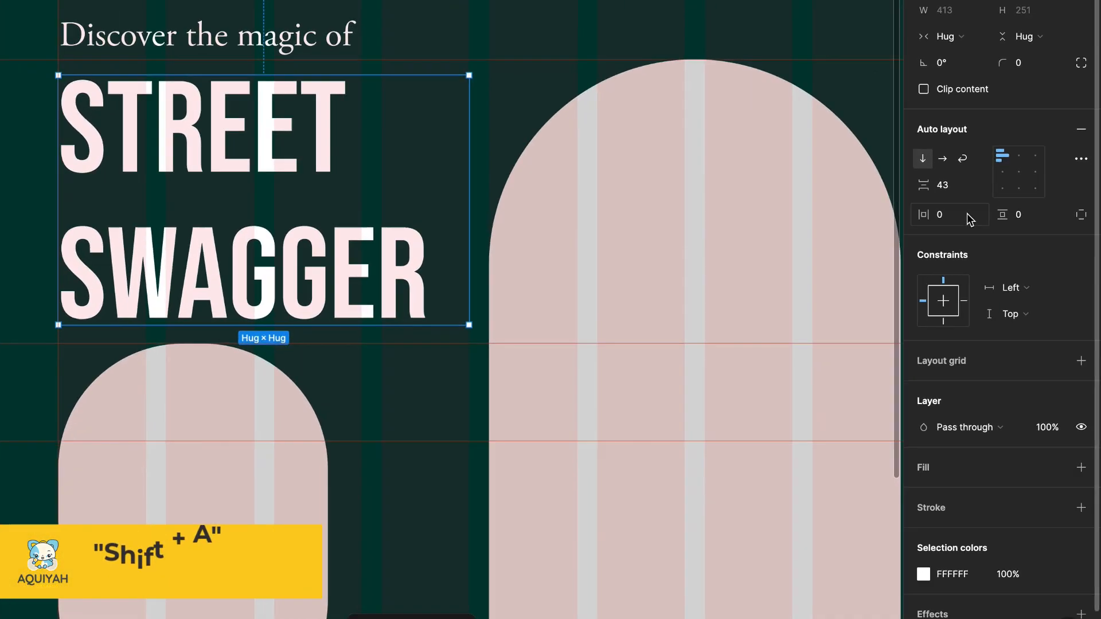
click(986, 288)
text(0)
key(Return)
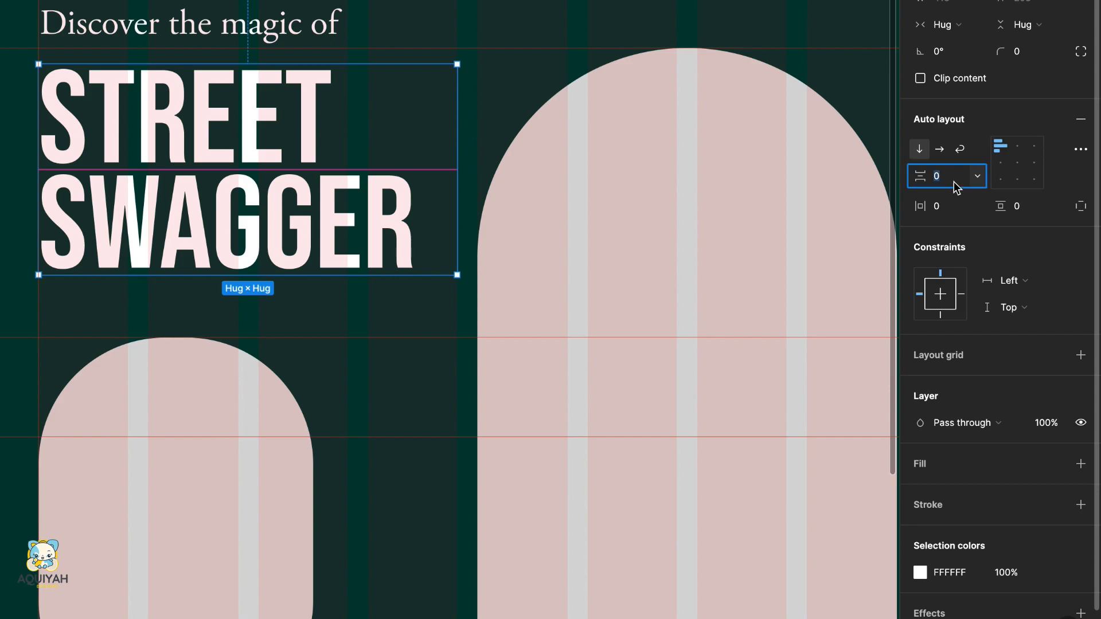
text(20)
key(Return)
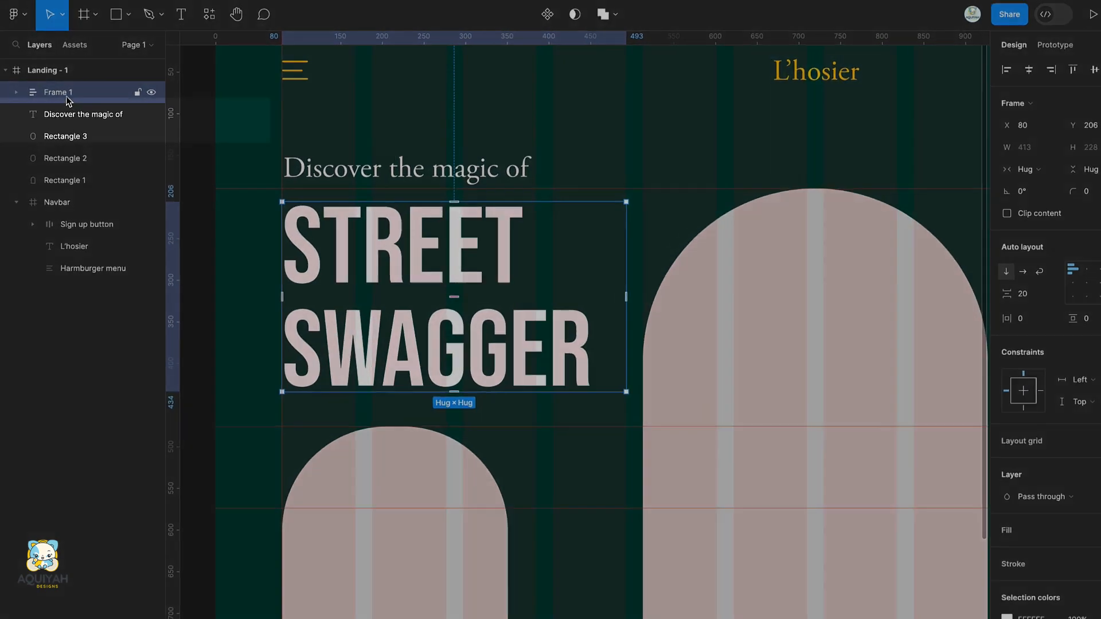
Rename the new auto layout frame as Category Text.
double_click(67, 99)
text(Category Text)
key(Return)
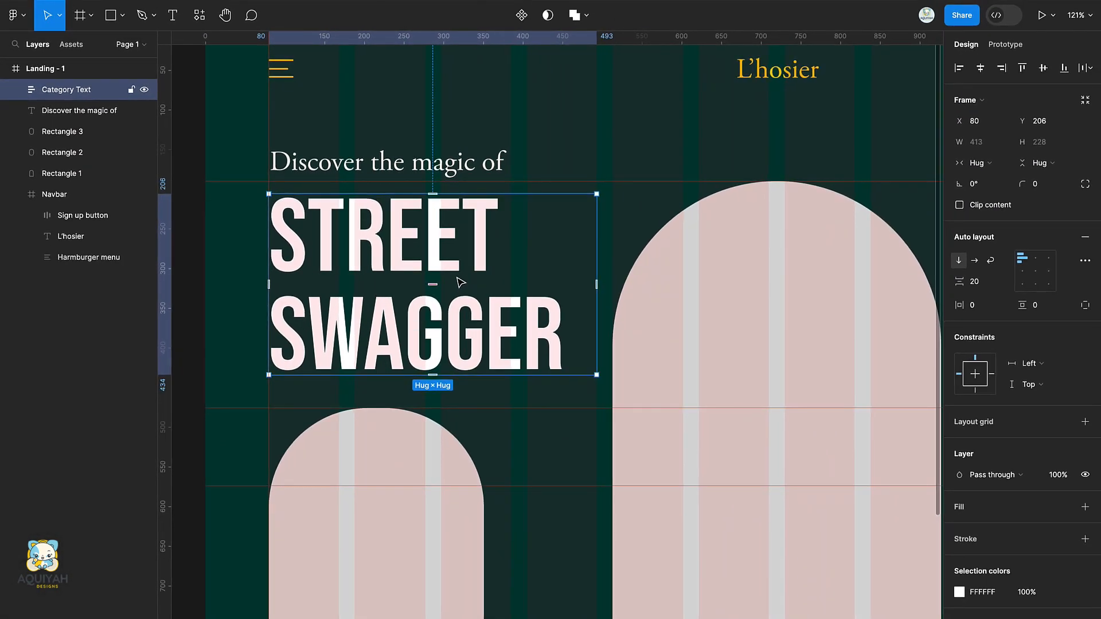
Set the "Discover the magic of" line to Poppins Light at size 20.
click(361, 169)
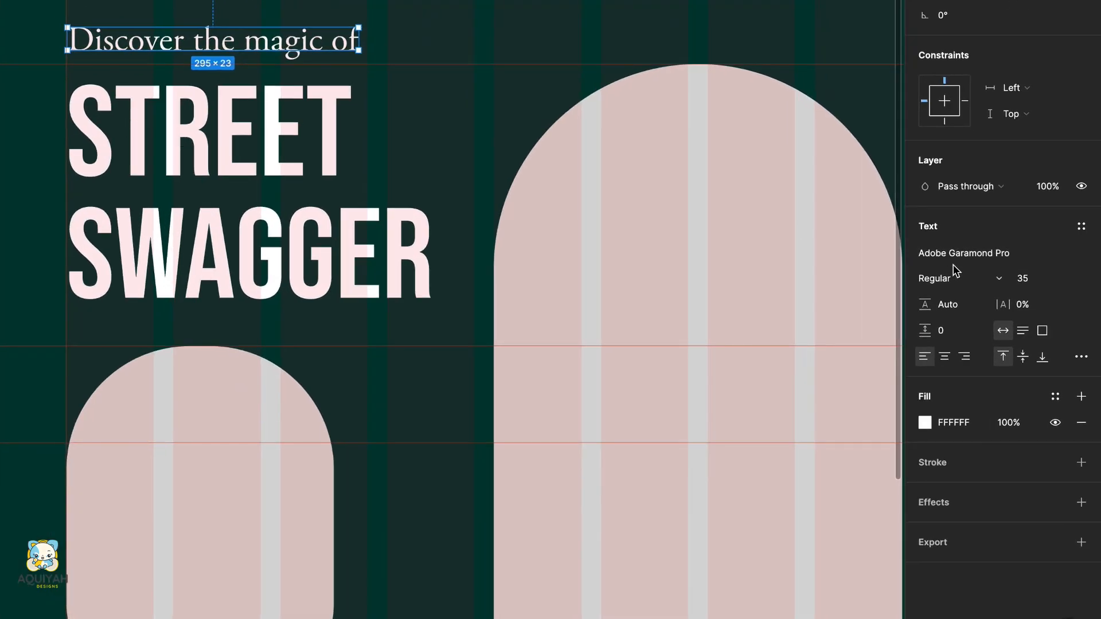
click(984, 335)
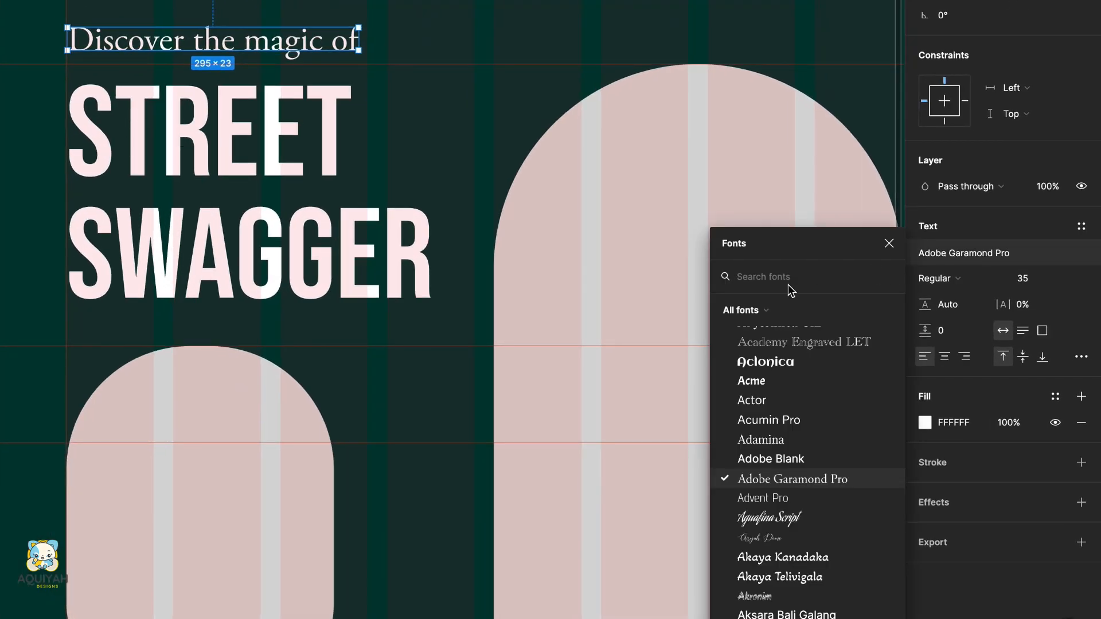
text(poppi)
key(Return)
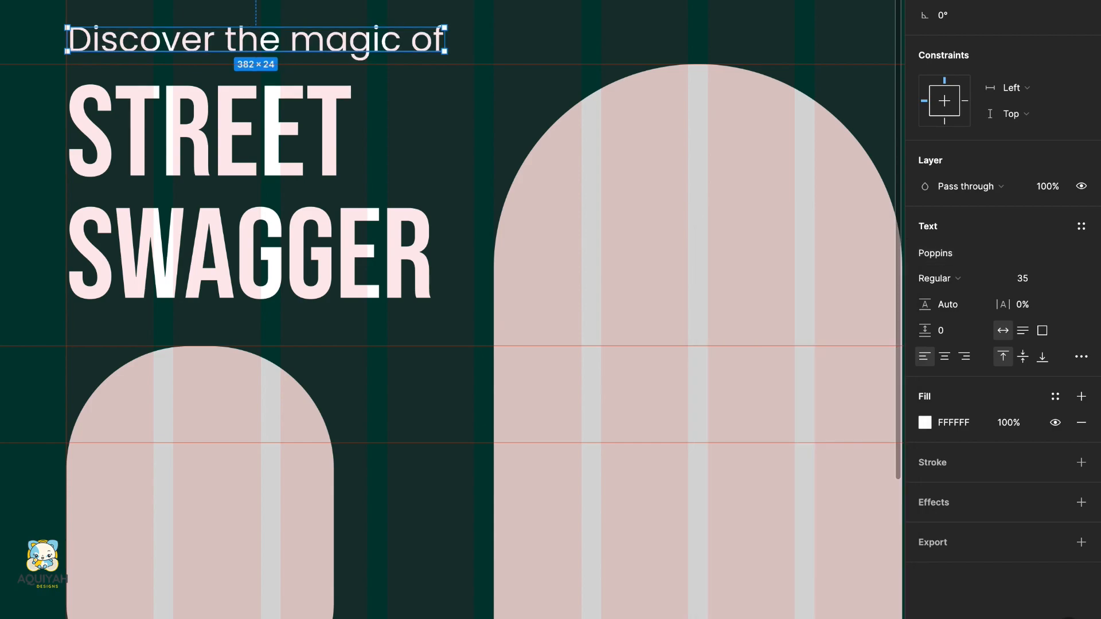
click(987, 283)
key(Up)
key(Return)
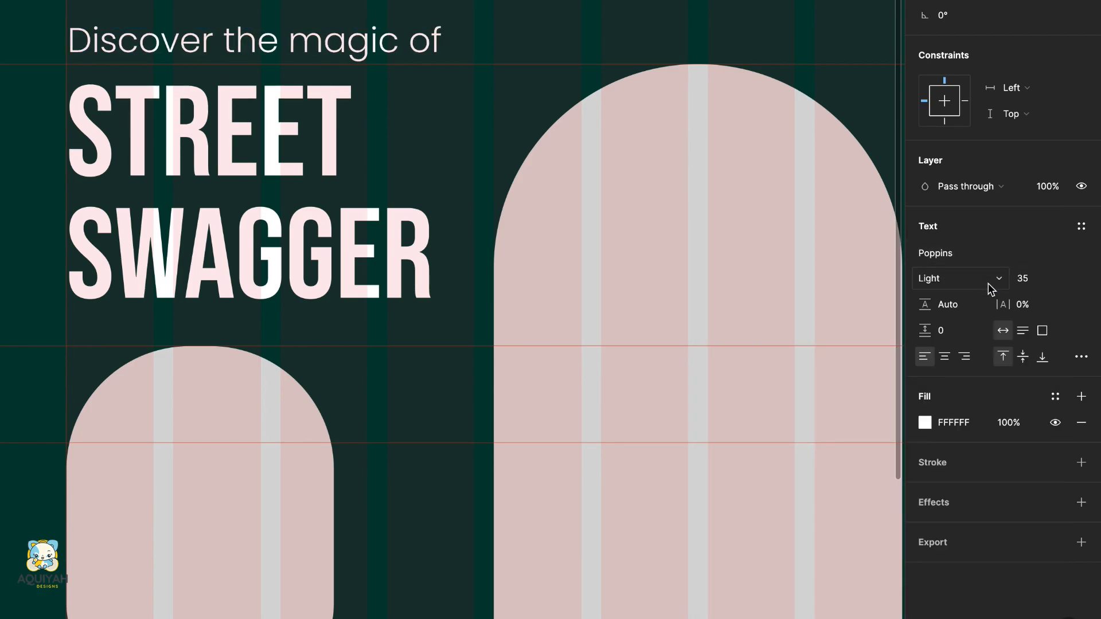
click(1029, 275)
text(20)
key(Return)
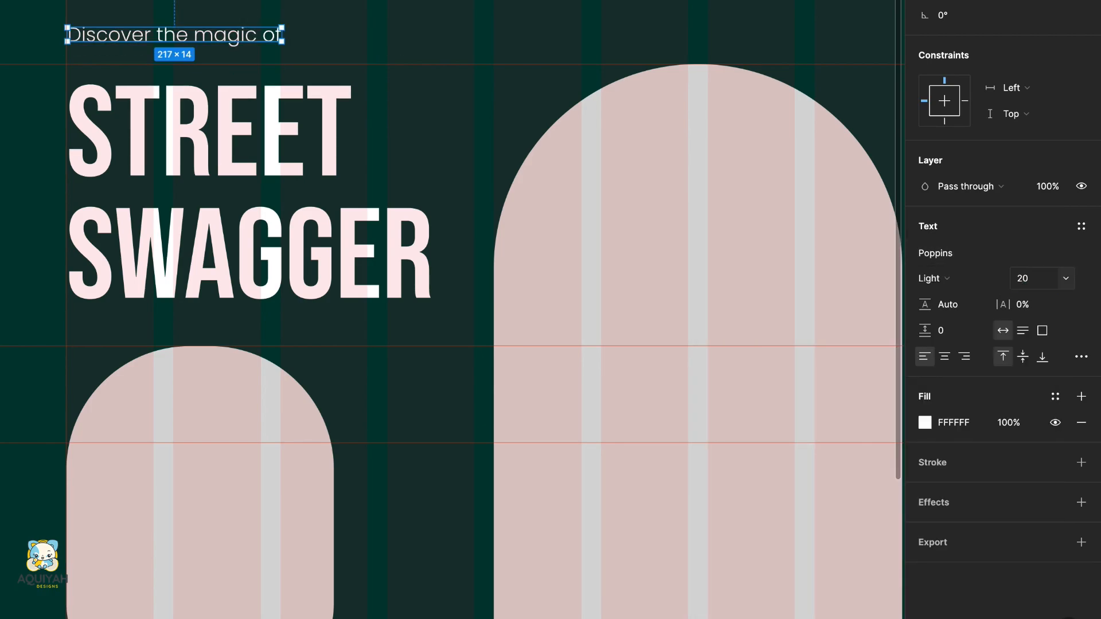
Combine the "Discover the magic of" line and the Category Text frame in a vertical auto layout with a spacing of 20.
shift+click(403, 130)
scroll(722, 167, up, 3)
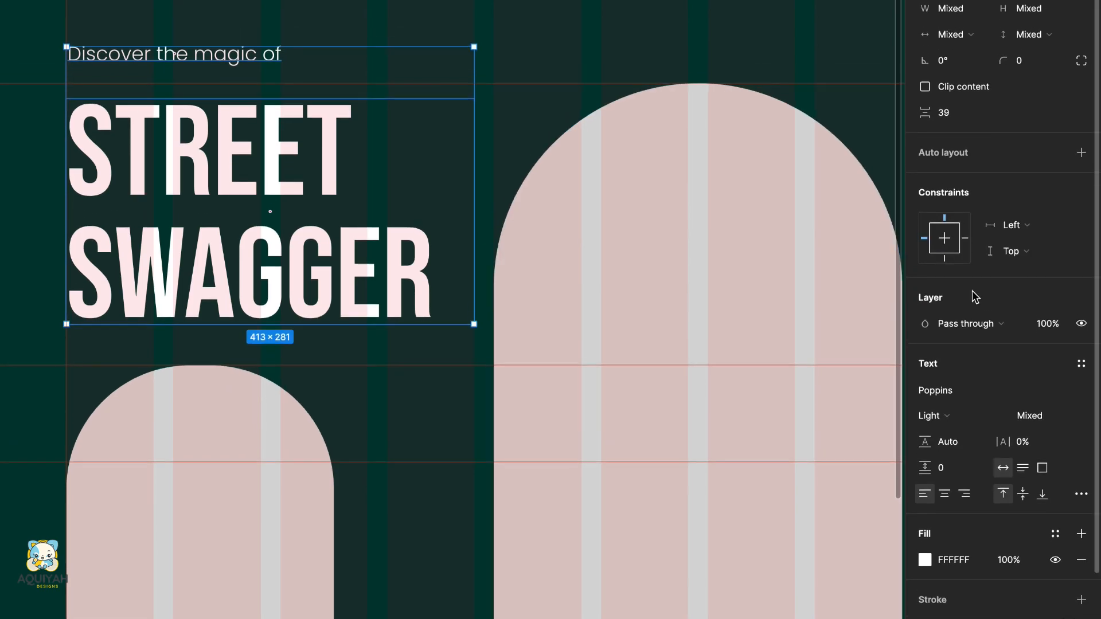
key(Return)
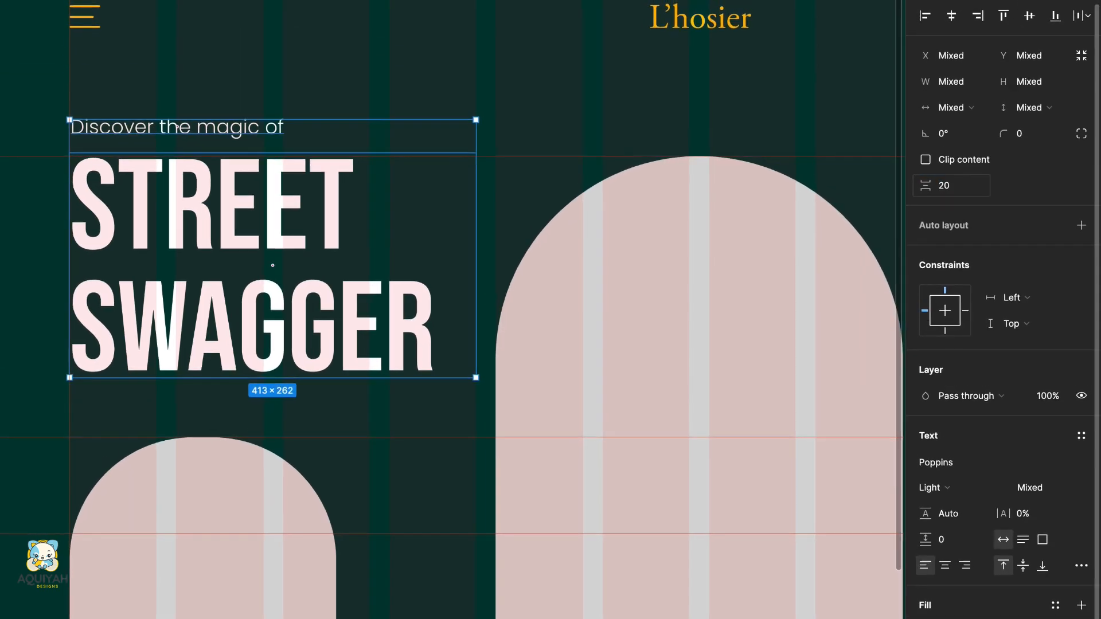
scroll(499, 241, up, 1)
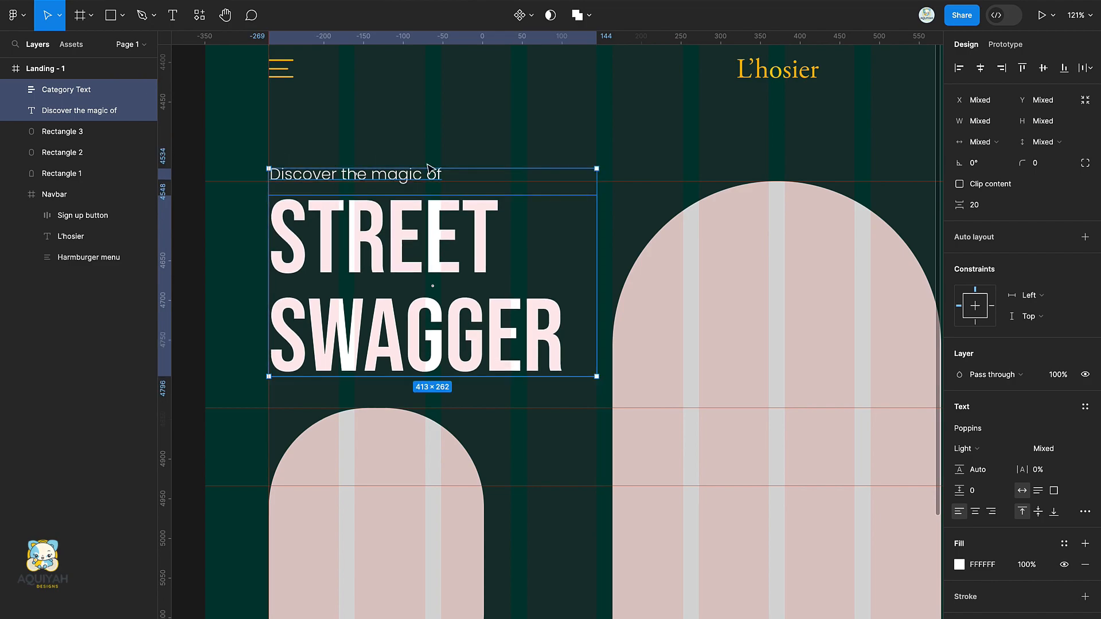
key(shift+a)
Rename the new auto layout frame as Header Text.
key(ctrl+r)
text(Header Text)
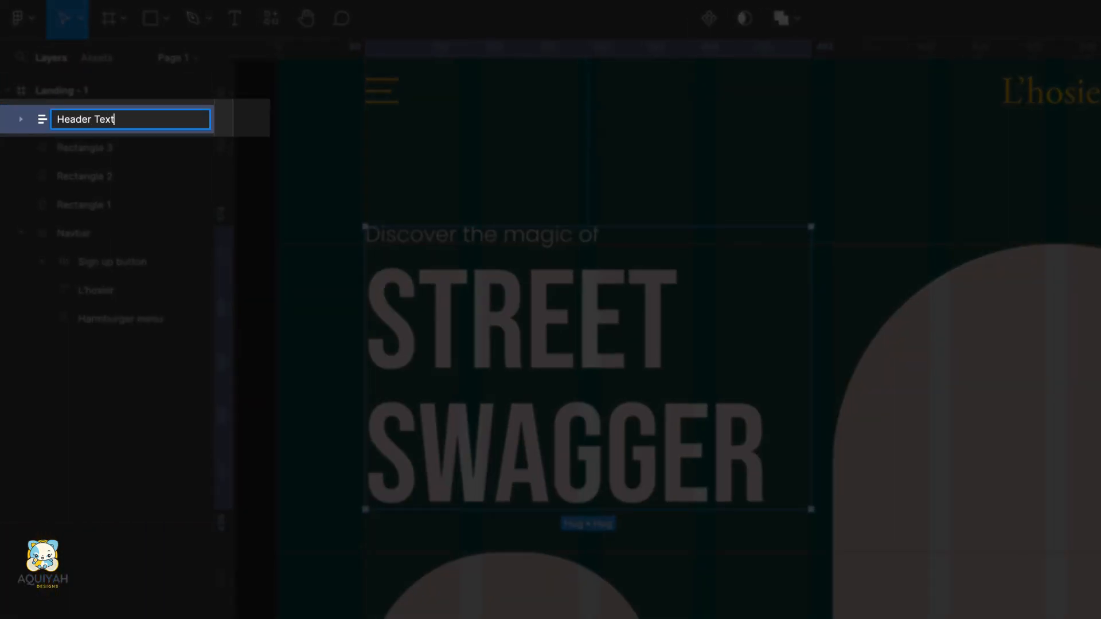
key(Return)
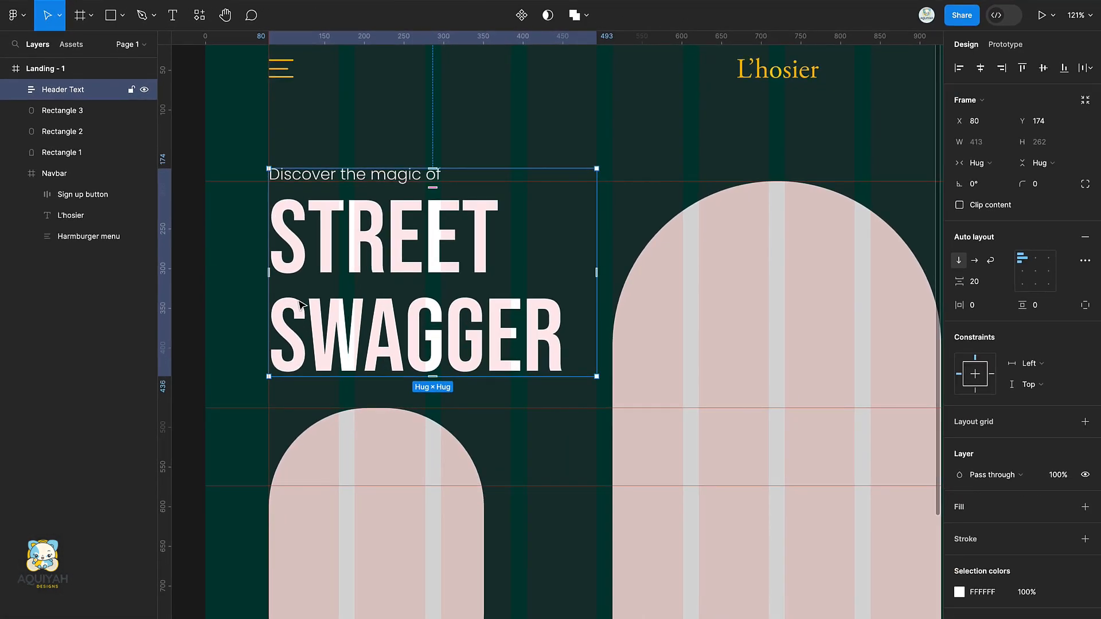
Hide the Header Bottom Text frame that holds the SWAGGER headline.
double_click(299, 304)
double_click(368, 329)
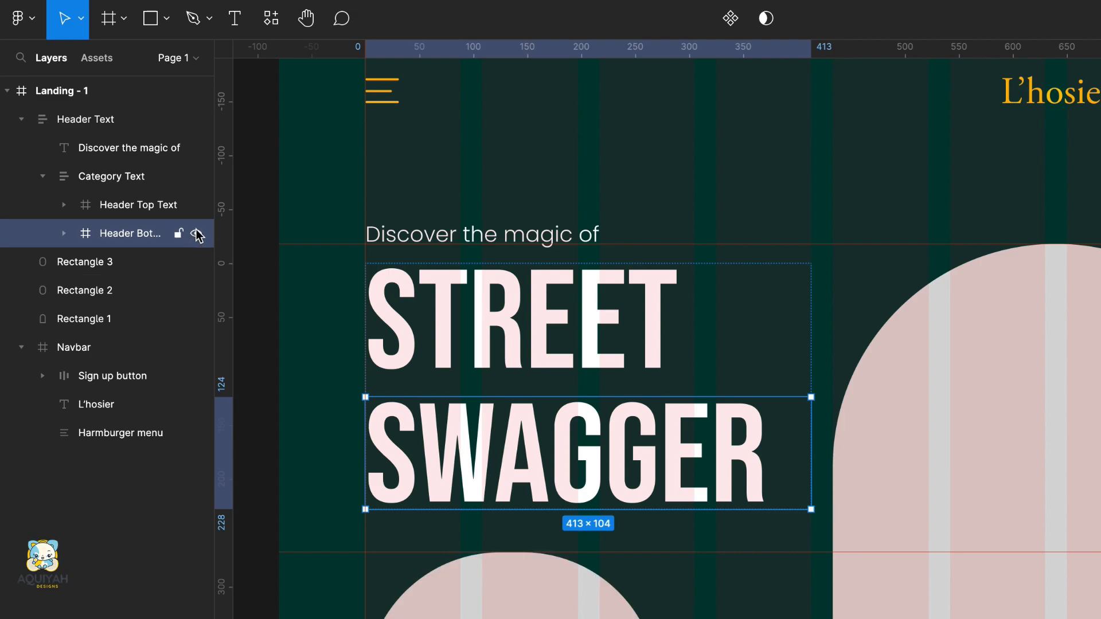
click(144, 174)
Duplicate the STREET text inside Top.Text and turn off content clipping on the Header Top Text frame.
click(107, 210)
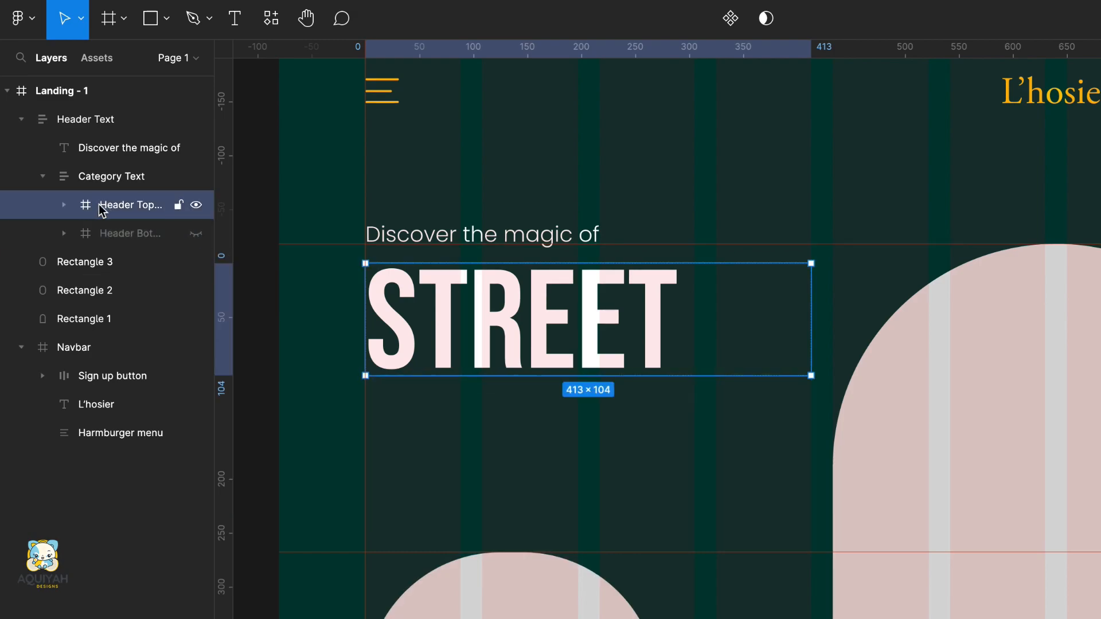
click(64, 204)
click(137, 235)
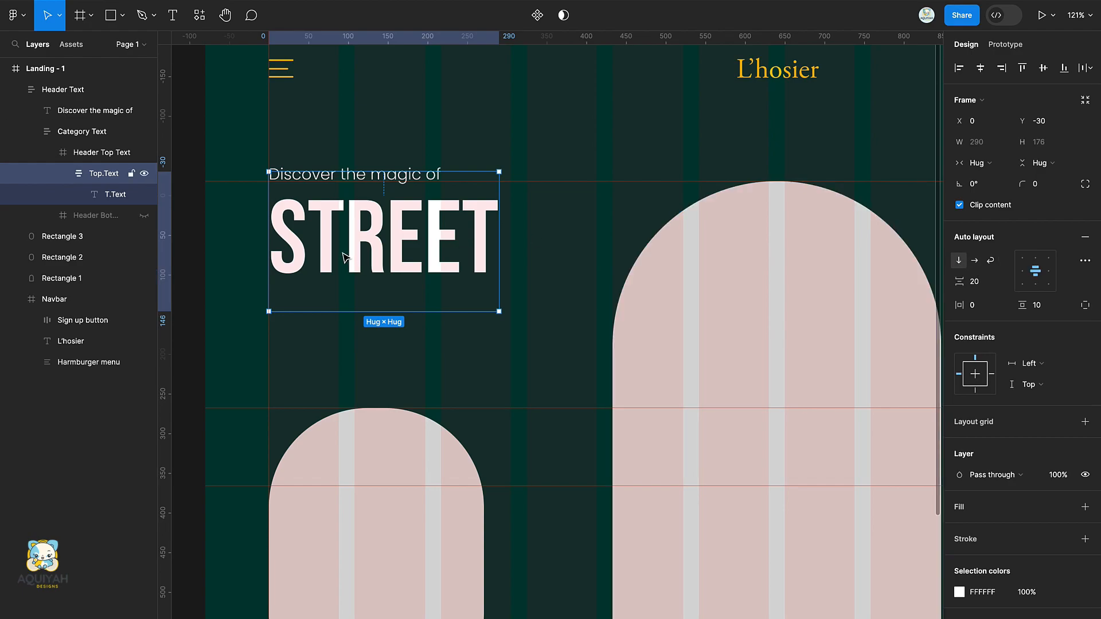
click(102, 194)
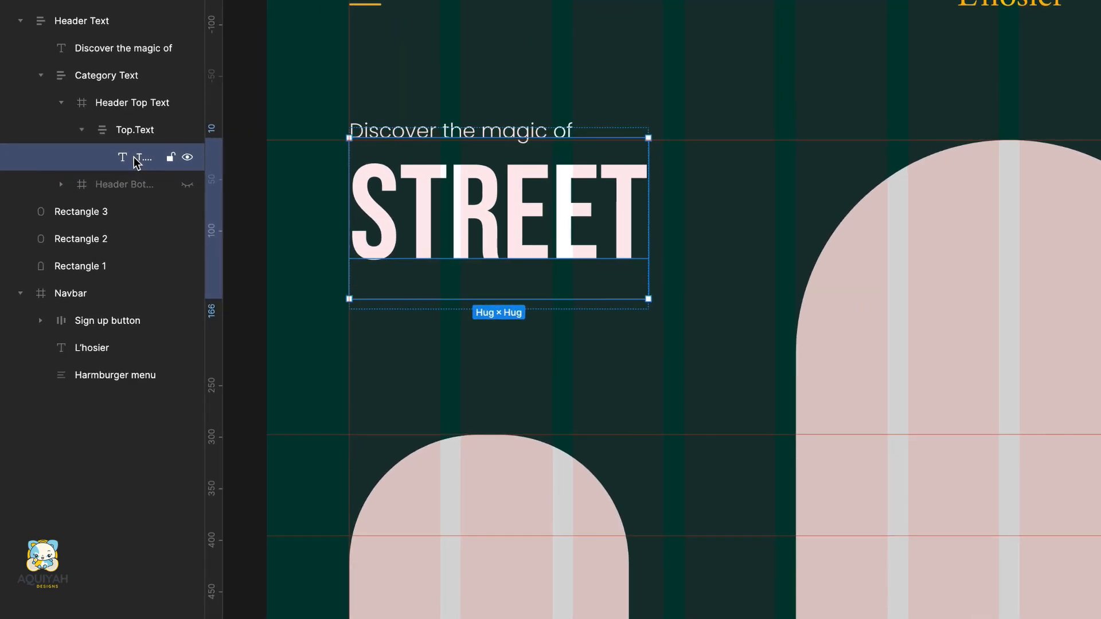
key(ctrl+d)
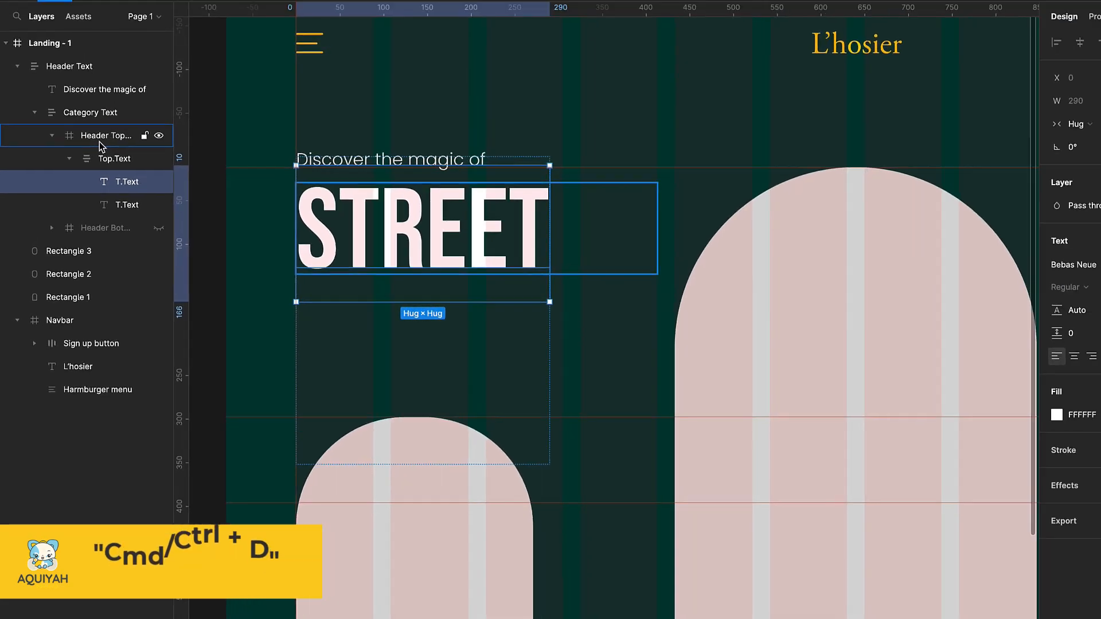
click(959, 205)
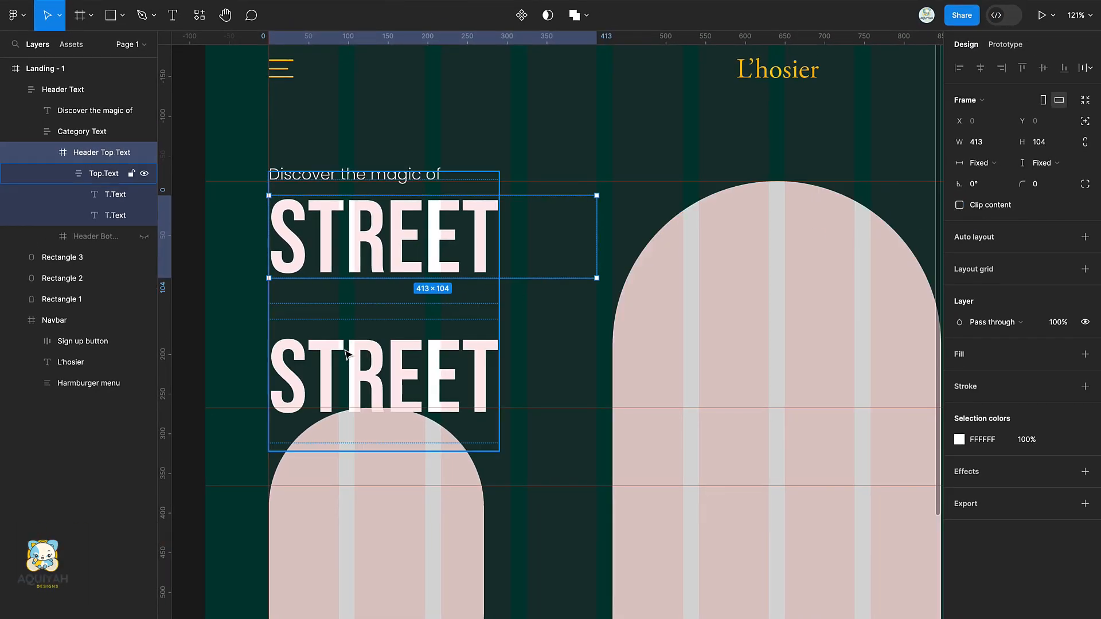
Set the Top.Text auto layout's spacing to 10 and its alignment to top left.
key(shift+a)
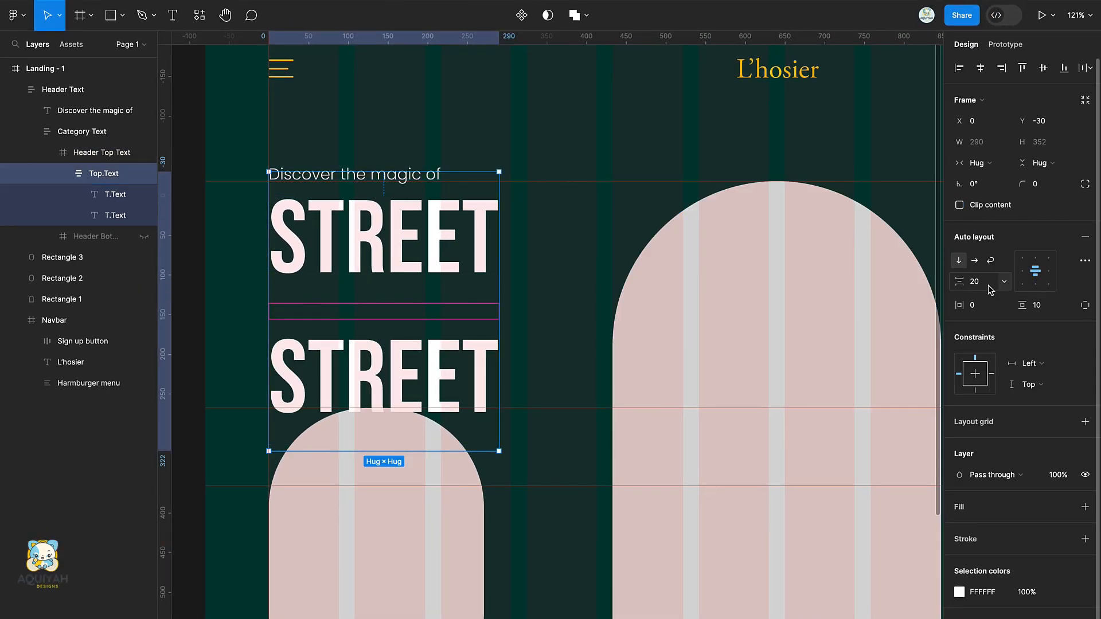
click(975, 282)
key(Return)
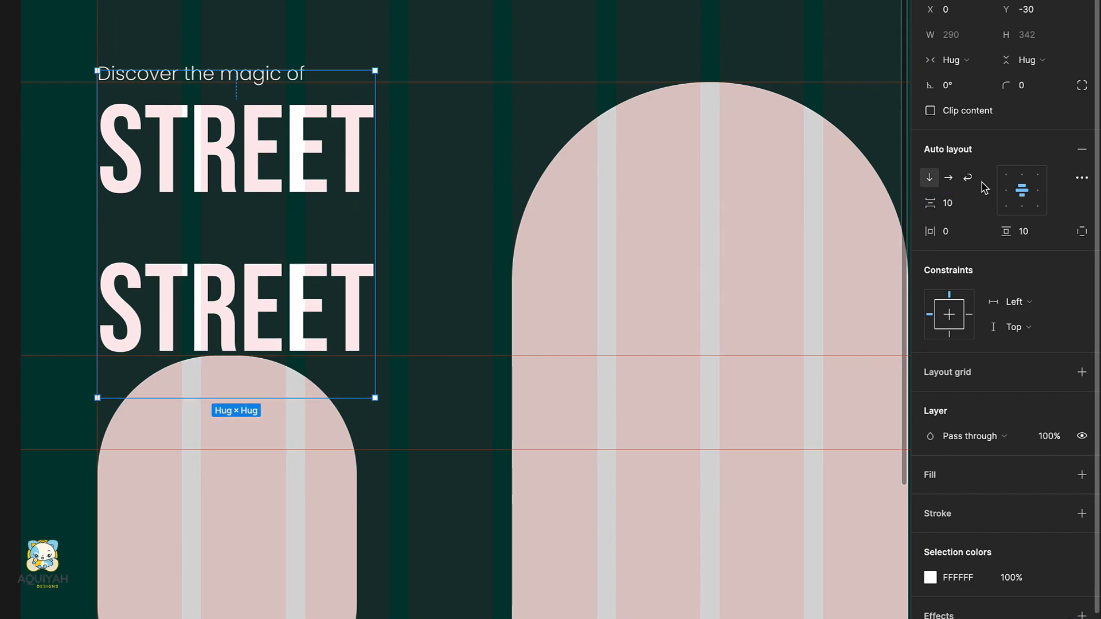
click(1003, 179)
Change the lower STREET copy's text to RETRO.
click(160, 317)
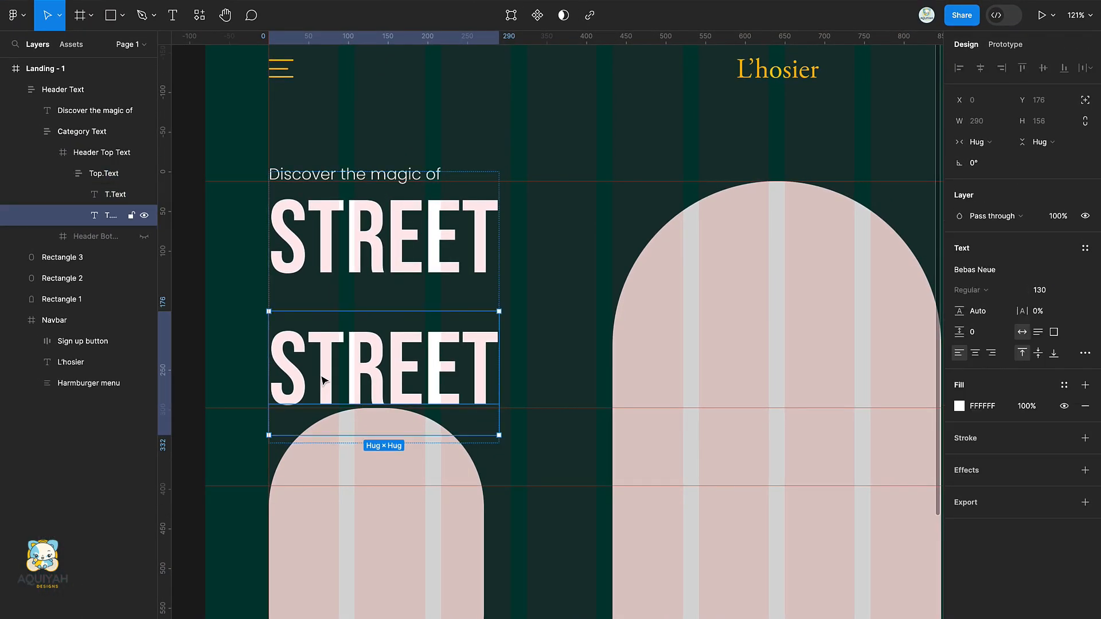
double_click(160, 317)
text(RET)
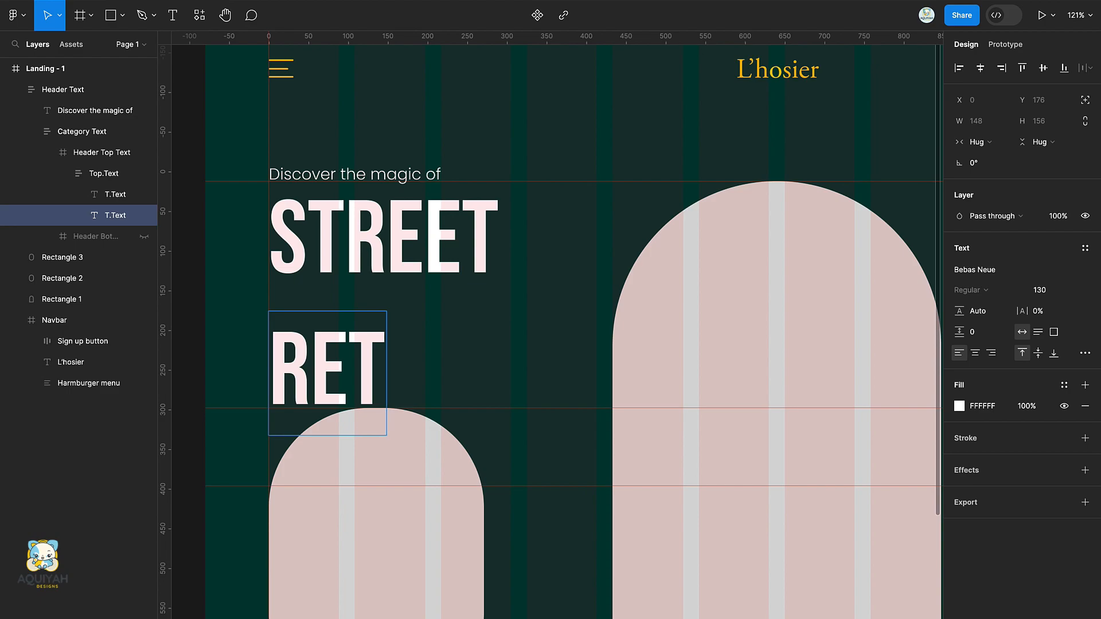
text(RO)
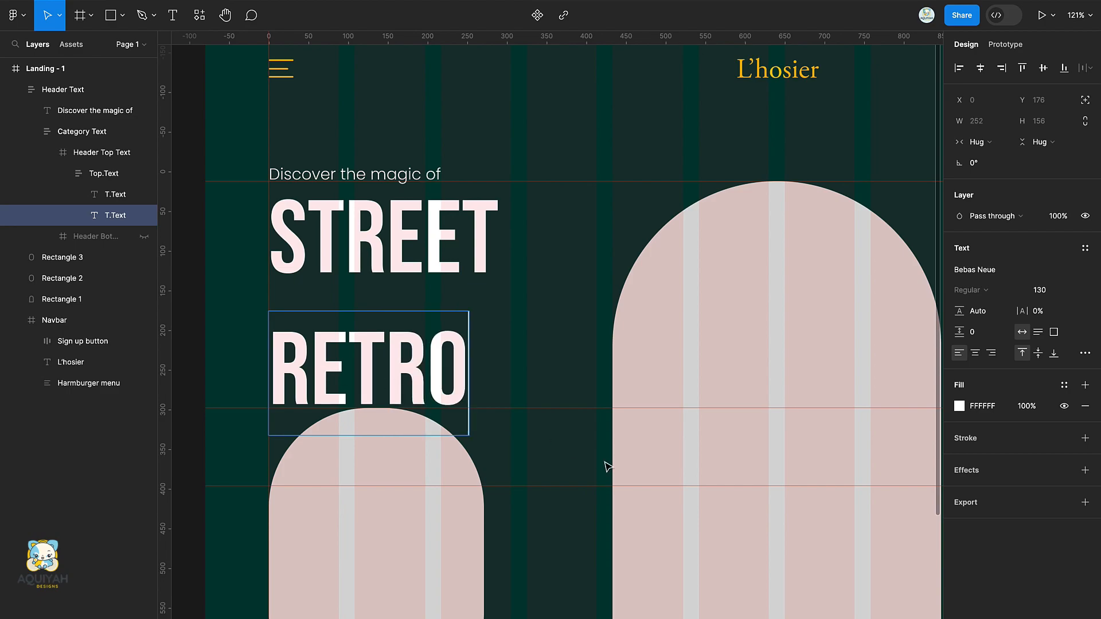
key(Escape)
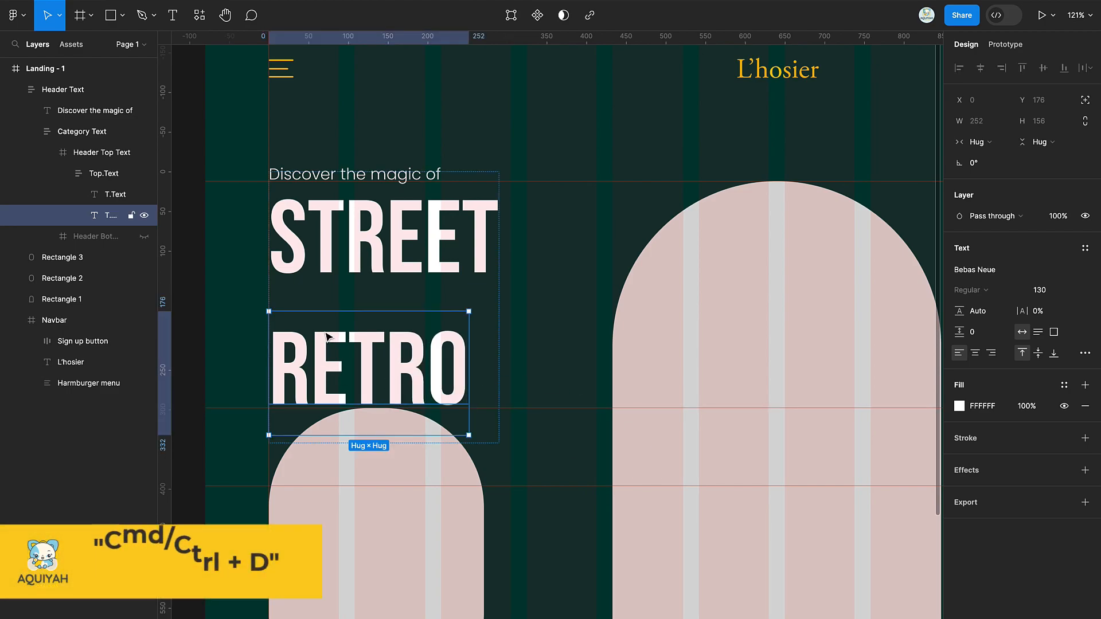
Duplicate the RETRO text and change the copy to PREPPY.
key(ctrl+d)
scroll(344, 379, down, 5)
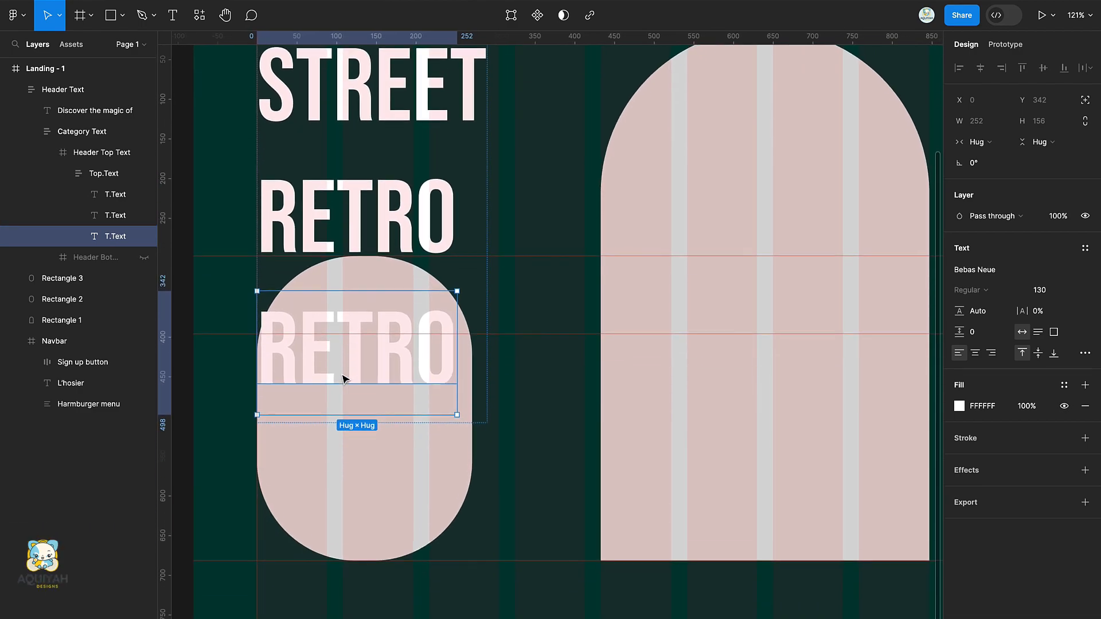
double_click(377, 362)
text(PREPPY)
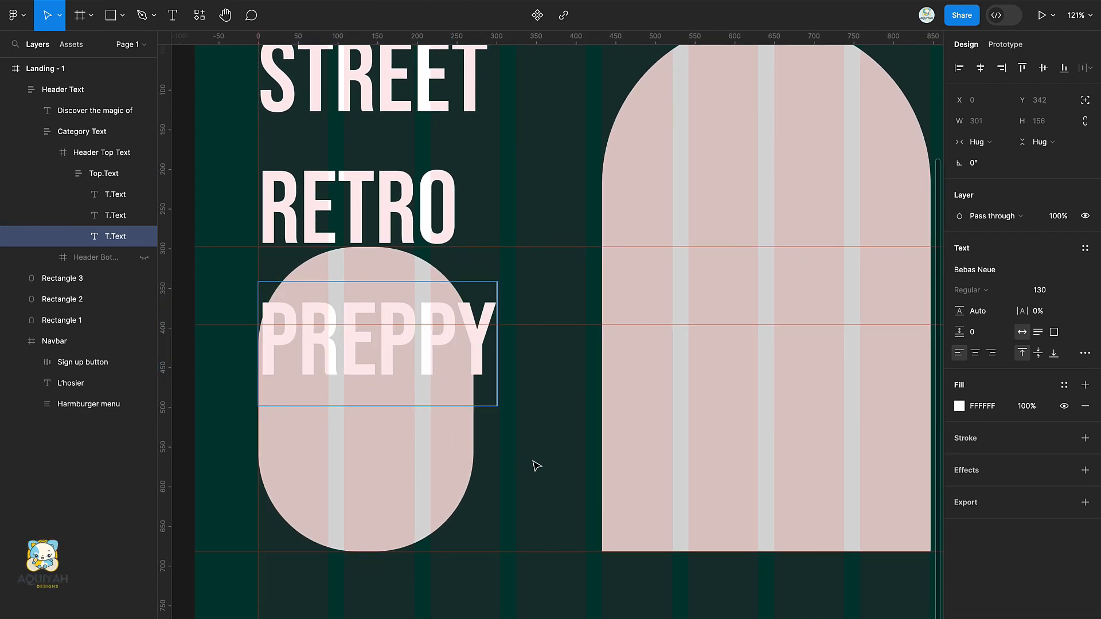
key(Escape)
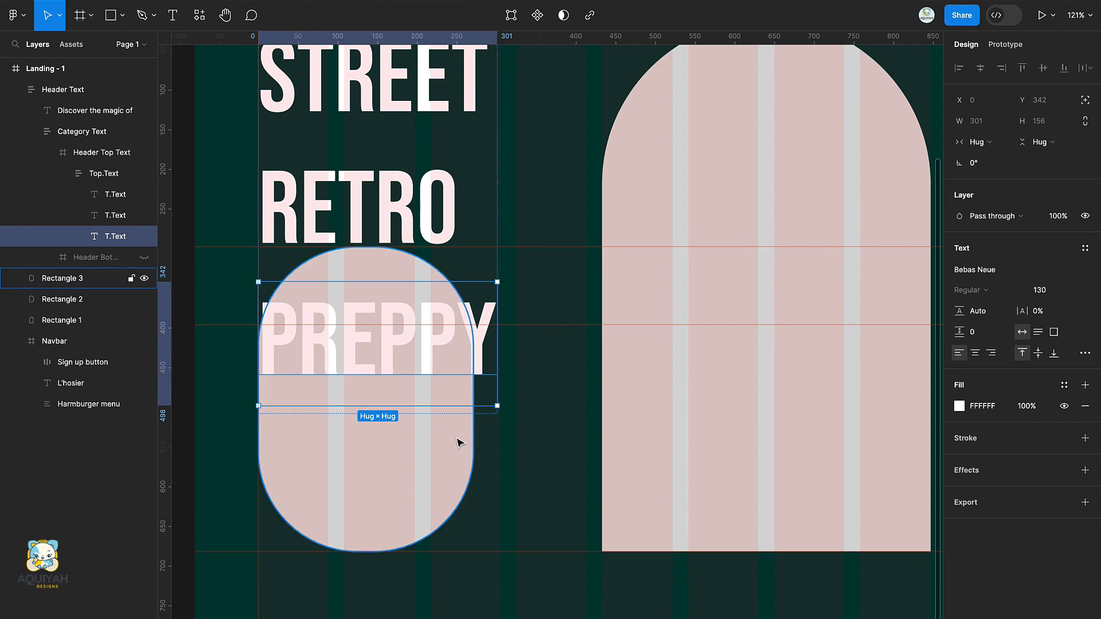
Duplicate the PREPPY text and change the copy to INDIE.
key(ctrl+d)
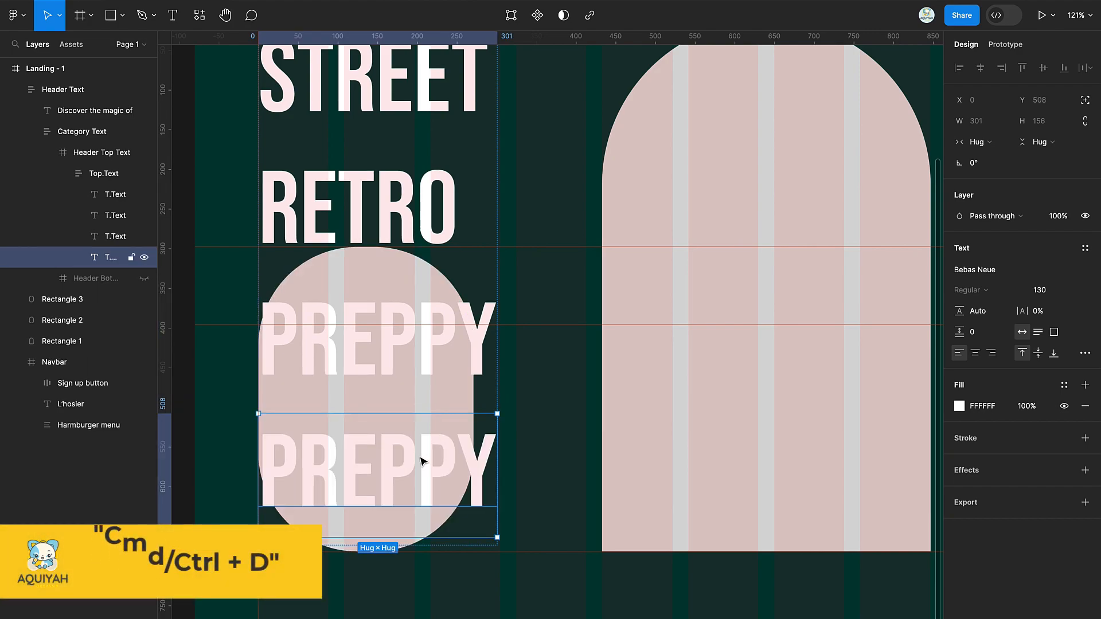
double_click(419, 456)
text(INDIE)
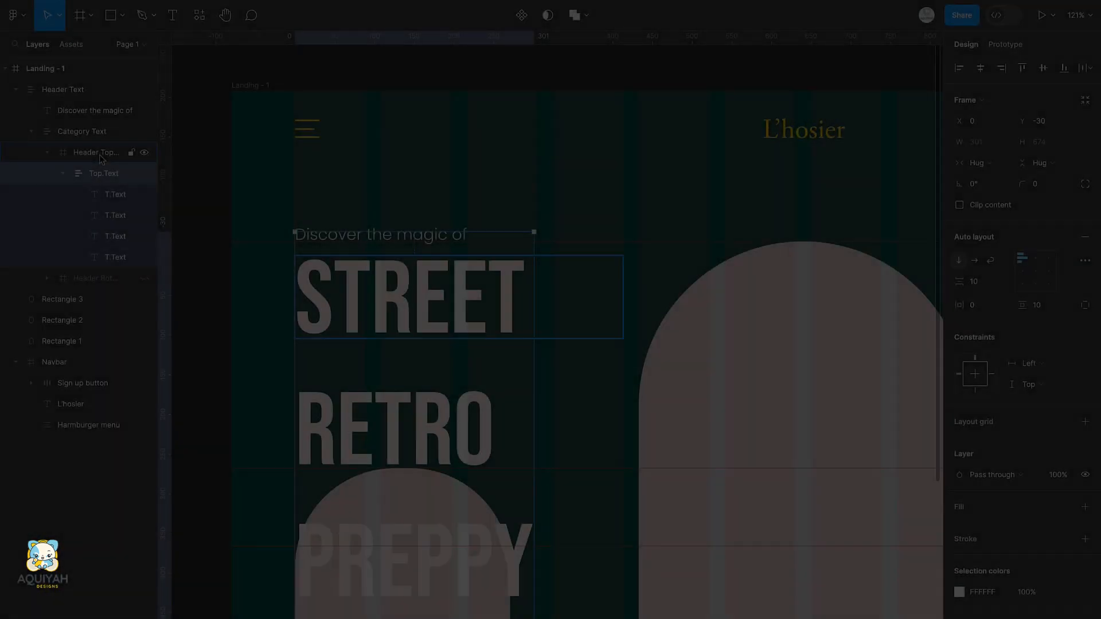
Turn content clipping back on for the Header Top Text frame and unhide the Header Bottom Text frame.
key(ctrl+z)
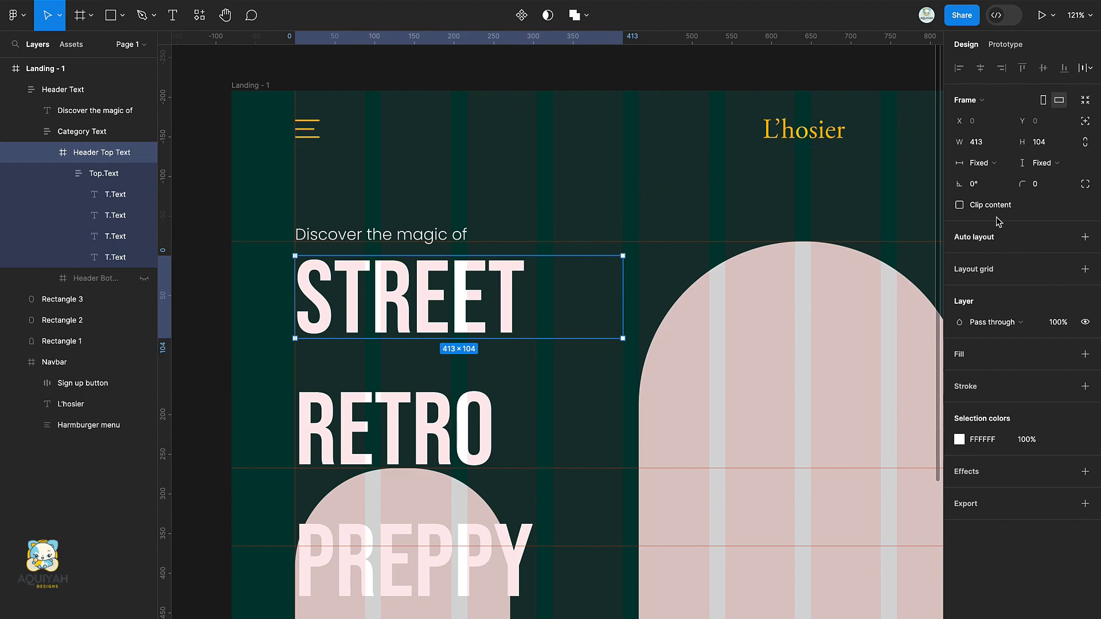
click(960, 205)
click(48, 153)
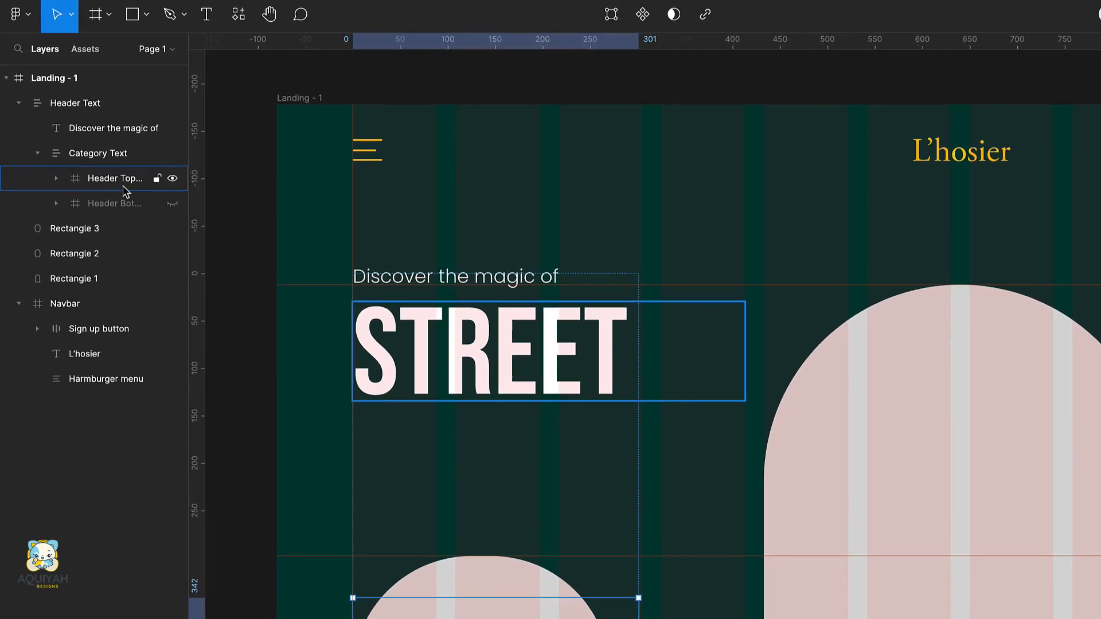
click(144, 173)
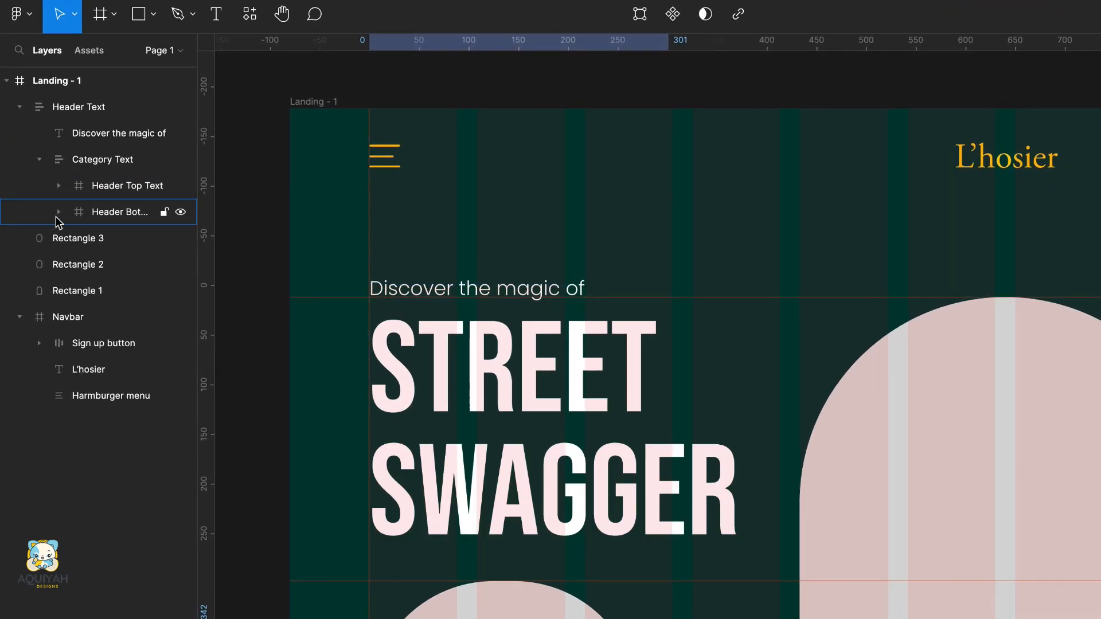
Turn off content clipping on the Header Bottom Text frame and make its Bottom.Text auto layout vertical.
click(58, 212)
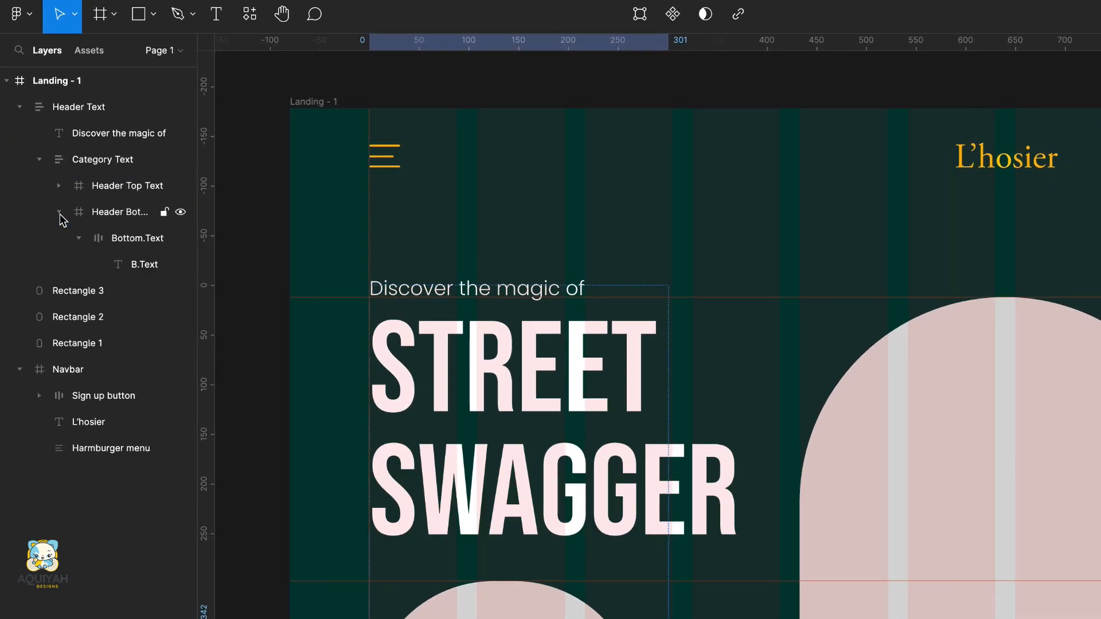
click(74, 213)
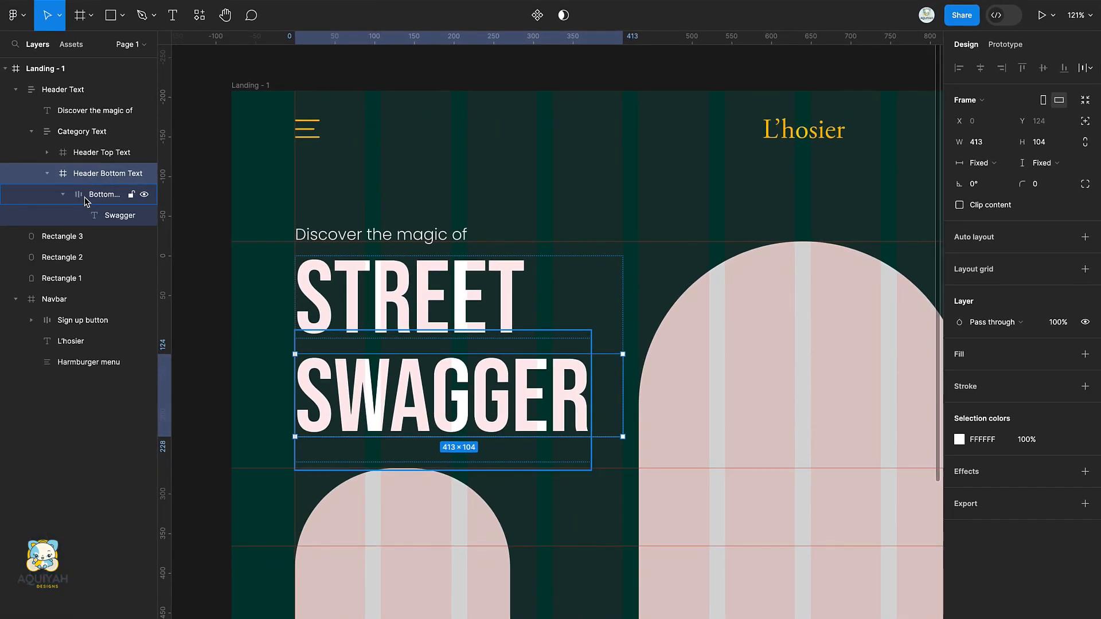
click(84, 195)
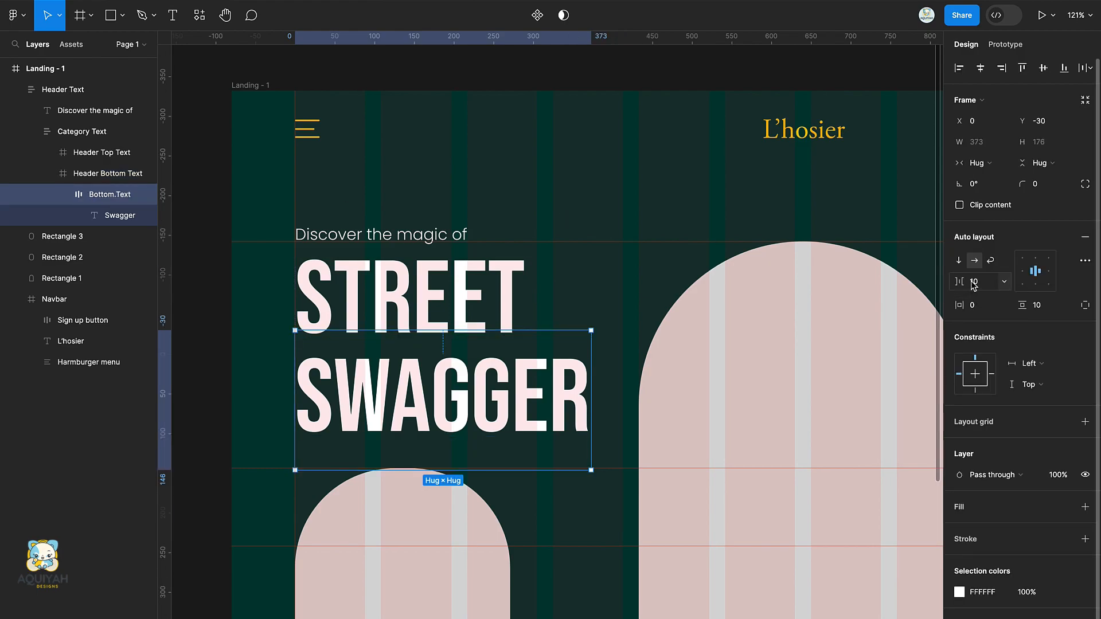
click(958, 262)
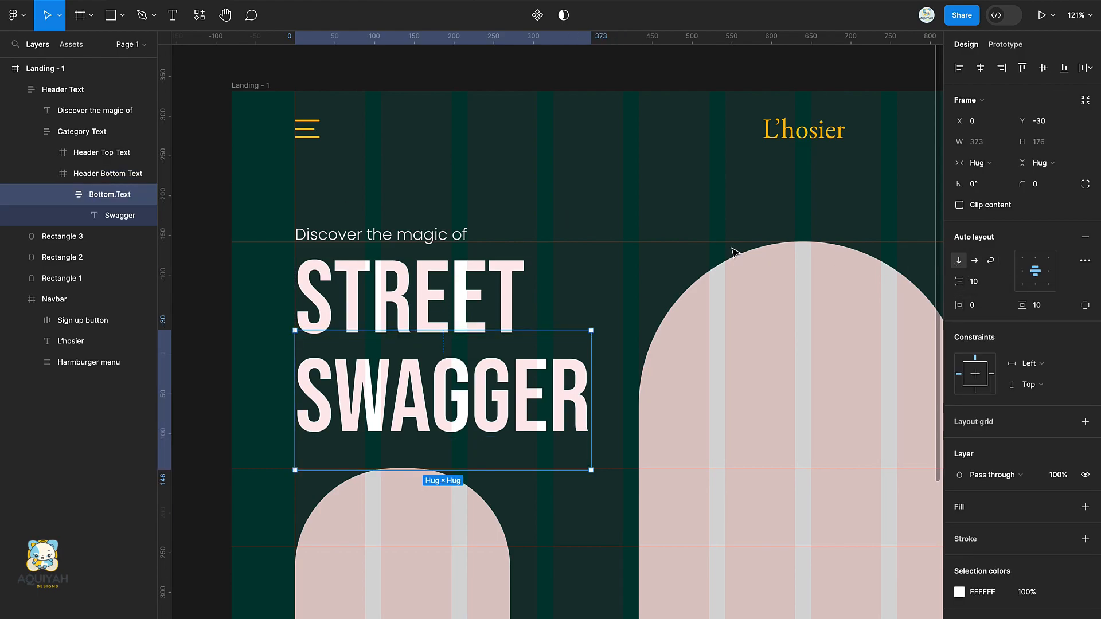
Duplicate the SWAGGER text inside Bottom.Text and set that auto layout's alignment to top left.
click(110, 217)
key(ctrl+d)
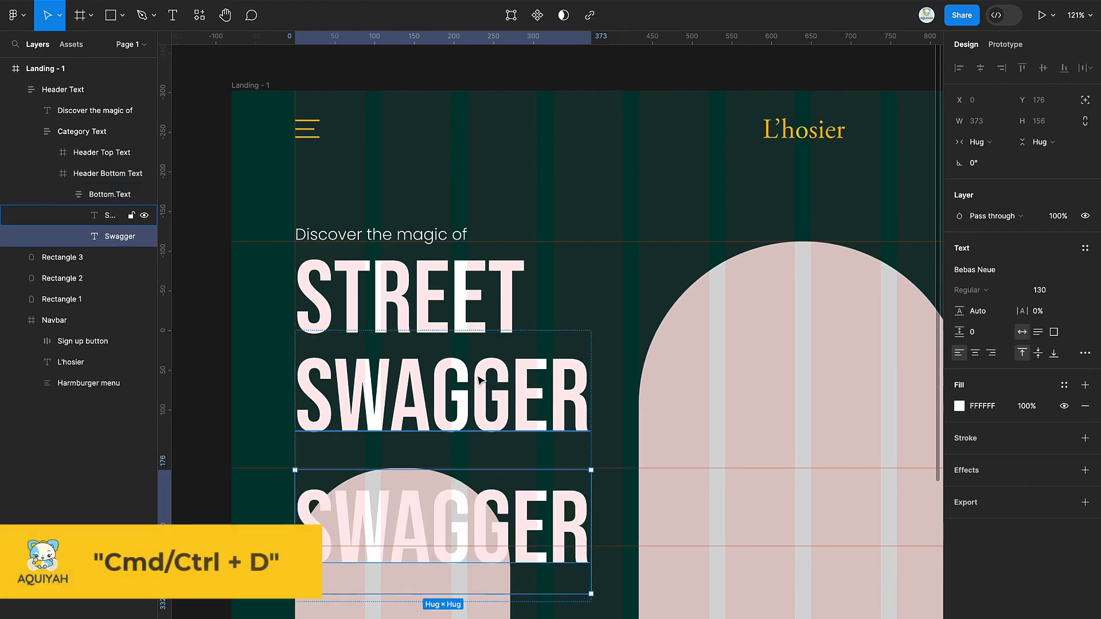
scroll(613, 277, down, 3)
scroll(613, 278, down, 1)
click(110, 194)
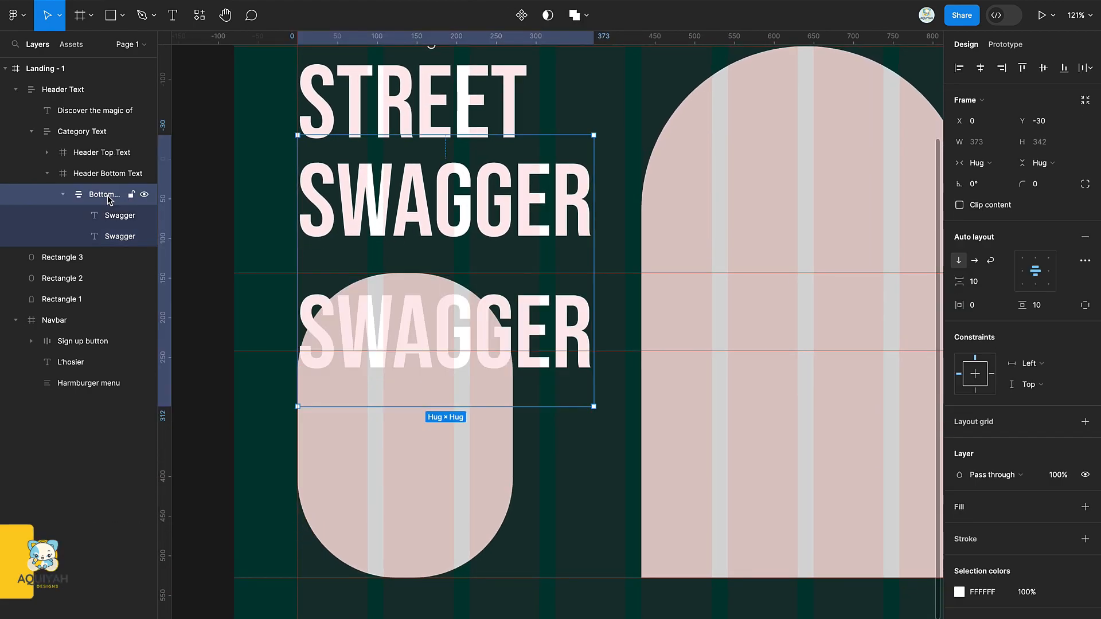
click(1021, 257)
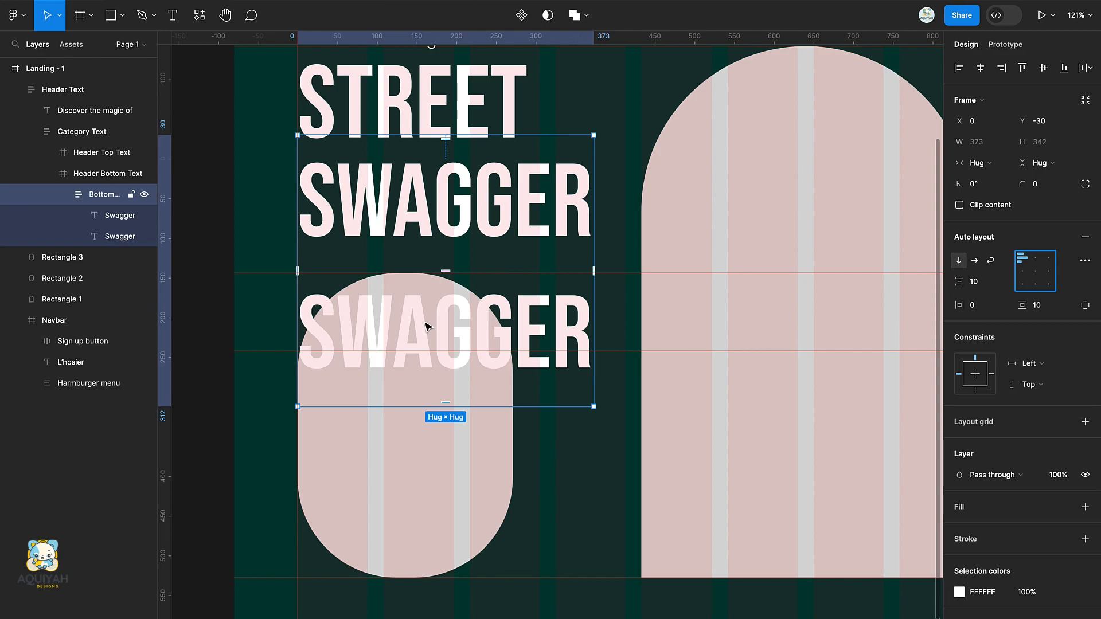
Change the lower SWAGGER copy's text to Glamor.
double_click(425, 326)
text(Glamor)
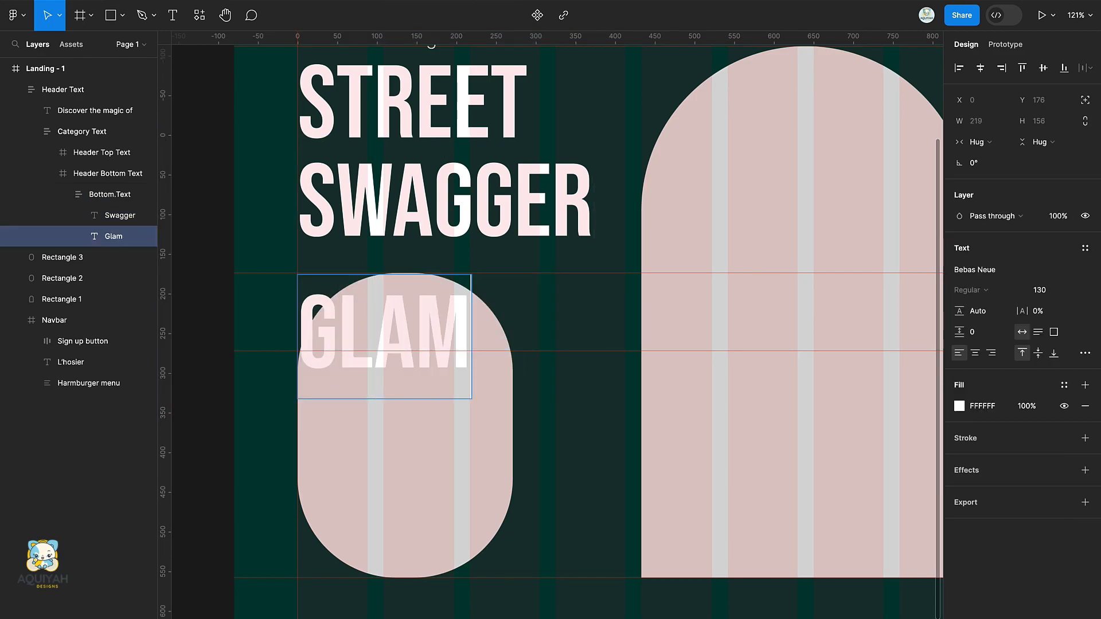
key(Escape)
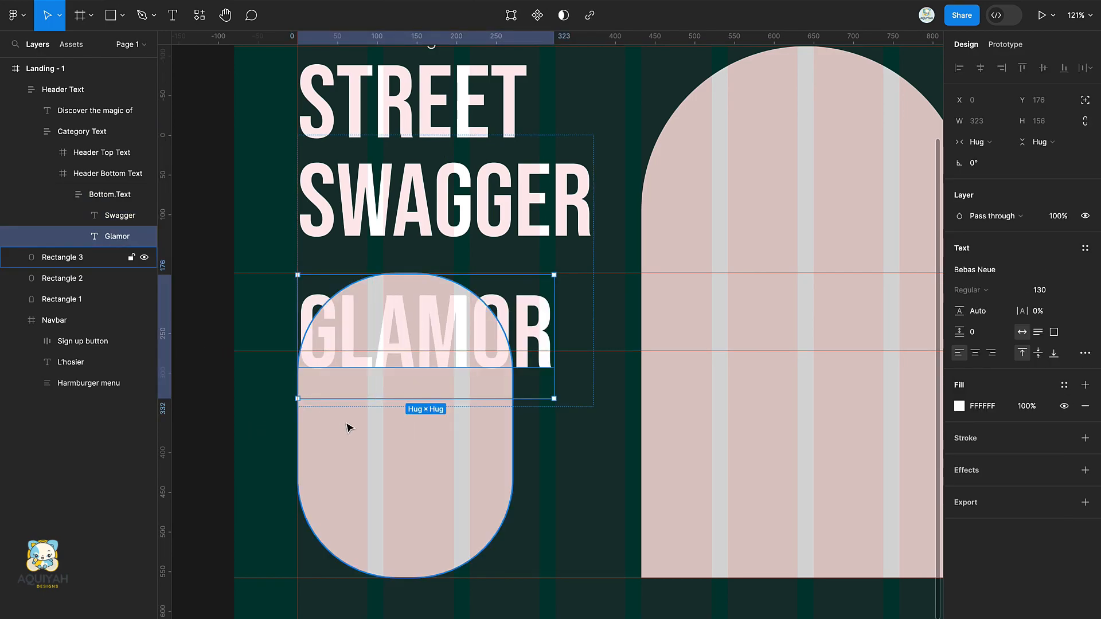
Duplicate the Glamor text and change the copy to Chic.
key(ctrl+d)
double_click(381, 469)
text(CHic)
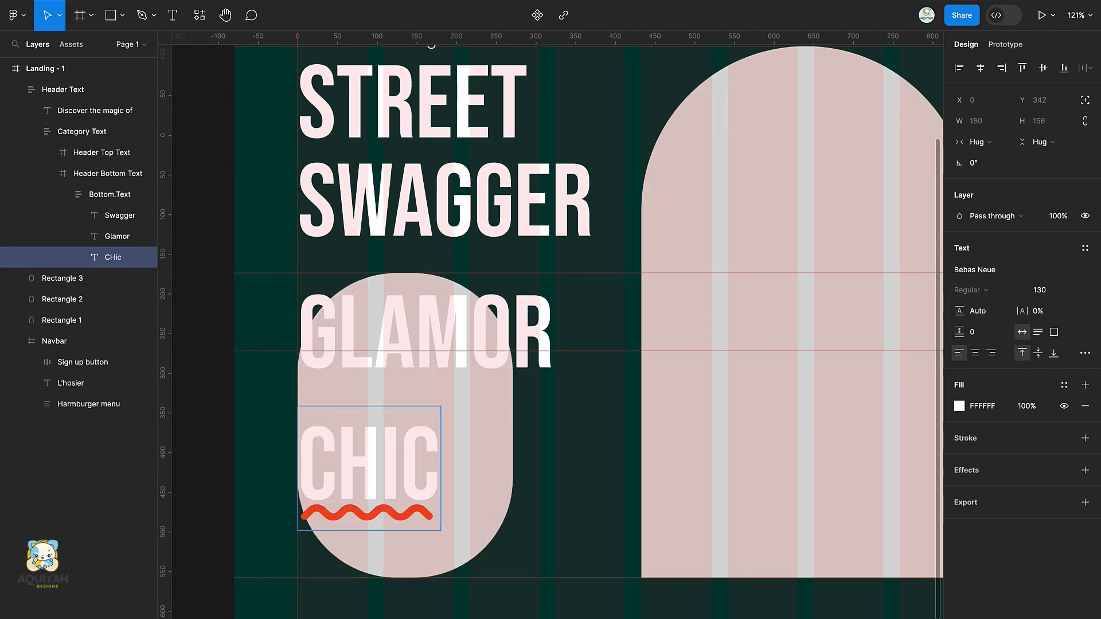
Duplicate the Chic text inside Bottom.Text and change the copy's text to Electric.
click(265, 575)
click(326, 485)
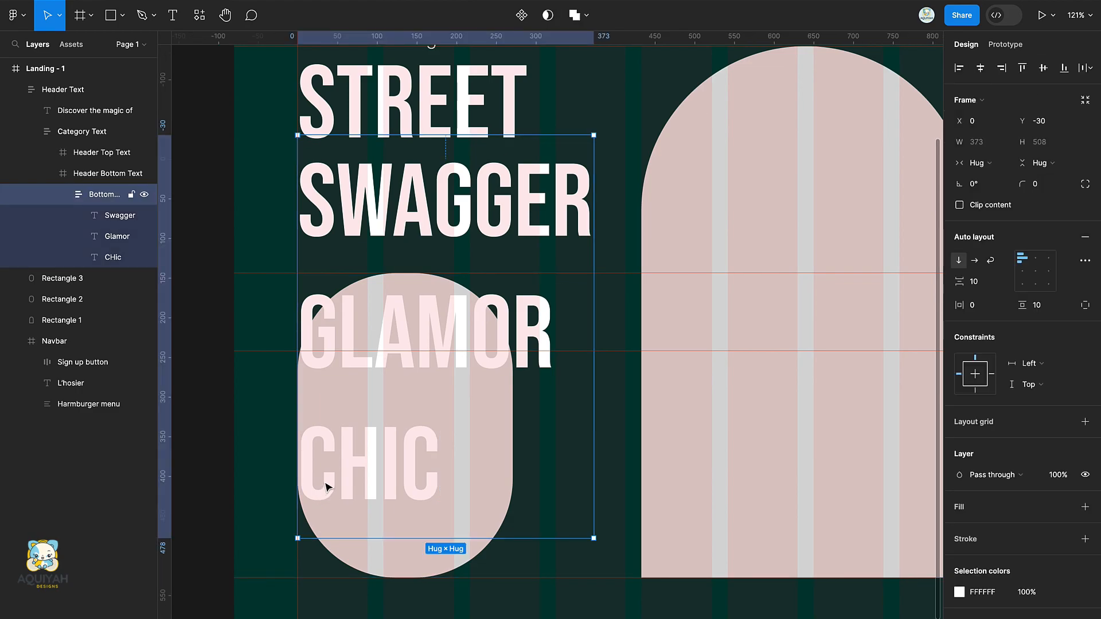
click(365, 468)
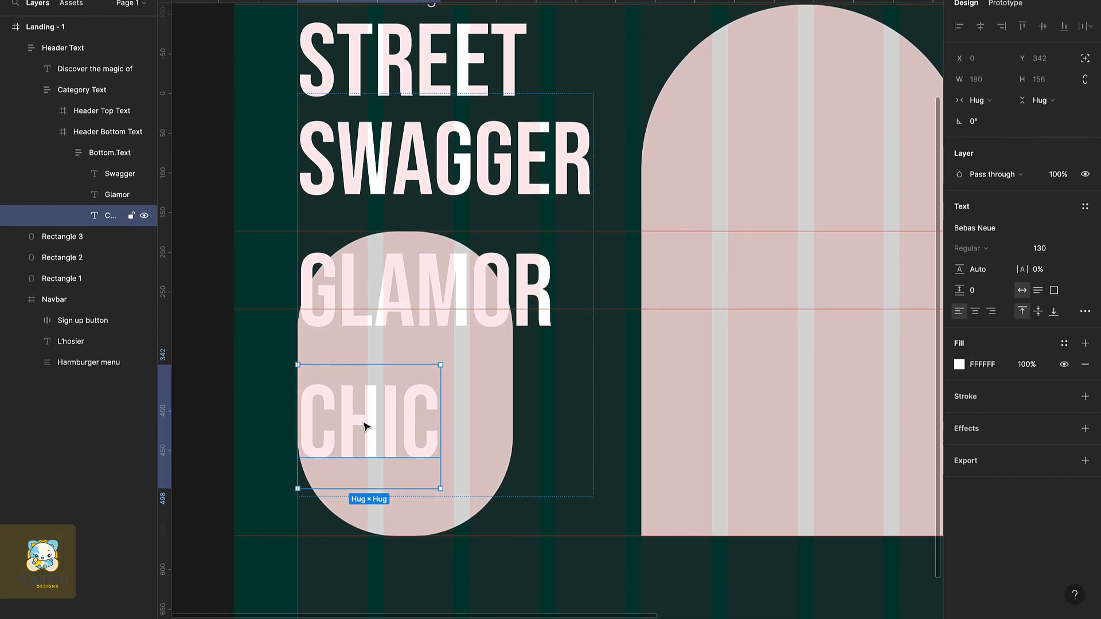
key(ctrl+d)
double_click(357, 545)
text(Electric)
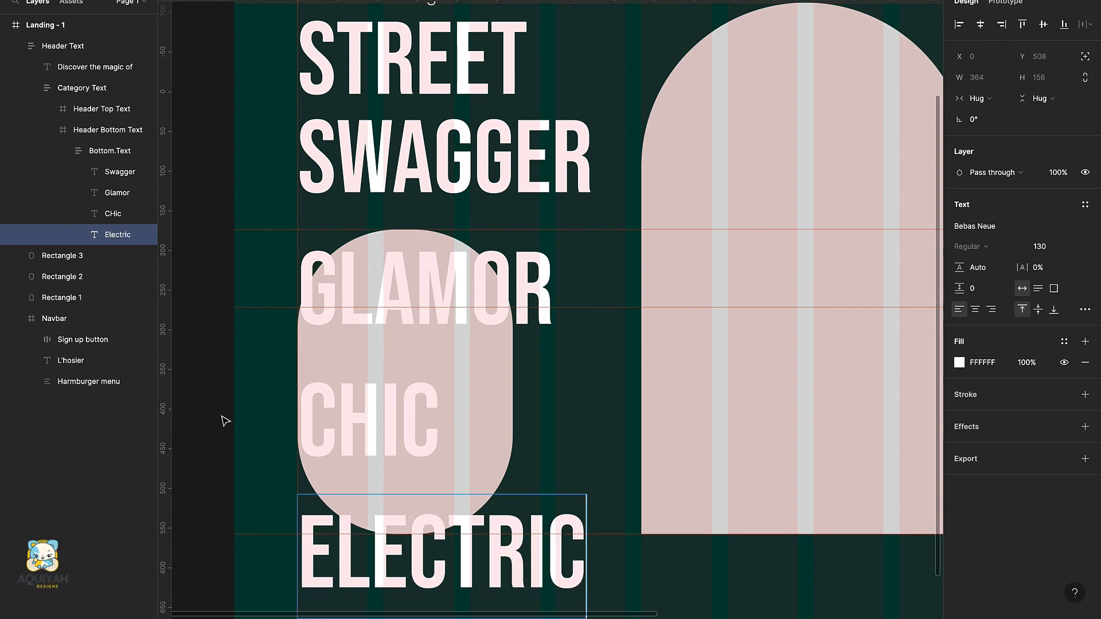
key(Escape)
Turn on content clipping for the Header Bottom Text frame.
click(101, 146)
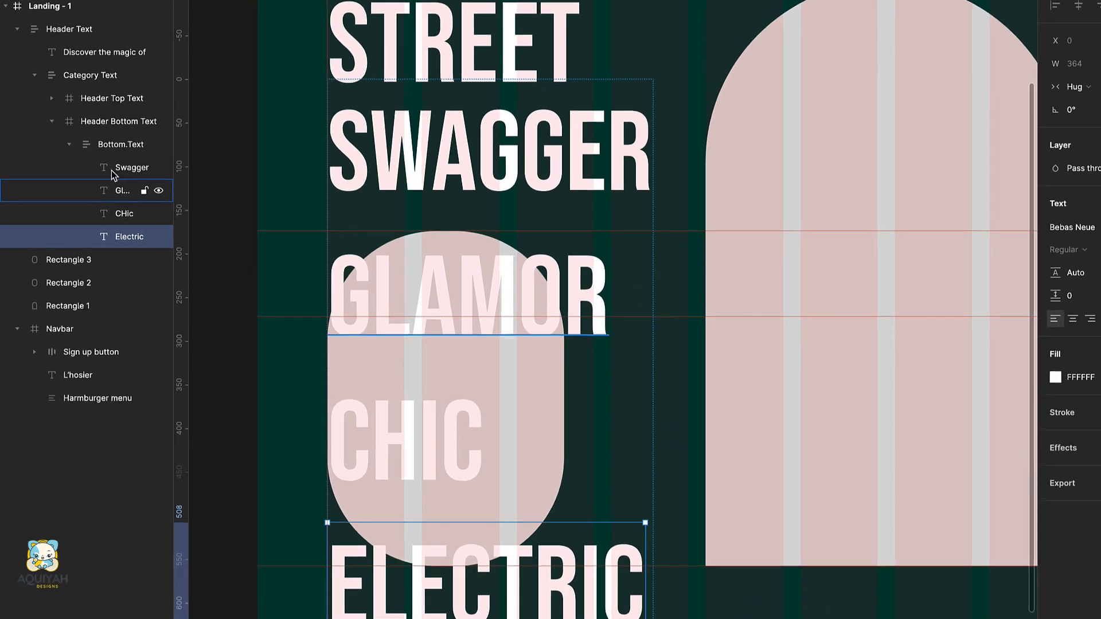
click(114, 121)
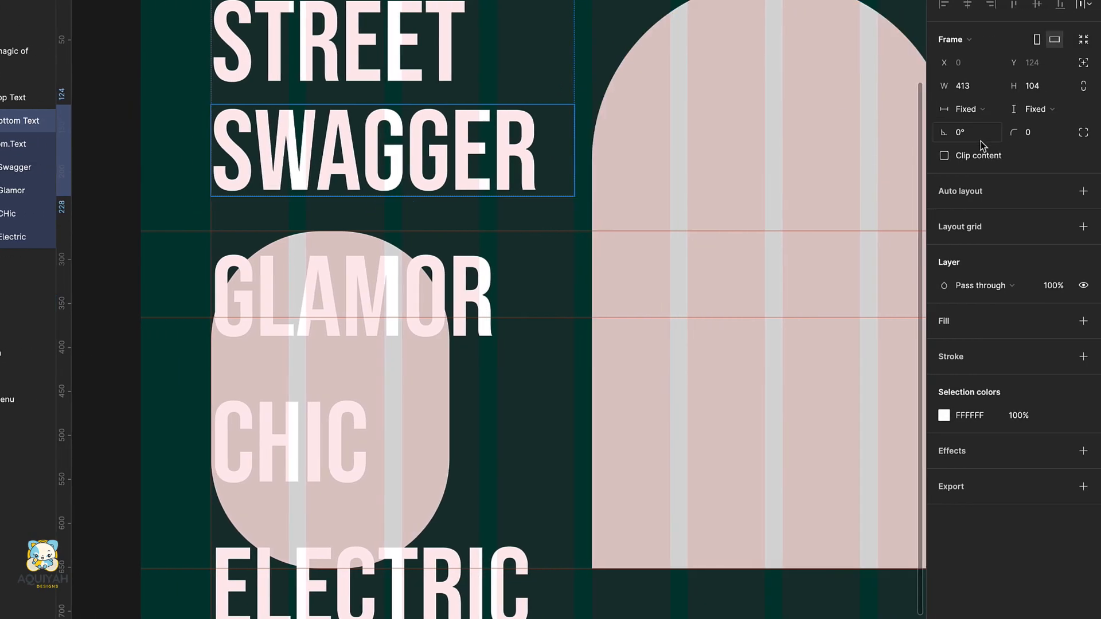
click(945, 157)
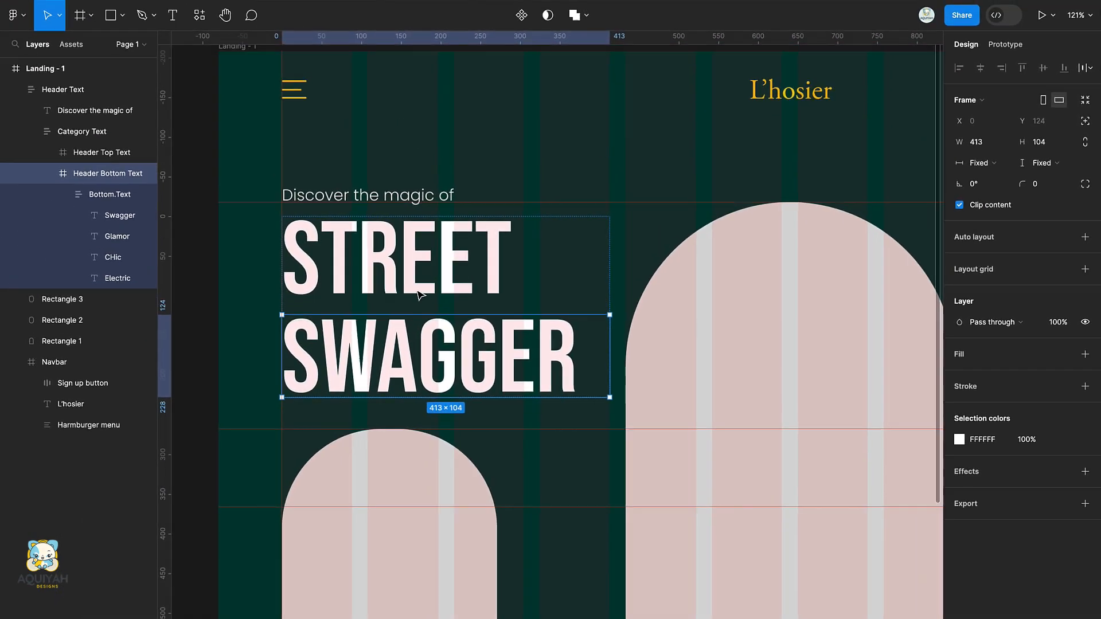
Collapse the Header Text auto layout in the layer list and lock it.
click(519, 160)
click(512, 264)
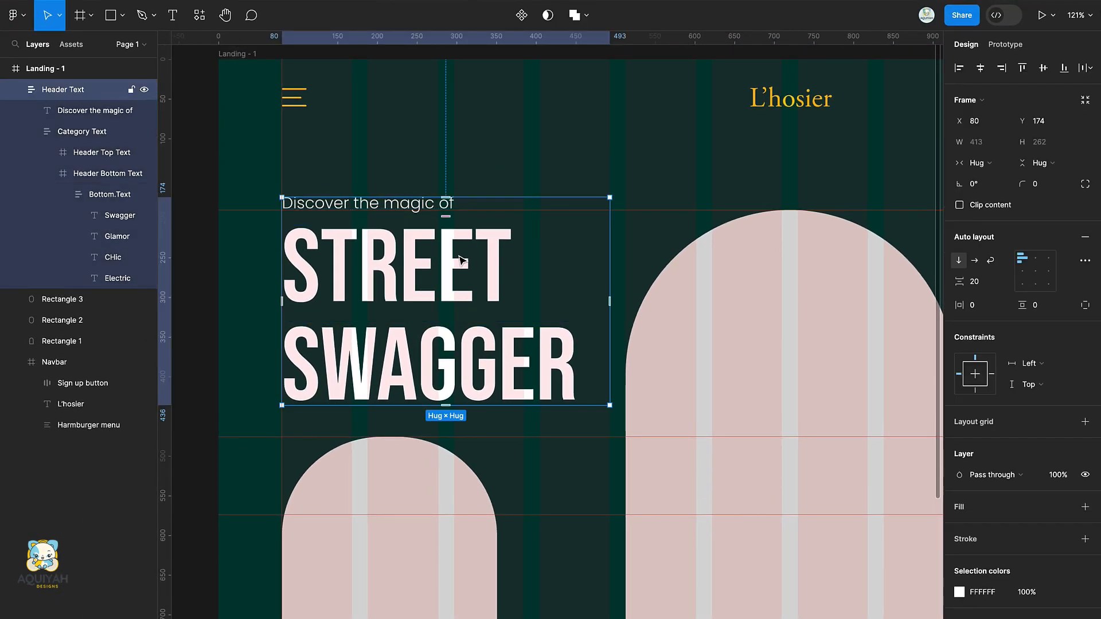
key(shift+1)
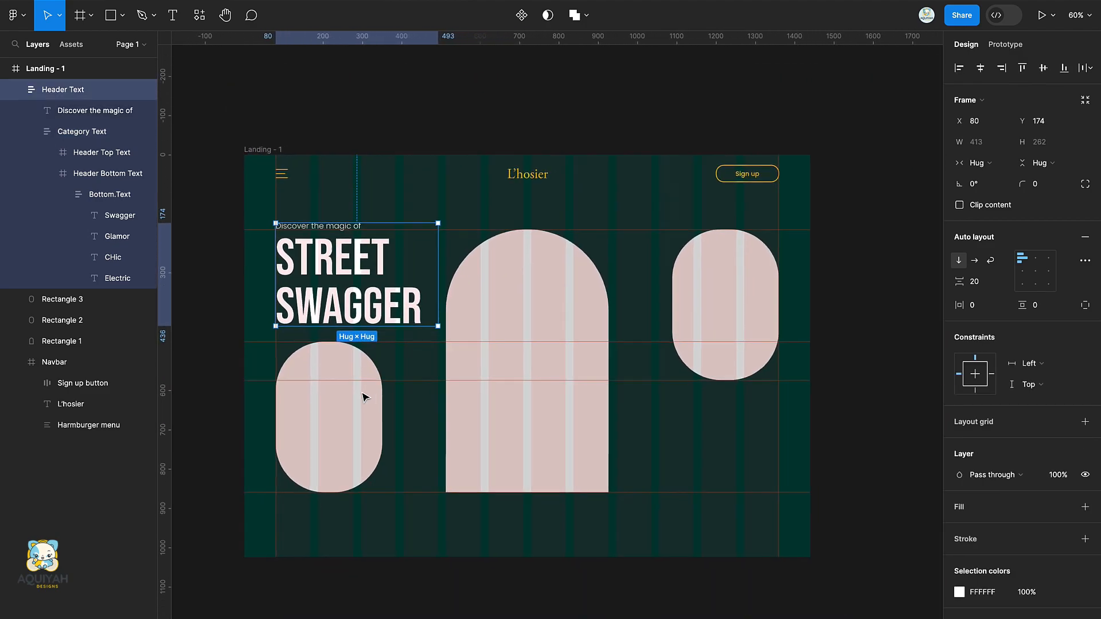
click(14, 91)
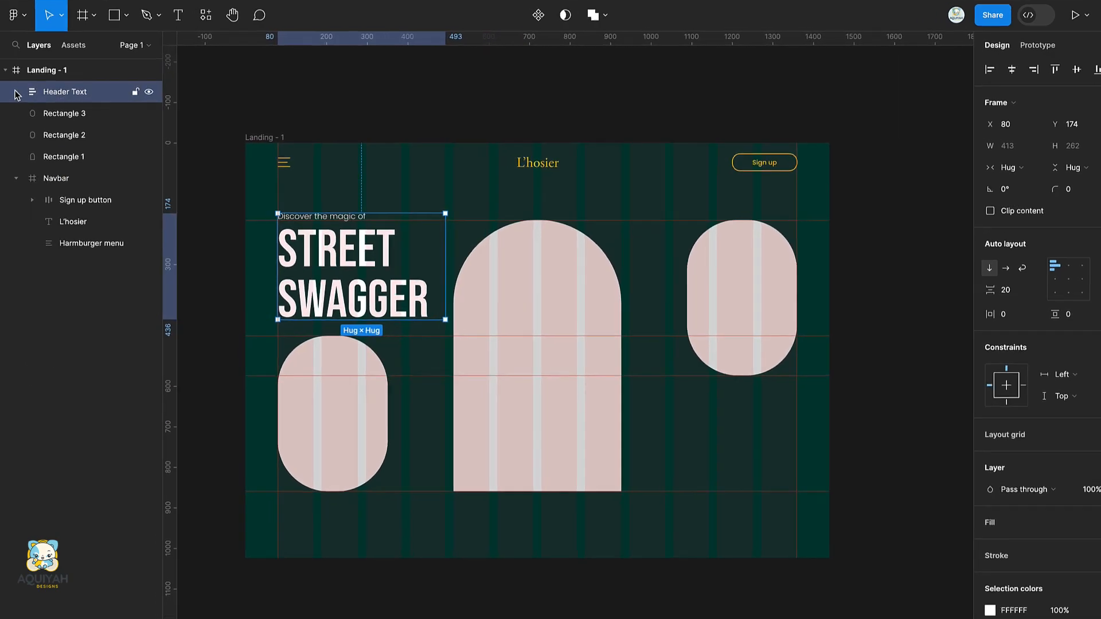
click(131, 90)
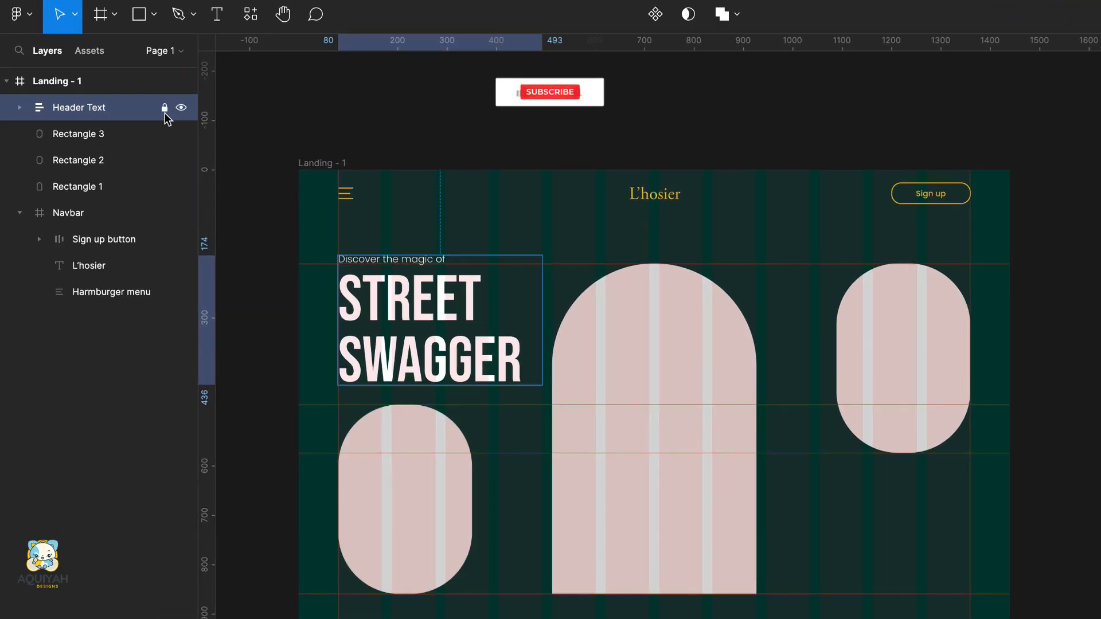
Lock the three image shapes, Rectangle 3, Rectangle 1 and Rectangle 2.
click(394, 568)
click(165, 134)
click(688, 339)
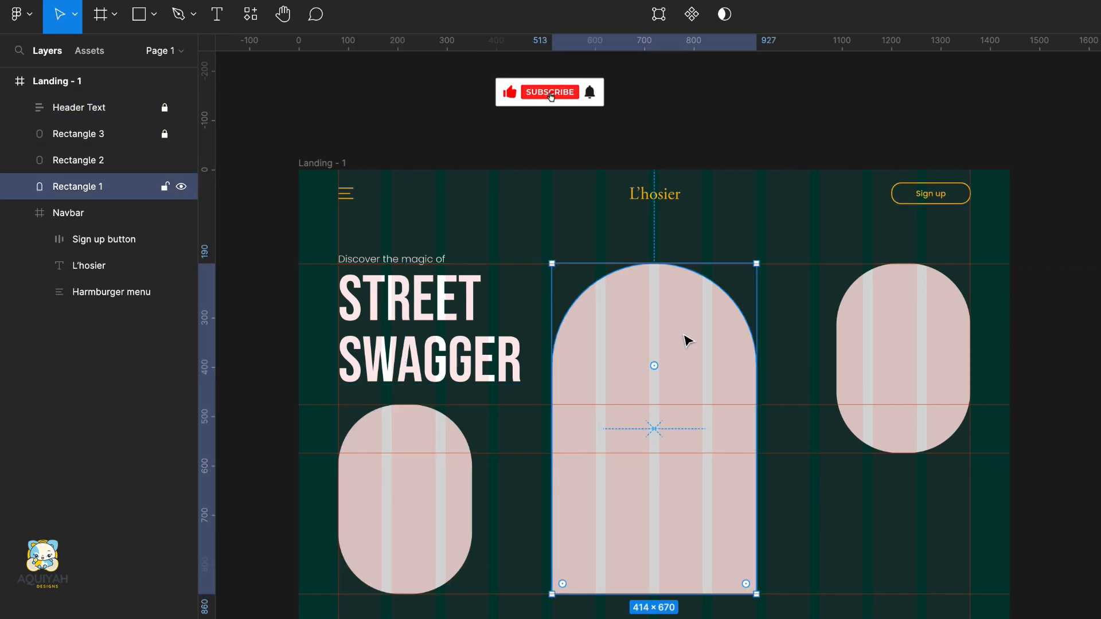
click(165, 188)
click(865, 300)
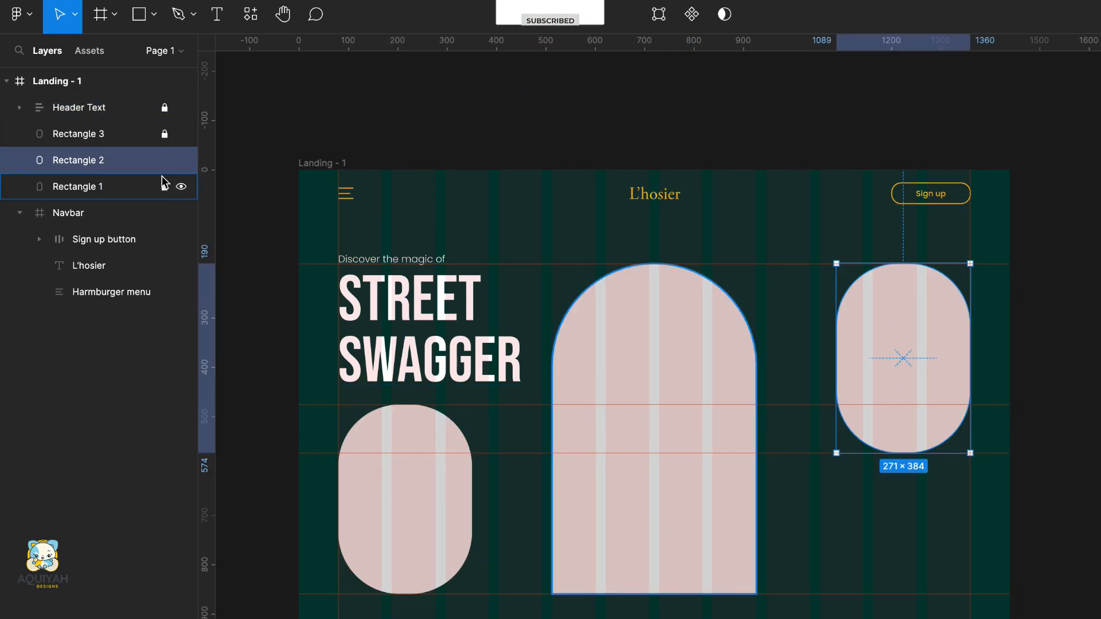
click(165, 160)
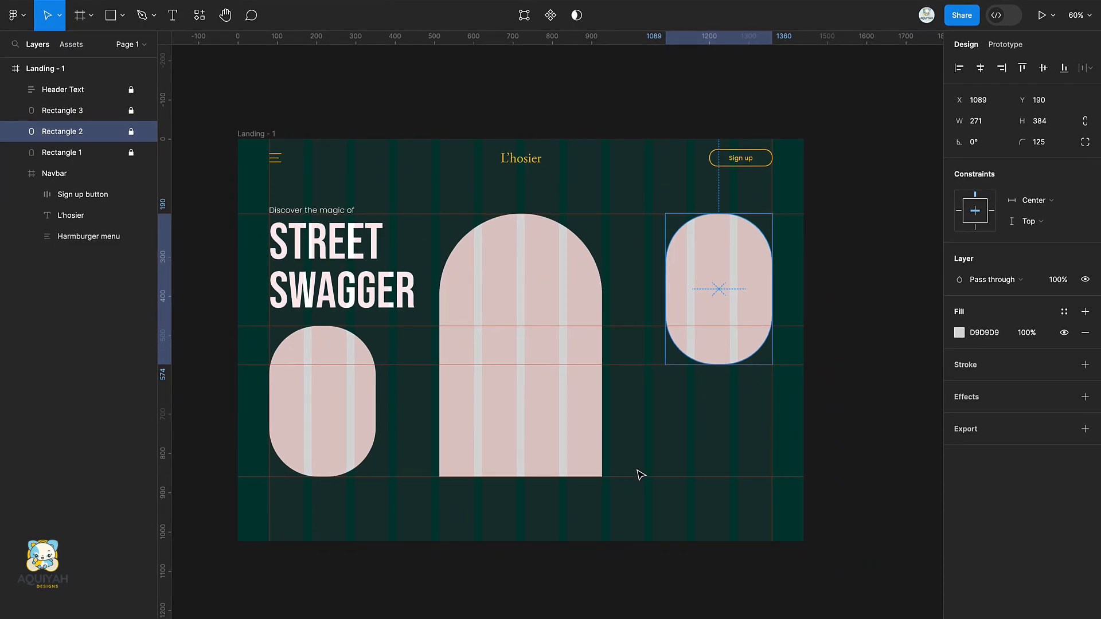
click(641, 474)
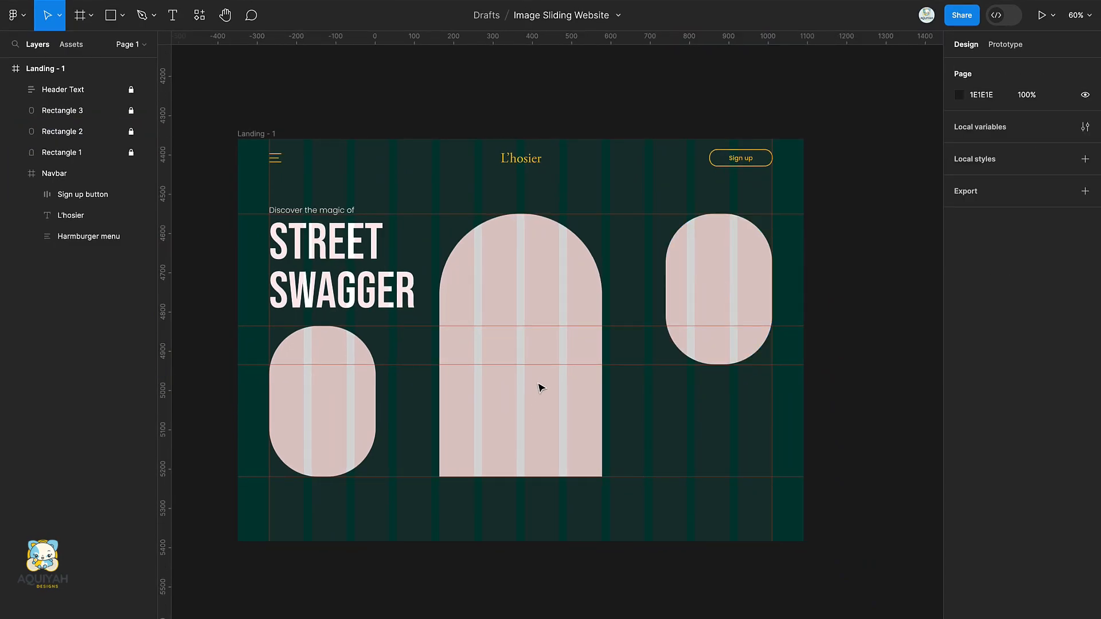
Draw a circle of about 173 × 173 over the end of STREET, send it to back and shift it slightly right.
key(o)
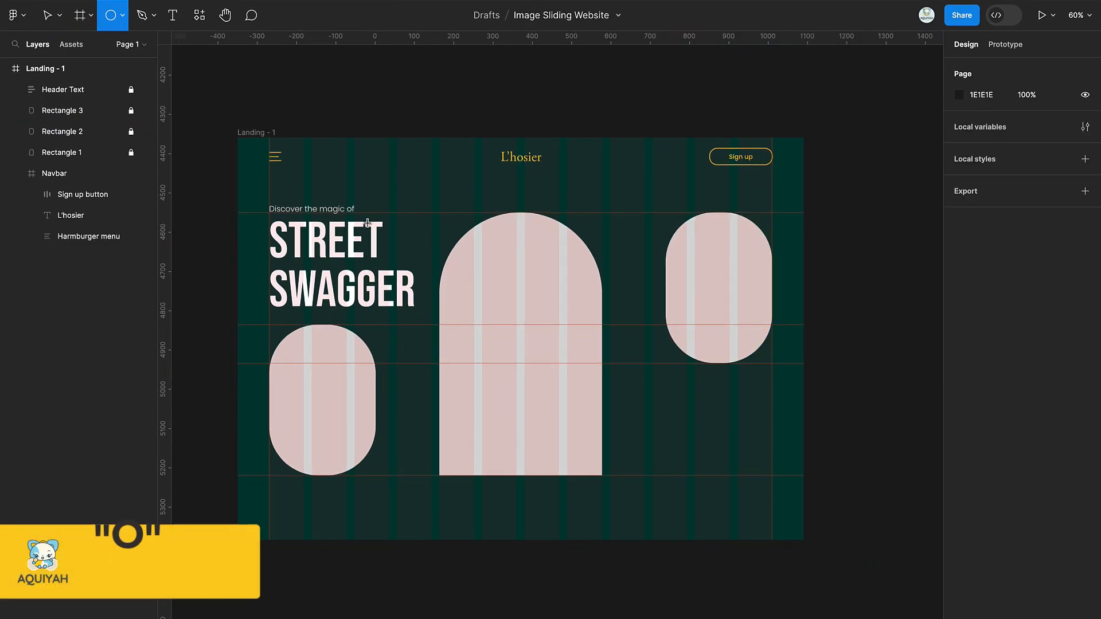
mouse_move(489, 310)
mouse_down()
mouse_move(402, 204)
mouse_move(439, 243)
mouse_up()
right_click(402, 192)
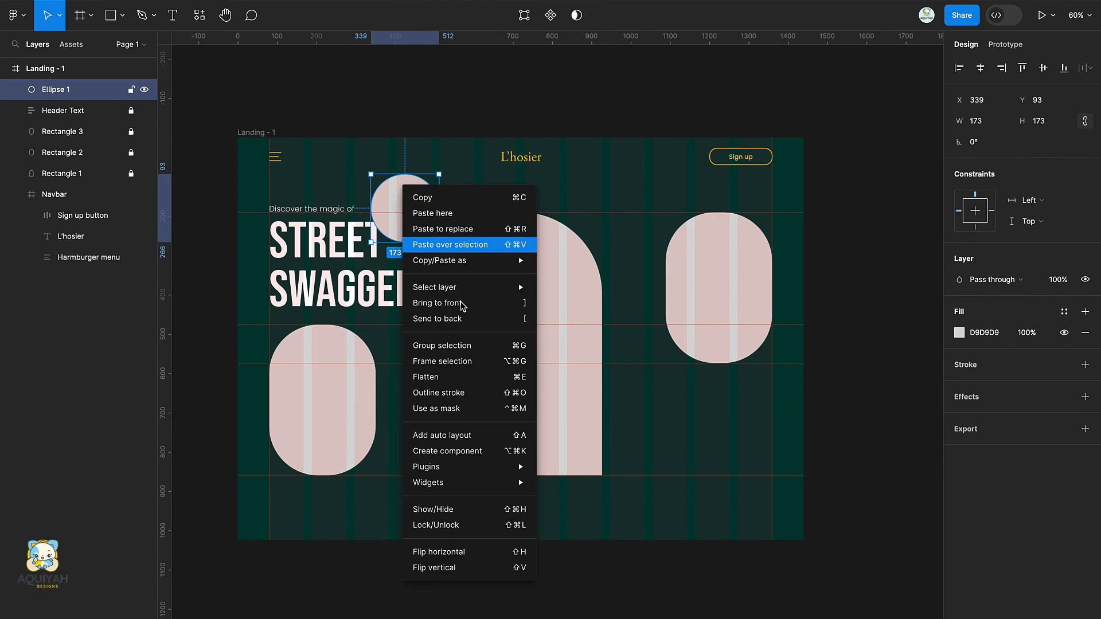
click(476, 320)
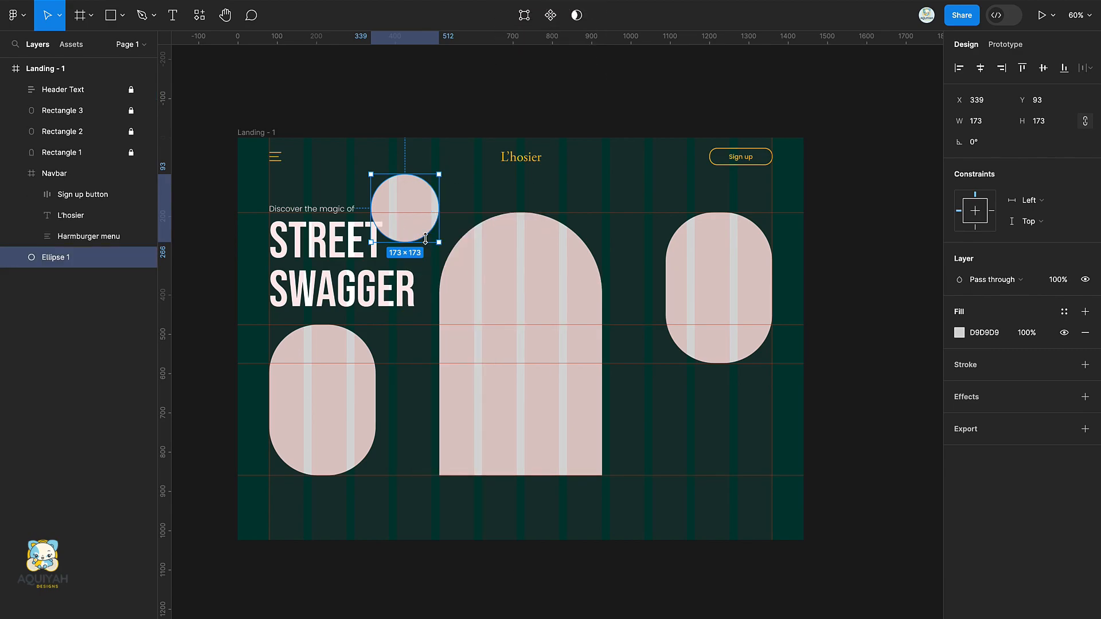
drag(411, 202, 416, 201)
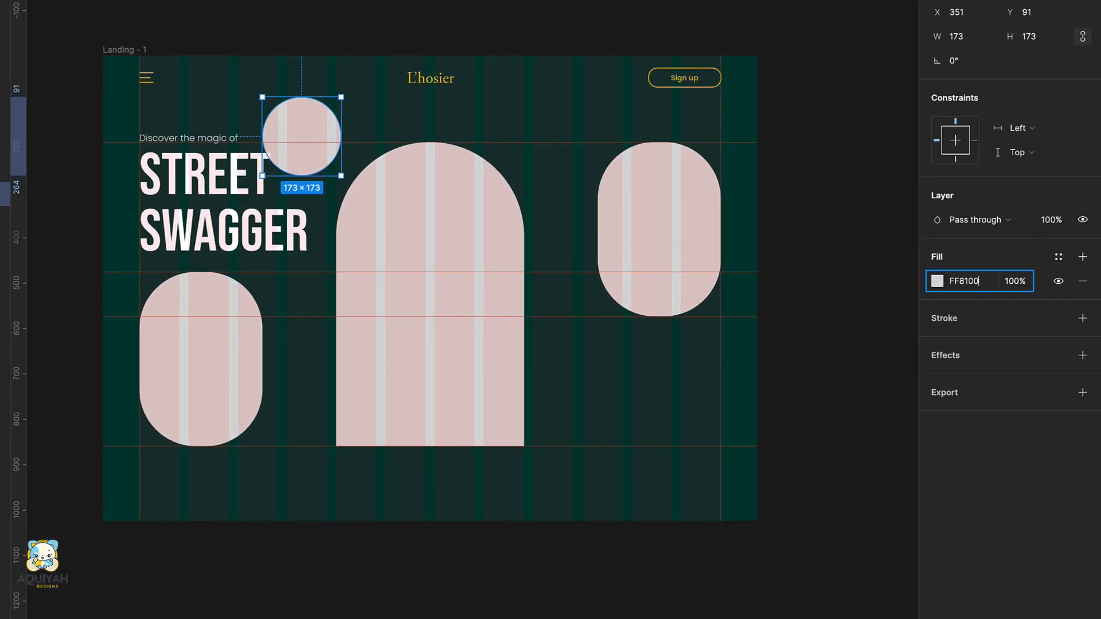
Set the background circle's fill to FF8100 and its layer opacity to 50%.
key(Return)
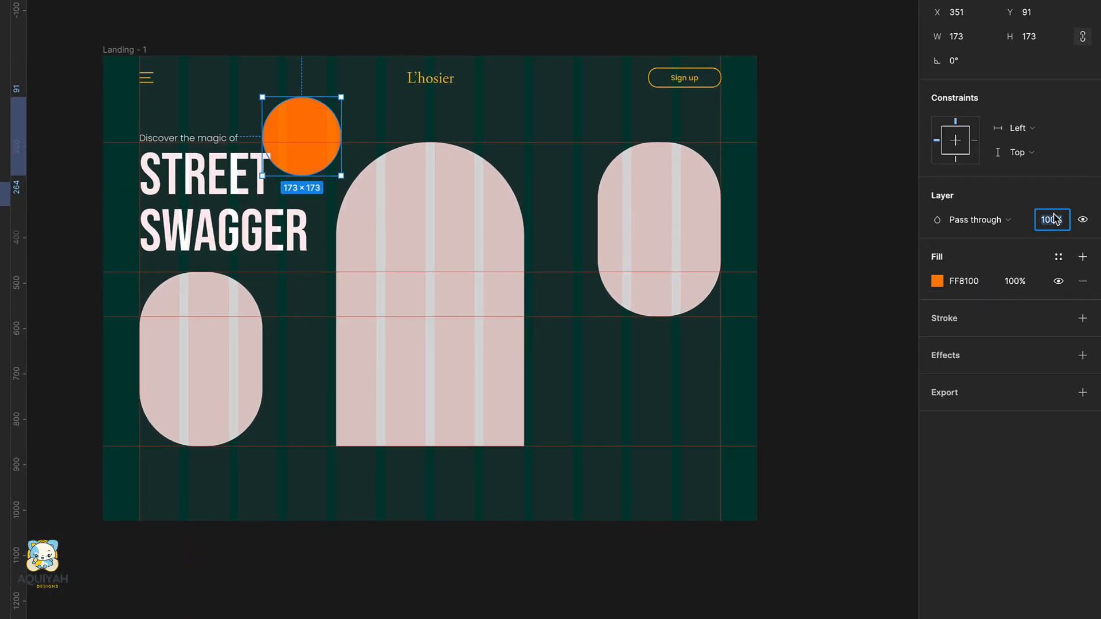
text(50)
key(Return)
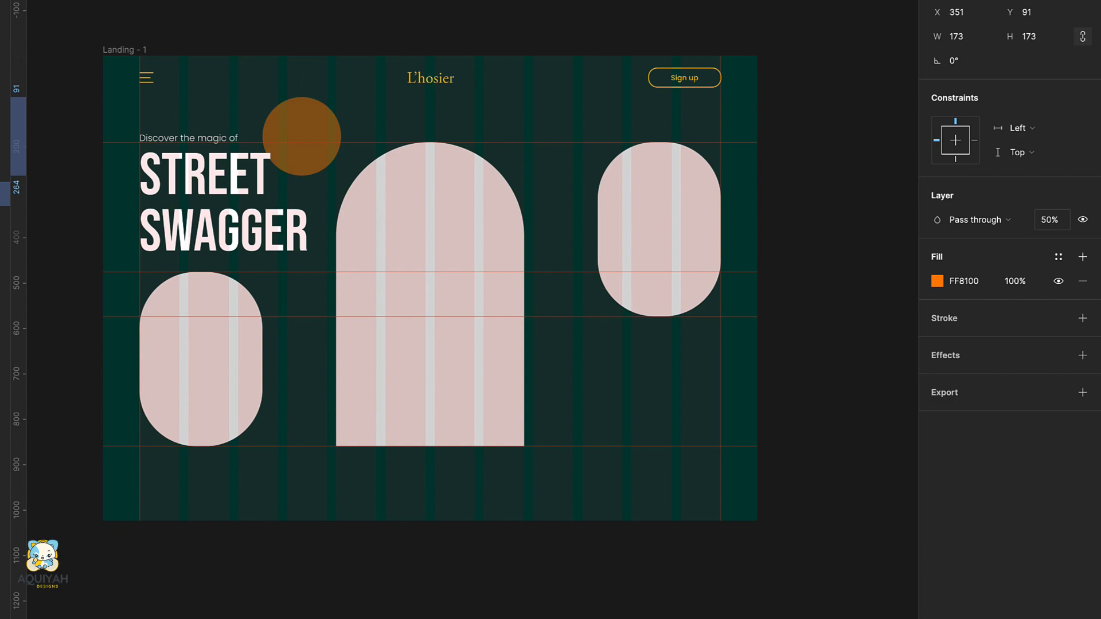
Add a layer blur effect to the orange background circle and adjust its blur settings.
click(1080, 356)
click(968, 394)
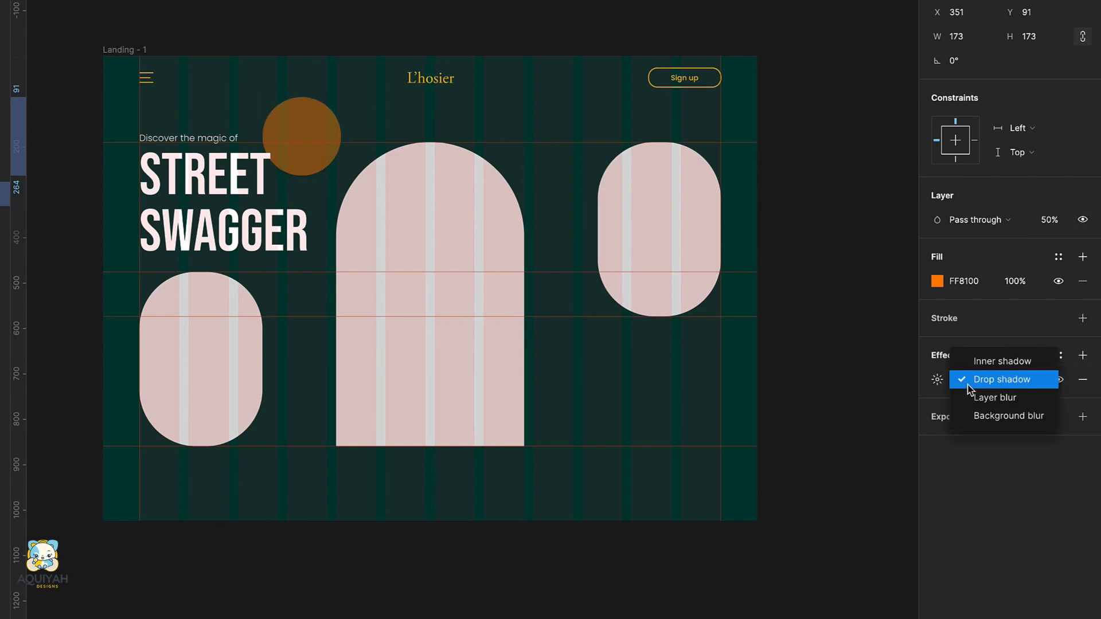
click(975, 405)
click(937, 381)
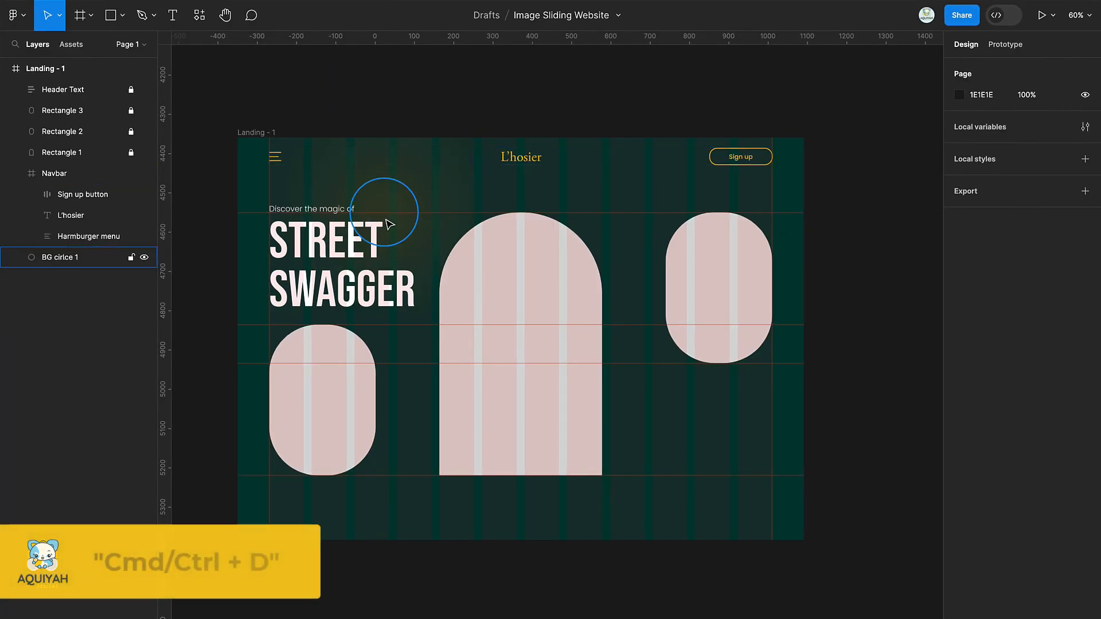
Duplicate BG cirlce 1, place the copy between the central arch and the right-hand pill shape, and fill it with E0707F.
click(389, 224)
key(ctrl+d)
drag(391, 229, 642, 234)
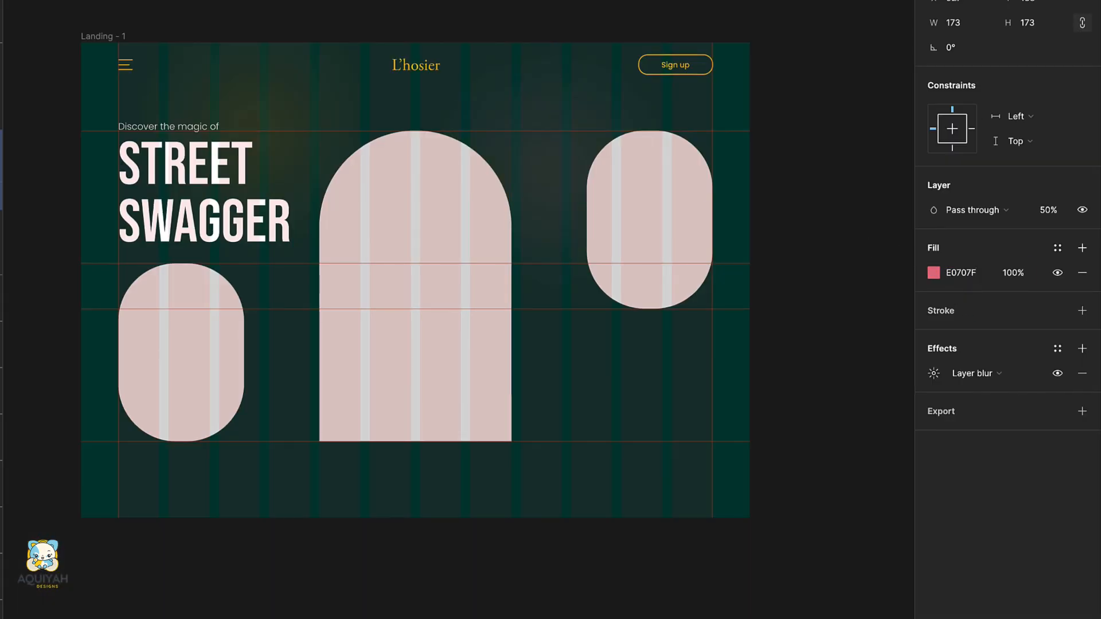
Duplicate the pink blurred circle, move the copy to the base of the central arch and widen it to about 393 × 173.
scroll(648, 256, right, 1)
key(ctrl+d)
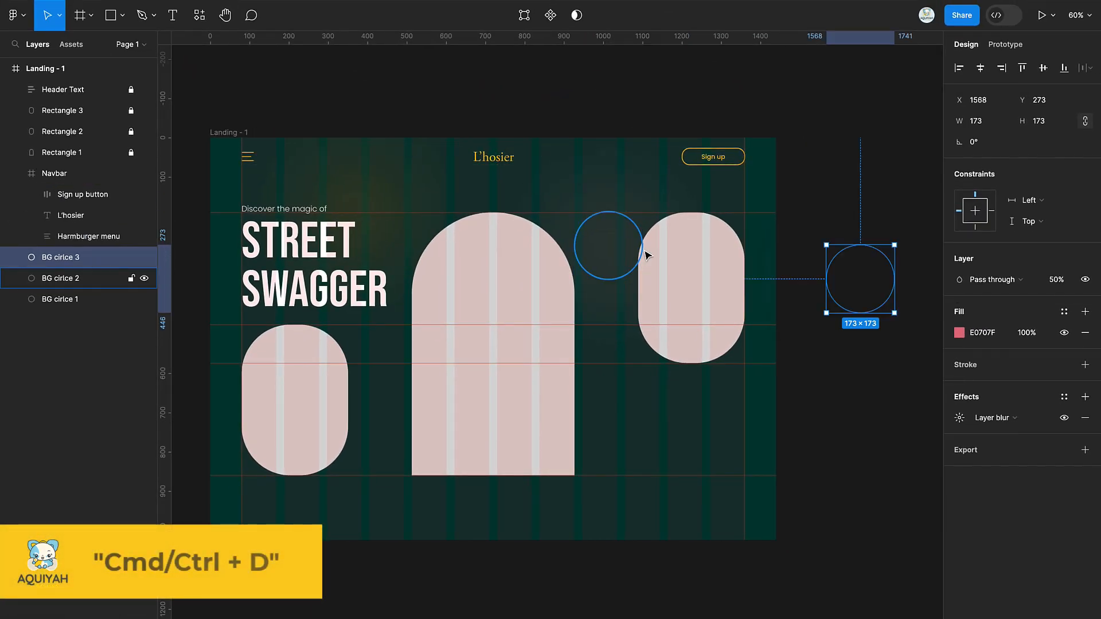
drag(843, 277, 616, 454)
drag(542, 473, 508, 511)
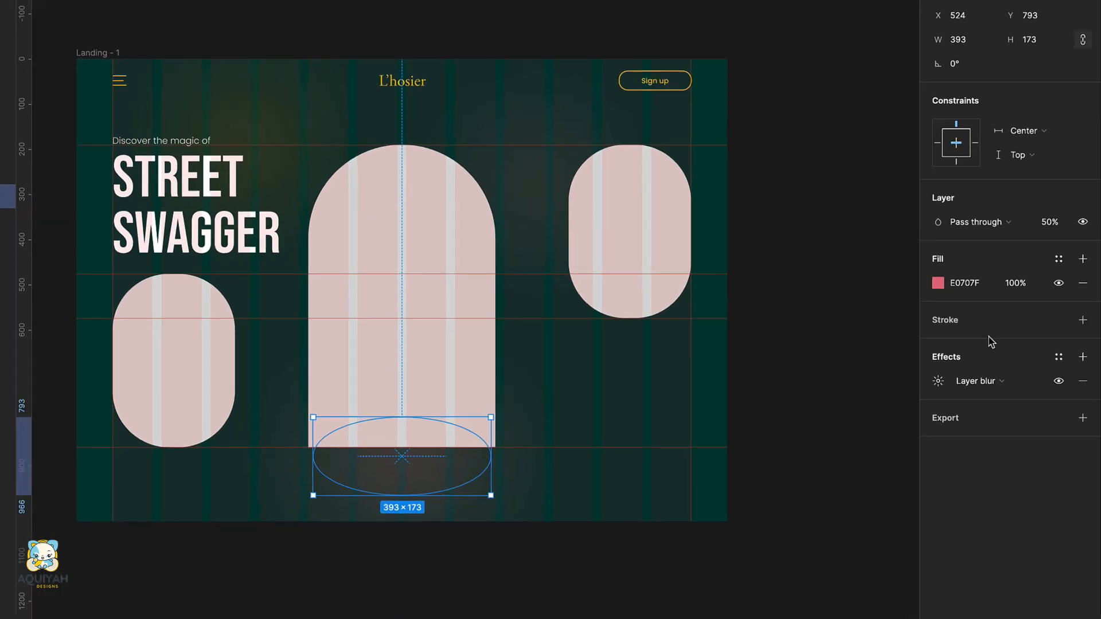
Change the fill of the blurred ellipse at the arch's base to a light teal.
click(990, 332)
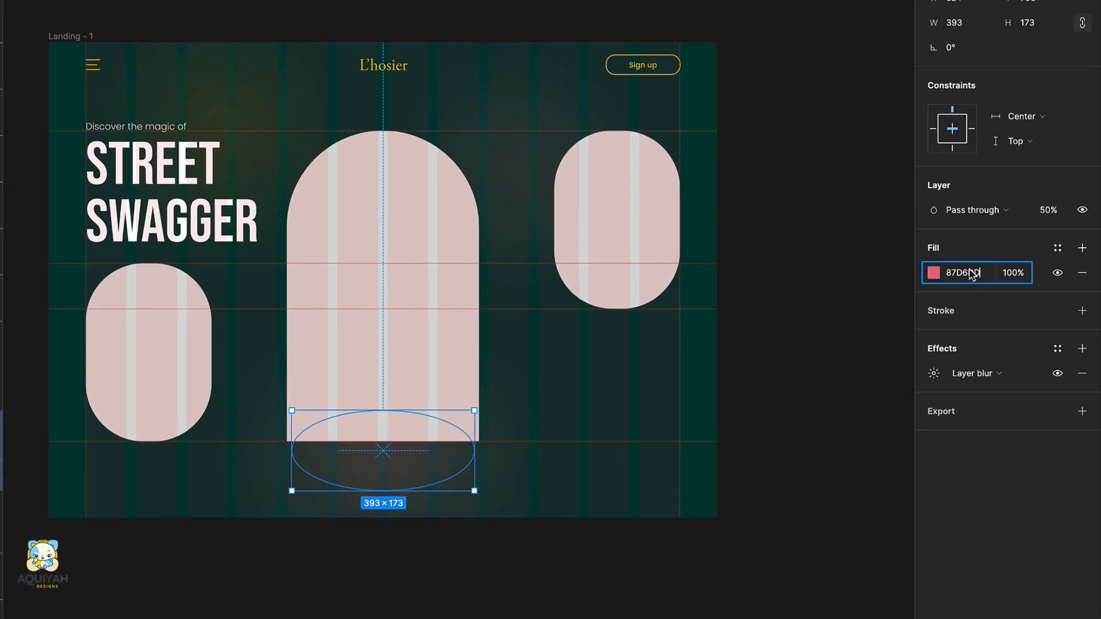
key(Return)
click(898, 495)
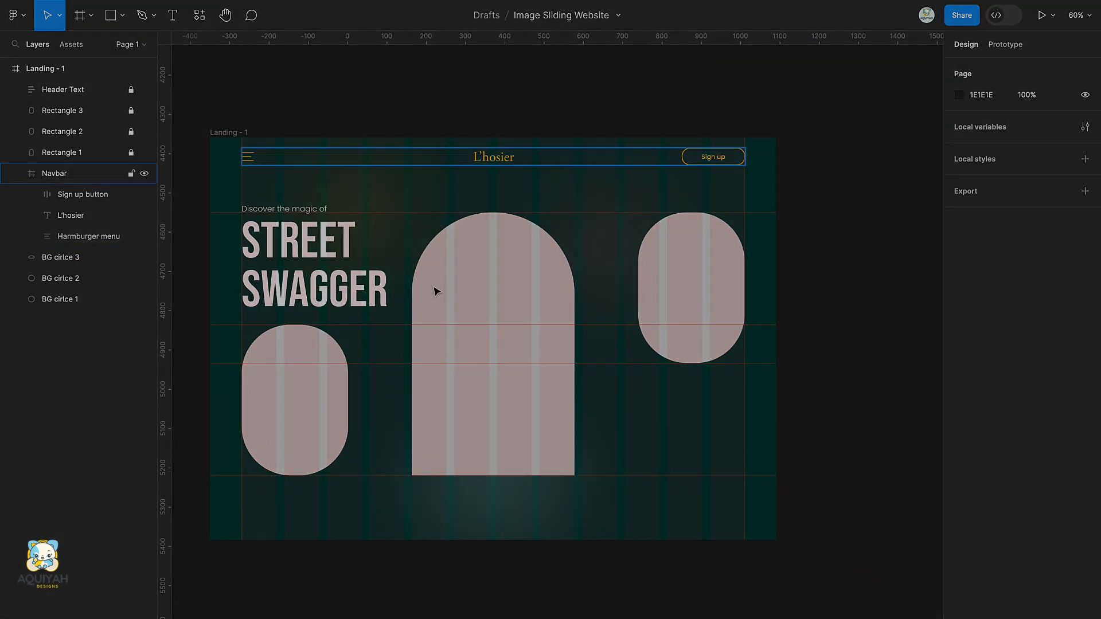
Draw a wavy yellow curve with the Pen tool from the frame's lower left edge across the three shapes to its upper right edge.
key(p)
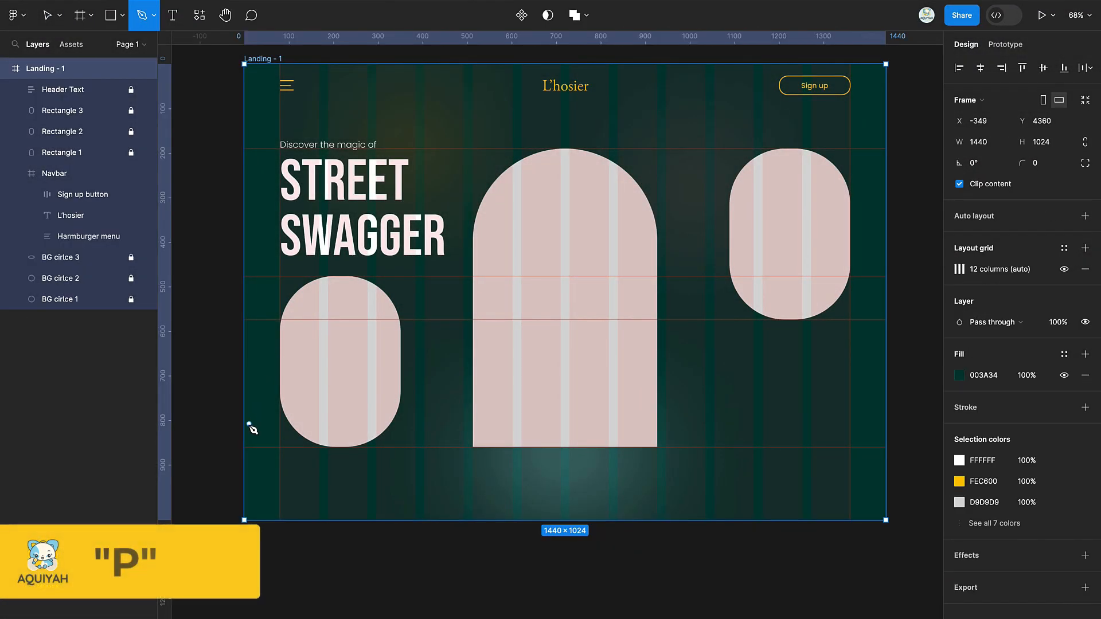
drag(245, 430, 302, 277)
drag(428, 293, 449, 294)
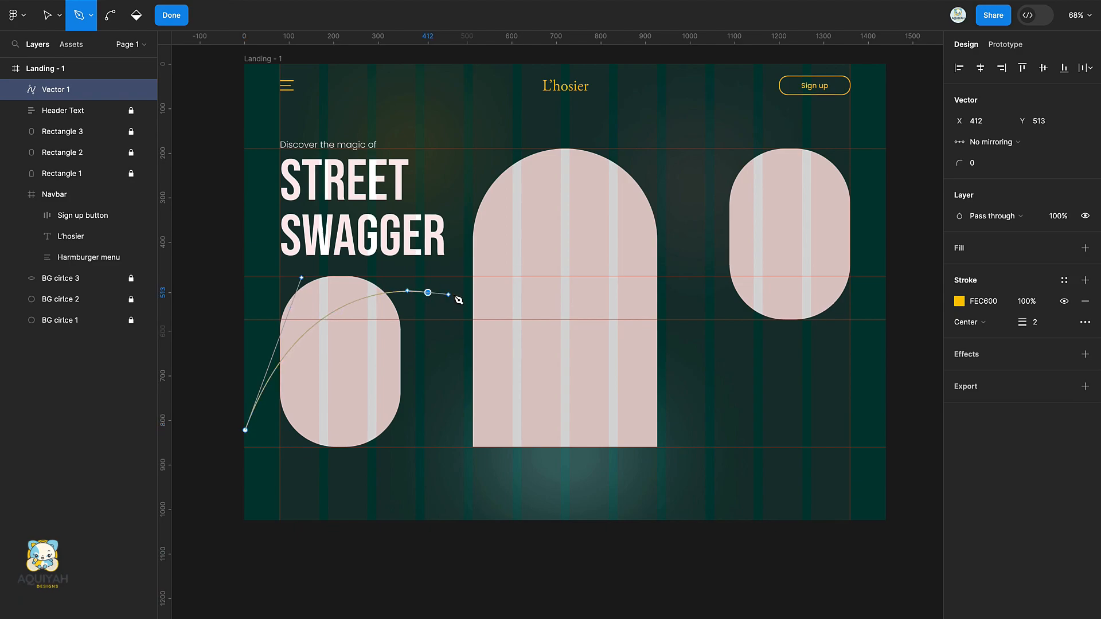
drag(523, 282, 502, 305)
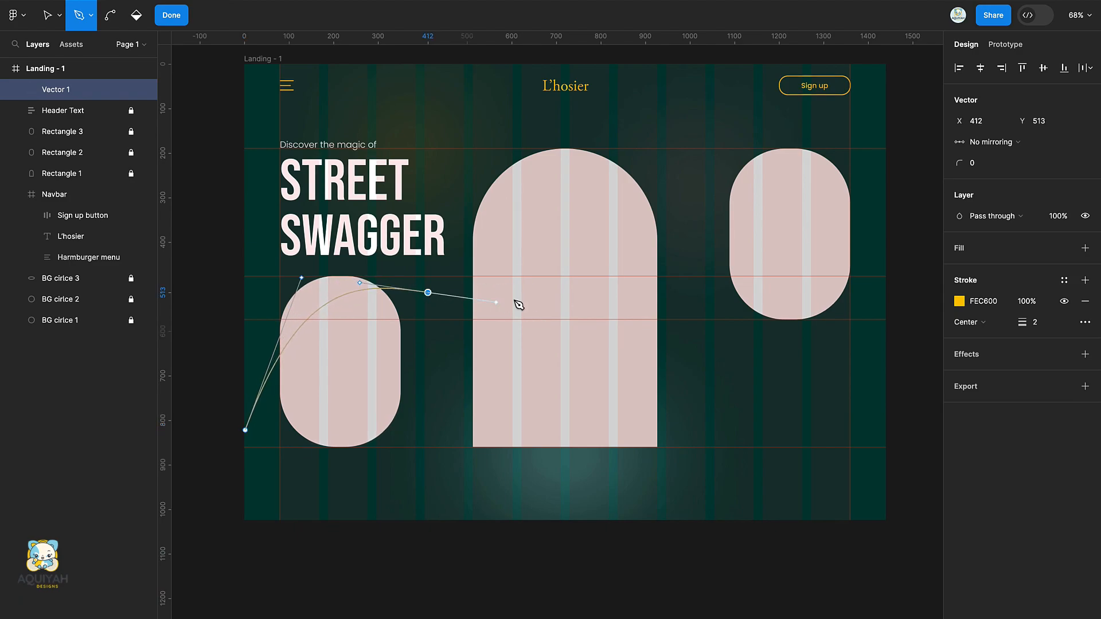
drag(703, 199, 753, 148)
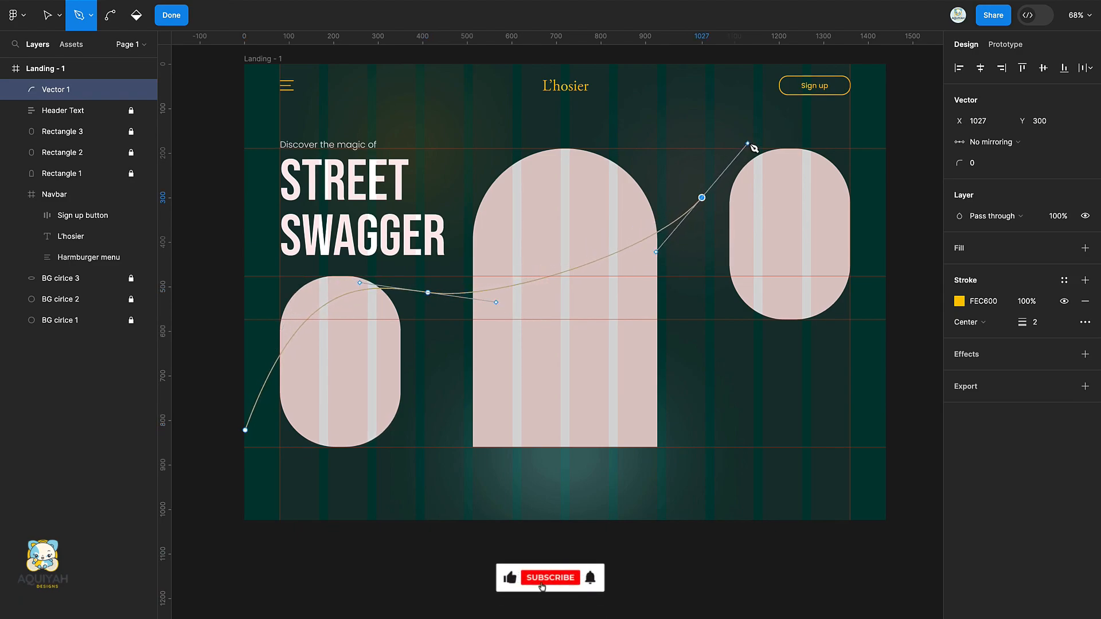
drag(880, 147, 907, 179)
scroll(911, 192, right, 2)
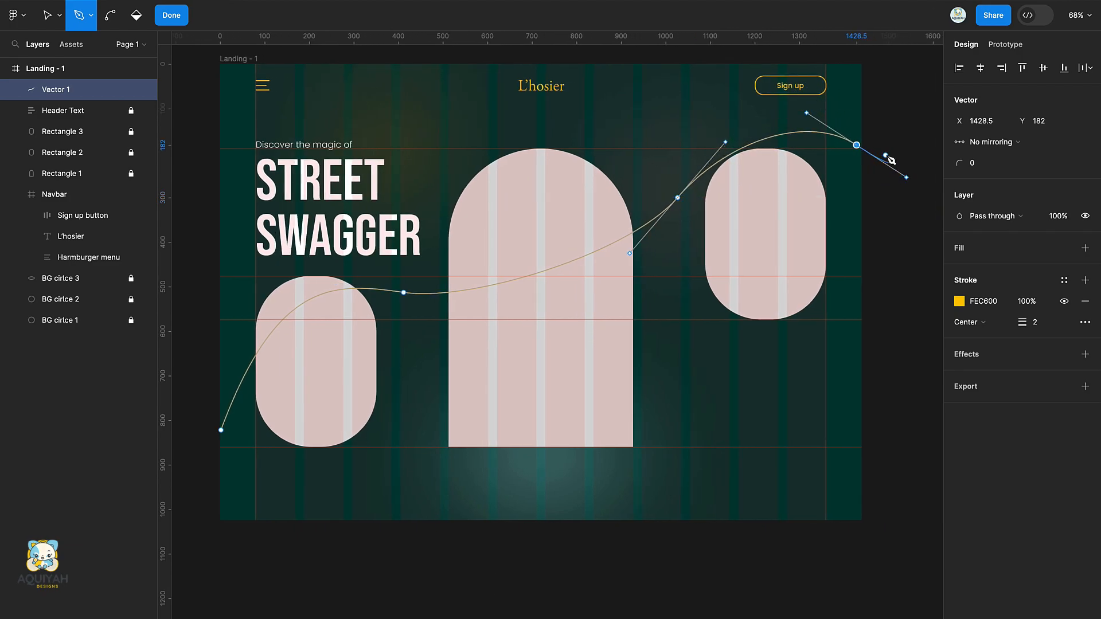
key(Escape)
Extend the yellow curve's upper end past the frame's right edge to about X 1509.5 and adjust its handle.
key(v)
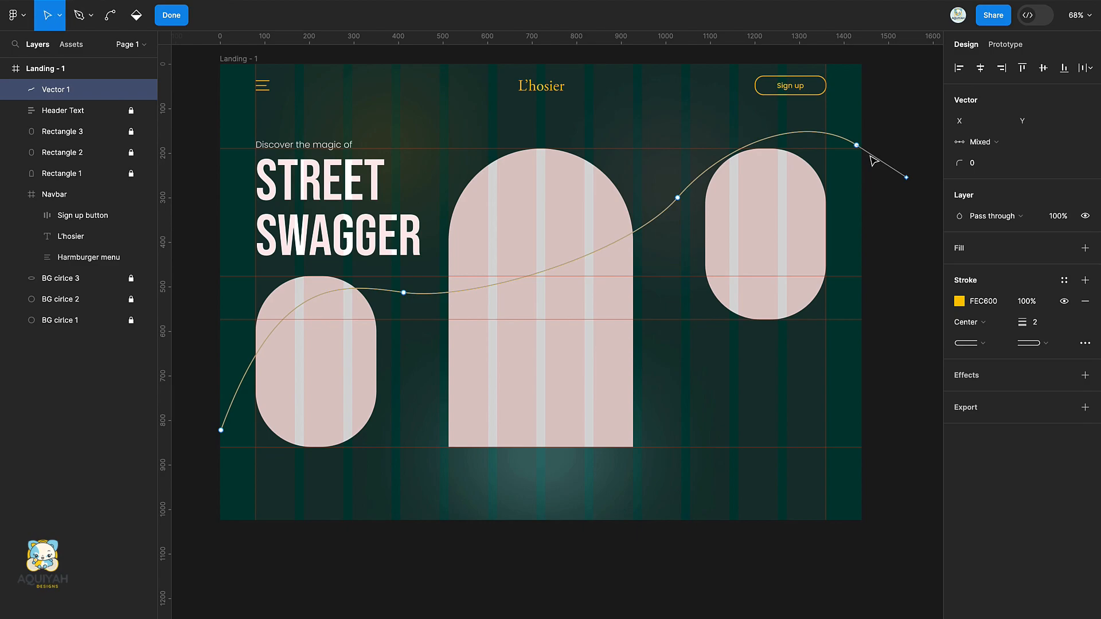
drag(857, 145, 892, 148)
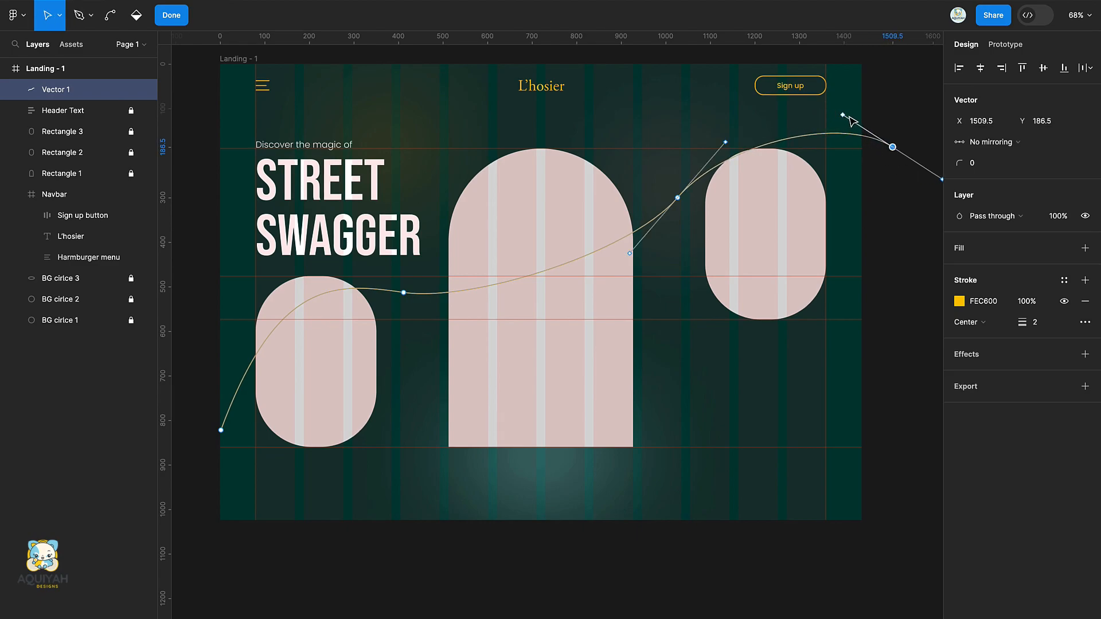
drag(844, 115, 850, 114)
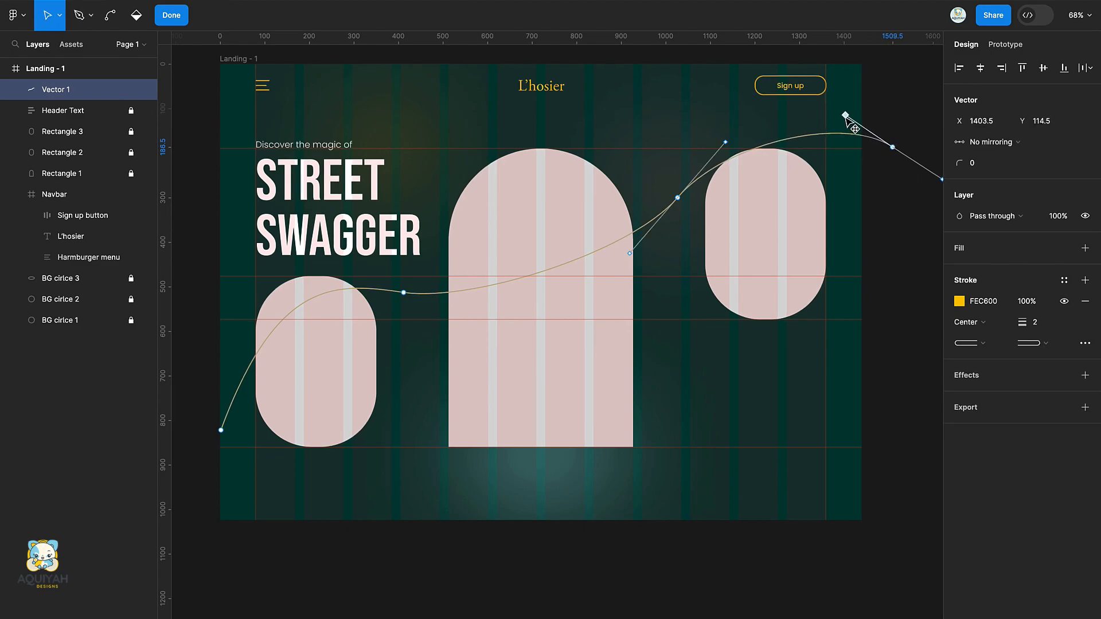
click(892, 147)
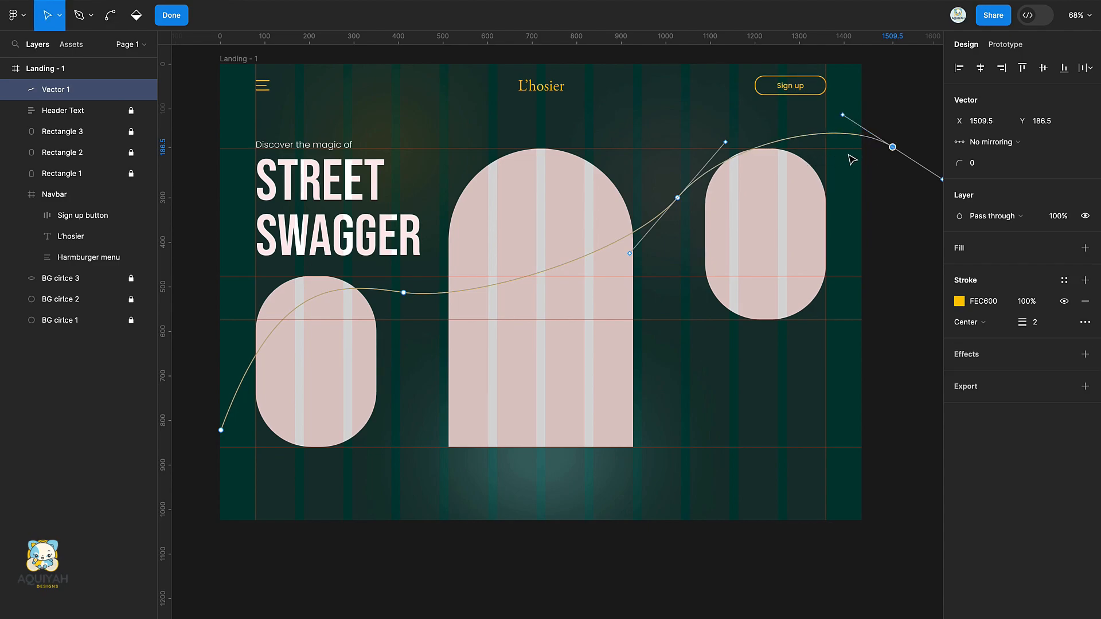
scroll(821, 216, right, 5)
drag(816, 226, 696, 116)
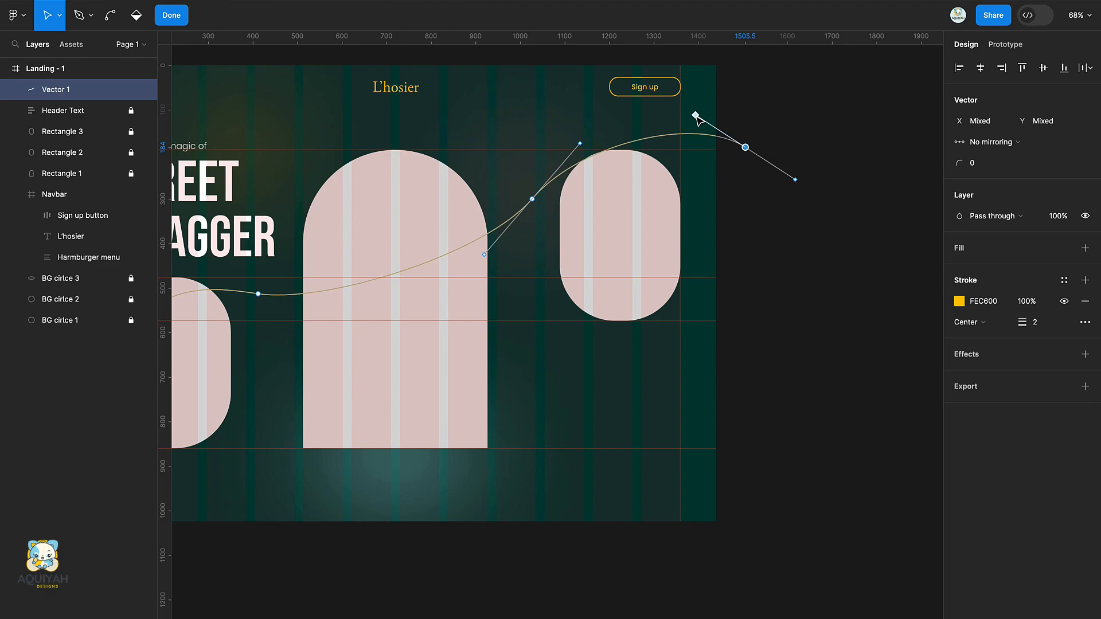
click(843, 196)
Extend the yellow curve's lower end past the frame's left edge and smooth the bend between the left pill shape and the arch.
scroll(843, 197, left, 6)
click(437, 298)
drag(310, 283, 276, 379)
drag(254, 436, 242, 448)
mouse_move(503, 309)
mouse_down()
mouse_move(522, 314)
mouse_move(522, 298)
mouse_up()
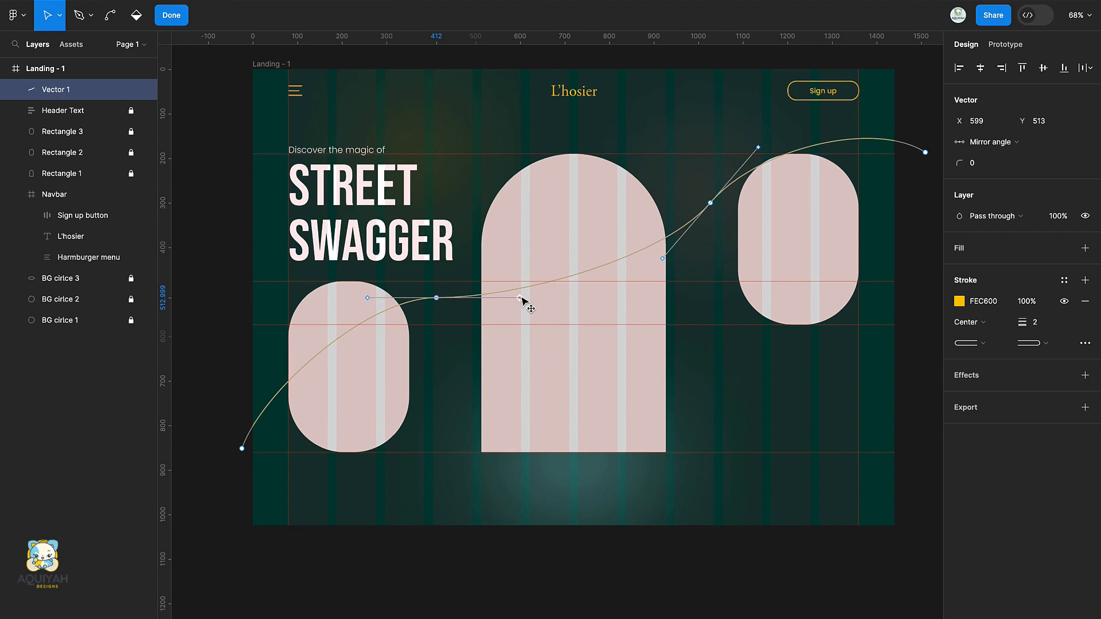
key(Escape)
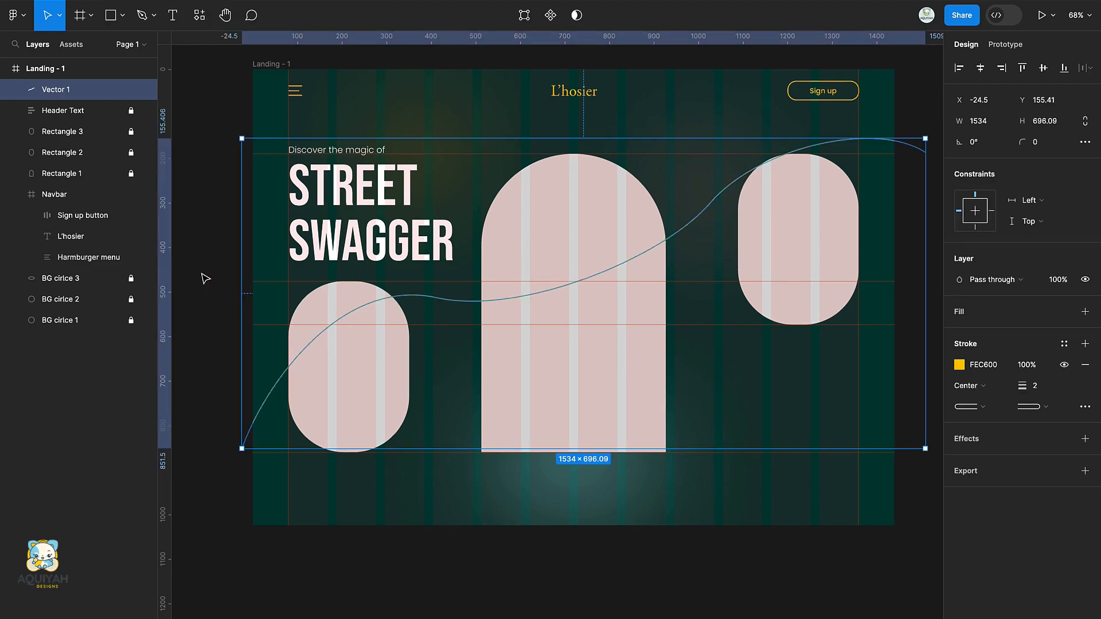
Send the yellow curve behind all other layers and set its layer opacity to 60%.
right_click(469, 304)
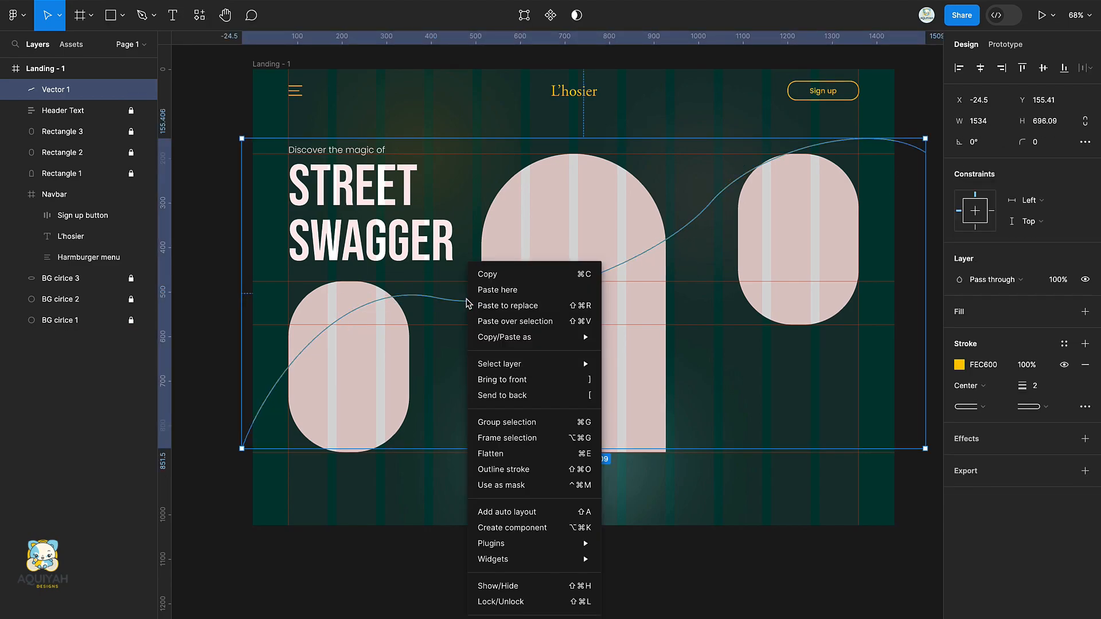
click(531, 395)
scroll(263, 416, right, 1)
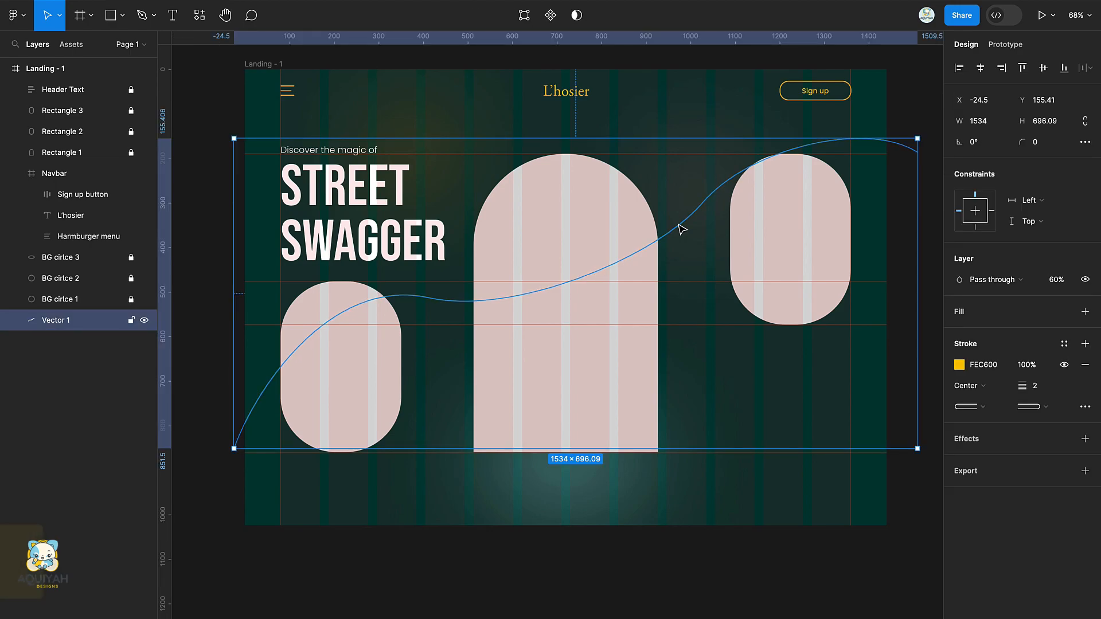
Duplicate the curve with a 10 px downward offset and repeat until there are 23 evenly spaced wavy lines.
key(ctrl+d)
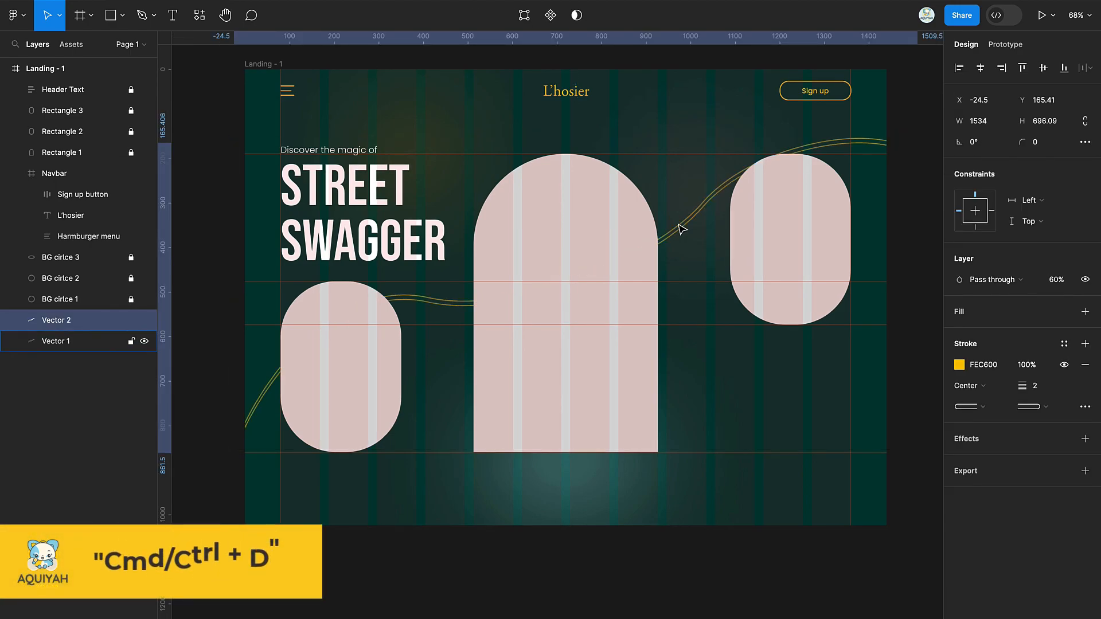
key(ctrl+d)
key(shift+Down)
key(shift+Down)
scroll(681, 230, right, 3)
key(ctrl+d)
key(ctrl+d)
key(ctrl+d)
key(ctrl+d)
key(ctrl+d)
key(ctrl+d)
key(ctrl+d)
key(ctrl+d)
key(ctrl+d)
key(ctrl+d)
key(ctrl+d)
key(ctrl+d)
key(ctrl+d)
key(ctrl+d)
key(ctrl+d)
key(ctrl+d)
key(ctrl+d)
key(ctrl+d)
key(ctrl+d)
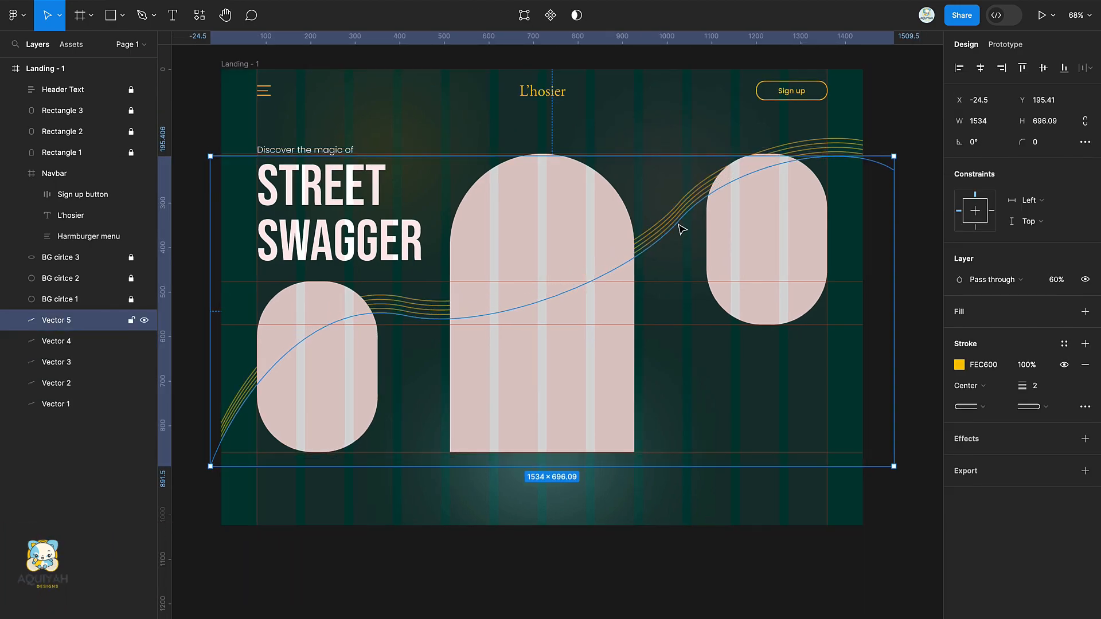
key(ctrl+d)
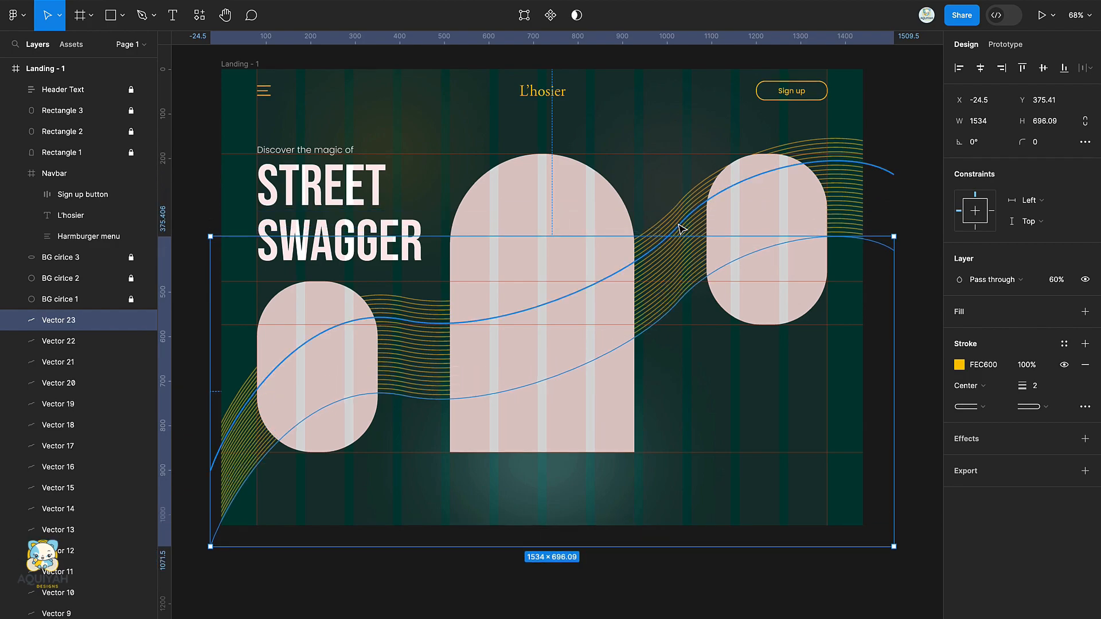
Set the stroke weight of all the wavy lines to 1 and group them as a locked layer named BG lines.
click(913, 230)
drag(892, 272, 843, 118)
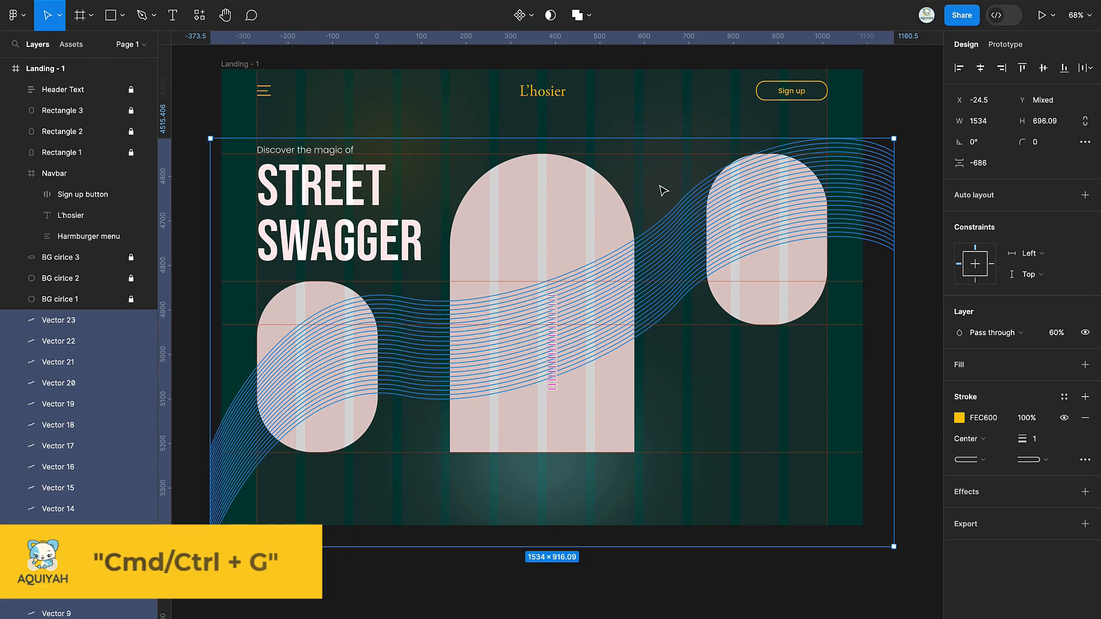
key(ctrl+g)
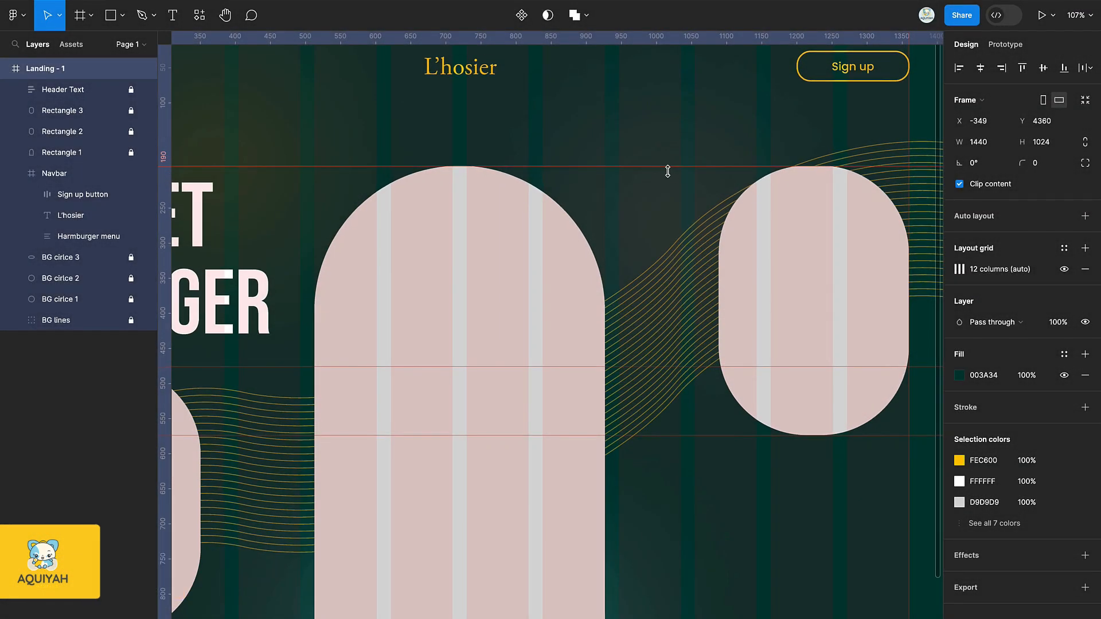
Draw a star of about 46 × 46 between the arch and the right-hand pill shape, and give it 14 points.
click(123, 15)
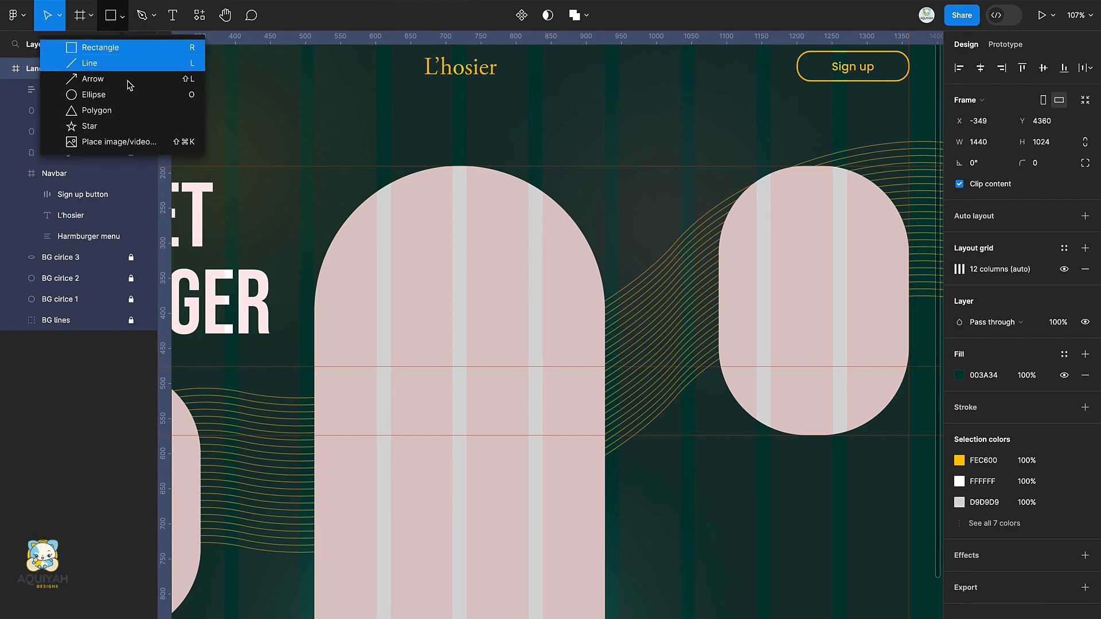
click(115, 126)
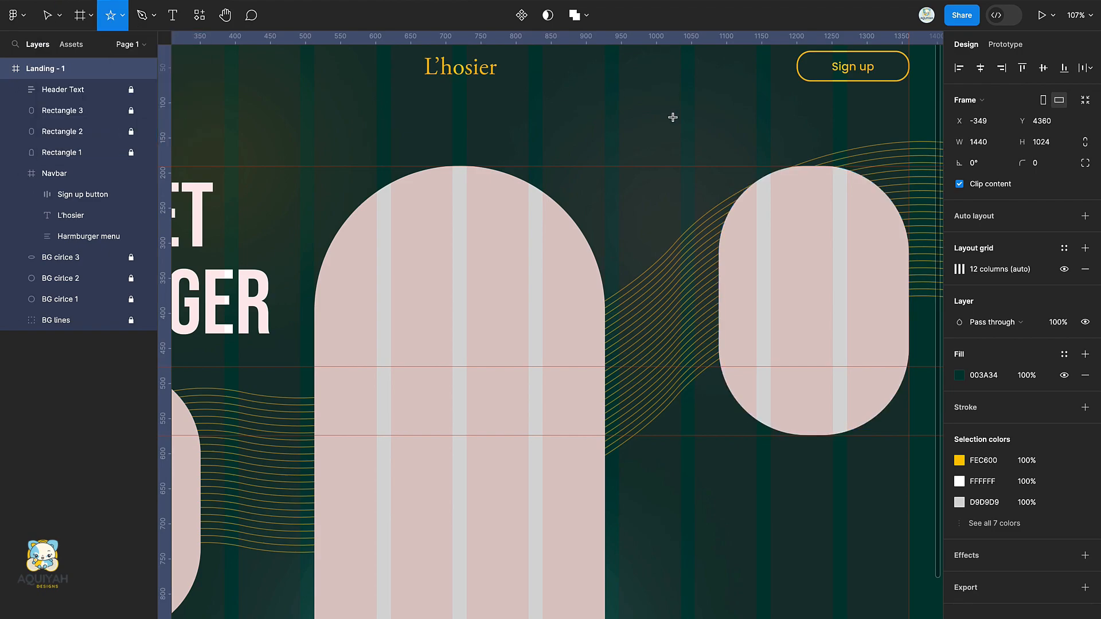
drag(673, 116, 697, 147)
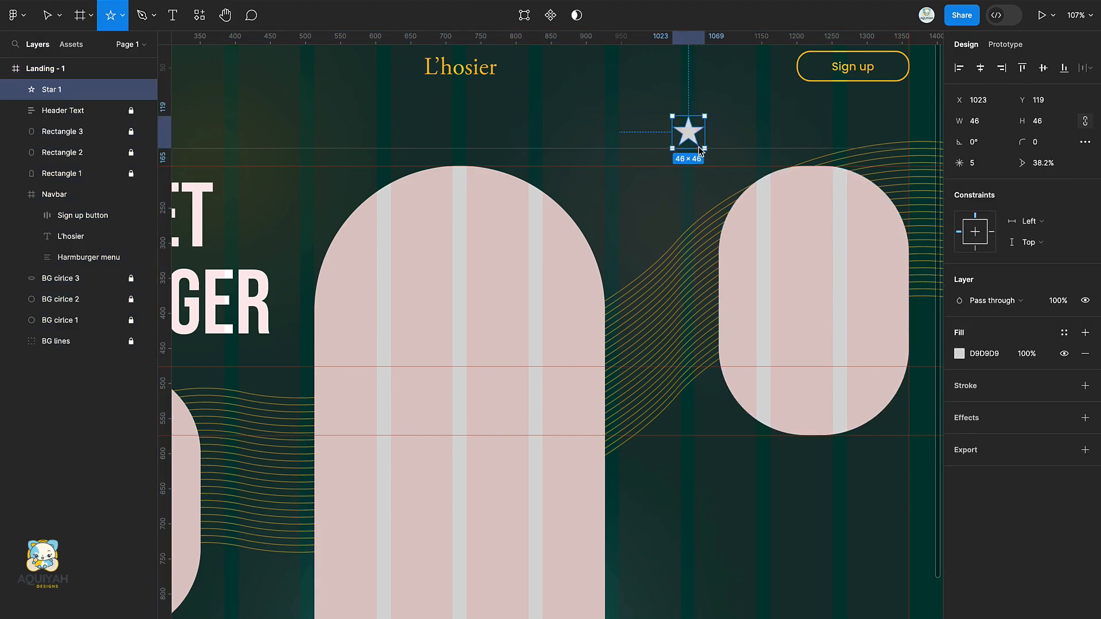
text(14)
key(Return)
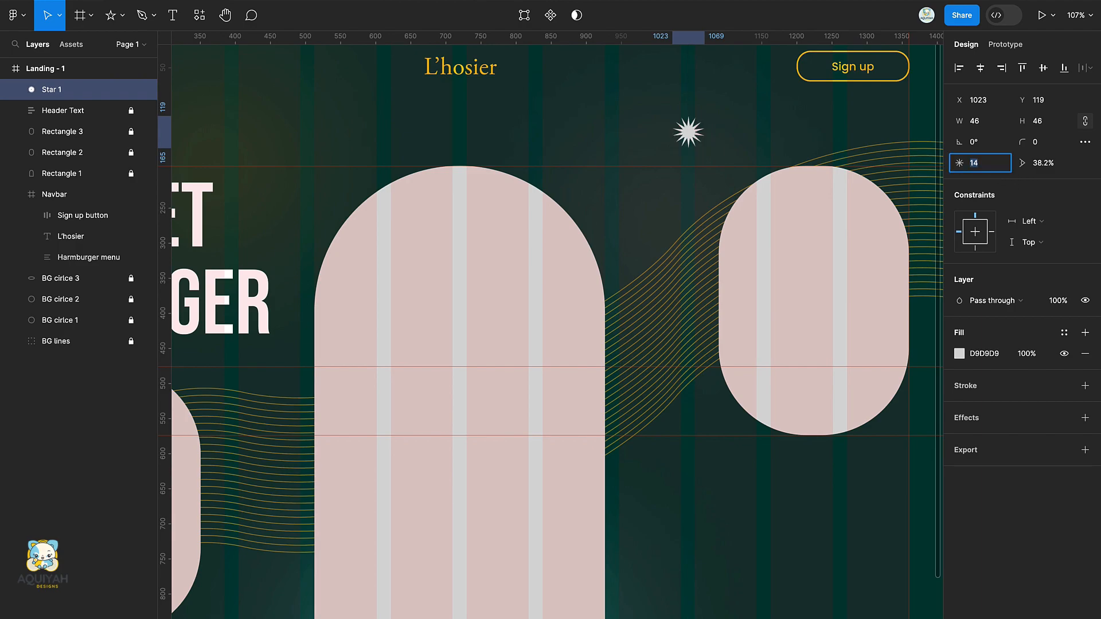
Slim the star's rays by shrinking its inner radius, then round its inner points with a corner radius of 1.5.
scroll(700, 137, up, 10)
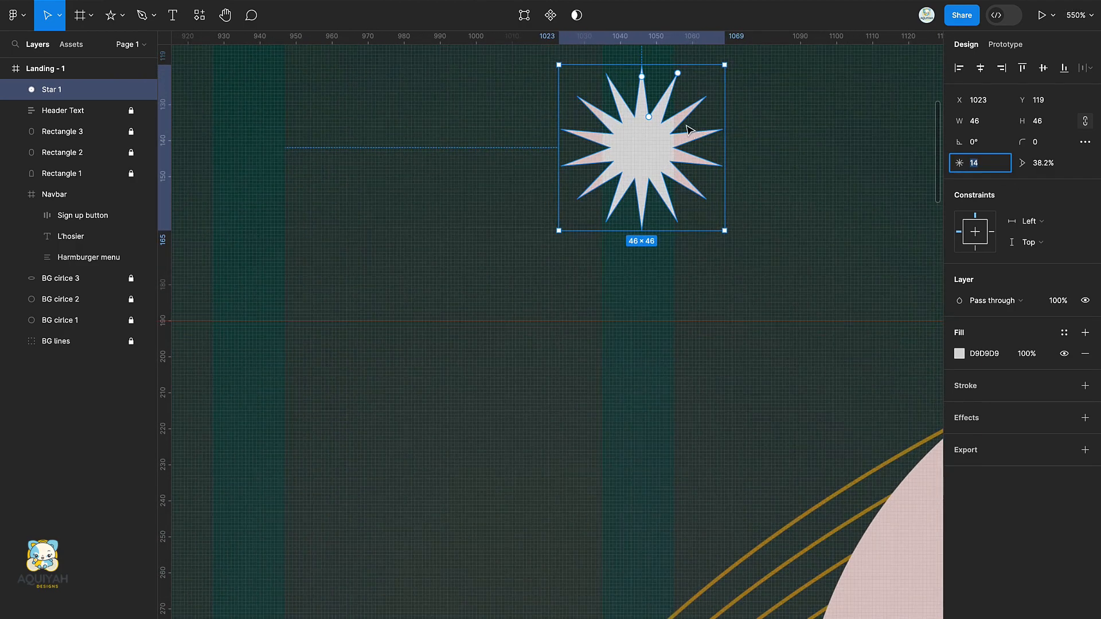
drag(649, 117, 647, 125)
double_click(680, 109)
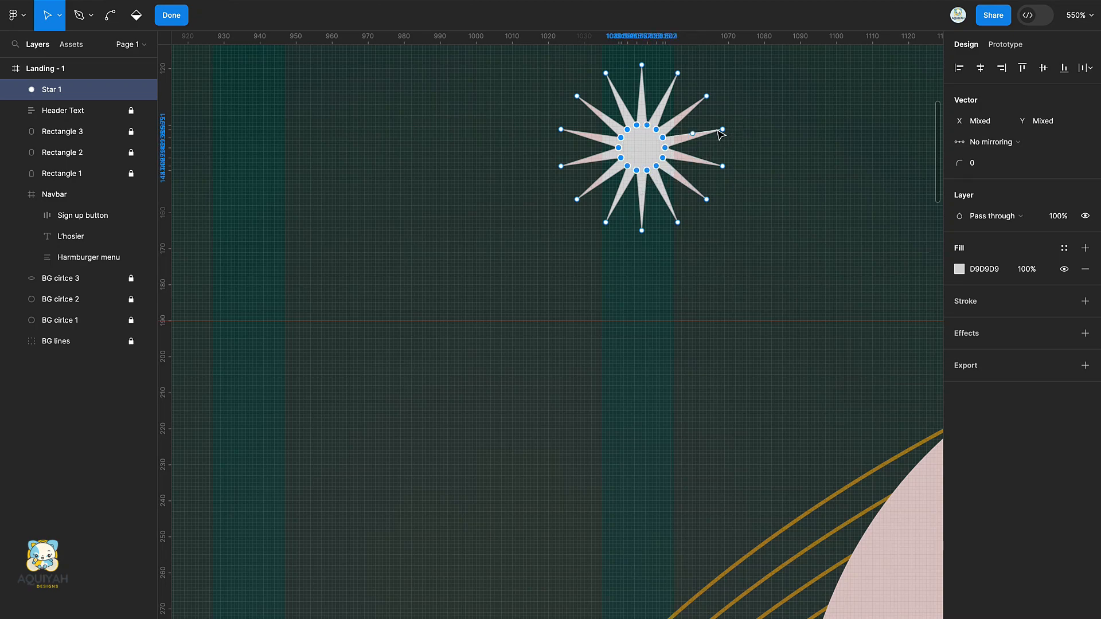
click(973, 165)
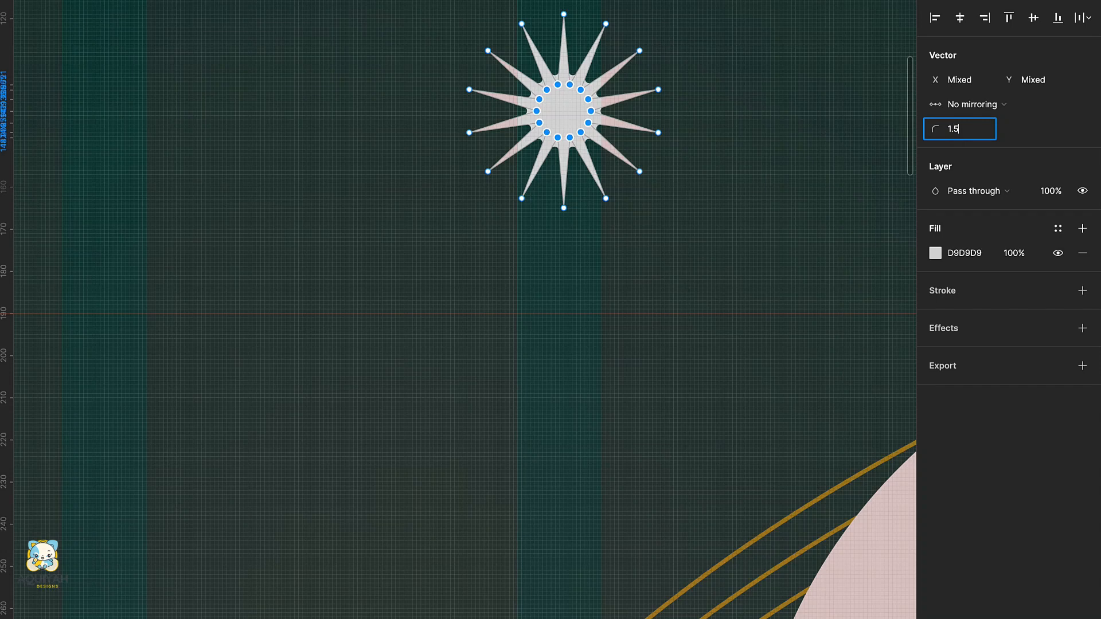
text(1.5)
key(Return)
key(Escape)
Fill the star with the yellow document color FEC600.
scroll(811, 214, down, 5)
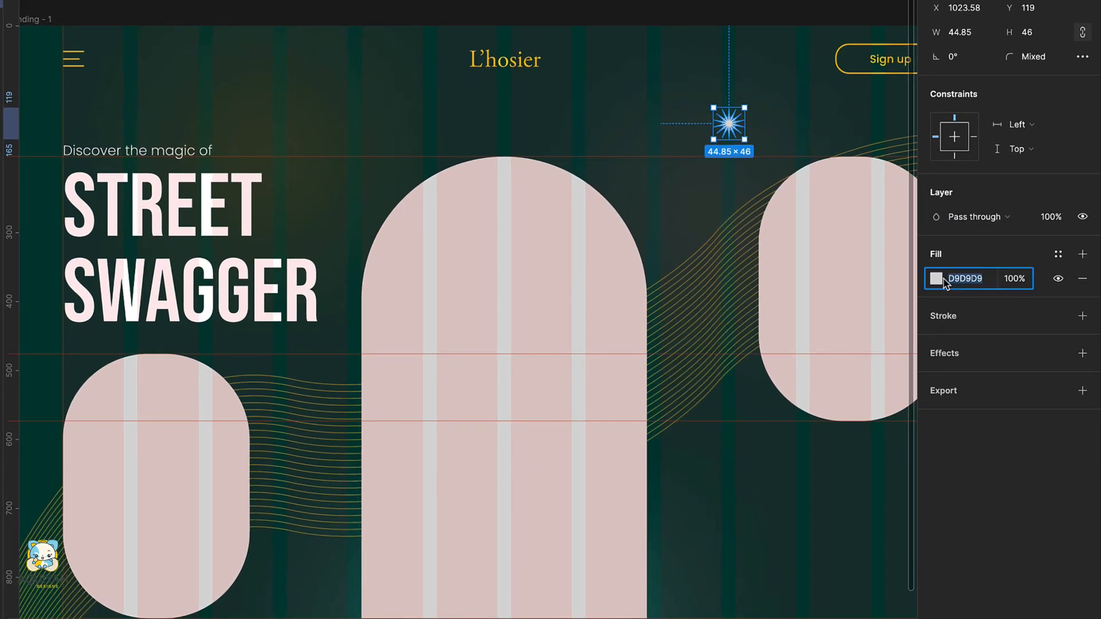
click(958, 333)
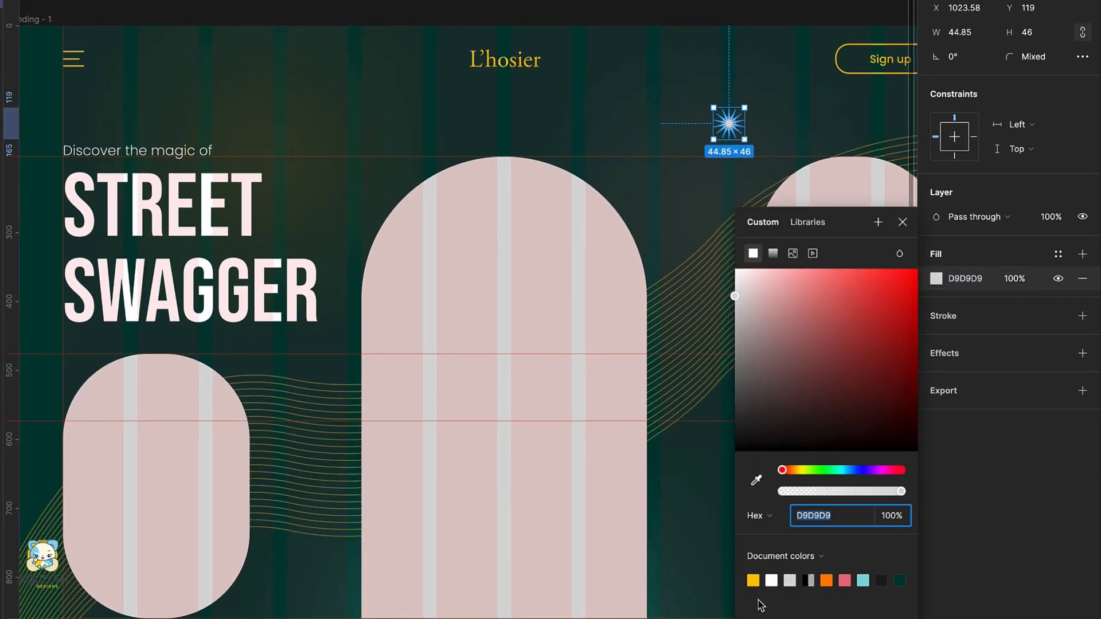
click(754, 578)
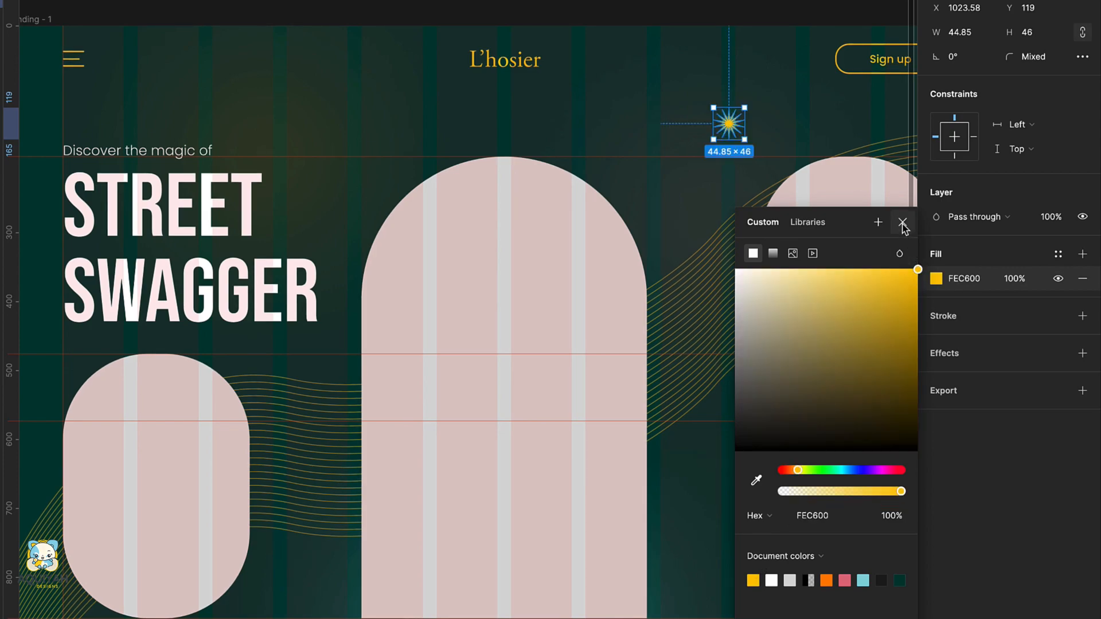
click(903, 223)
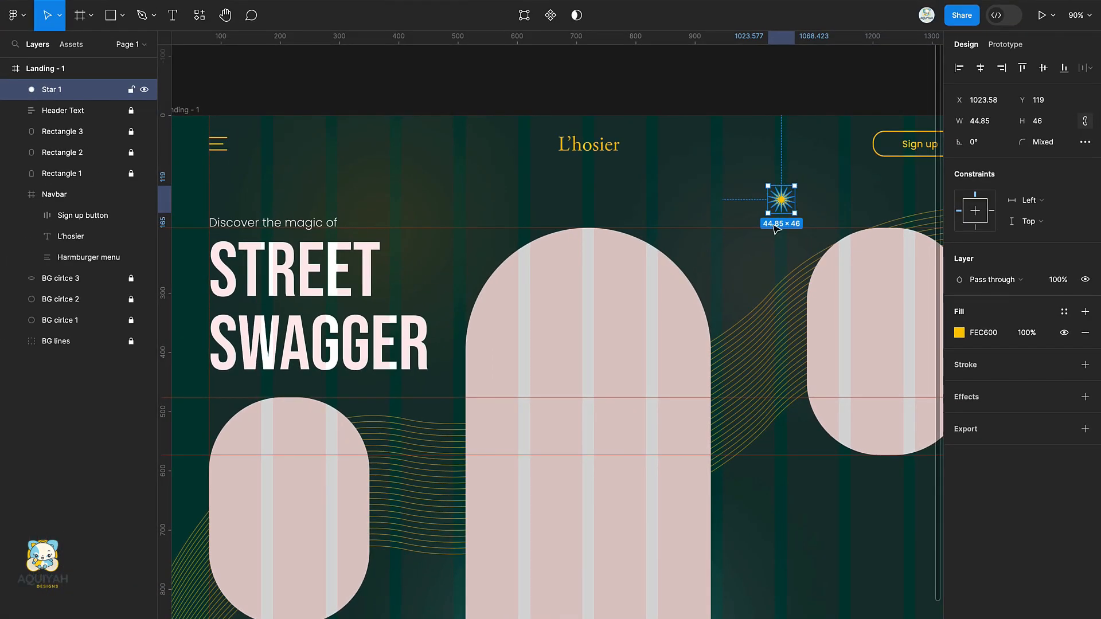
Set the star's opacity to 60%, resize it to 39 × 40 and place it at X 981, Y 190.
drag(779, 201, 739, 275)
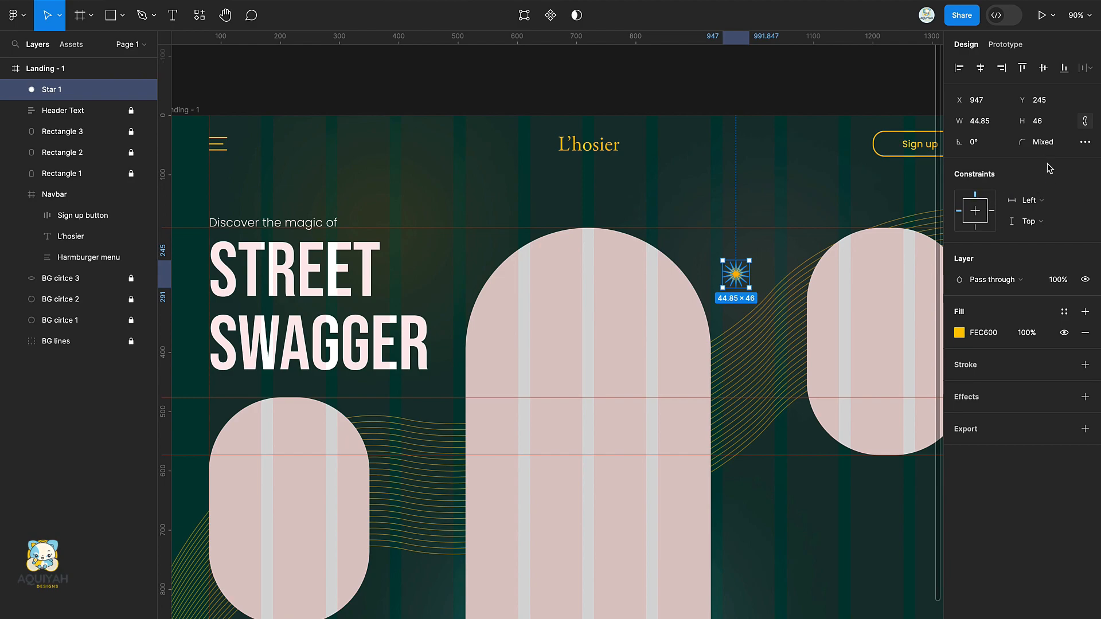
click(1062, 284)
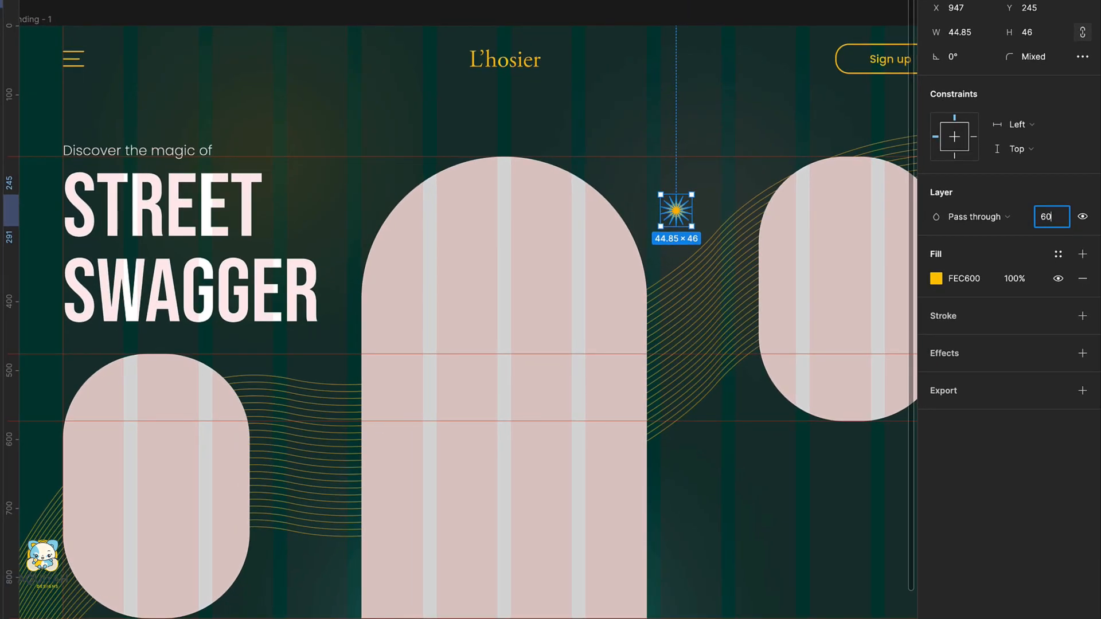
key(Return)
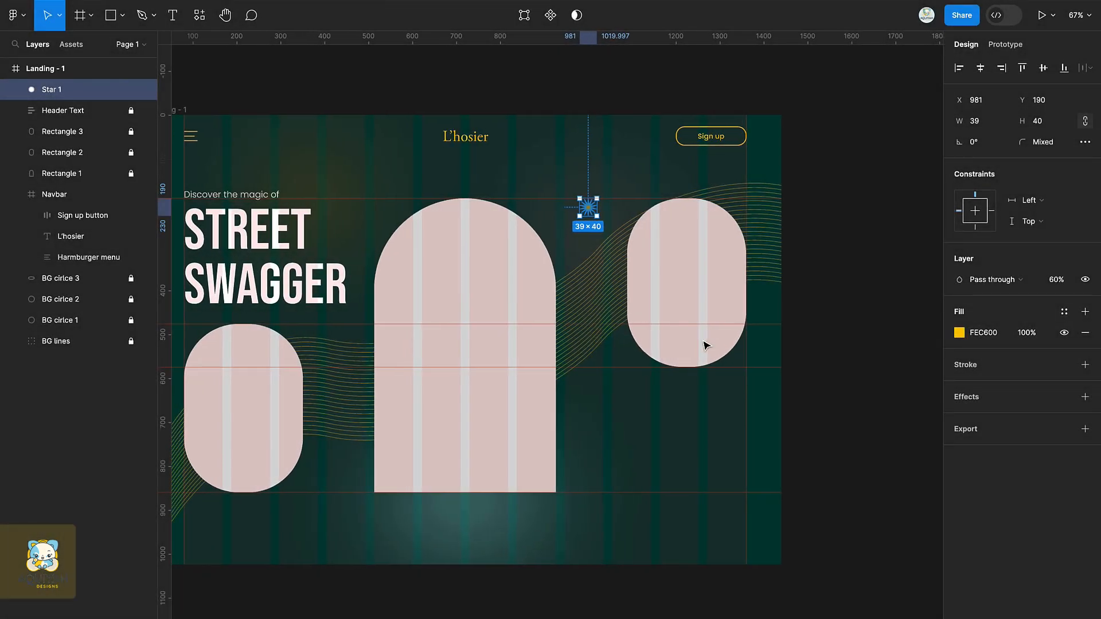
Duplicate the star twice, placing copies beside the left pill shape's lower right and below the right pill shape's lower right corner.
scroll(705, 344, left, 3)
key(ctrl+d)
drag(655, 212, 359, 463)
key(ctrl+d)
click(909, 561)
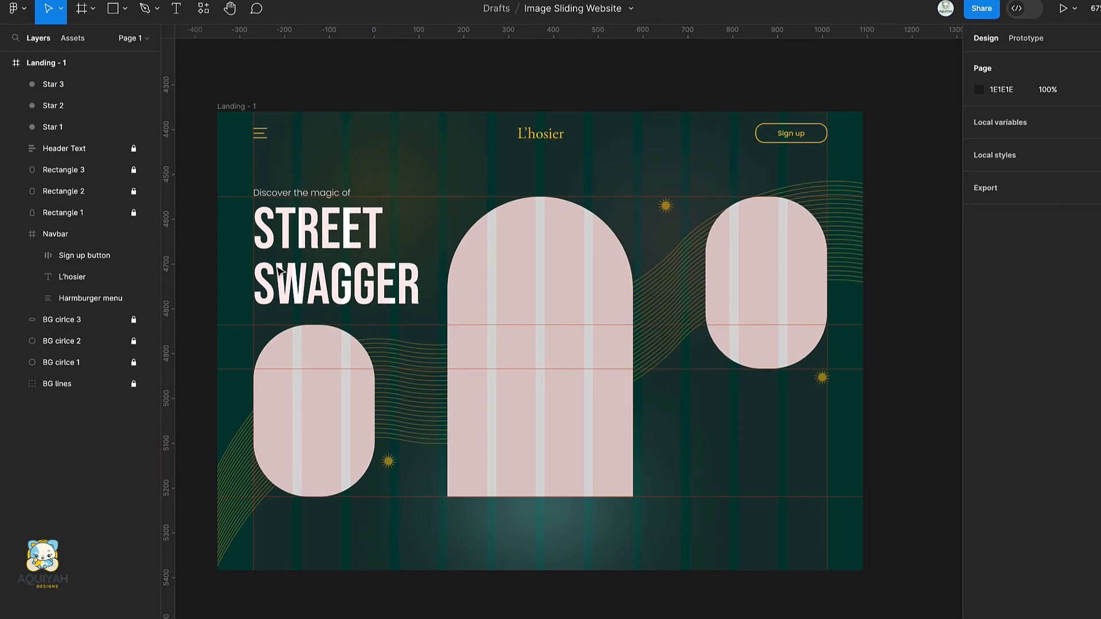
Group the three stars as a locked layer named BG stars and place it directly below Navbar in the layer order.
click(45, 132)
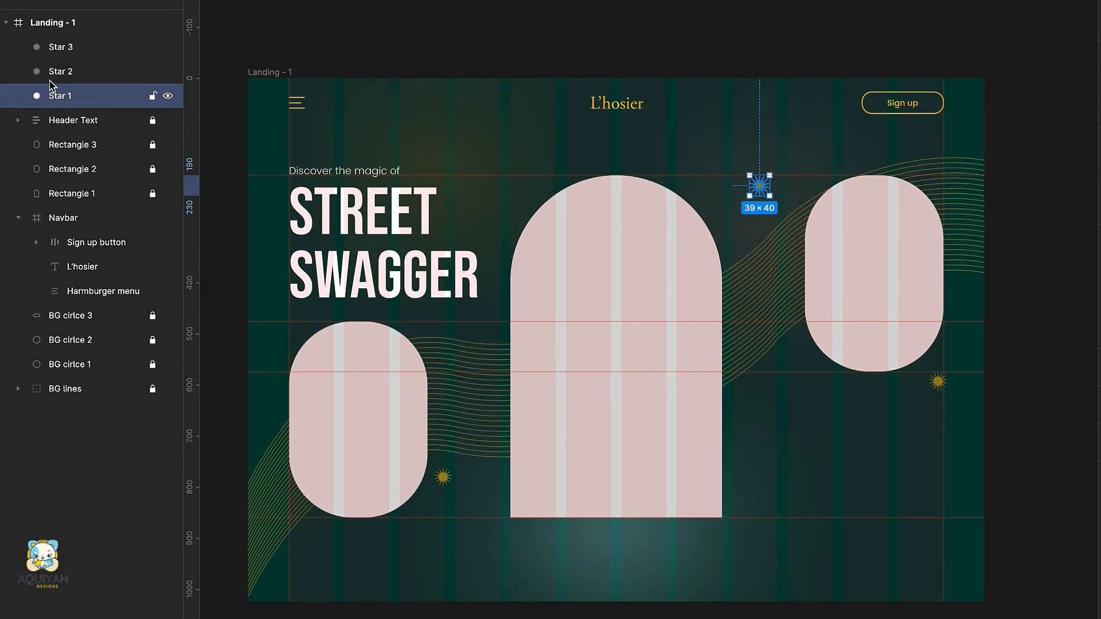
shift+click(54, 47)
key(ctrl+g)
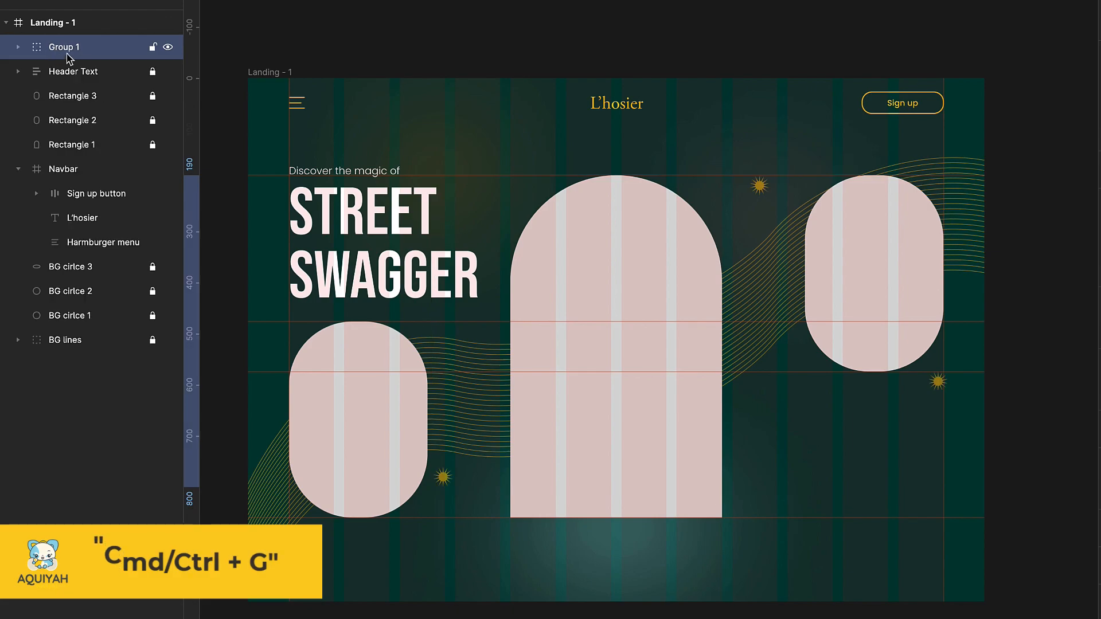
click(153, 47)
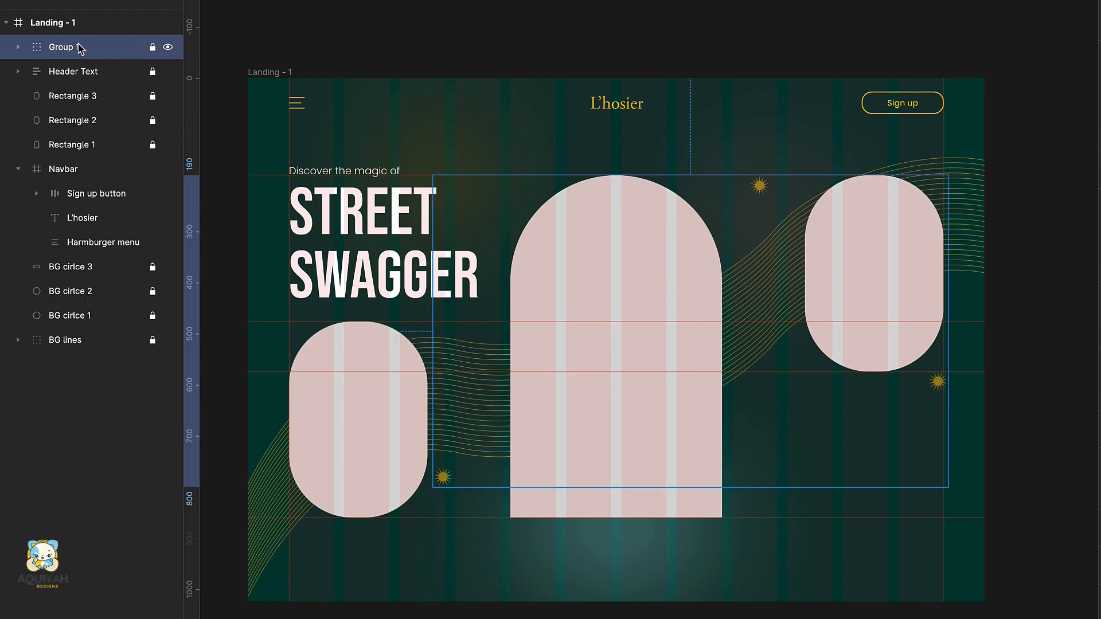
drag(73, 51, 57, 252)
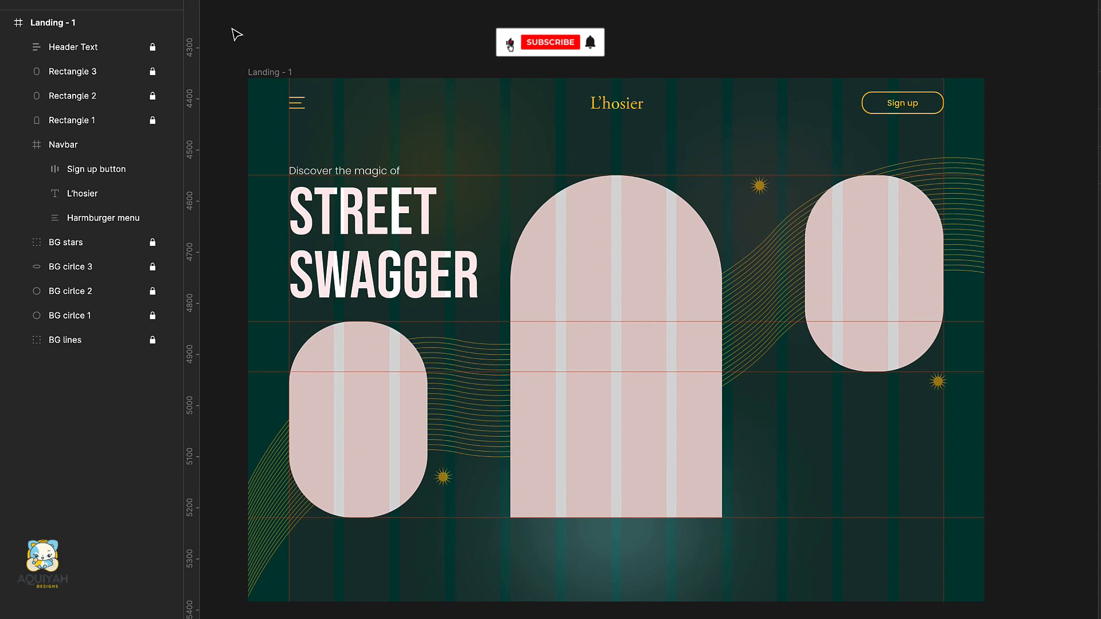
Unlock Rectangle 1, Rectangle 2 and Rectangle 3, and turn off Clip content for the Landing - 1 frame.
click(153, 119)
click(152, 96)
click(152, 71)
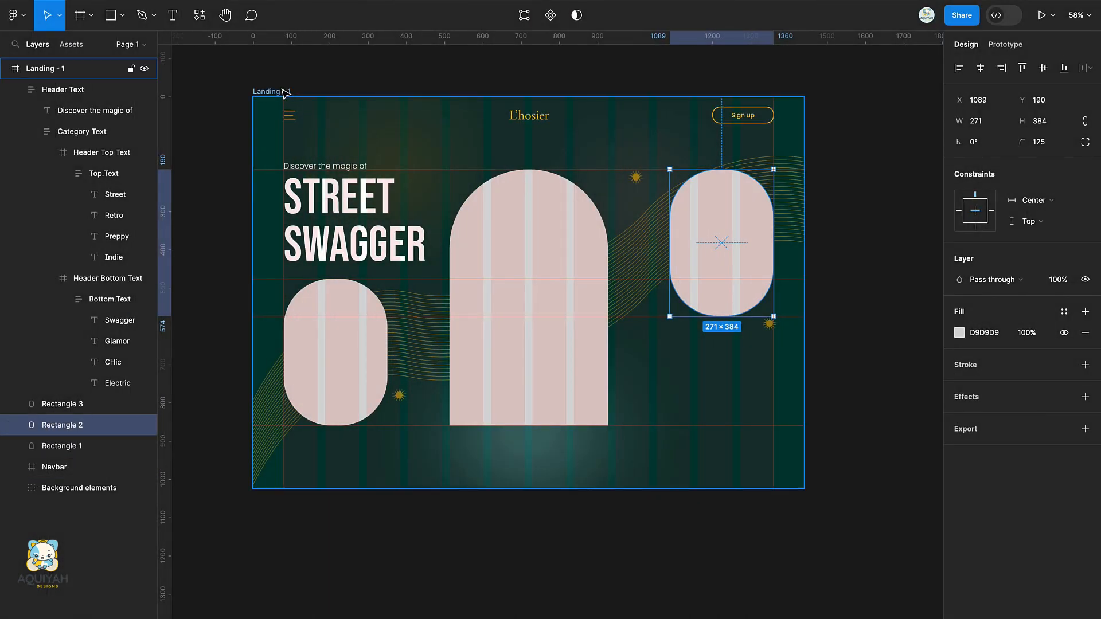
click(285, 93)
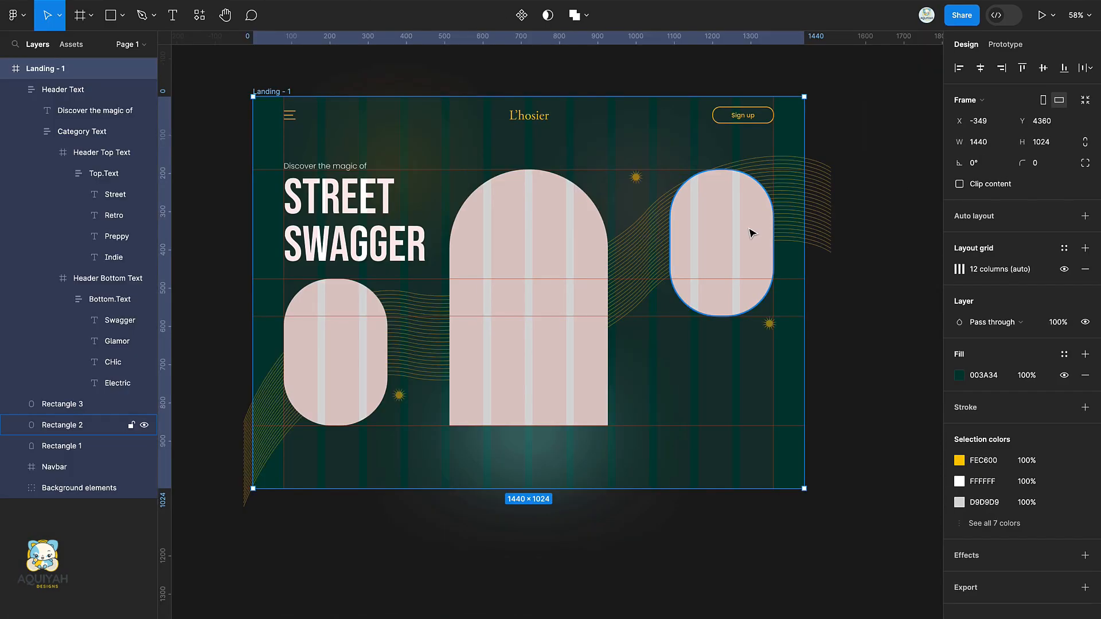
Duplicate the right pill shape, Rectangle 2, and move the copy outside the frame to X 1499, Y 190.
click(694, 274)
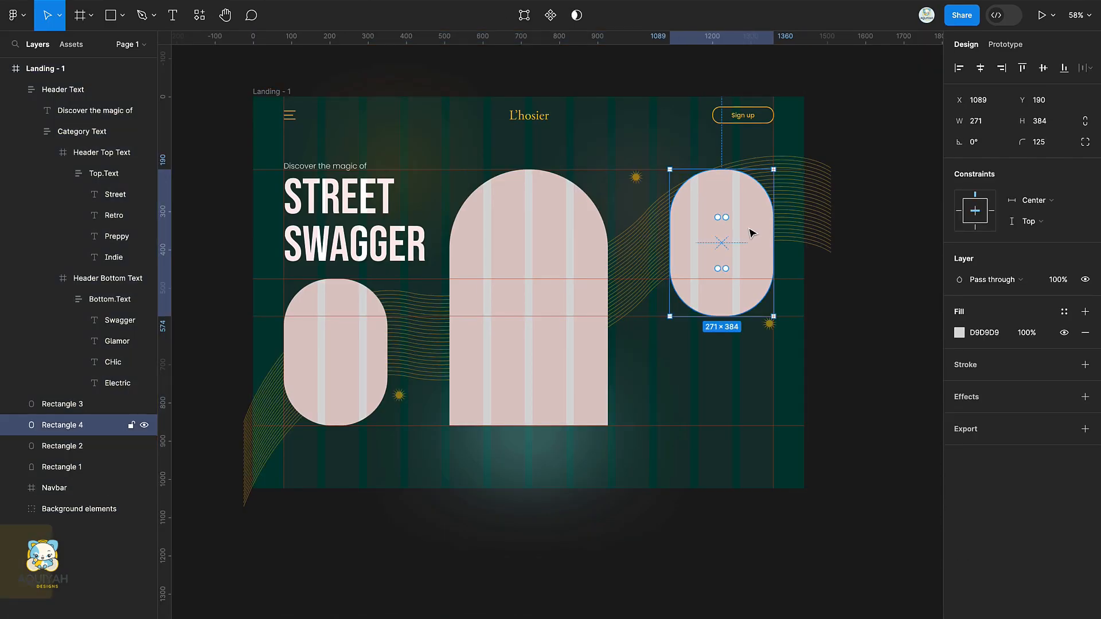
key(ctrl+d)
key(shift+Right)
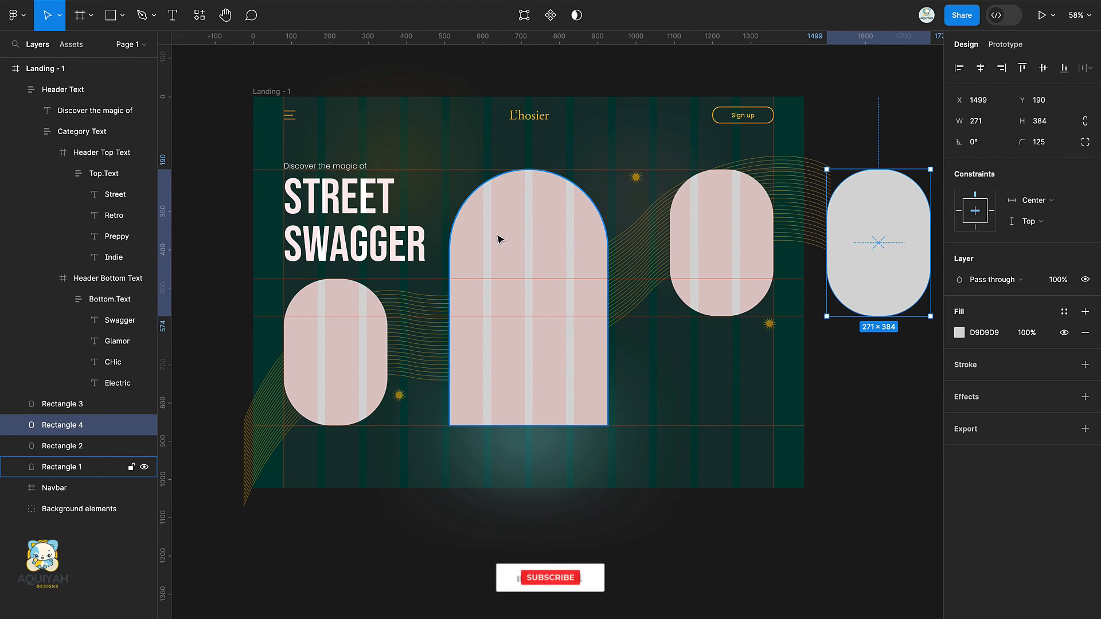
Select the central arch shape, Rectangle 1, and run the Freepik plugin.
click(498, 240)
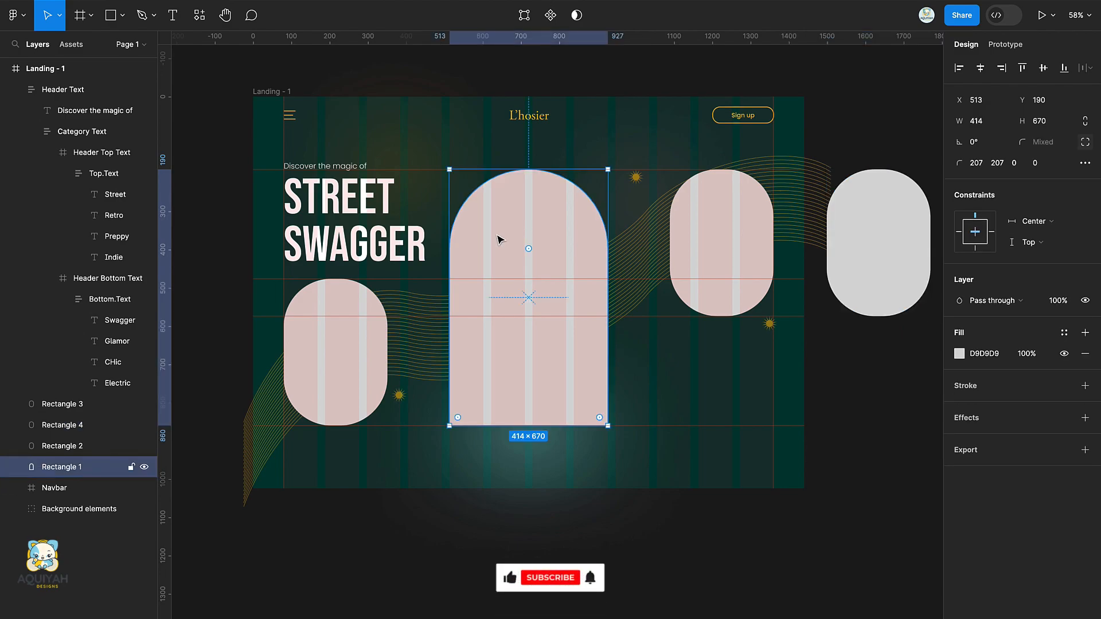
click(200, 17)
click(261, 46)
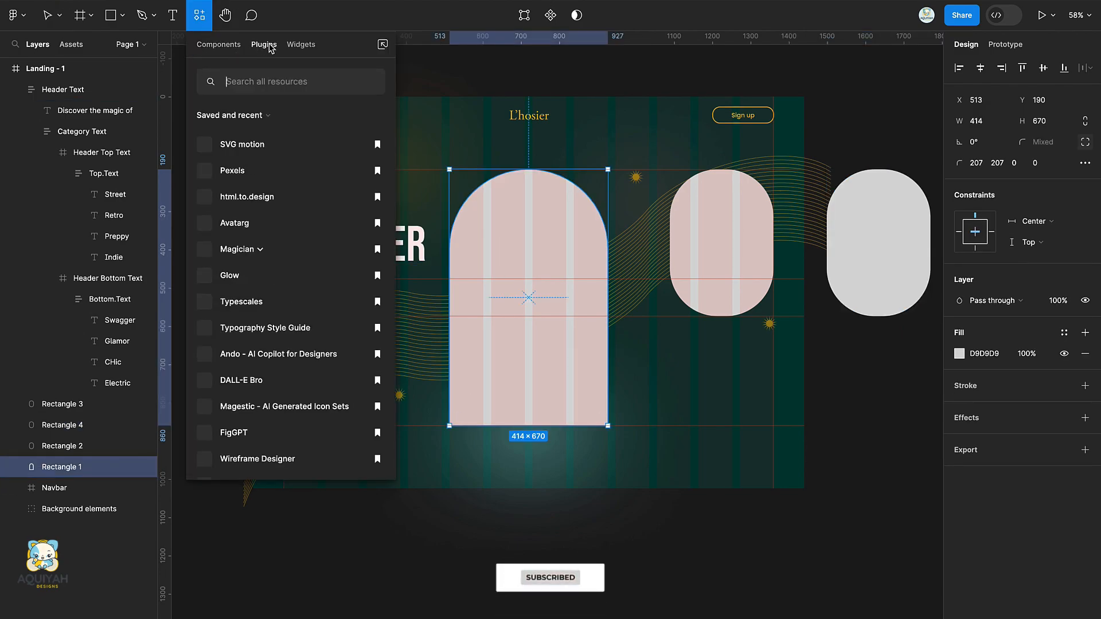
text(fre)
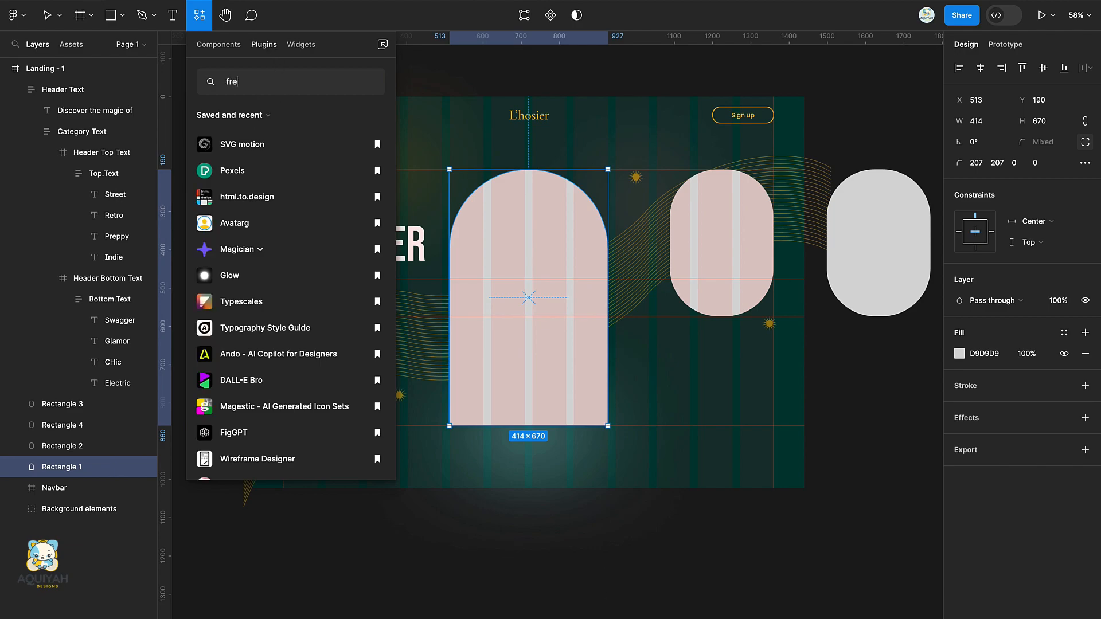
text(e)
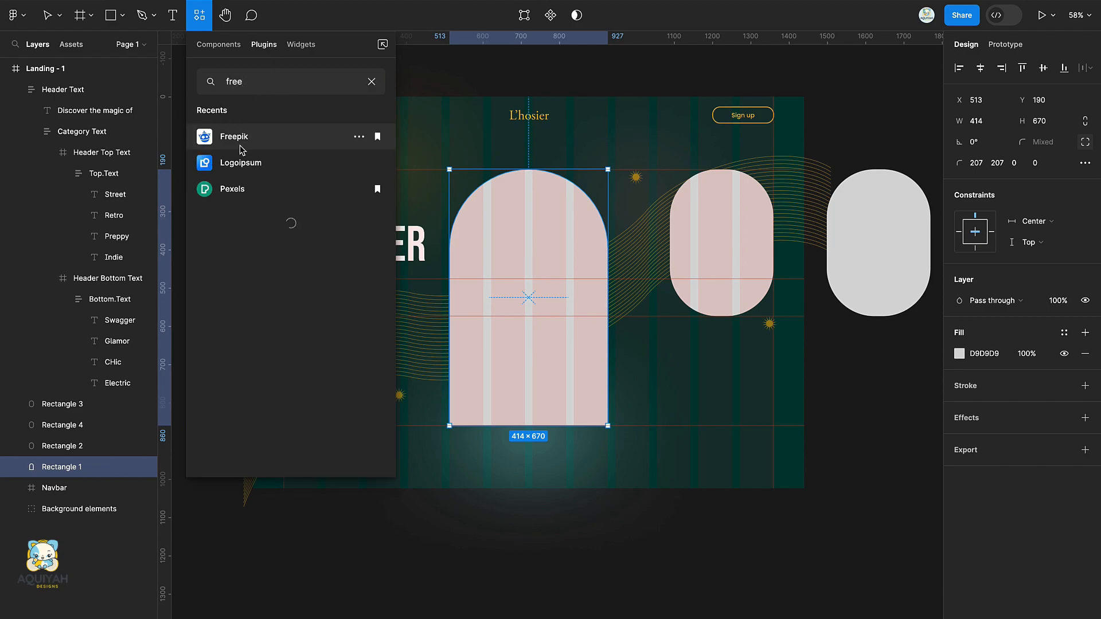
click(235, 138)
scroll(263, 180, down, 2)
scroll(263, 179, right, 2)
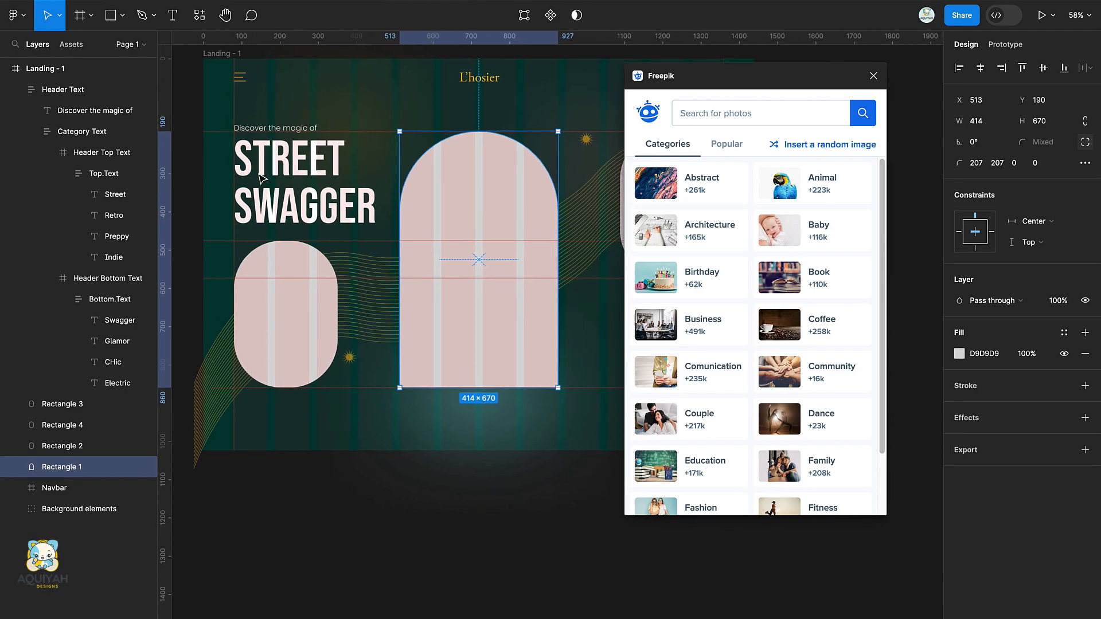
Search Freepik for "streetwear fashion", fill the arch with the photo of the seated man in a patterned shirt, and remove its D9D9D9 fill.
click(712, 189)
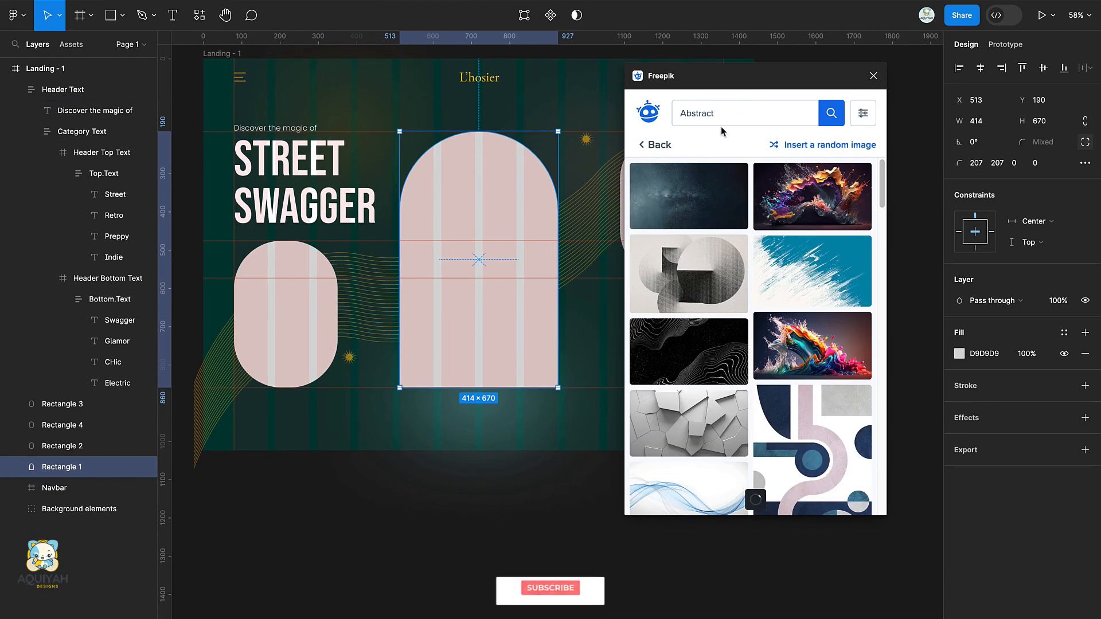
text(streetwe)
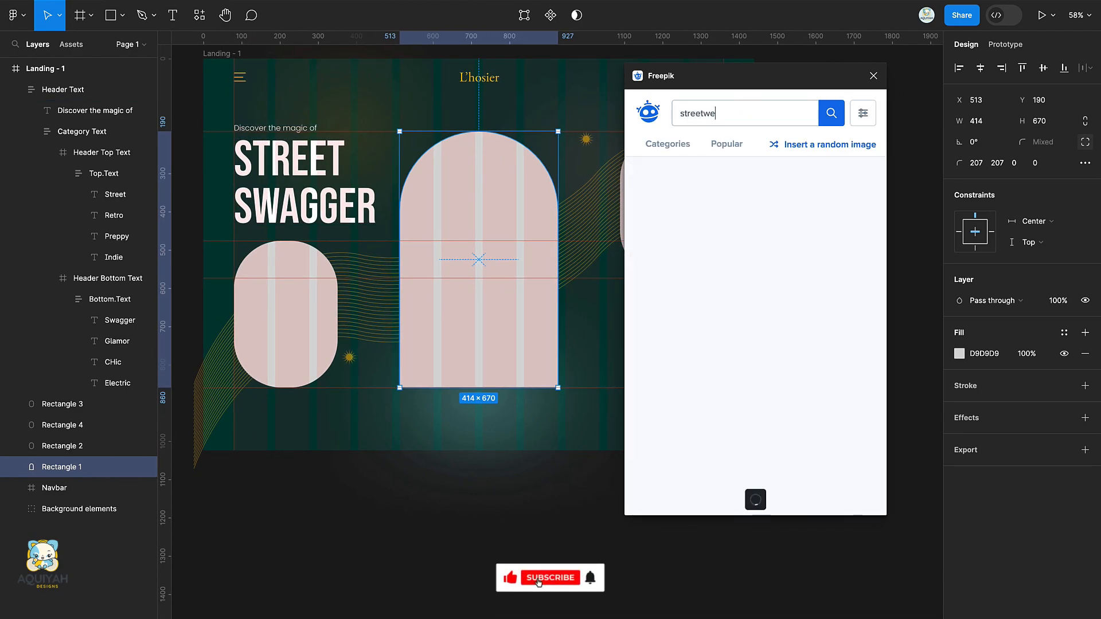
text(ar fashion)
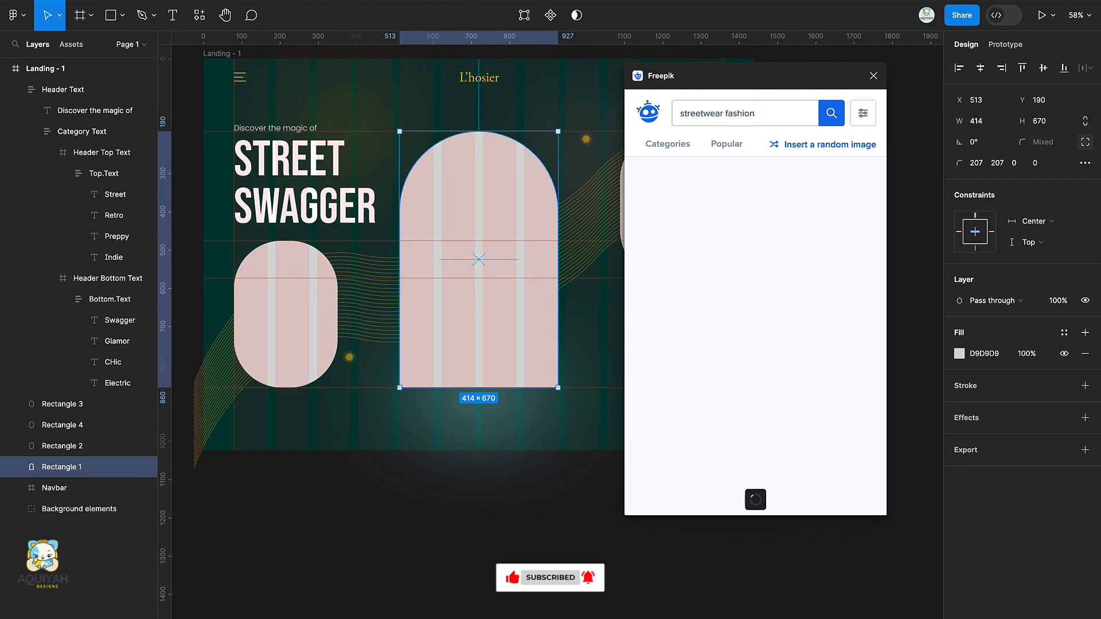
click(817, 256)
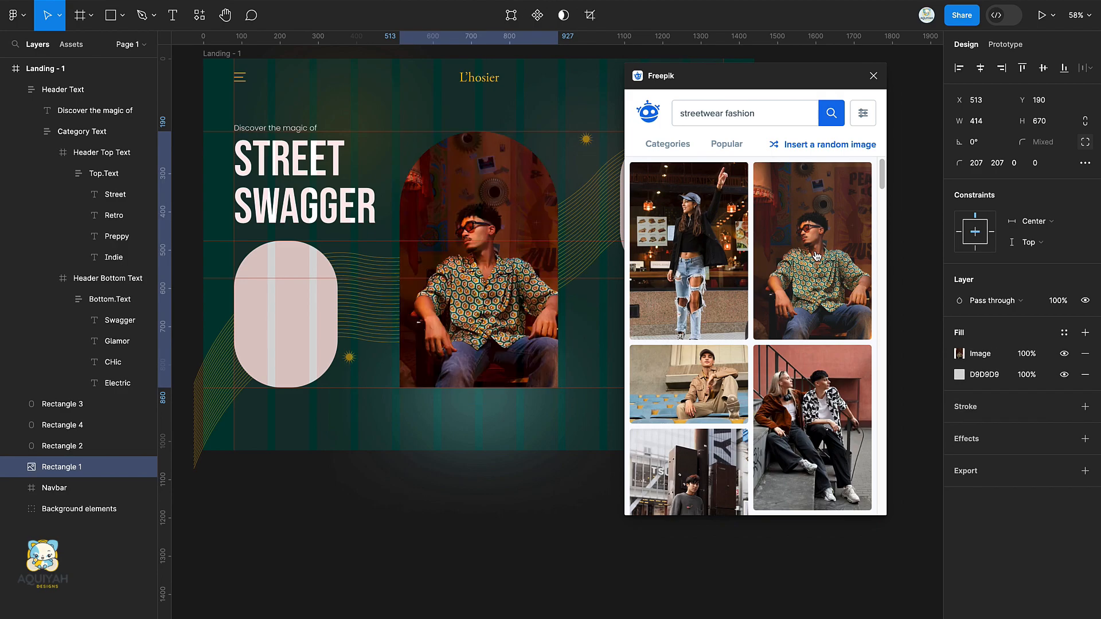
click(1085, 375)
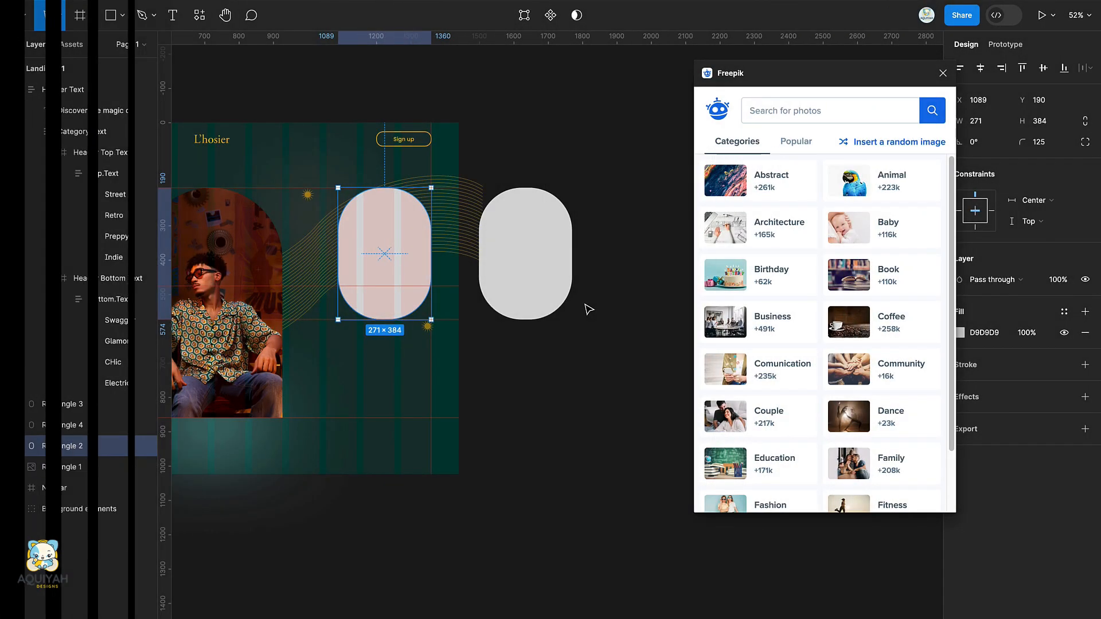
Duplicate the pill shape outside the frame and shift the copy horizontally to X 1719.
click(545, 269)
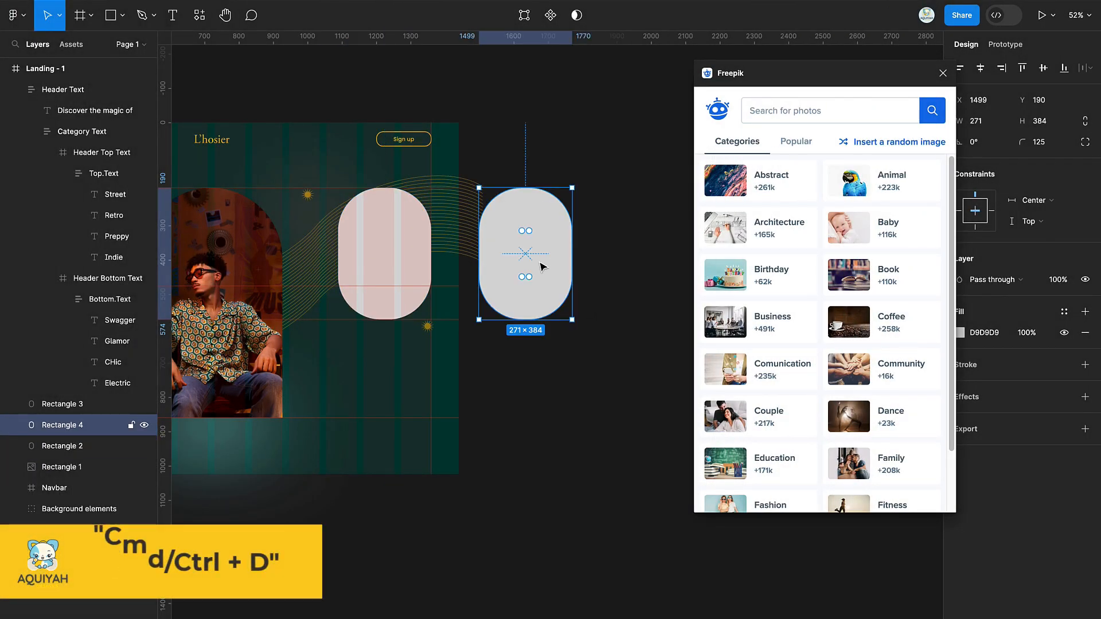
key(ctrl+d)
key(shift+Right)
key(shift+Right)
key(shift+Right)
key(shift+Right)
key(shift+Right)
key(shift+Right)
key(shift+Right)
key(shift+Right)
key(shift+Right)
key(shift+Right)
key(shift+Right)
key(shift+Right)
key(shift+Right)
key(shift+Right)
key(shift+Right)
key(shift+Right)
key(shift+Right)
key(shift+Right)
key(shift+Right)
key(shift+Right)
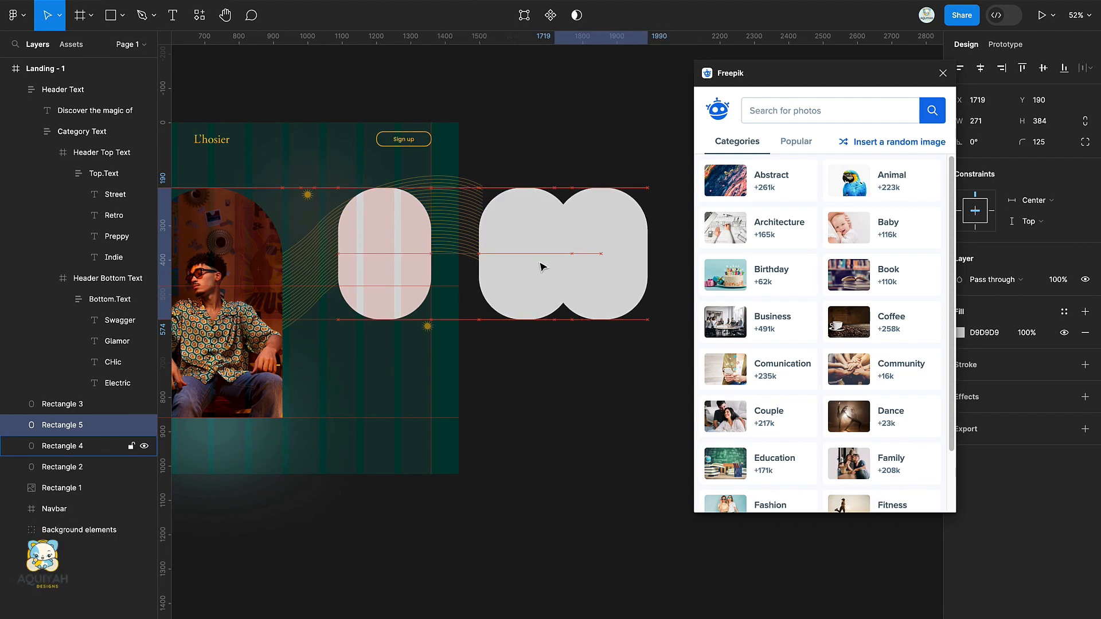
Search Freepik for "retro glamor" and fill Rectangle 2 with the photo of the woman beside a white vintage car.
scroll(539, 265, right, 3)
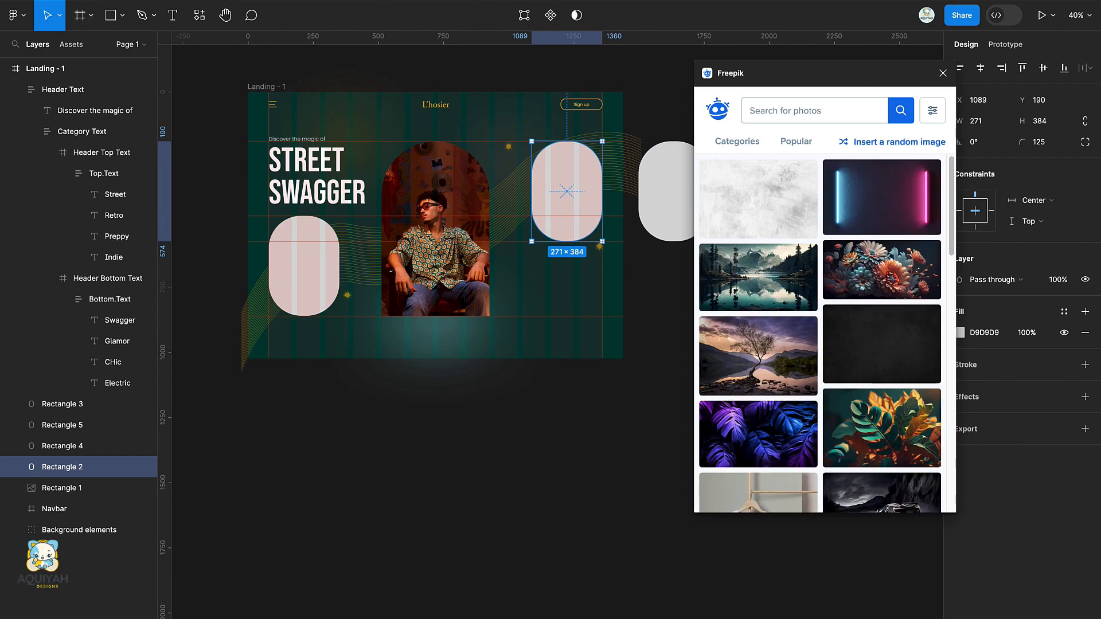
text(retro)
key(Return)
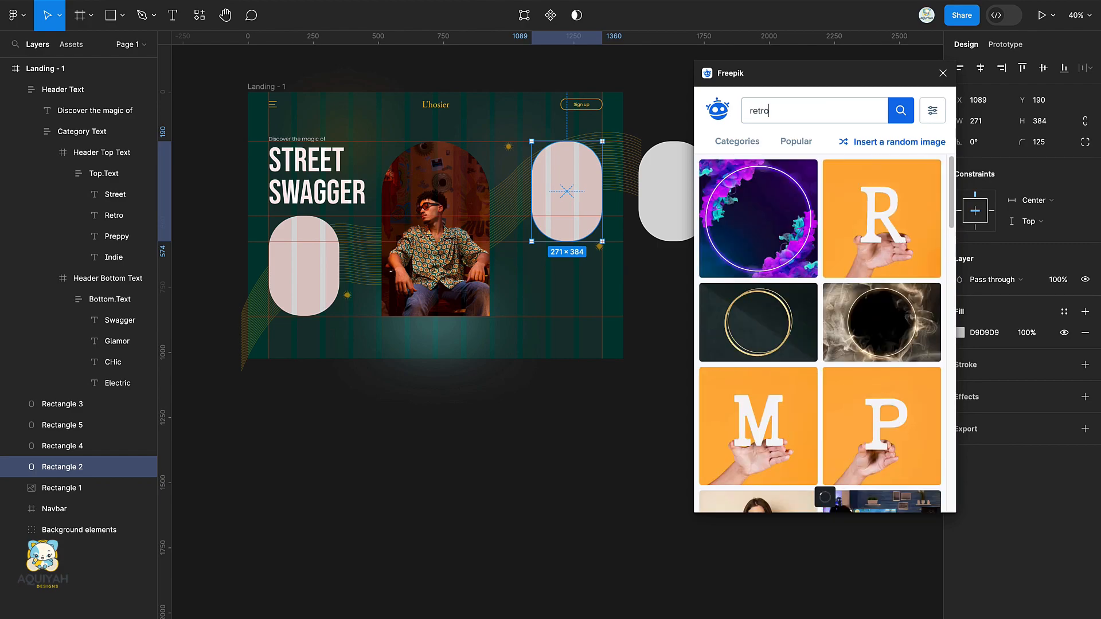
text(glamo)
text(r)
scroll(757, 287, down, 5)
click(746, 274)
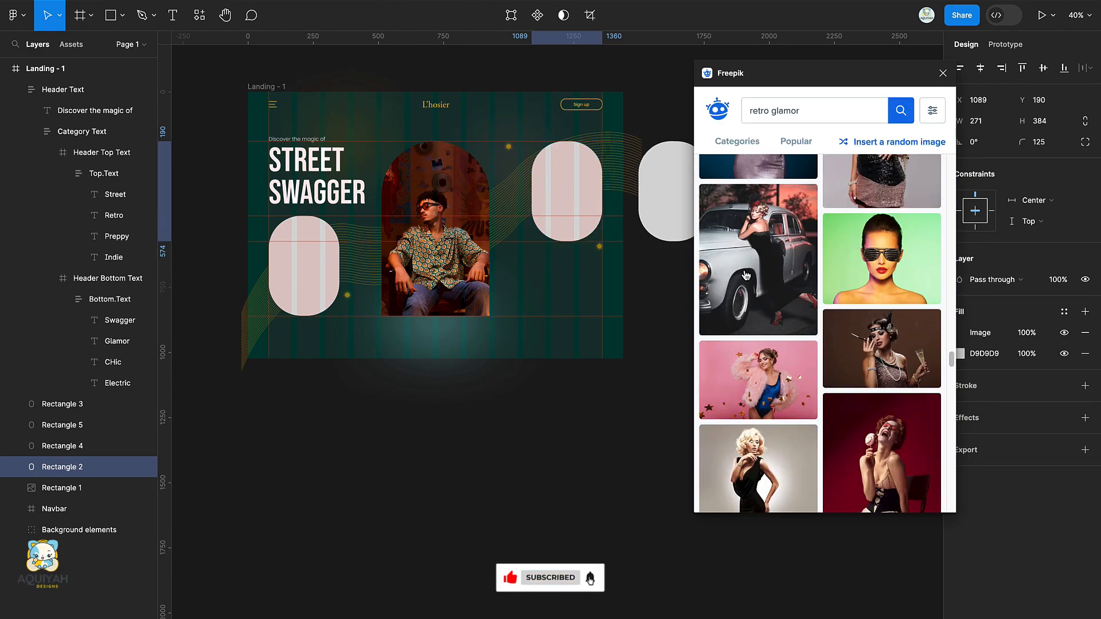
Turn Clip content back on for the Landing - 1 frame.
scroll(609, 312, right, 1)
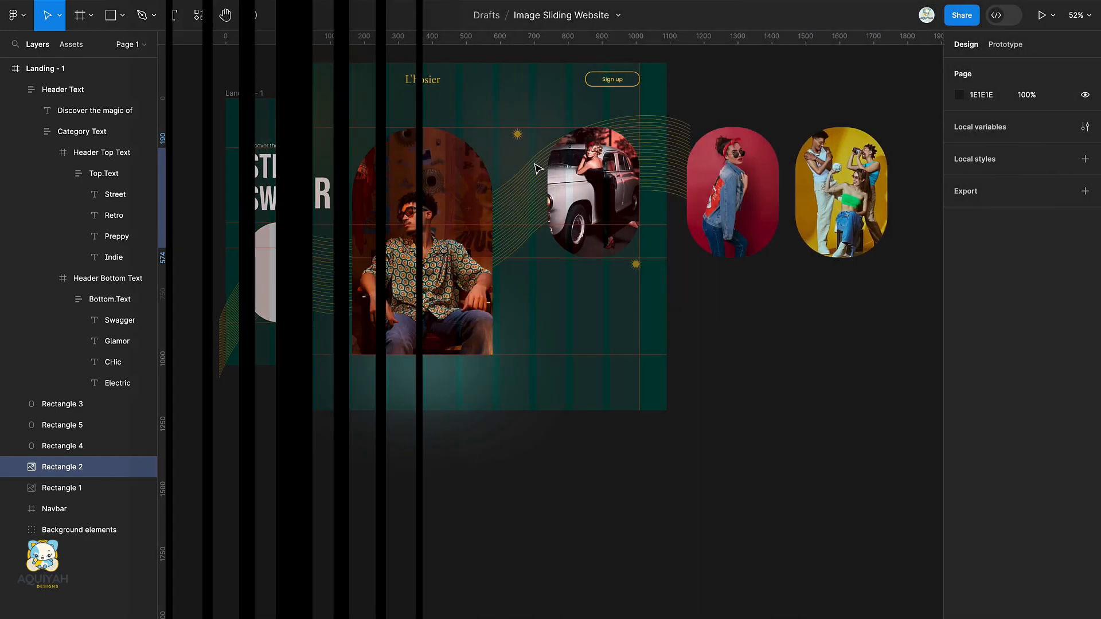
scroll(401, 161, up, 2)
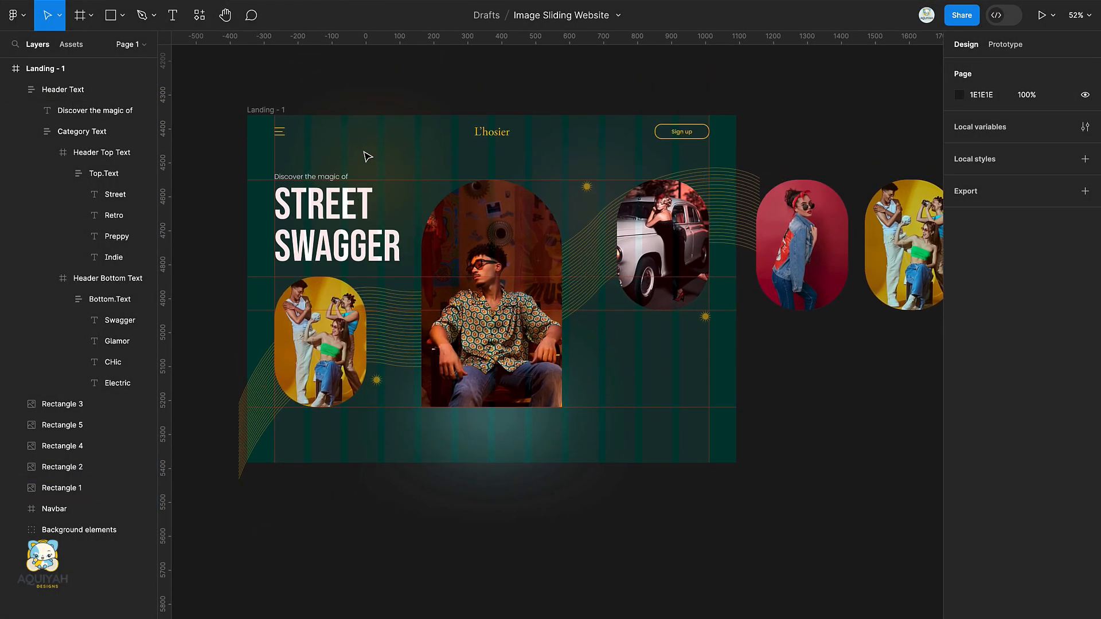
click(255, 110)
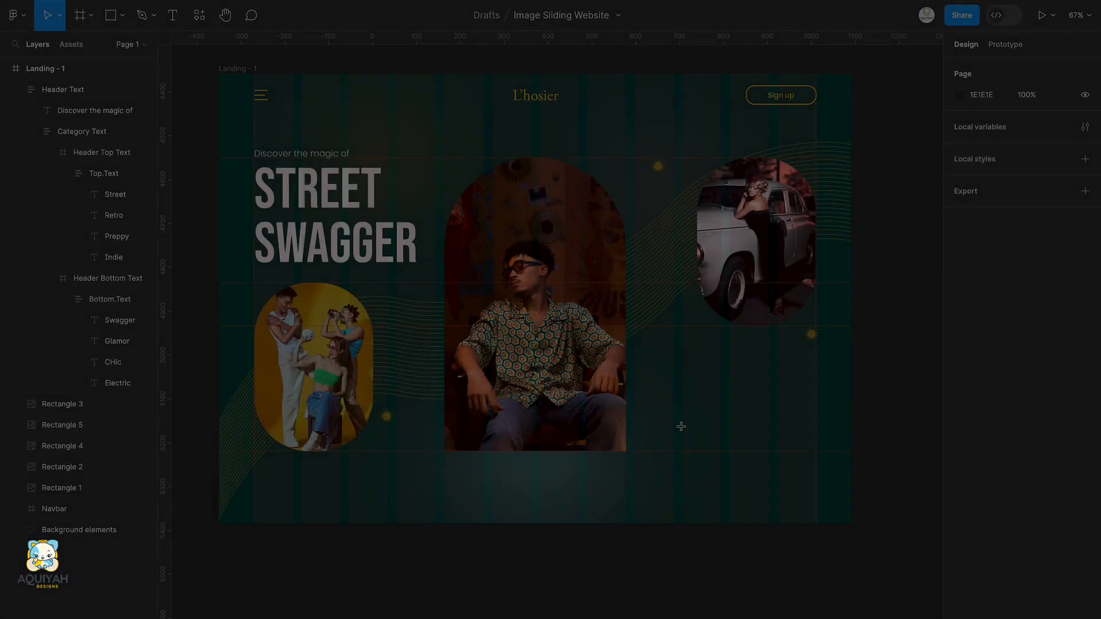
Add the placeholder text "frvrnvkgnvk" below the right pill shape at X 1055 and set its font size to 15.
key(t)
click(495, 464)
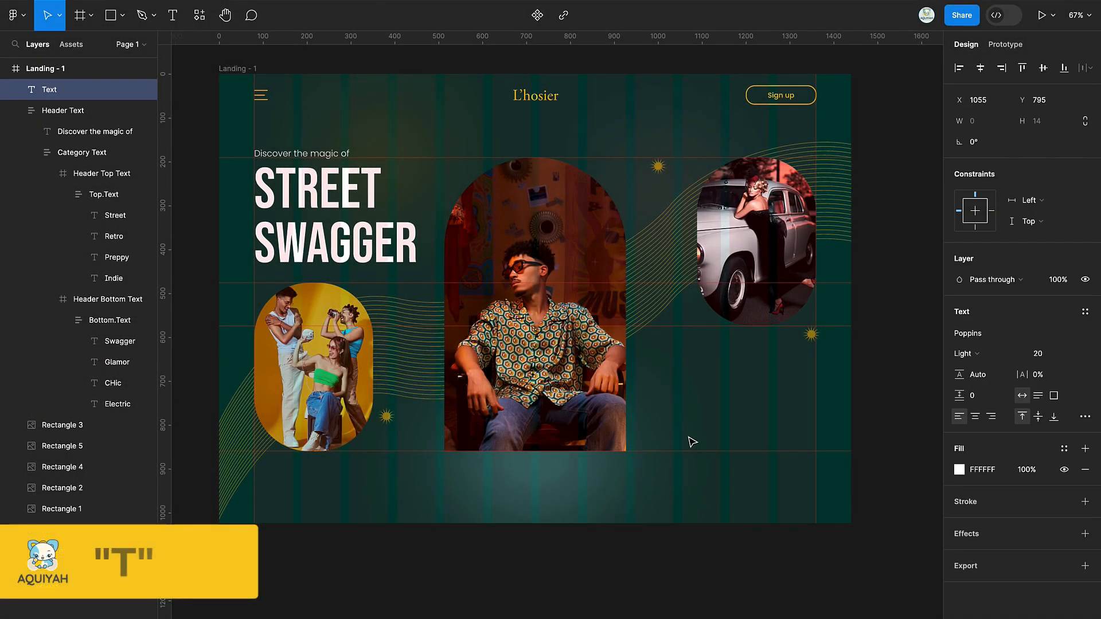
text(frvrnvkgnvk)
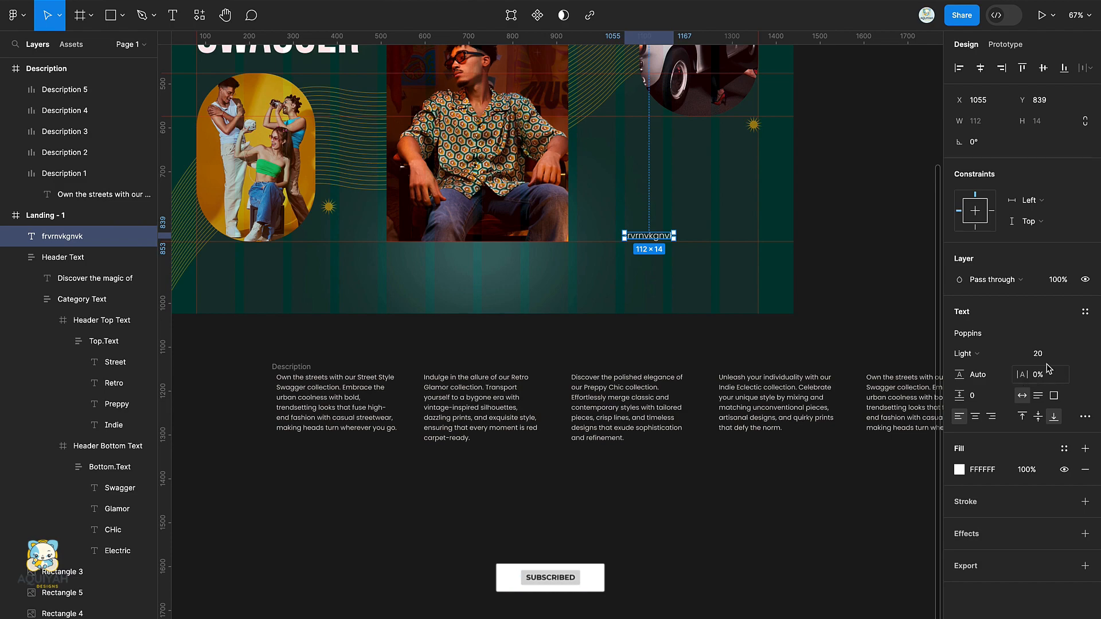
text(18)
key(Return)
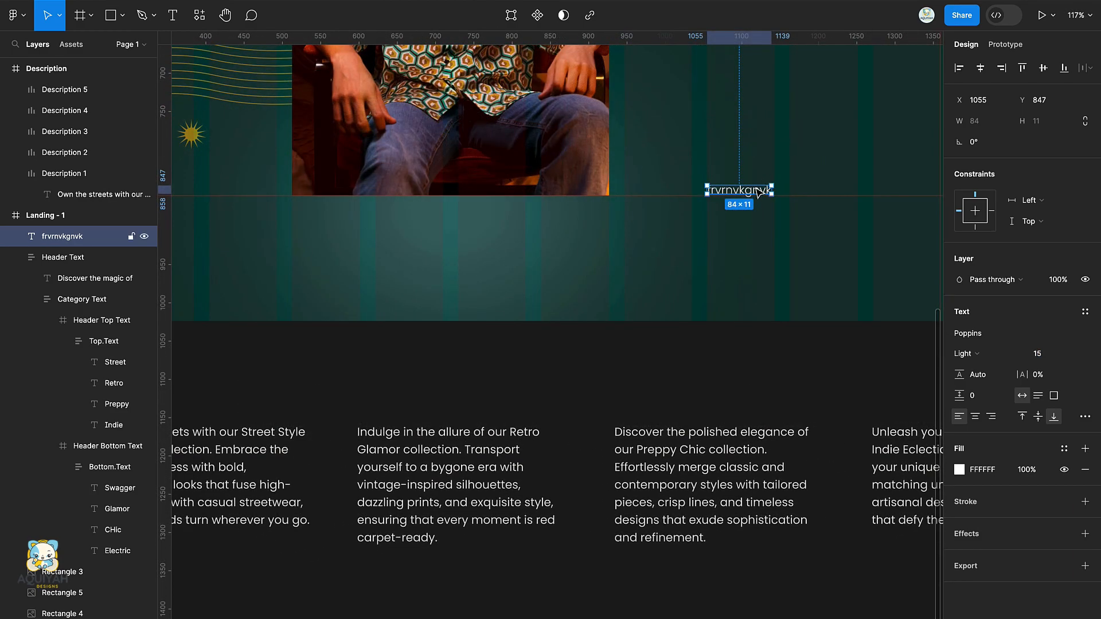
Replace the placeholder with the Street Style Swagger description and set the text box width to 275.
double_click(757, 191)
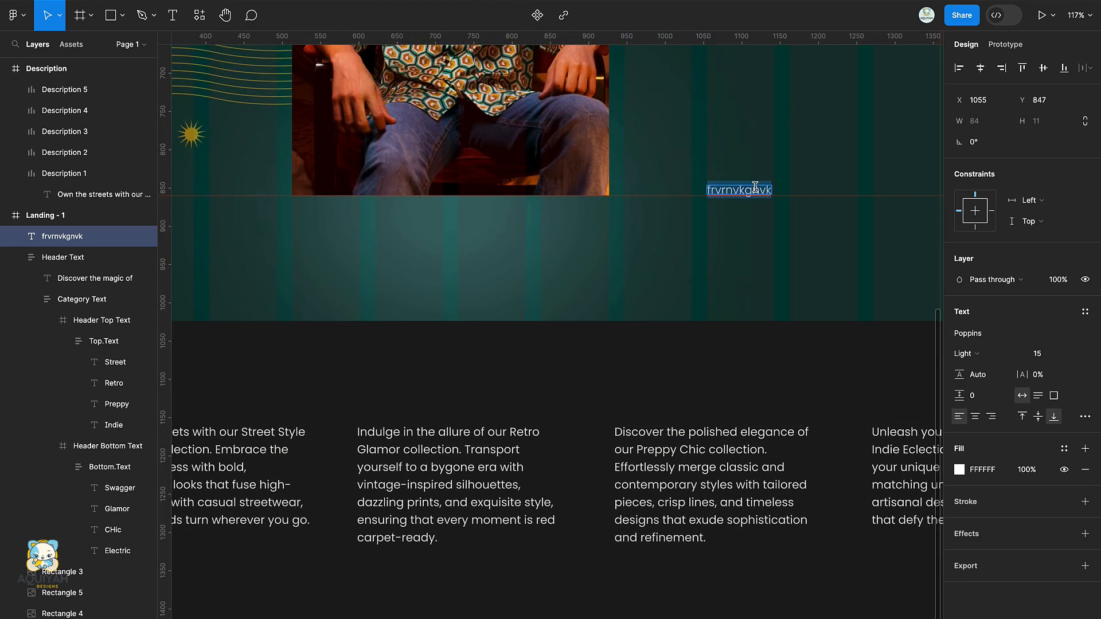
text(Own the streets with our Street Style Swagger collection. Embrace the urban coolness with bold, trendsetting looks that fuse high-end fashion with casual streetwear, making heads turn wherever you go.)
scroll(758, 190, down, 3)
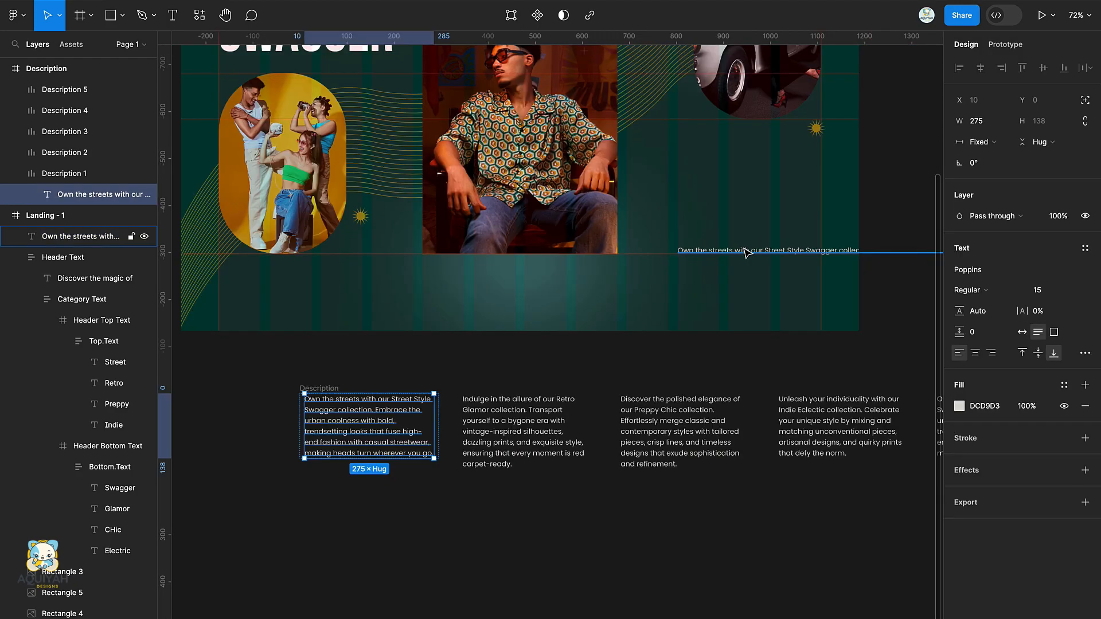
click(744, 250)
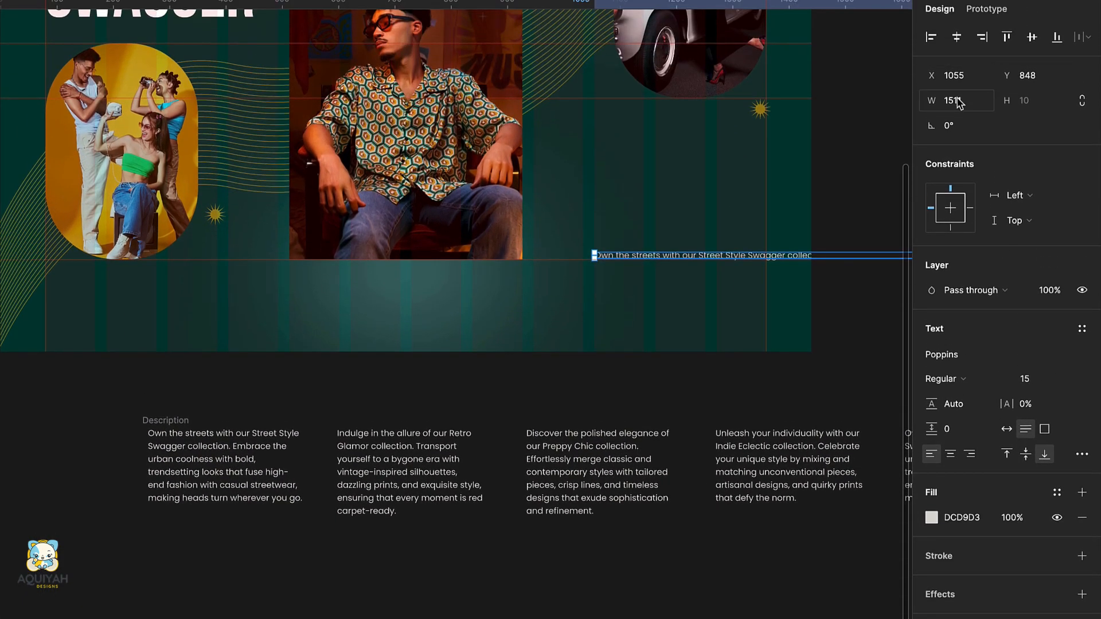
key(Return)
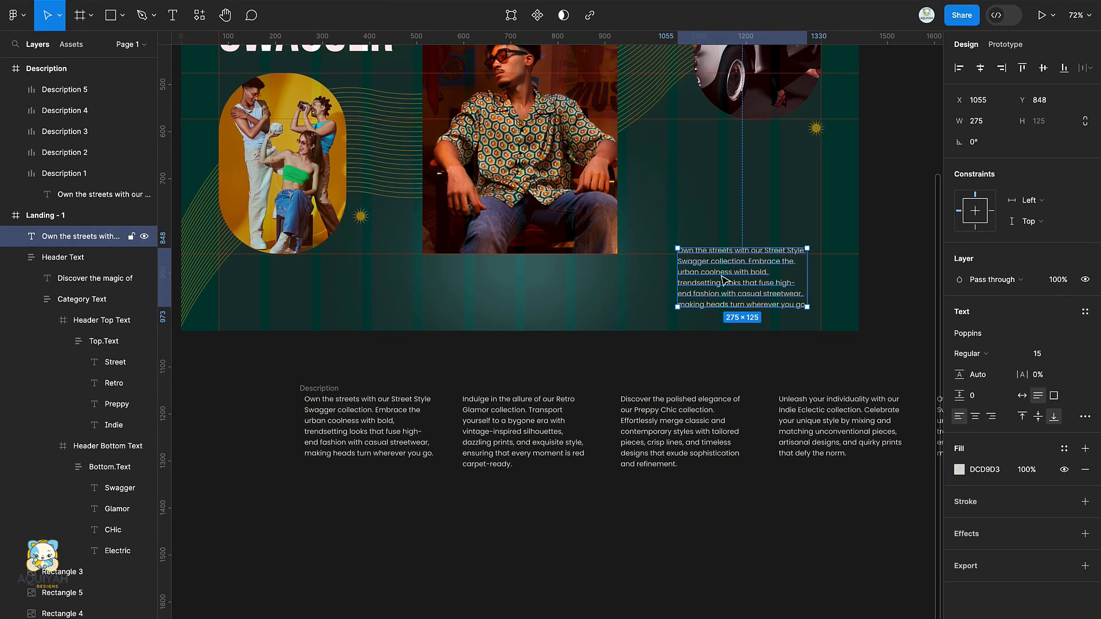
Move the description up so it ends at the lower guide and wrap it in an auto layout frame named Des 1.
drag(724, 280, 726, 224)
key(shift+a)
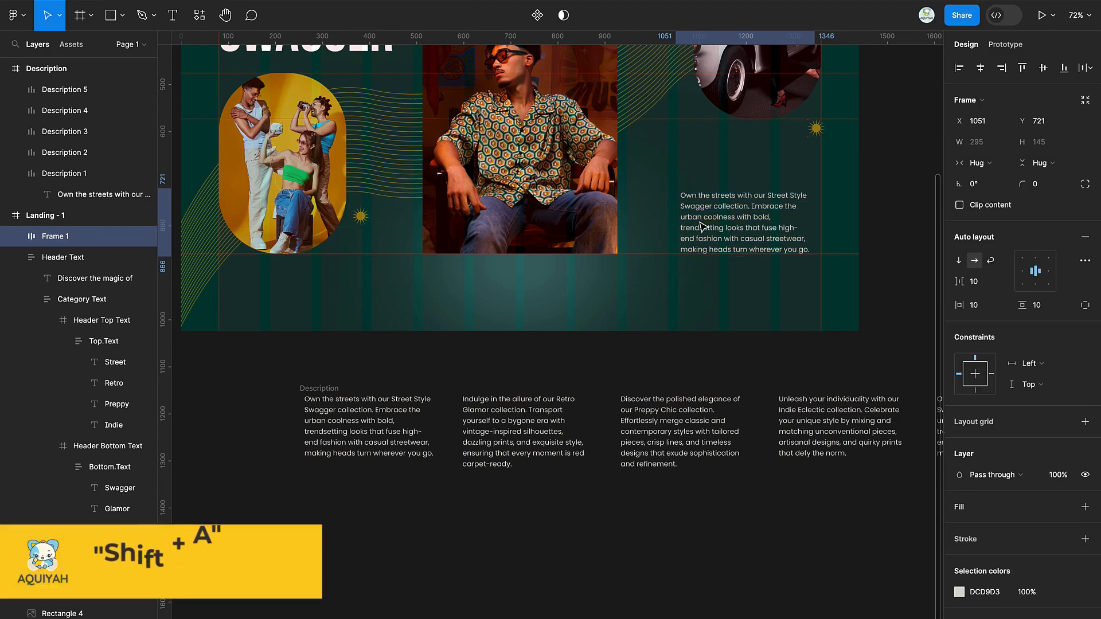
double_click(62, 236)
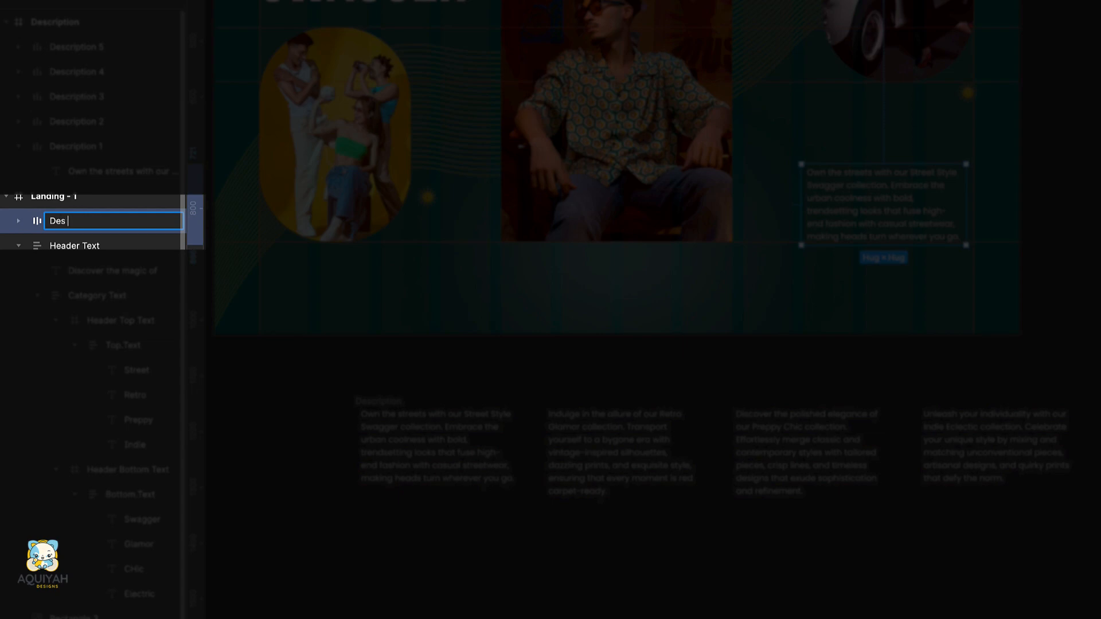
key(Return)
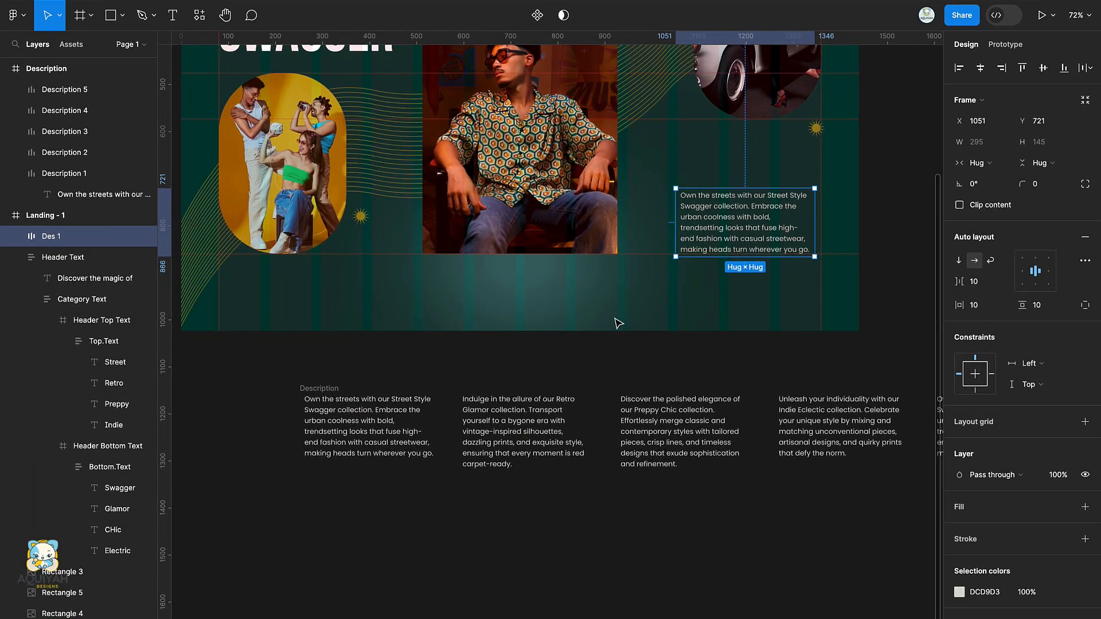
Duplicate the Des 1 frame and hide the original.
key(ctrl+d)
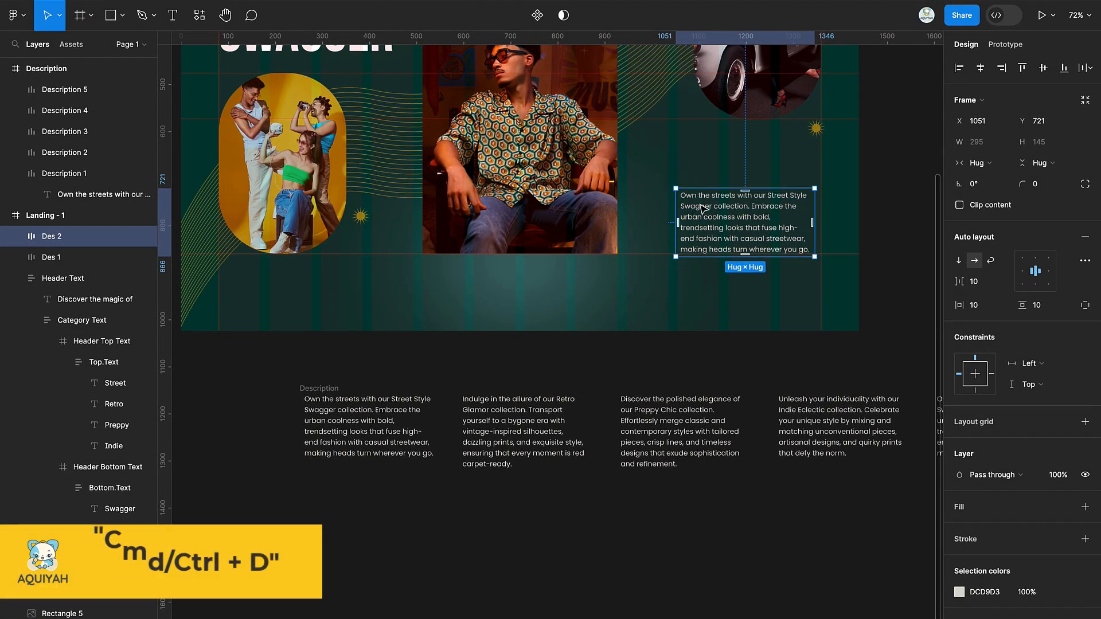
click(144, 257)
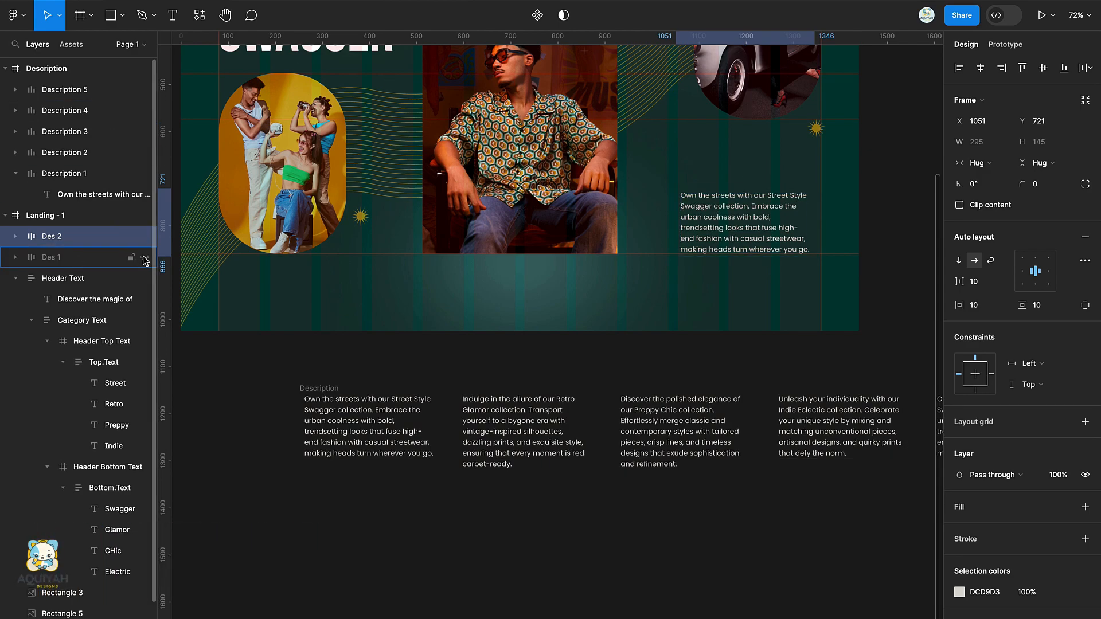
Replace the text in Des 2 with the Retro Glamor description copied from Description 2.
click(518, 401)
double_click(517, 396)
key(ctrl+c)
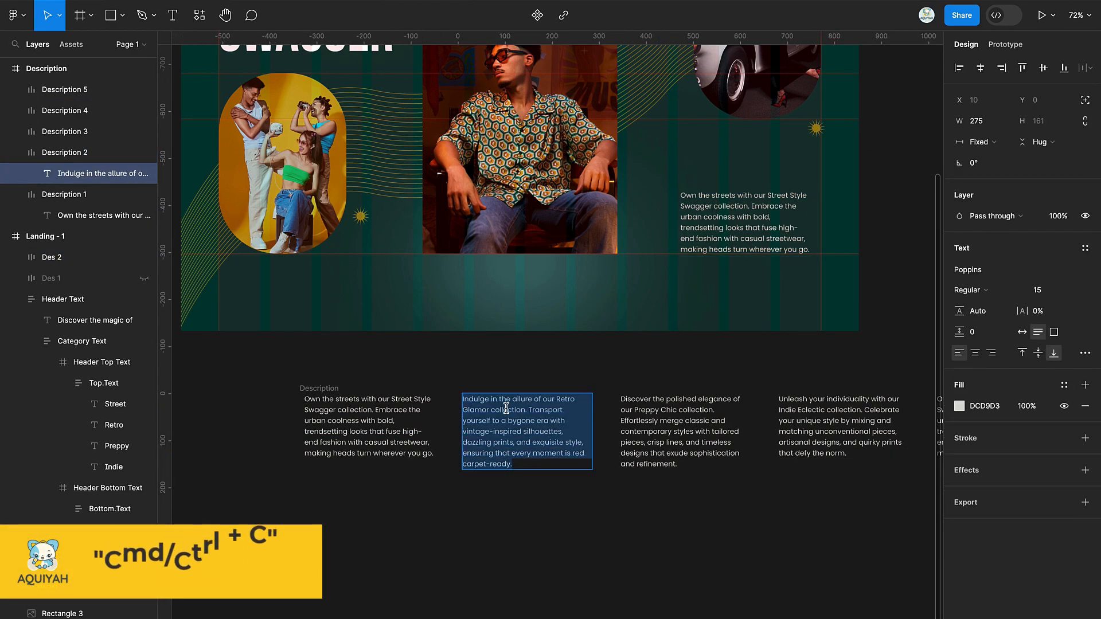
click(726, 228)
double_click(726, 228)
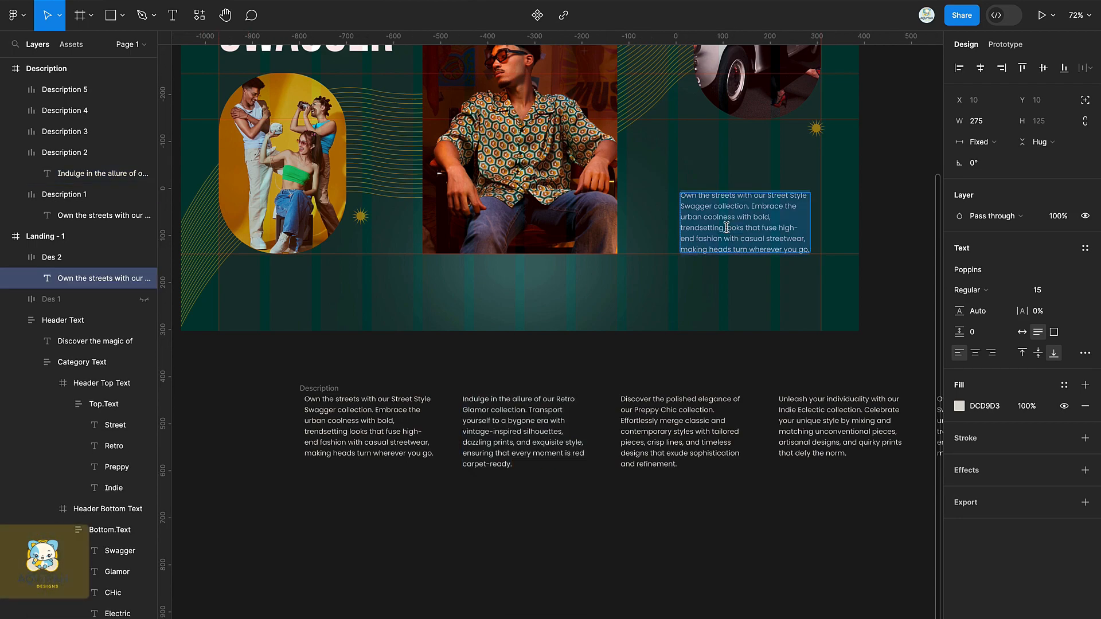
key(ctrl+v)
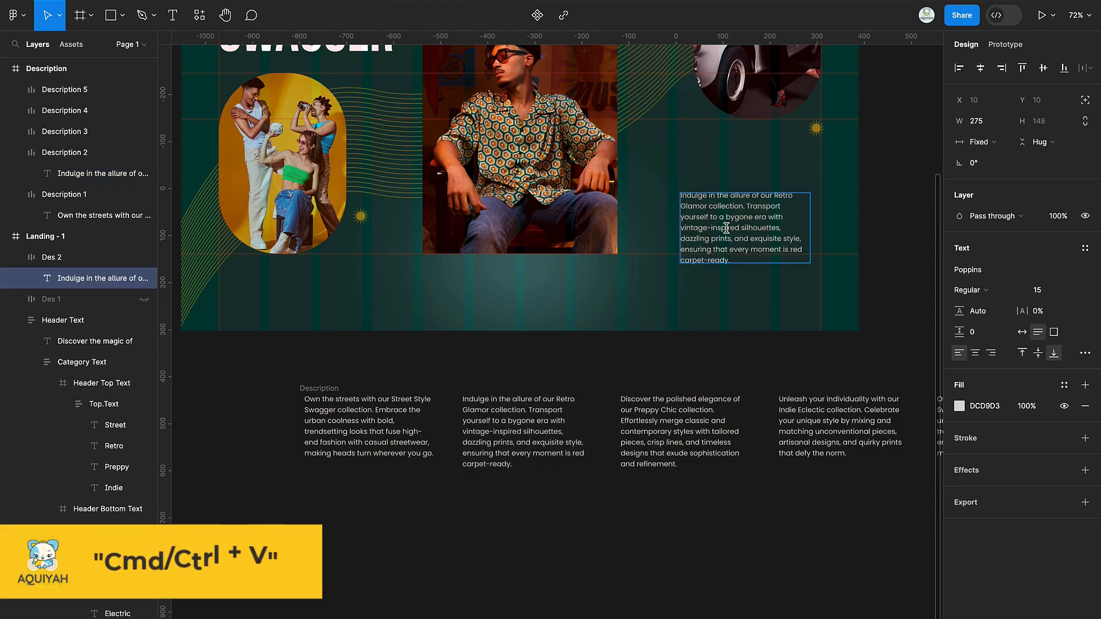
Set Des 2's content alignment to bottom left and move the frame up so its bottom edge lines up with Des 1.
key(Escape)
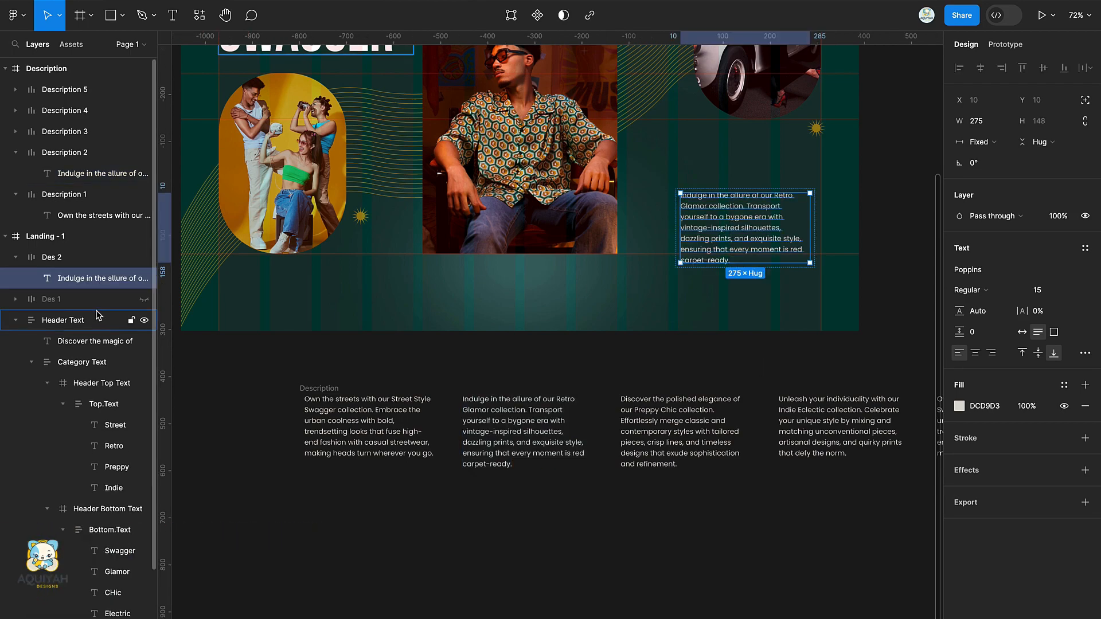
click(50, 264)
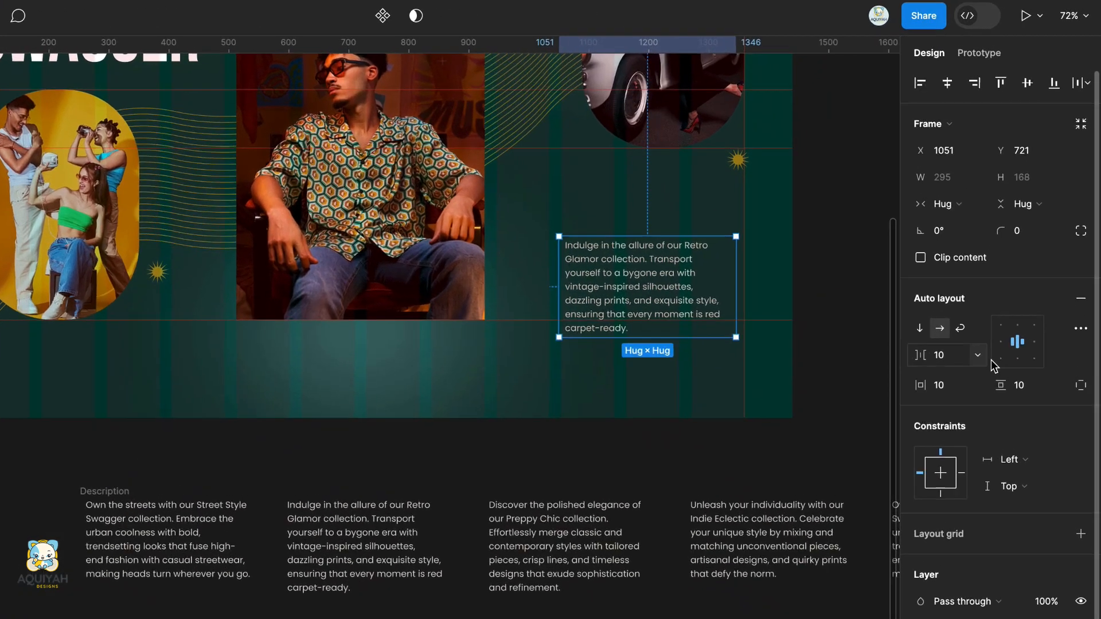
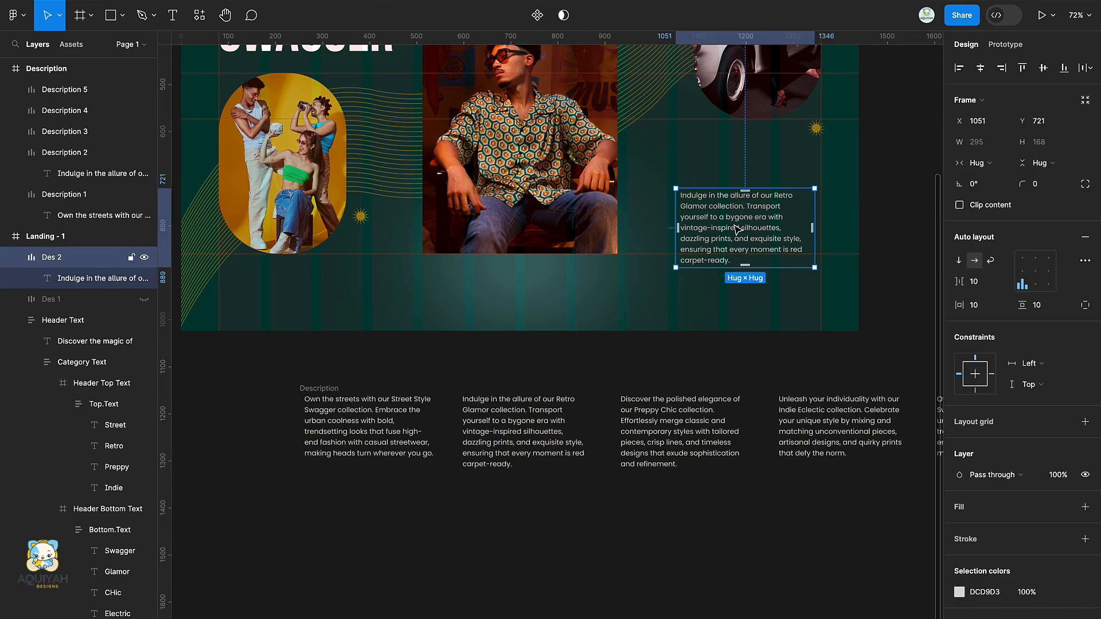
drag(736, 229, 736, 220)
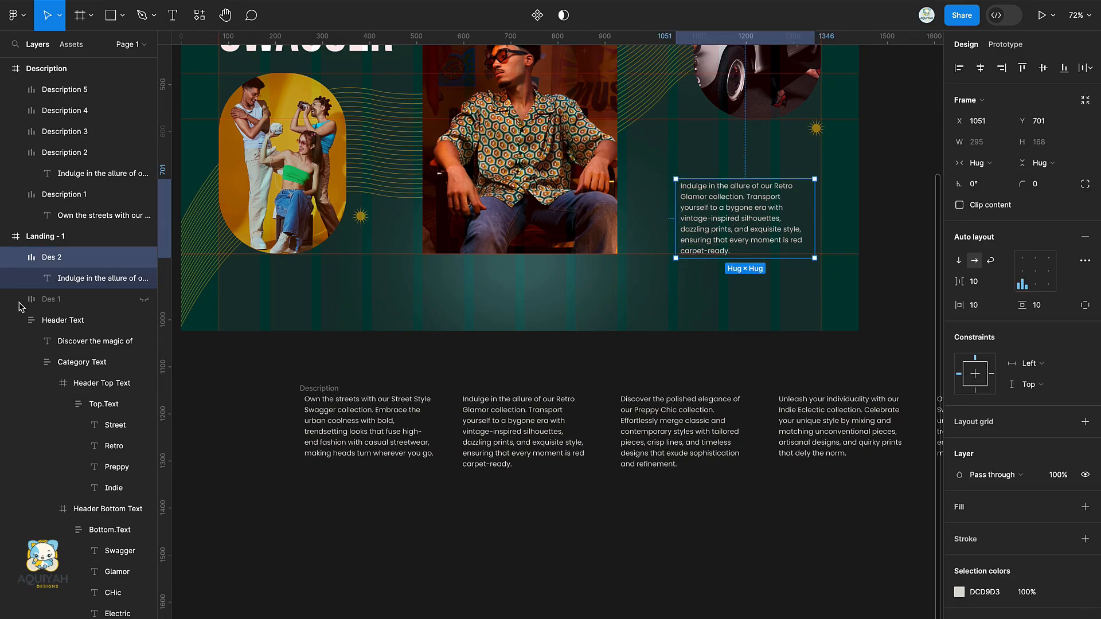
click(59, 301)
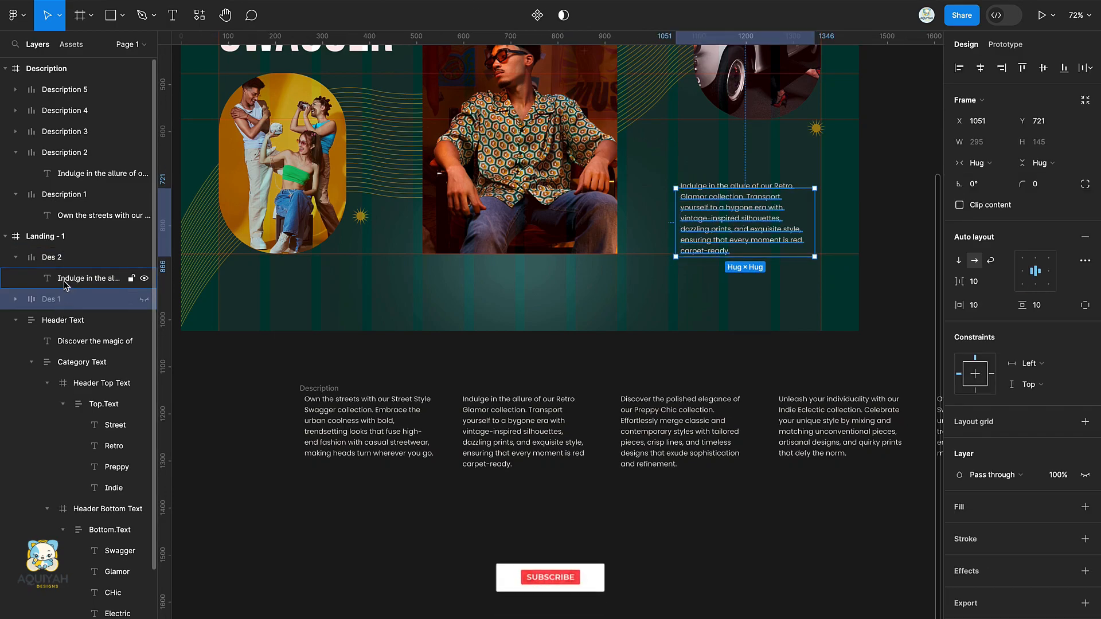
shift+click(63, 259)
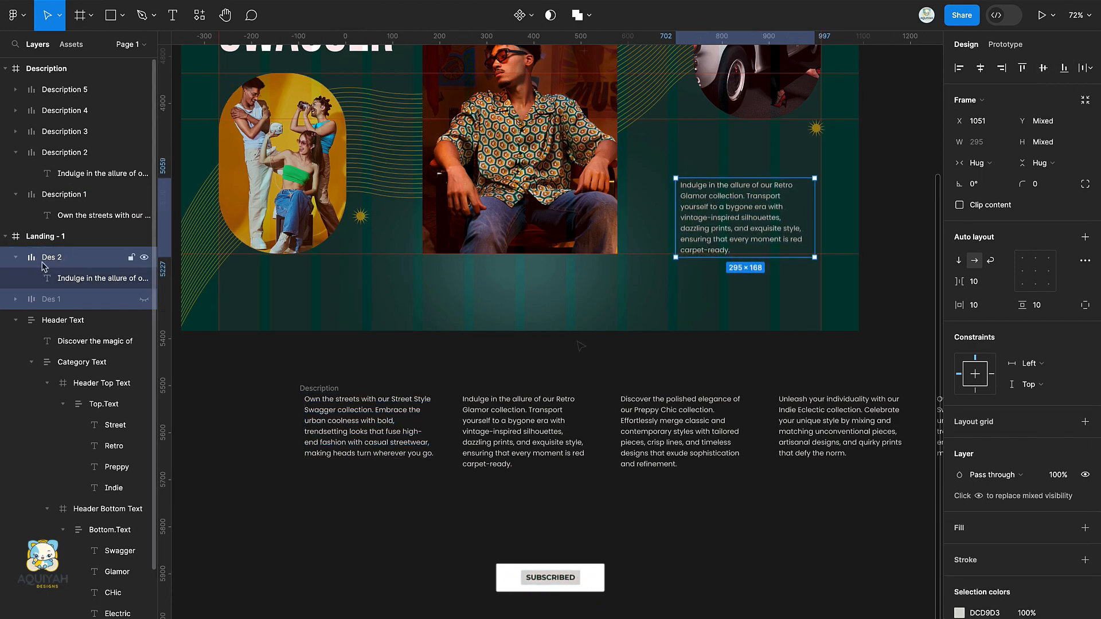
Duplicate Des 2, keeping the original hidden, and replace the copy's text with the Preppy Chic description from Description 3.
key(ctrl+d)
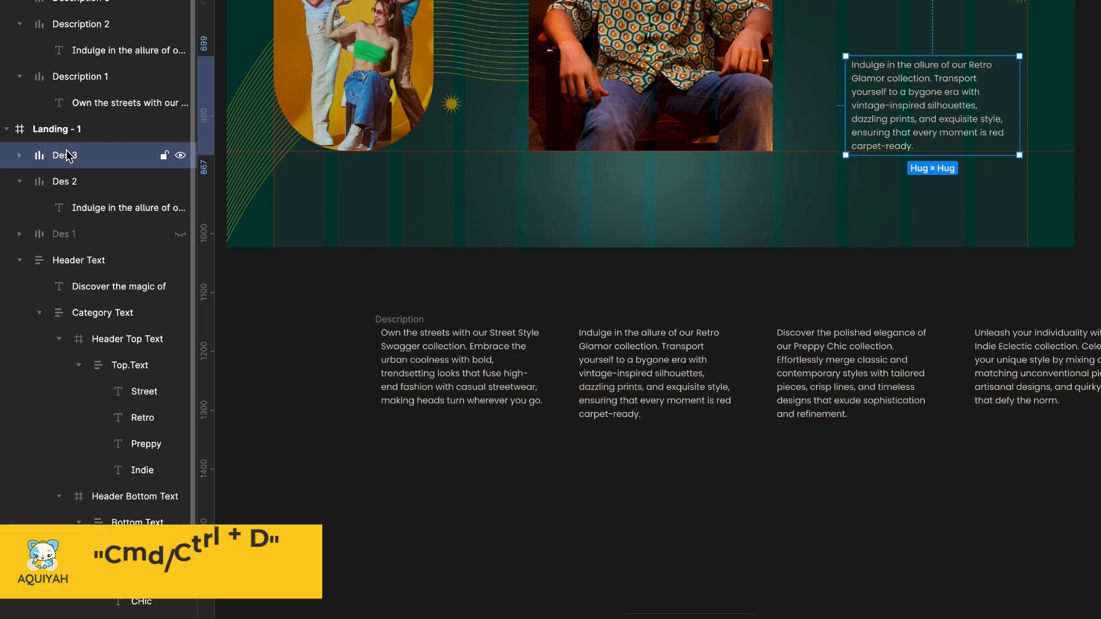
click(181, 183)
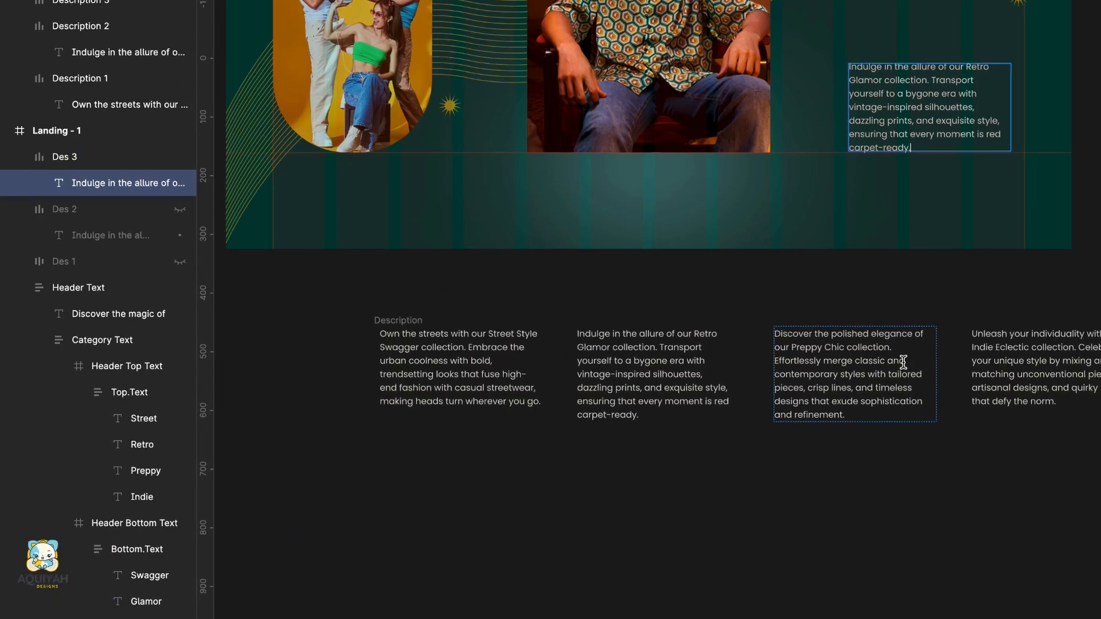
double_click(838, 386)
key(ctrl+c)
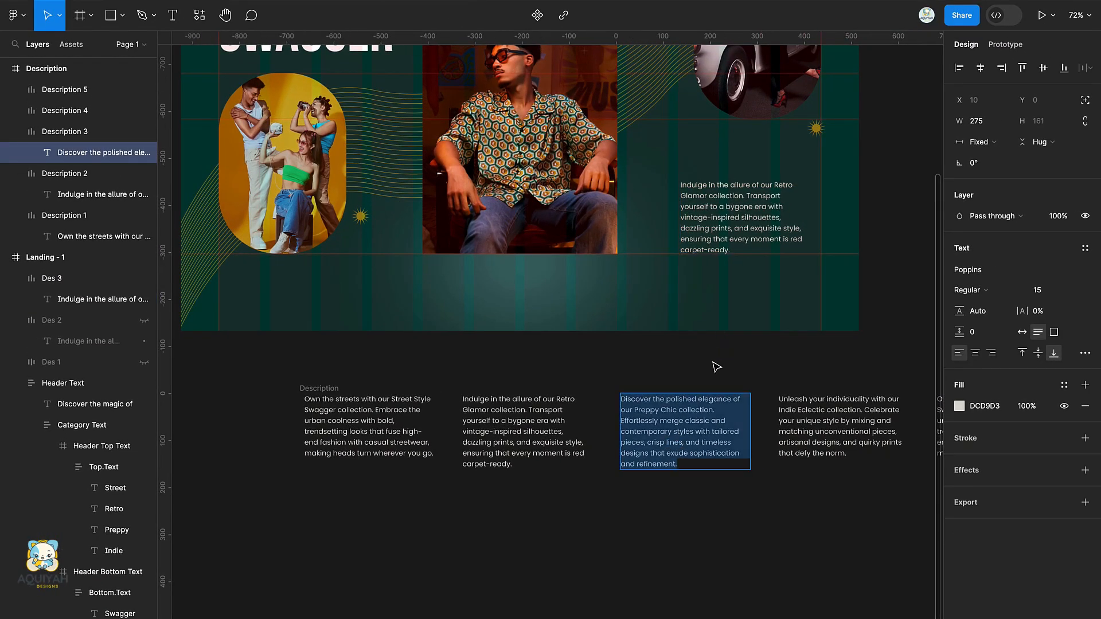
key(Escape)
double_click(704, 209)
double_click(703, 207)
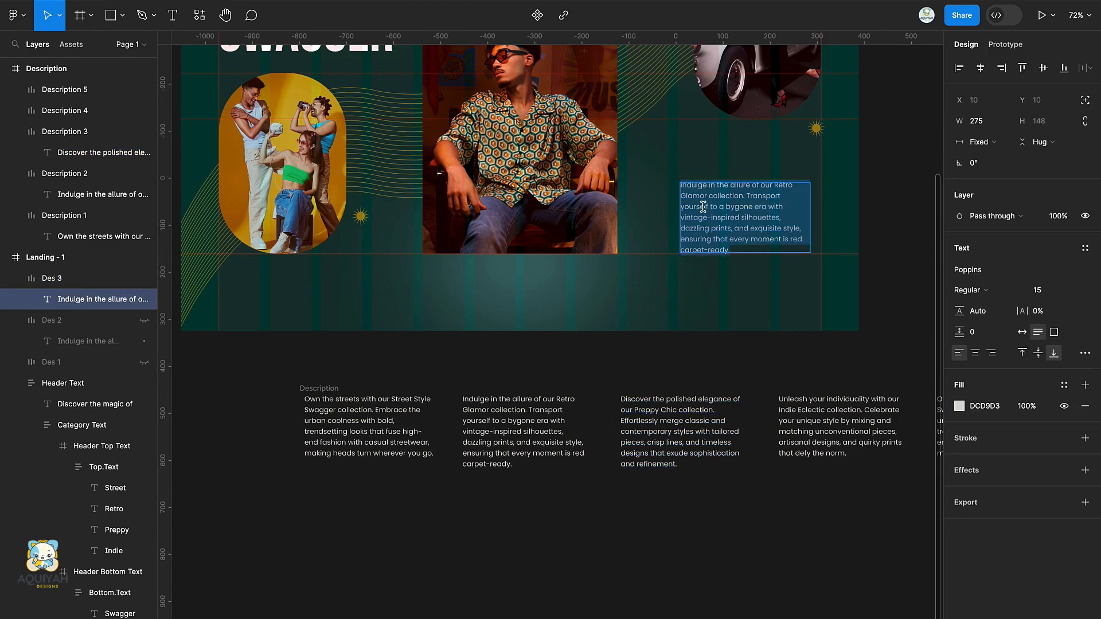
key(ctrl+v)
key(Escape)
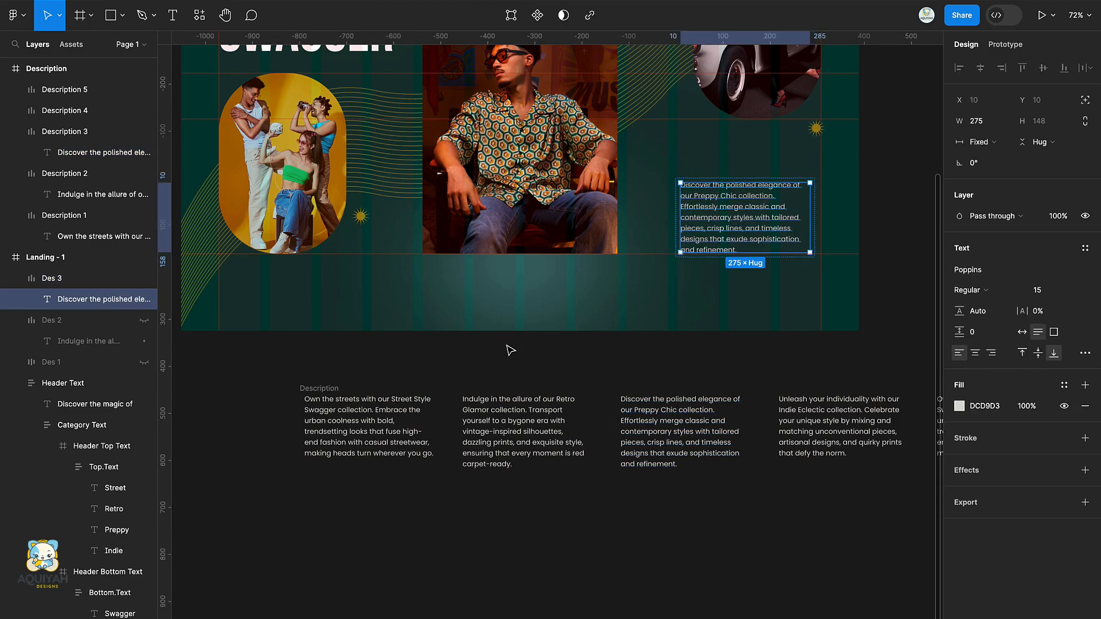
Duplicate the Des 3 frame and hide the original.
click(49, 281)
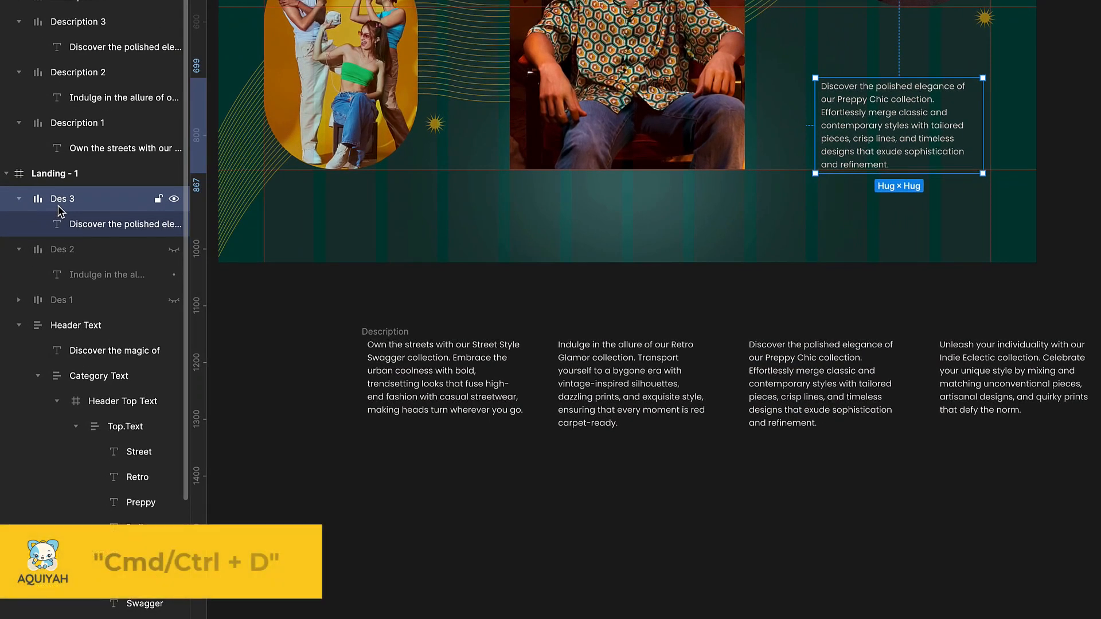
key(ctrl+d)
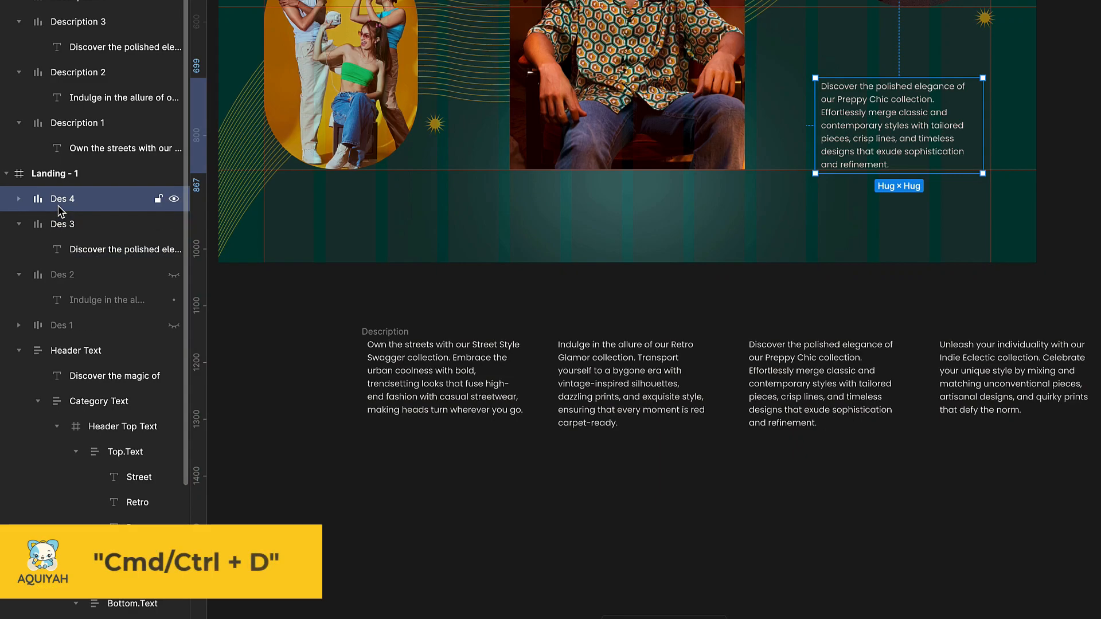
click(19, 227)
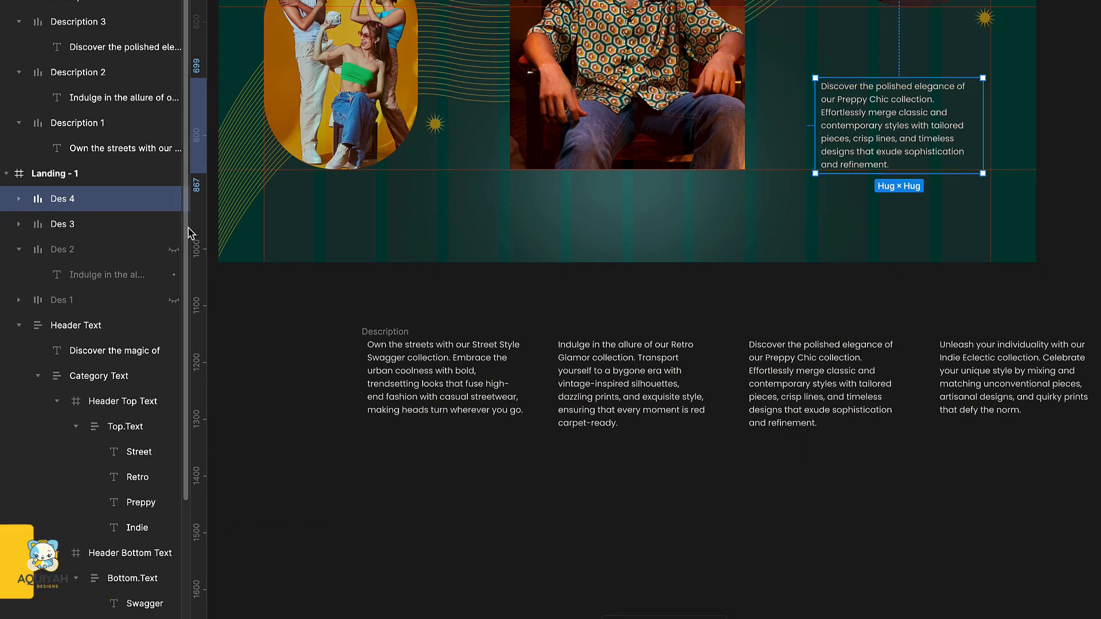
click(174, 224)
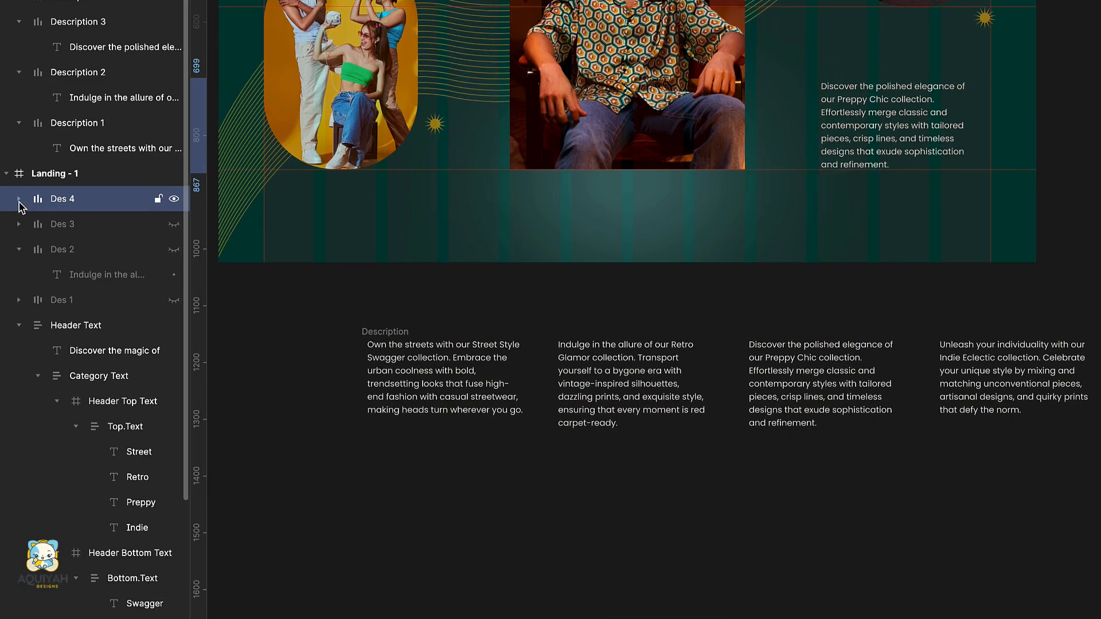
Replace the text in Des 4 with the Indie Eclectic description copied from Description 4.
click(19, 198)
click(103, 223)
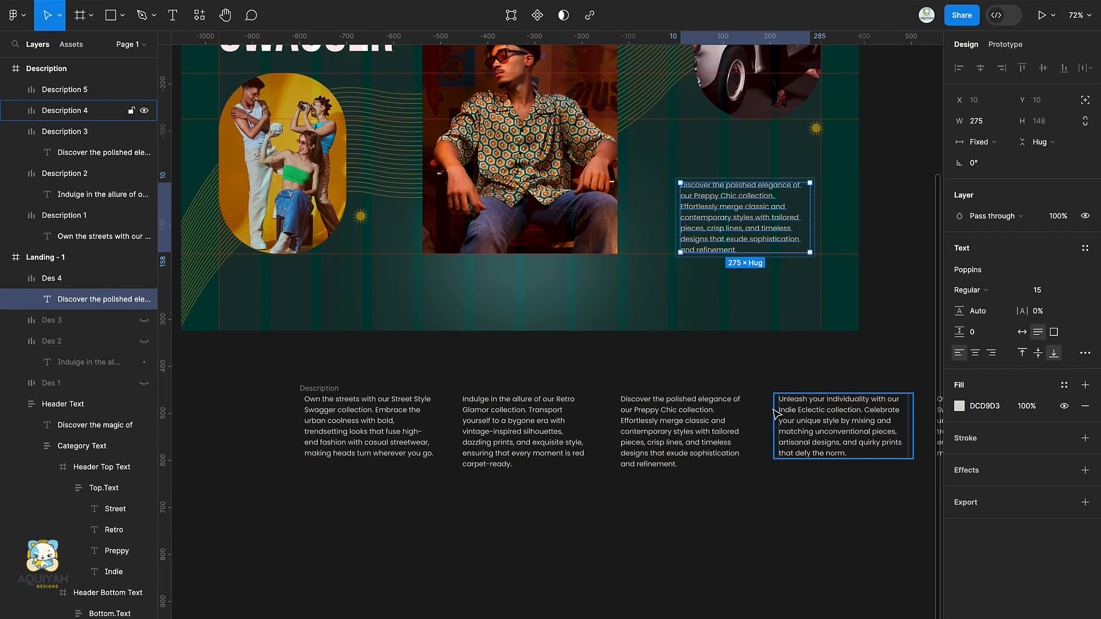
scroll(775, 412, right, 5)
click(711, 440)
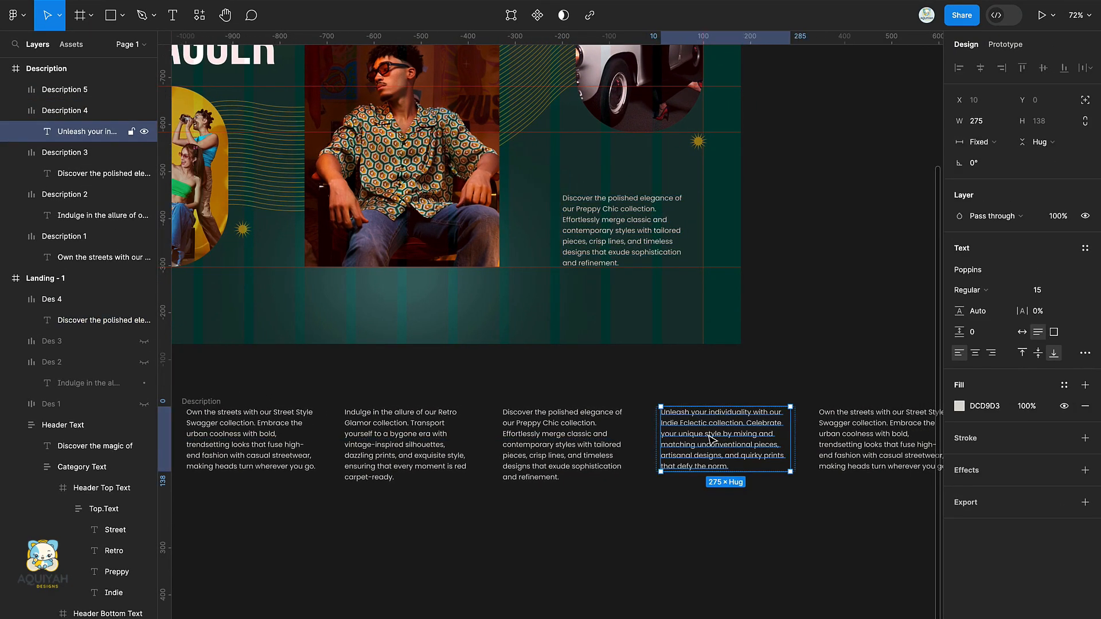
double_click(709, 438)
key(ctrl+c)
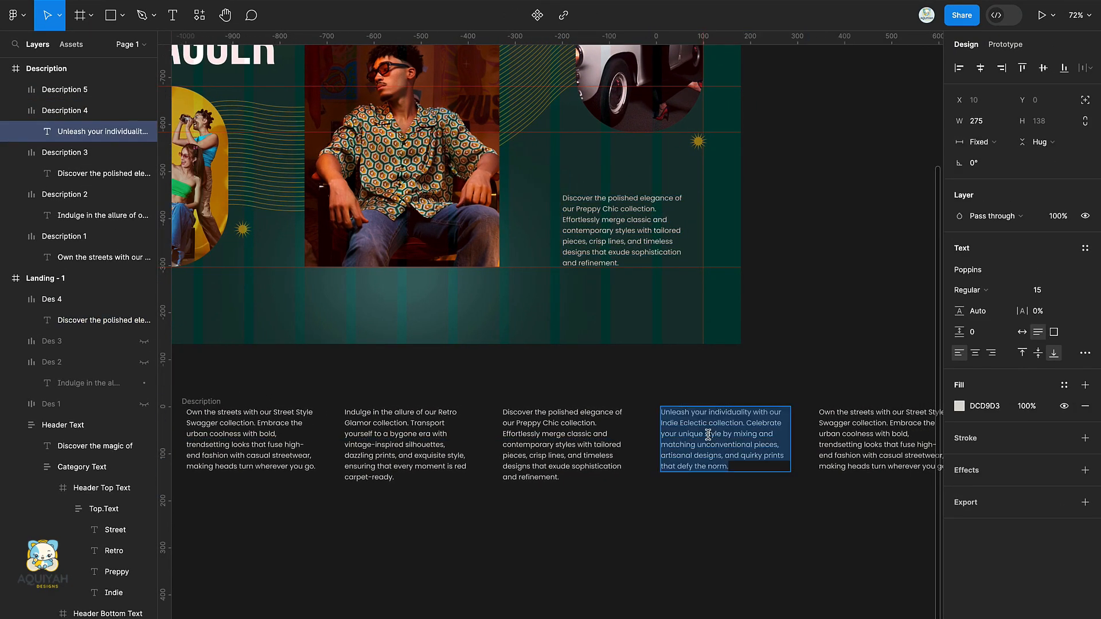
click(588, 221)
double_click(588, 221)
key(ctrl+v)
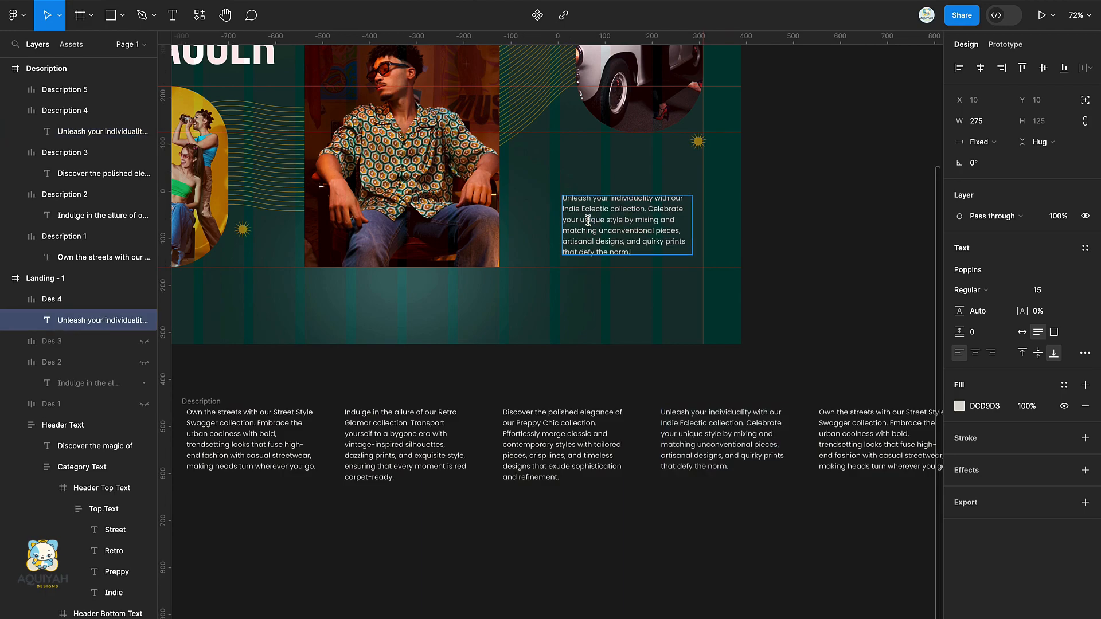
key(Escape)
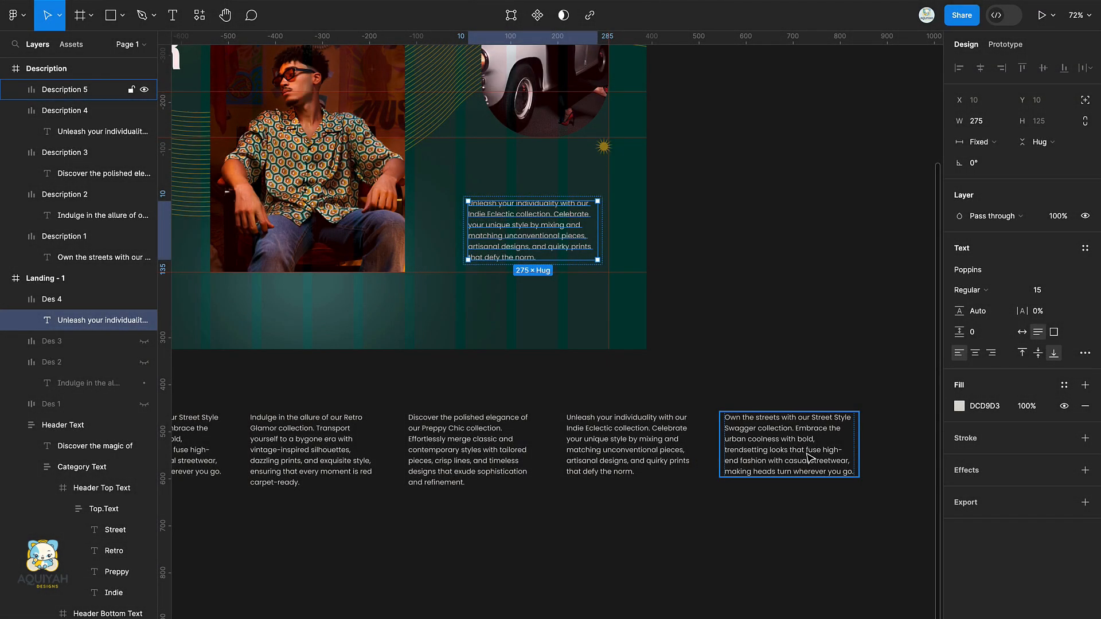
Copy the Street Style Swagger text from Description 5.
double_click(808, 457)
key(ctrl+c)
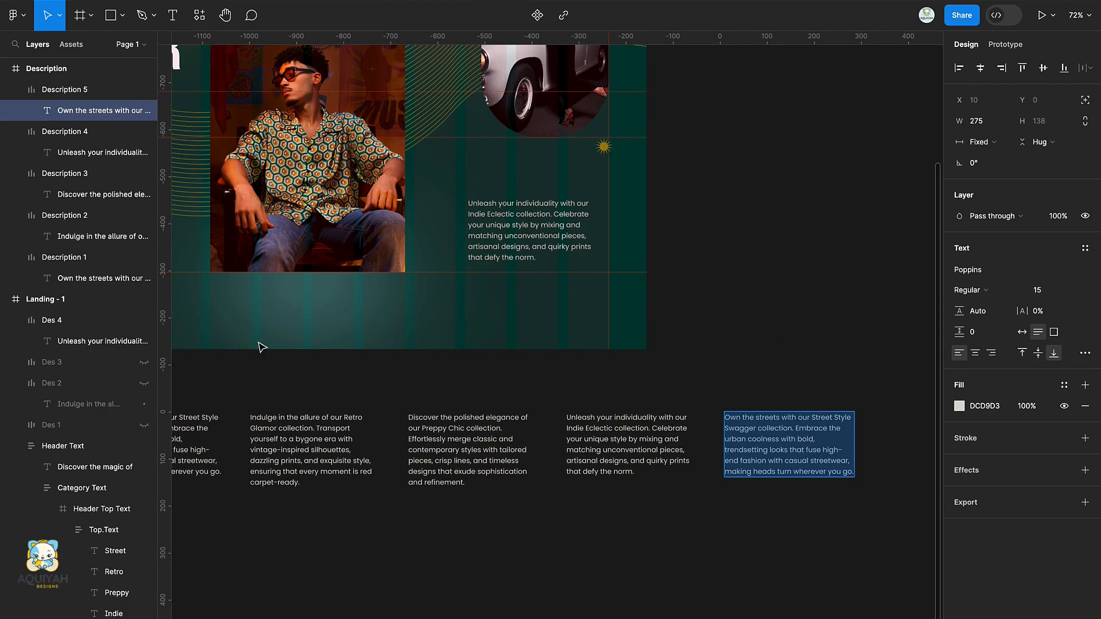
click(559, 245)
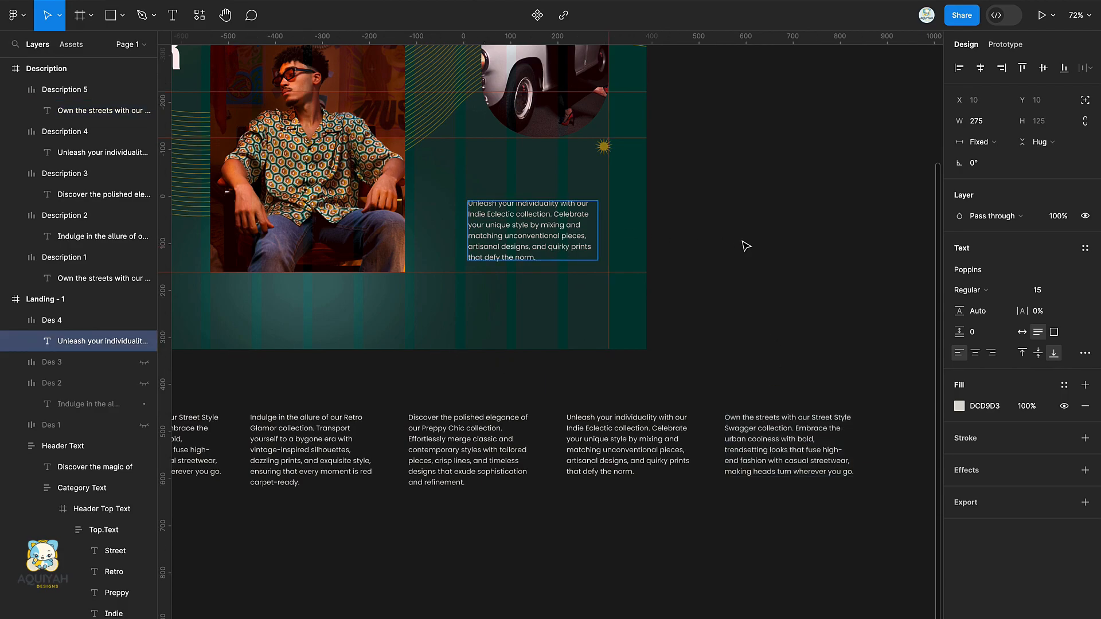
Duplicate the Des 4 frame and hide the original.
click(103, 320)
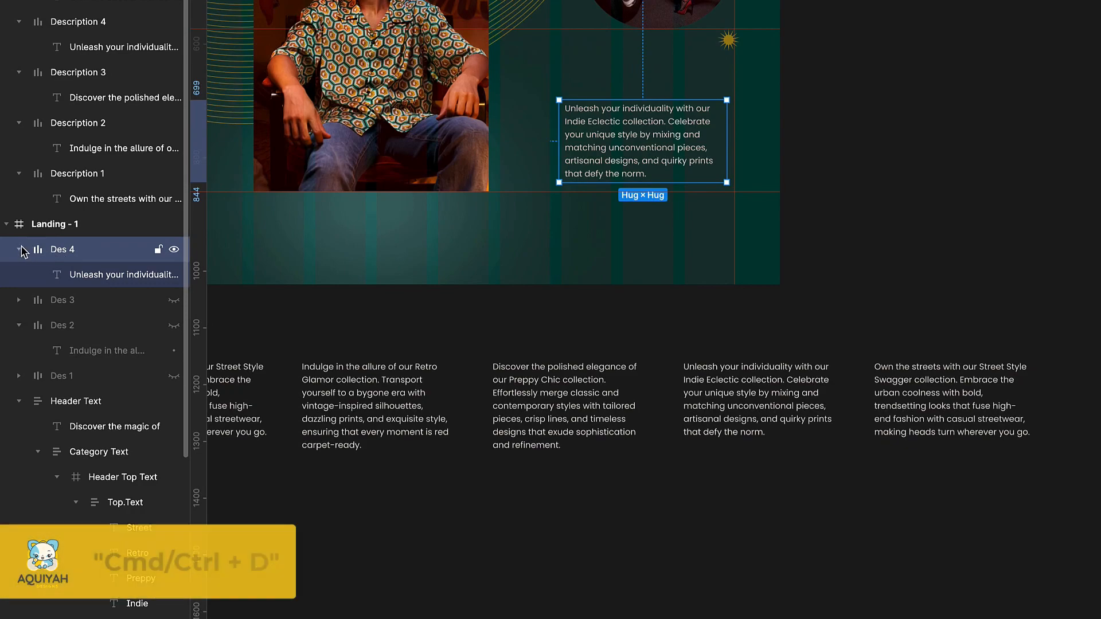
key(ctrl+d)
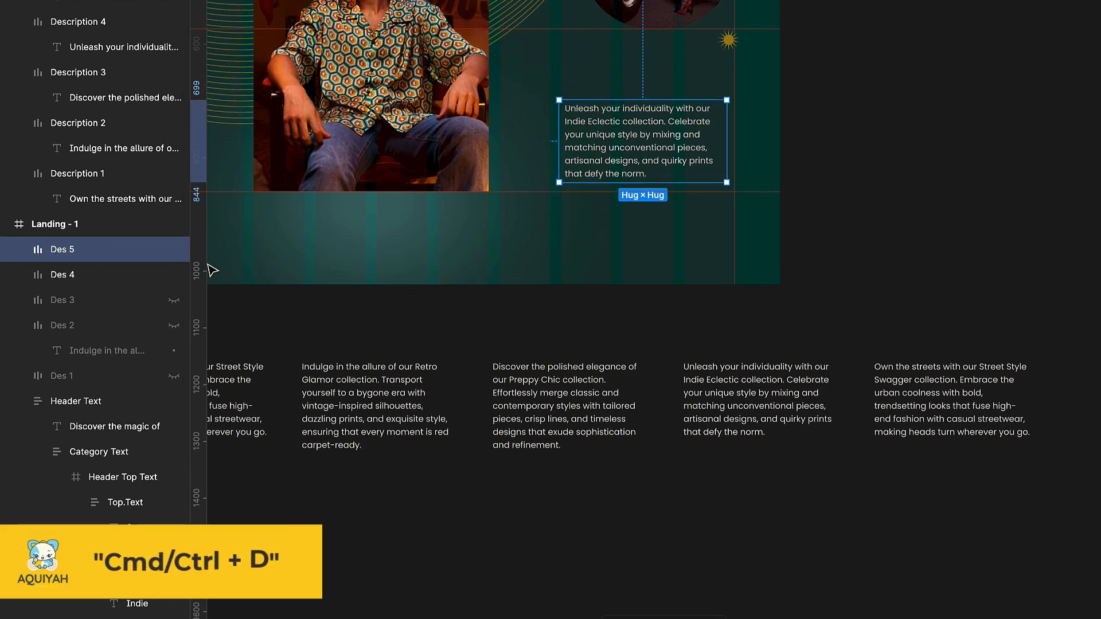
click(174, 250)
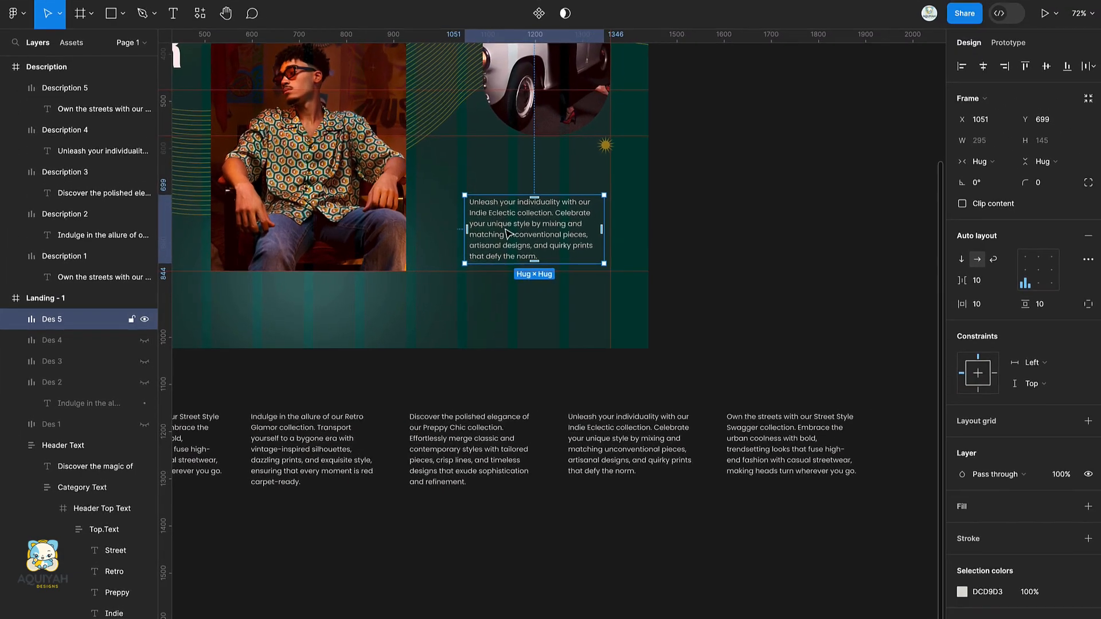
Replace the text in Des 5 with the copied Street Style Swagger description and collapse the frame's layers.
double_click(504, 229)
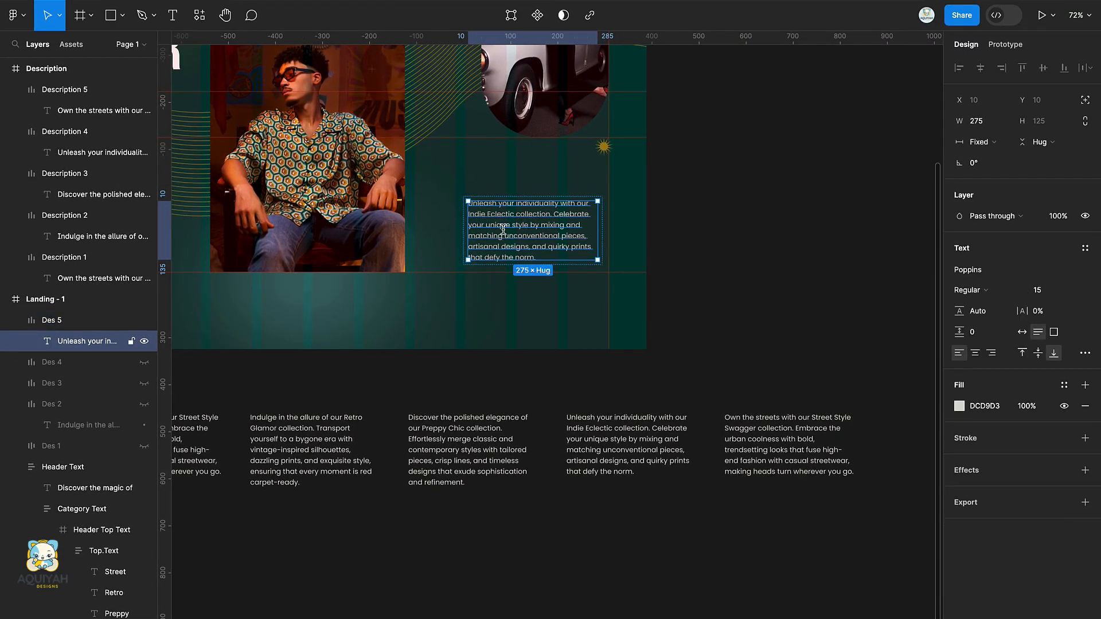
key(Return)
key(ctrl+v)
key(Escape)
click(16, 320)
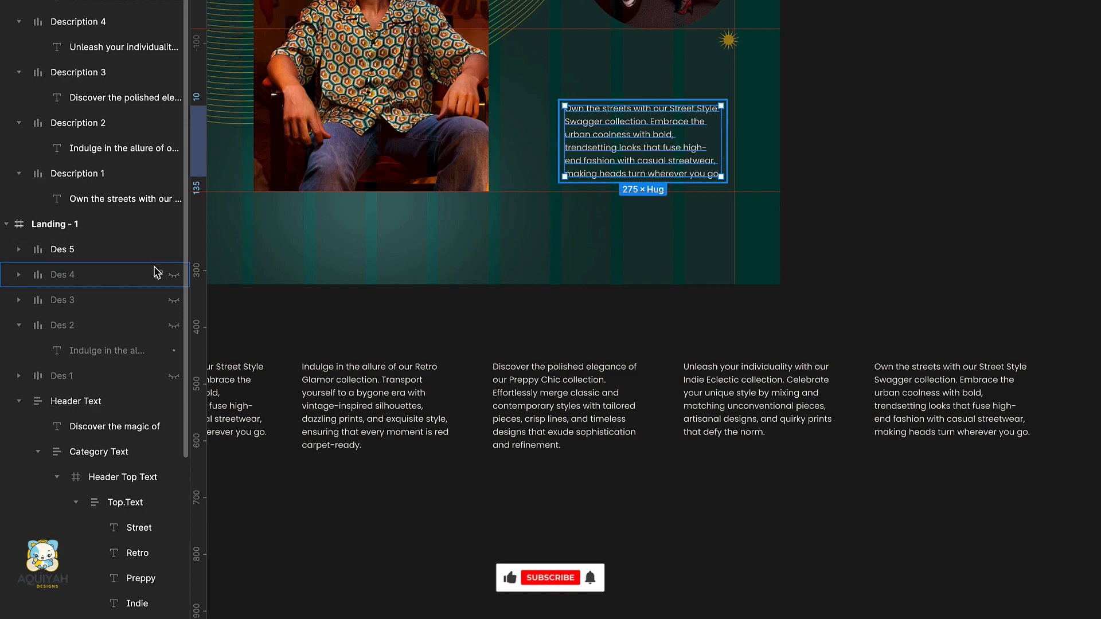
Make the hidden frames Des 4, Des 3, Des 2 and Des 1 visible again.
click(174, 275)
click(174, 300)
click(174, 325)
click(173, 376)
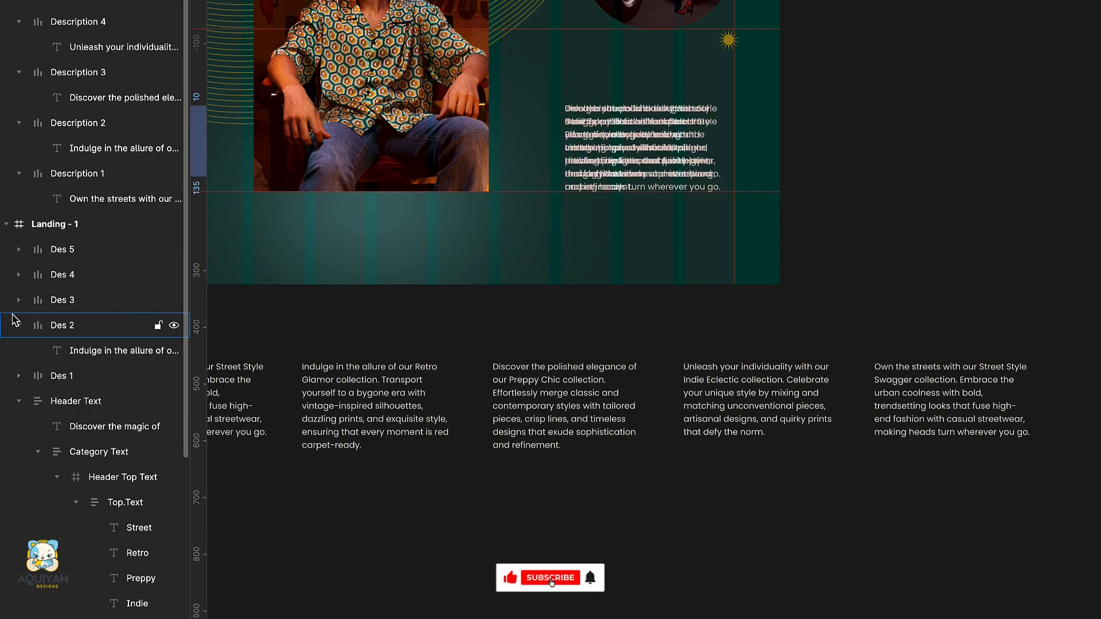
Select all the frames from Des 1 to Des 5 and align their bottom edges.
click(16, 320)
click(62, 350)
shift+click(62, 325)
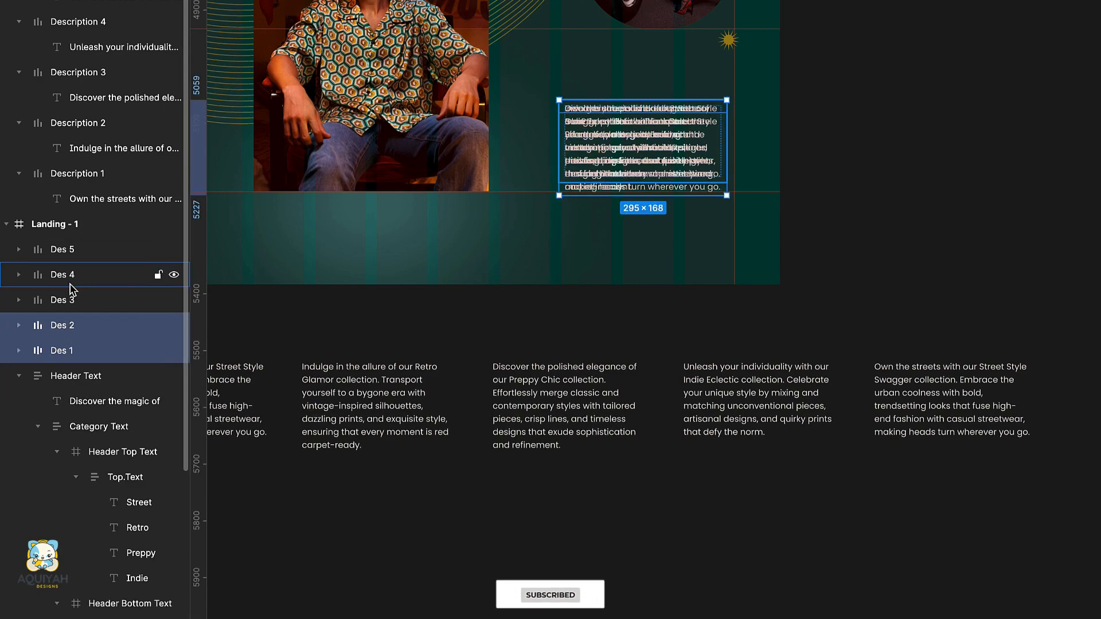
shift+click(68, 281)
shift+click(67, 249)
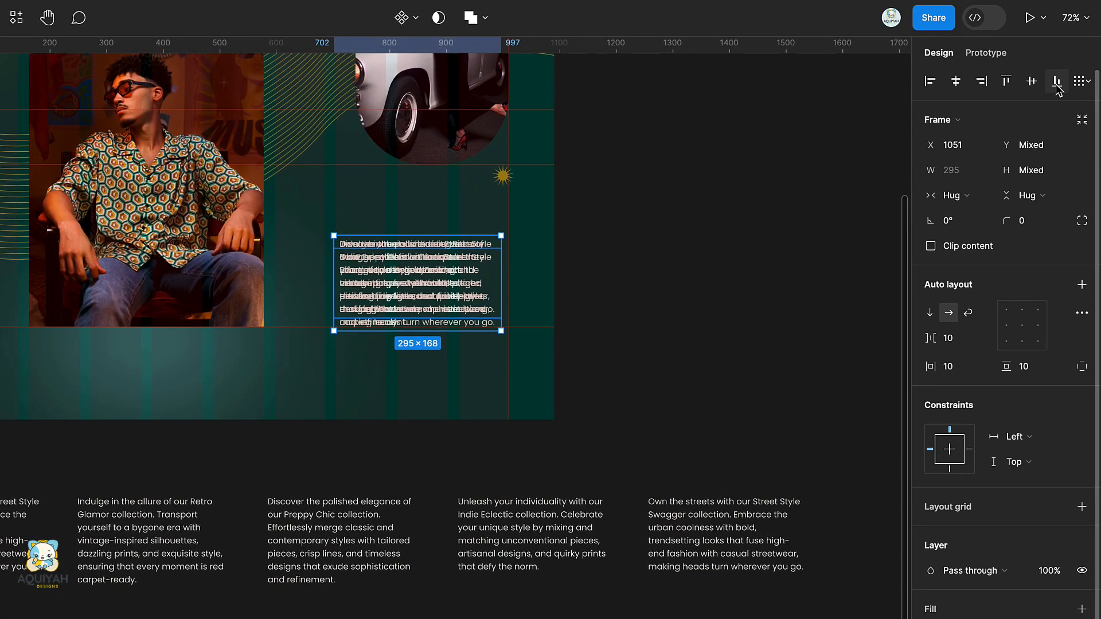
click(1064, 68)
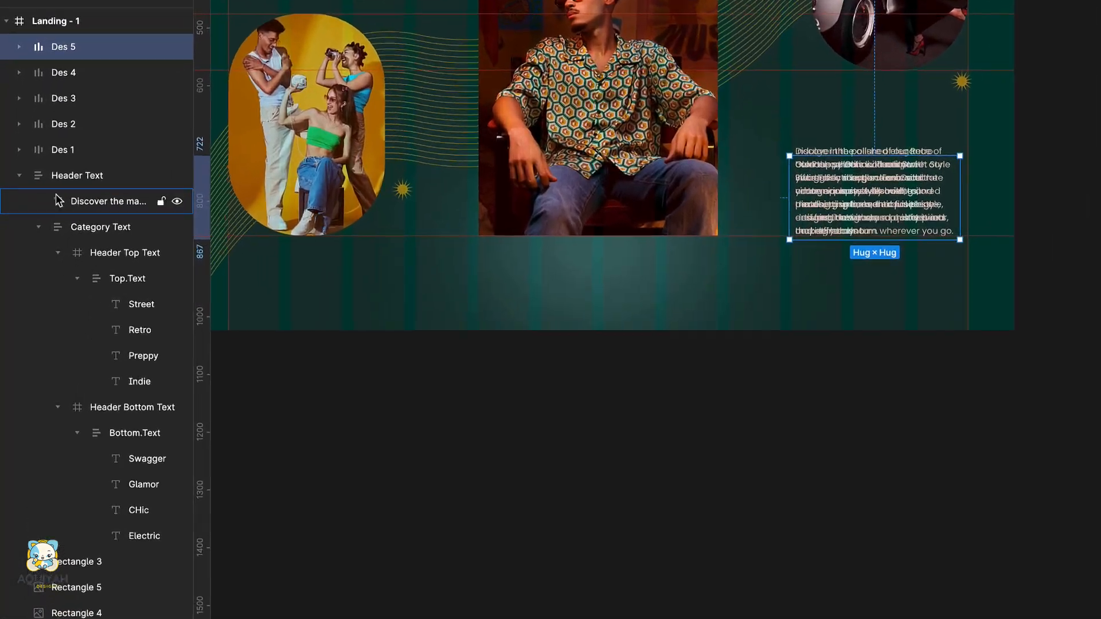
Wrap the frames from Des 1 to Des 5 in a new frame and name it Description.
click(20, 195)
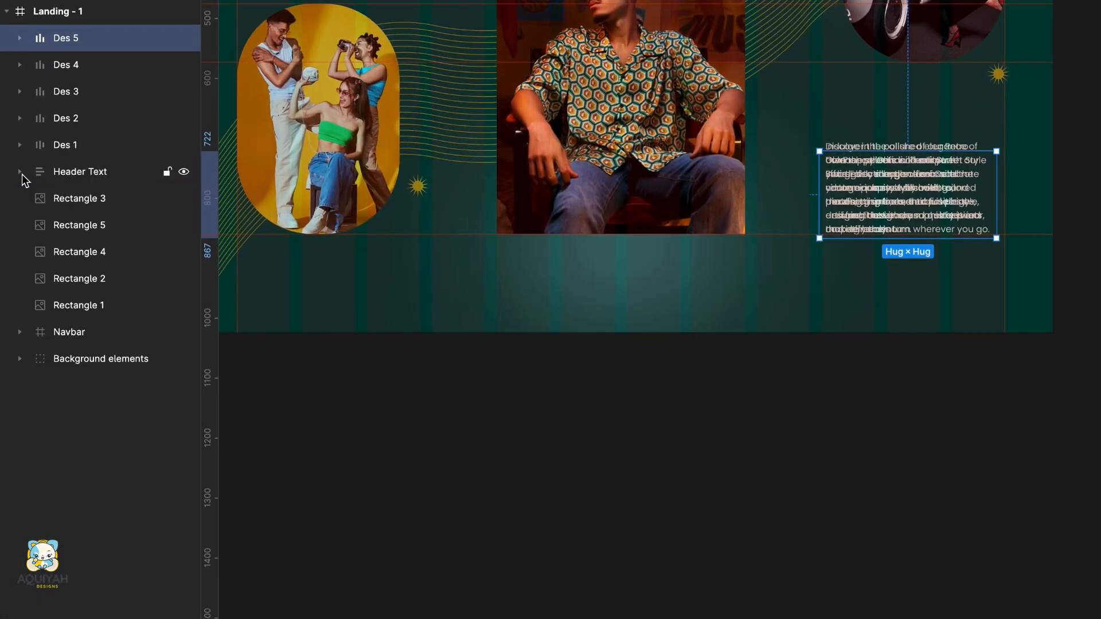
click(63, 145)
shift+click(64, 83)
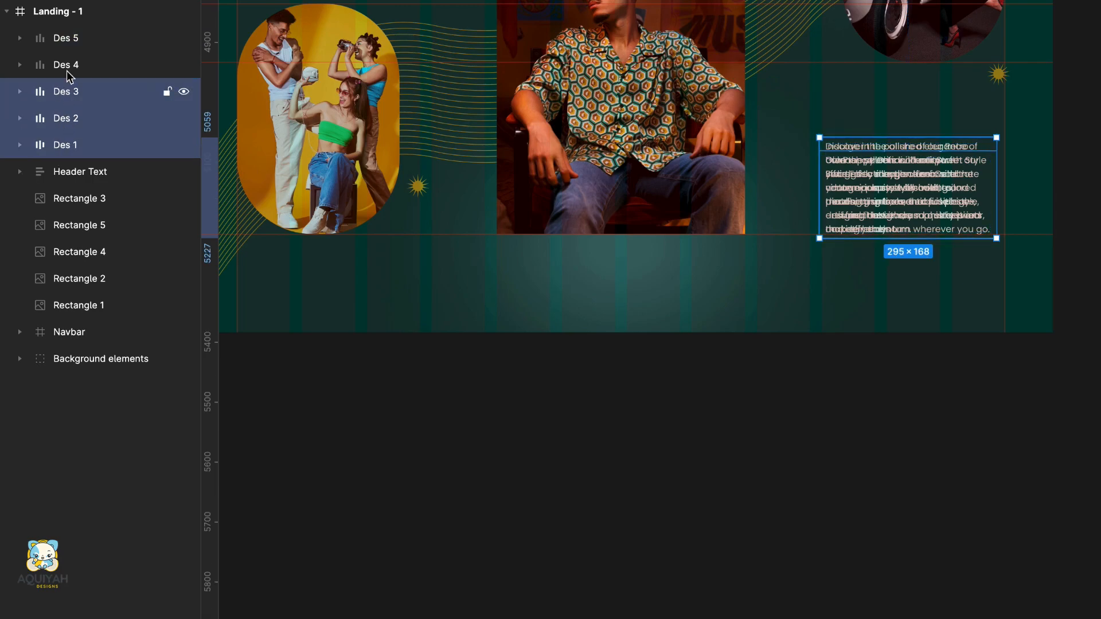
shift+click(69, 45)
key(ctrl+alt+g)
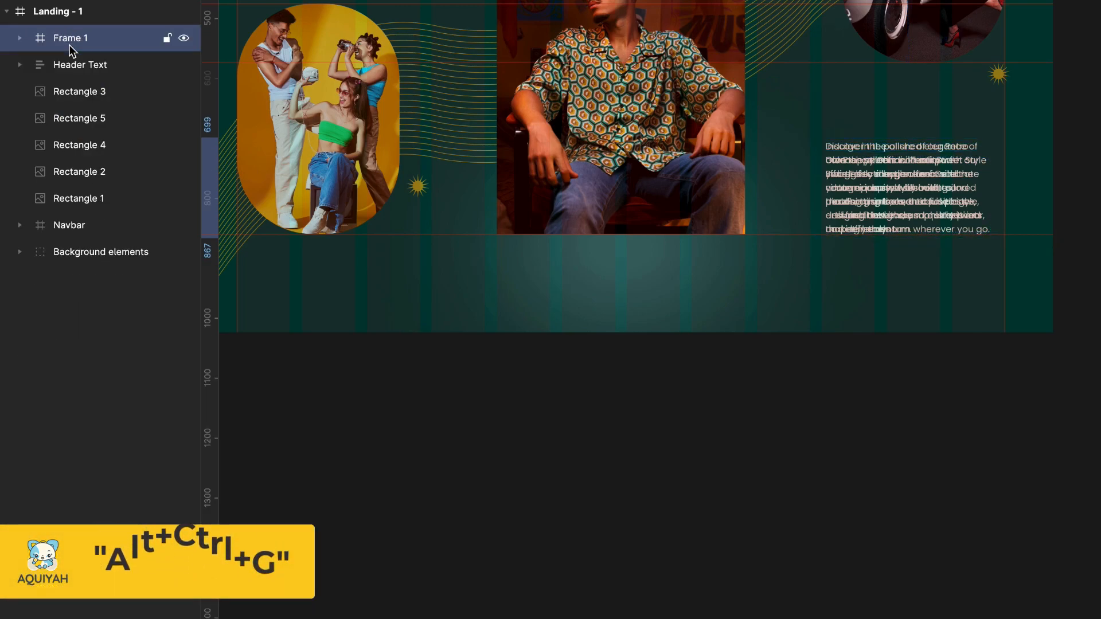
double_click(77, 39)
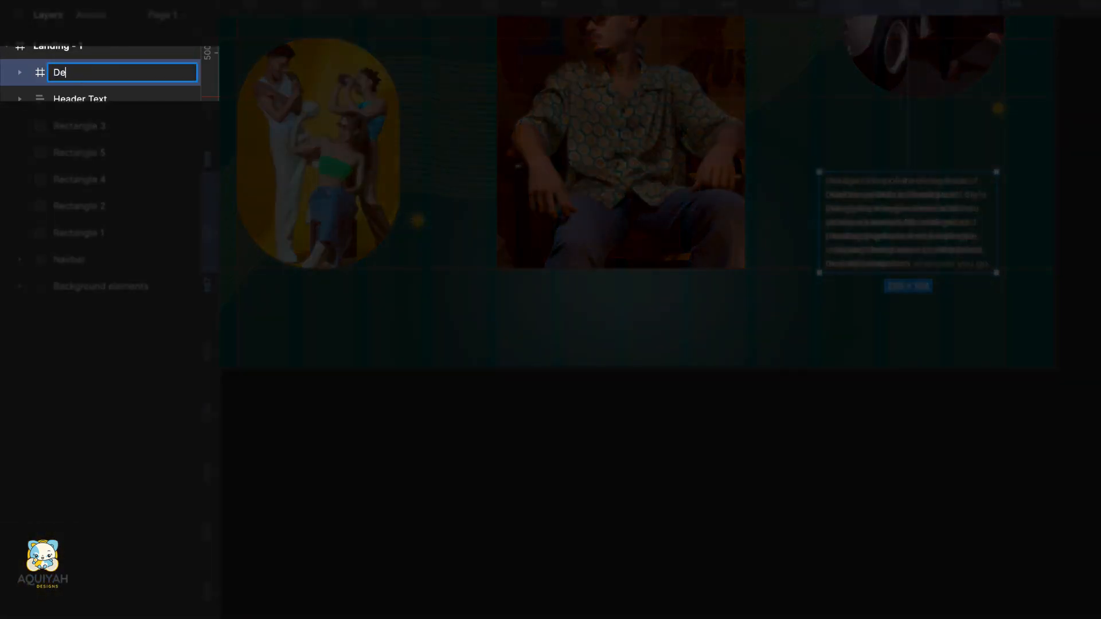
text(Description)
key(Return)
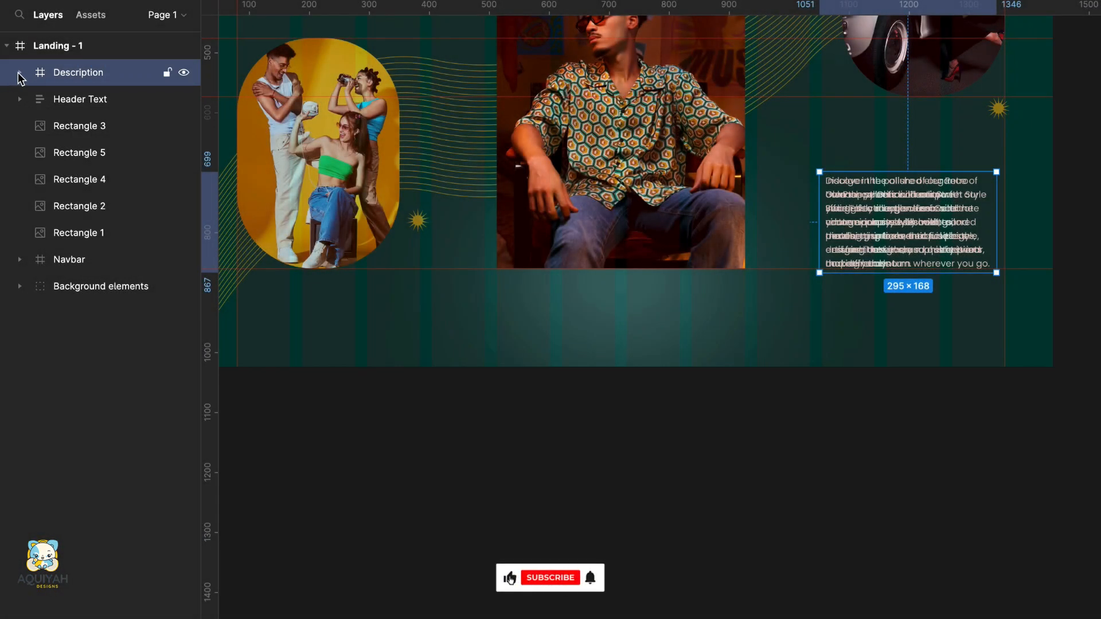
Move Des 2 to Des 5 inside the Description frame to X 60 and set their opacity to 0%.
click(19, 74)
click(83, 179)
shift+click(83, 151)
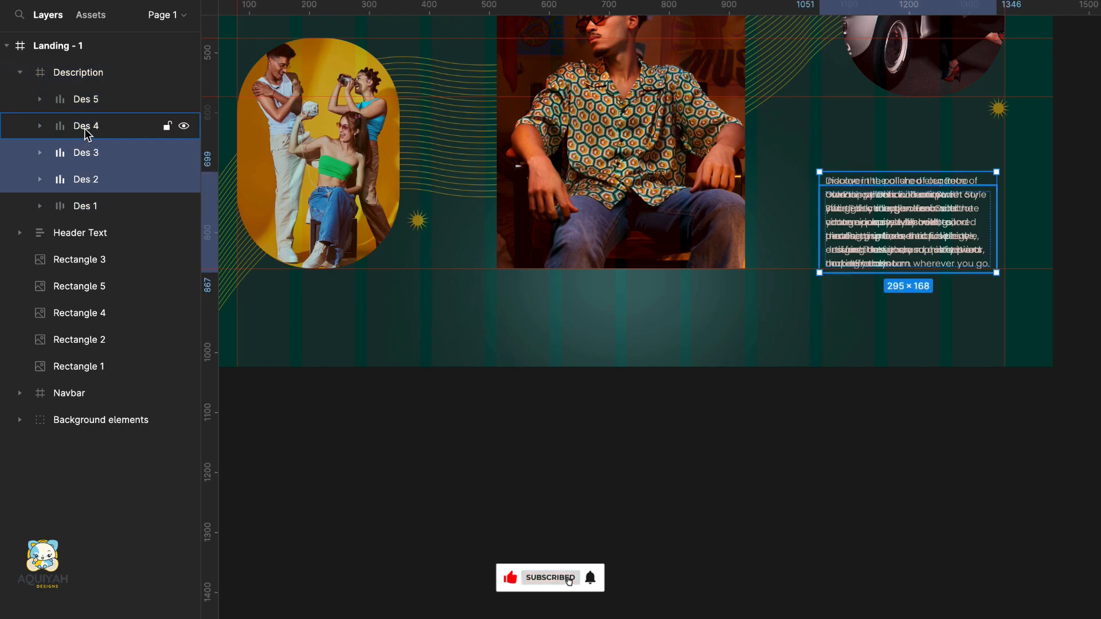
shift+click(84, 127)
shift+click(86, 100)
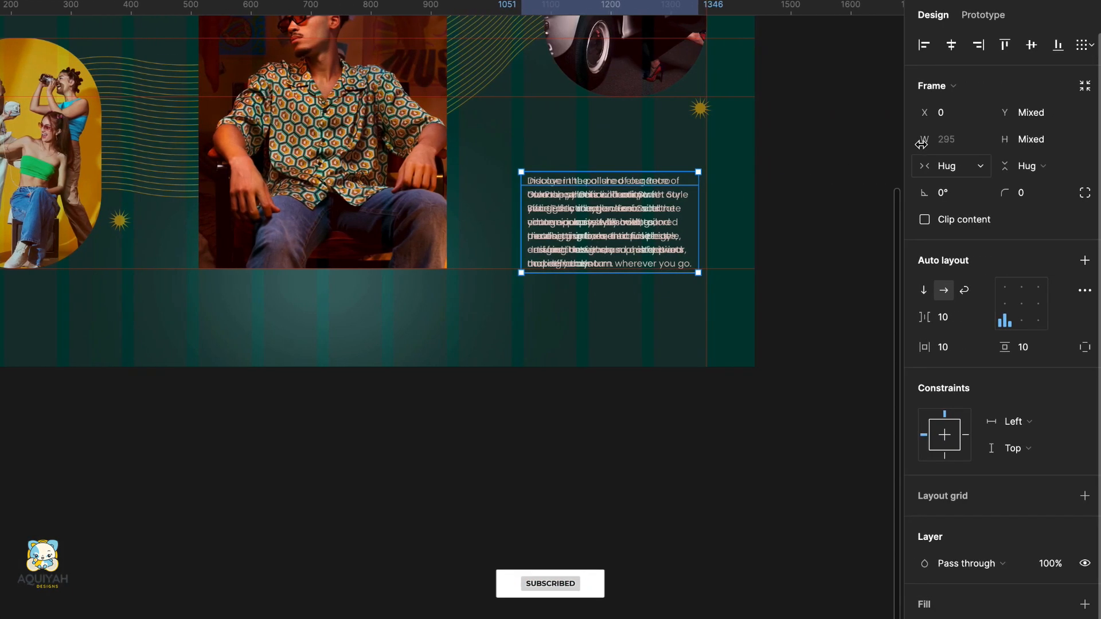
click(951, 113)
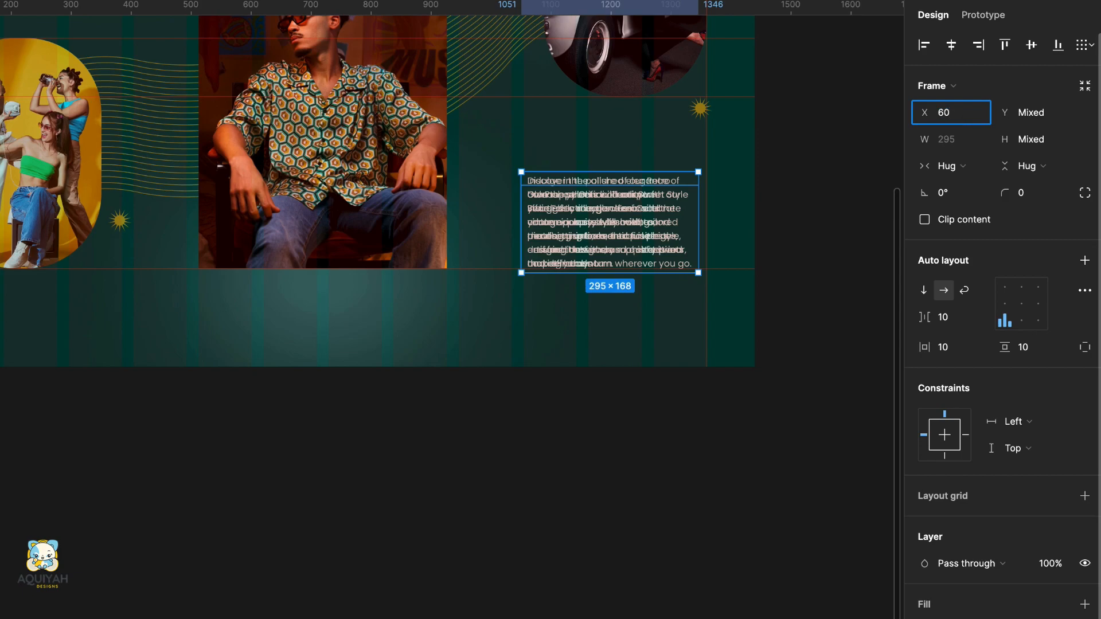
key(Return)
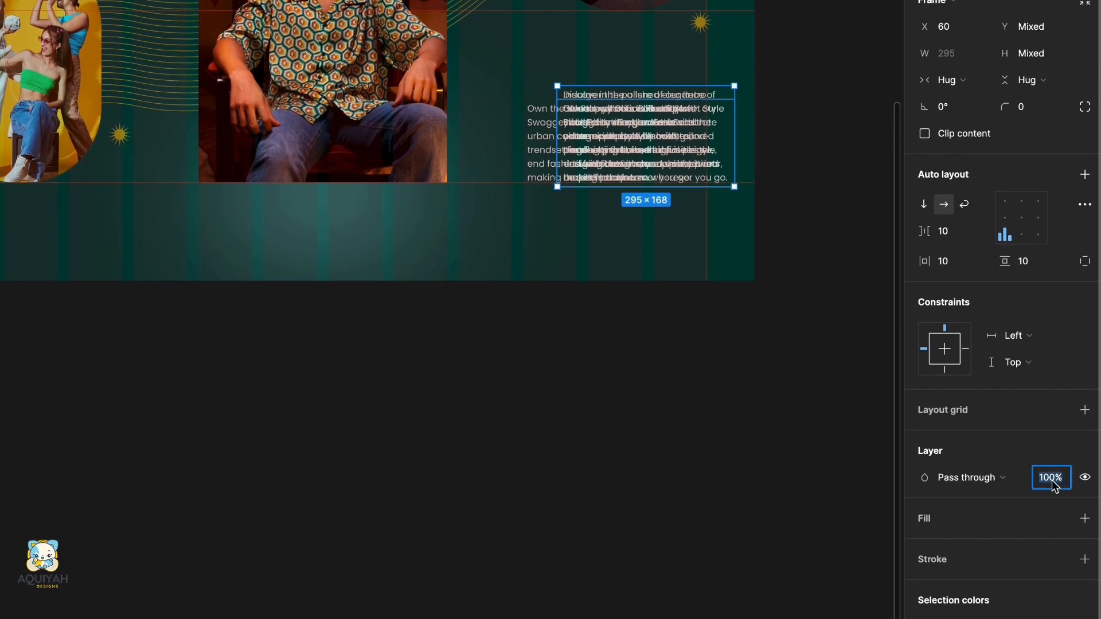
key(Return)
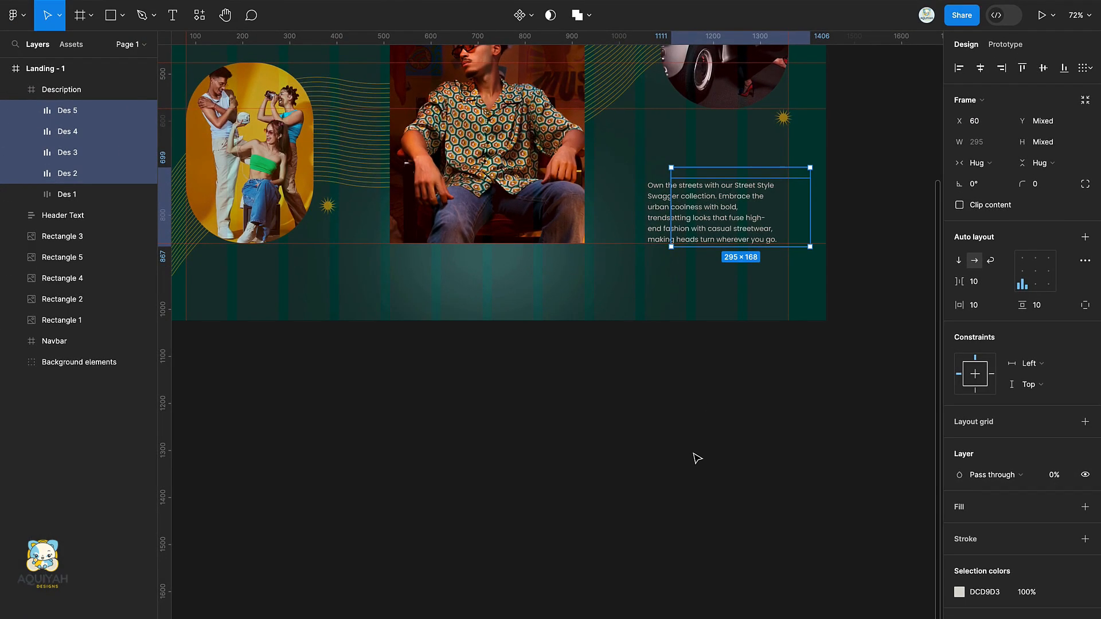
click(694, 458)
Draw a frame about 216 × 22 below the central photo and centre it horizontally on the landing page.
scroll(693, 457, up, 3)
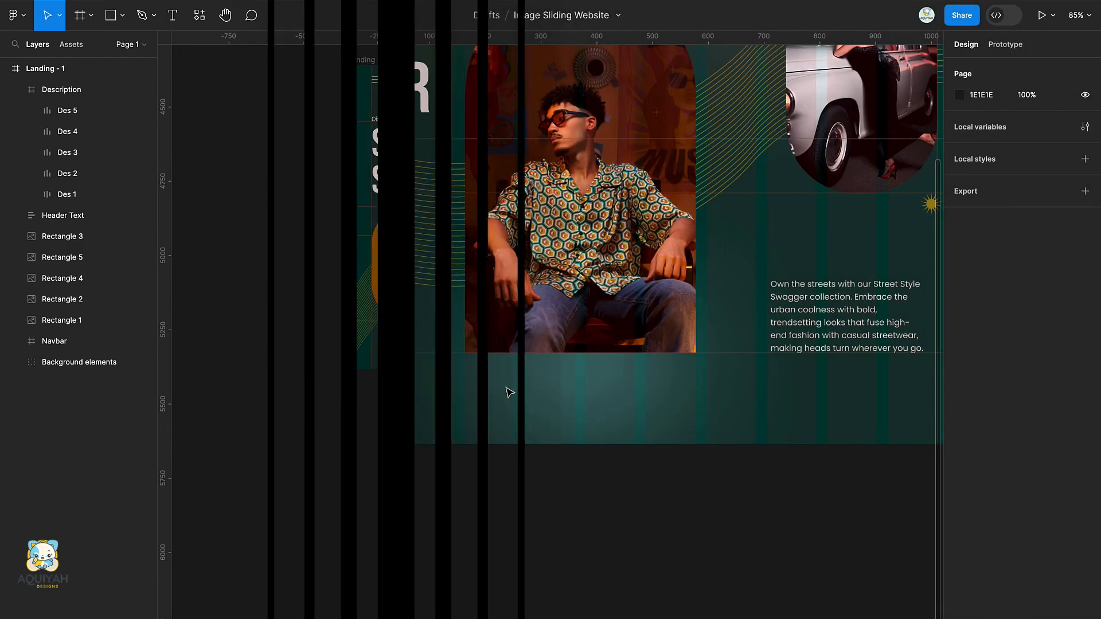
mouse_move(473, 380)
mouse_down()
mouse_move(672, 393)
mouse_move(646, 387)
mouse_up()
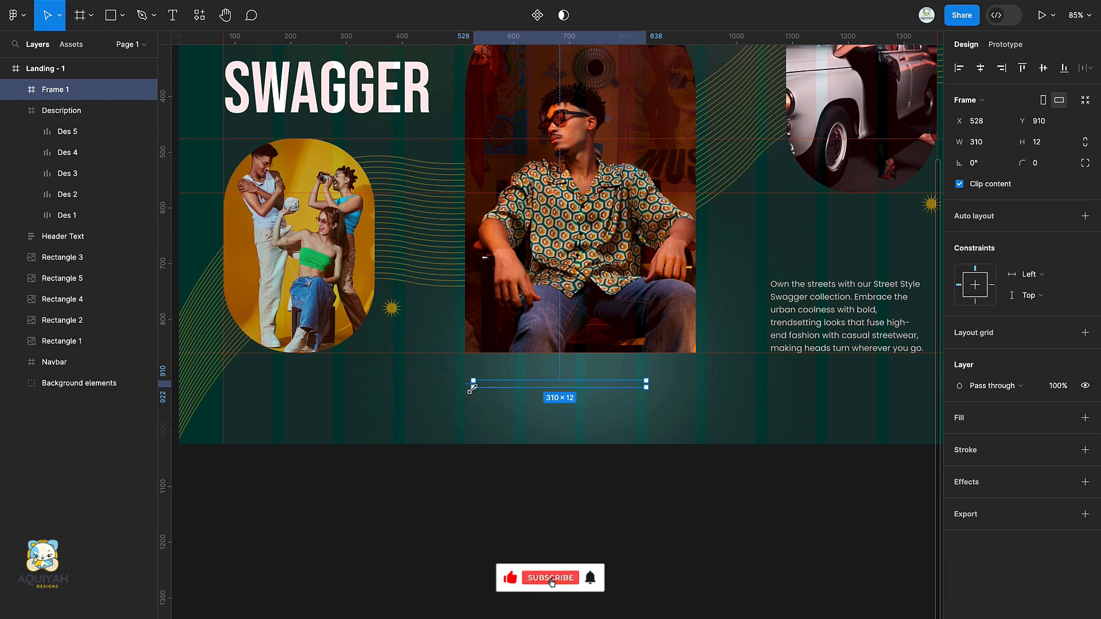
drag(473, 389, 522, 392)
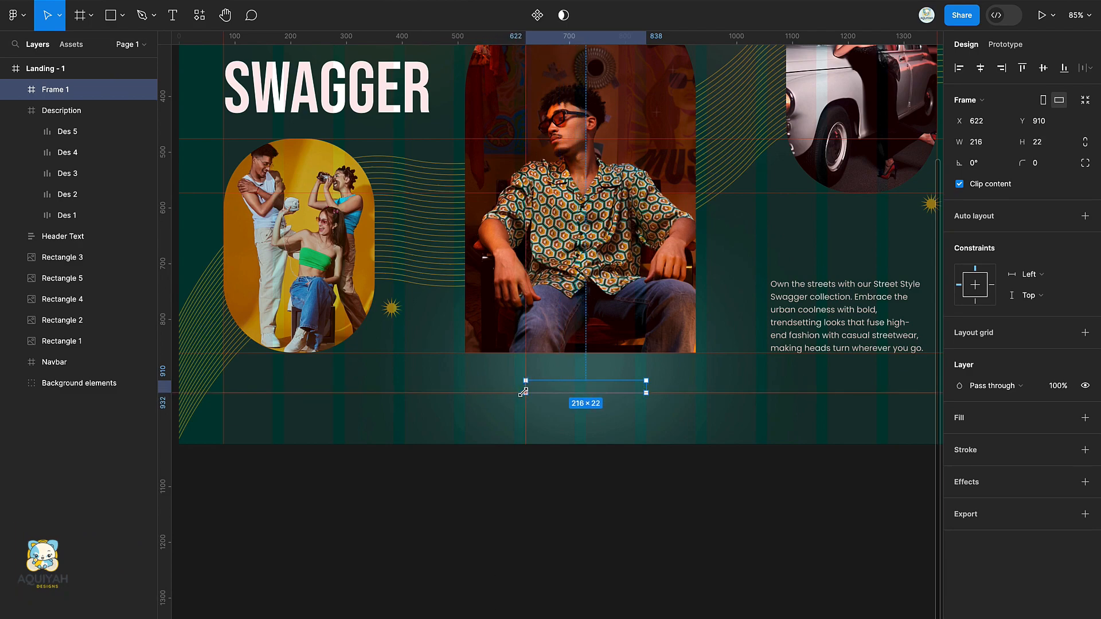
click(984, 71)
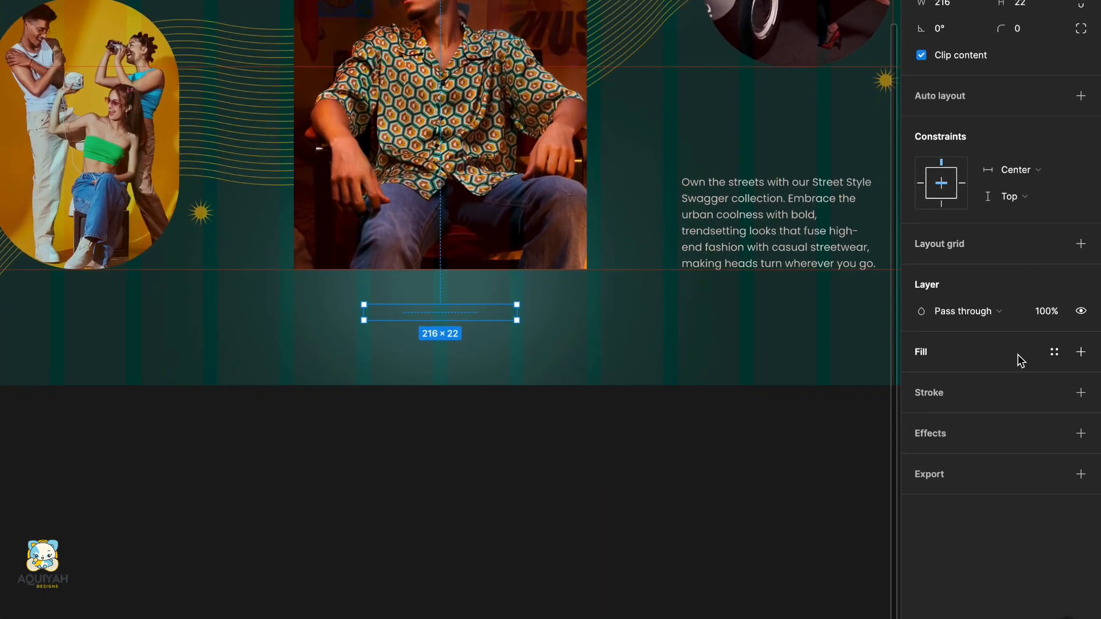
Give the new frame below the central photo a yellow FEC600 fill.
click(1081, 352)
click(920, 377)
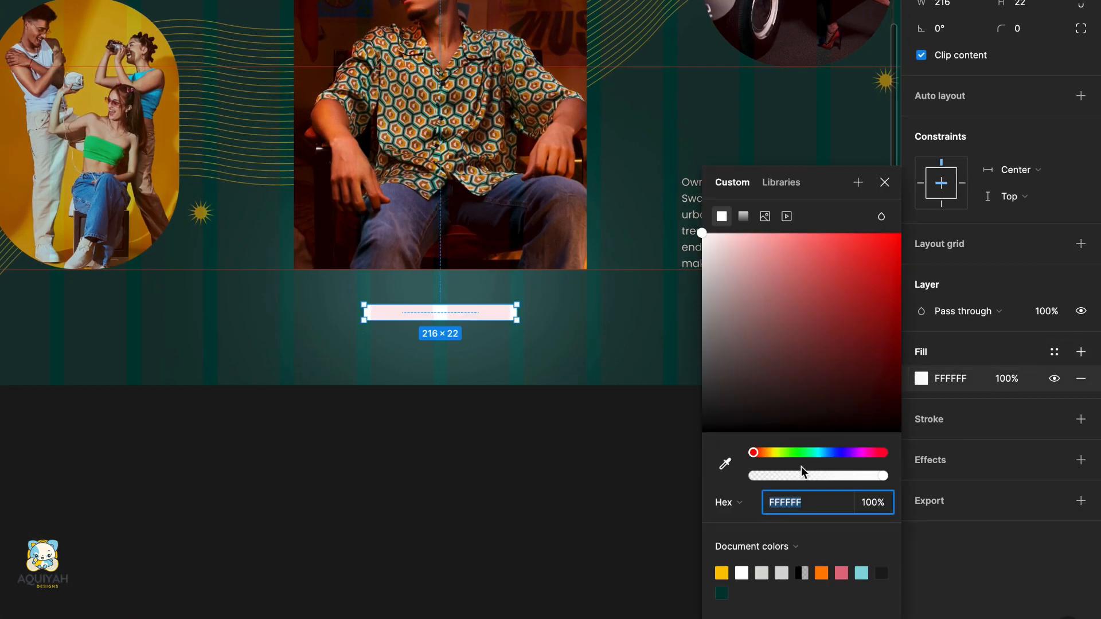
click(722, 573)
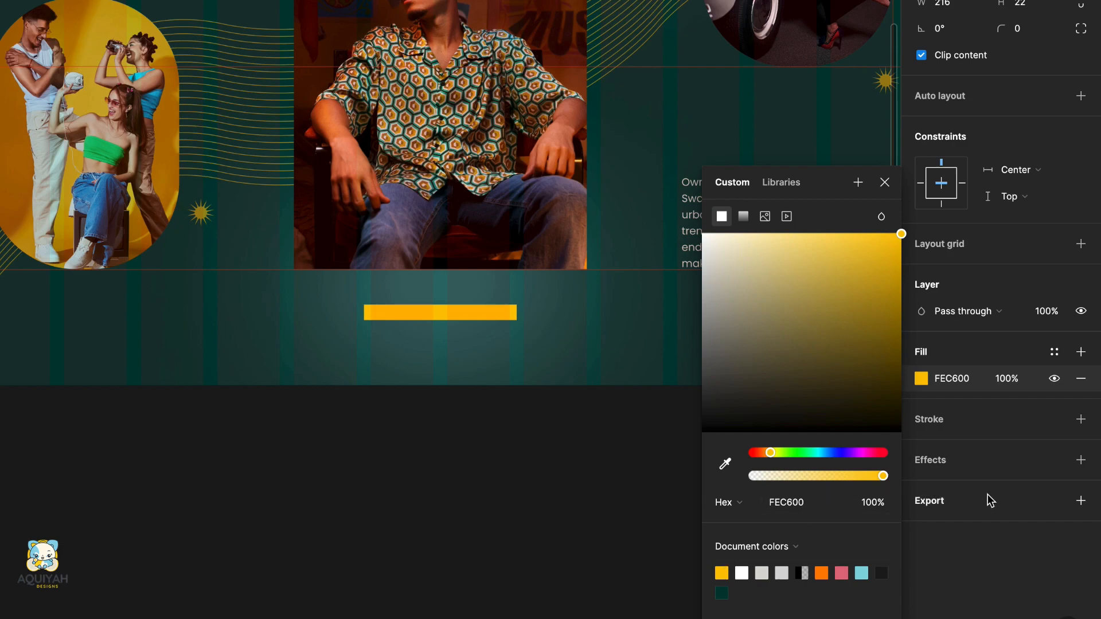
Add a second fill of FFFFFF at 80% opacity over the frame's yellow fill.
click(1081, 352)
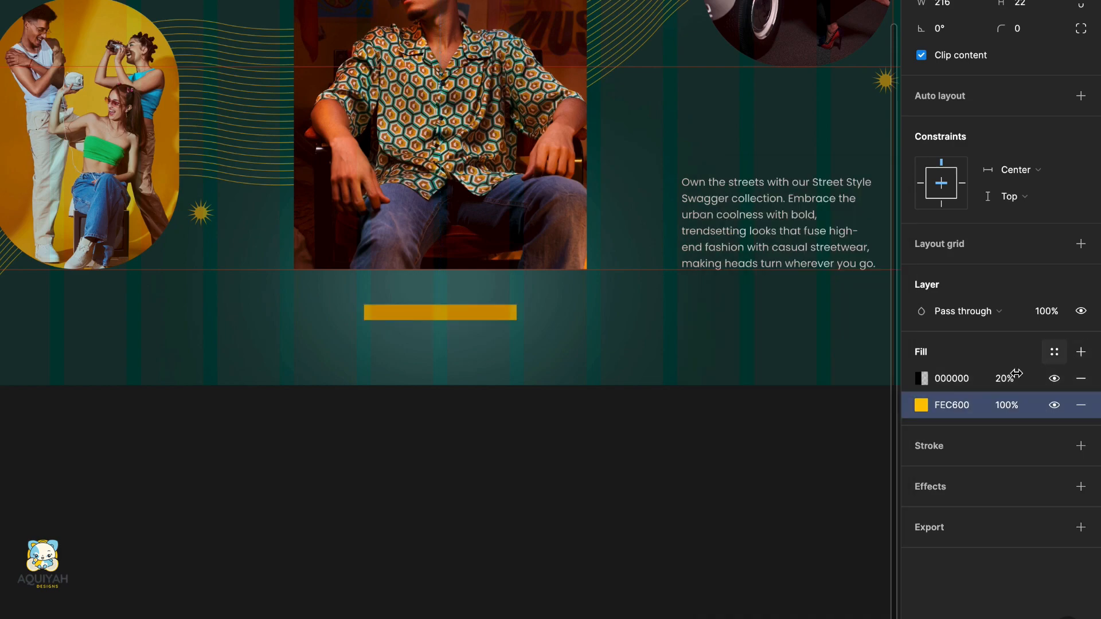
click(959, 378)
text(ffffff)
key(Return)
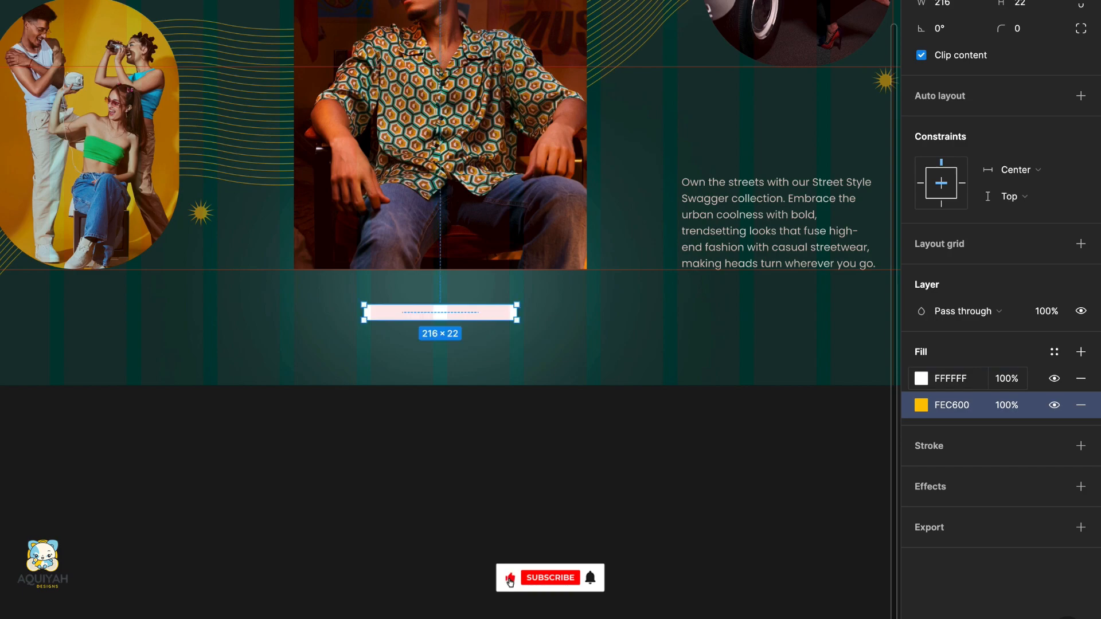
click(994, 384)
text(80)
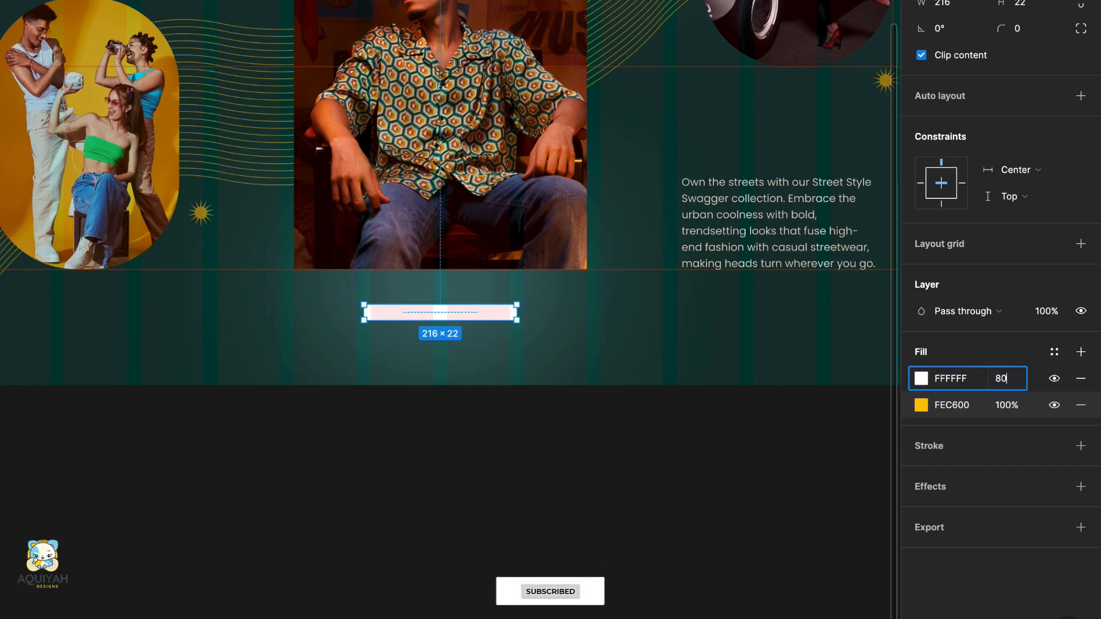
key(Return)
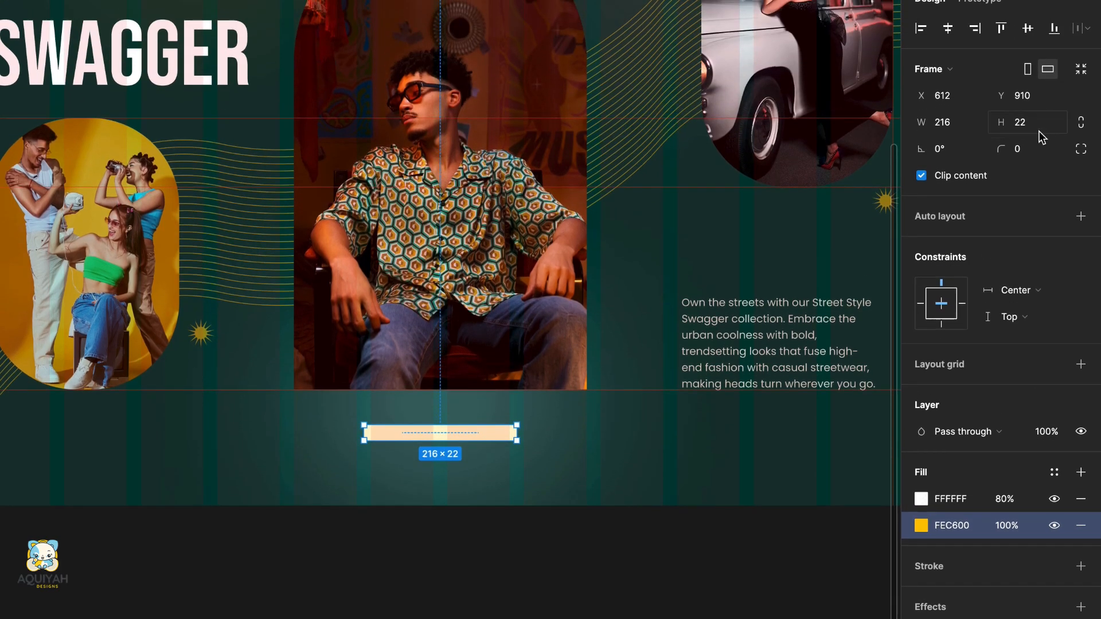
Set the height of the bar-shaped frame below the central photo to 5.
click(1038, 9)
text(5)
key(Return)
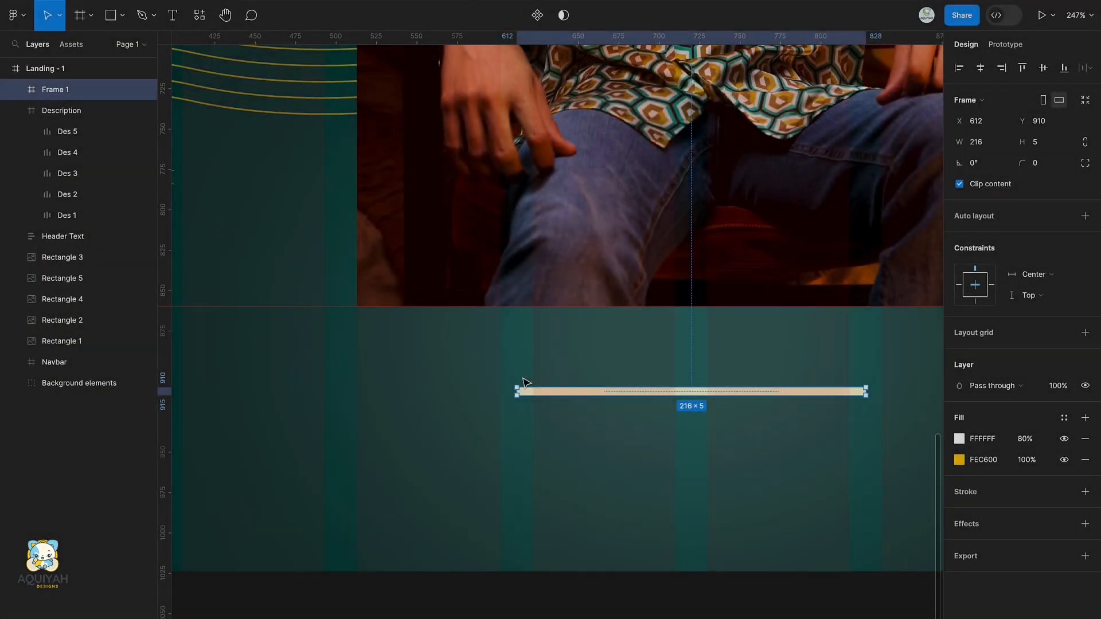
Draw a rectangle about 164 × 5 from the bar's left end inside the frame and fill it with FEC600.
key(r)
drag(516, 390, 783, 394)
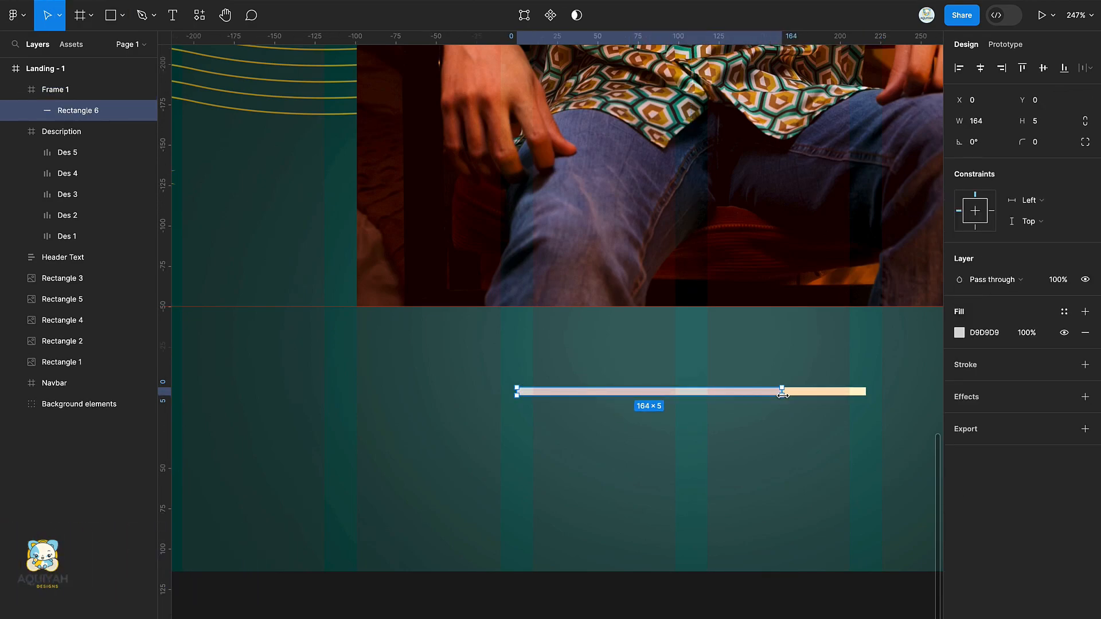
click(961, 334)
click(804, 591)
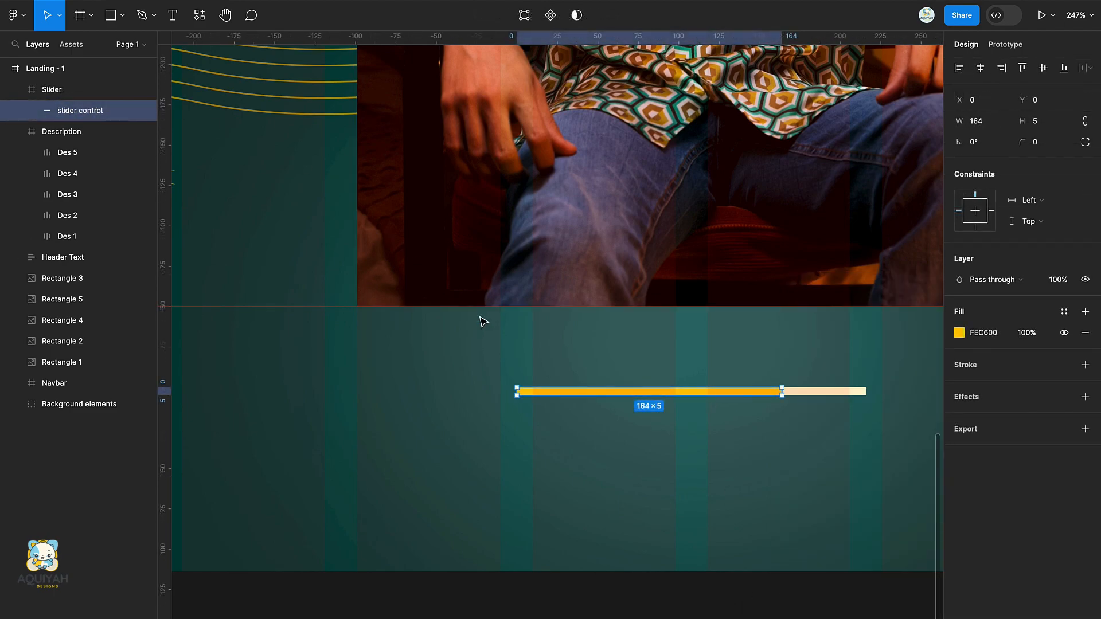
Stretch the yellow slider control across the full bar and divide its width by 4 to get 54.
scroll(482, 319, right, 3)
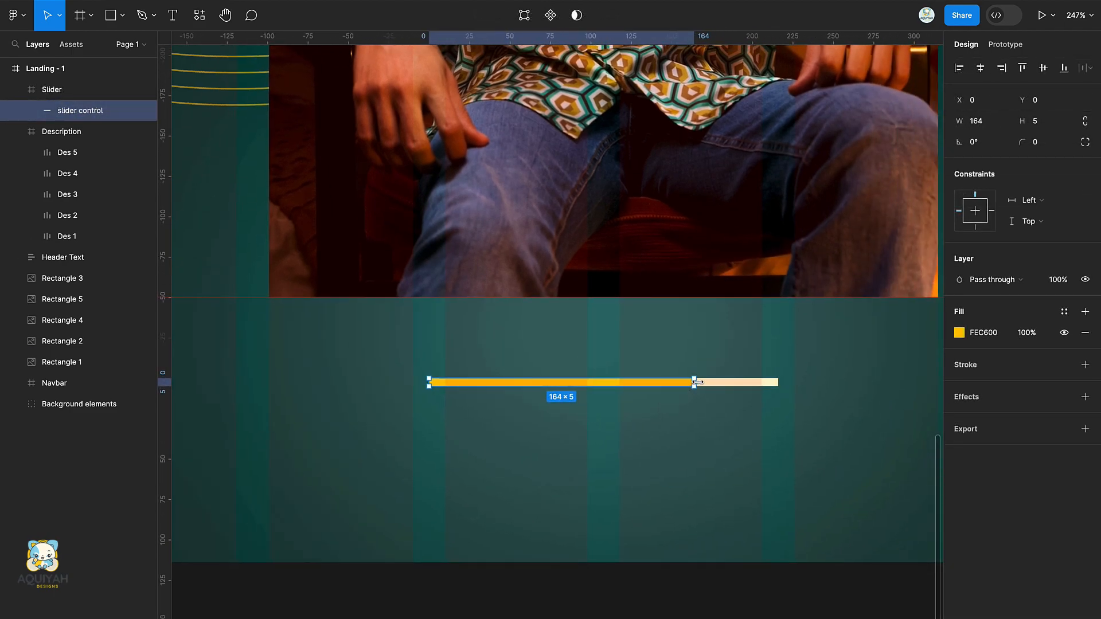
drag(696, 382, 760, 373)
click(1000, 126)
text(/4)
key(Return)
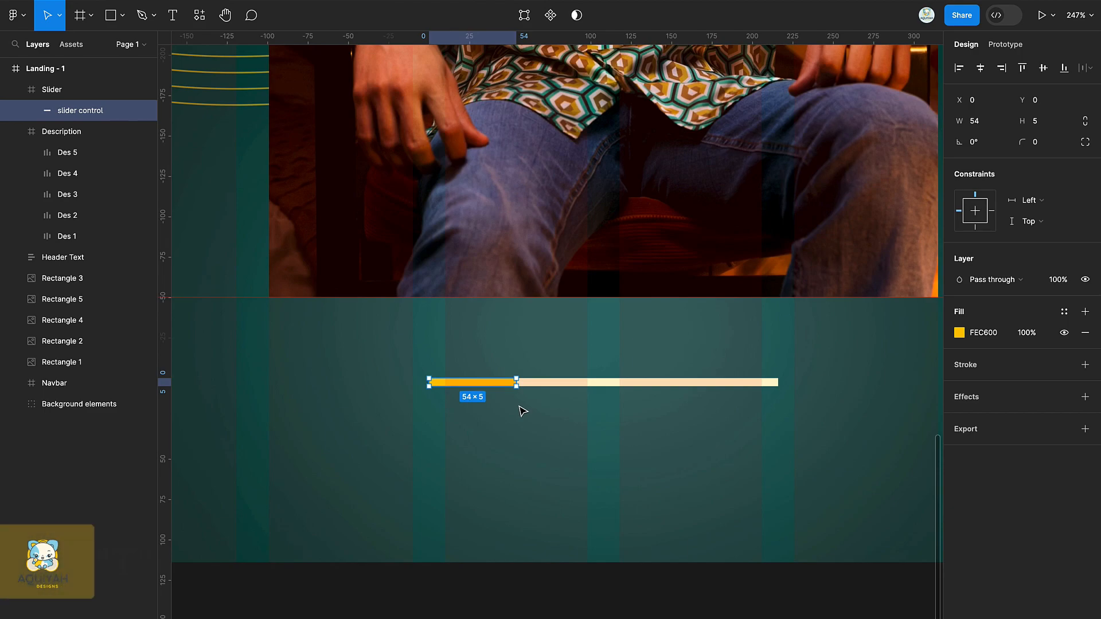
Add the text label 04 just past the right end of the slider bar.
key(t)
click(790, 382)
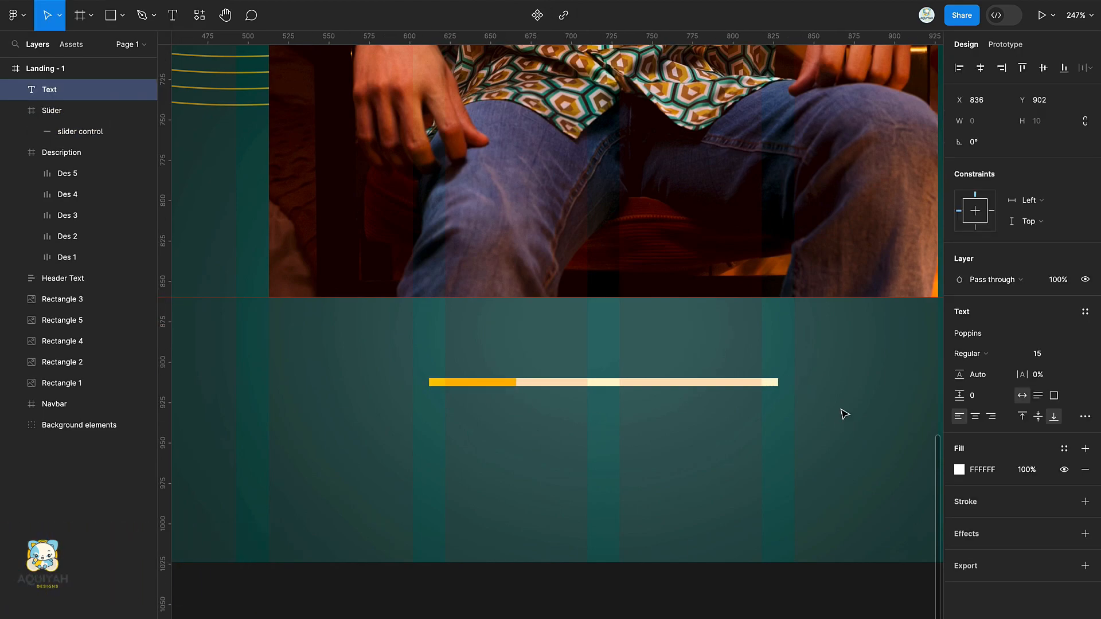
key(Escape)
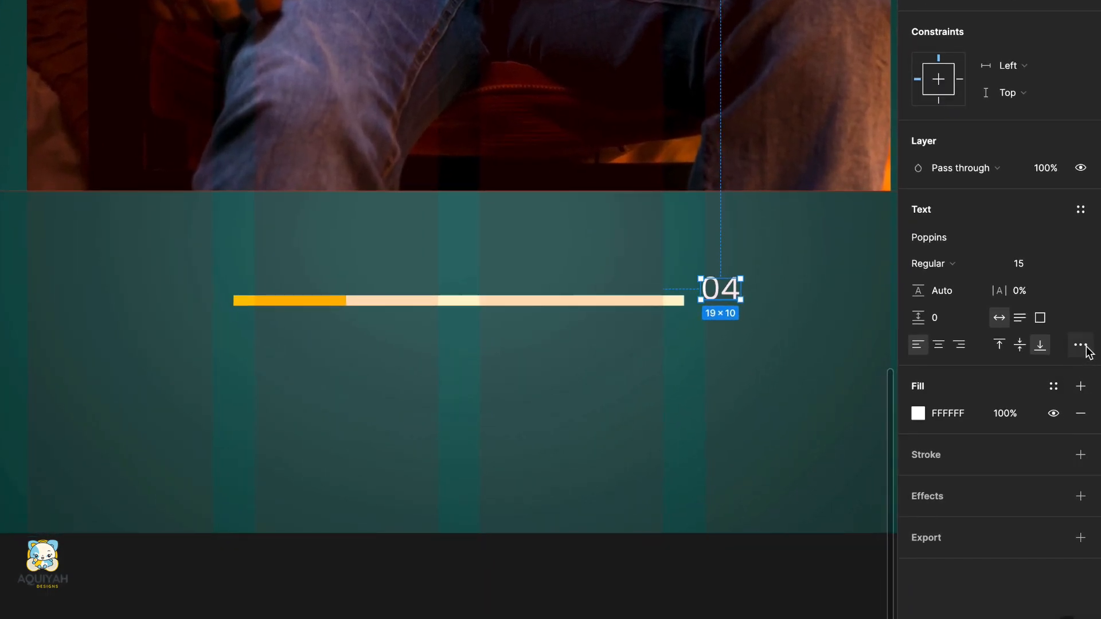
Remove the tight vertical trim from the 04 label and line it up with the slider bar.
click(1082, 346)
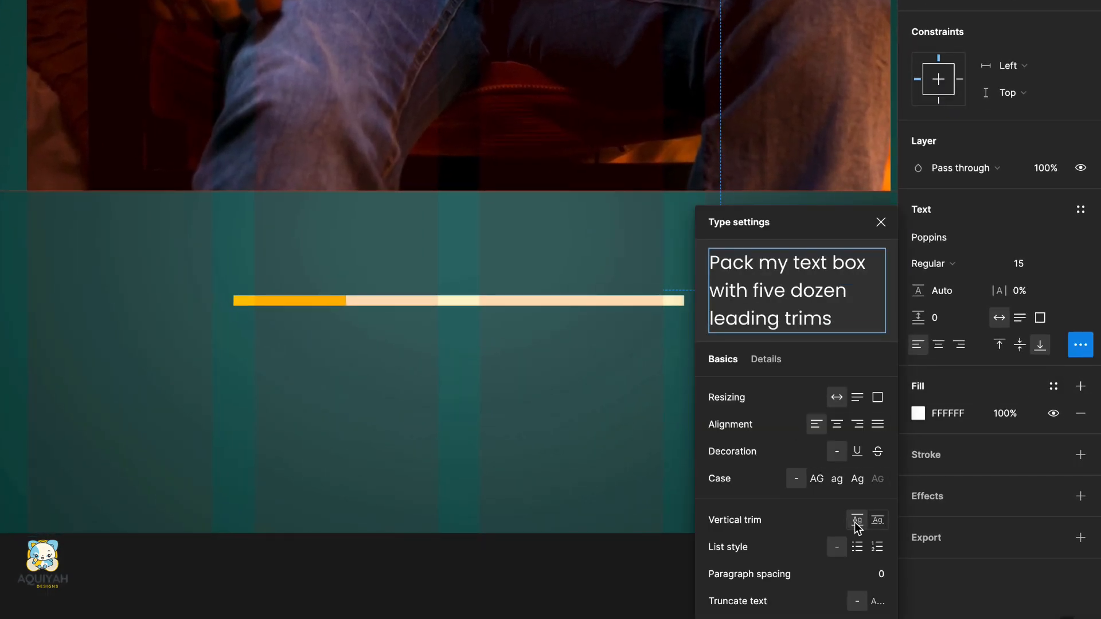
click(881, 222)
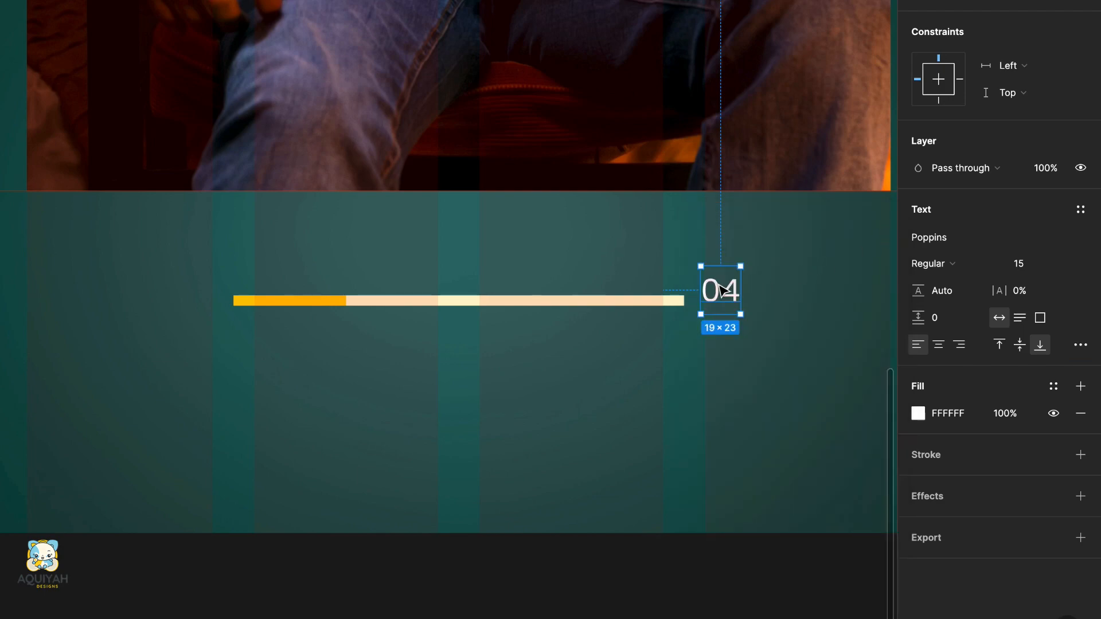
drag(723, 291, 727, 299)
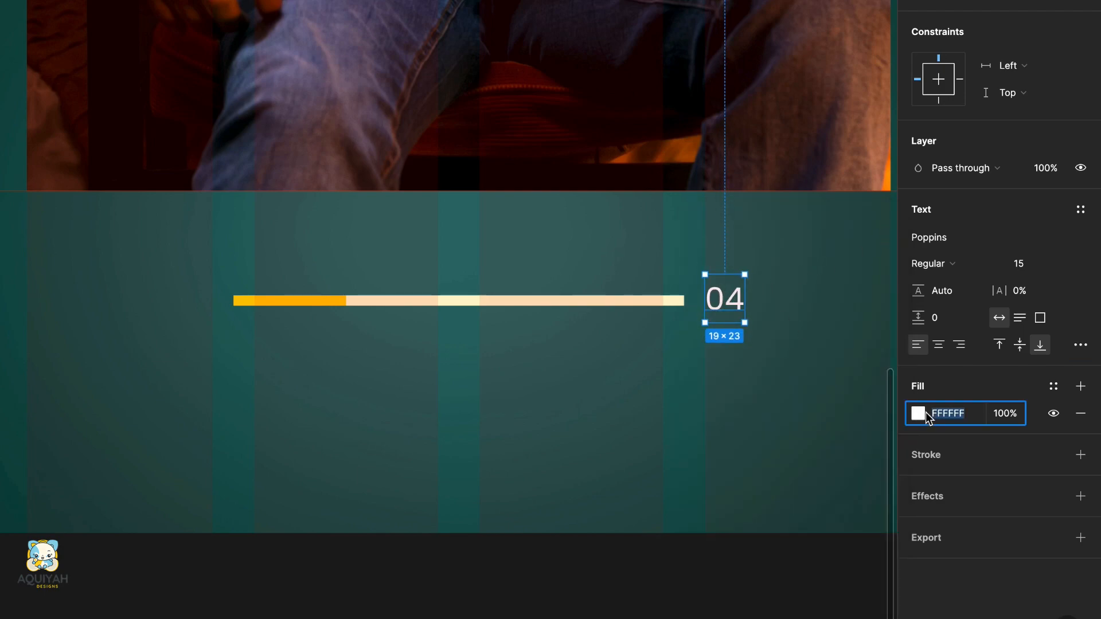
Set the 04 label's fill to the off-white F3F3F3.
click(926, 413)
click(696, 226)
drag(695, 230, 697, 235)
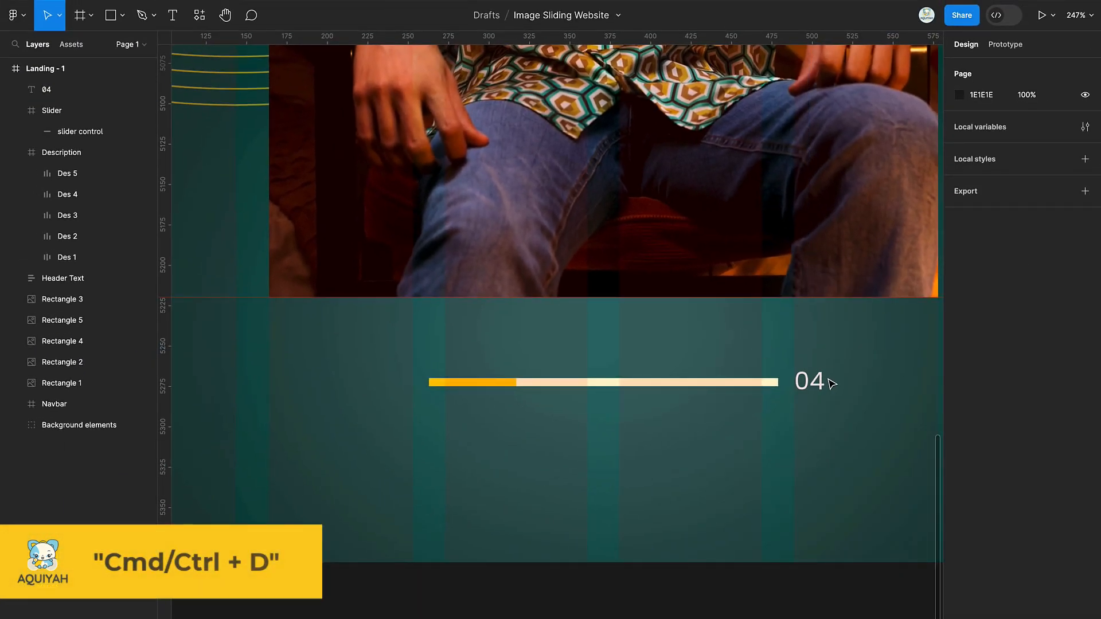
Duplicate the 04 label, place the copy beside the slider's left end and change its text to 01.
click(815, 383)
key(ctrl+d)
drag(817, 387, 403, 383)
double_click(400, 382)
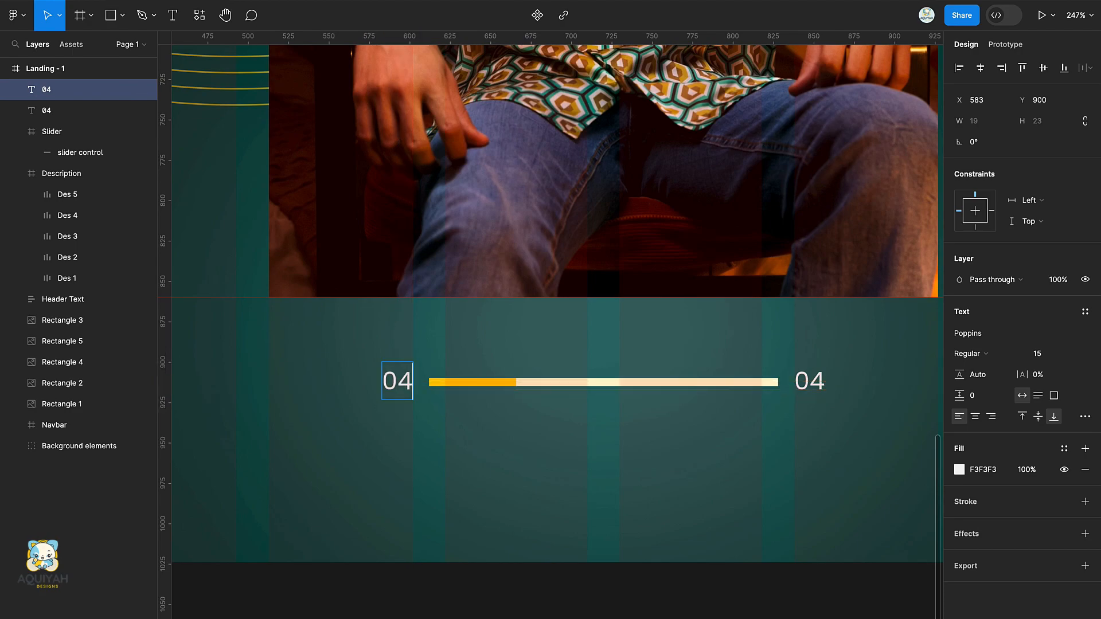
key(Escape)
Set the 01 label's fill to white FFFFFF and its font weight to SemiBold.
click(980, 470)
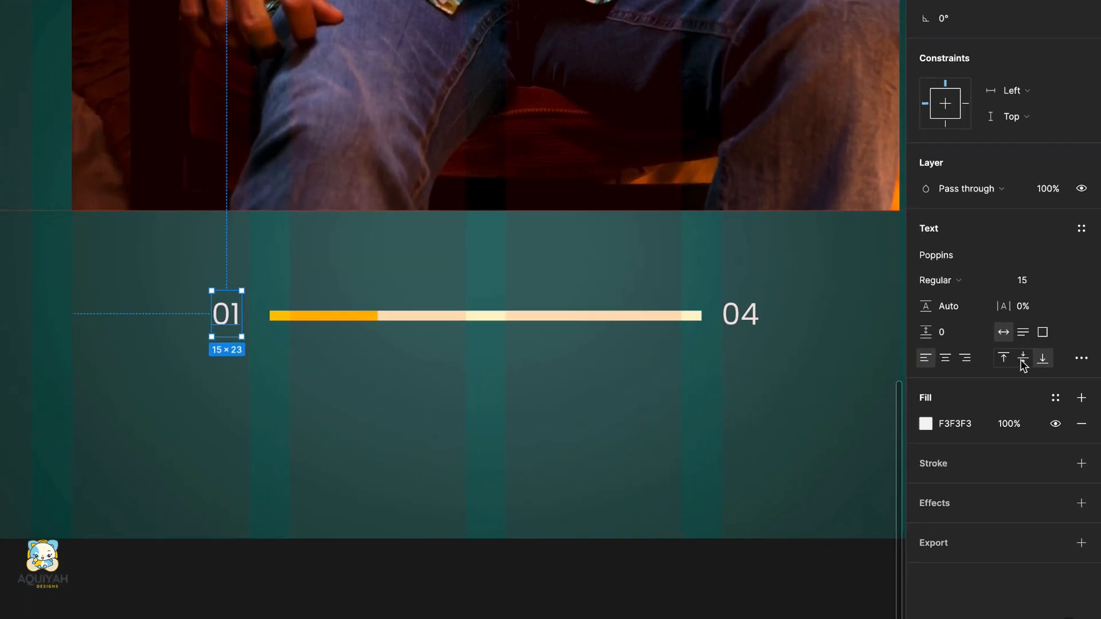
text(ff)
key(Return)
key(Escape)
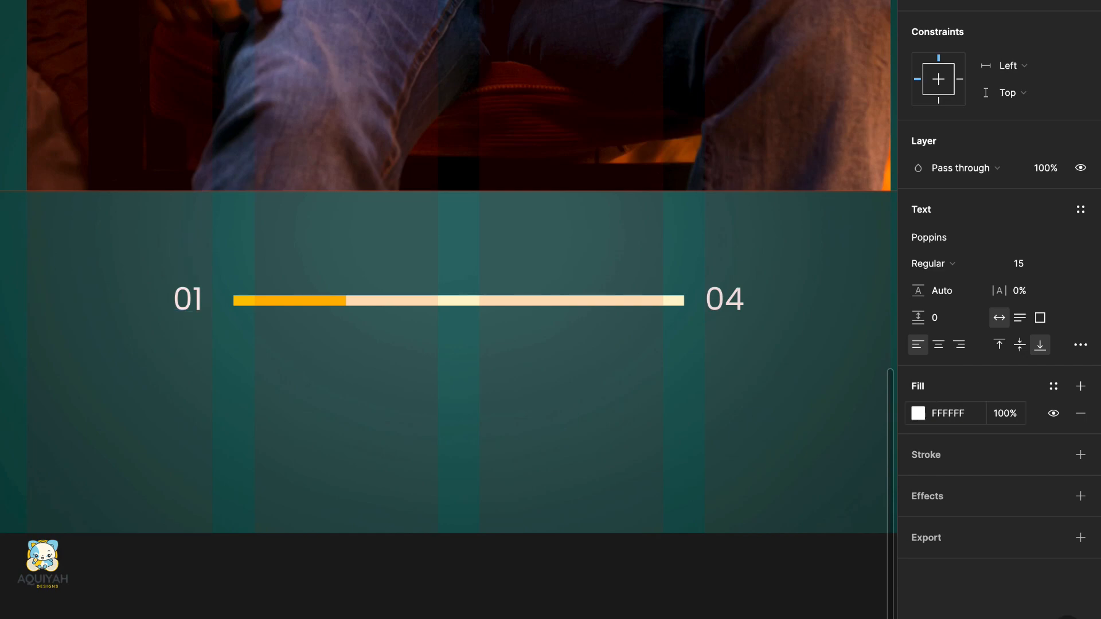
click(935, 264)
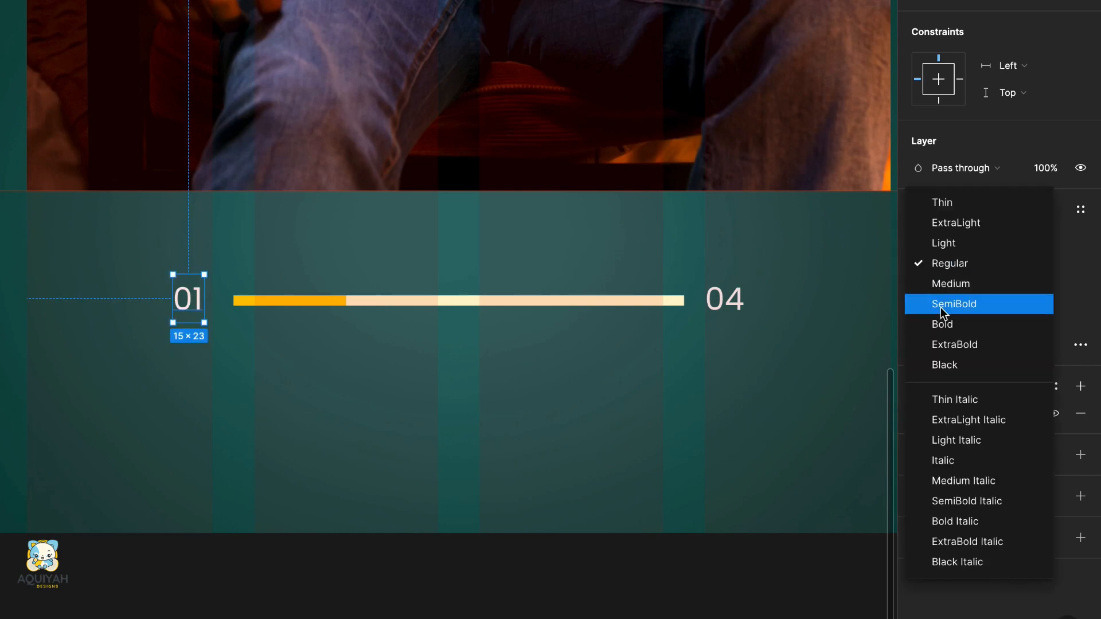
click(941, 304)
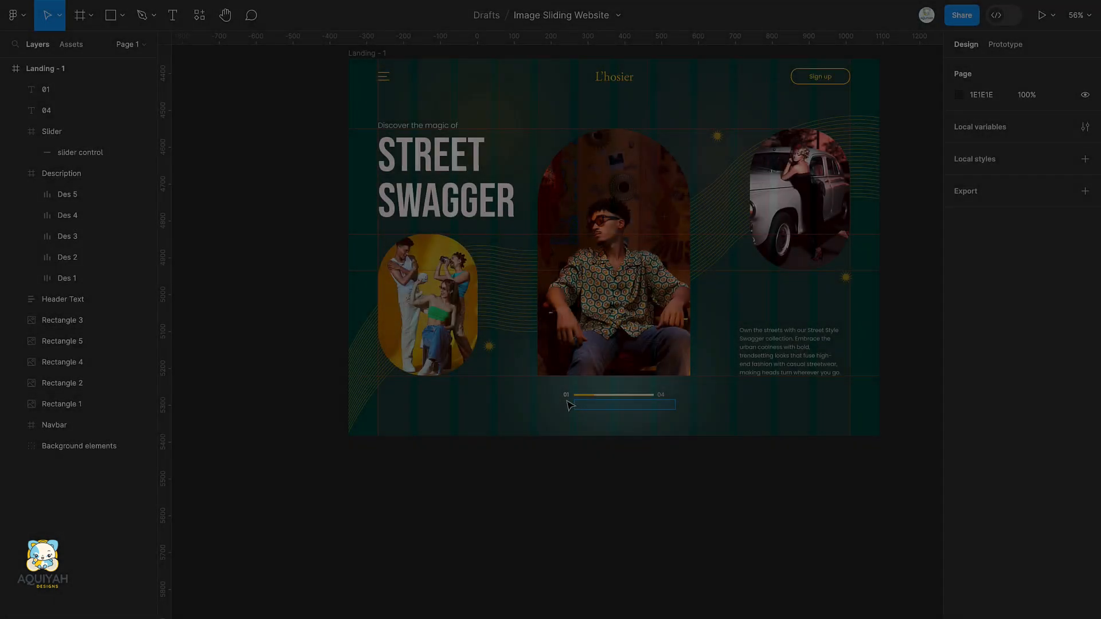
Wrap the slider bar and its 01 and 04 labels in one auto layout frame and centre it horizontally on the landing page.
drag(566, 400, 550, 385)
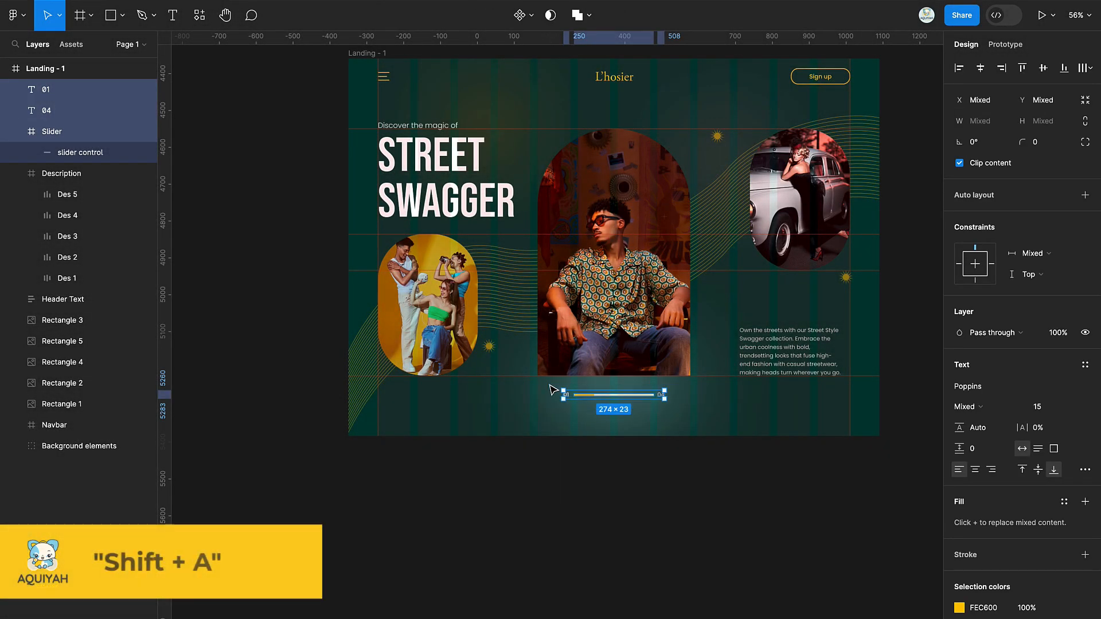
key(shift+a)
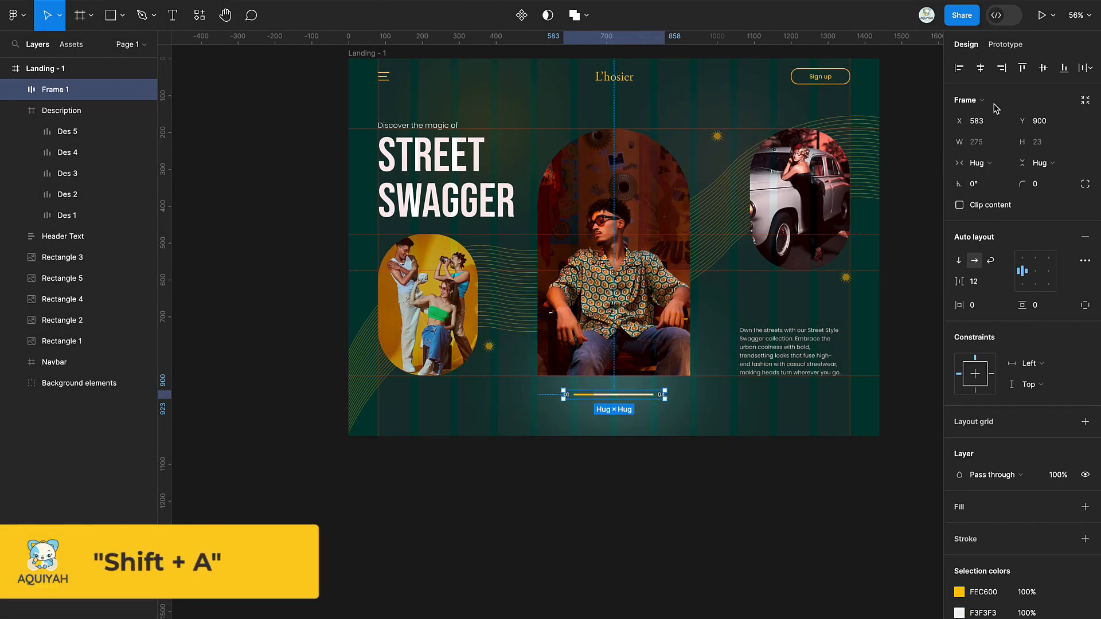
click(980, 68)
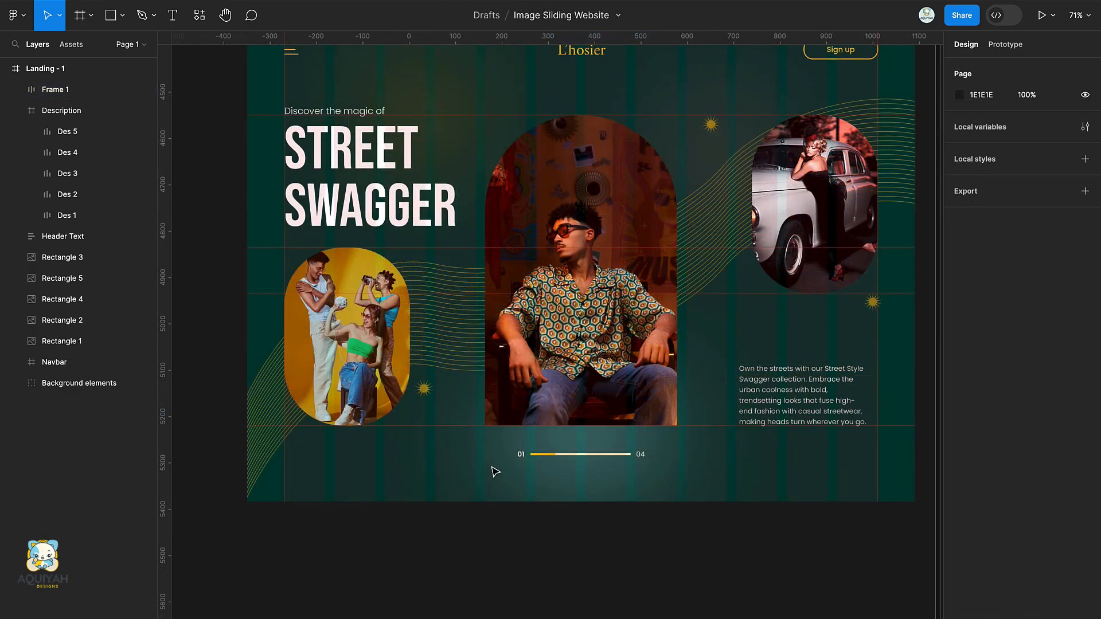
Draw a circle of about 62 × 62 beside the lower left corner of the central photo and add a stroke to it.
key(o)
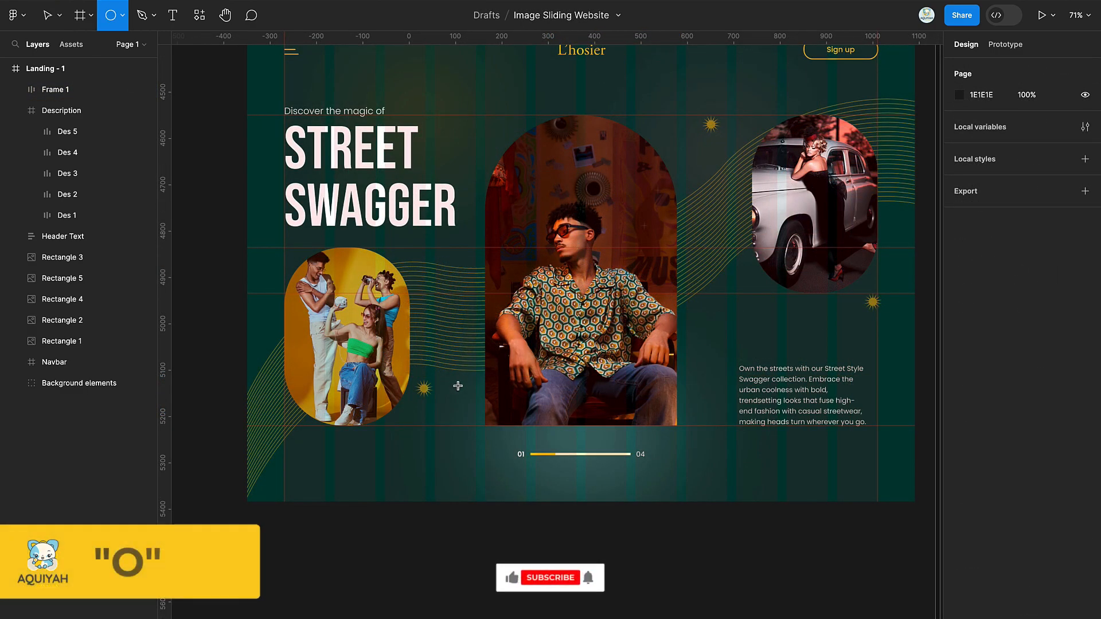
drag(446, 398, 476, 426)
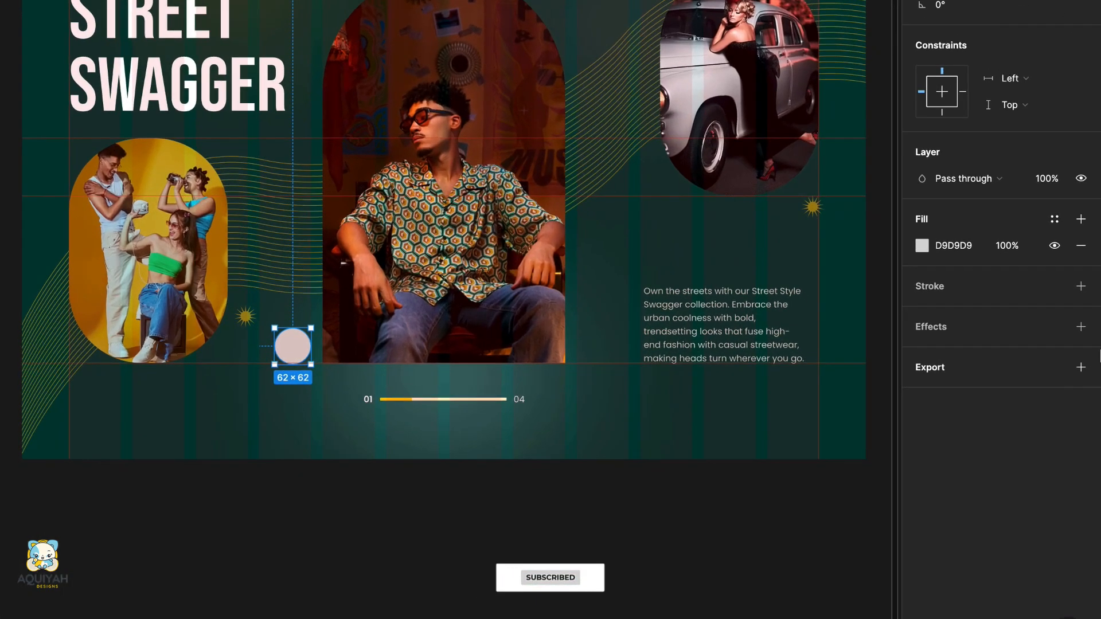
click(1078, 287)
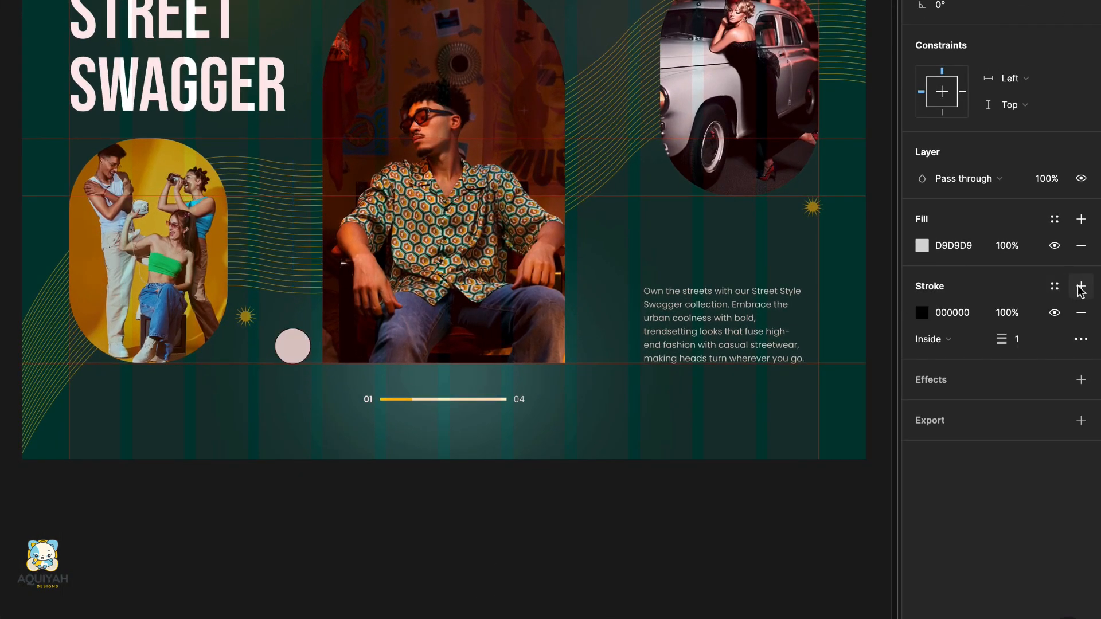
Remove the small circle's fill and give it a yellow FEC600 stroke with a thickness of 1.5.
click(1081, 250)
click(926, 281)
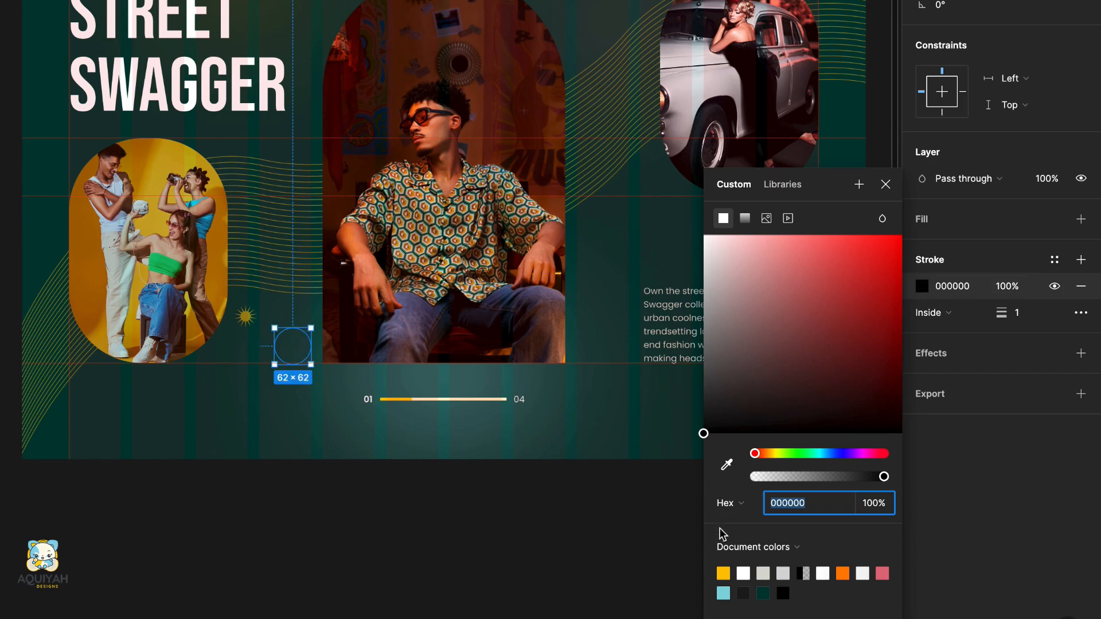
click(723, 573)
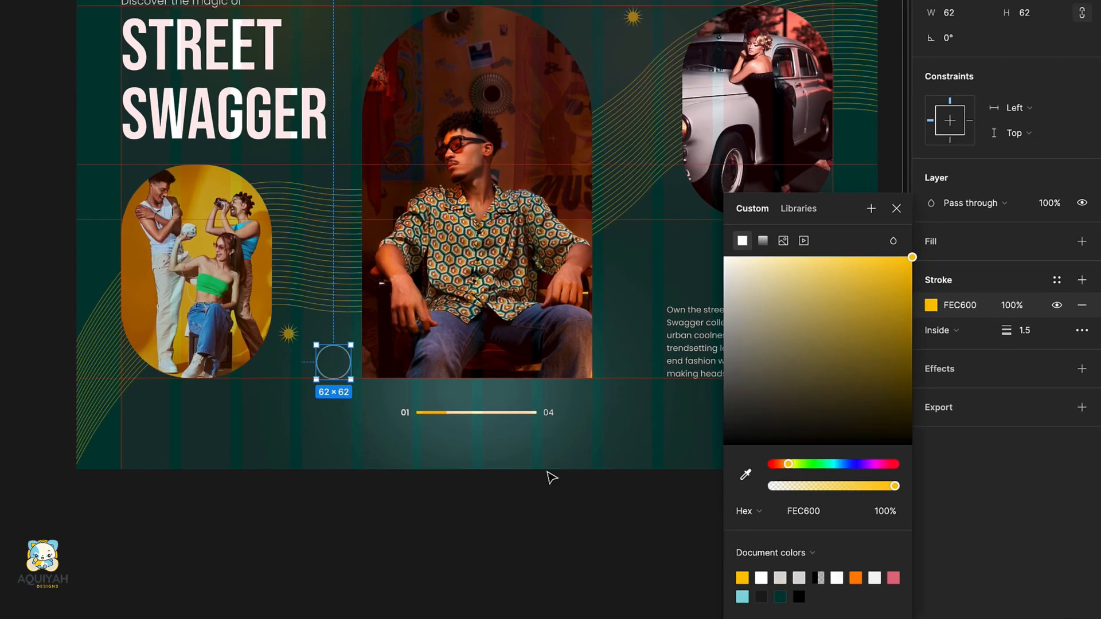
click(508, 523)
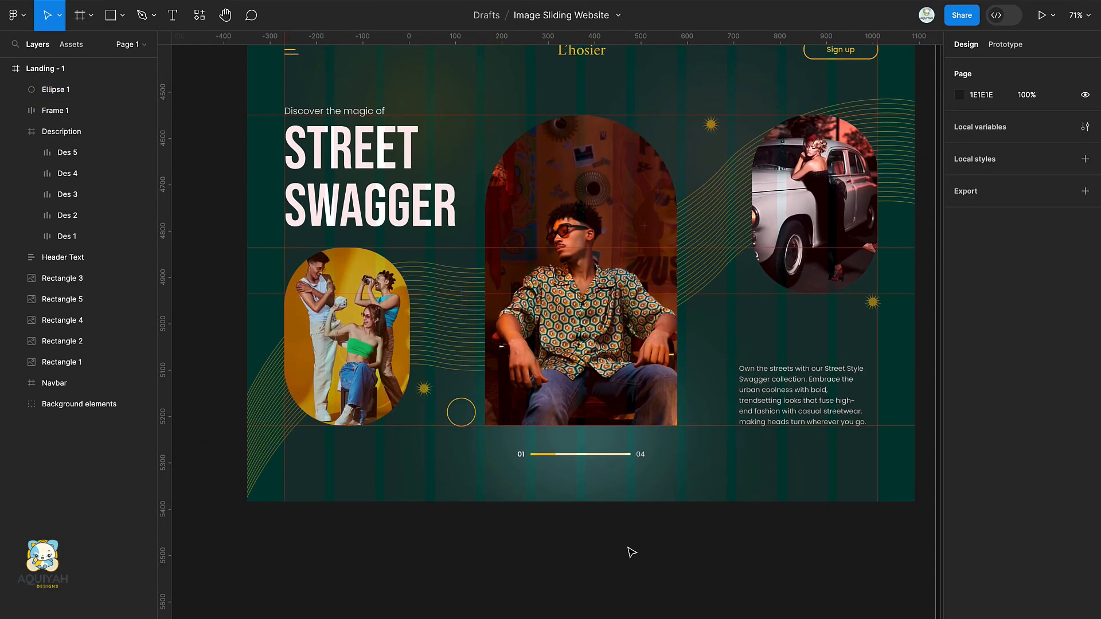
Draw a left-pointing arrow about 24 × 12 inside the circle with the Pen tool and set its stroke thickness to 1.5.
scroll(459, 413, up, 5)
key(p)
click(455, 416)
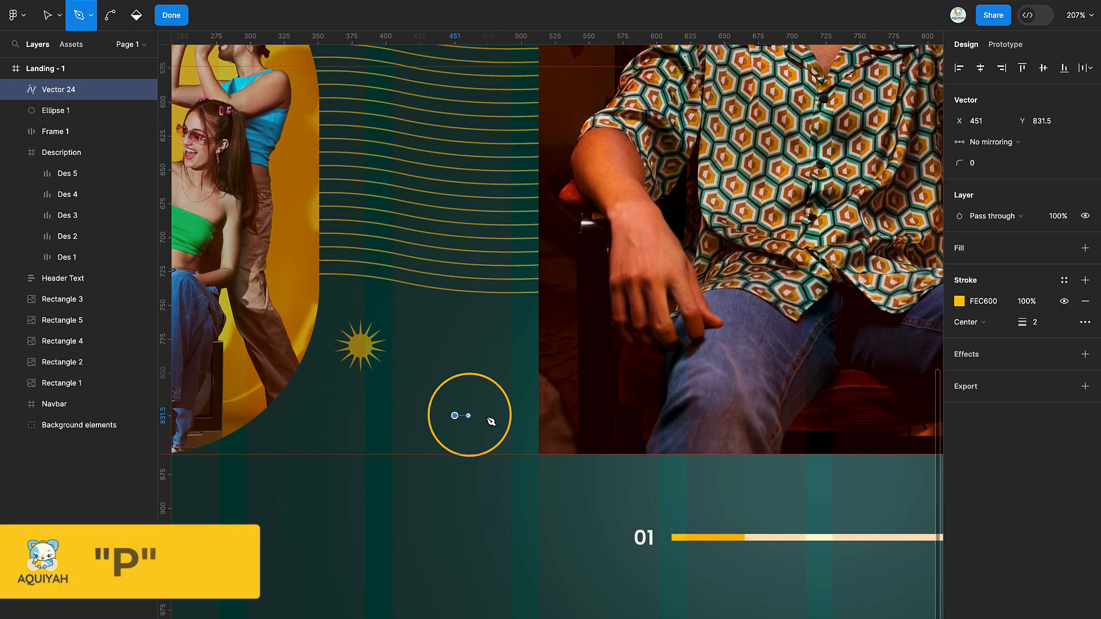
click(488, 415)
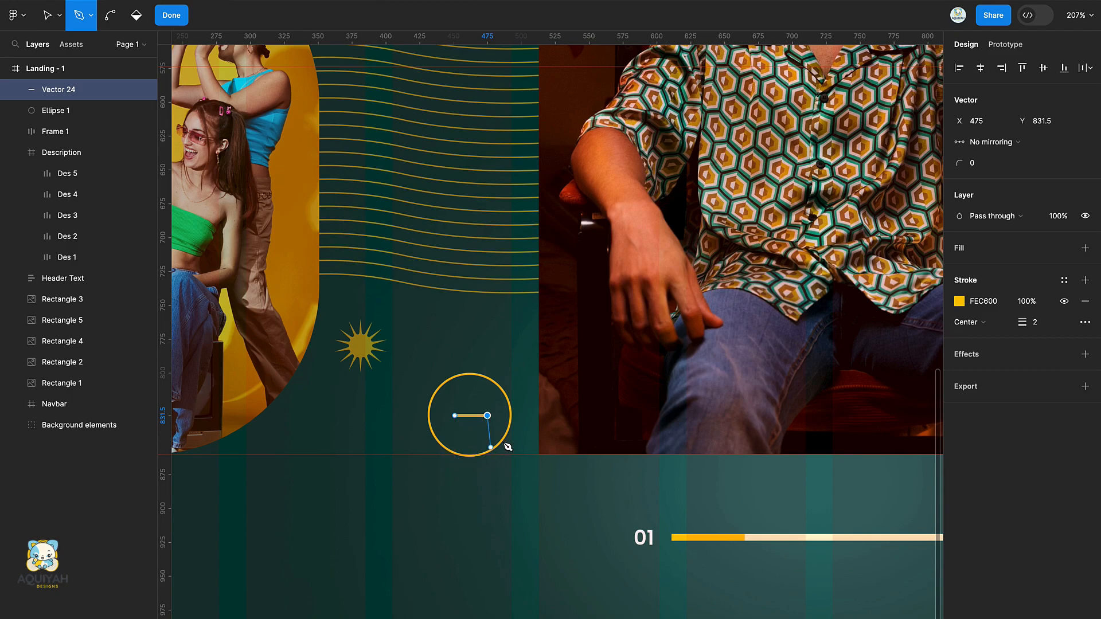
key(Escape)
click(455, 416)
click(455, 415)
key(Escape)
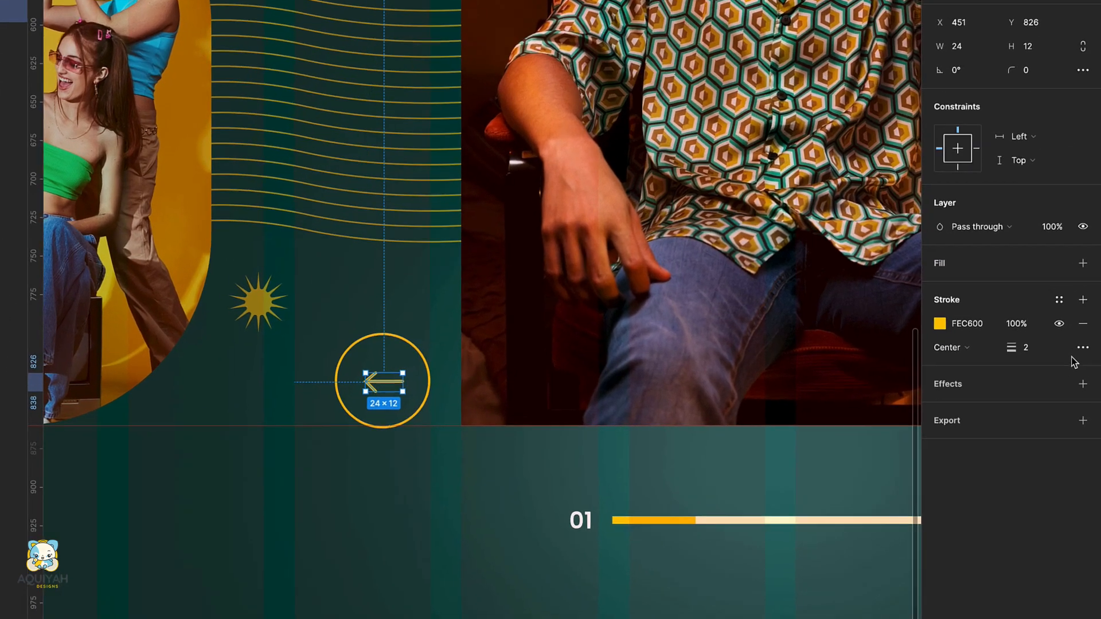
click(1036, 384)
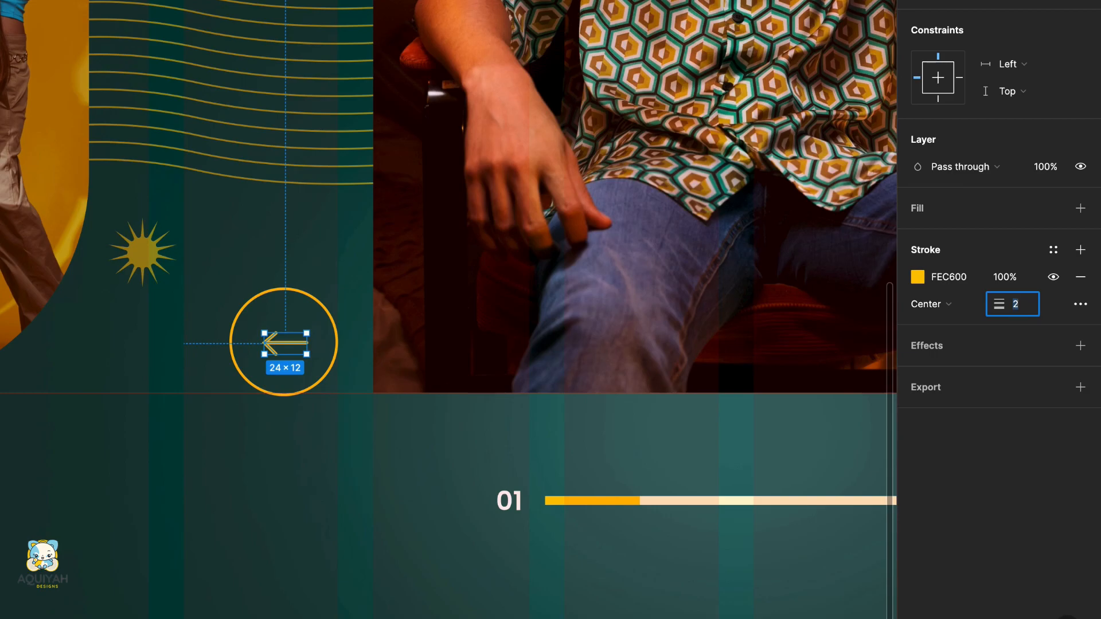
text(1)
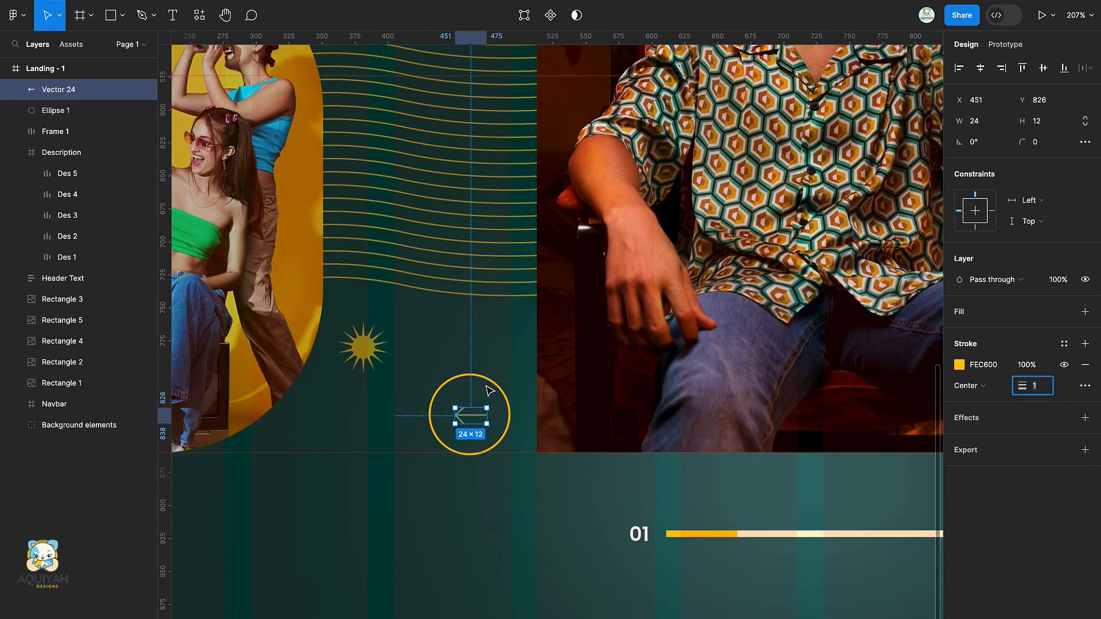
Align the arrow and the circle on their vertical centers and group them.
scroll(486, 387, down, 5)
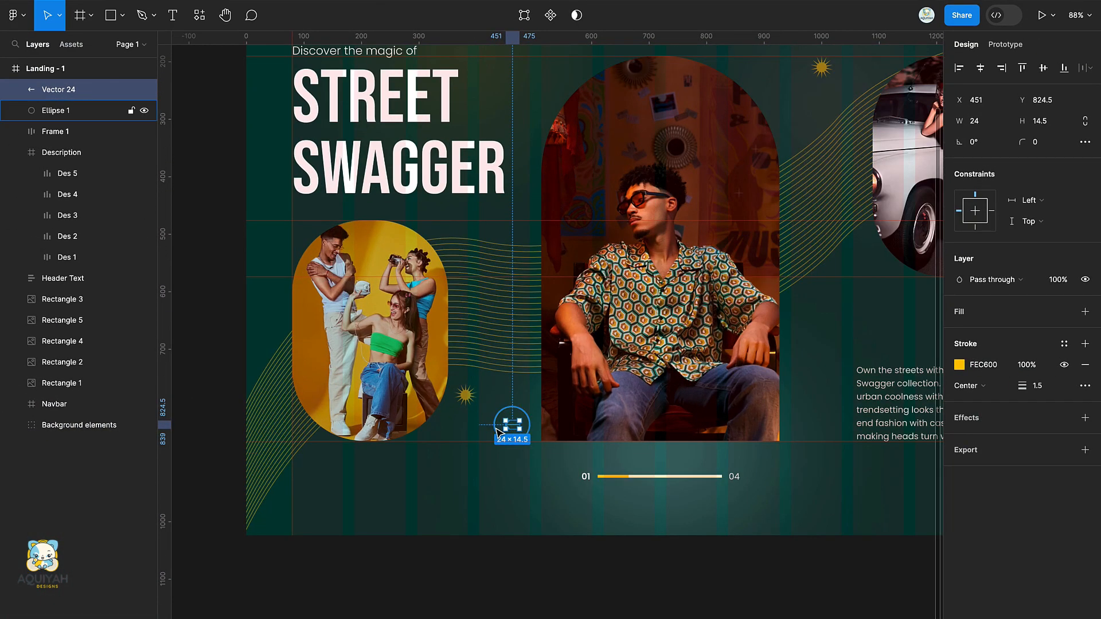
shift+click(496, 429)
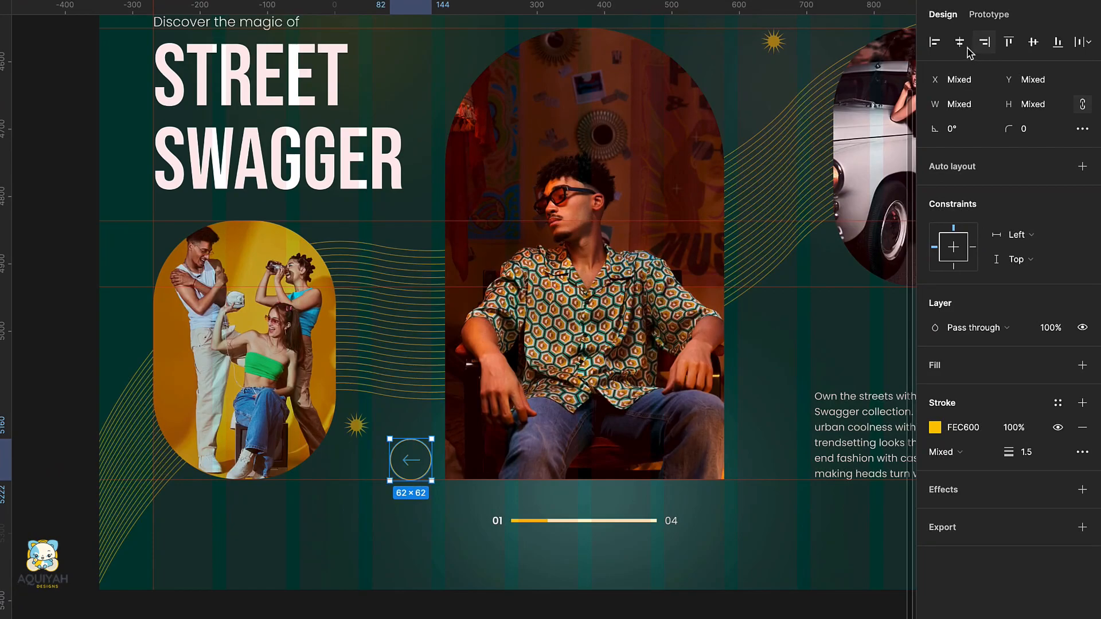
click(1044, 68)
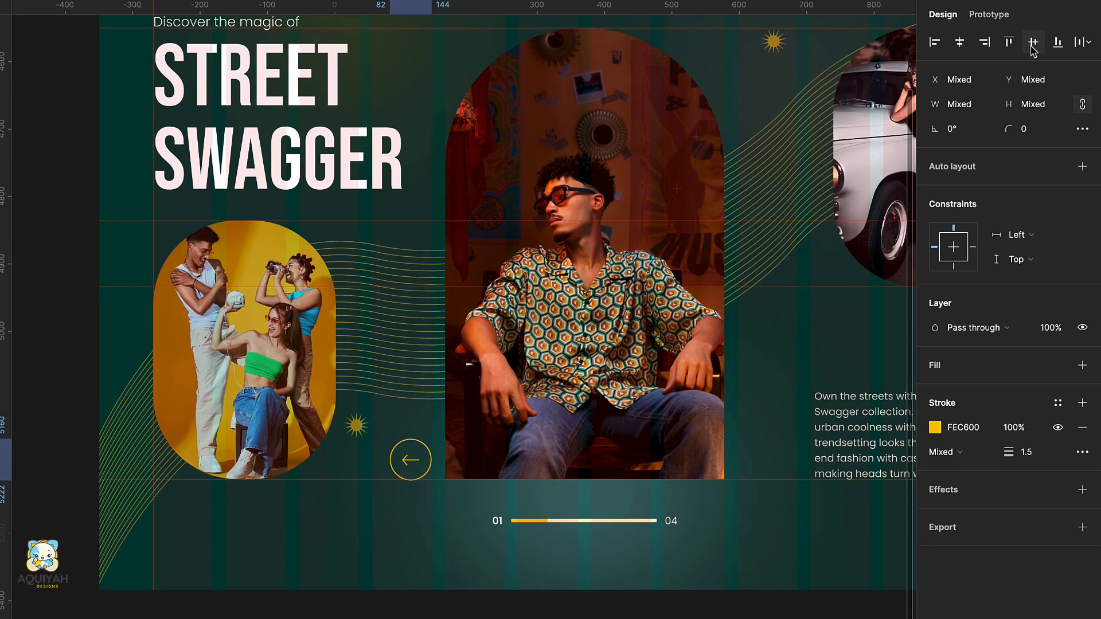
key(ctrl+g)
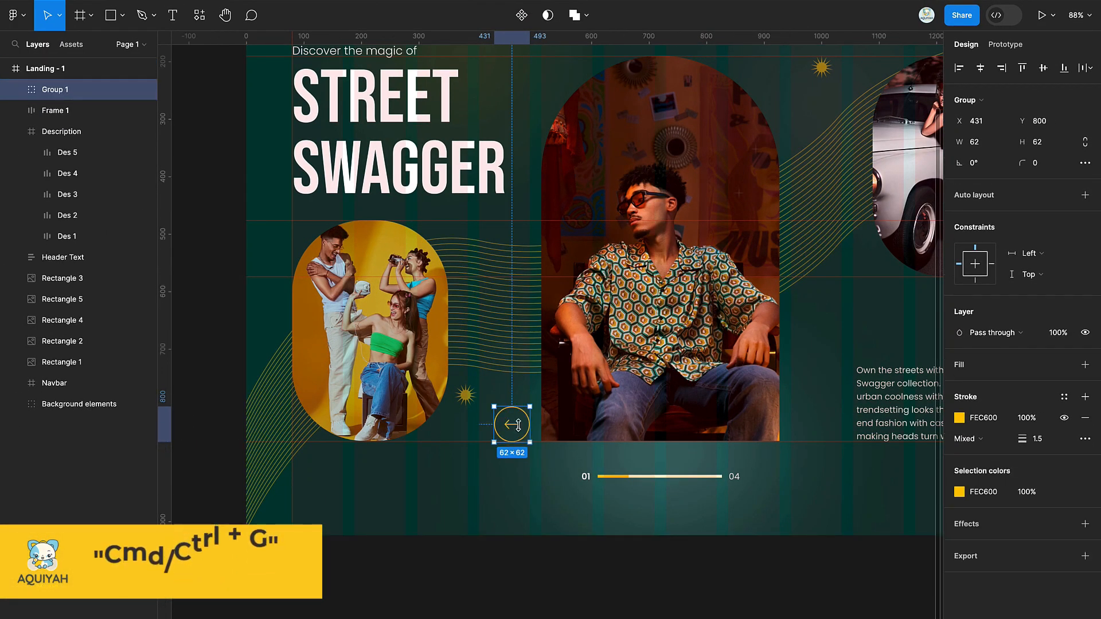
Rename the arrow-and-circle group as "Directional button/ 1".
double_click(55, 89)
text(Dire)
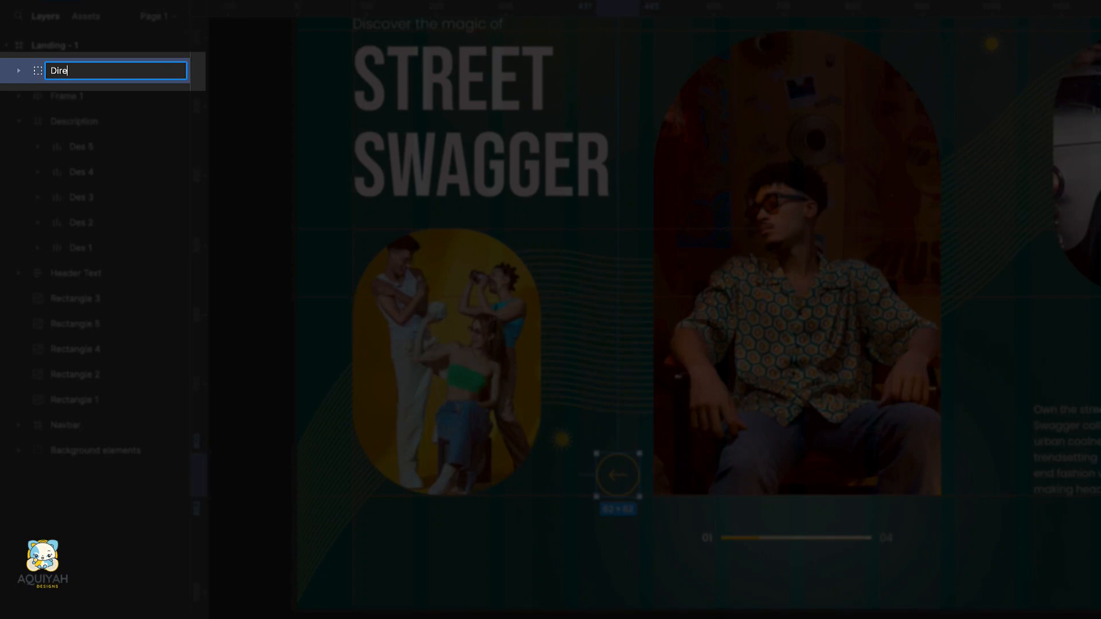
text(ctional button/ 1)
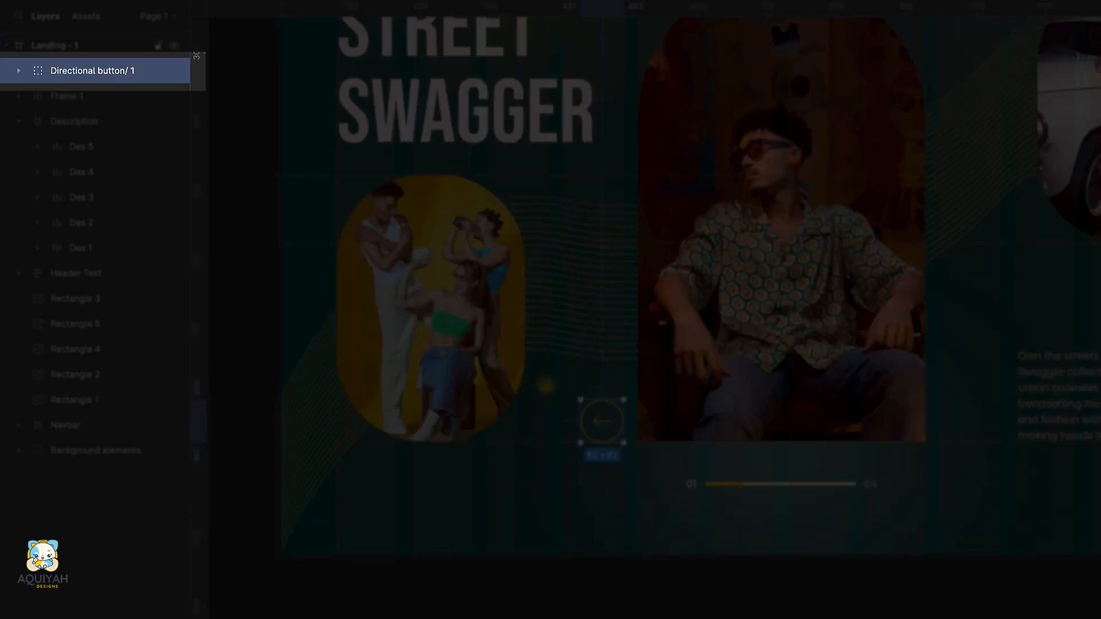
key(Return)
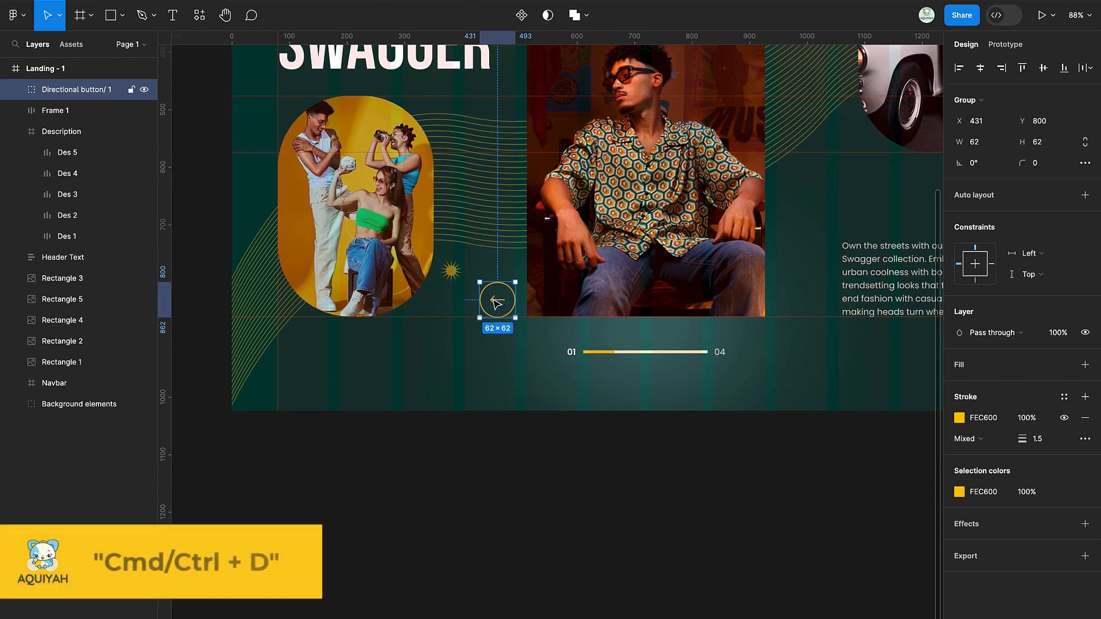
Duplicate the directional button, place the copy directly below the original and fill it with yellow FEC600.
key(ctrl+d)
drag(500, 312, 493, 356)
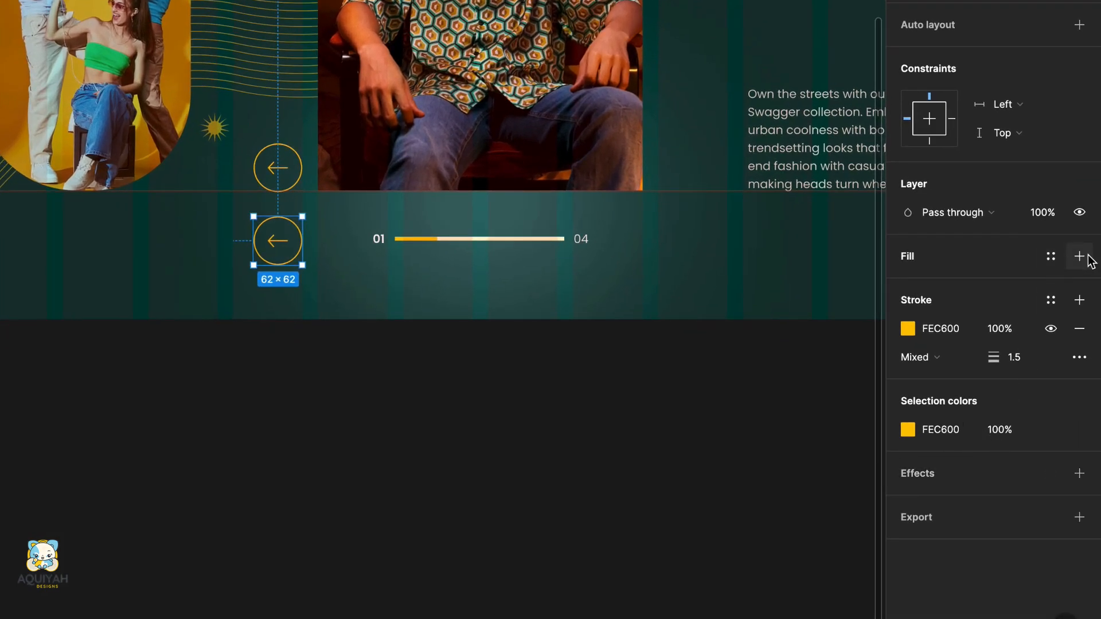
click(1079, 257)
click(908, 286)
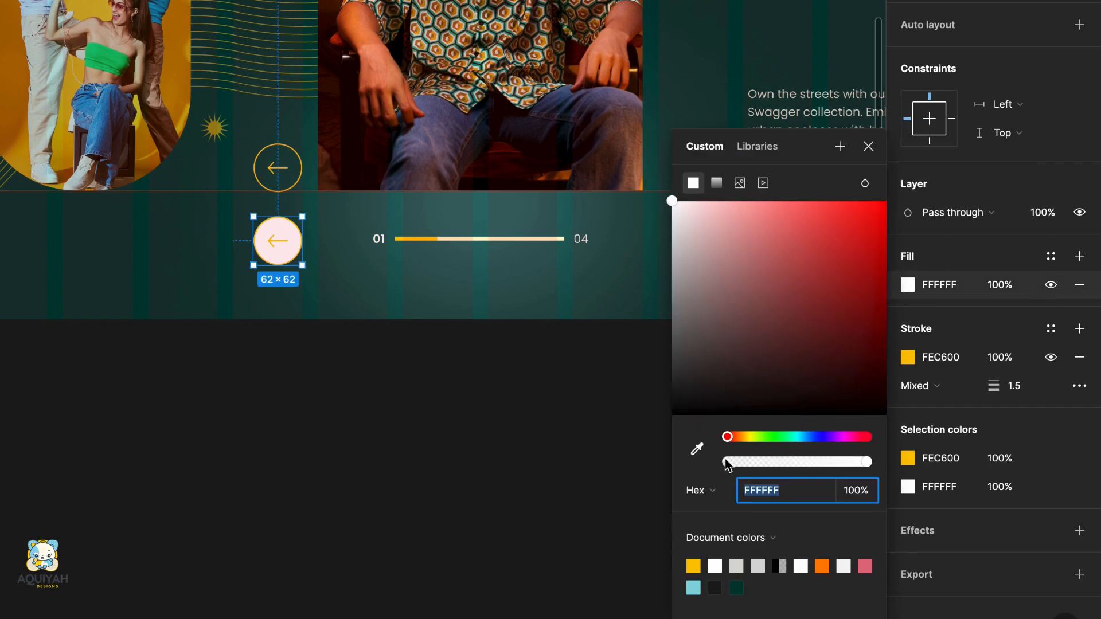
click(696, 563)
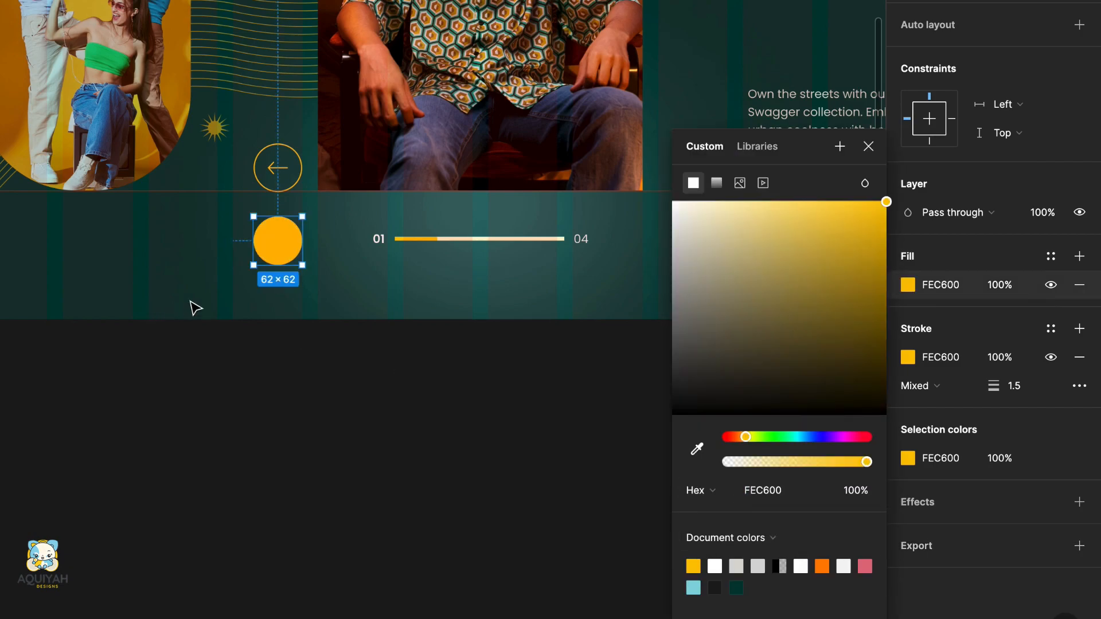
Change the stroke color of the arrow in the filled button to dark green 003A34.
double_click(281, 250)
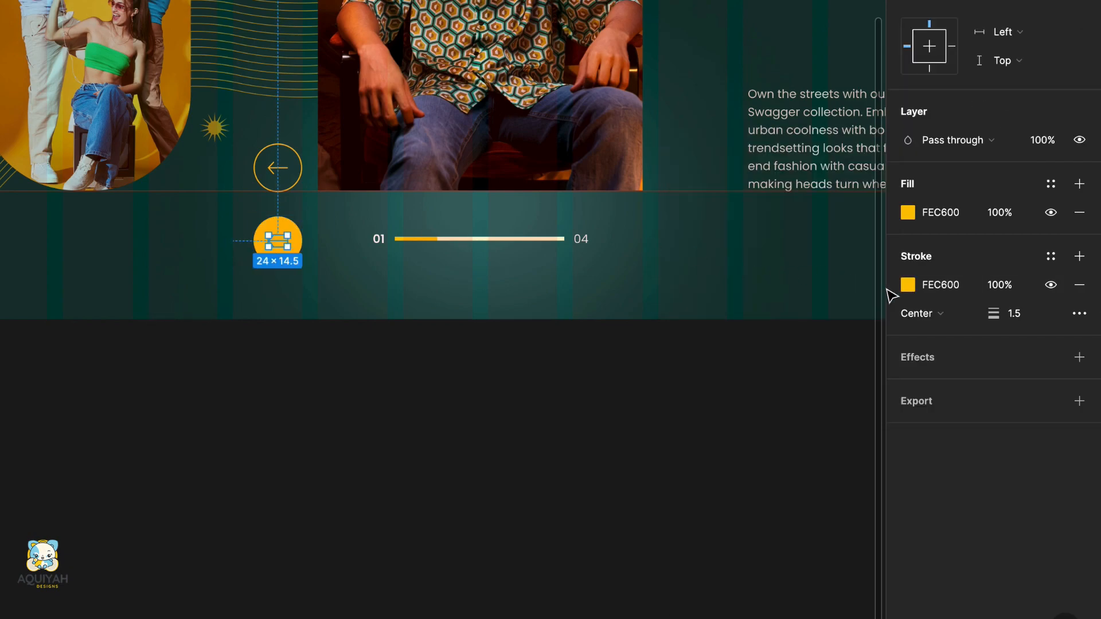
click(907, 285)
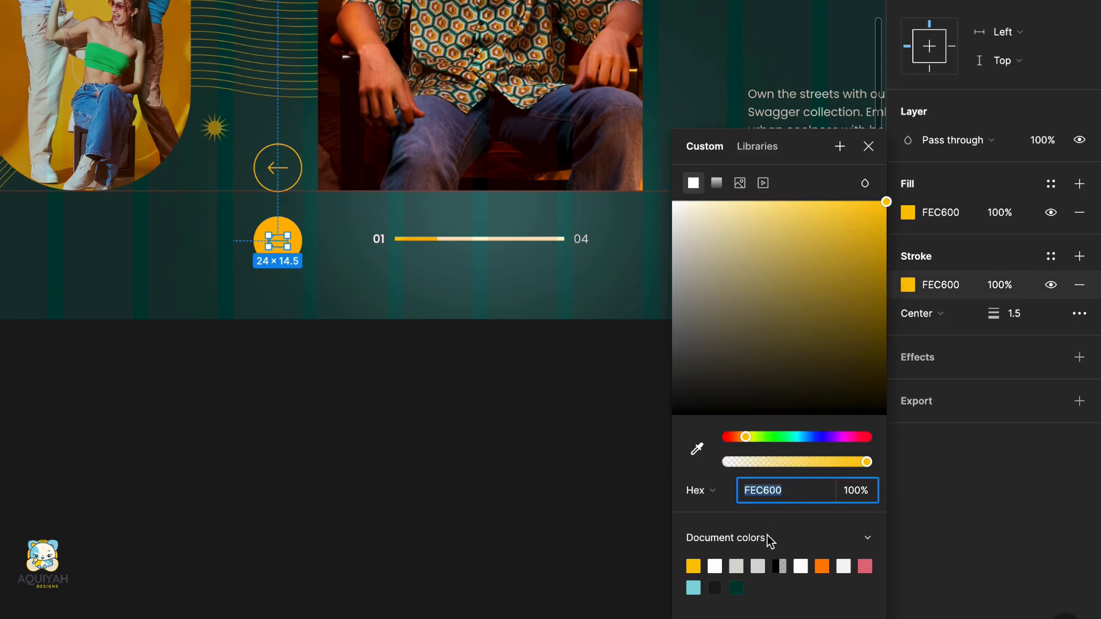
click(744, 588)
click(510, 479)
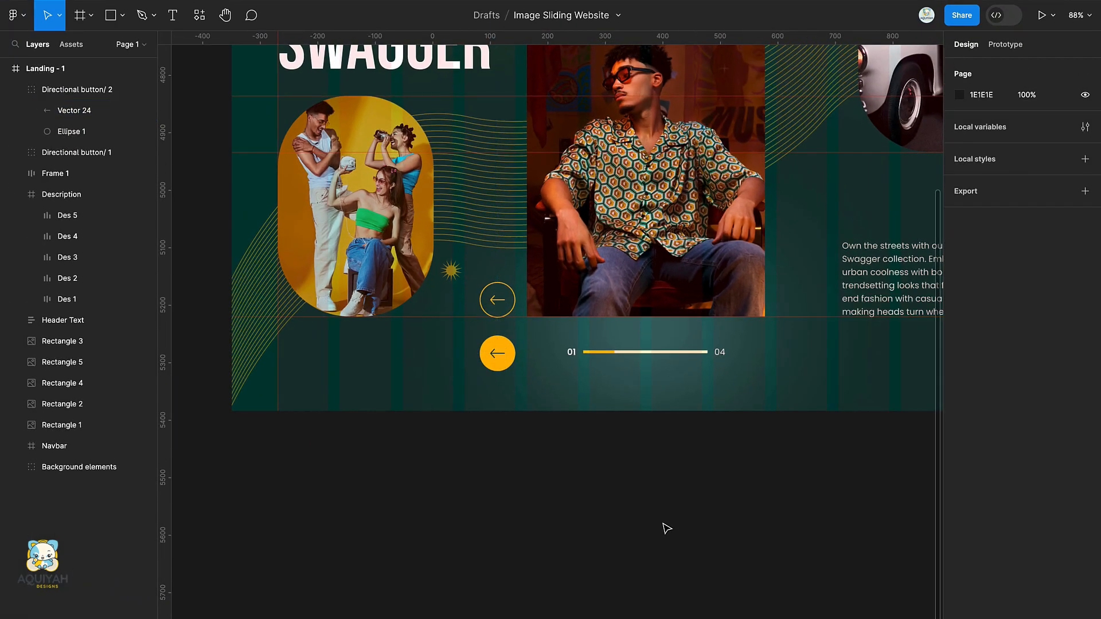
Turn the outlined and filled buttons together into a component set with two variants.
click(502, 360)
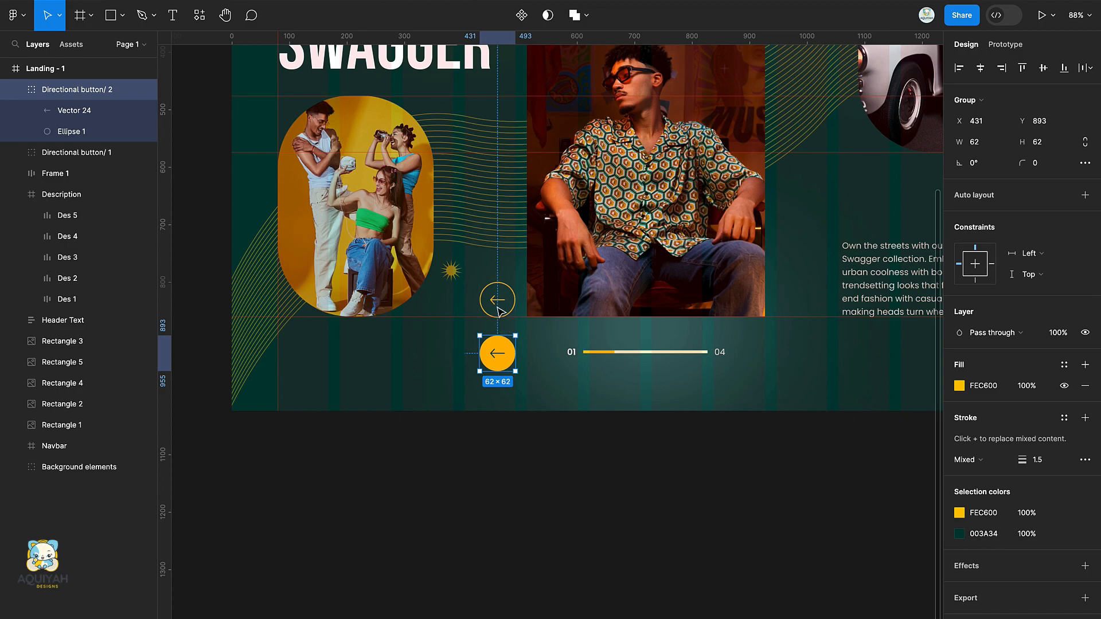
shift+click(502, 303)
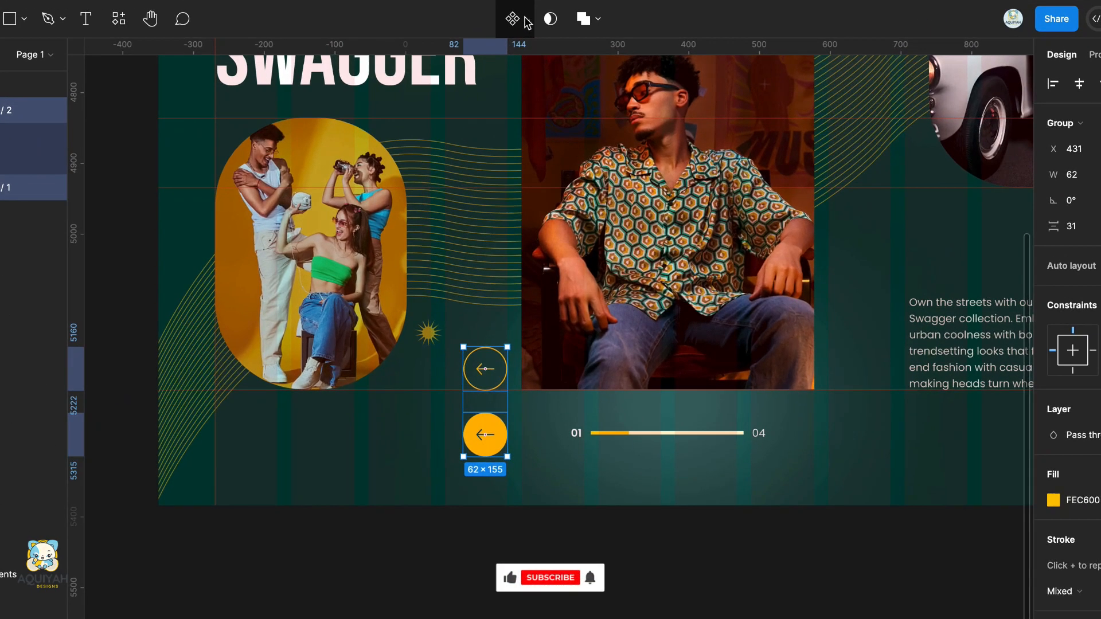
click(523, 15)
click(533, 97)
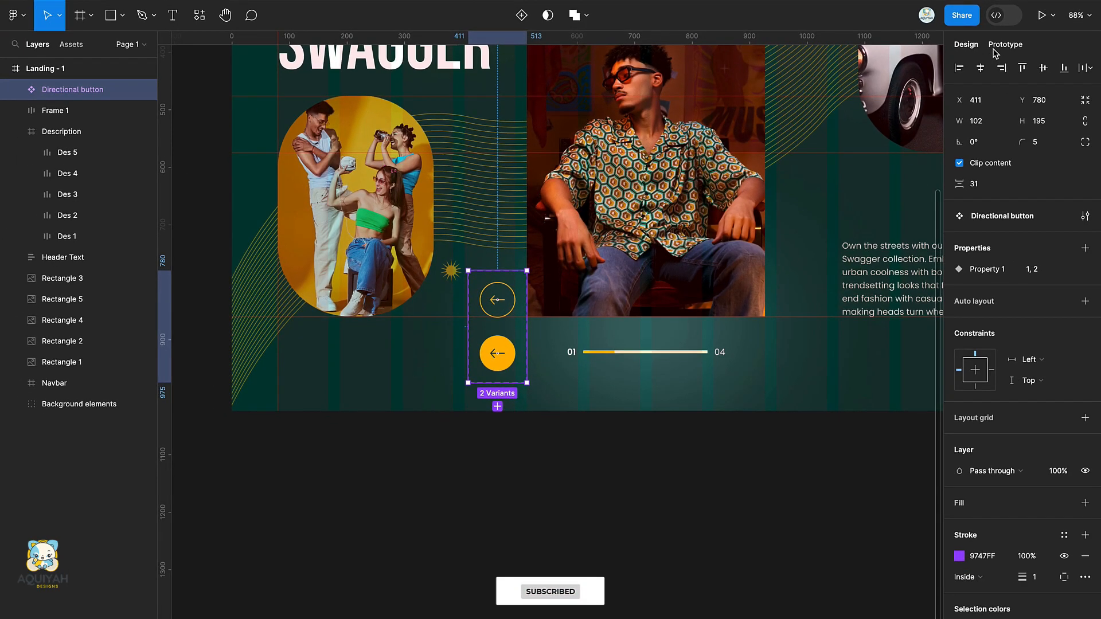
Add a prototype interaction from the outlined variant to the filled variant, triggered While pressing.
key(shift+e)
click(514, 299)
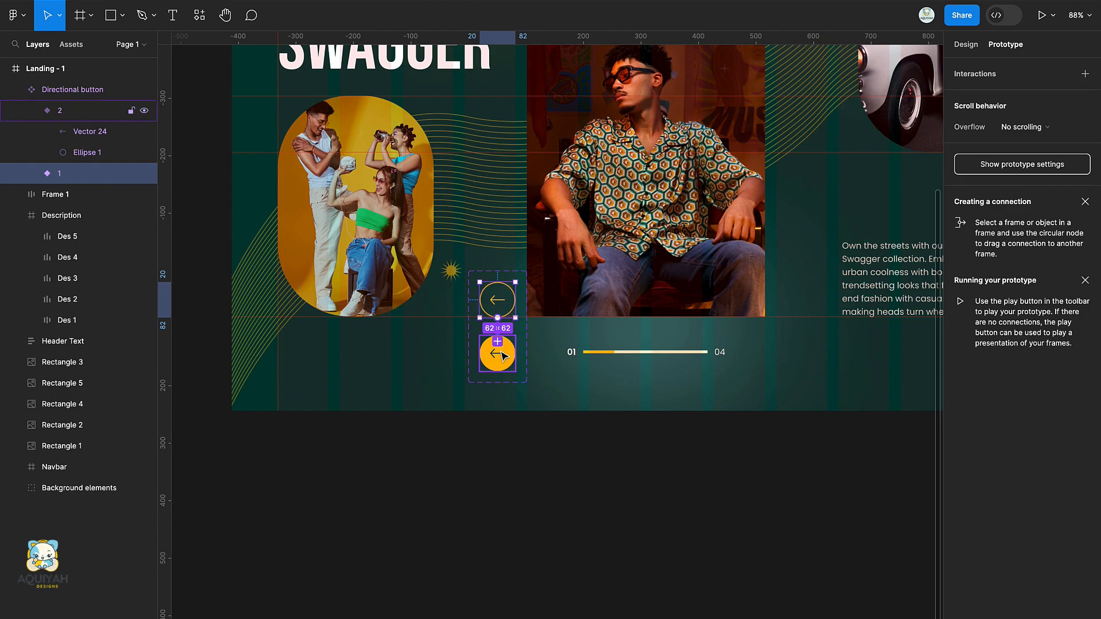
drag(515, 300, 500, 356)
click(462, 369)
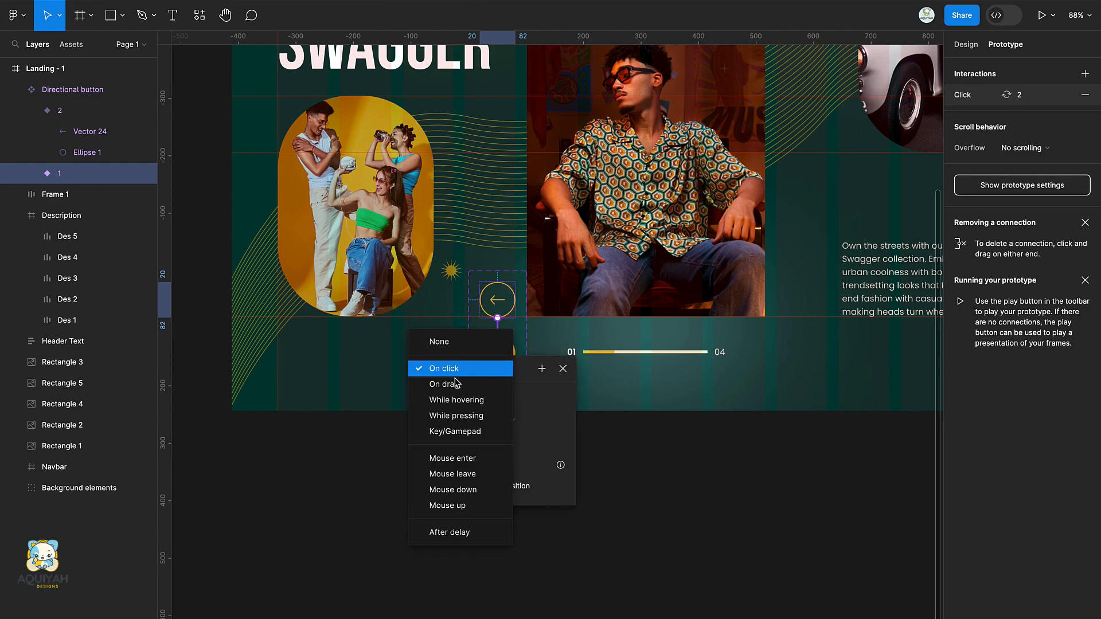
click(456, 416)
Set the animation of the outlined variant's interaction to Smart animate.
drag(508, 369, 652, 257)
click(614, 323)
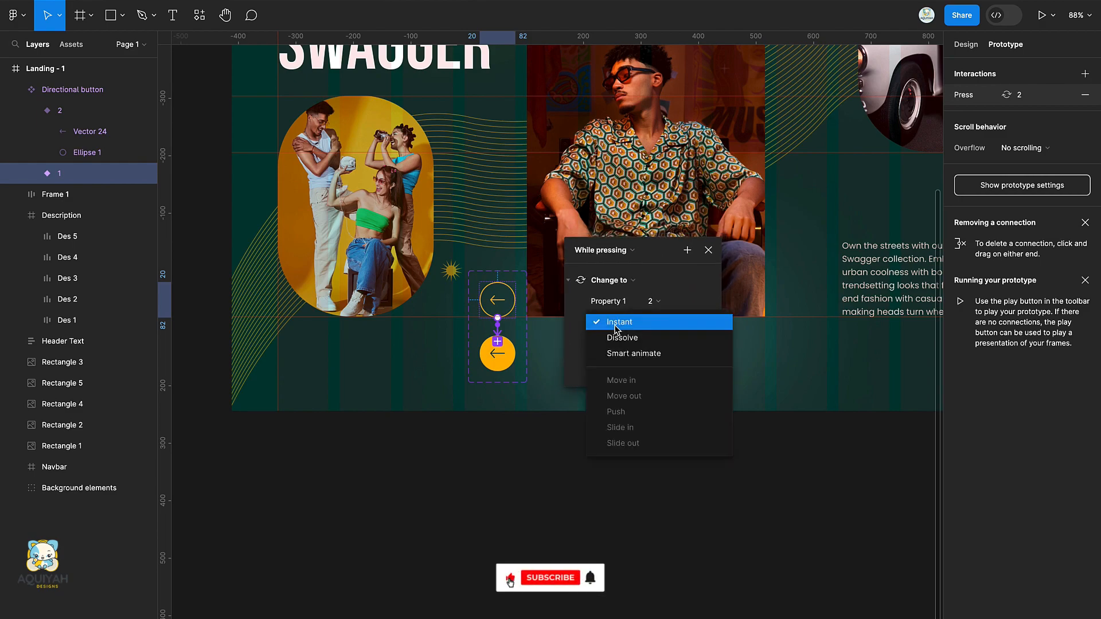
click(616, 354)
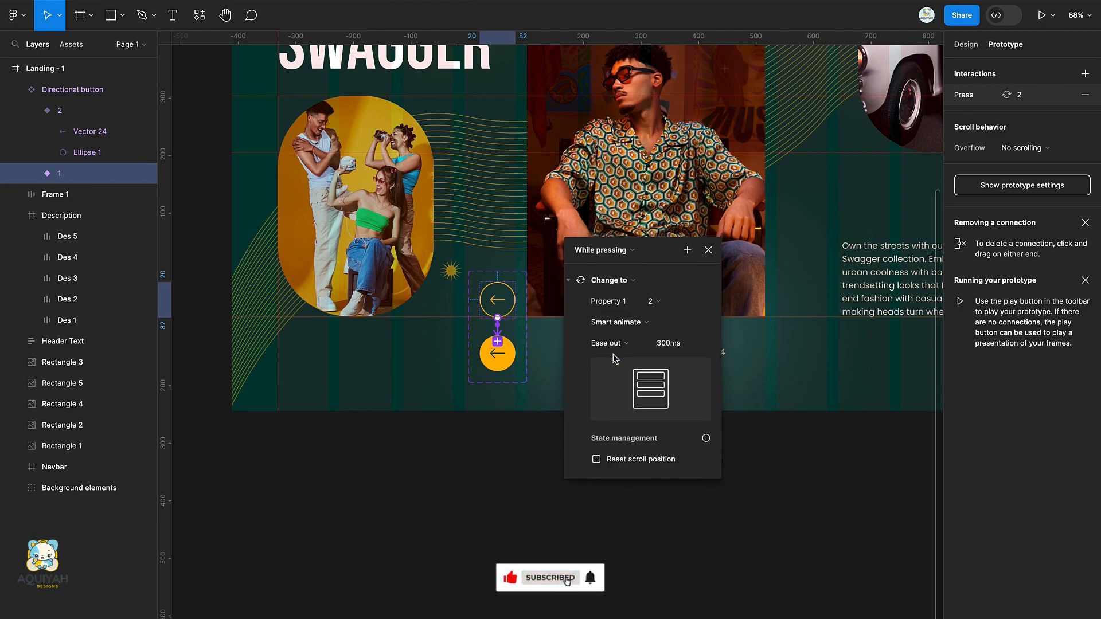
click(670, 344)
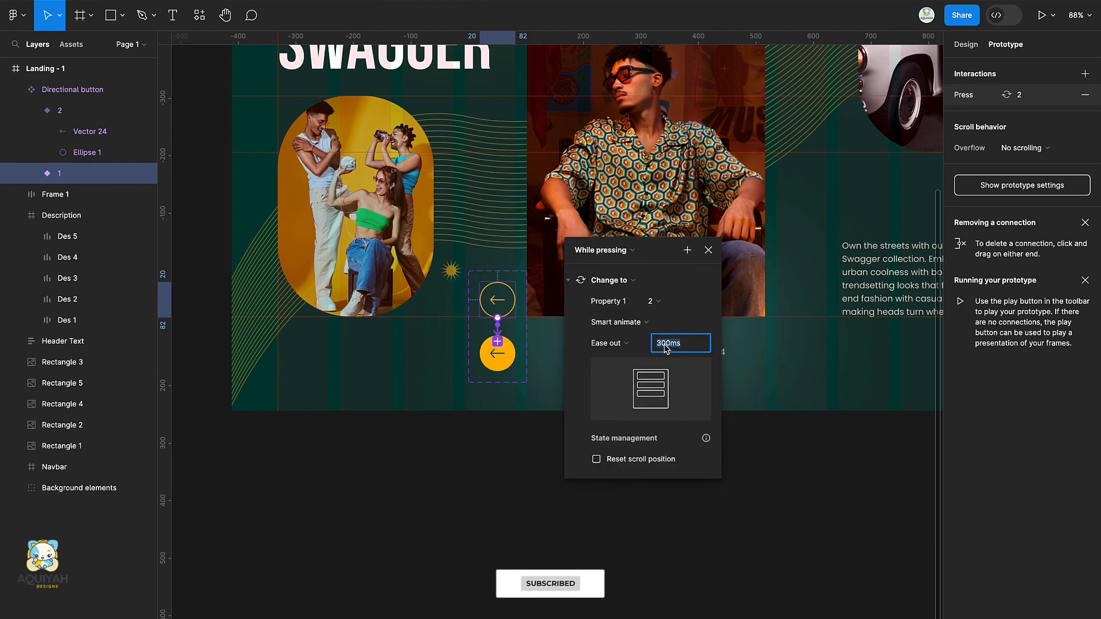
click(566, 404)
Move the component set below the landing frame and place an instance of its outlined variant beside the central photo's lower left edge.
drag(502, 364, 338, 540)
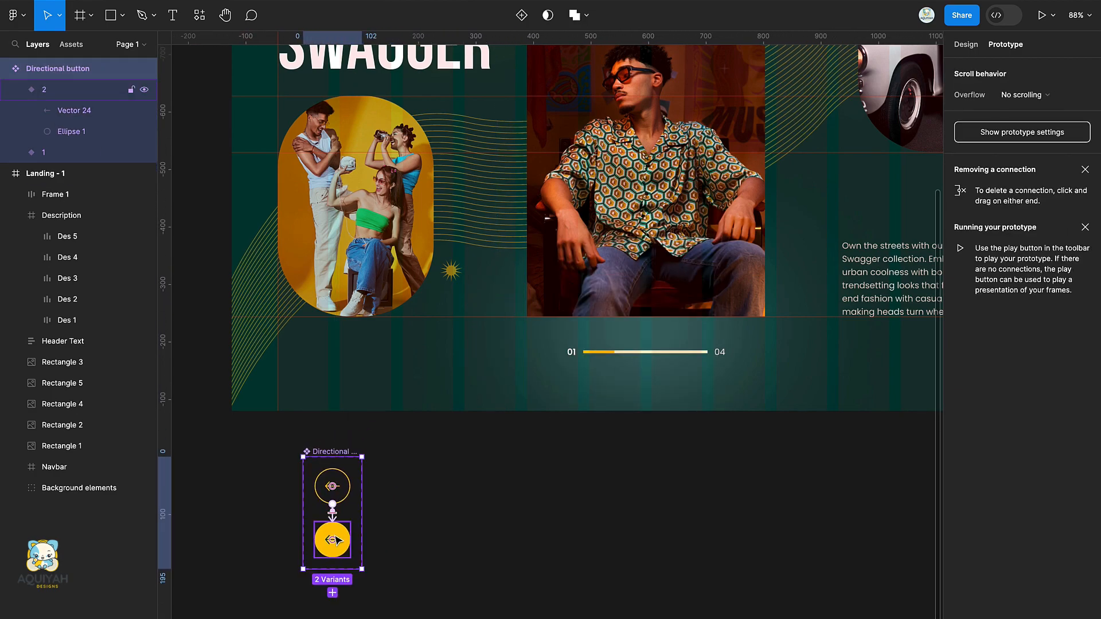
click(343, 482)
click(966, 44)
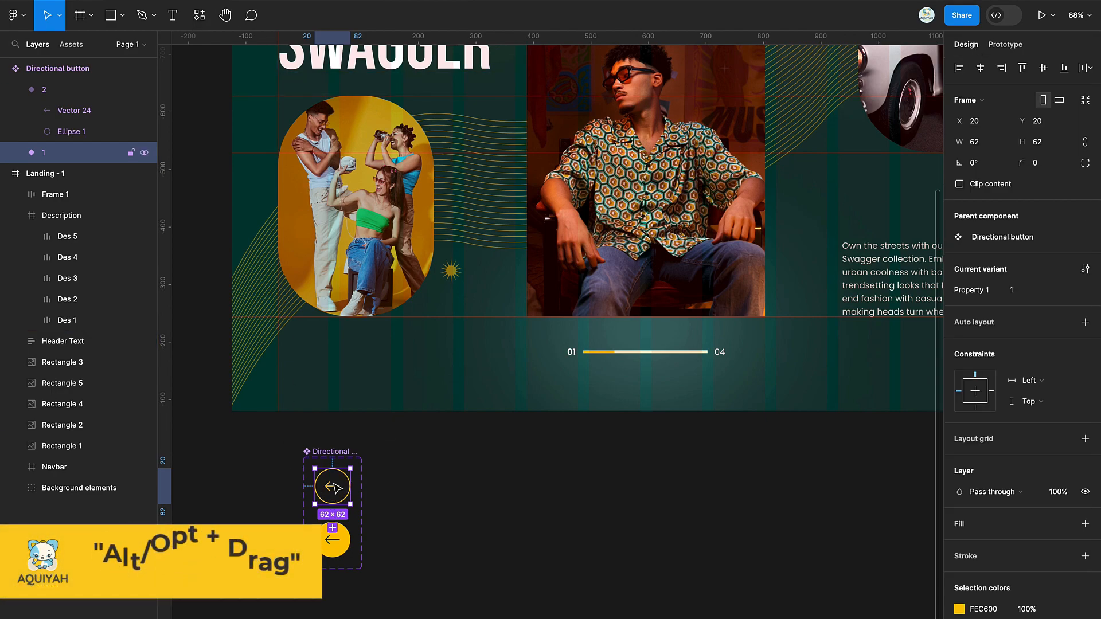
drag(329, 485, 505, 304)
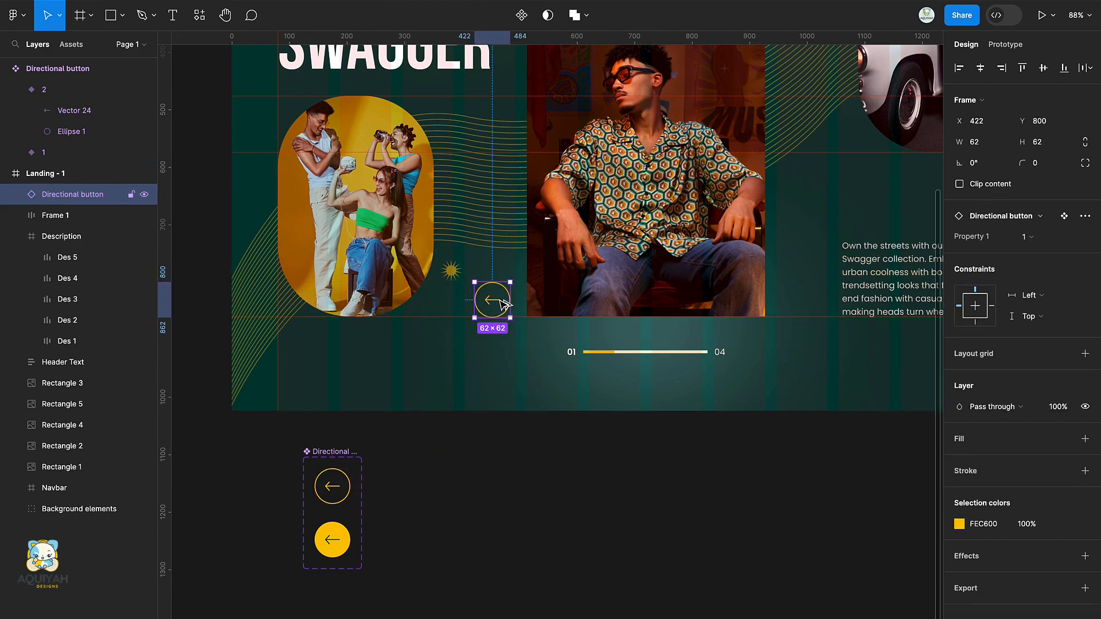
click(201, 14)
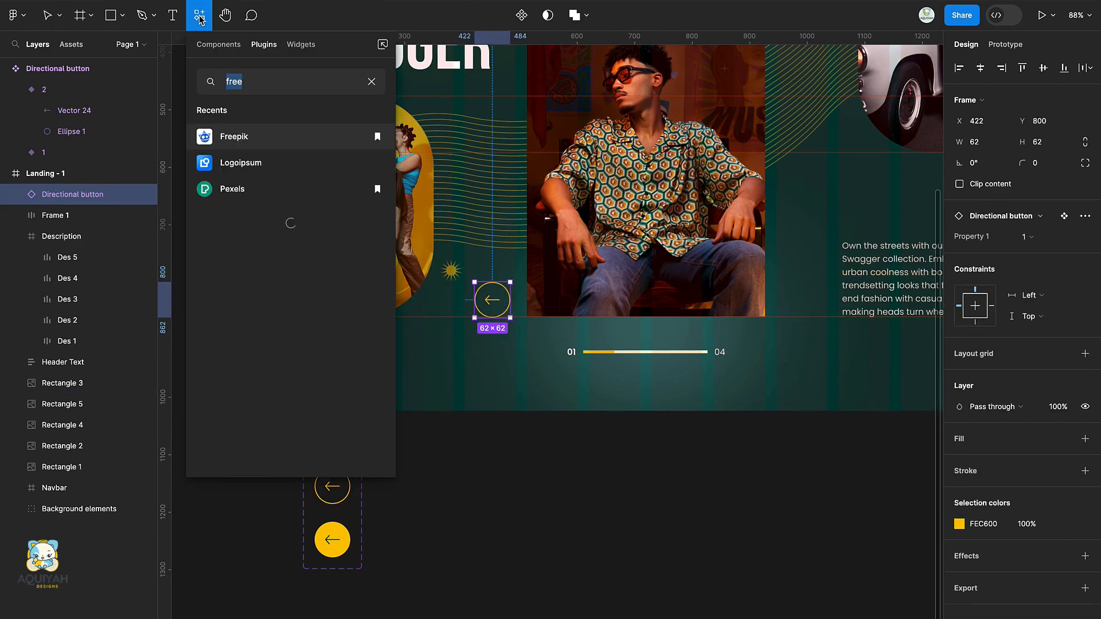
click(370, 82)
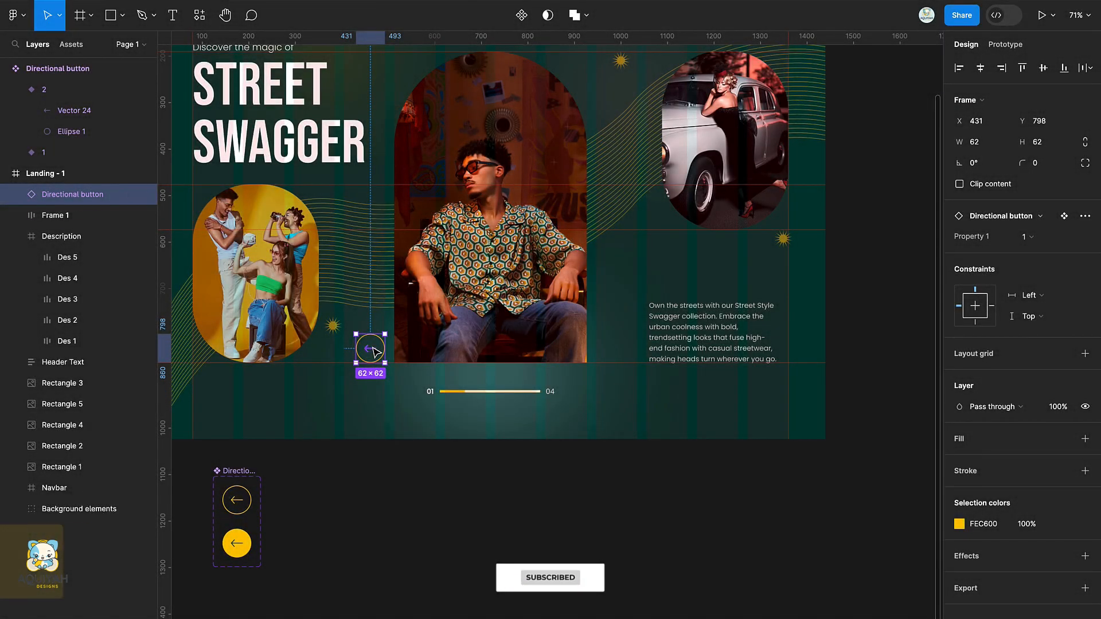
Duplicate the directional button instance and place the copy 20 px to the right of the central photo at the same height.
key(ctrl+d)
drag(373, 351, 615, 352)
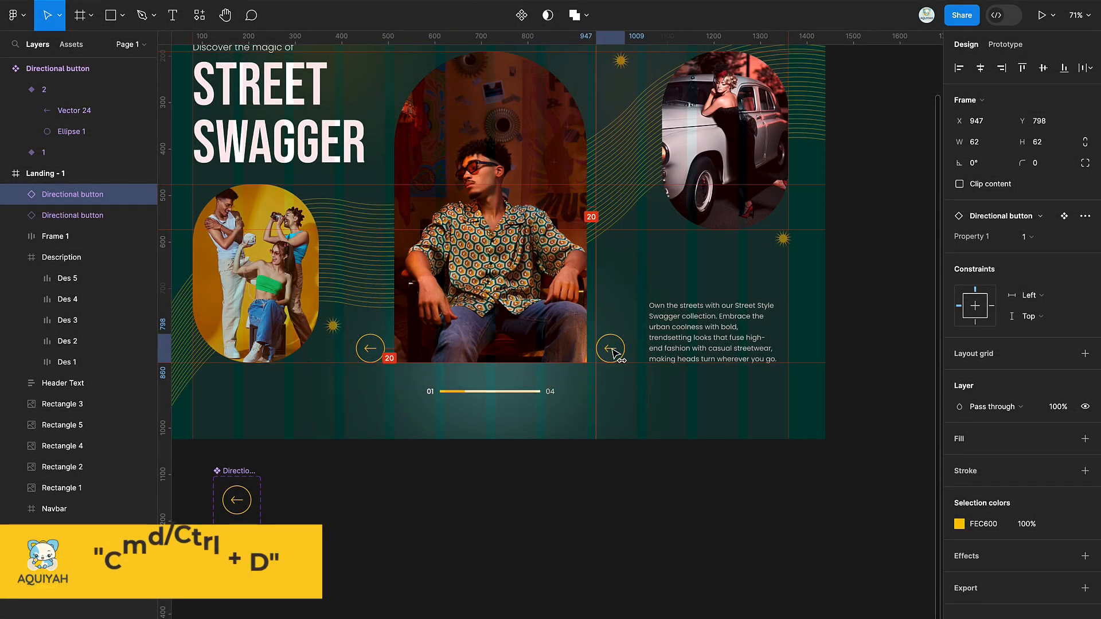
Flip the directional button to the right of the central photo horizontally.
right_click(615, 352)
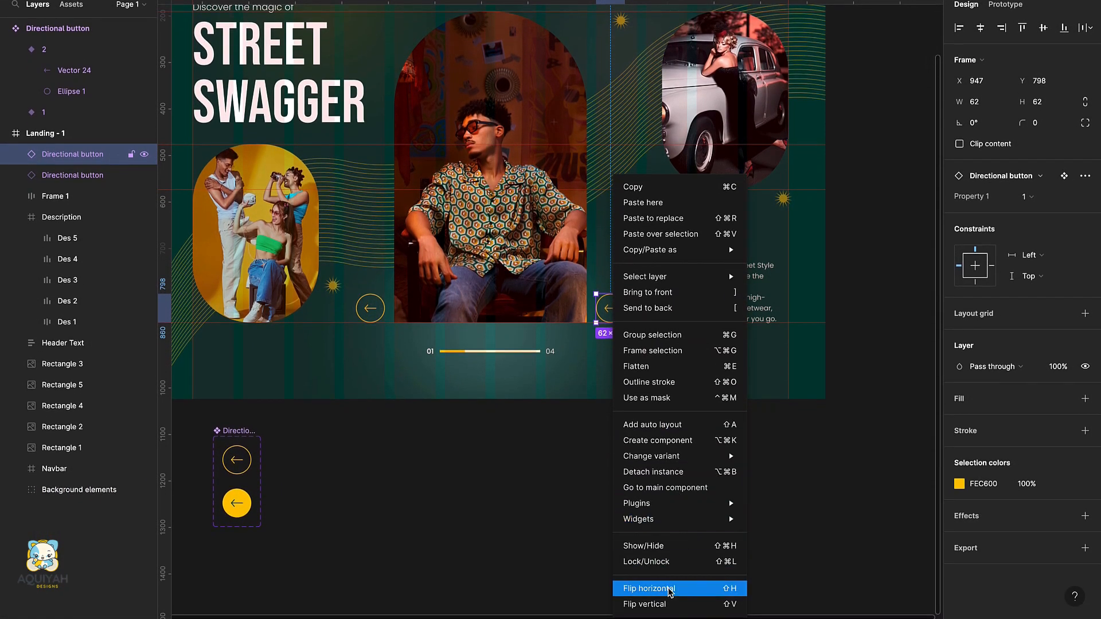
click(648, 589)
Duplicate the Landing - 1 frame to create the second slide beside it.
key(ctrl+d)
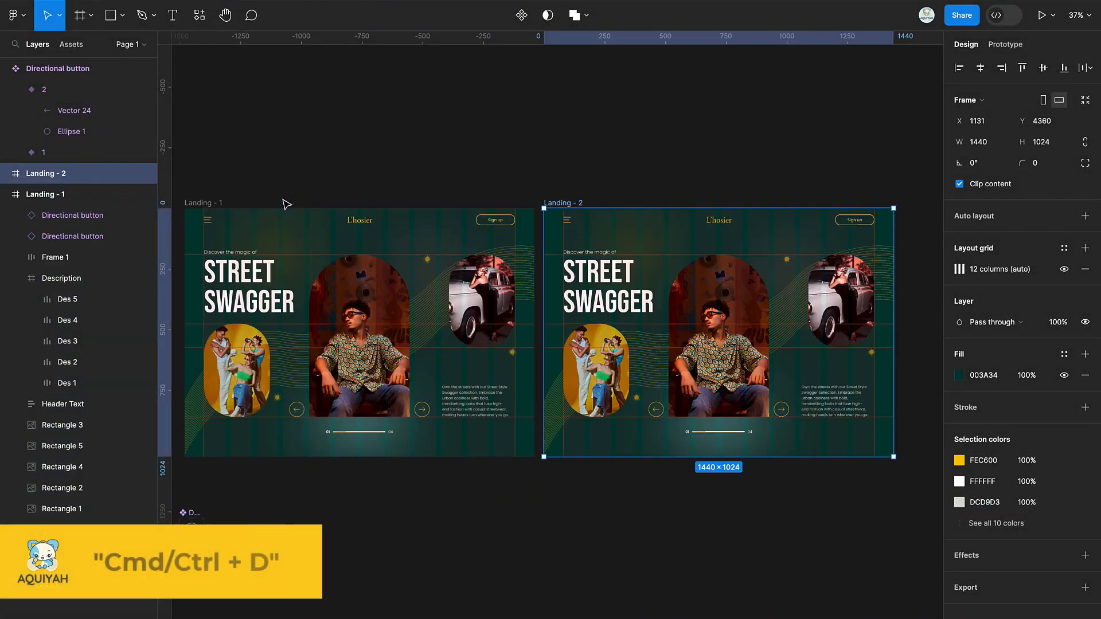
scroll(751, 274, right, 5)
scroll(752, 274, down, 2)
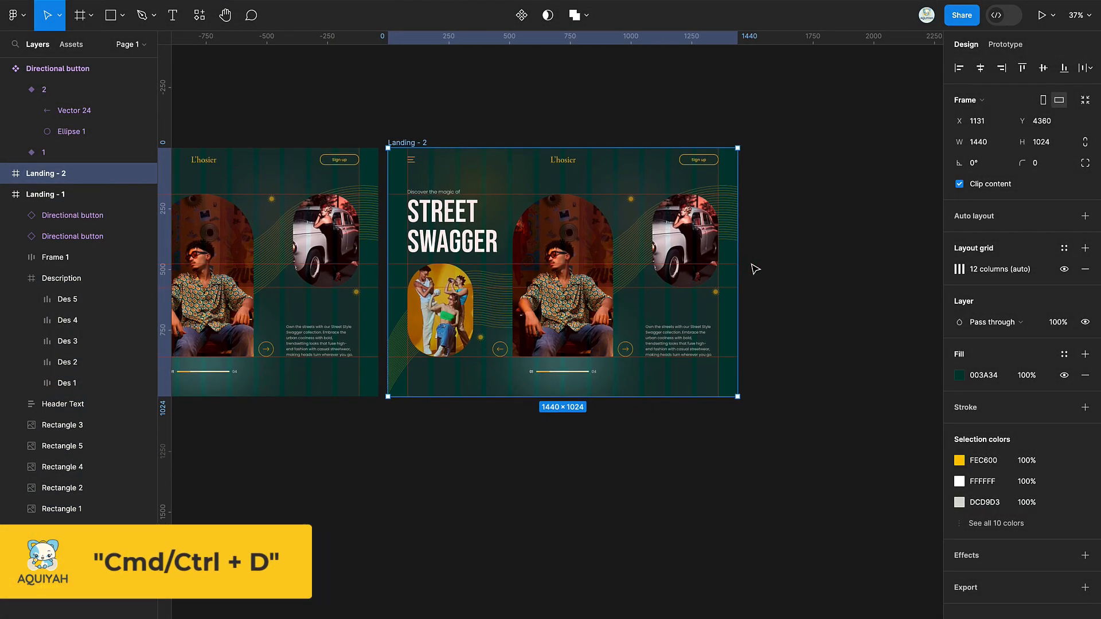
Move the yellow group photo in Landing - 2 horizontally until it lies completely outside the frame's left edge.
click(437, 320)
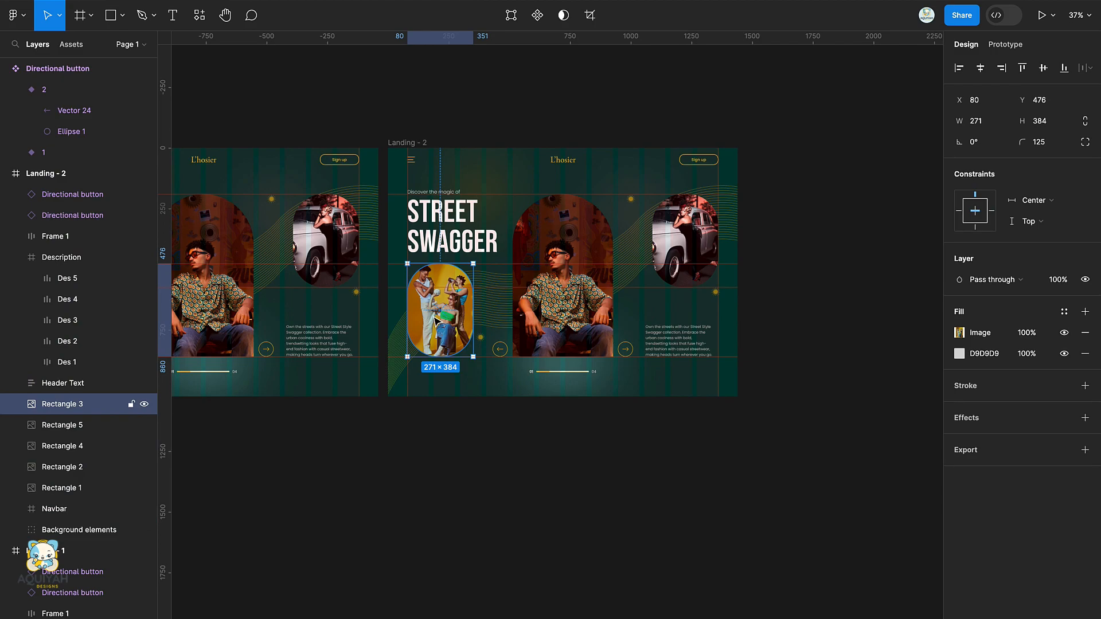
key(shift+Left)
key(shift+Left)
key(shift+Left)
key(shift+Left)
key(shift+Left)
key(shift+Left)
key(shift+Left)
key(shift+Left)
key(shift+Left)
key(shift+Left)
key(shift+Left)
key(shift+Left)
key(shift+Left)
key(shift+Left)
key(shift+Left)
key(shift+Left)
key(shift+Left)
key(shift+Left)
key(shift+Left)
key(shift+Left)
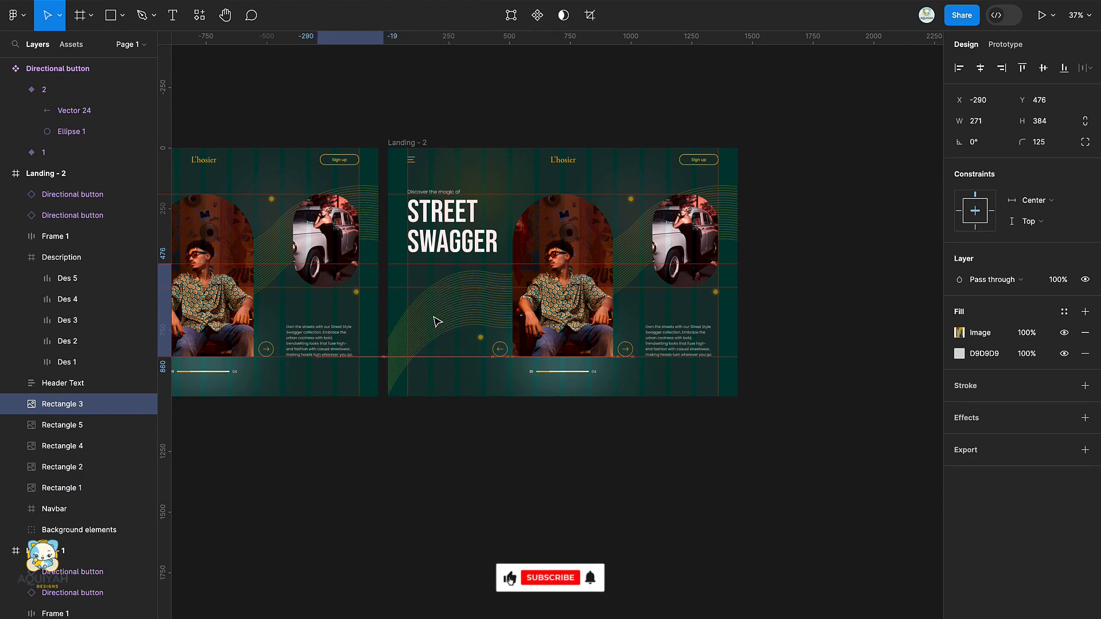
Move the seated man's photo in Landing - 2 horizontally to the left margin at X 80.
click(86, 488)
key(shift+Left)
key(shift+Left)
key(shift+Left)
key(shift+Left)
key(shift+Left)
key(shift+Left)
key(shift+Left)
key(shift+Left)
key(shift+Left)
key(shift+Left)
key(shift+Left)
key(shift+Left)
key(shift+Left)
key(shift+Left)
key(shift+Left)
key(shift+Left)
key(shift+Left)
key(shift+Left)
key(shift+Left)
key(shift+Left)
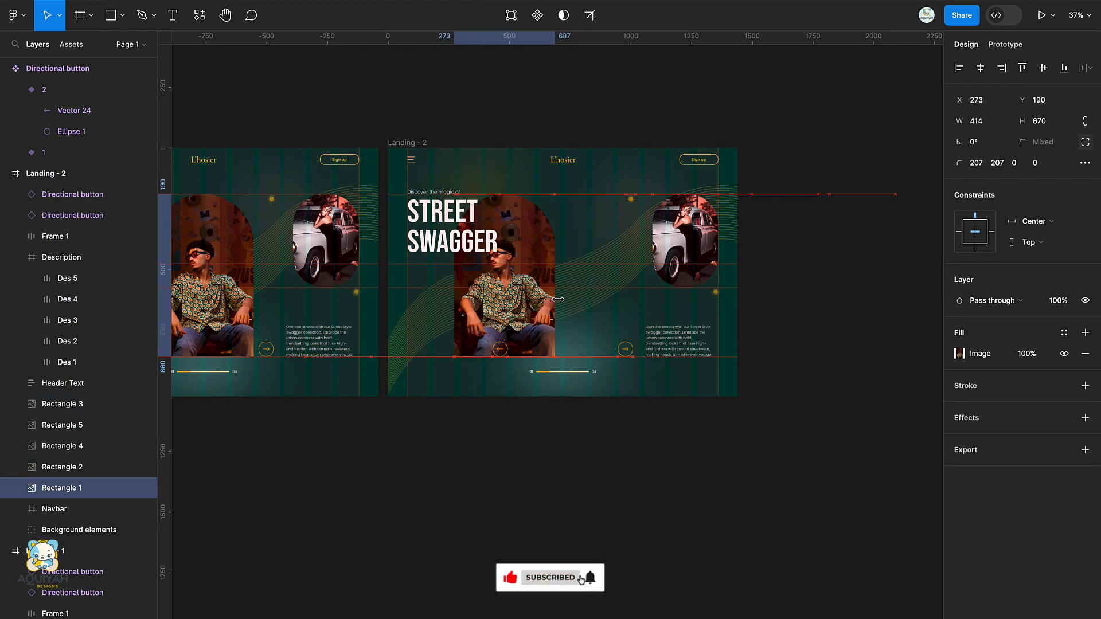
key(shift+Left)
key(shift+Left)
key(shift+Left)
key(shift+Left)
key(shift+Left)
key(shift+Left)
key(shift+Left)
key(shift+Left)
key(shift+Left)
key(shift+Left)
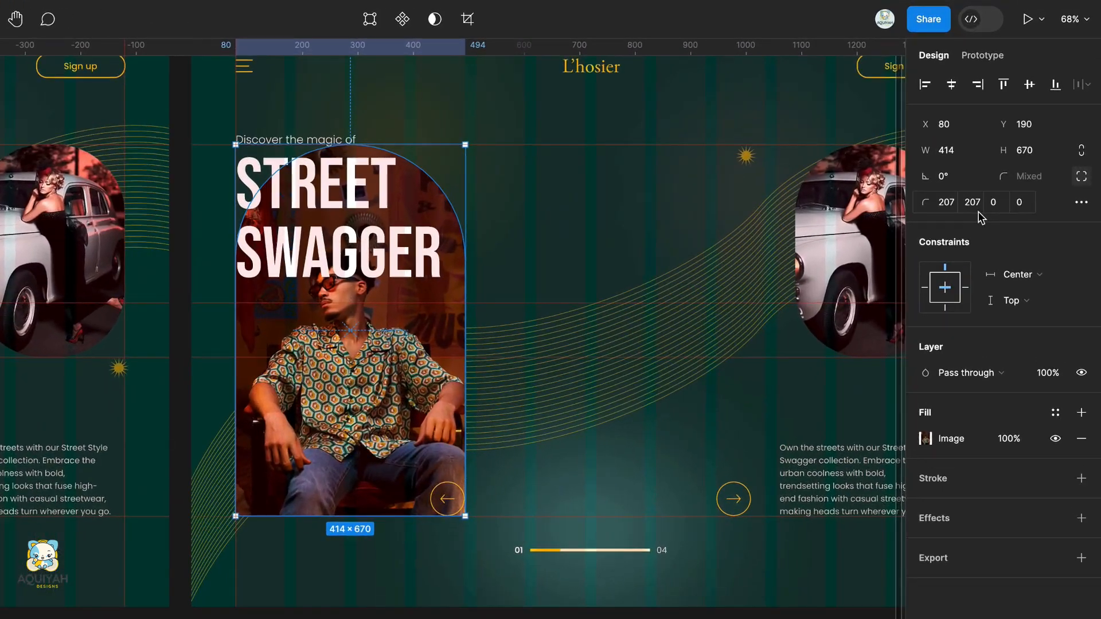
Set the rounded upper corners of the seated man's photo to a radius of 0.
key(Return)
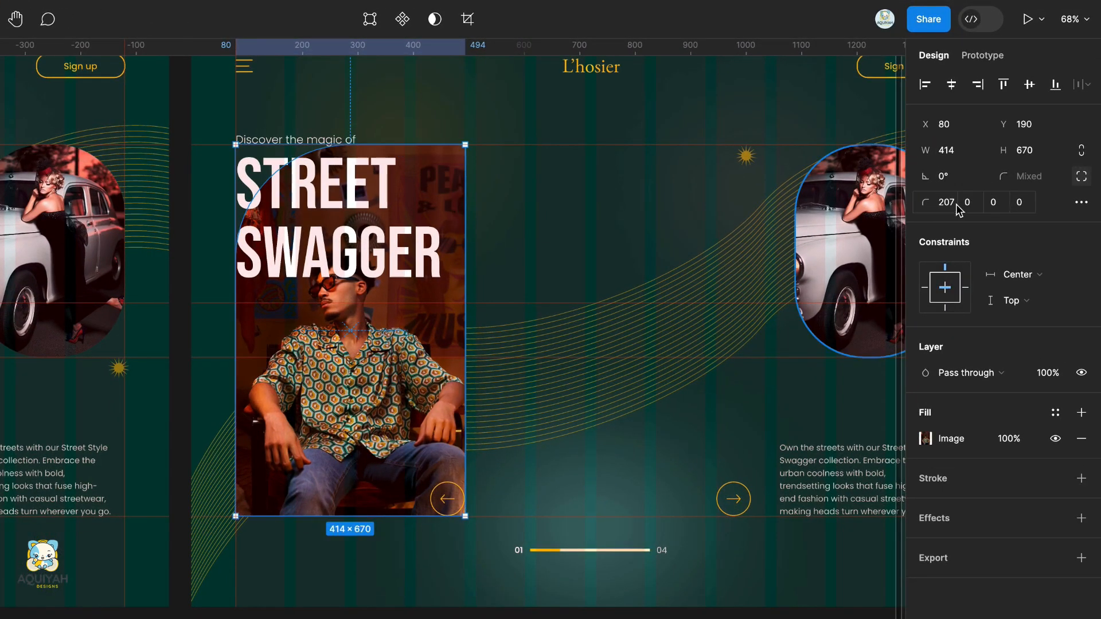
text(0)
key(Return)
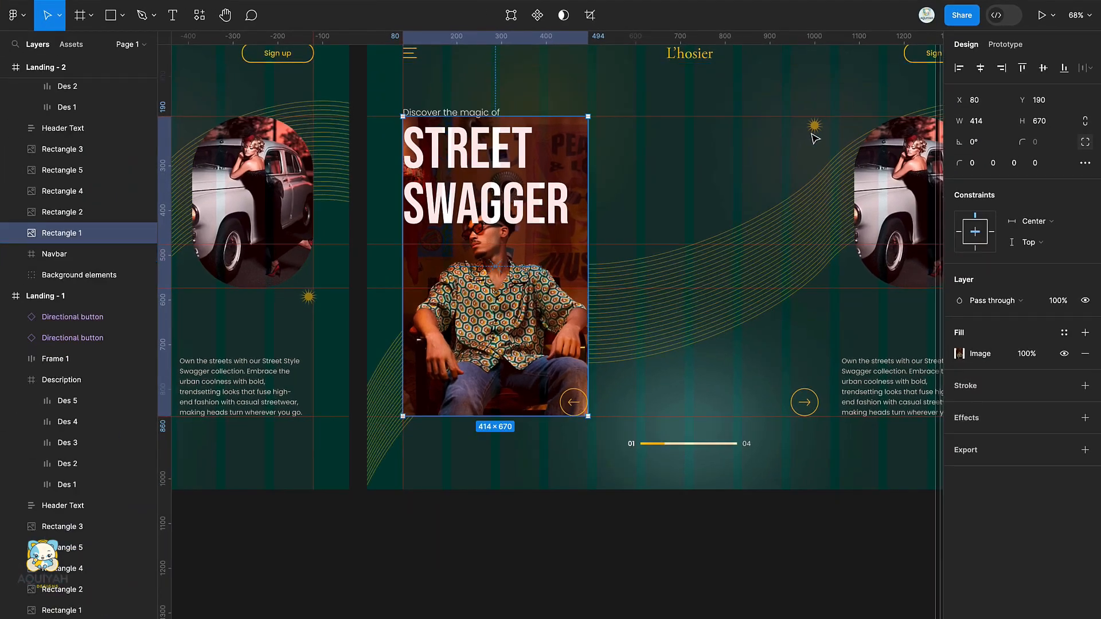
Scale the seated man's photo to 271 by 384 px at Y 476 and round all its corners to 135.5.
key(k)
drag(591, 114, 512, 315)
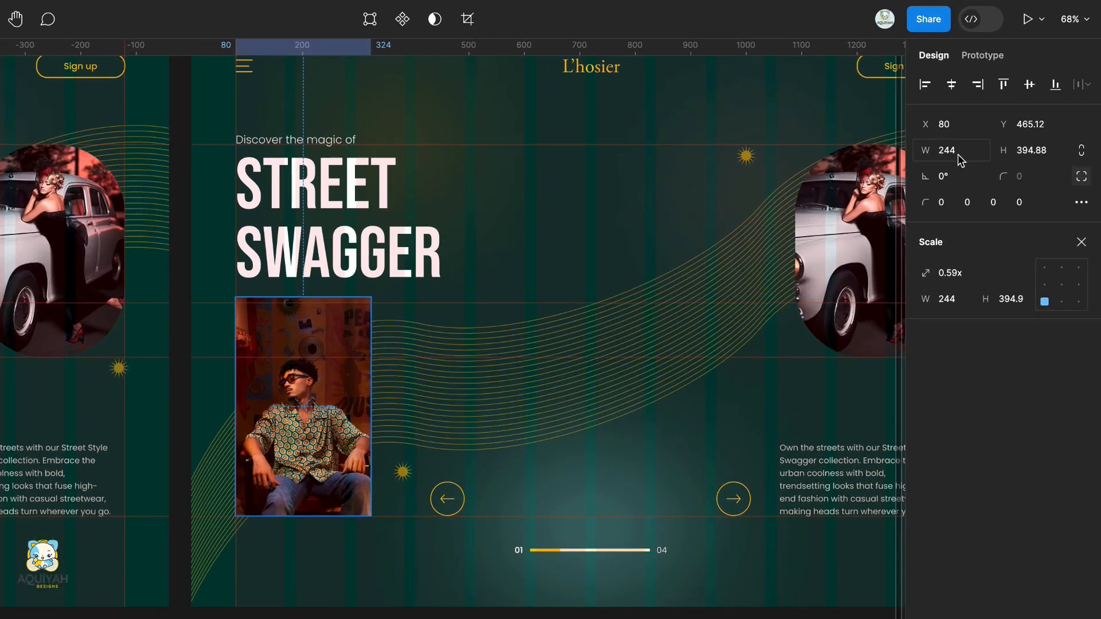
key(Return)
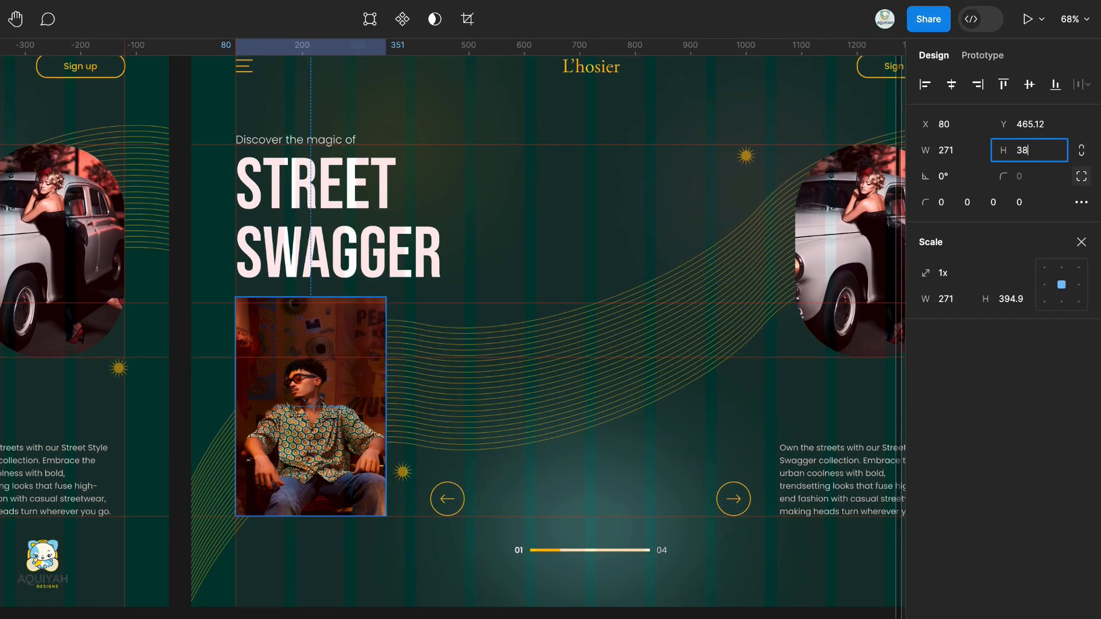
key(Return)
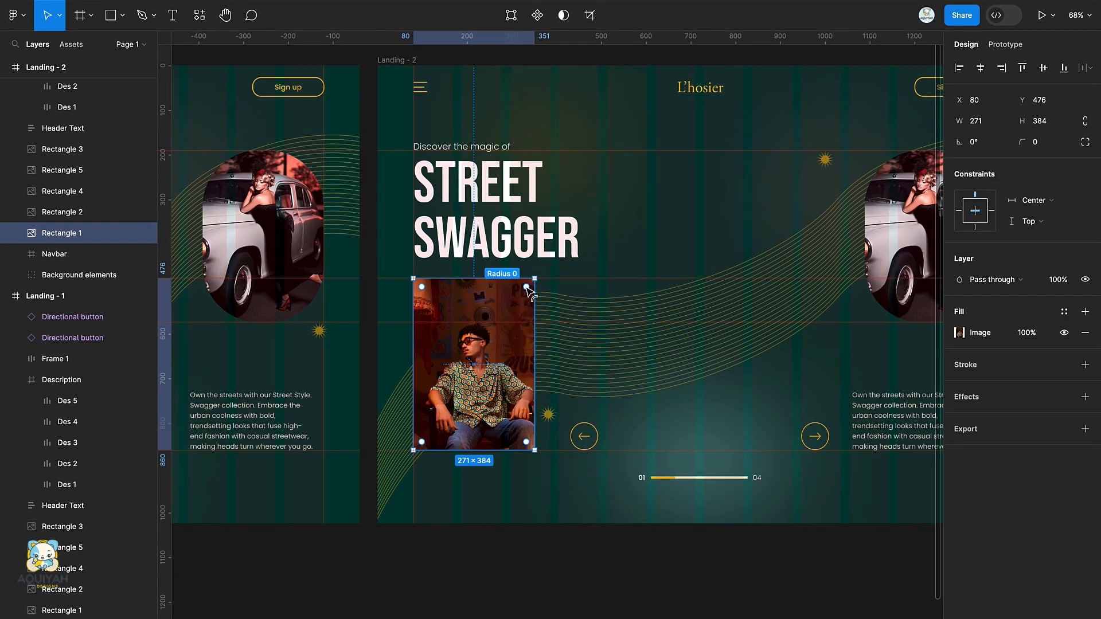
drag(527, 290, 461, 393)
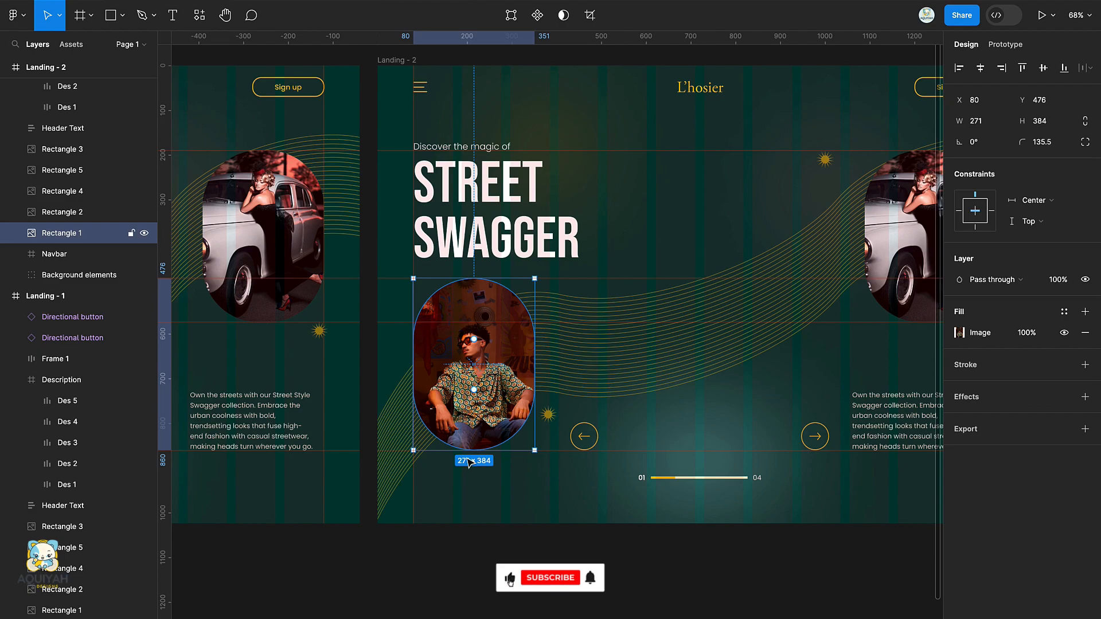
click(480, 554)
Center the vintage car photo horizontally in the Landing - 2 frame.
scroll(481, 554, right, 2)
scroll(480, 554, down, 5)
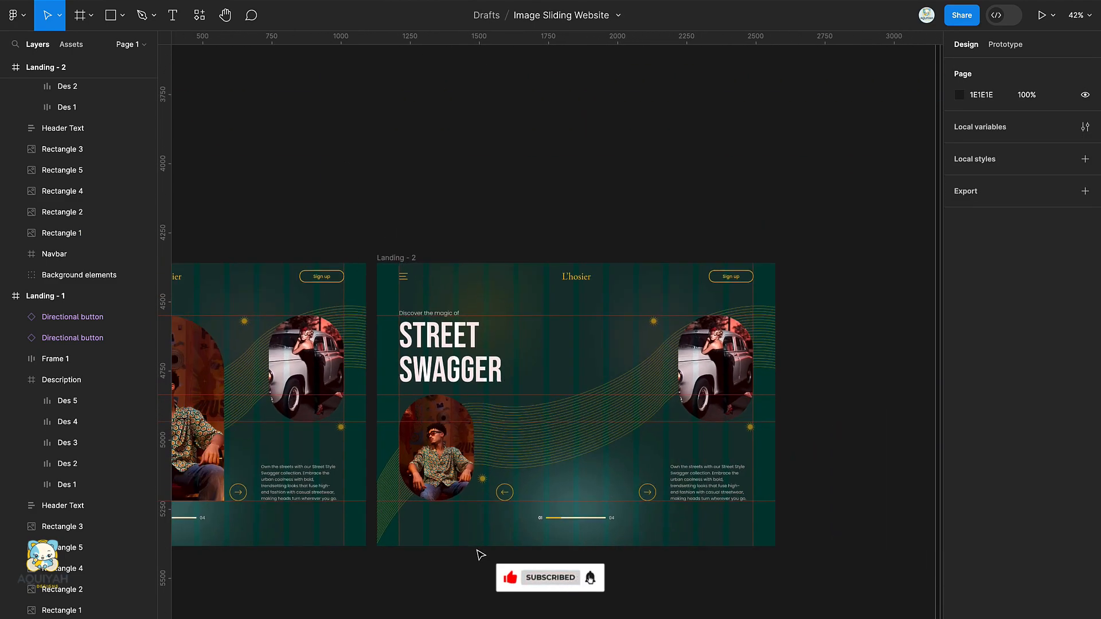
click(724, 363)
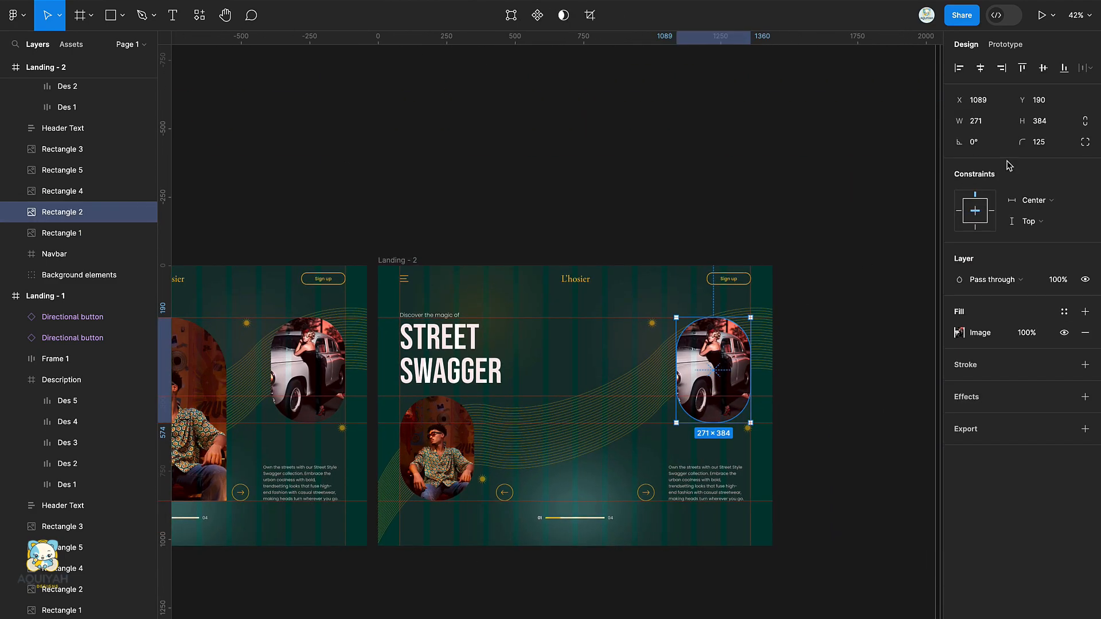
click(985, 71)
Turn off Clip content for the Landing - 2 frame.
click(395, 259)
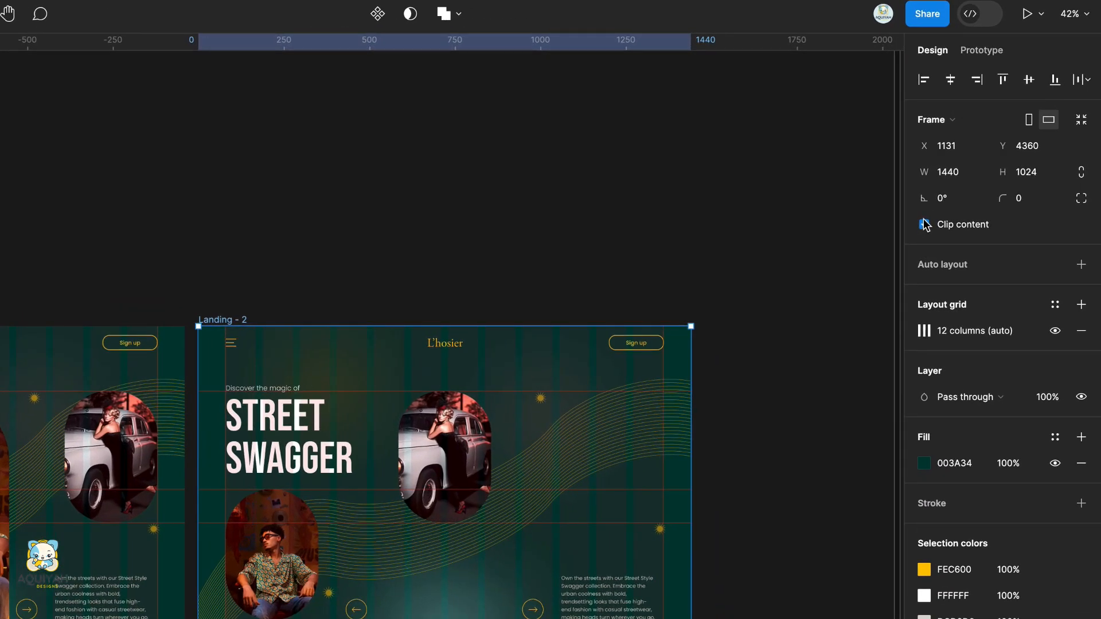
click(924, 224)
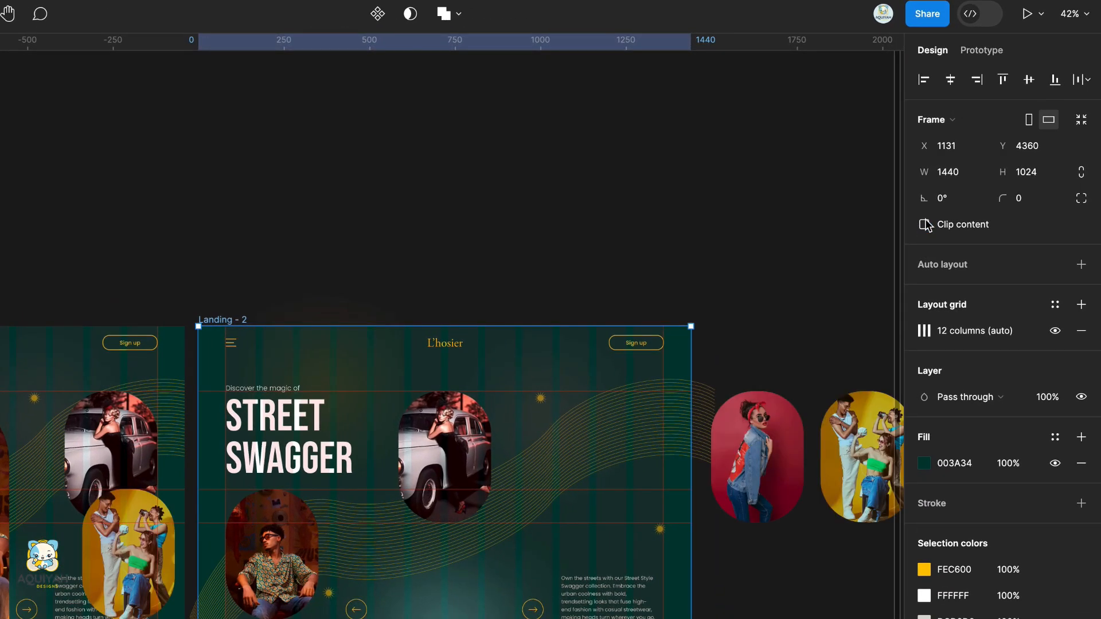
Move the red and yellow photos from beyond Landing - 2 left together until the red photo sits at the right margin.
scroll(843, 524, right, 3)
drag(827, 618, 688, 469)
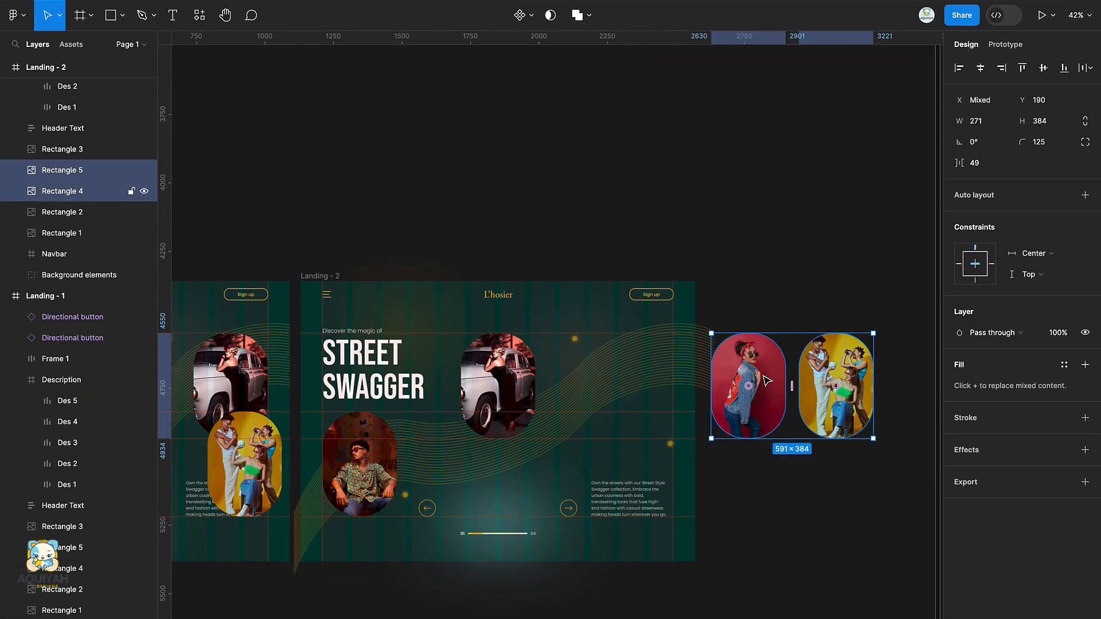
key(shift+Left)
key(shift+Left)
key(shift+Left)
key(shift+Left)
key(shift+Left)
key(shift+Left)
key(shift+Left)
key(shift+Left)
key(shift+Left)
key(shift+Left)
key(shift+Left)
key(shift+Left)
key(shift+Left)
key(shift+Left)
key(shift+Left)
key(shift+Left)
key(shift+Left)
key(shift+Left)
key(shift+Left)
key(shift+Left)
key(shift+Right)
key(shift+Right)
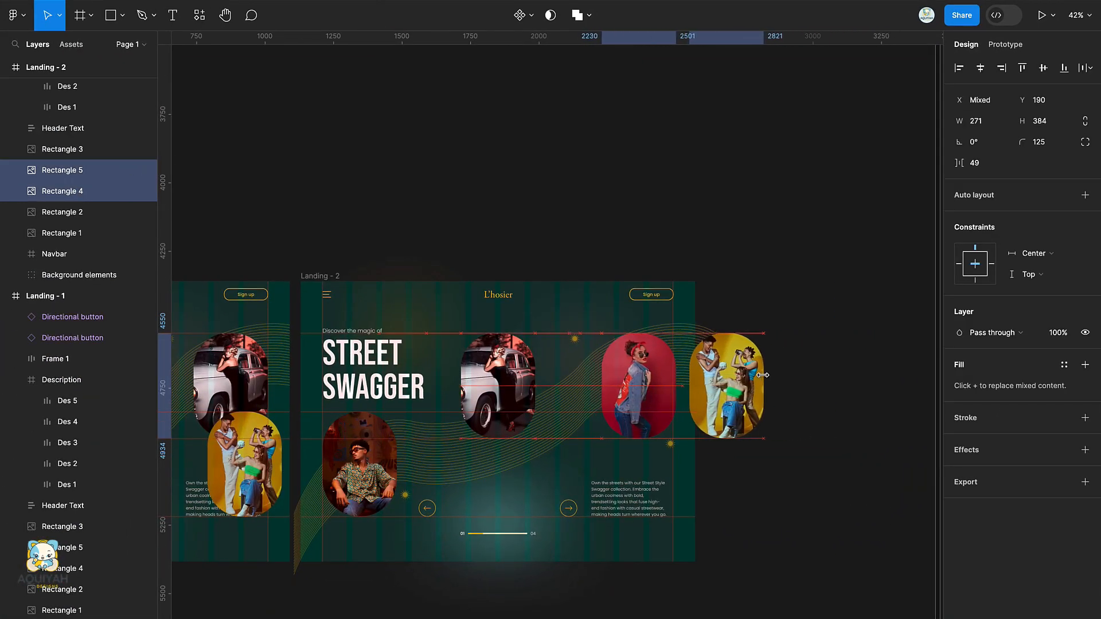
Move only the yellow group photo horizontally back out past the right edge of Landing - 2.
click(730, 380)
key(shift+Right)
key(shift+Right)
key(shift+Right)
key(shift+Right)
key(shift+Right)
key(shift+Right)
key(shift+Right)
key(shift+Right)
key(shift+Right)
key(shift+Right)
key(shift+Right)
key(shift+Right)
key(shift+Right)
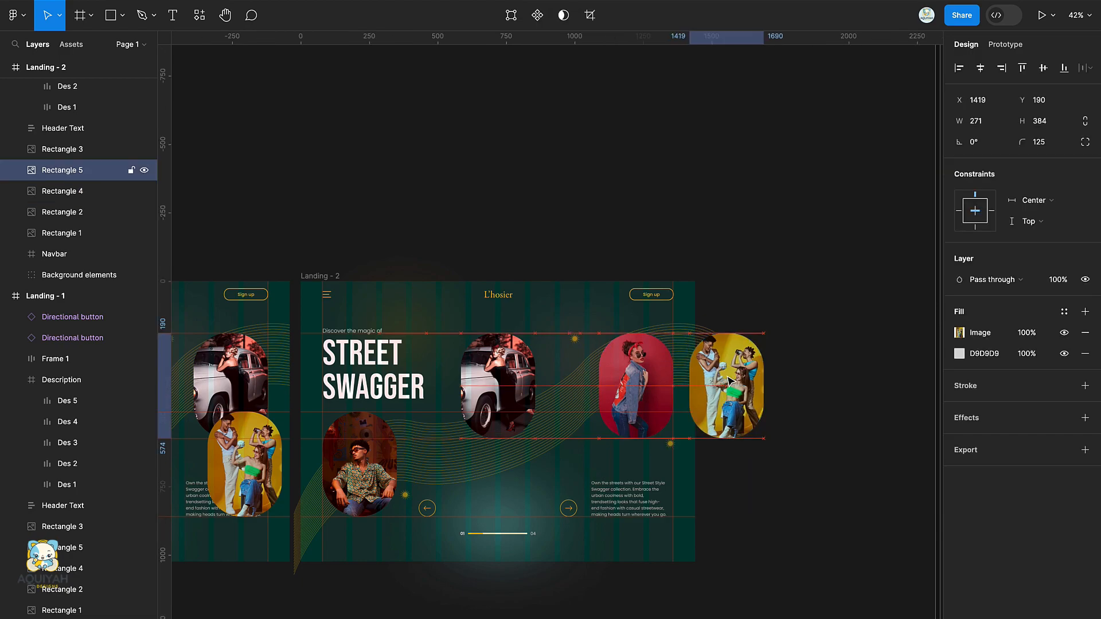
Duplicate the seated man's photo in Landing - 2 and move the copy out past the frame's right edge.
scroll(725, 375, down, 5)
scroll(726, 375, left, 2)
click(448, 319)
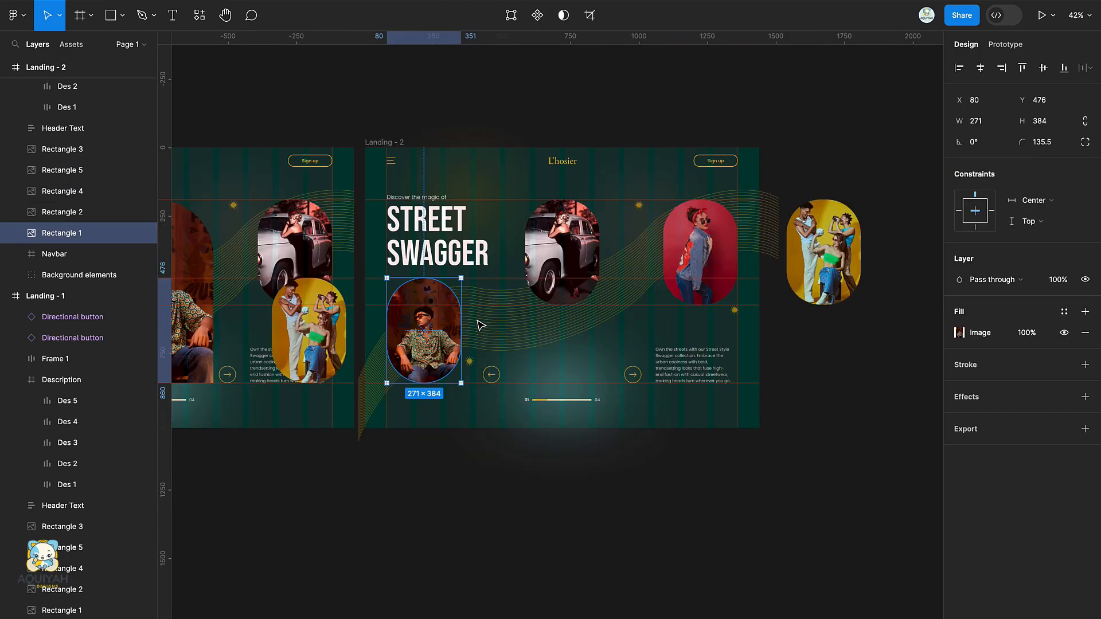
key(ctrl+d)
drag(448, 318, 715, 248)
key(shift+Right)
key(shift+Right)
key(shift+Right)
key(shift+Right)
key(shift+Right)
key(shift+Right)
key(shift+Right)
key(shift+Right)
key(shift+Right)
key(shift+Right)
key(shift+Right)
key(shift+Right)
key(shift+Right)
key(shift+Right)
key(shift+Right)
key(shift+Right)
key(shift+Right)
key(shift+Right)
key(shift+Right)
key(shift+Right)
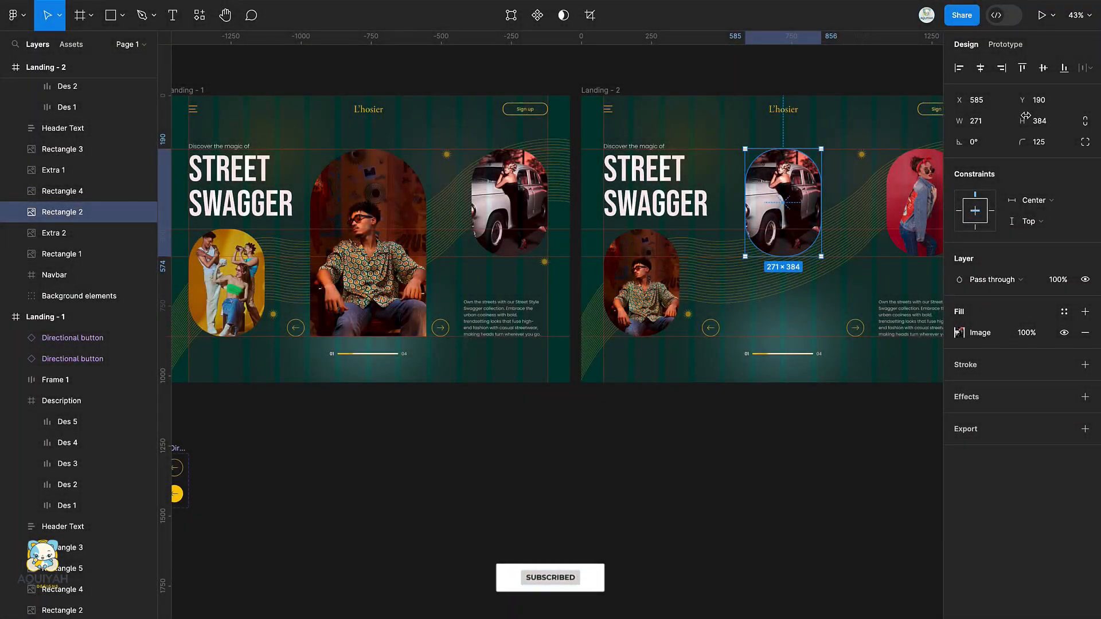
Resize the vintage car photo in Landing - 2 to 414 by 670 px and center it horizontally in the frame.
click(977, 121)
text(41)
key(Return)
click(1027, 150)
text(670)
key(Return)
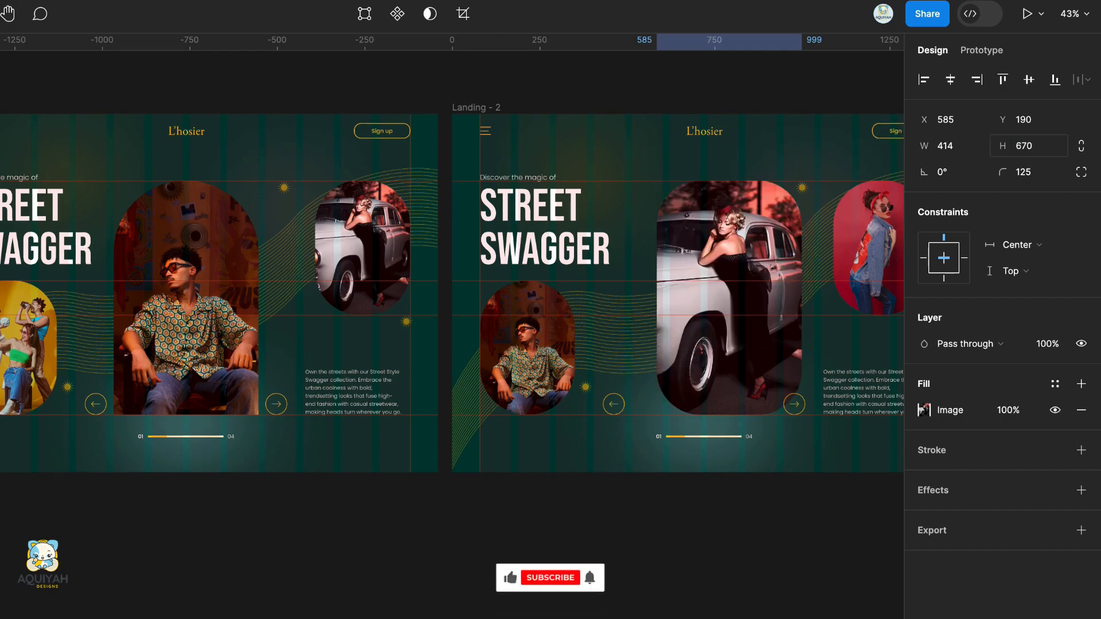
click(951, 79)
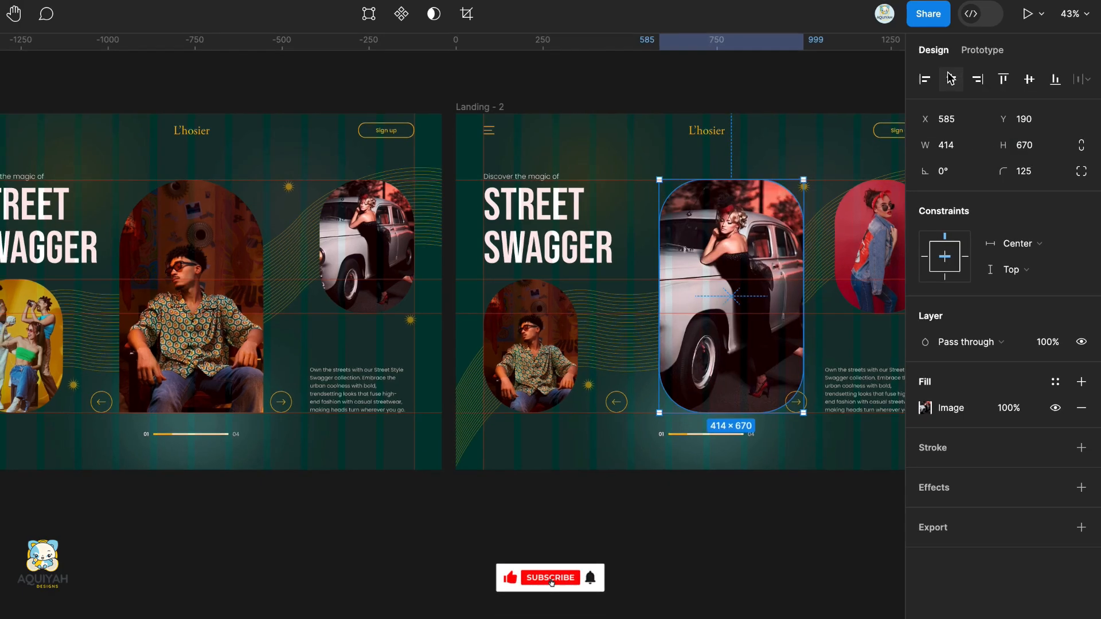
Reduce the corner radius of the enlarged car photo to 0 on all corners.
scroll(687, 350, up, 5)
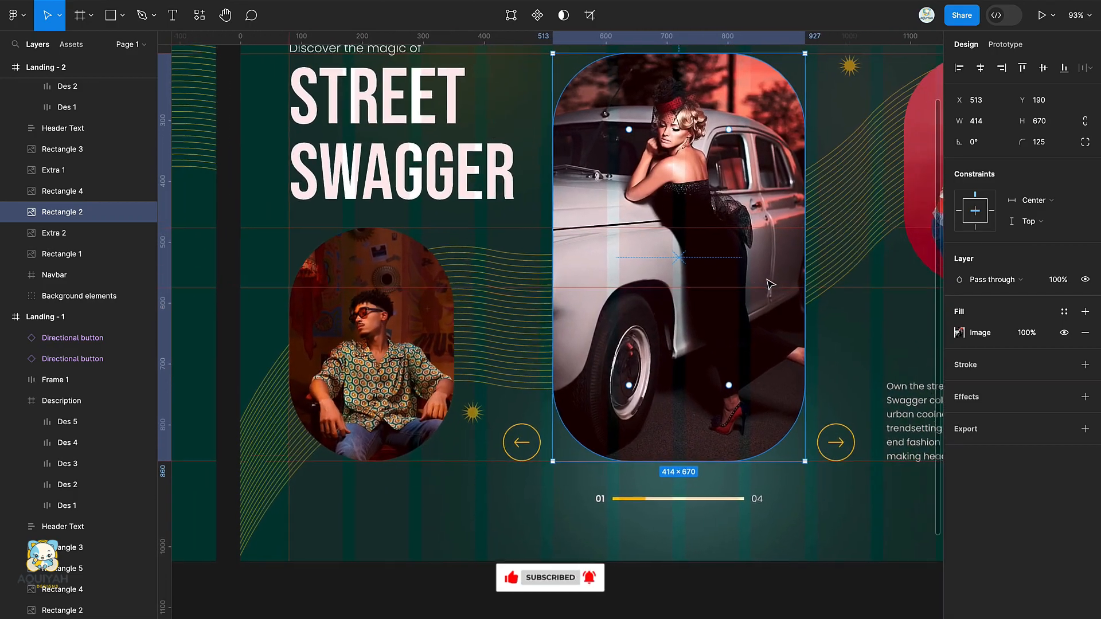
scroll(771, 285, right, 1)
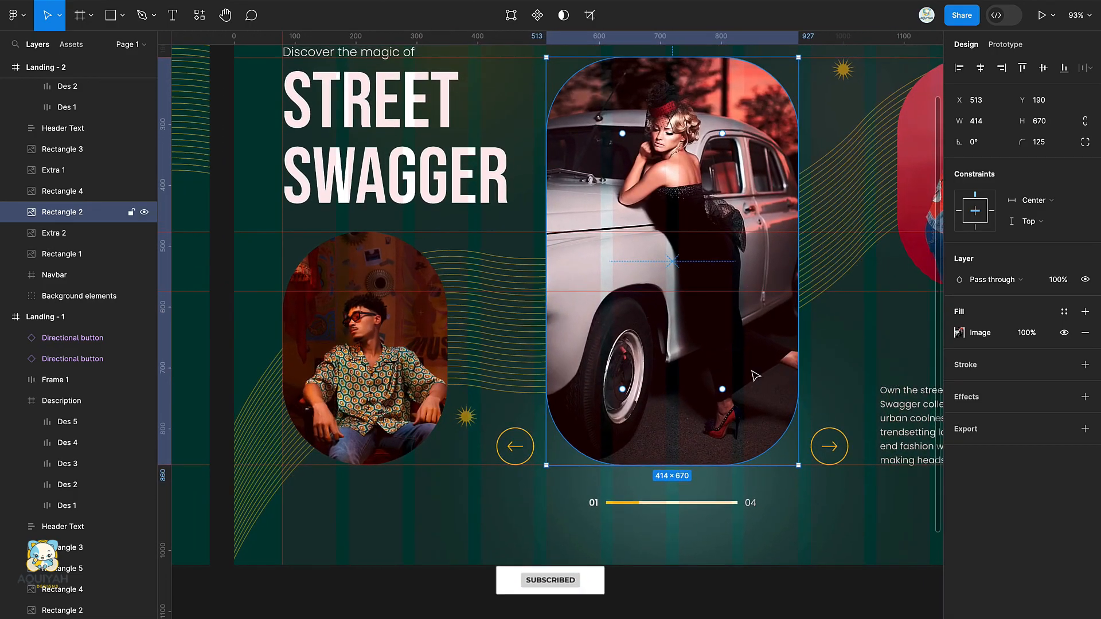
drag(722, 388, 856, 493)
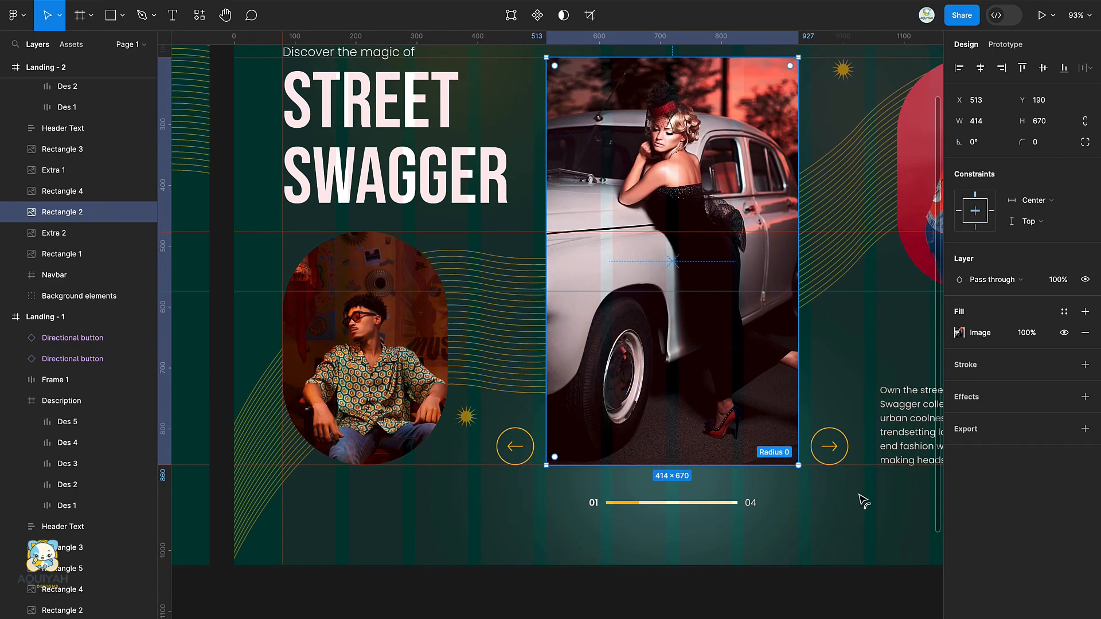
Round only the two upper corners of the car photo to a radius of 207, forming an arch.
scroll(782, 431, up, 4)
scroll(783, 430, right, 2)
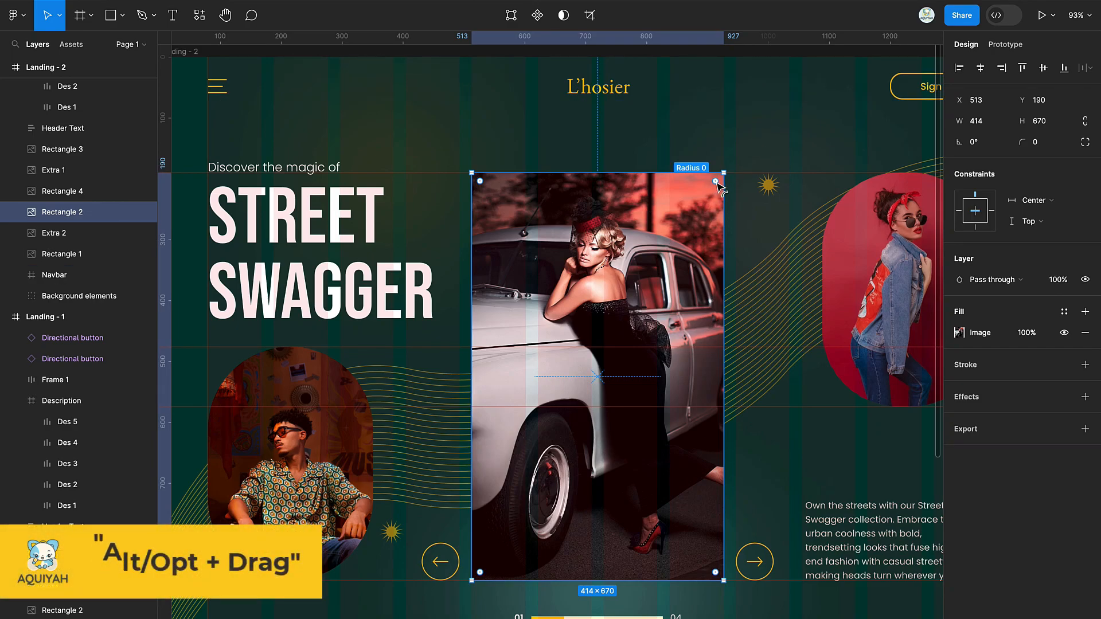
drag(715, 182, 568, 421)
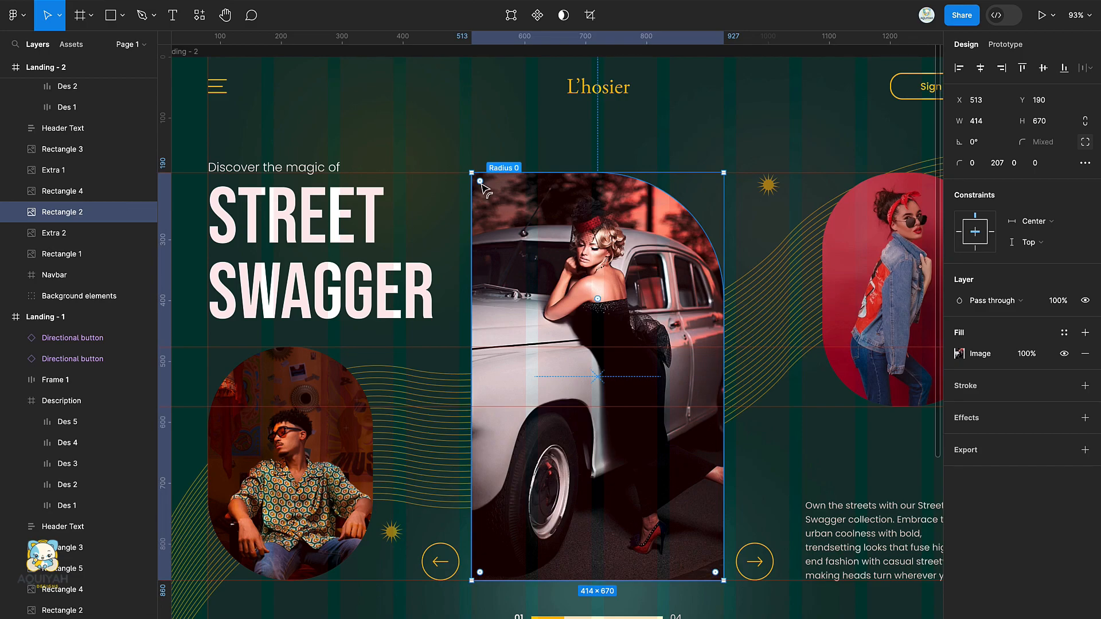
drag(523, 226, 754, 390)
Duplicate the Landing - 2 frame to create the third slide.
scroll(754, 390, down, 3)
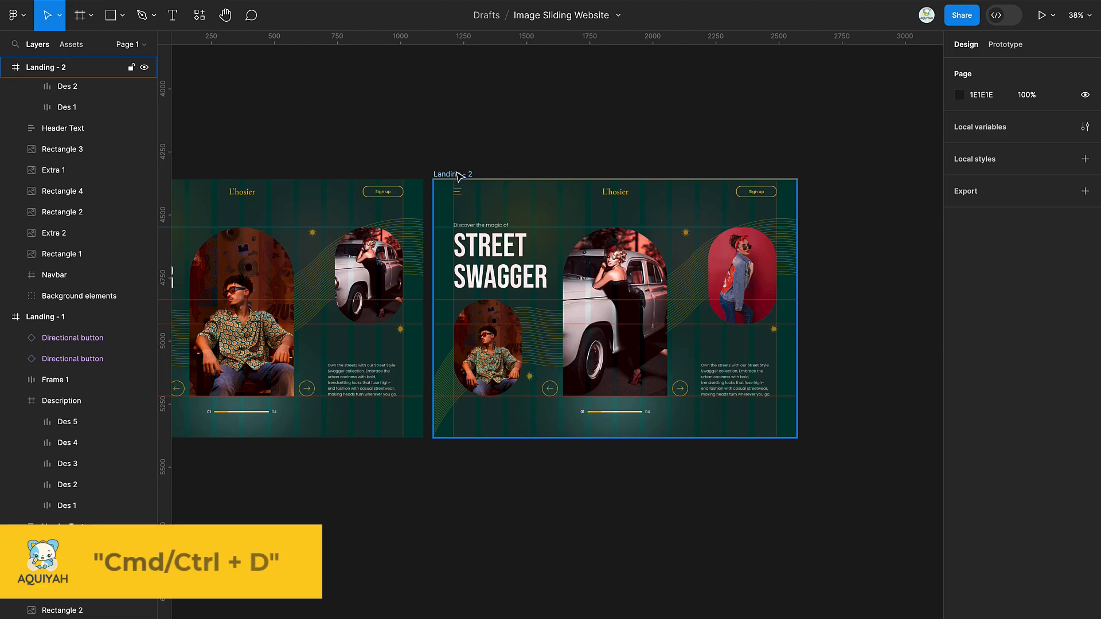
click(451, 174)
key(ctrl+d)
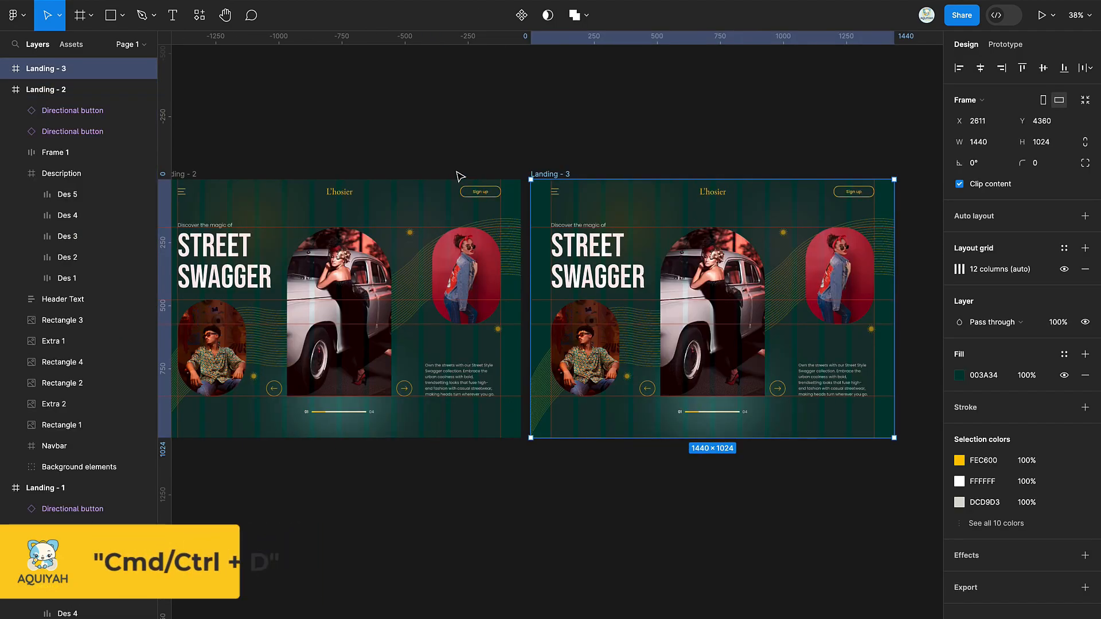
Move the photo of the man in the patterned shirt in Landing - 3 left out of the frame to X -350.
scroll(457, 176, right, 4)
click(475, 334)
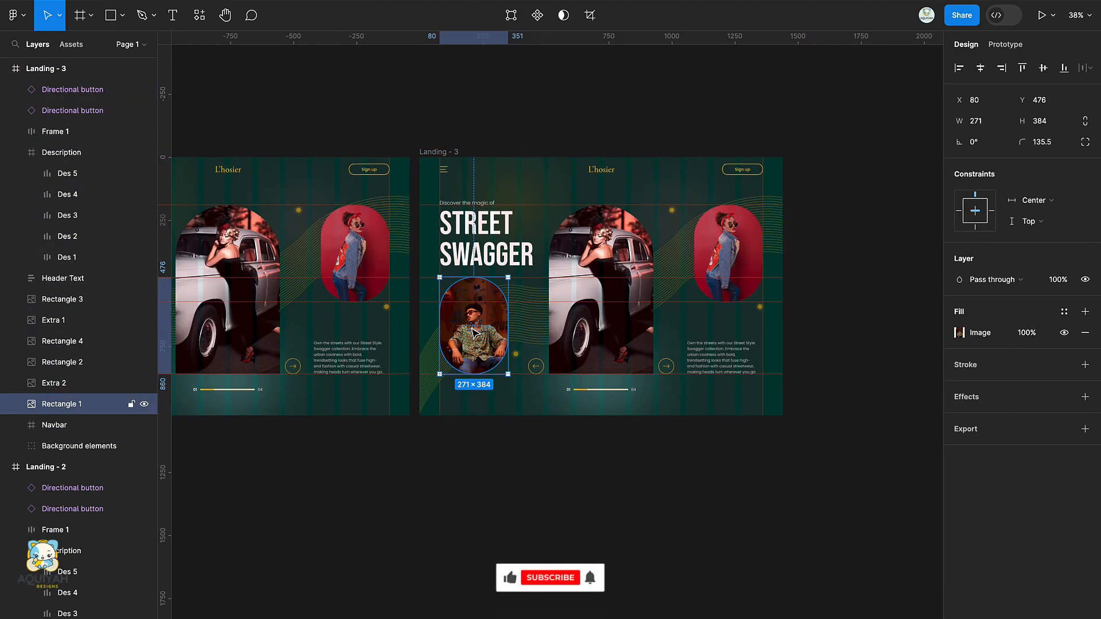
key(shift+Left)
key(shift+Left)
key(shift+Left)
key(shift+Left)
key(shift+Left)
key(shift+Left)
key(shift+Left)
key(shift+Left)
key(shift+Left)
key(shift+Left)
key(shift+Left)
key(shift+Left)
key(shift+Left)
key(shift+Left)
key(shift+Left)
key(shift+Left)
key(shift+Left)
key(shift+Left)
key(shift+Left)
key(shift+Left)
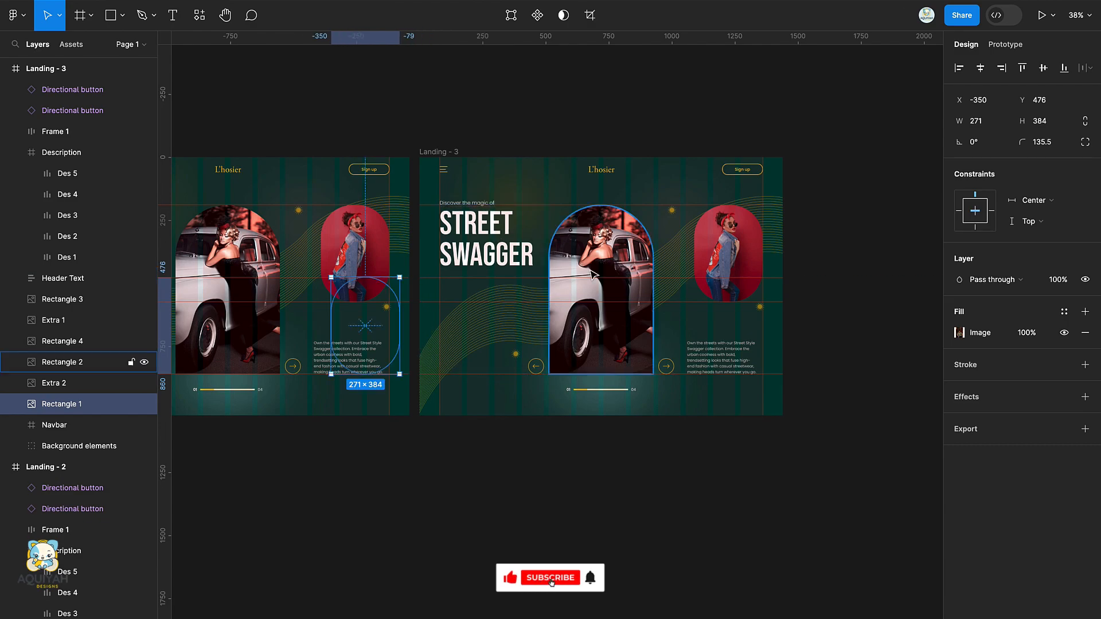
Set the X position of the arched car photo in Landing - 3 to 80.
click(609, 252)
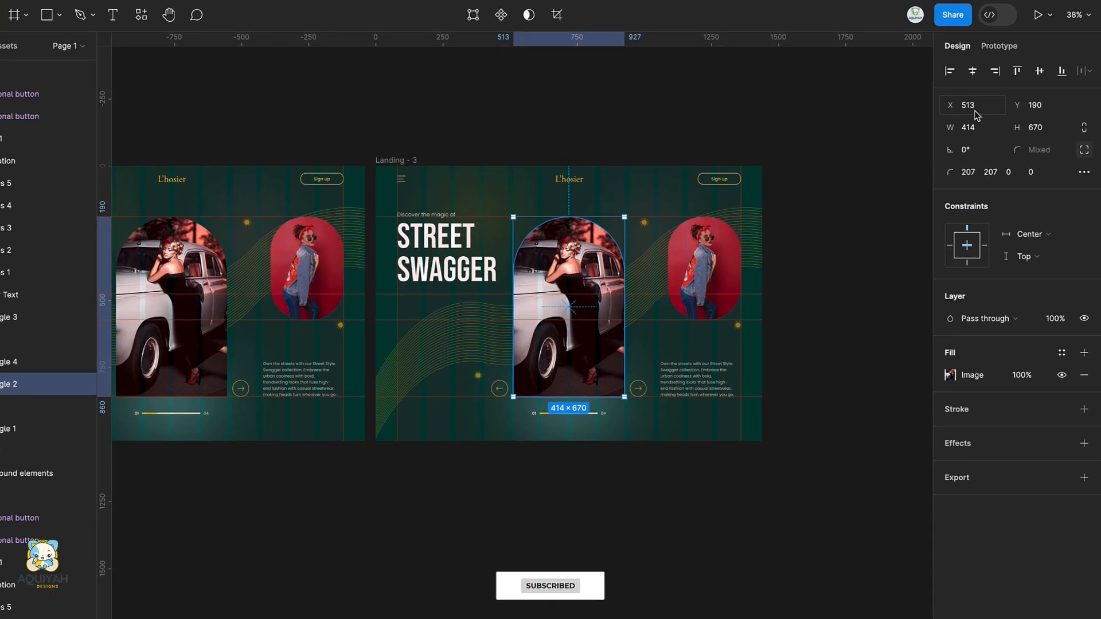
click(982, 101)
text(80)
key(Return)
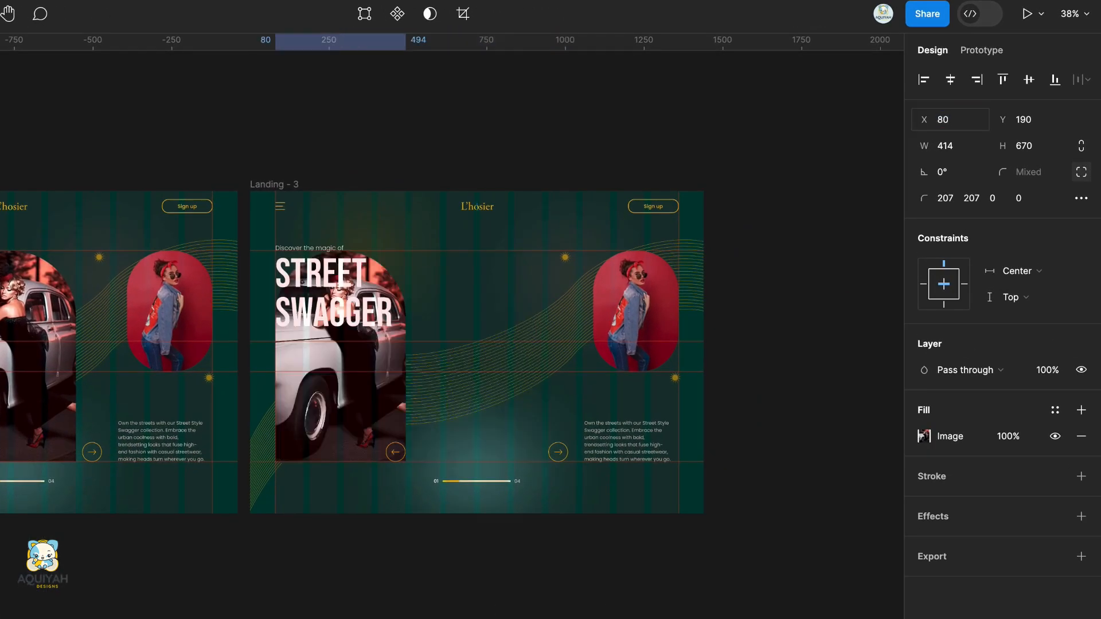
Center the photo of the woman on the red background horizontally in Landing - 3.
click(658, 285)
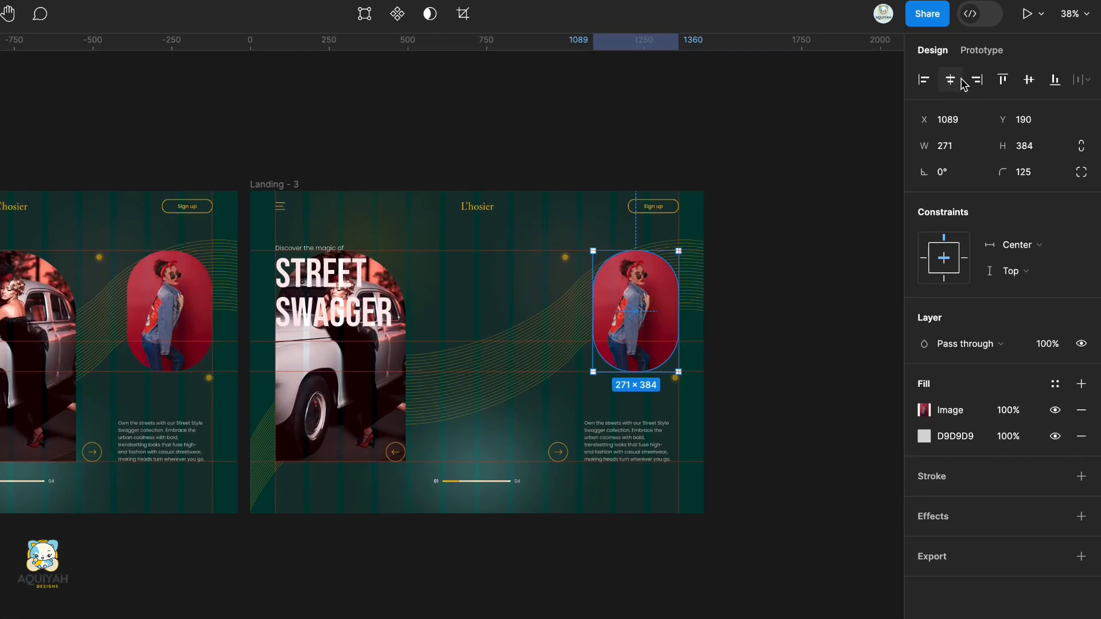
click(980, 68)
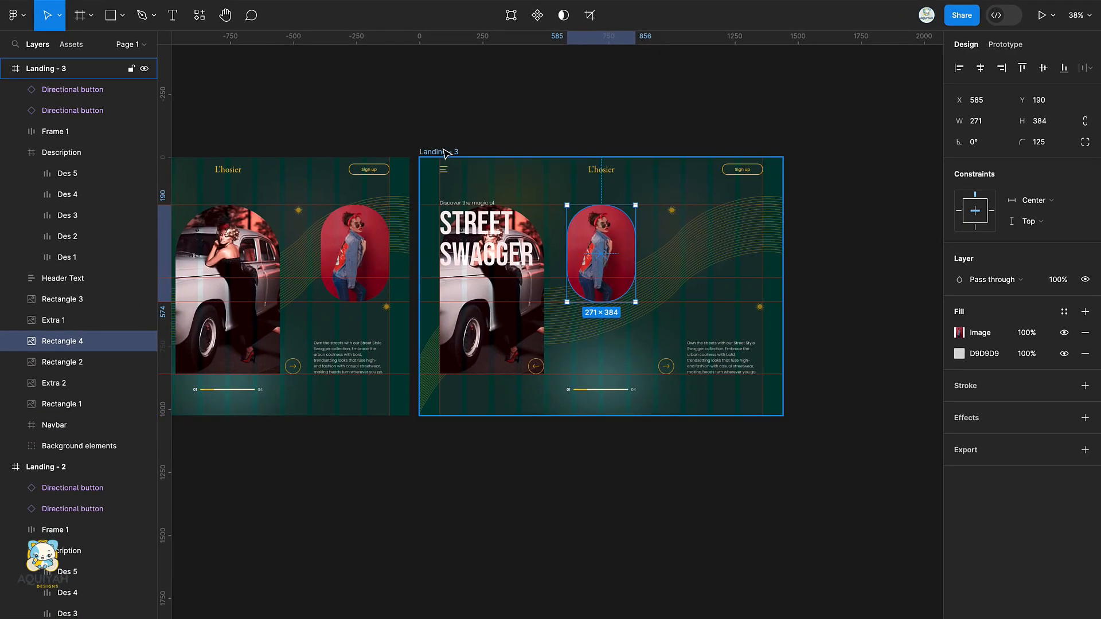
click(376, 167)
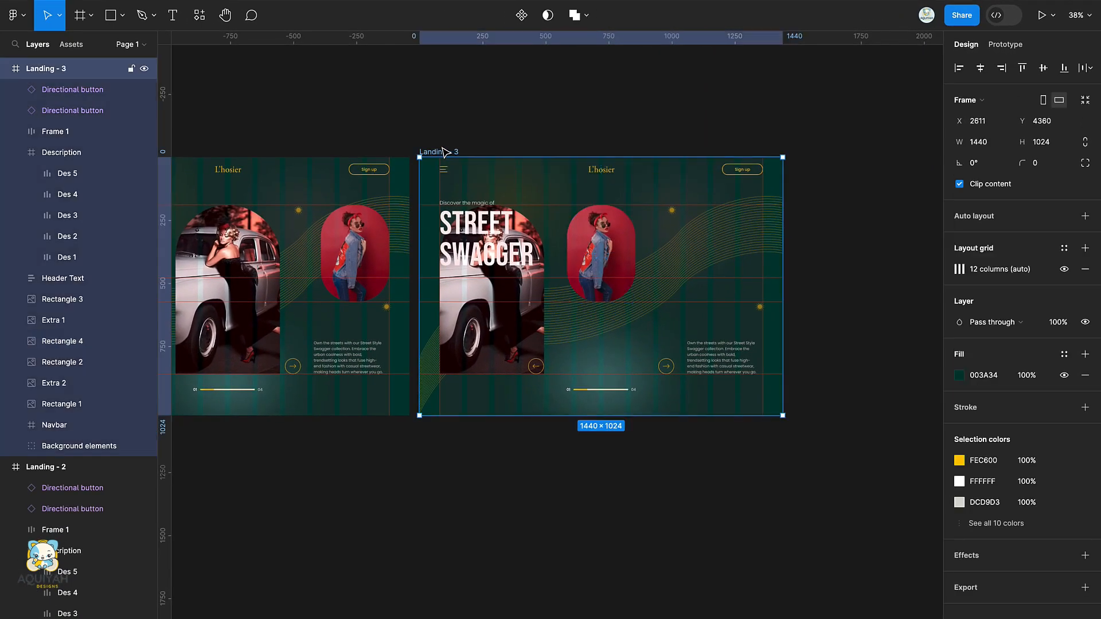
Scale the car photo in Landing - 3 down proportionally to about 252 by 408 px, keeping its lower left corner fixed.
click(490, 336)
key(k)
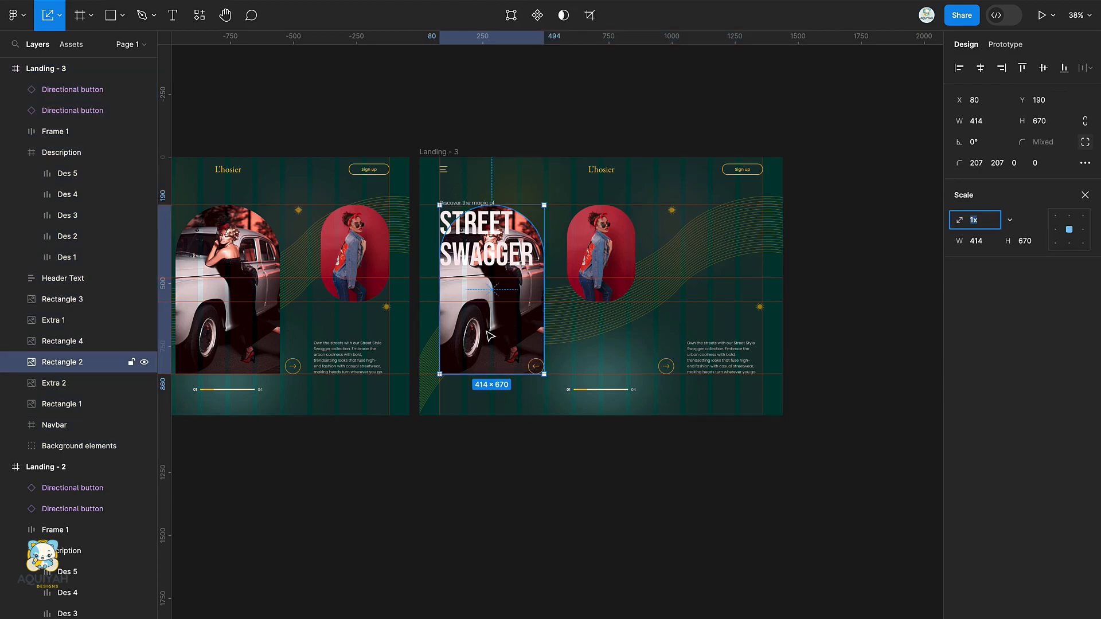
drag(545, 203, 503, 271)
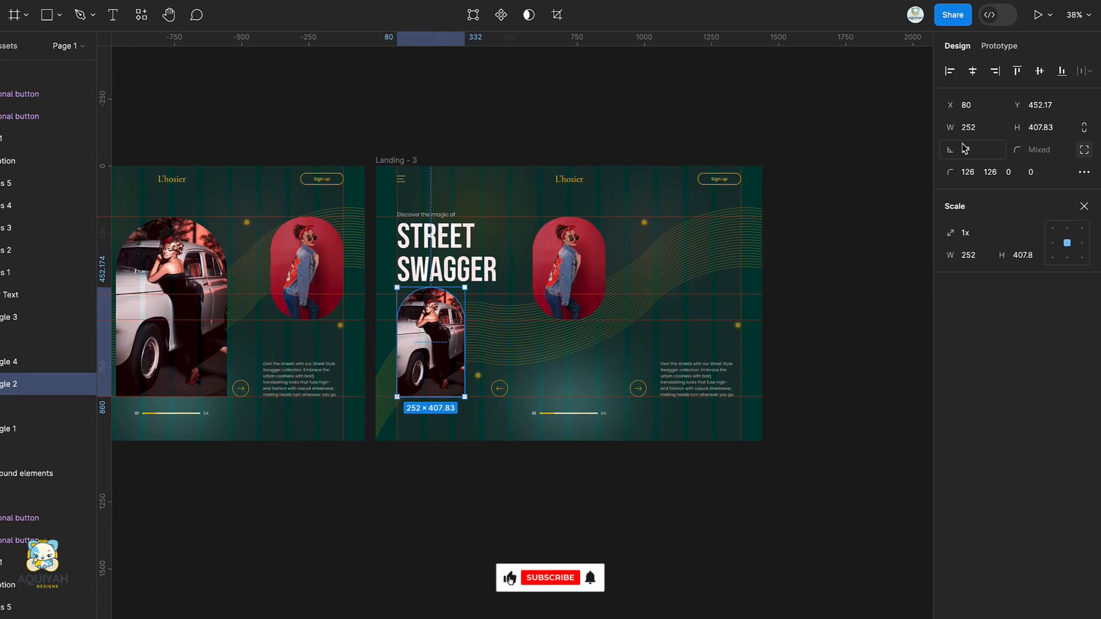
Set the car photo's width to 271 and height to 384 px, with its Y position at 476.
click(969, 127)
text(271)
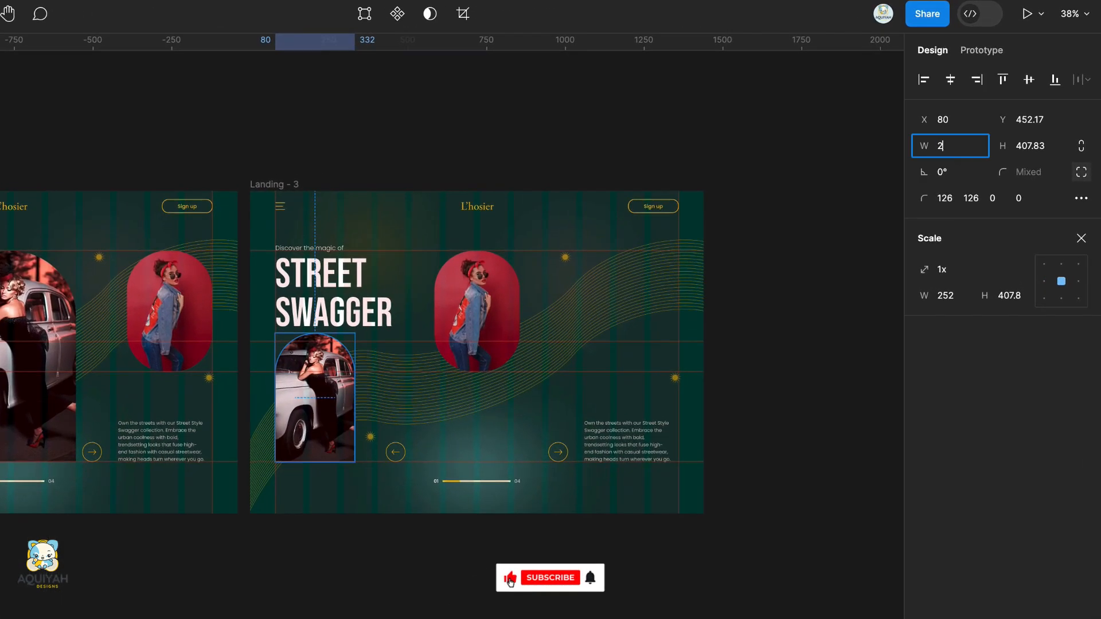
key(Return)
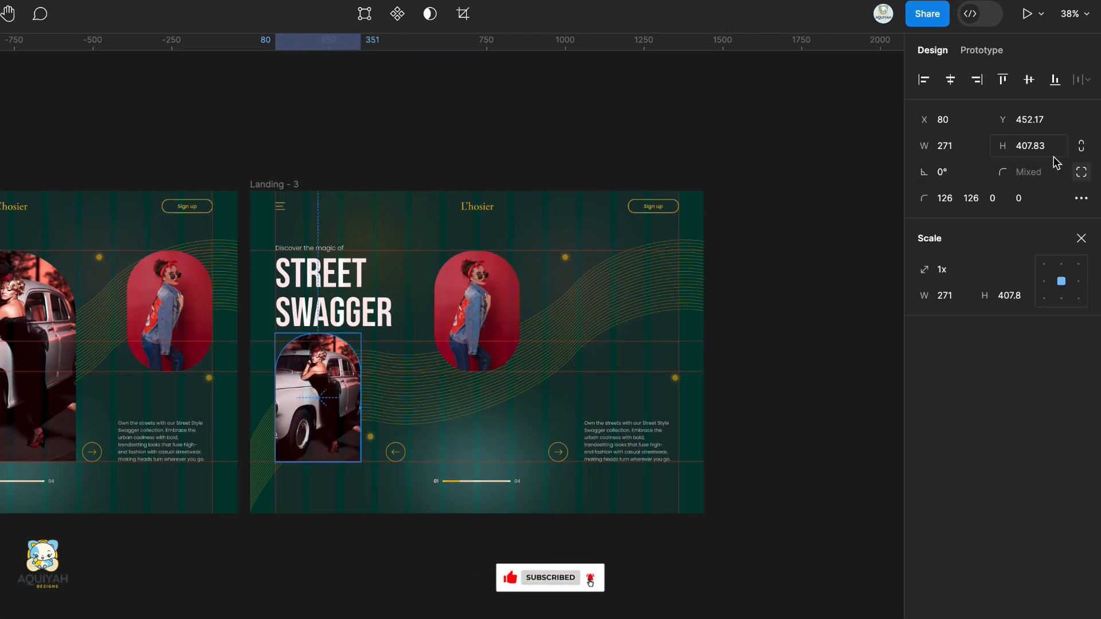
click(1035, 146)
text(384)
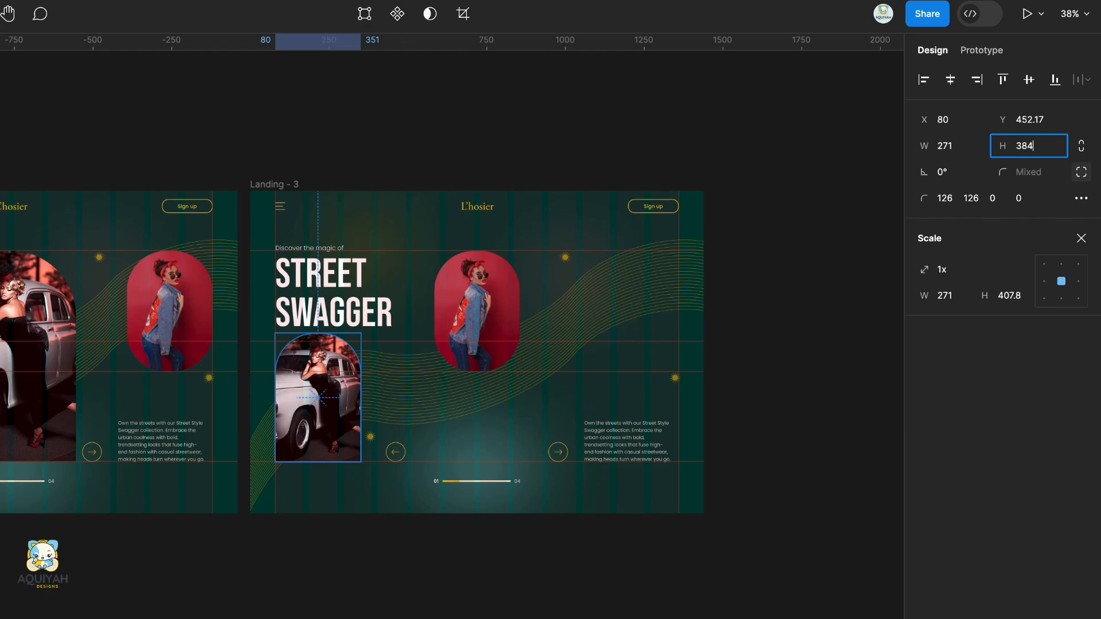
key(Return)
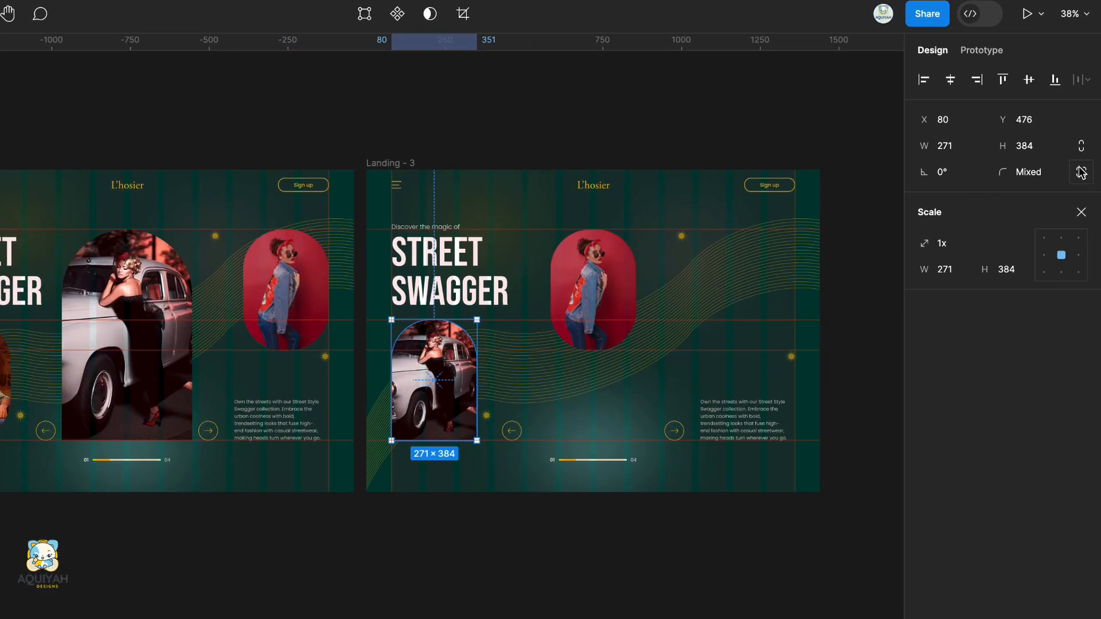
Reset the car photo's corner radius to 0 and round all its corners evenly to 135.5.
text(0)
key(Return)
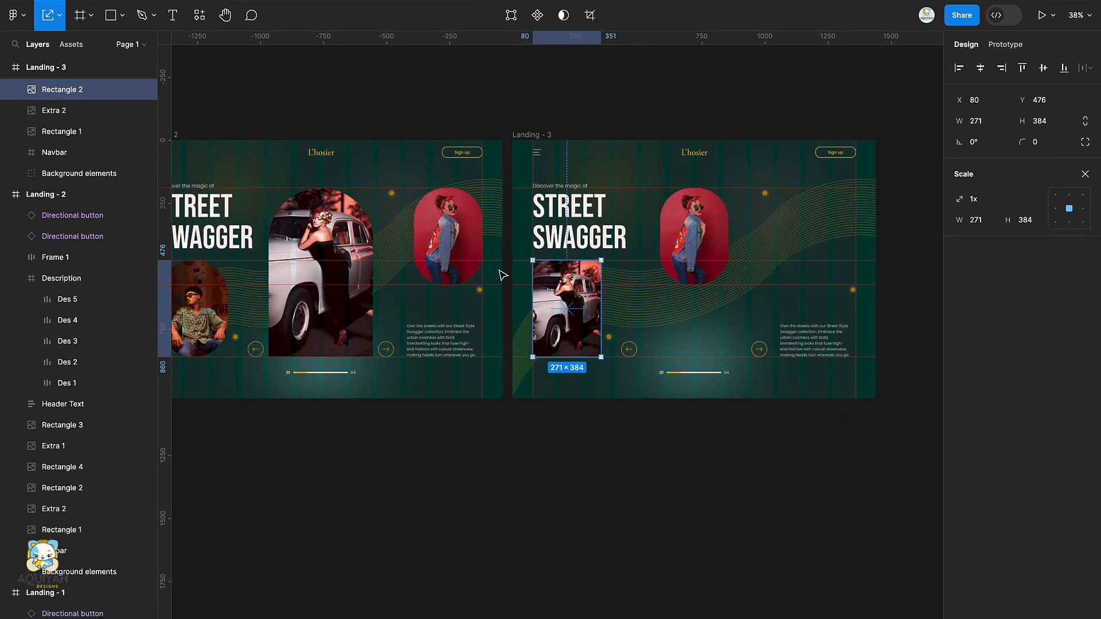
scroll(584, 262, up, 5)
drag(627, 264, 452, 494)
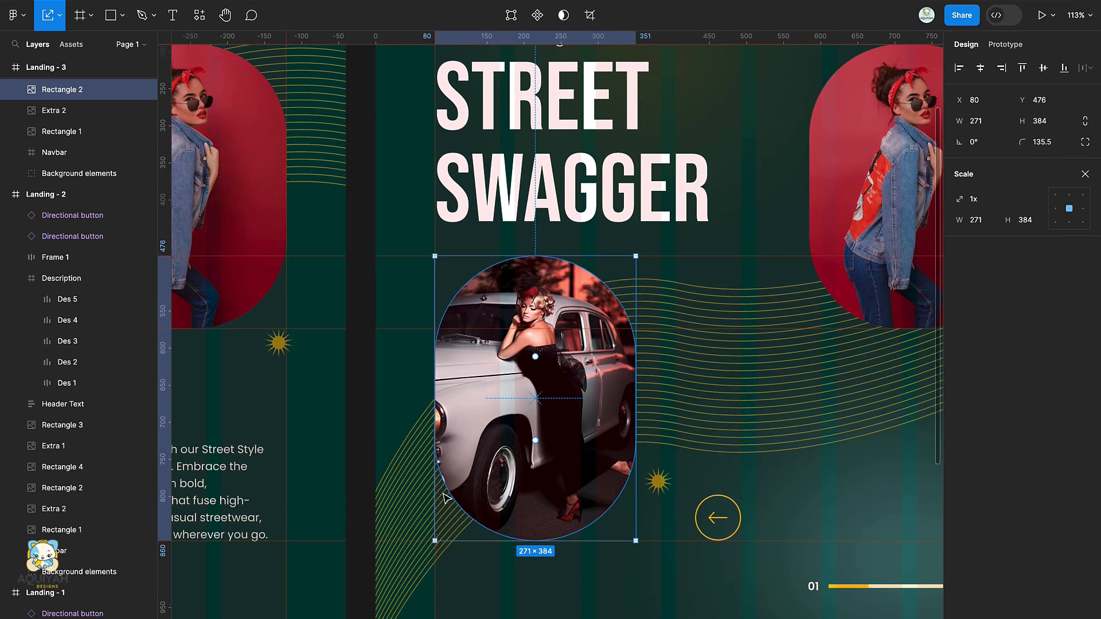
scroll(531, 473, down, 5)
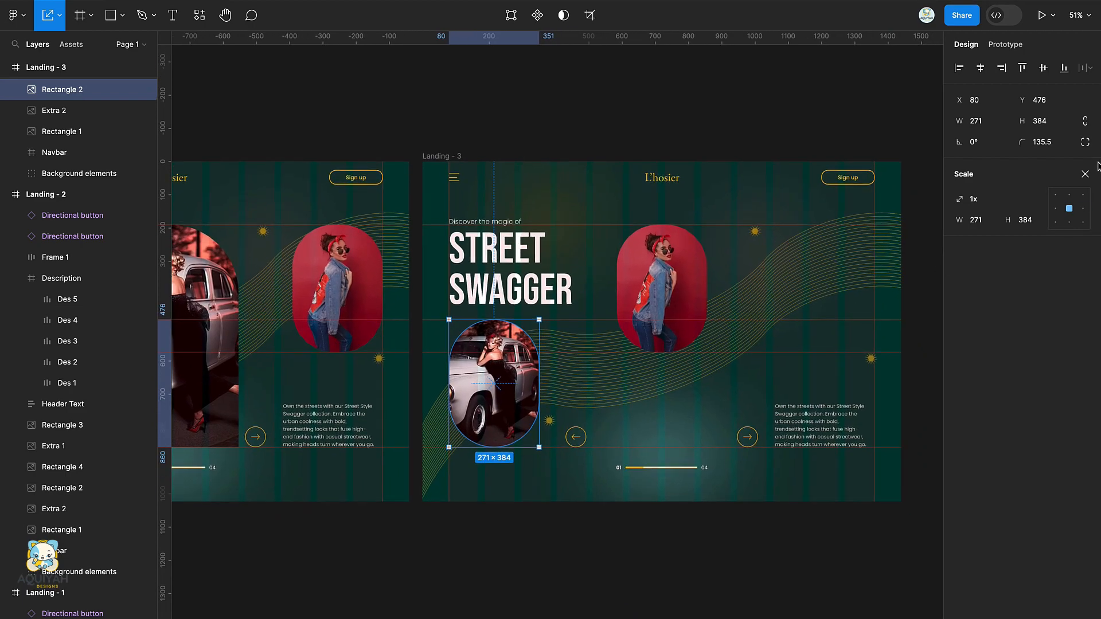
click(1083, 173)
Resize the red-background photo in Landing - 3 to 414 by 670 px and center it horizontally in the frame.
click(663, 287)
click(976, 121)
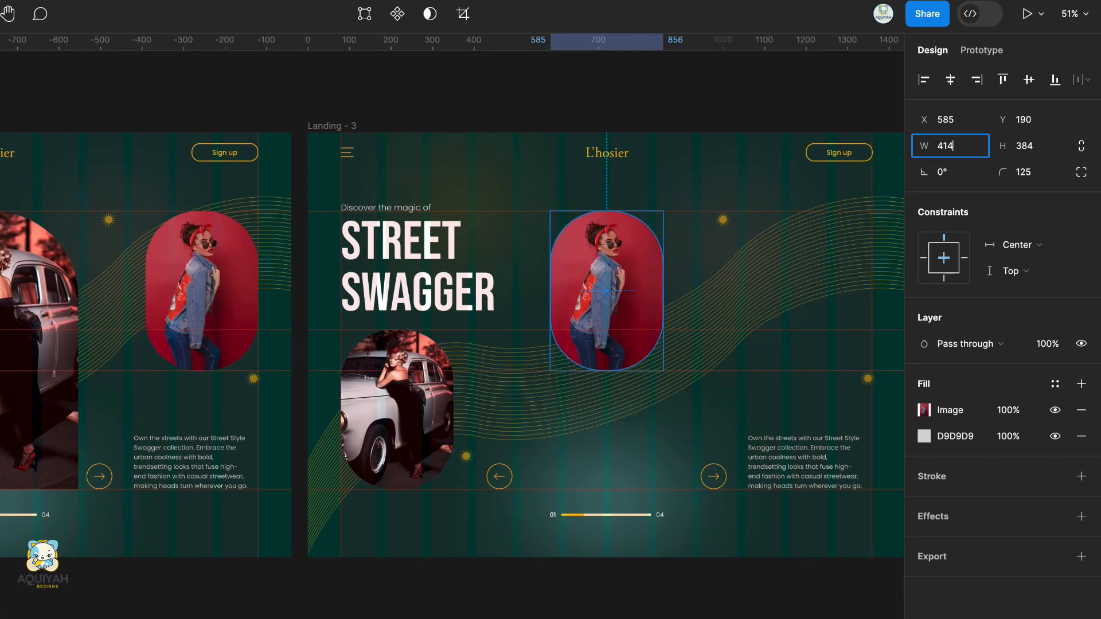
key(Return)
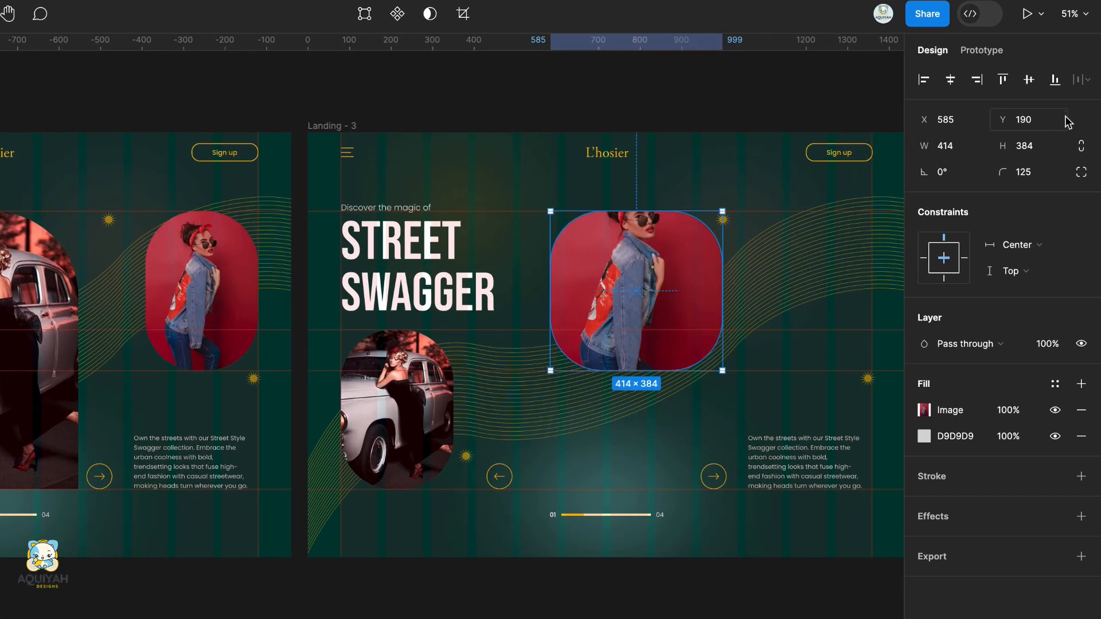
text(670)
key(Return)
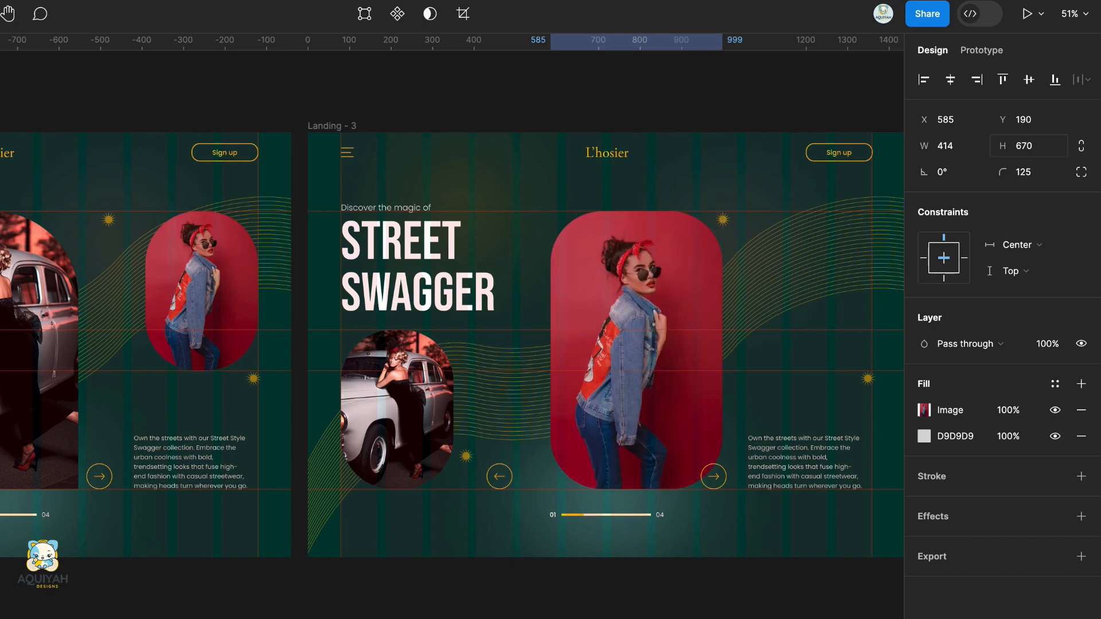
click(950, 81)
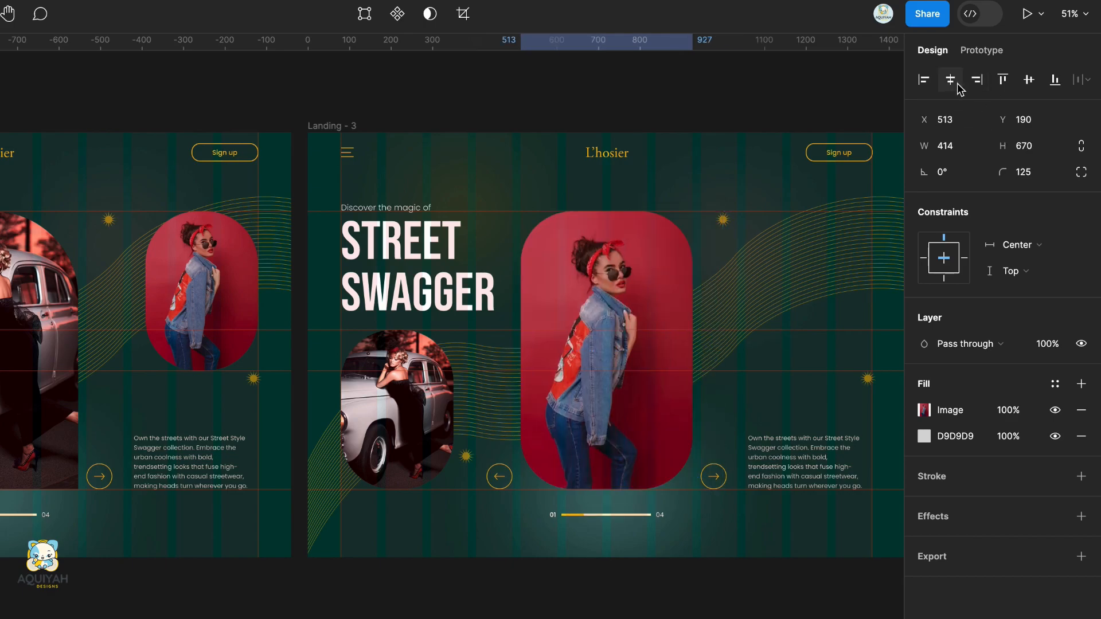
Reset the red-background photo's corner radius to 0 and round only its two upper corners to 207, forming an arch.
click(1028, 176)
key(Return)
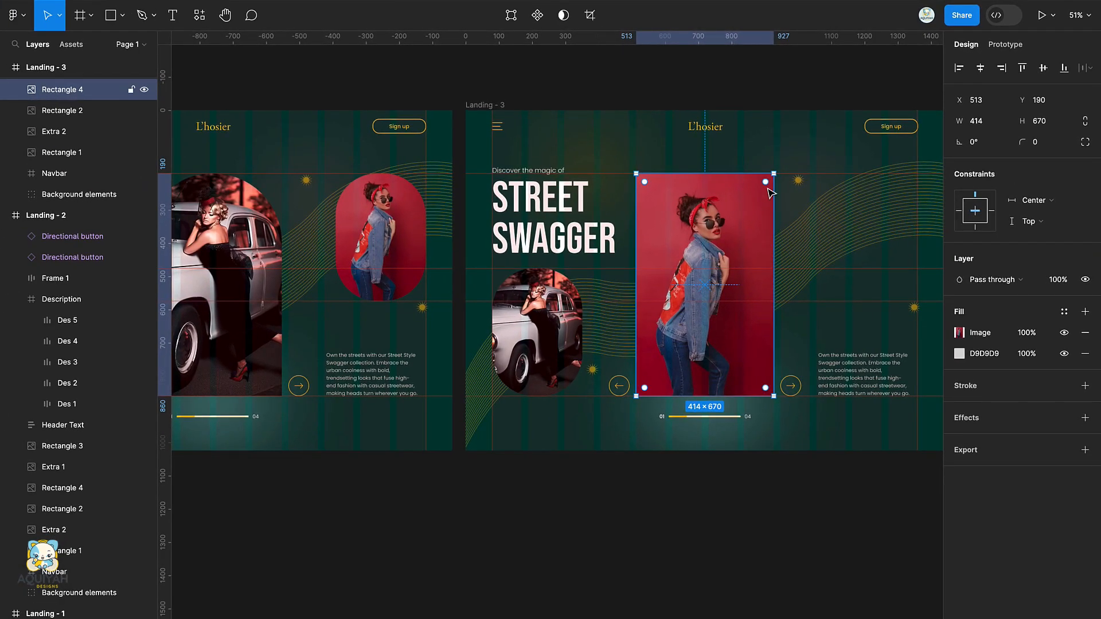
drag(766, 183, 619, 463)
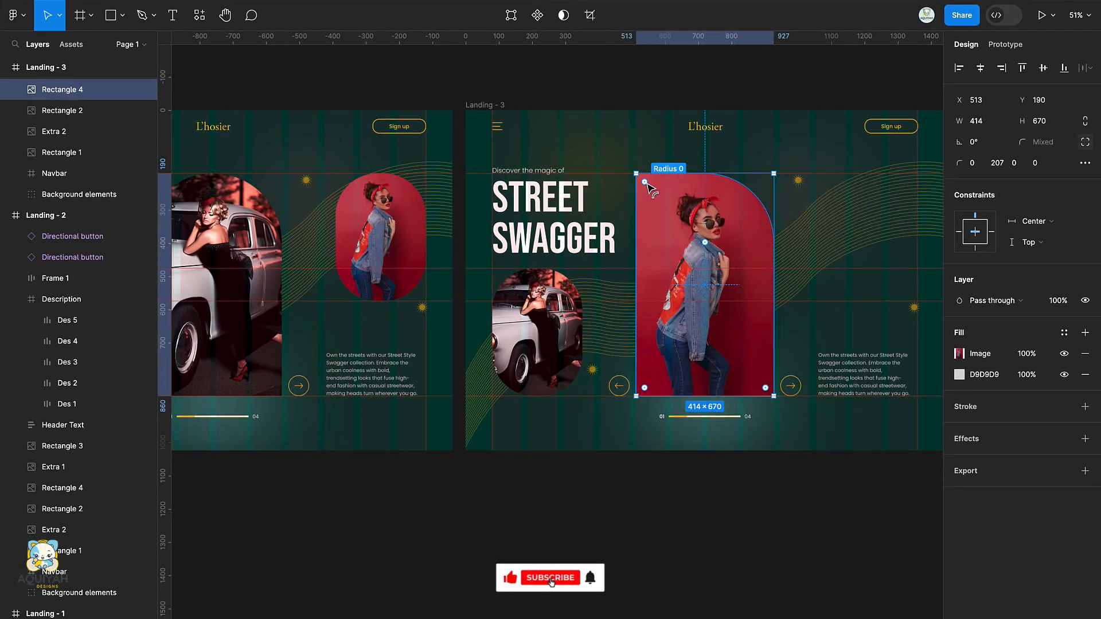
drag(644, 183, 791, 298)
scroll(794, 298, right, 4)
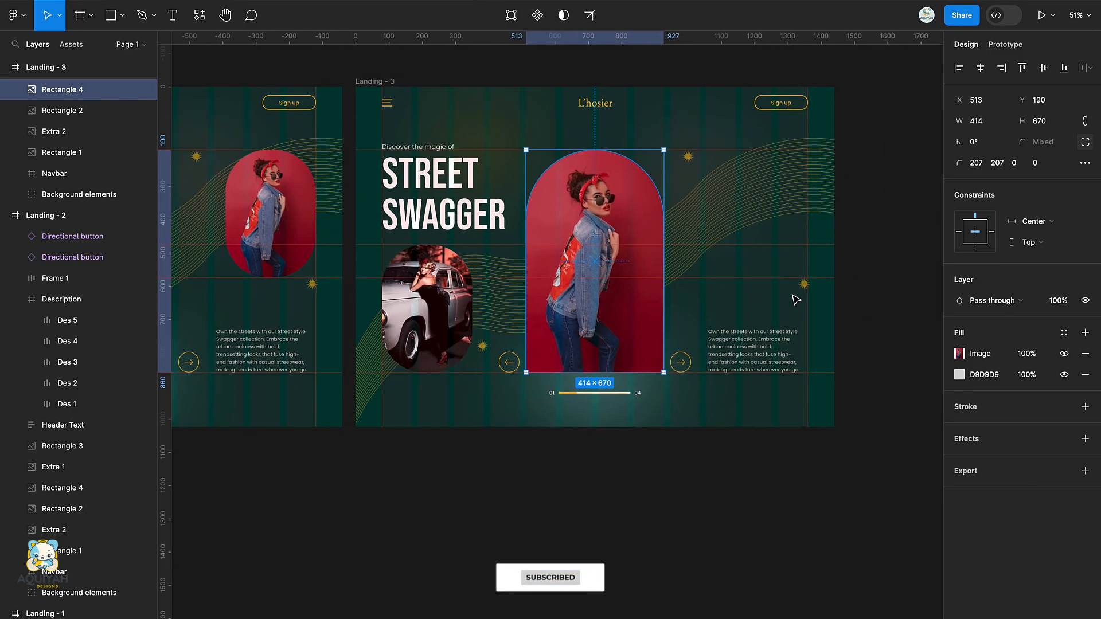
Turn off Clip content for Landing - 3 and shift the yellow group photo left into the frame to about X 1109.
click(368, 83)
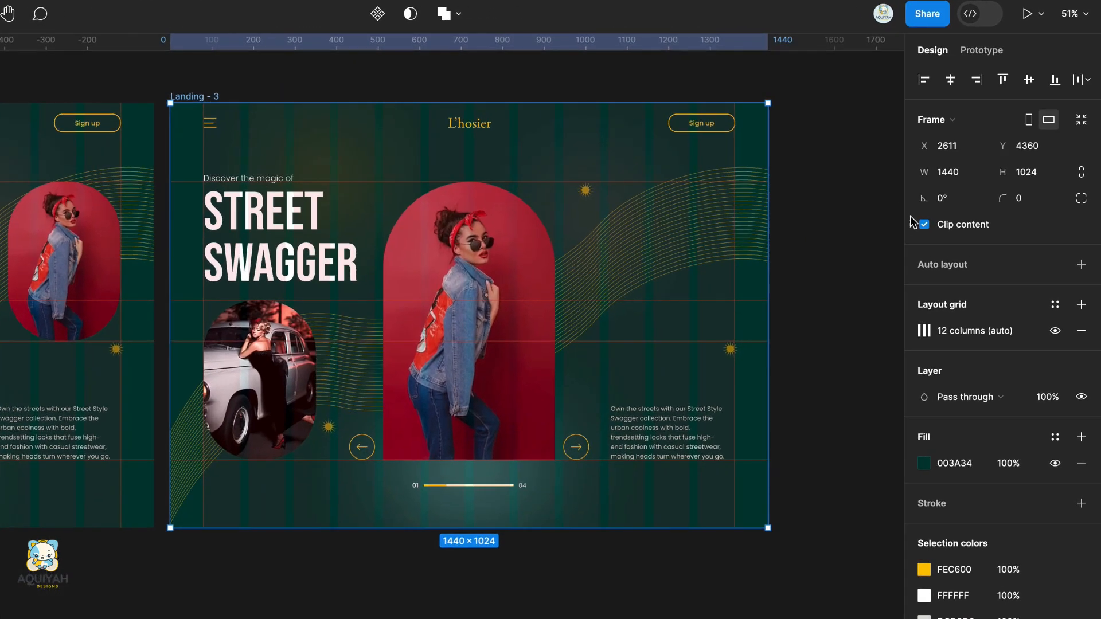
click(925, 225)
click(867, 242)
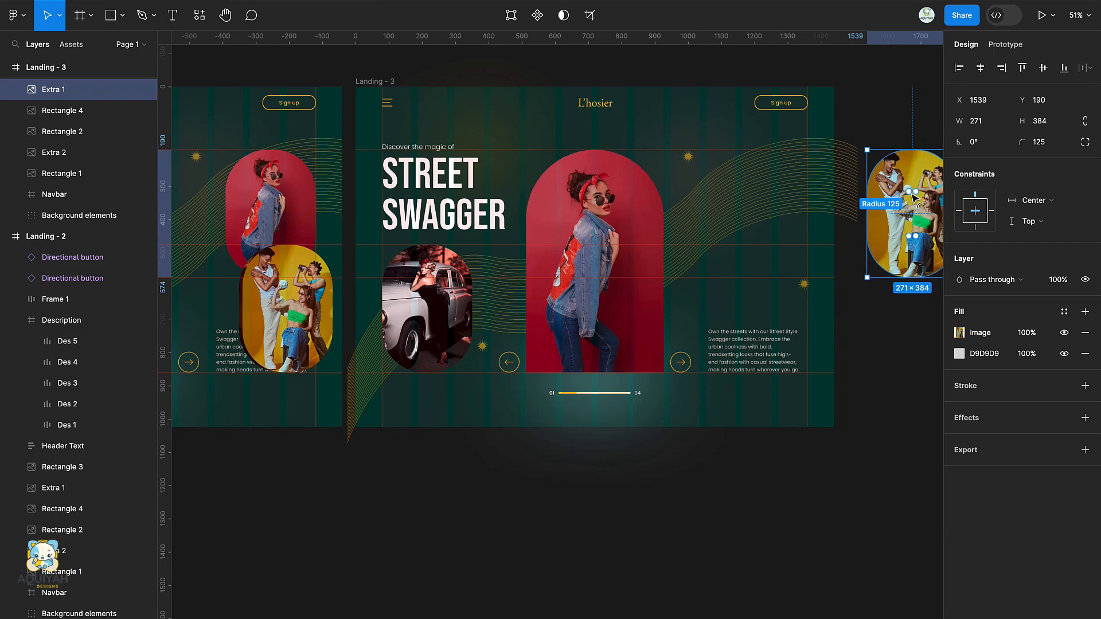
key(shift+Left)
key(shift+Left)
key(shift+Left)
key(shift+Left)
key(shift+Left)
key(shift+Left)
key(shift+Left)
key(shift+Left)
key(shift+Left)
key(shift+Left)
key(shift+Left)
key(shift+Left)
key(shift+Left)
key(shift+Left)
key(shift+Left)
key(shift+Left)
key(shift+Left)
key(shift+Left)
key(shift+Left)
key(shift+Left)
Set the yellow group photo's X position to 1089, matching the red-background photo in Landing - 2.
click(256, 189)
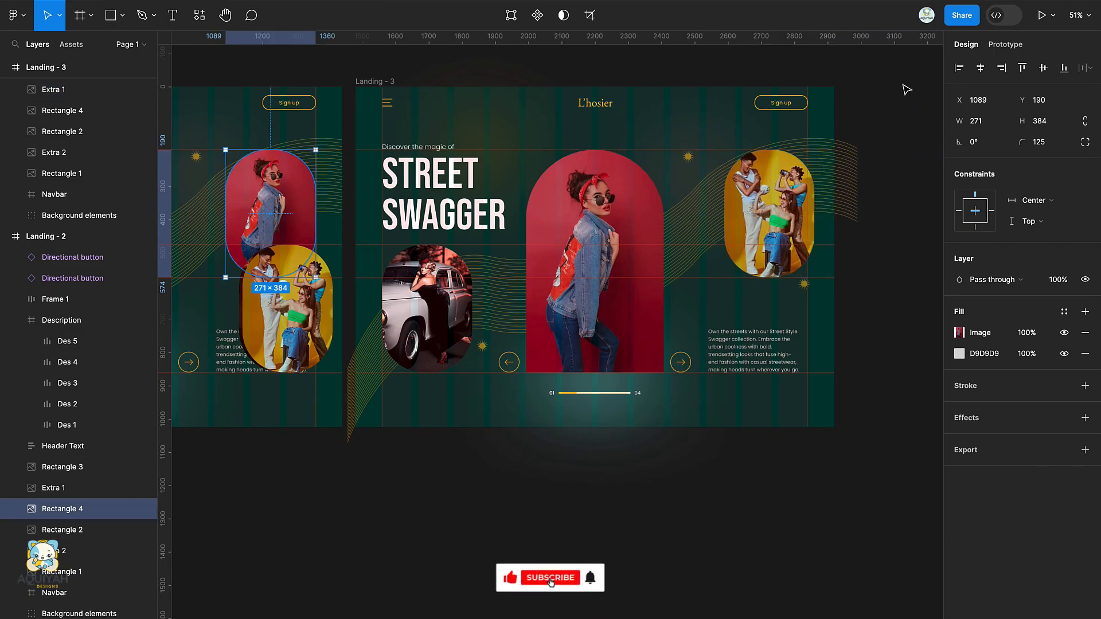
text(1089)
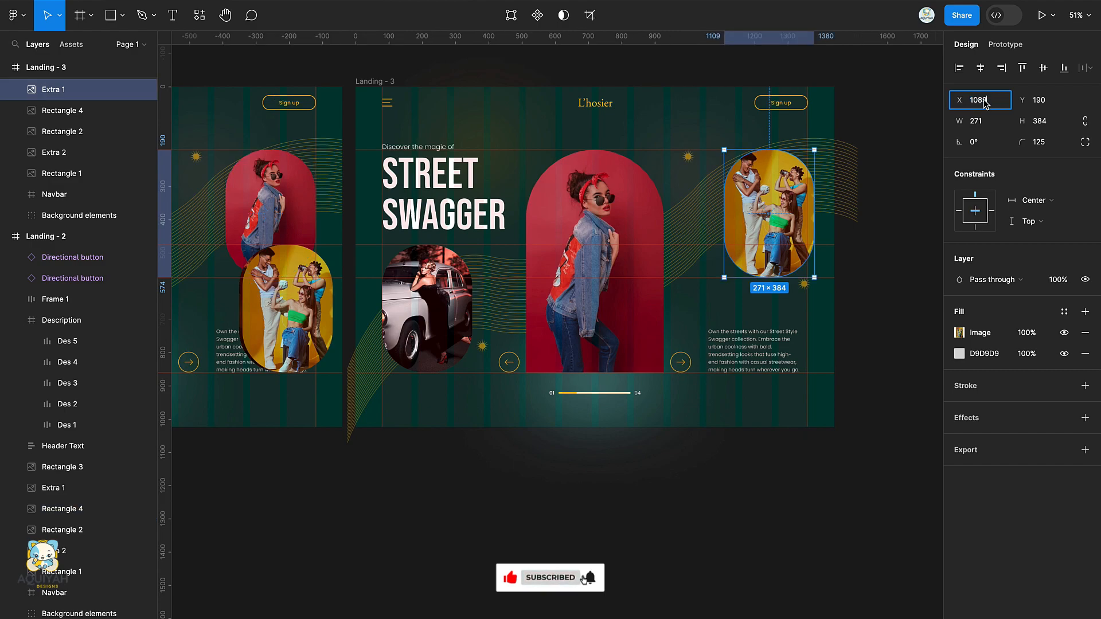
key(Return)
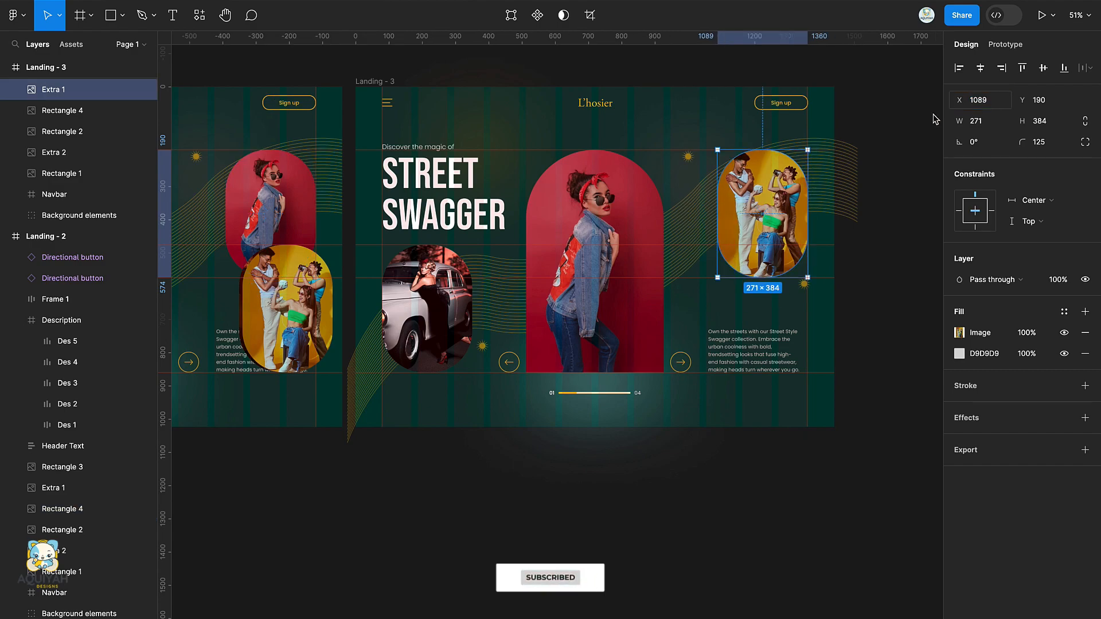
Move the off-frame Extra 2 photo of the man closer to Landing - 3, to X 1559 and Y 194.
click(390, 82)
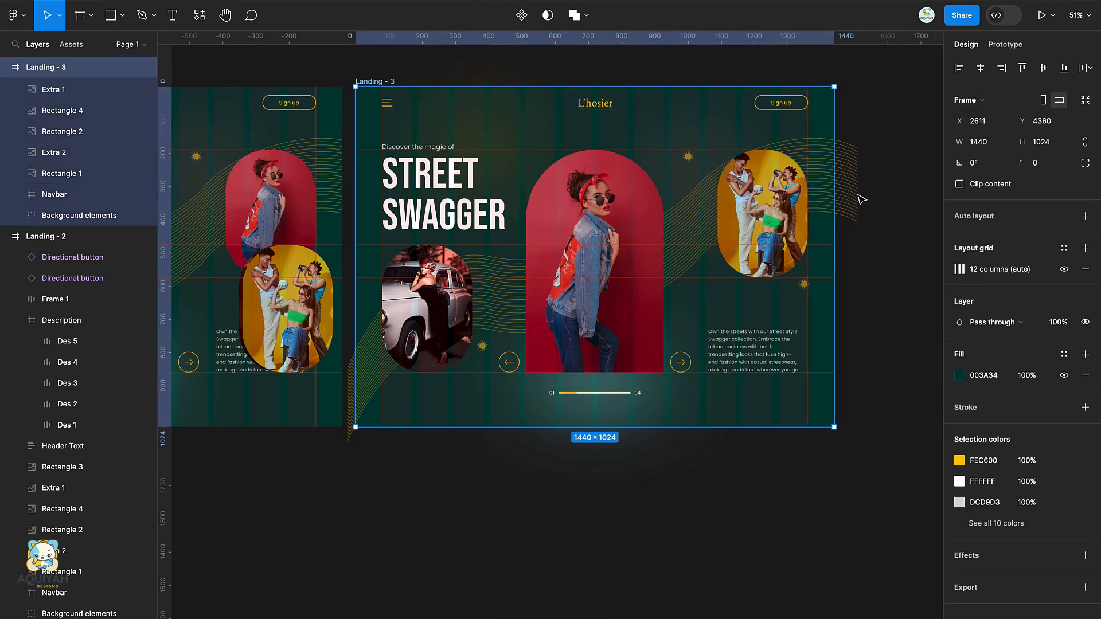
scroll(840, 204, right, 6)
drag(753, 374, 640, 80)
key(Up)
key(shift+Left)
key(shift+Left)
key(shift+Left)
key(shift+Left)
key(shift+Left)
key(shift+Left)
key(shift+Left)
key(shift+Left)
key(shift+Left)
key(shift+Left)
key(shift+Left)
key(shift+Left)
key(shift+Left)
key(shift+Left)
key(shift+Left)
key(shift+Left)
key(shift+Left)
key(shift+Left)
key(shift+Left)
key(shift+Left)
key(shift+Left)
key(shift+Left)
key(shift+Left)
key(shift+Left)
key(shift+Left)
key(shift+Left)
key(shift+Left)
key(shift+Left)
key(shift+Left)
key(shift+Left)
key(shift+Left)
key(shift+Left)
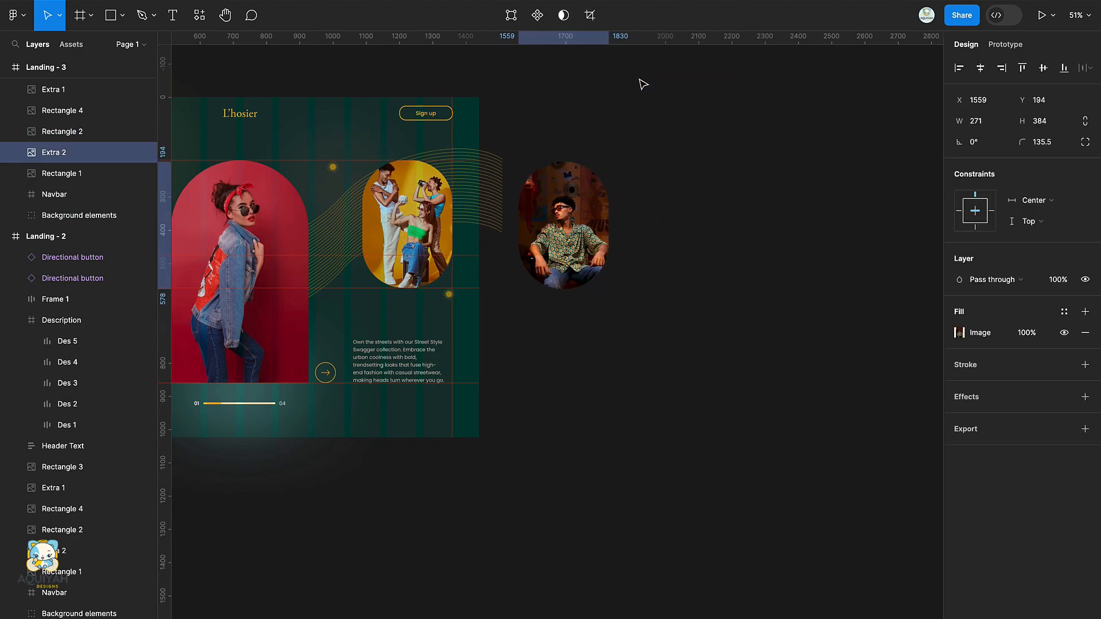
Duplicate the car photo in Landing - 3 and move the copy right, outside the frame, to X 1846 and Y 190.
scroll(843, 377, left, 5)
click(401, 294)
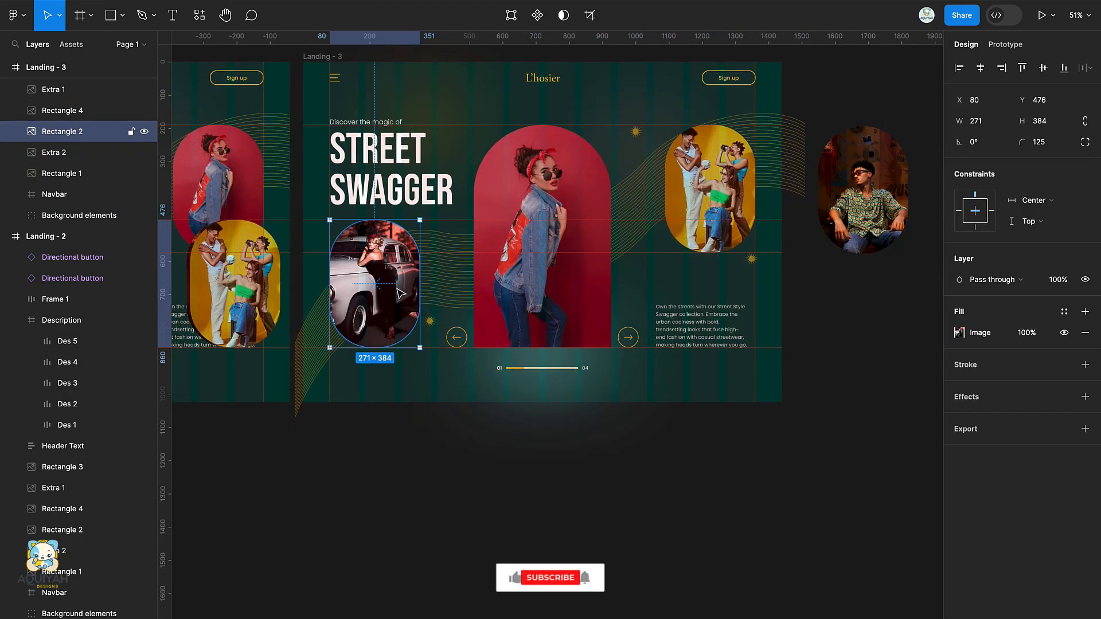
key(ctrl+d)
drag(401, 295, 736, 200)
key(shift+Right)
key(shift+Right)
key(shift+Right)
key(shift+Right)
key(shift+Right)
key(shift+Right)
key(shift+Right)
key(shift+Right)
key(shift+Right)
key(shift+Right)
key(shift+Right)
key(shift+Right)
key(shift+Right)
key(shift+Right)
key(shift+Right)
key(shift+Right)
key(shift+Right)
key(shift+Right)
key(shift+Right)
key(shift+Right)
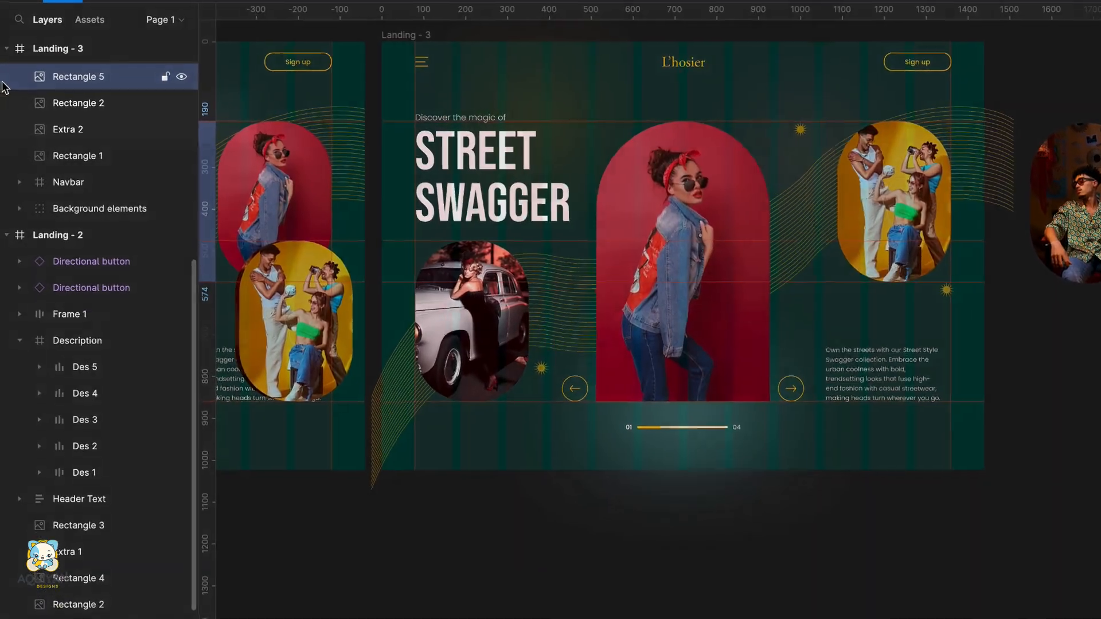
Rename the duplicated car photo layer as Extra 3 and turn Clip content back on for Landing - 3.
double_click(65, 89)
text(Extra)
key(Return)
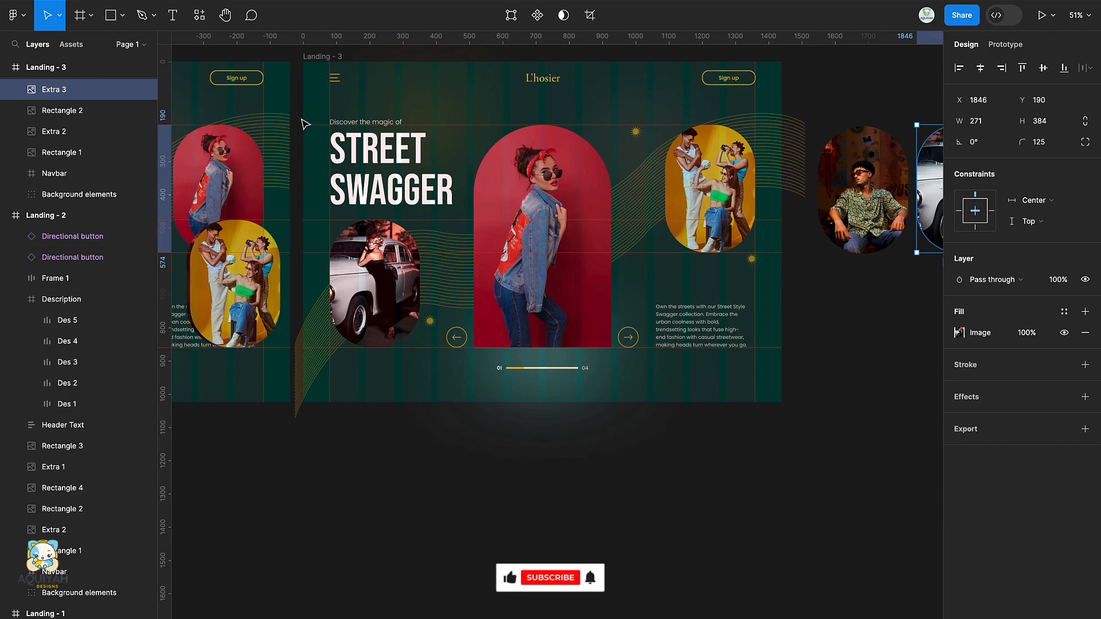
click(326, 60)
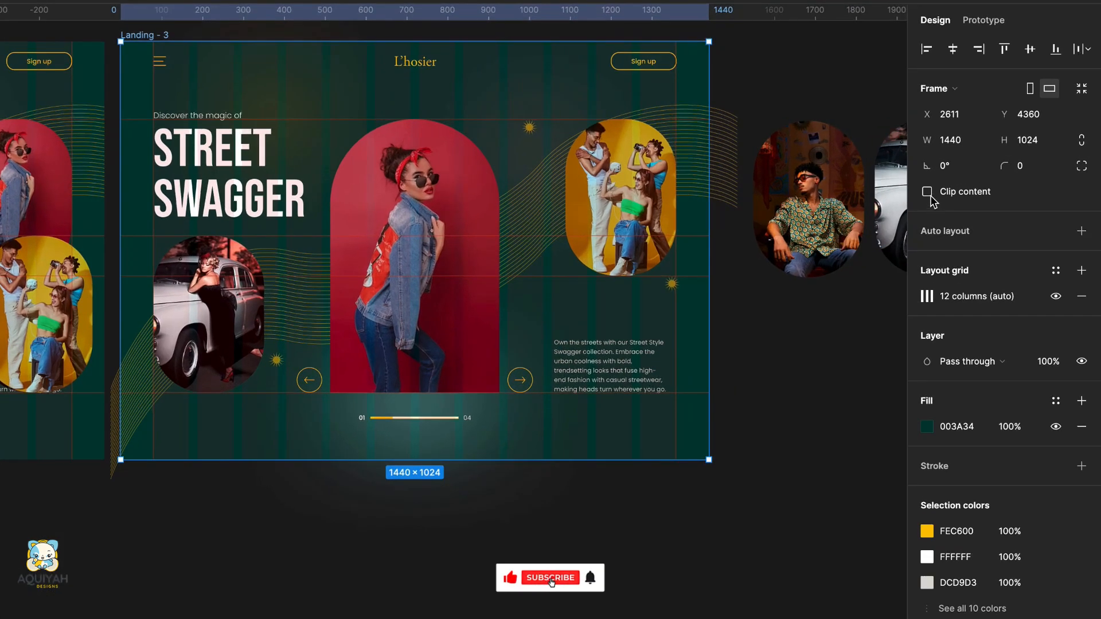
click(927, 191)
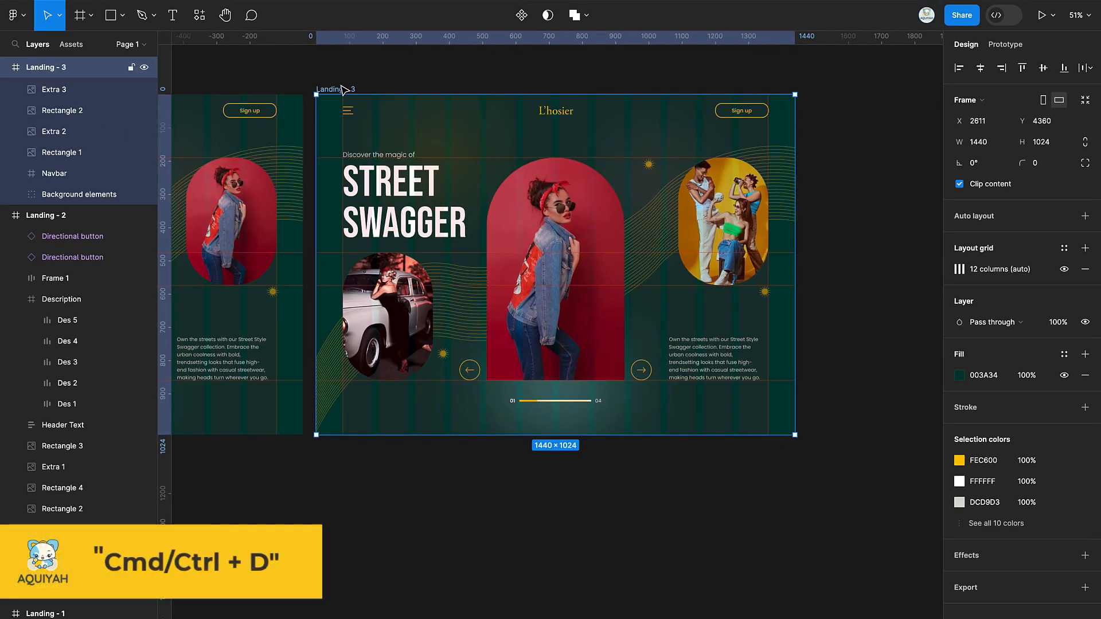
Duplicate the Landing - 3 frame and shift the car photo in the copy left until it is outside the frame.
key(ctrl+d)
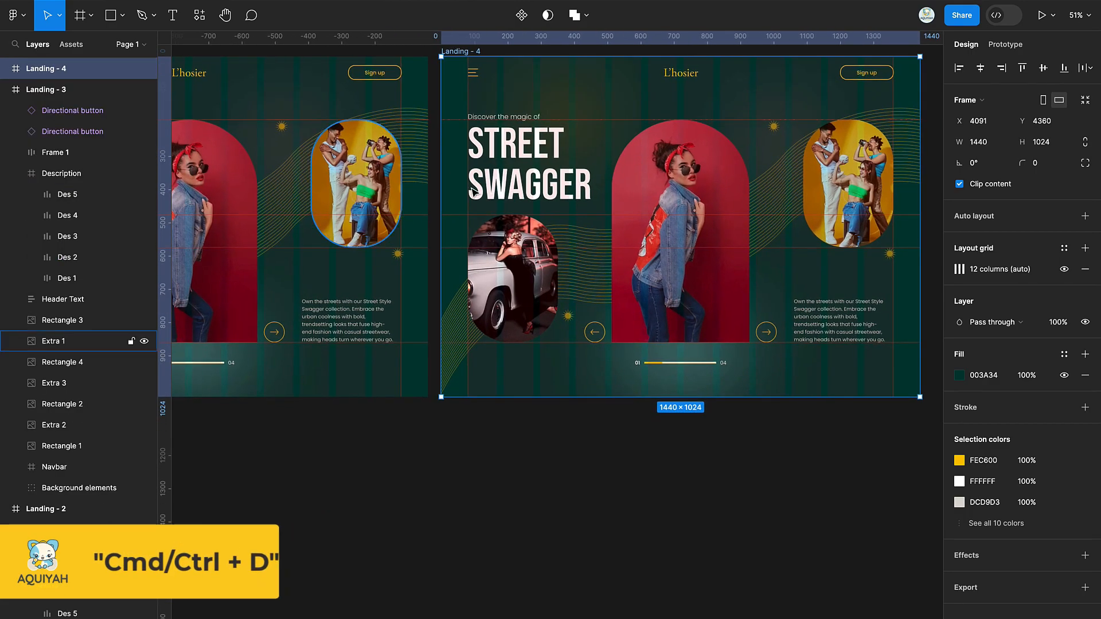
click(519, 269)
key(shift+Left)
key(shift+Left)
key(shift+Left)
key(shift+Left)
key(shift+Left)
key(shift+Left)
key(shift+Left)
key(shift+Left)
key(shift+Left)
key(shift+Left)
key(shift+Left)
key(shift+Left)
key(shift+Left)
key(shift+Left)
key(shift+Left)
key(shift+Left)
key(shift+Left)
key(shift+Left)
key(shift+Left)
key(shift+Left)
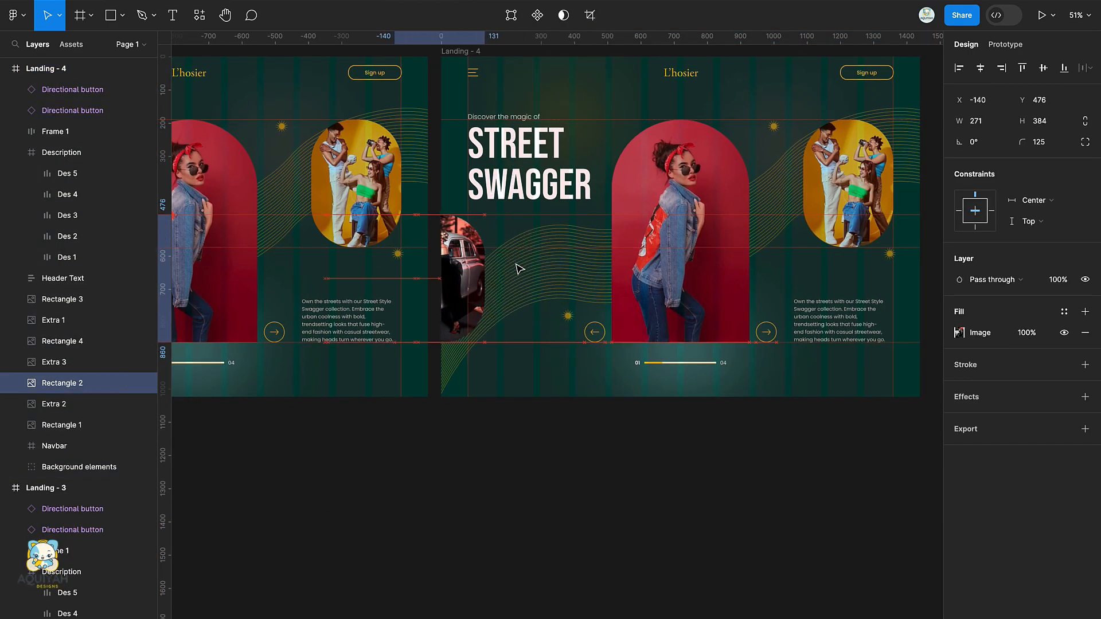
Reset the red-background photo's corner radius to 0 in Landing - 4 and set its X position to 80.
click(659, 166)
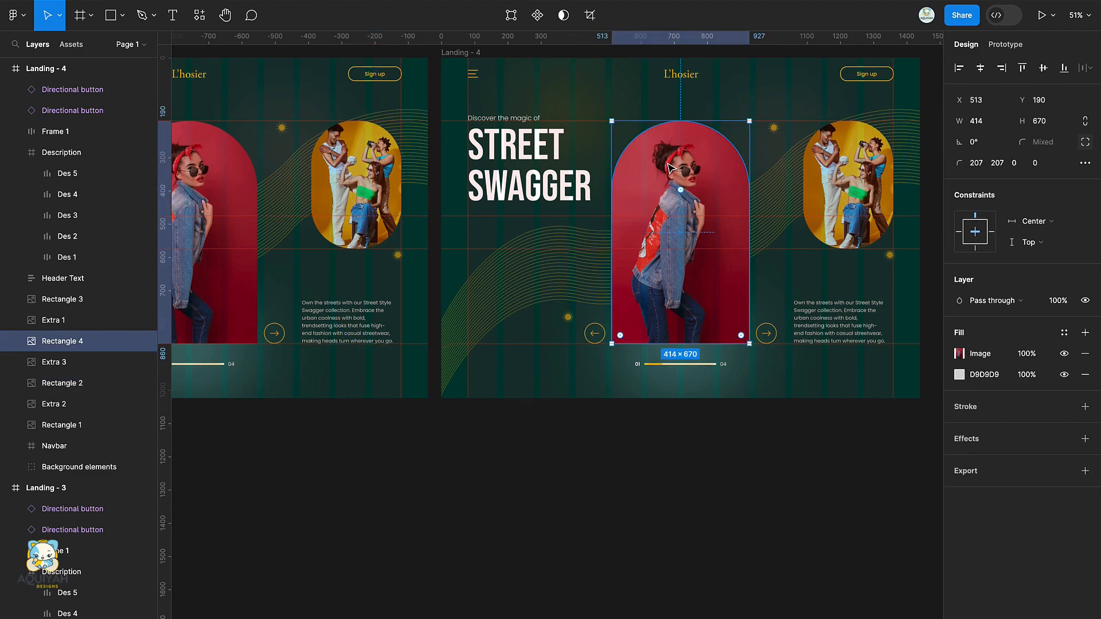
scroll(658, 166, up, 1)
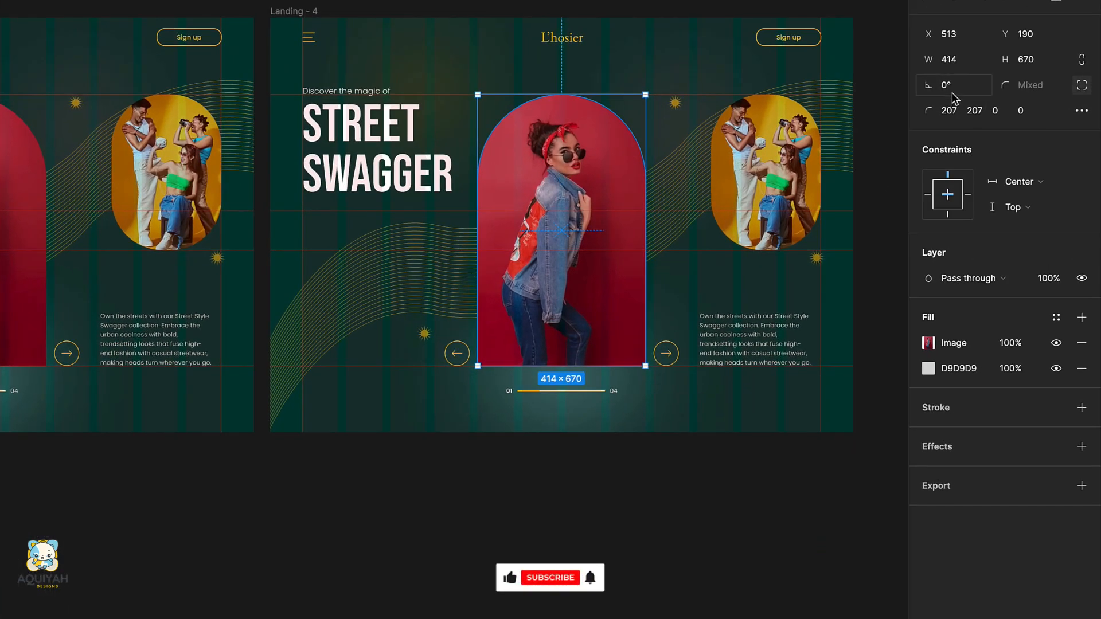
click(1082, 86)
click(1040, 91)
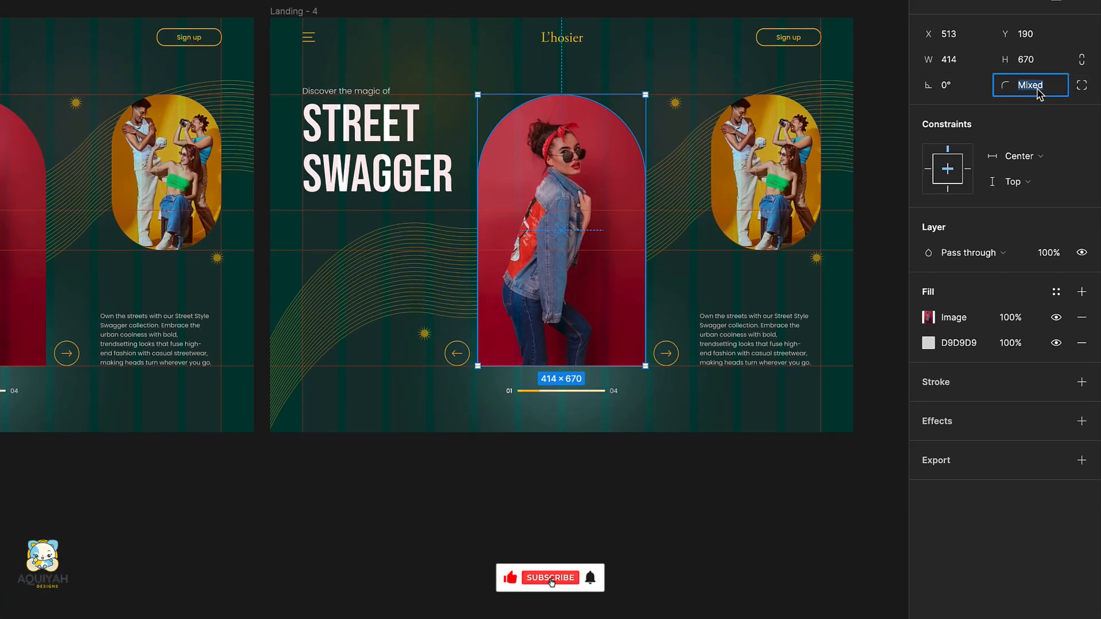
key(Return)
click(951, 36)
text(80)
key(Return)
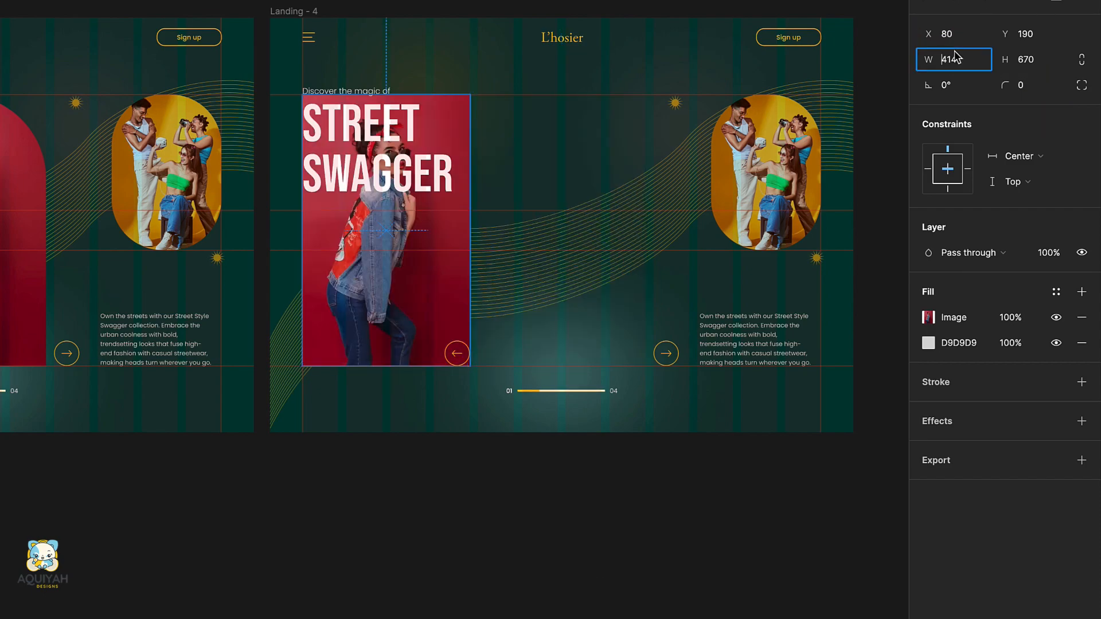
Resize the red-background photo to 271 × 384 and set its Y position to 476.
text(271)
key(Return)
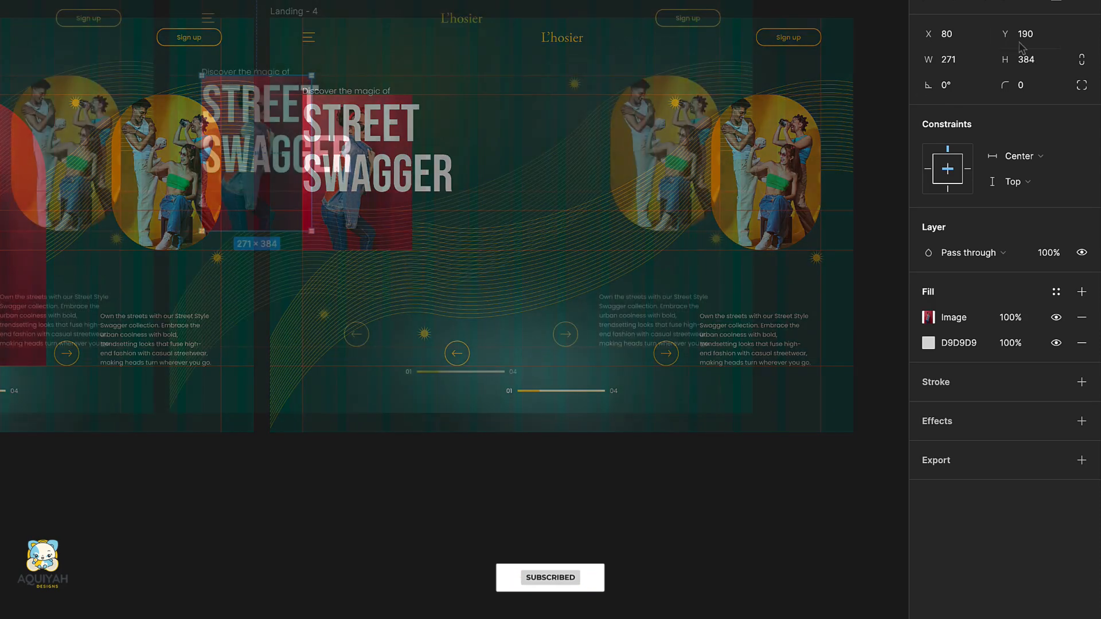
click(1030, 35)
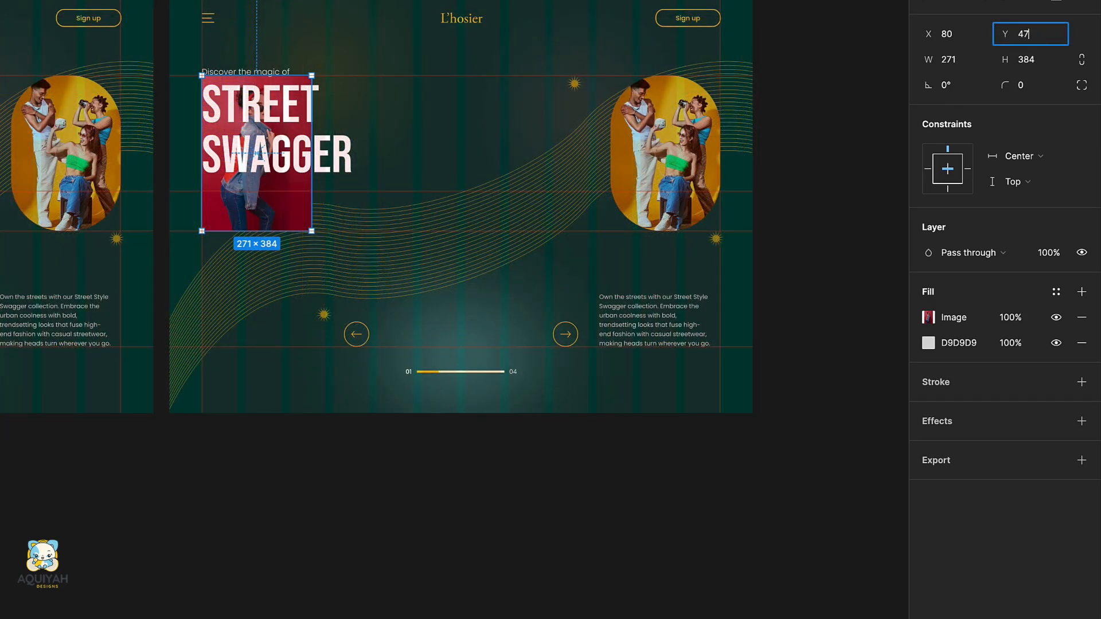
key(Return)
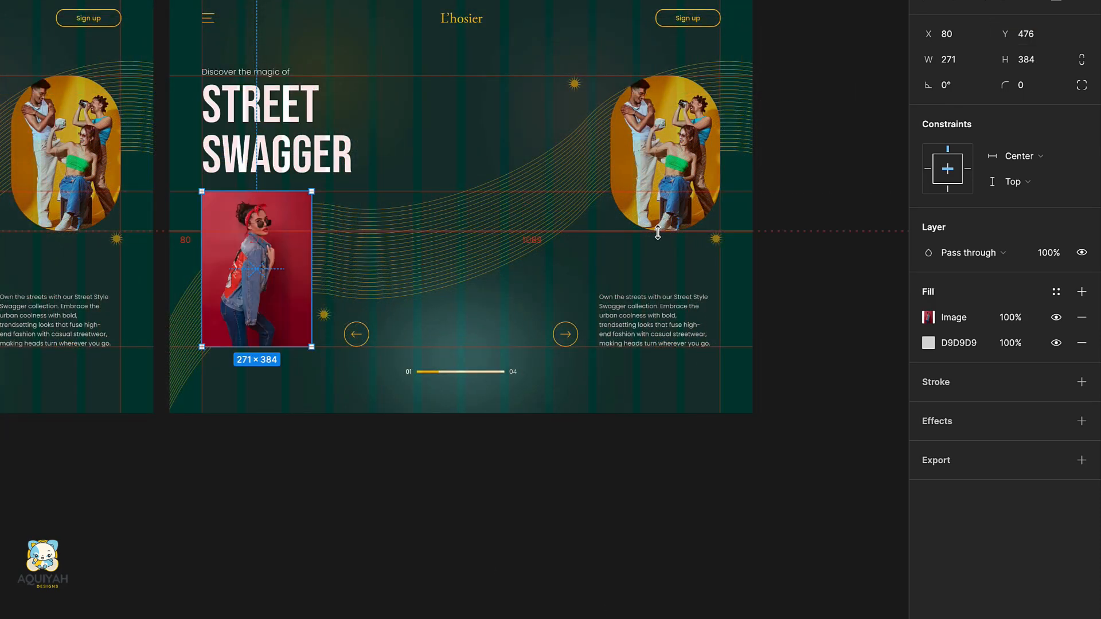
Set the red-background photo's corner radius to 125 in Landing - 4.
scroll(659, 238, left, 5)
scroll(660, 238, down, 2)
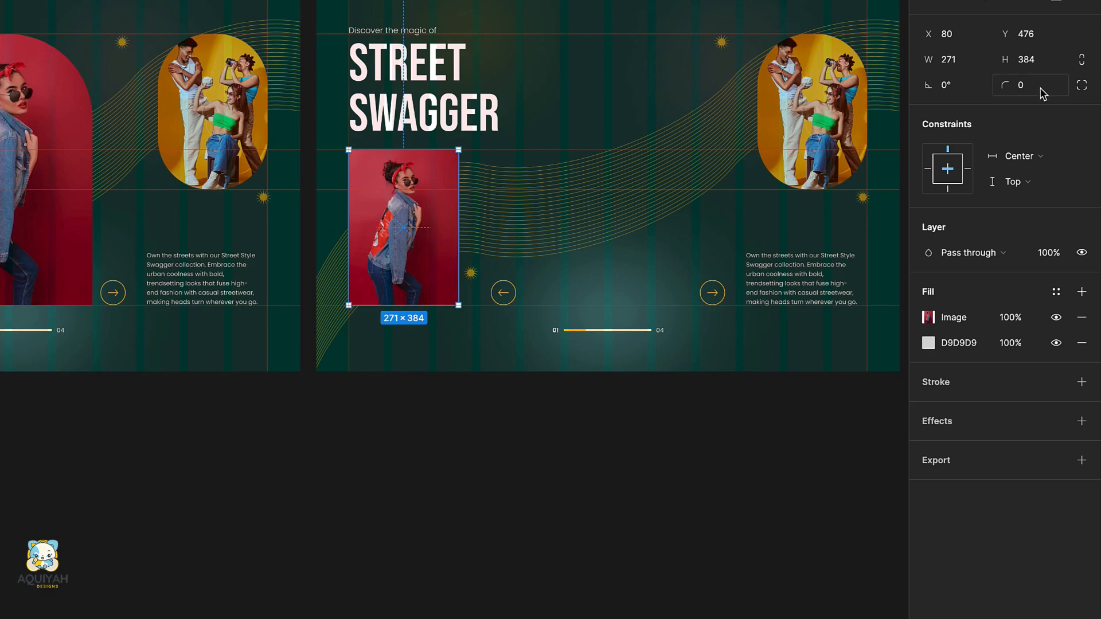
text(11)
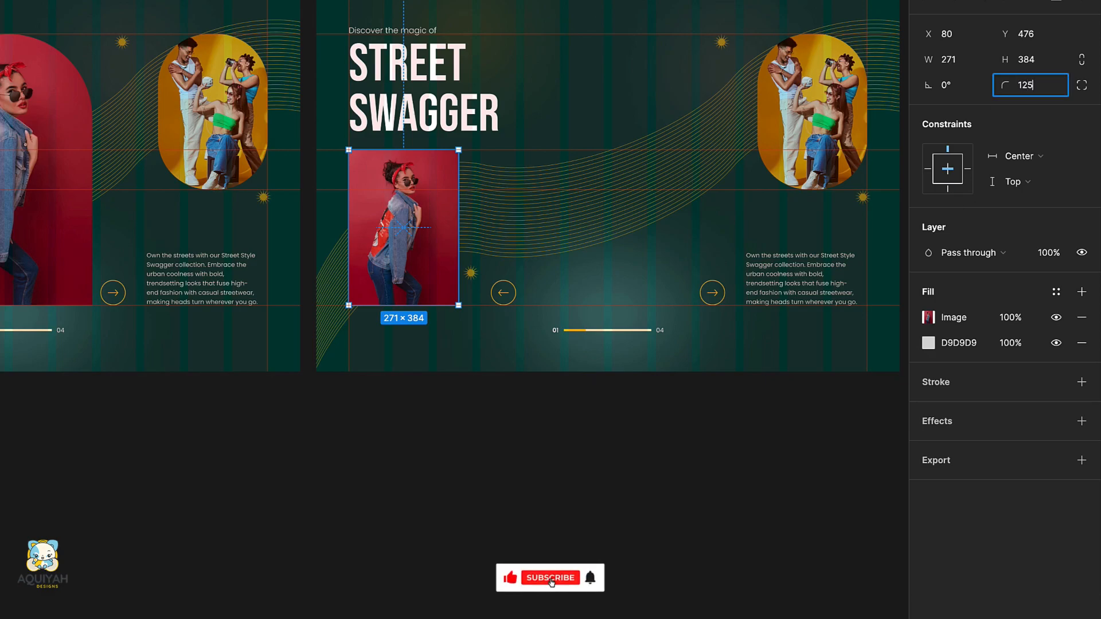
key(Return)
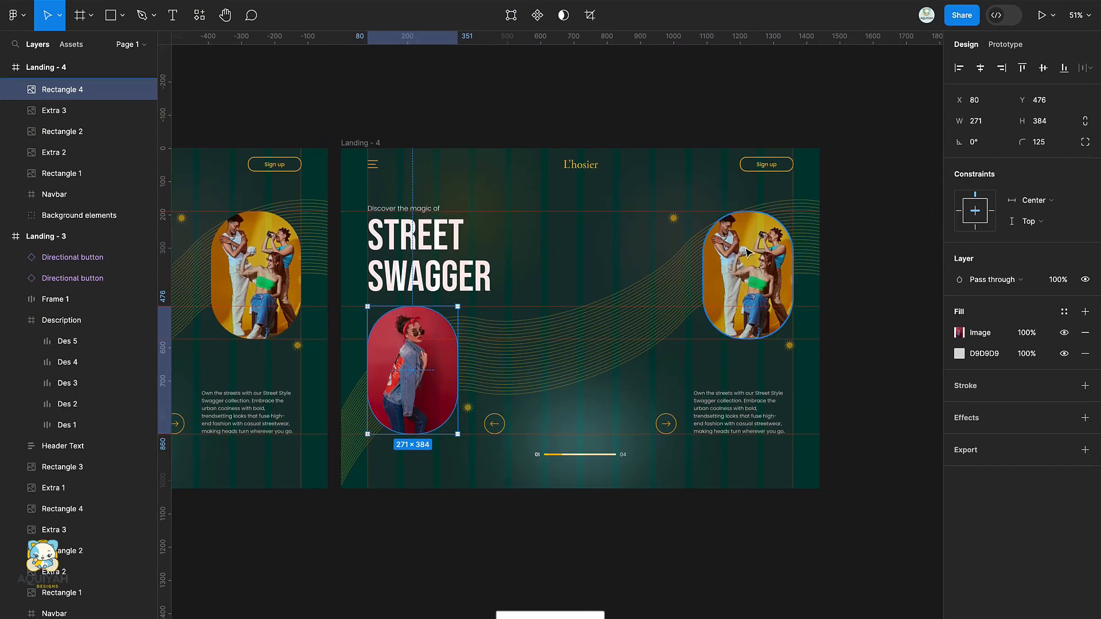
Resize the yellow group photo in Landing - 4 to 414 × 670 and centre it horizontally in the frame.
click(744, 252)
click(980, 70)
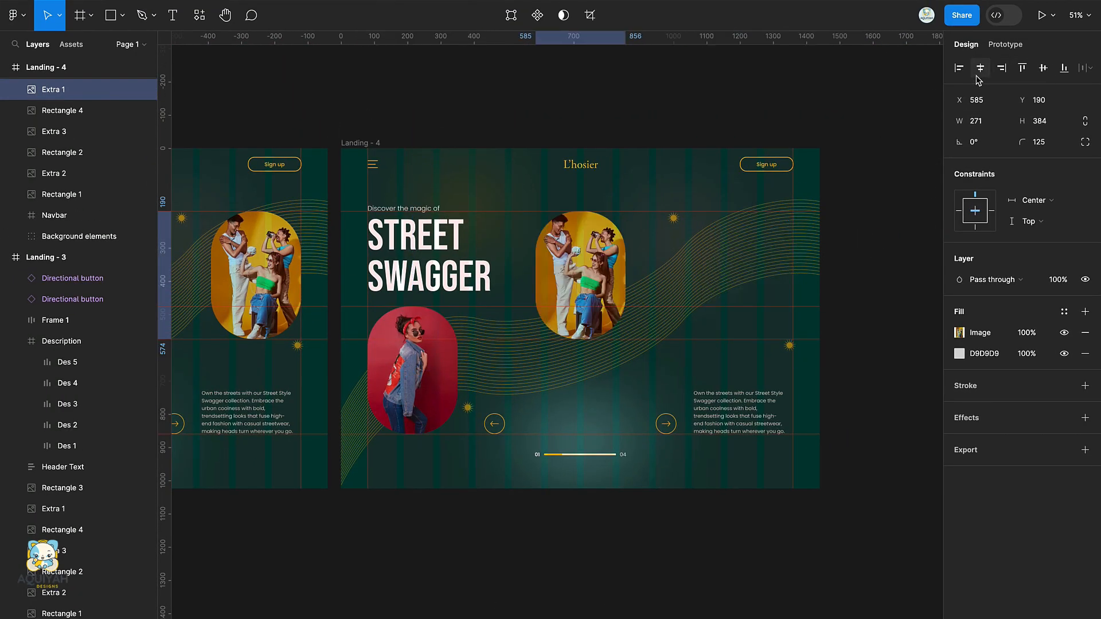
scroll(574, 321, up, 2)
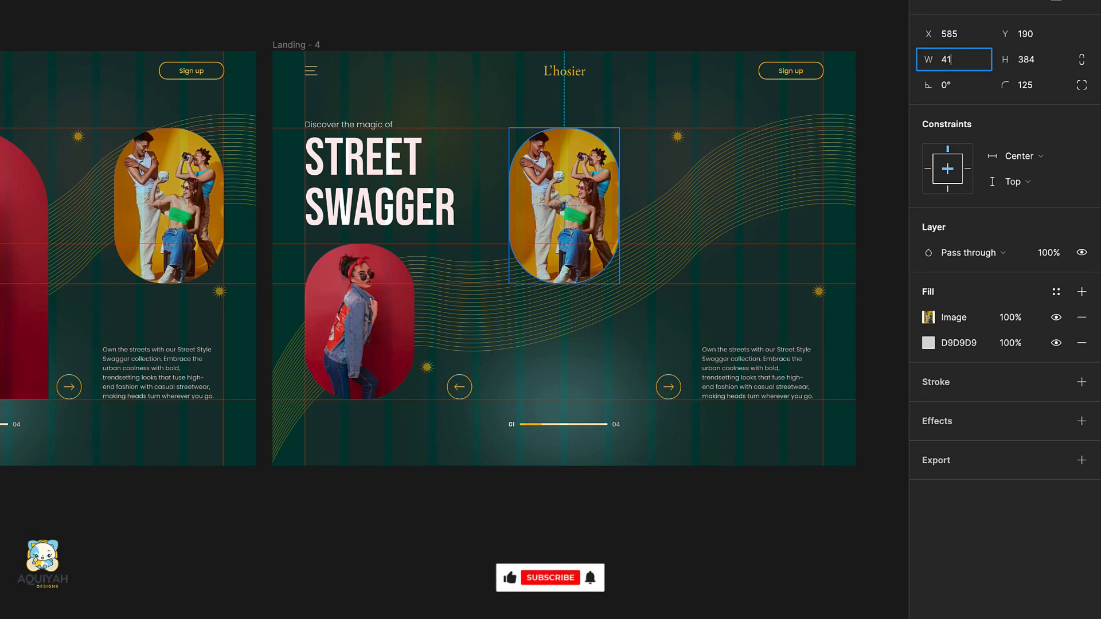
text(14)
key(Return)
click(1034, 64)
text(670)
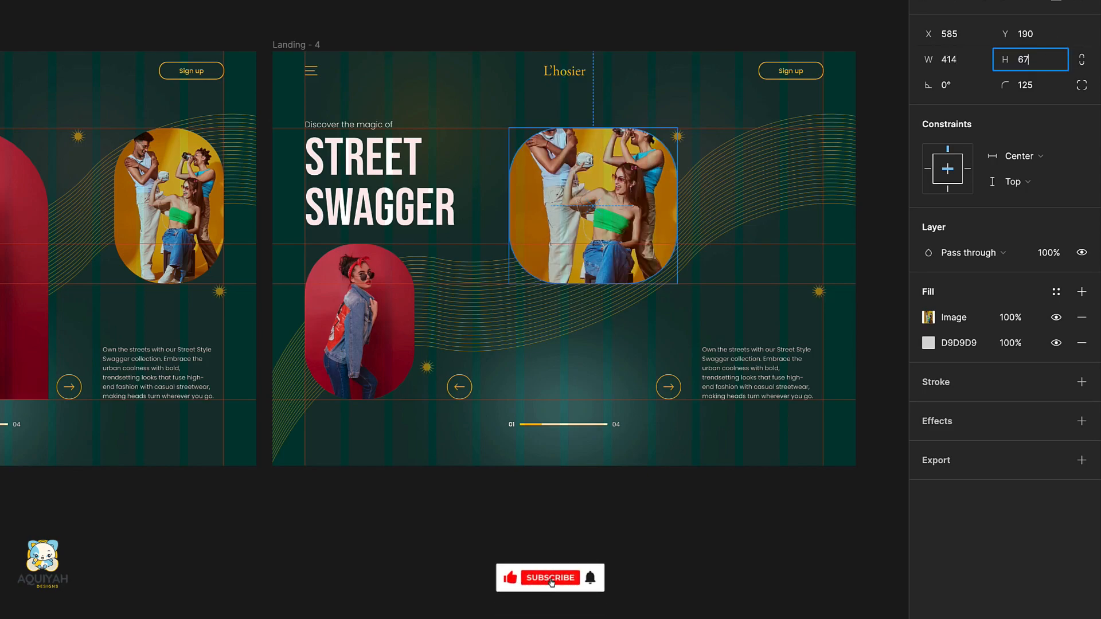
key(Return)
key(alt+h)
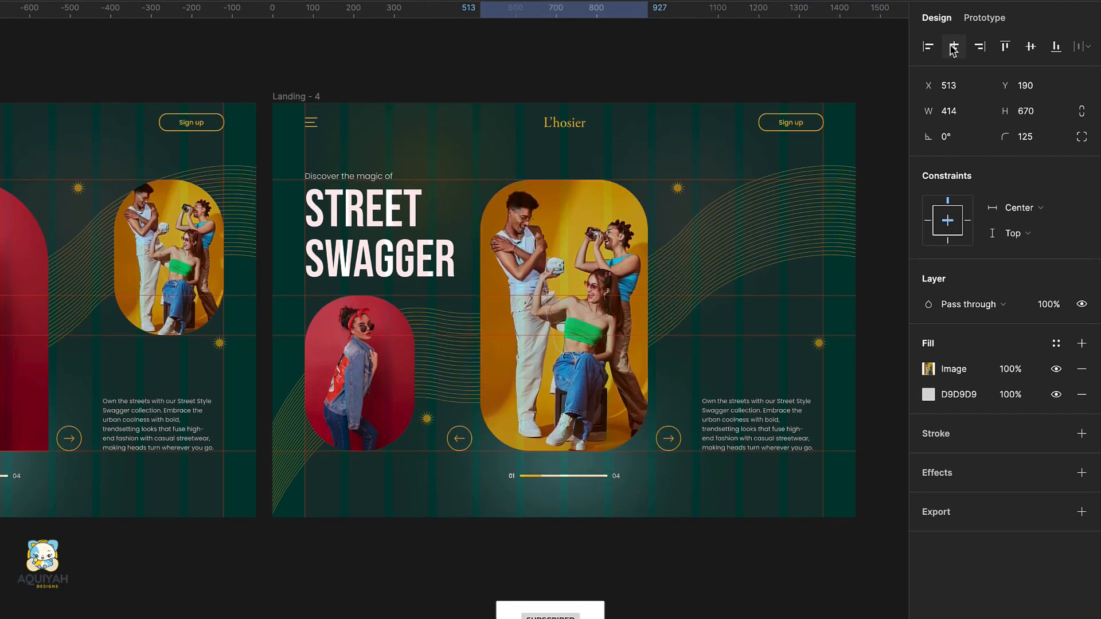
Reset the yellow group photo's corners to 0, then round only its two upper corners to 207 to form an arch.
text(0)
key(Return)
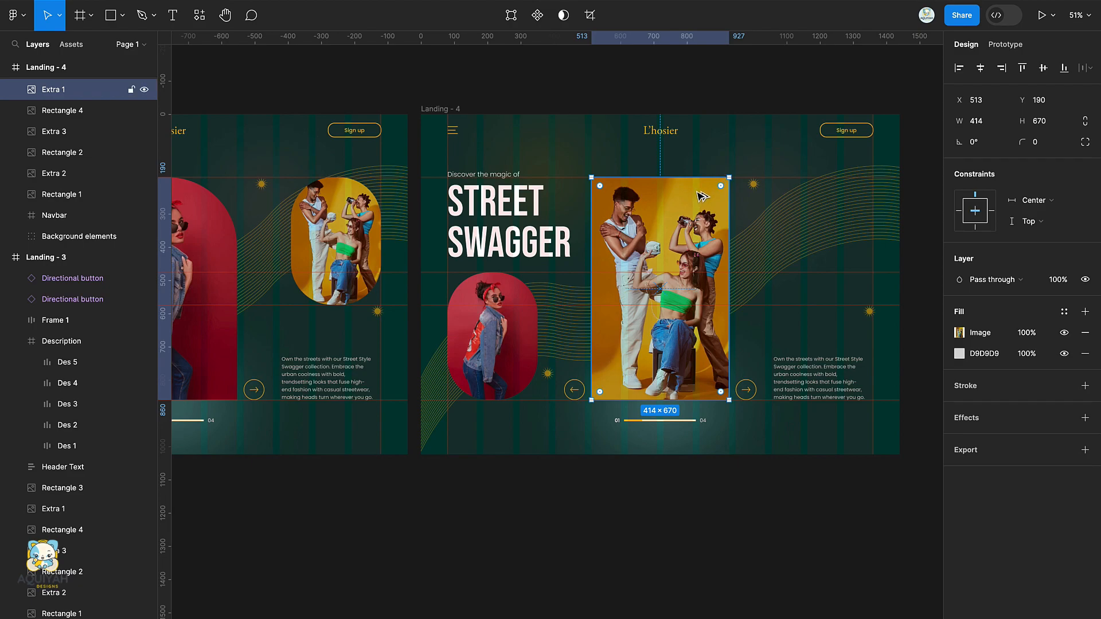
drag(721, 185, 607, 304)
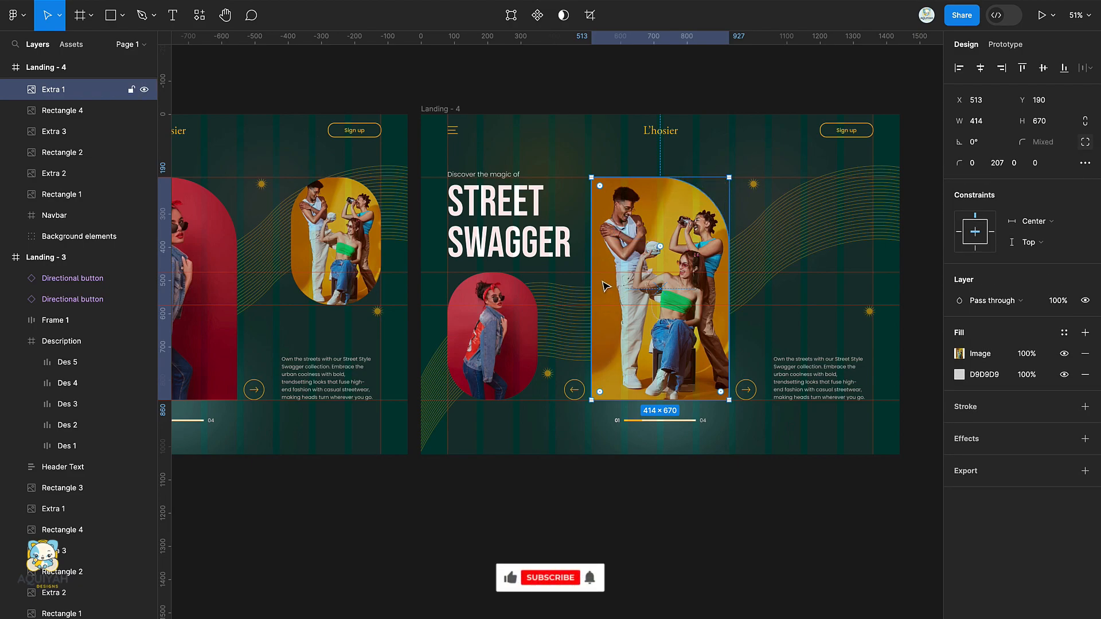
drag(600, 186, 768, 354)
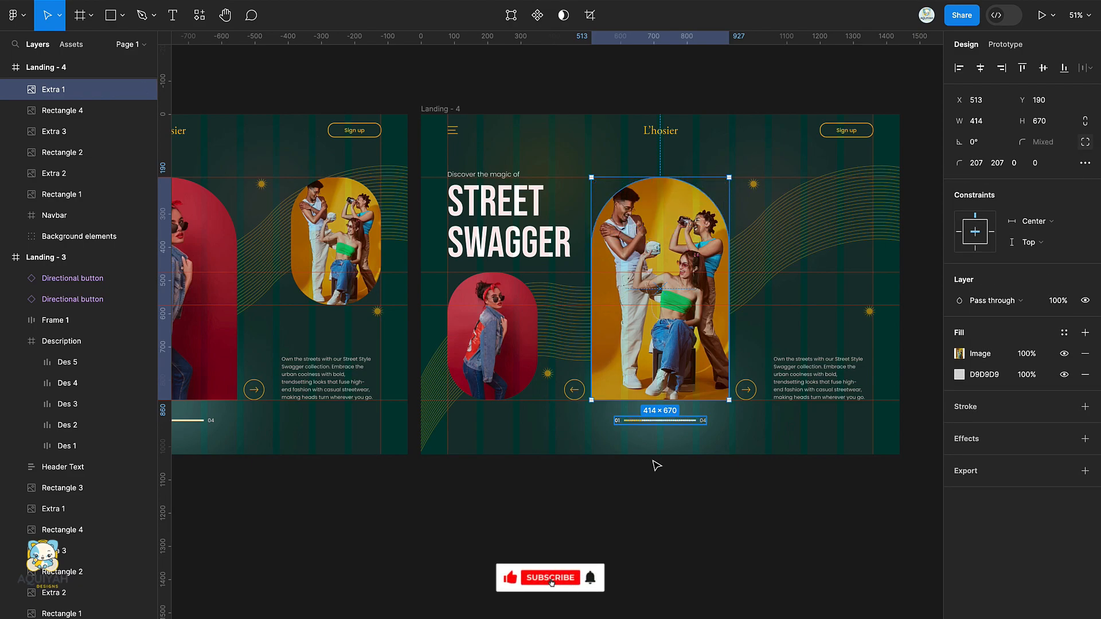
click(641, 501)
scroll(641, 501, right, 3)
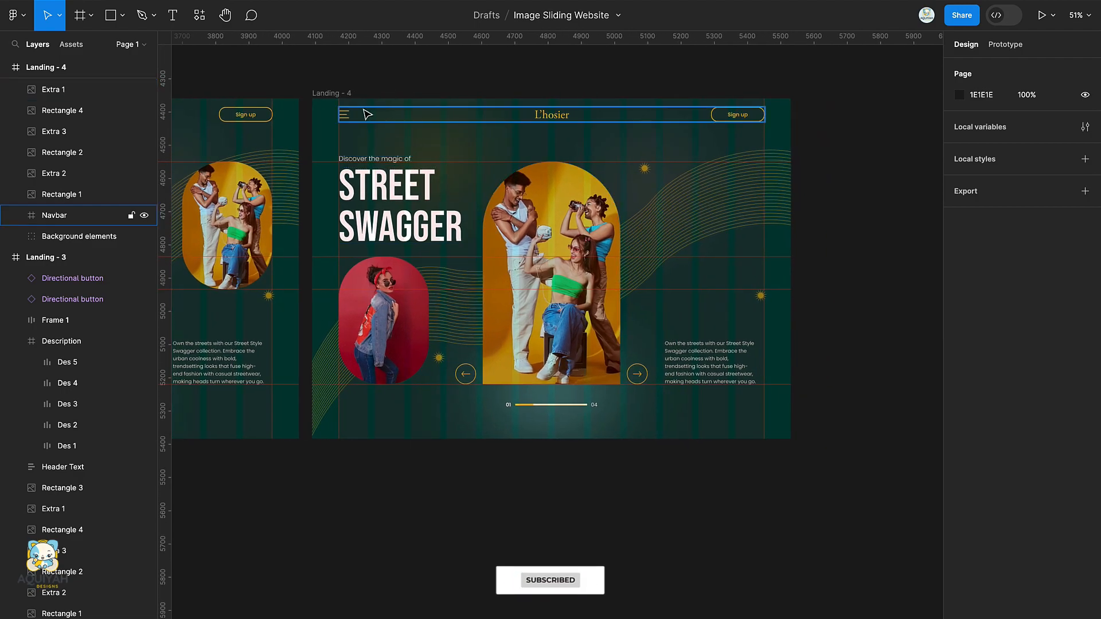
Turn off Clip content for Landing - 4 and shift both off-frame photos left, placing the man's photo at X 1089, Y 194.
click(338, 94)
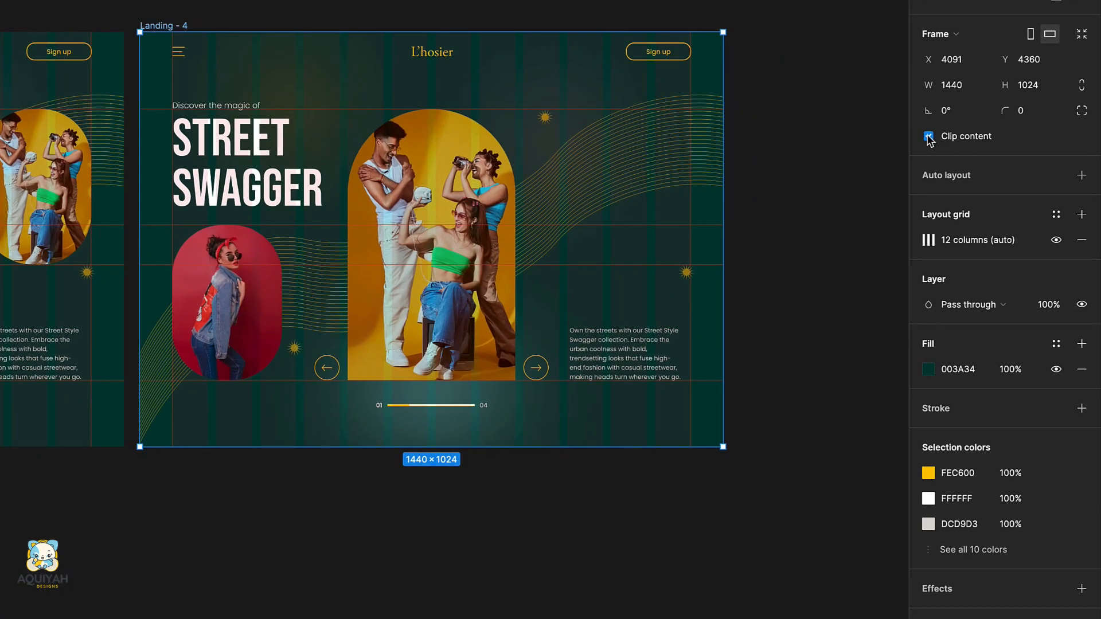
click(928, 136)
scroll(846, 186, right, 3)
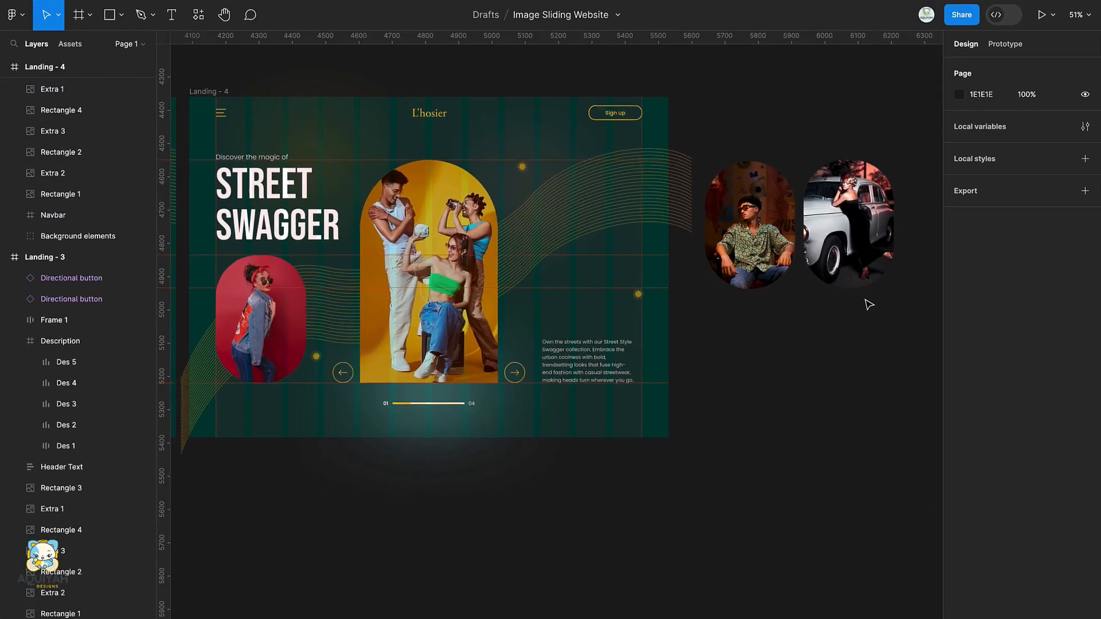
drag(816, 281, 630, 180)
drag(714, 222, 600, 252)
click(627, 252)
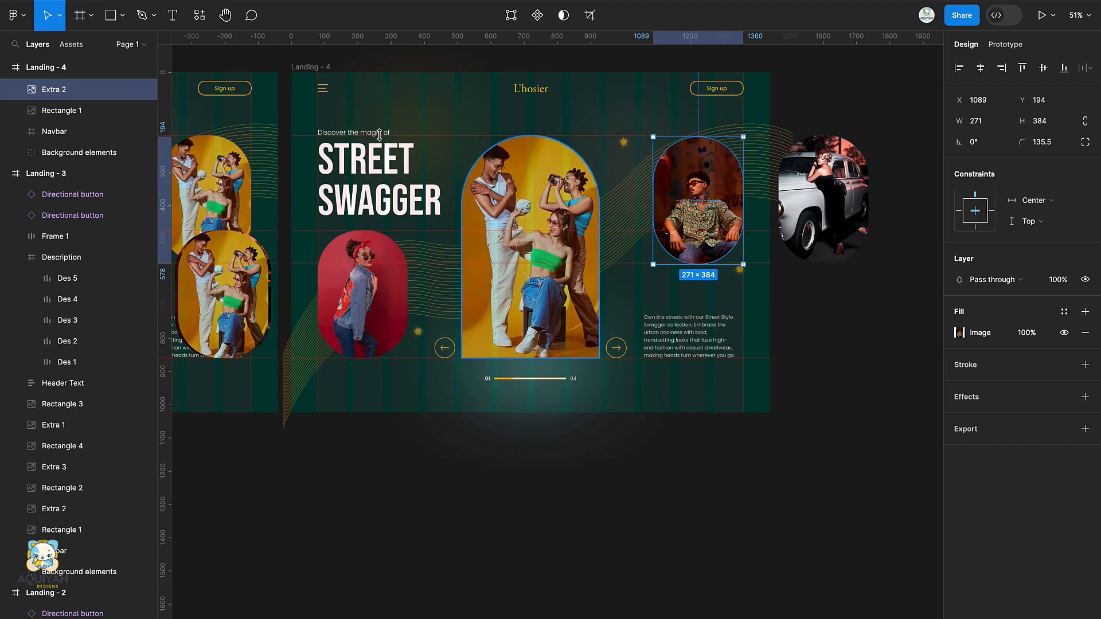
Turn Clip content back on for Landing - 4 and duplicate the frame.
click(307, 67)
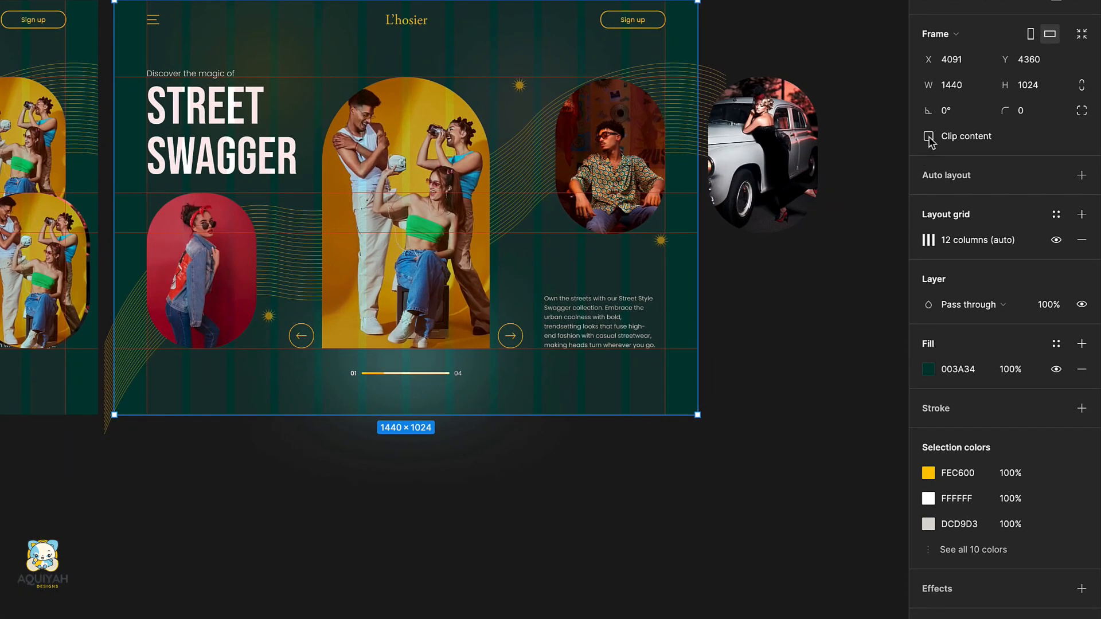
click(929, 139)
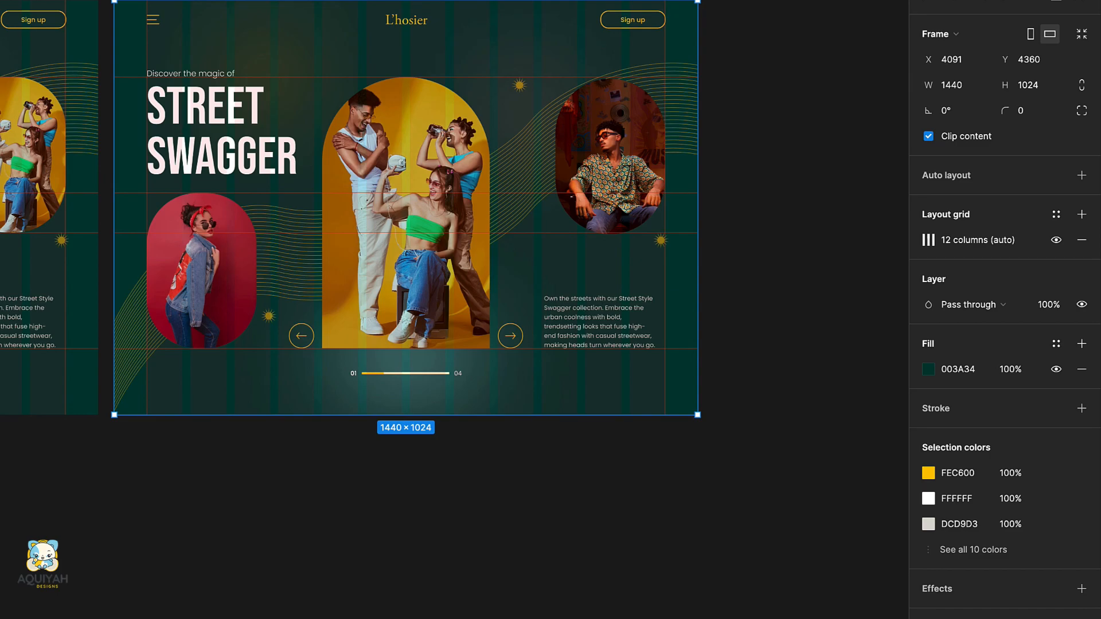
key(ctrl+d)
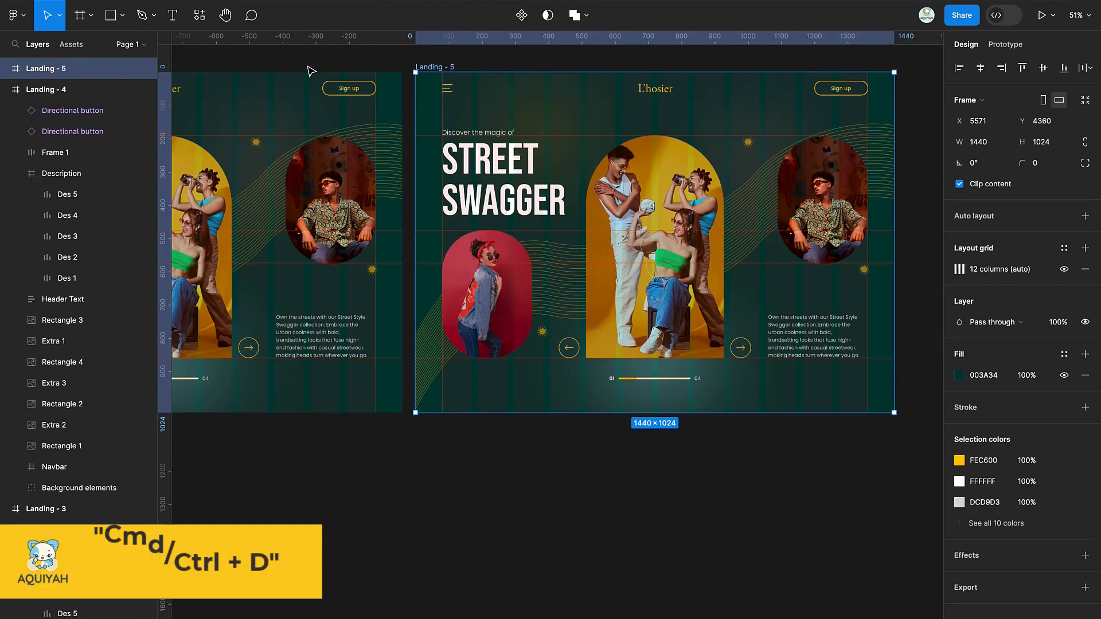
Move the red-background photo in Landing - 5 left out of the frame, to X -290.
click(475, 290)
key(shift+Left)
key(shift+Left)
key(shift+Left)
key(shift+Left)
key(shift+Left)
key(shift+Left)
key(shift+Left)
key(shift+Left)
key(shift+Left)
key(shift+Left)
key(shift+Left)
key(shift+Left)
key(shift+Left)
key(shift+Left)
key(shift+Left)
key(shift+Left)
key(shift+Left)
key(shift+Left)
key(shift+Left)
key(shift+Left)
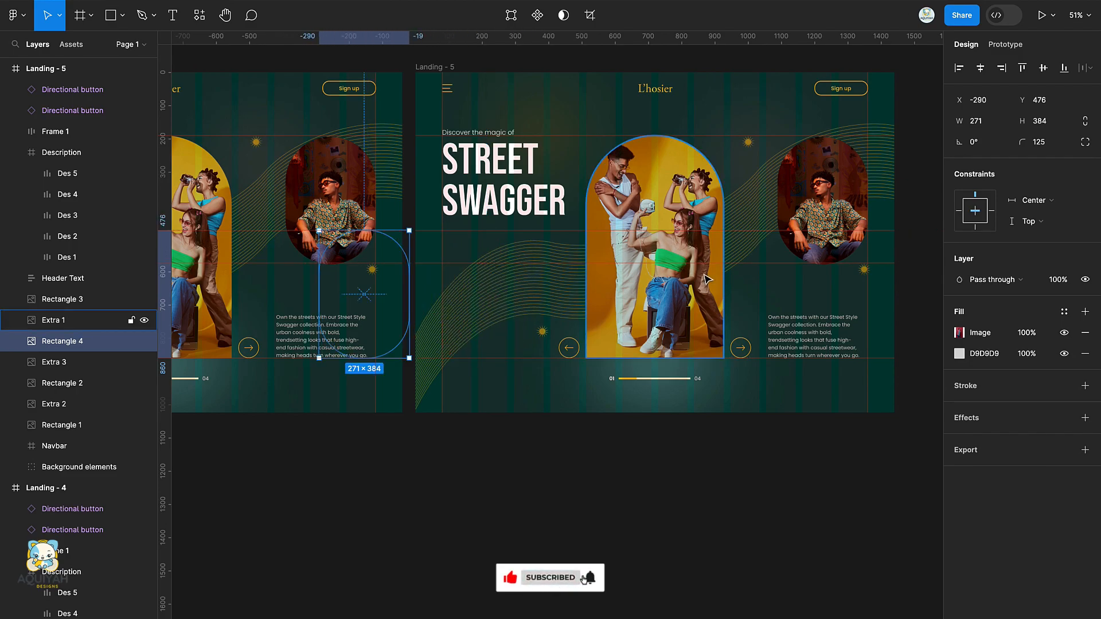
Set the yellow group photo's X position to 80 in Landing - 5 and reset its corner radius to 0.
scroll(630, 258, right, 1)
scroll(630, 258, down, 1)
click(640, 266)
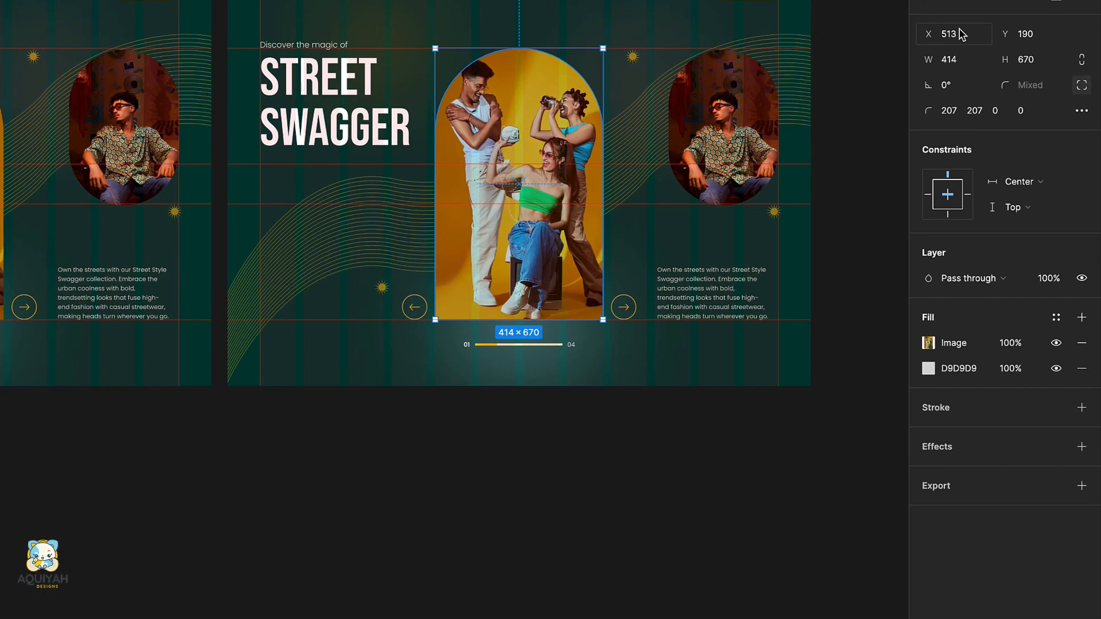
text(80)
key(Return)
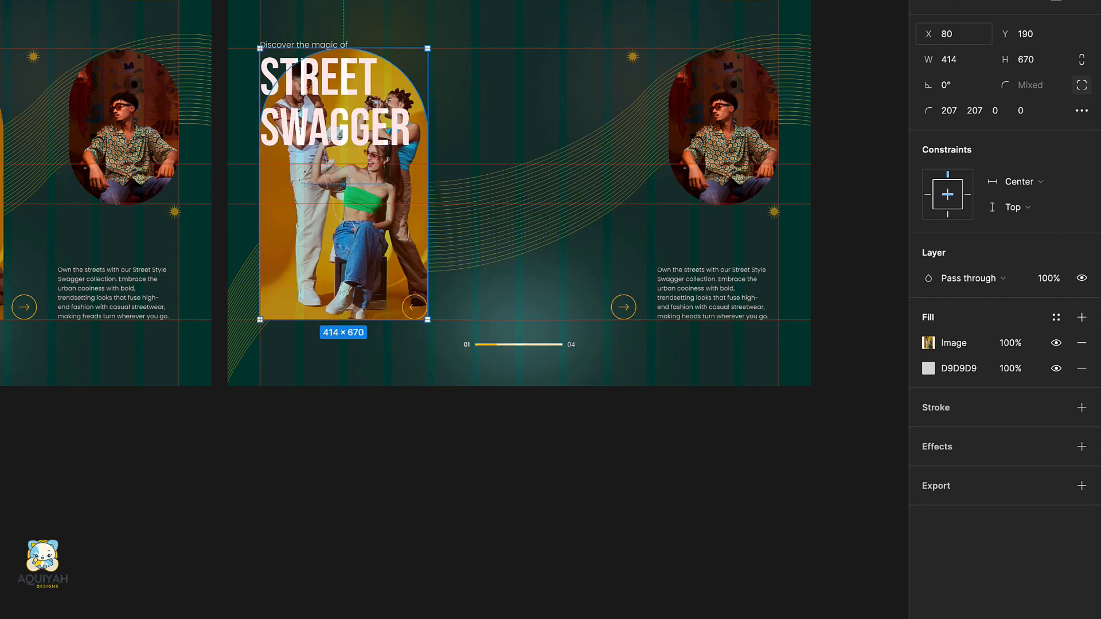
click(1084, 85)
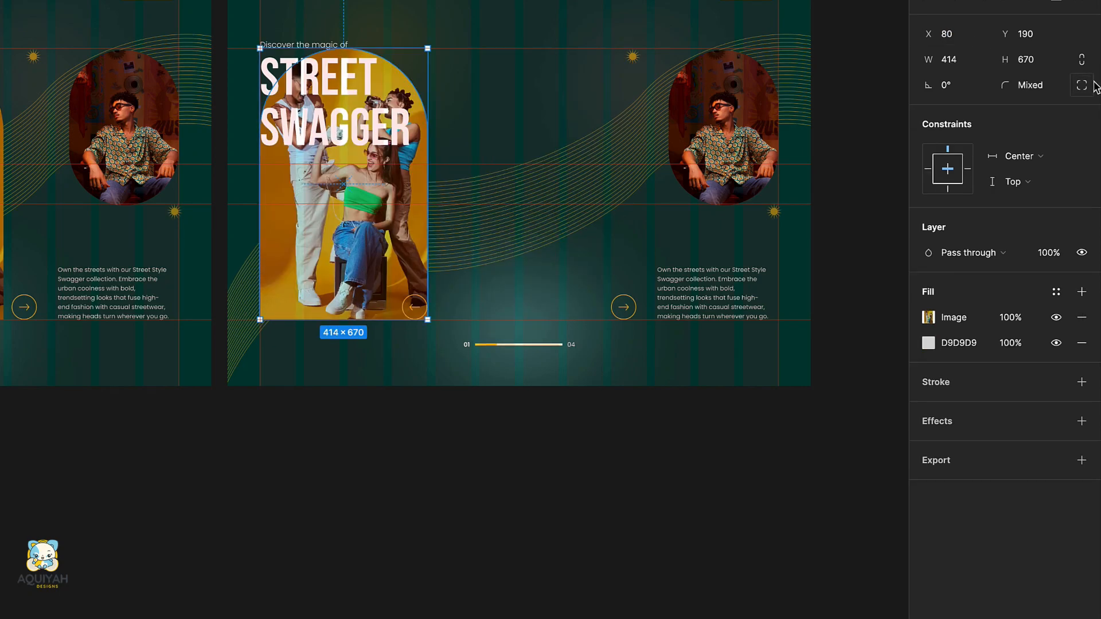
key(Return)
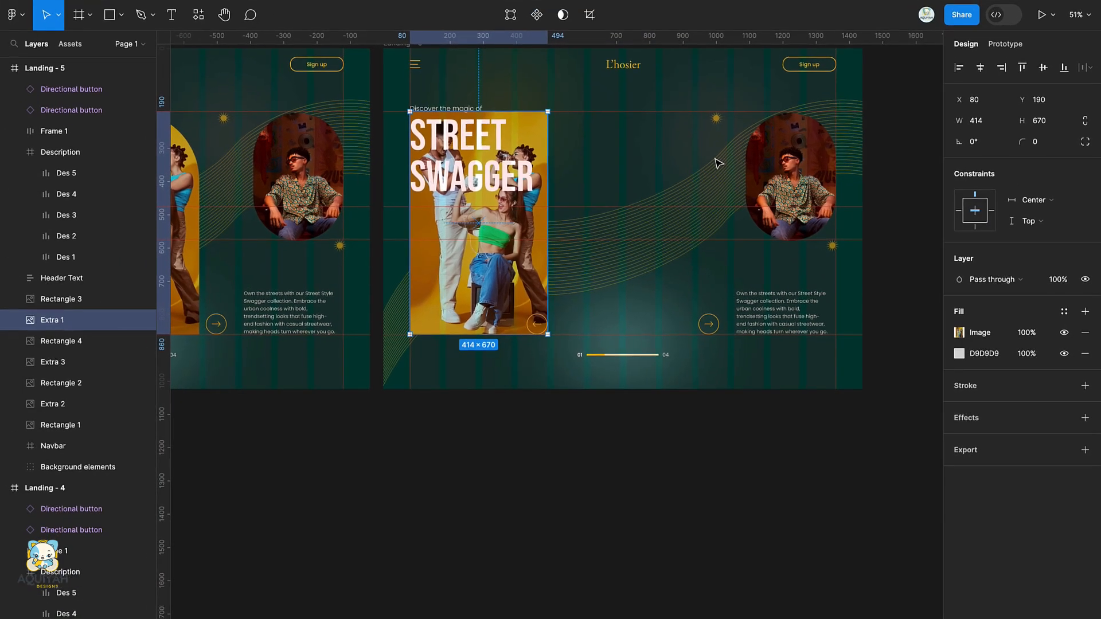
Scale down the yellow group photo in Landing - 5 and set its size to 271 by 384.
key(k)
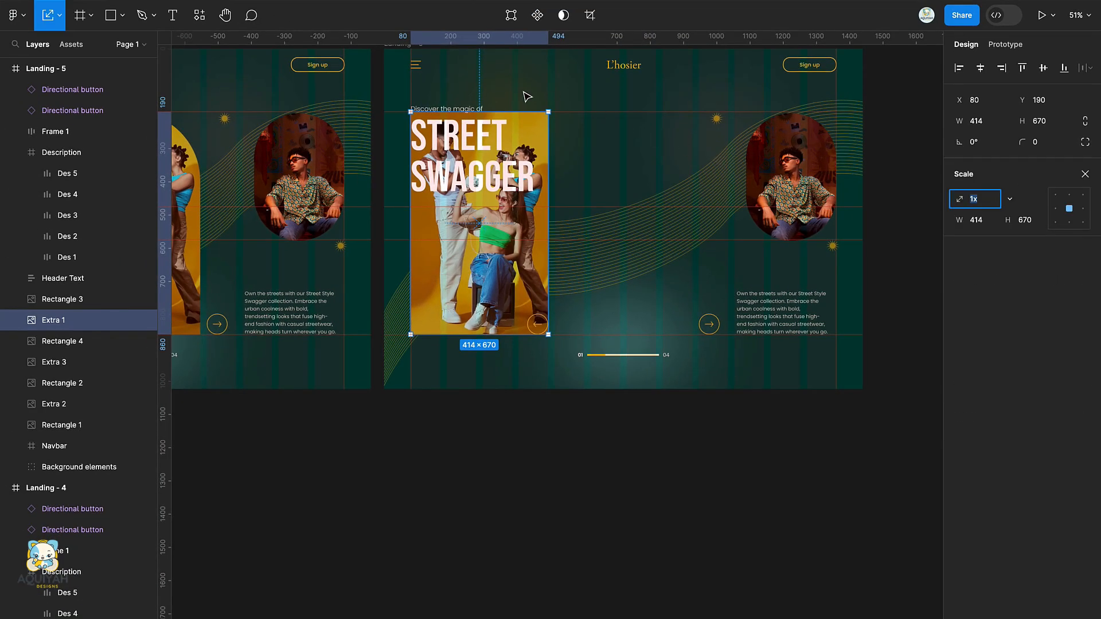
drag(550, 111, 513, 169)
scroll(482, 143, right, 3)
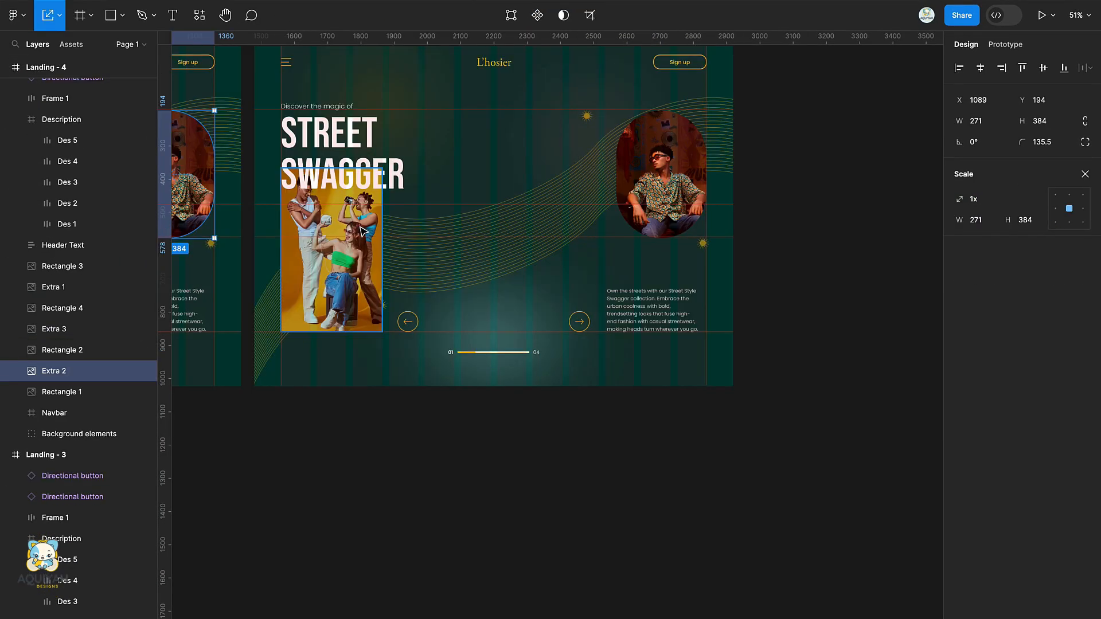
click(980, 123)
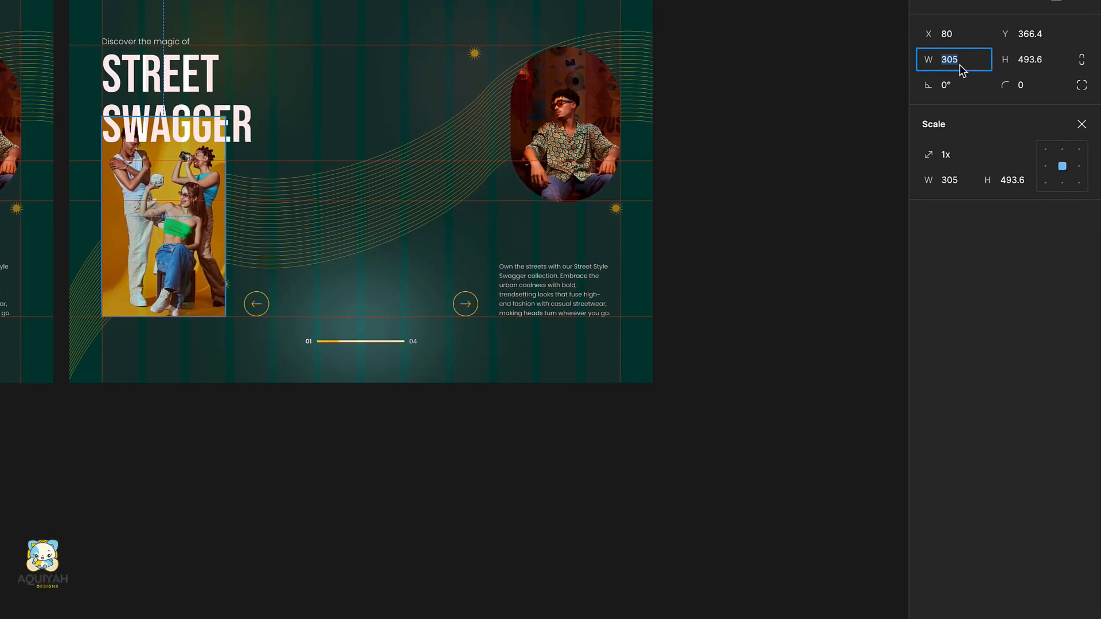
text(27)
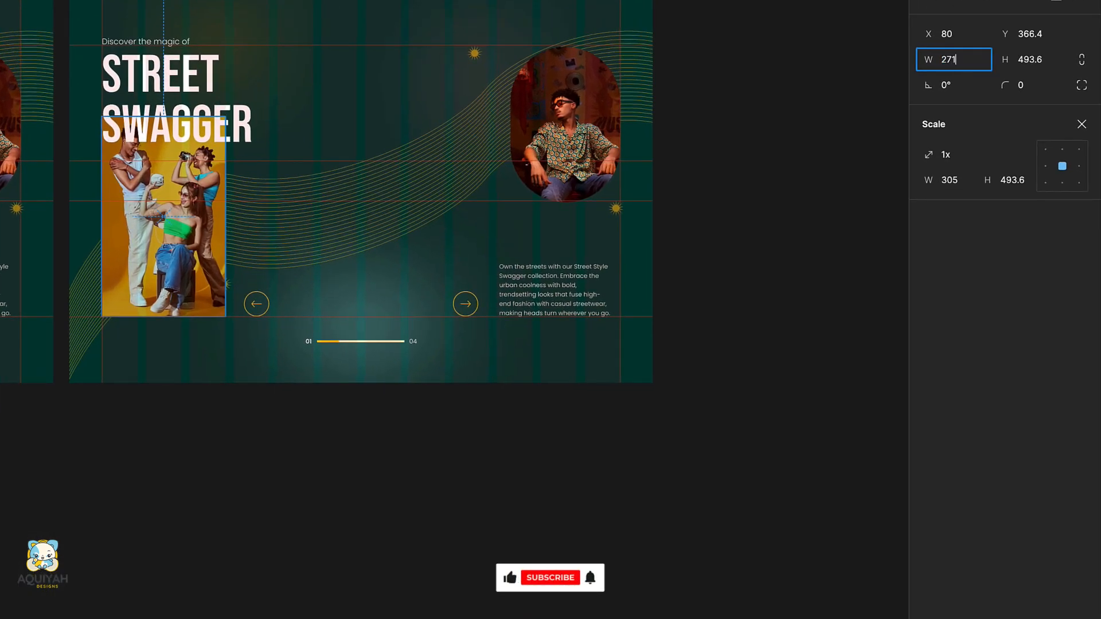
text(1)
key(Return)
click(1043, 63)
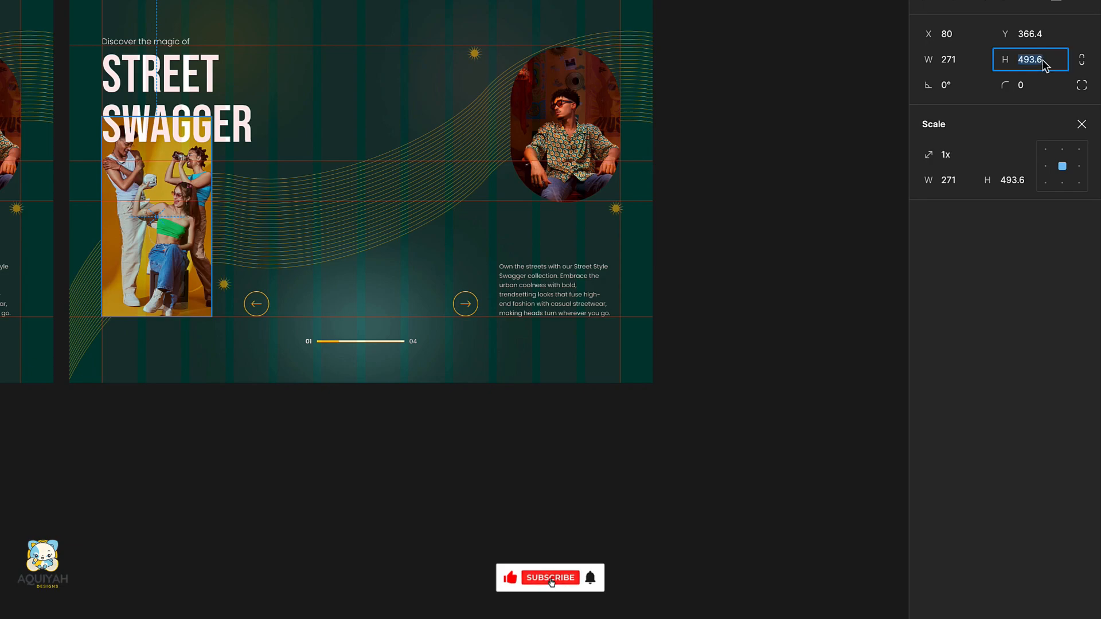
text(384)
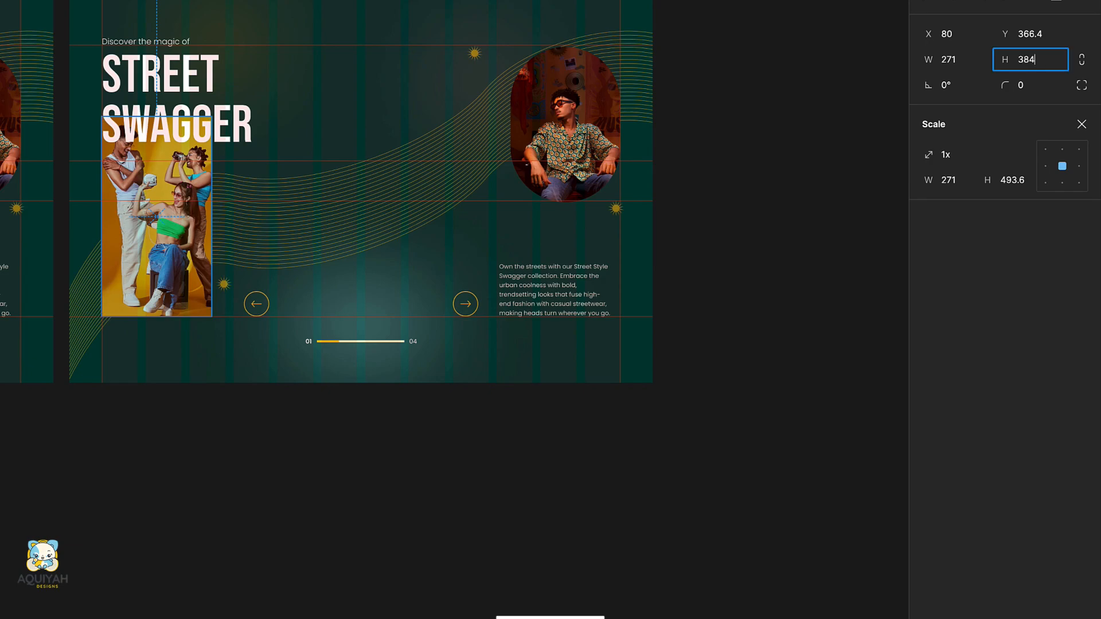
key(Return)
Move the yellow group photo down below the heading and set its Y position to 476.
drag(340, 270, 340, 307)
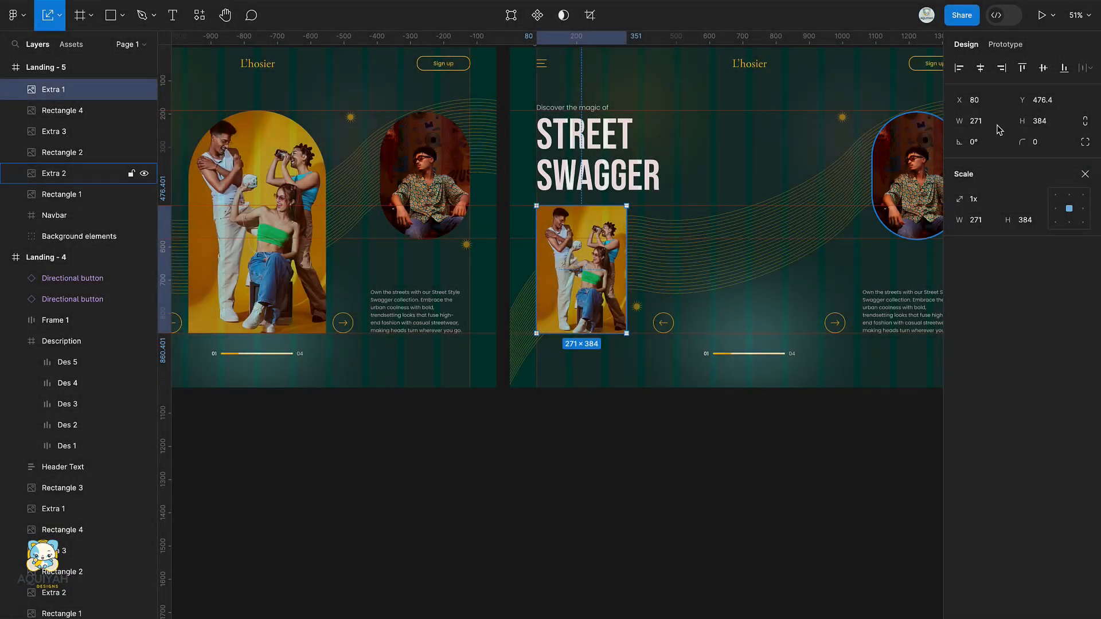
click(1041, 100)
text(476)
key(Return)
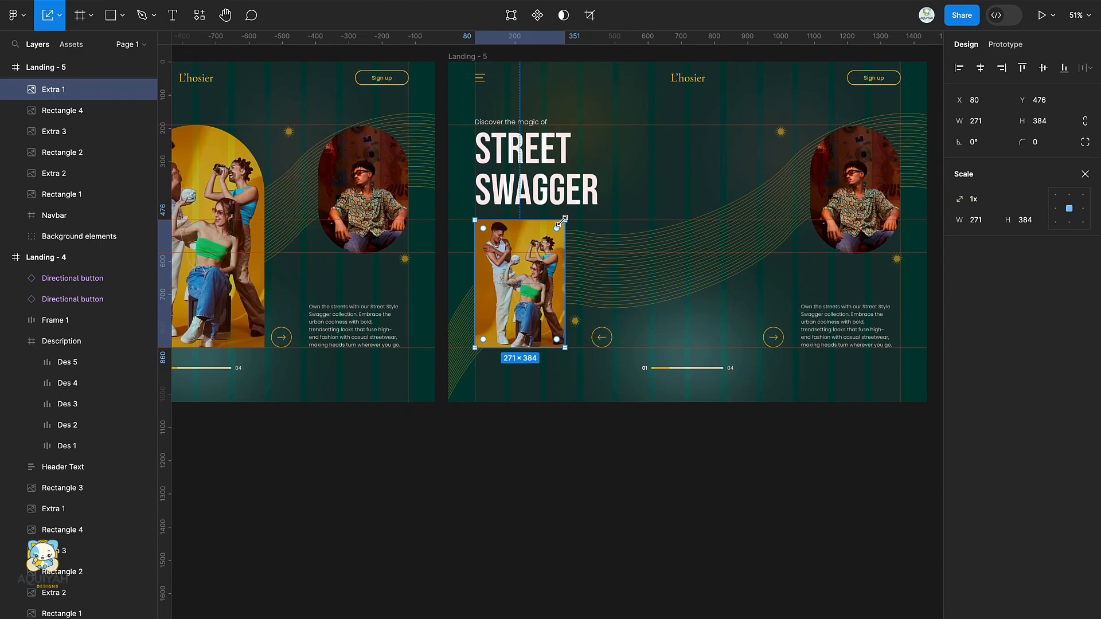
Round the corners of the yellow group photo to a radius of 125.
key(v)
drag(551, 243, 481, 392)
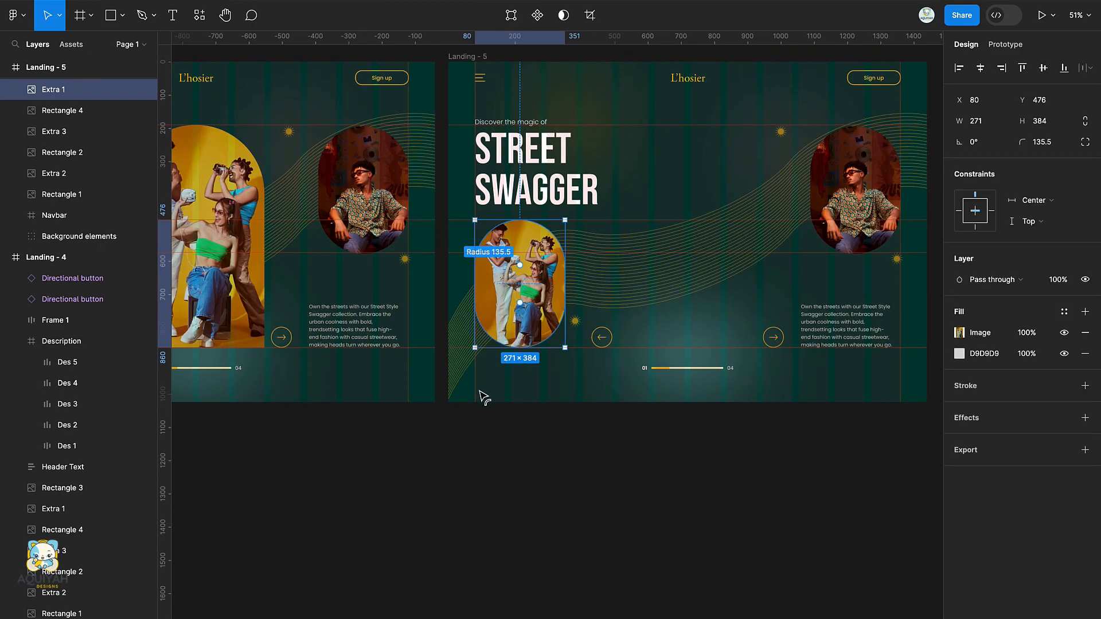
click(1052, 145)
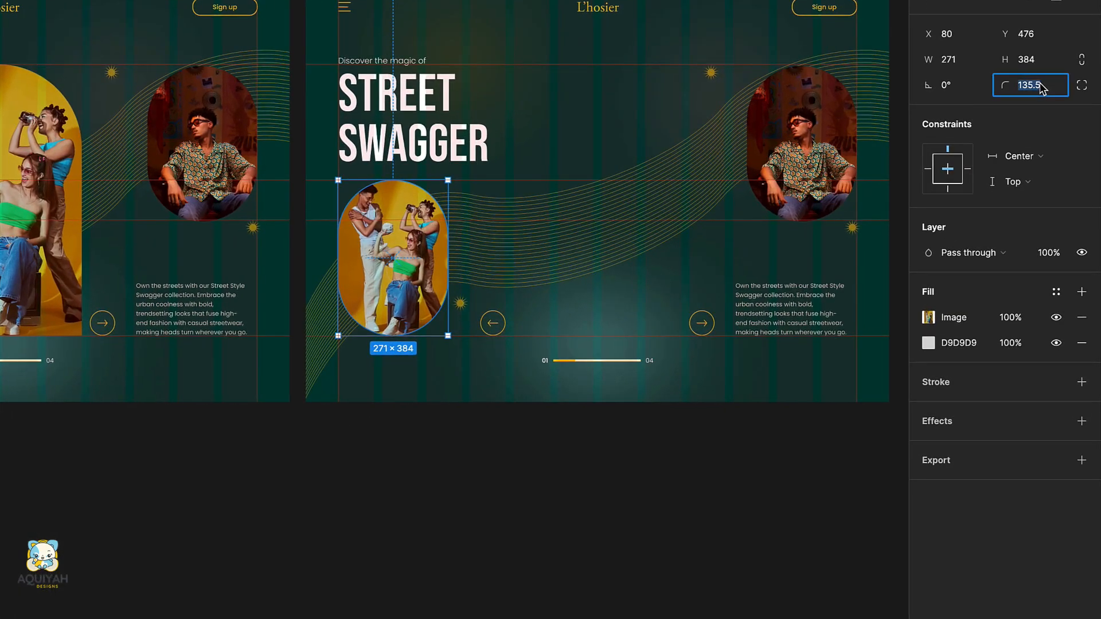
key(Return)
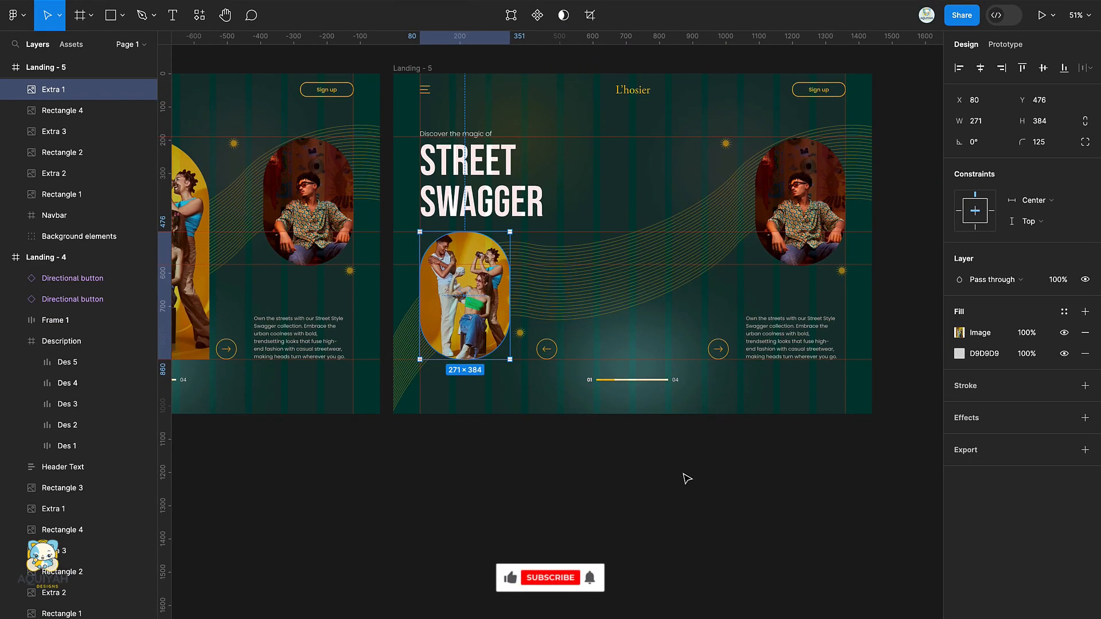
Centre the man's photo horizontally in Landing - 5 and set its corner radius to 0.
click(783, 235)
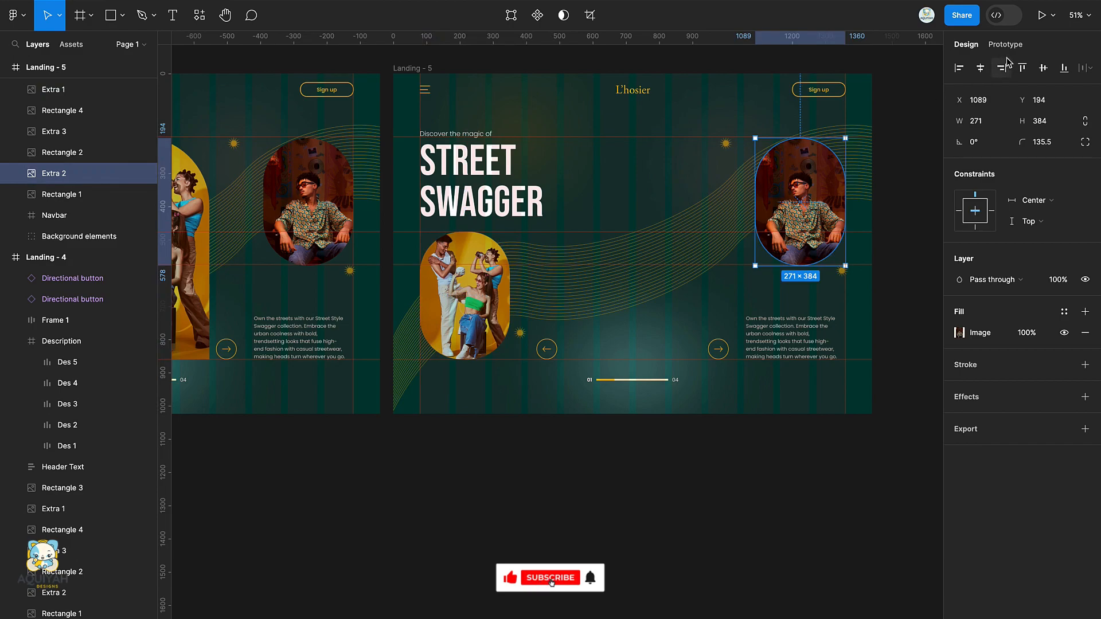
click(980, 68)
click(1051, 140)
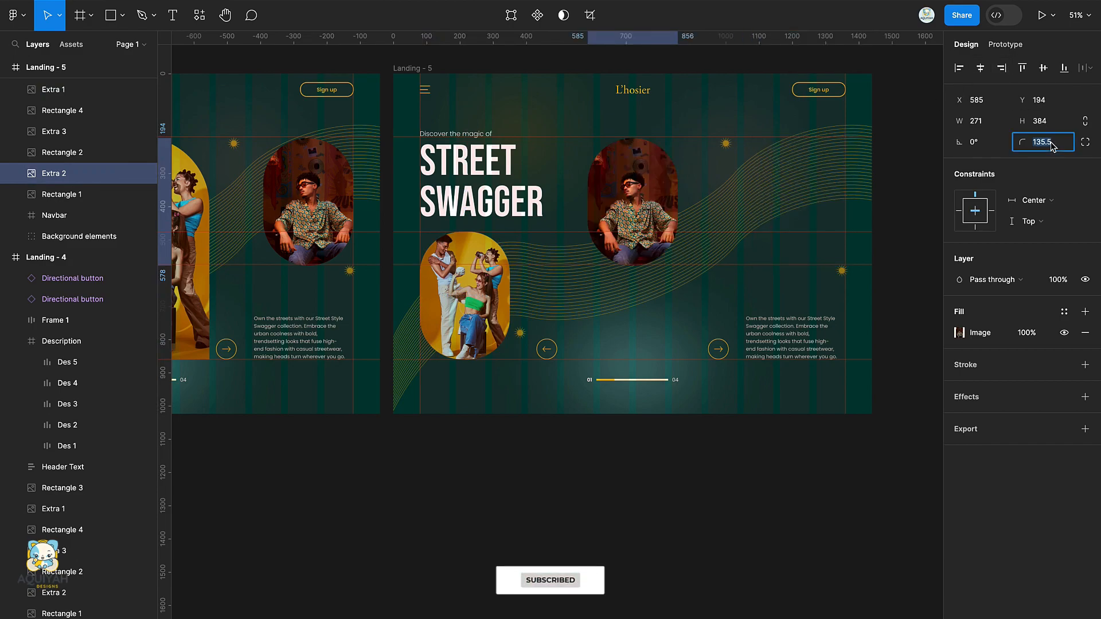
text(0)
key(Return)
Scale up the man's photo and set its size to 414 by 670.
key(k)
drag(664, 259, 655, 299)
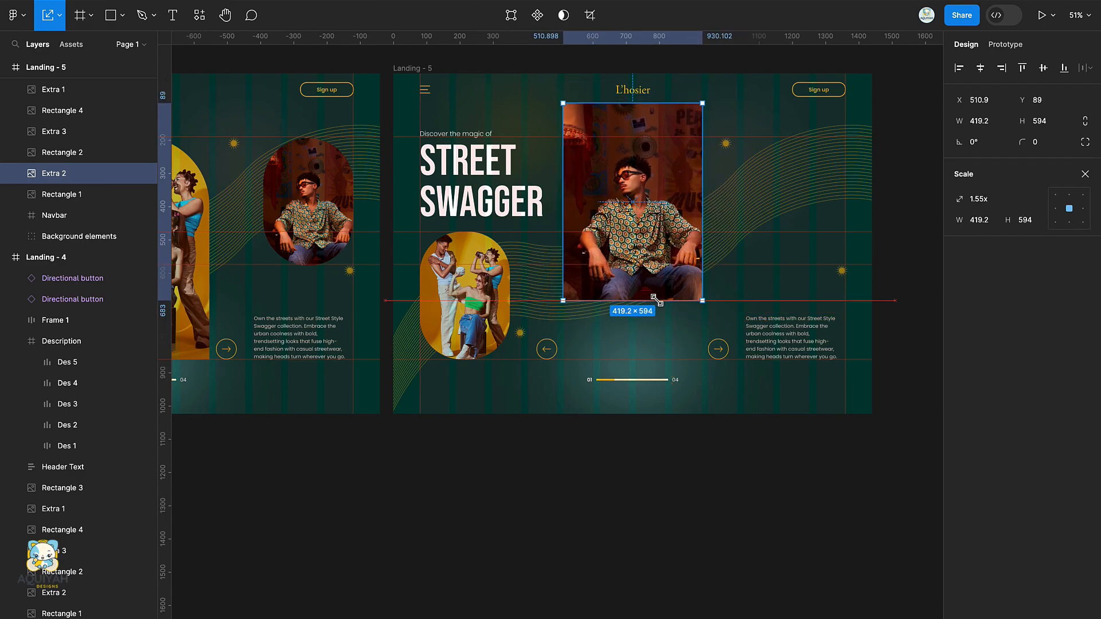
click(1003, 118)
text(414)
key(Return)
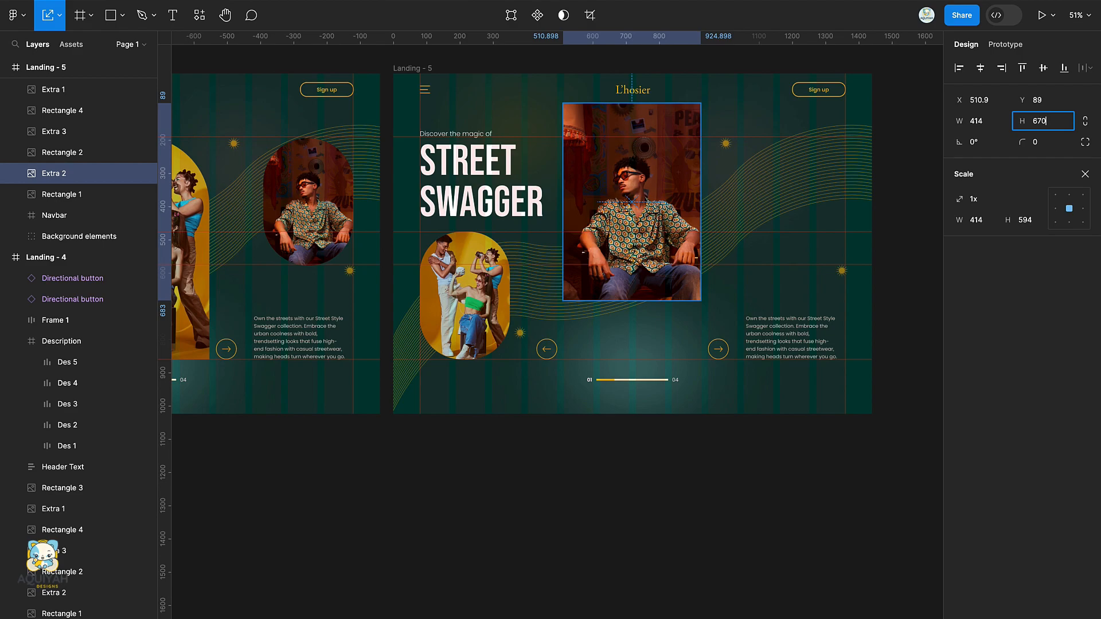
text(670)
key(Return)
Centre the man's photo horizontally at Y 190 and round its two upper corners to 207.
click(979, 67)
text(19)
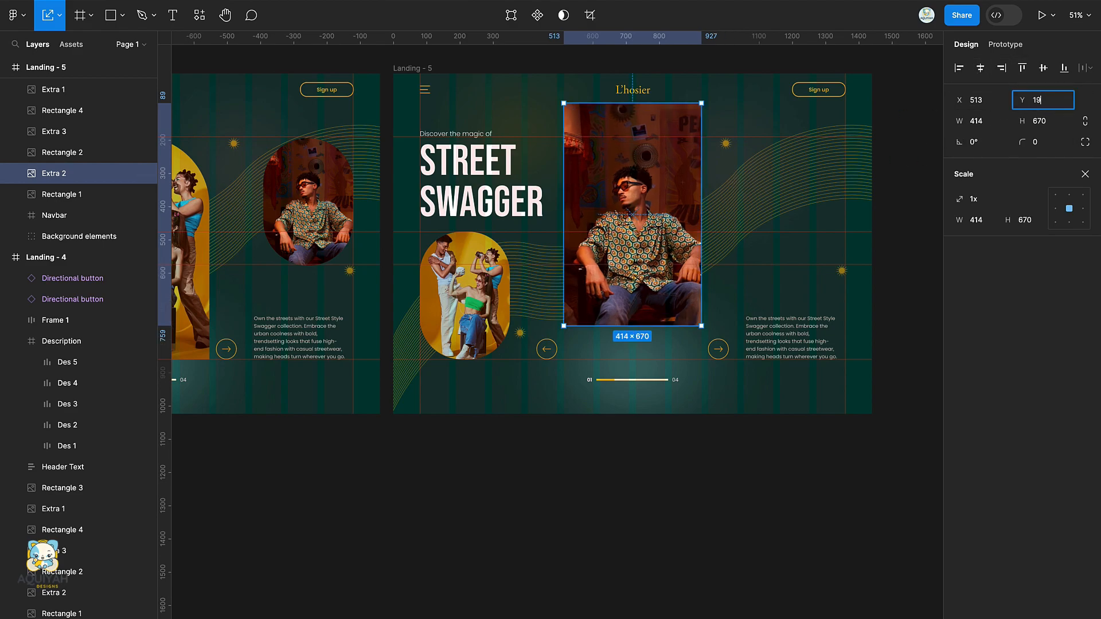
text(0)
key(Return)
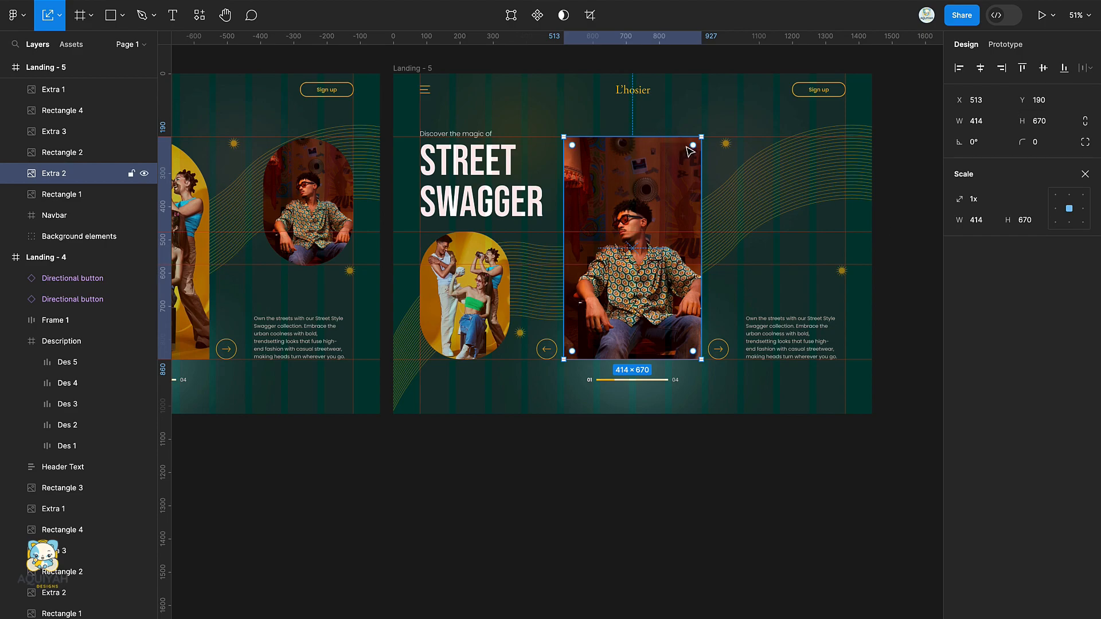
drag(692, 145, 628, 234)
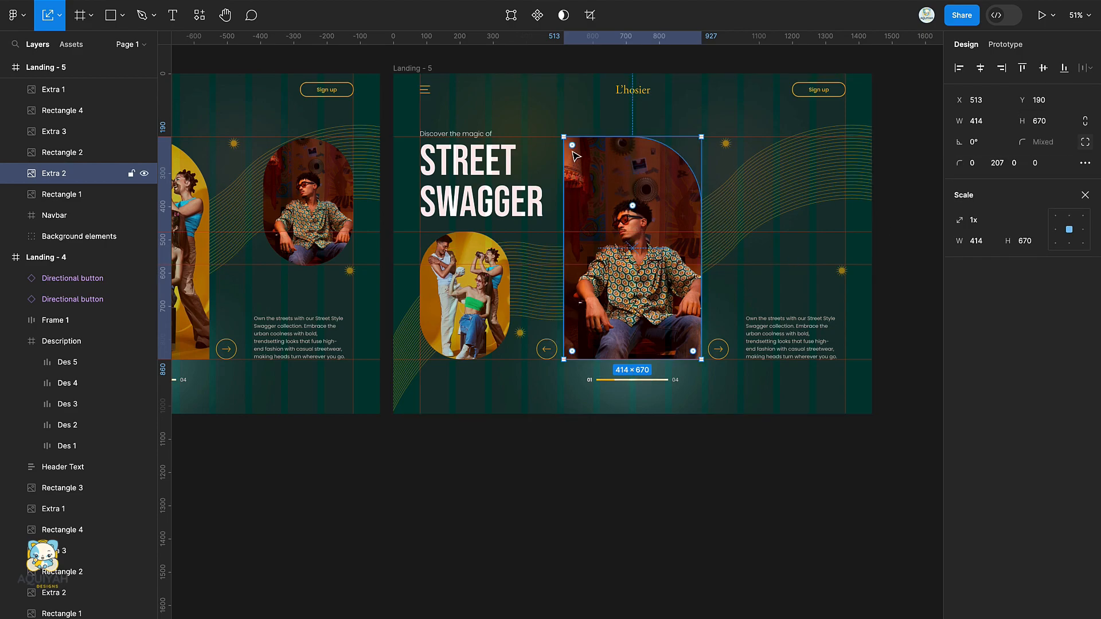
drag(572, 145, 831, 358)
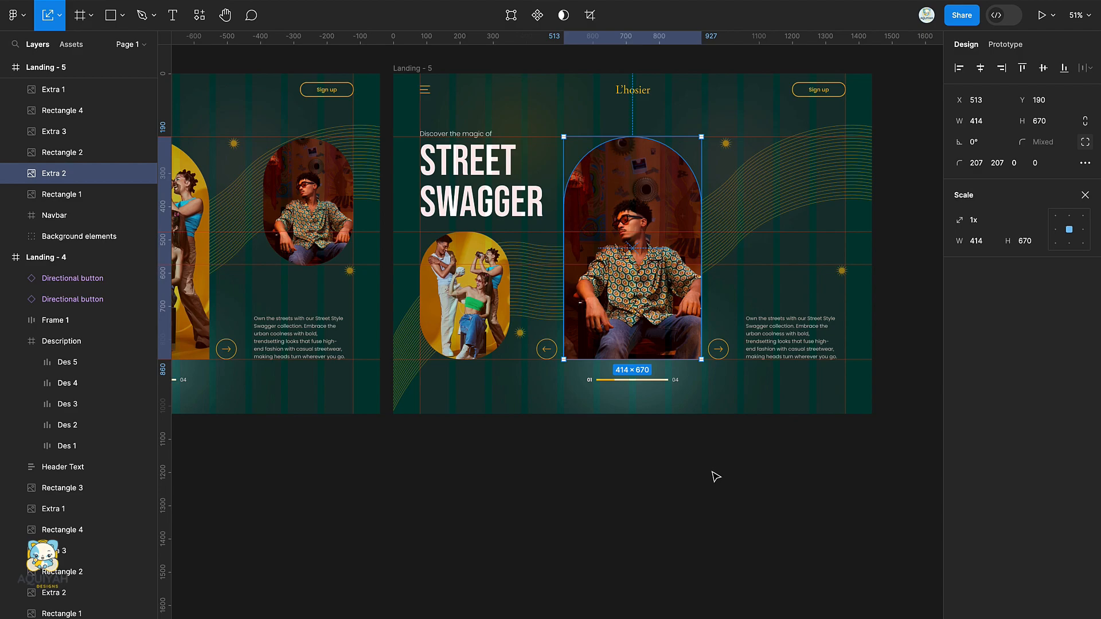
Set the off-frame car photo's X position to 1089, turning Clip content for Landing - 5 off for the move and back on.
click(423, 68)
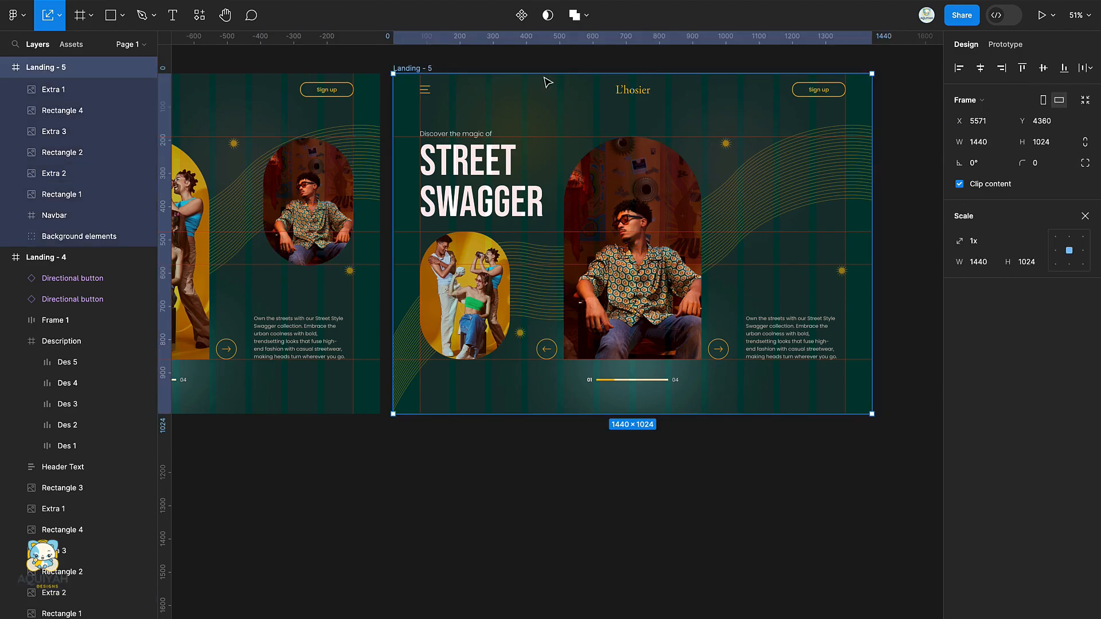
click(960, 184)
click(932, 194)
click(985, 103)
text(1089)
key(Return)
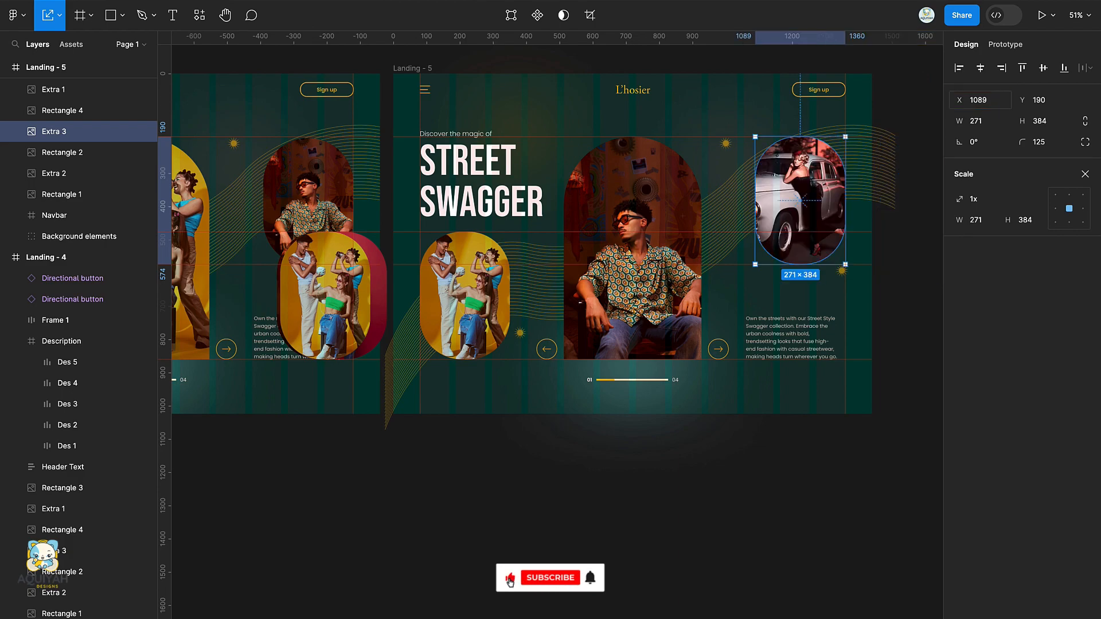
click(413, 68)
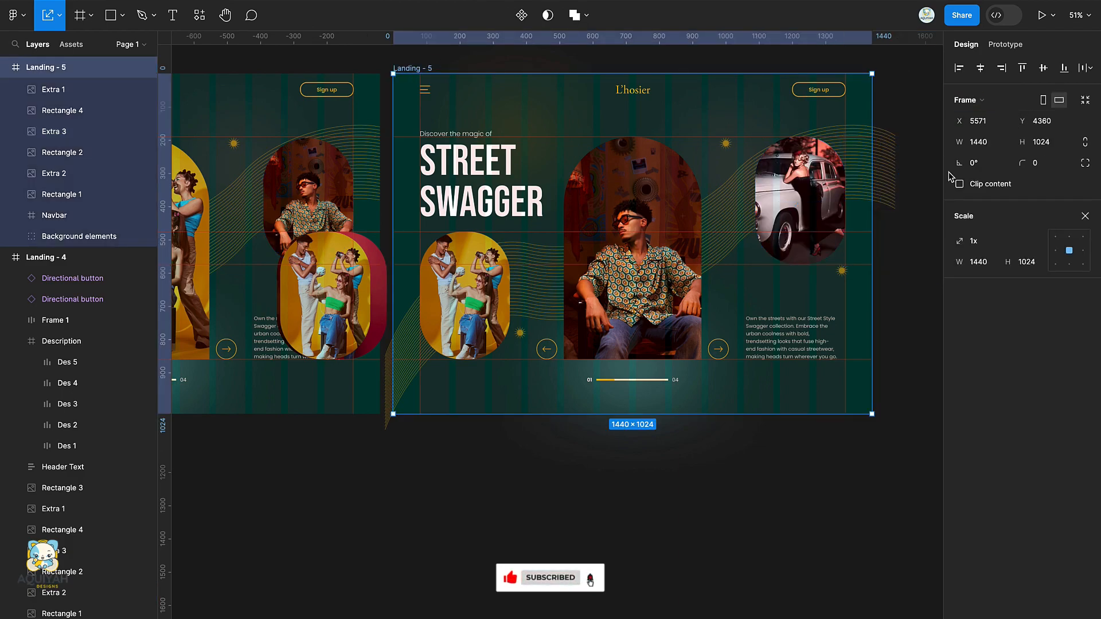
click(959, 184)
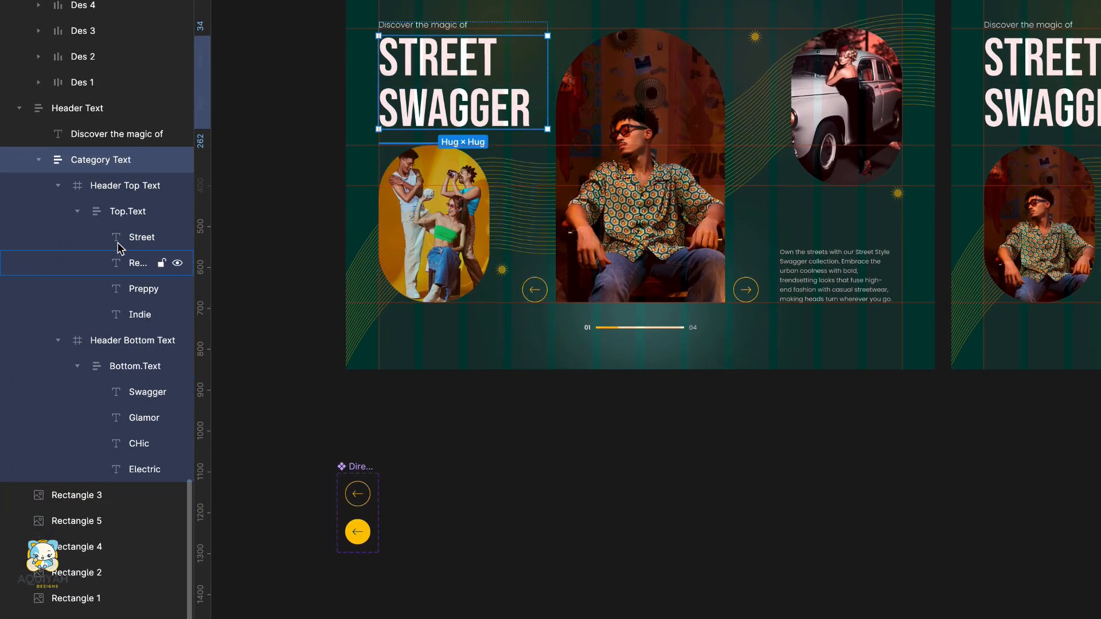
Duplicate the Indie text layer in the Top.Text stack of Landing - 1.
click(100, 296)
click(138, 317)
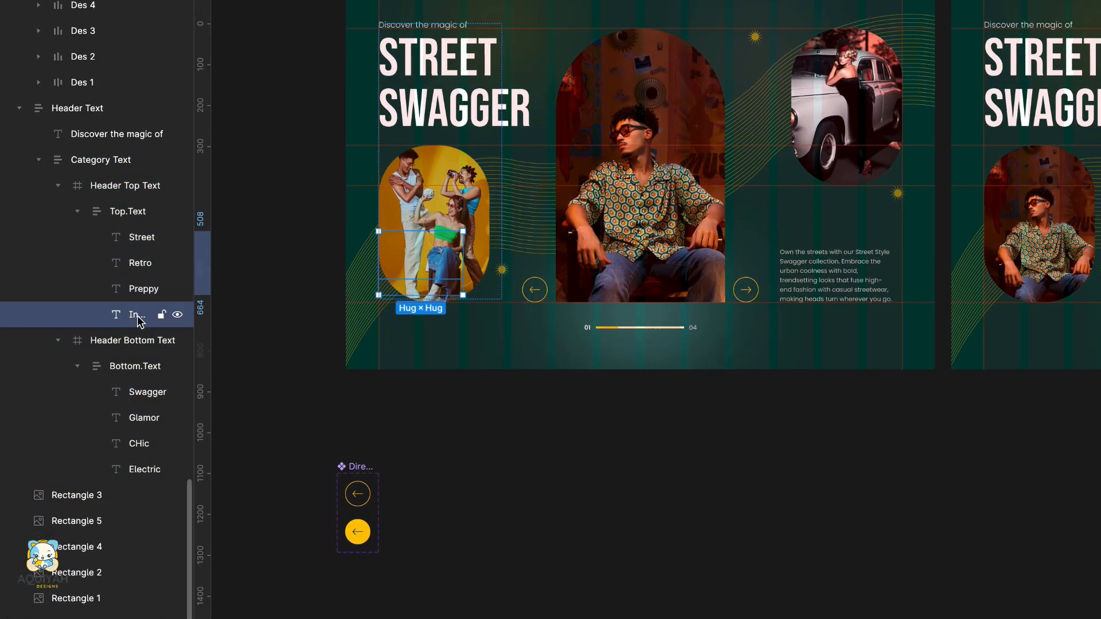
key(ctrl+d)
Shift the Top.Text stack in Landing - 1 up to Y -690 so the duplicated Indie line fills the upper heading line.
click(128, 214)
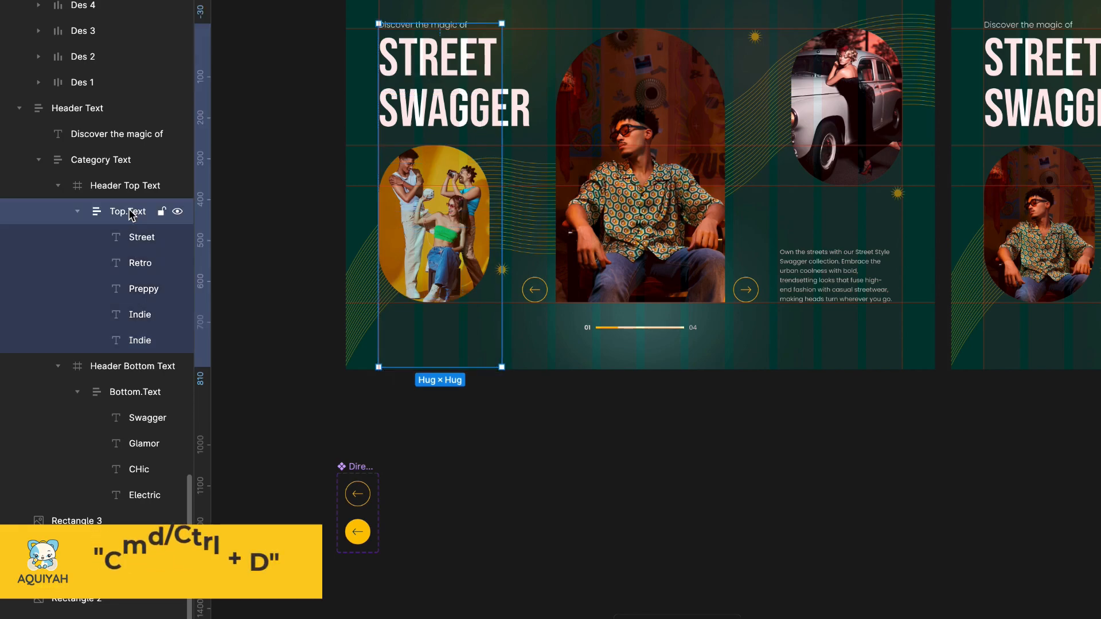
key(shift+Up)
key(shift+Up)
key(shift+Up)
key(shift+Up)
key(shift+Up)
key(shift+Up)
key(shift+Up)
key(shift+Up)
key(shift+Up)
key(shift+Up)
key(shift+Up)
key(shift+Up)
key(shift+Up)
key(shift+Up)
key(shift+Up)
key(shift+Up)
key(shift+Up)
key(shift+Up)
key(shift+Up)
key(shift+Up)
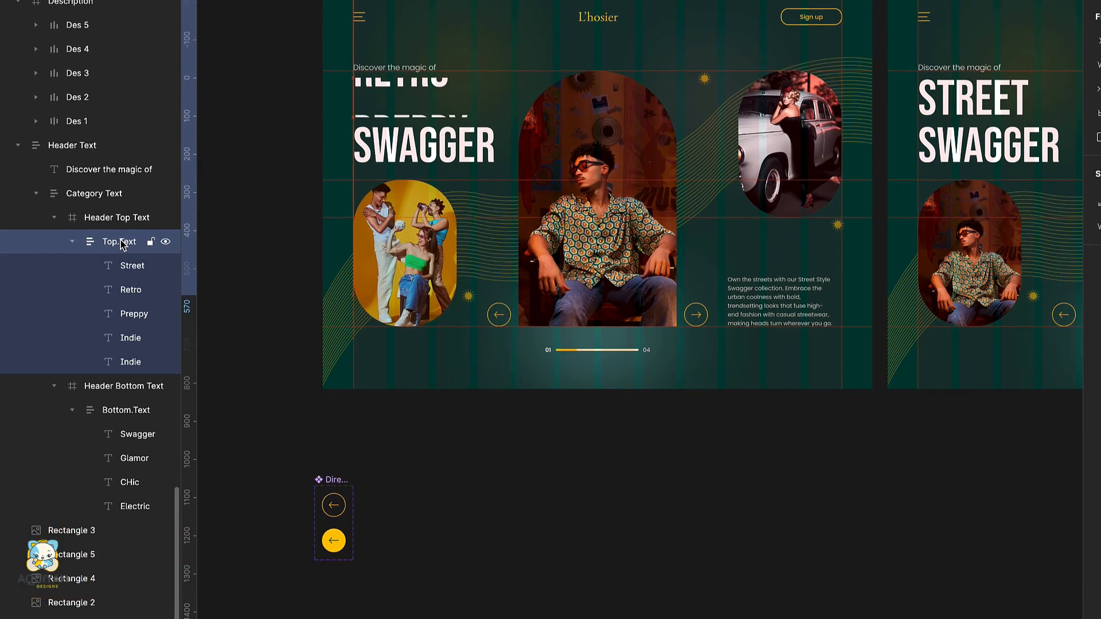
key(shift+Up)
key(shift+Up)
key(shift+Up)
key(shift+Up)
key(shift+Up)
key(shift+Up)
key(shift+Up)
key(shift+Up)
key(shift+Up)
key(shift+Up)
key(shift+Up)
key(shift+Up)
key(shift+Up)
key(shift+Up)
key(shift+Up)
key(shift+Up)
key(shift+Up)
key(shift+Up)
key(shift+Up)
key(shift+Up)
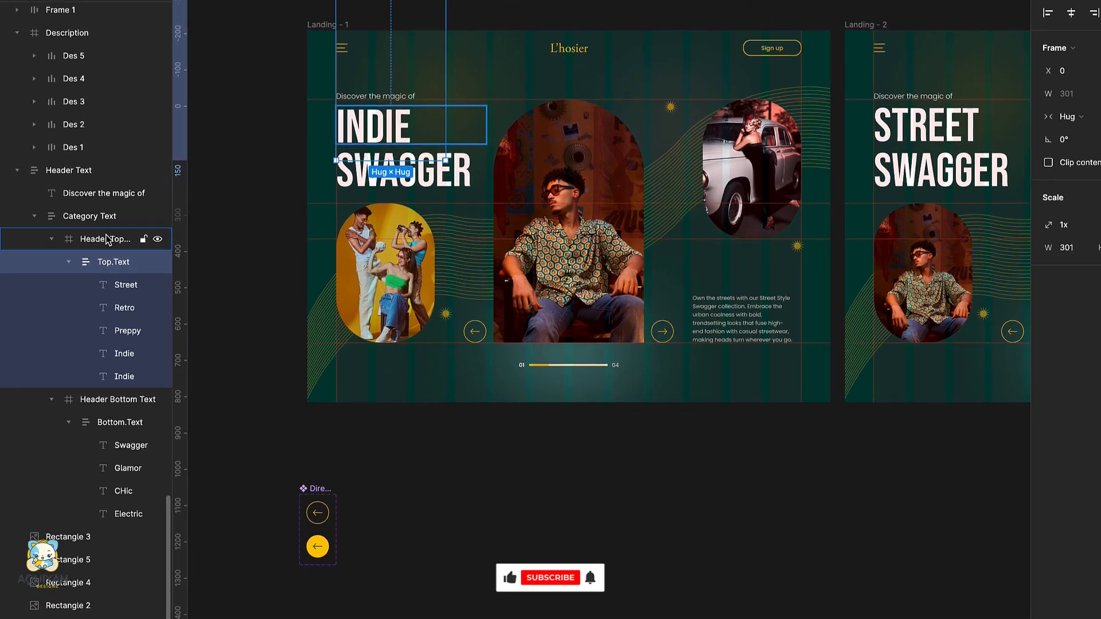
Change the duplicated Indie line's text to "Street" and reselect the Top.Text stack.
click(125, 375)
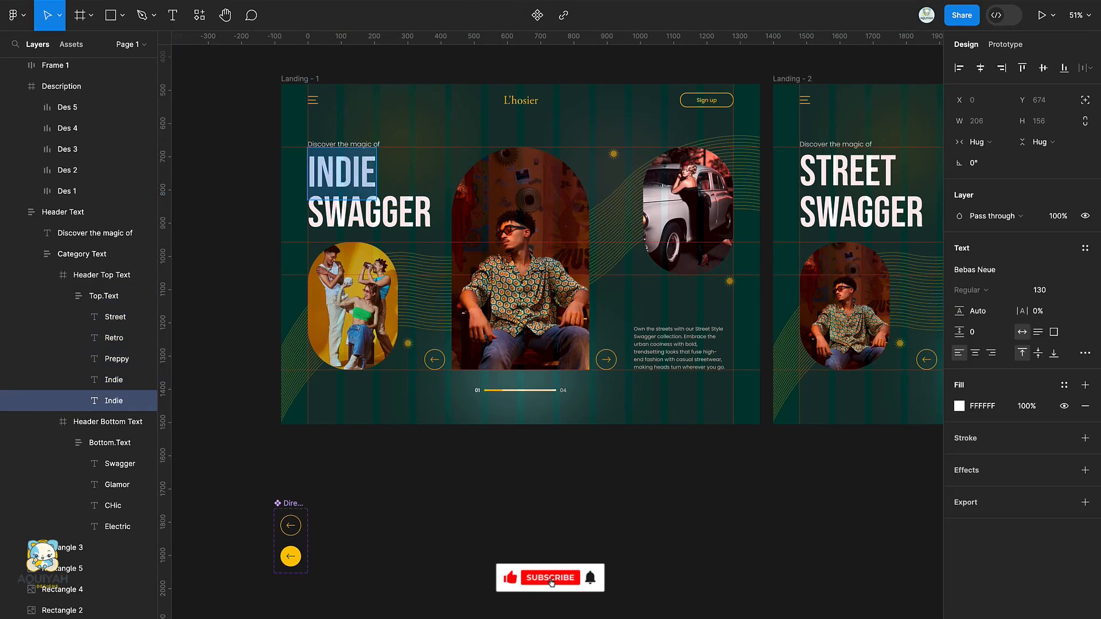
text(Street)
key(Escape)
key(Escape)
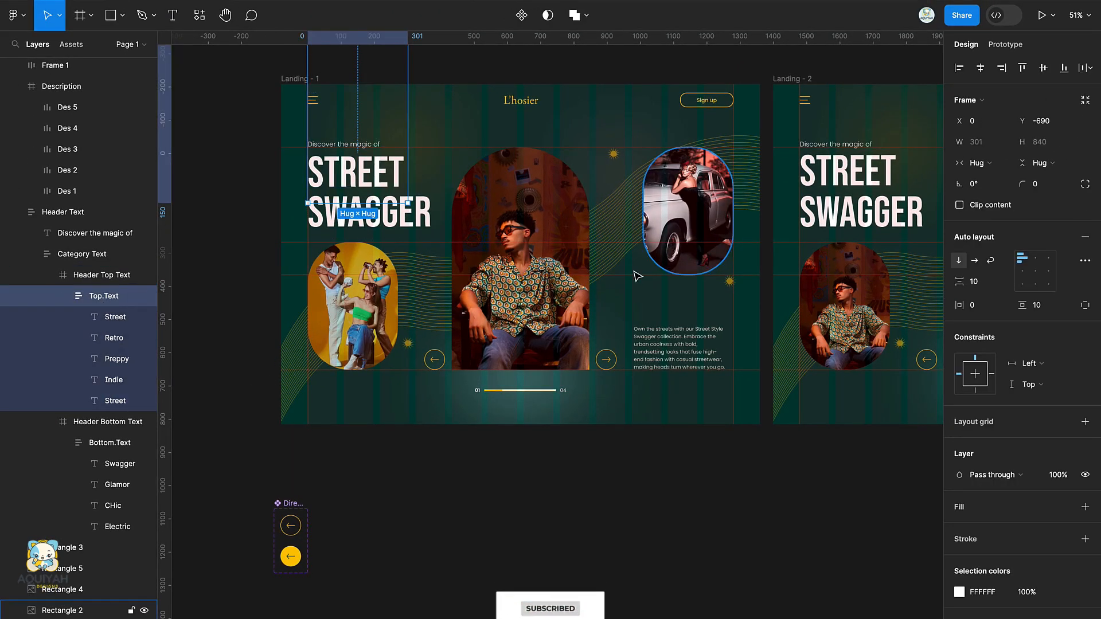
Move the Top.Text stack back down to Y -30.
click(1018, 68)
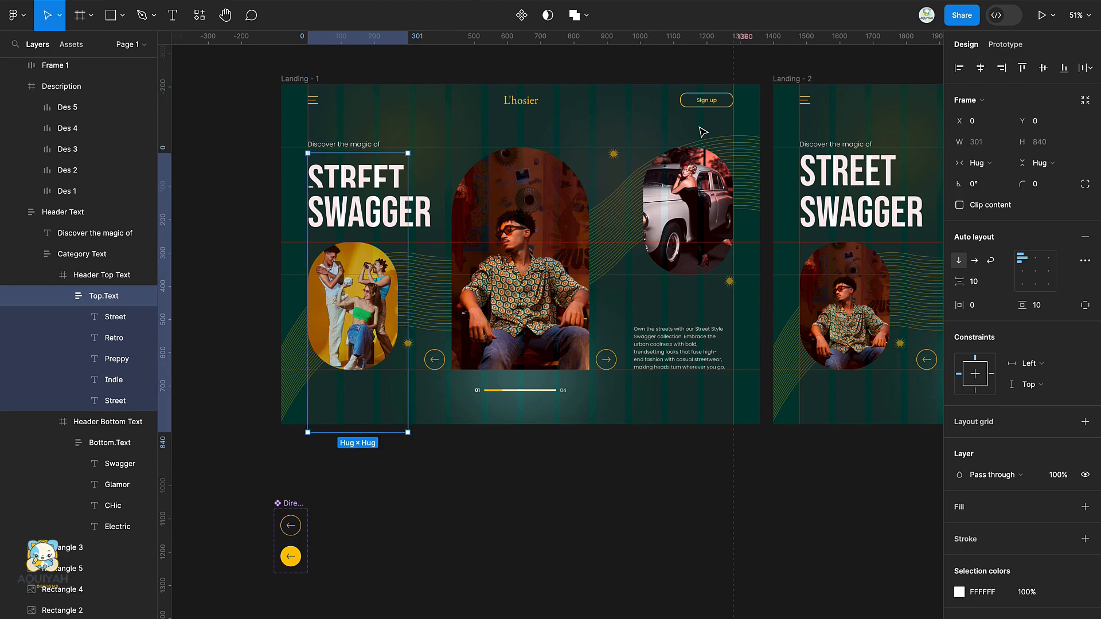
key(shift+Up)
key(shift+Up)
key(shift+Up)
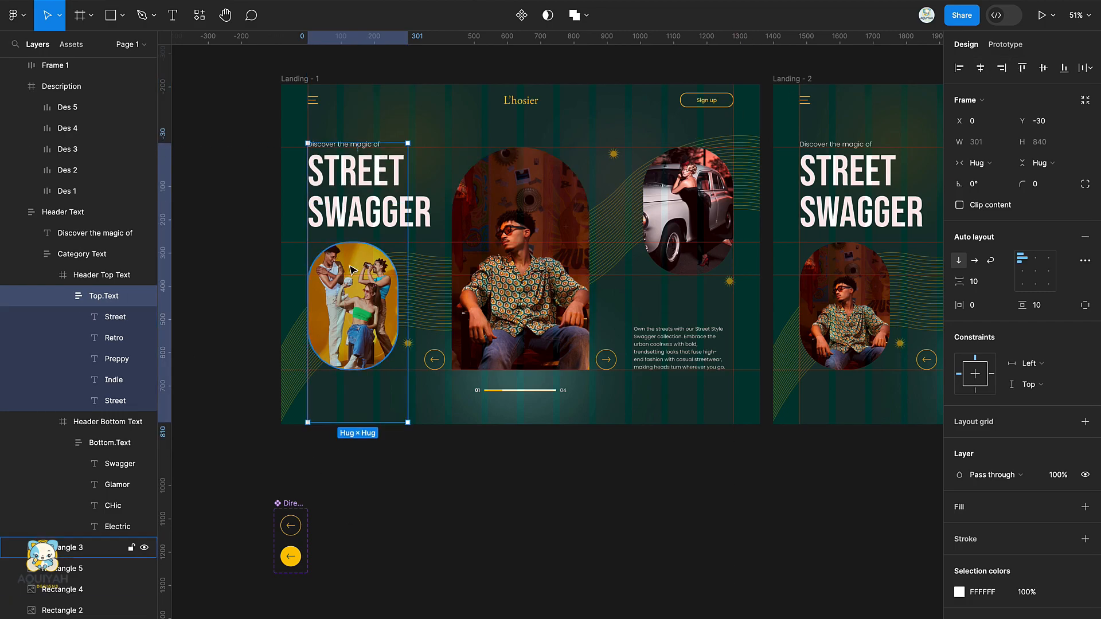
Duplicate the Electric text layer in the Bottom.Text stack of Landing - 1.
click(342, 214)
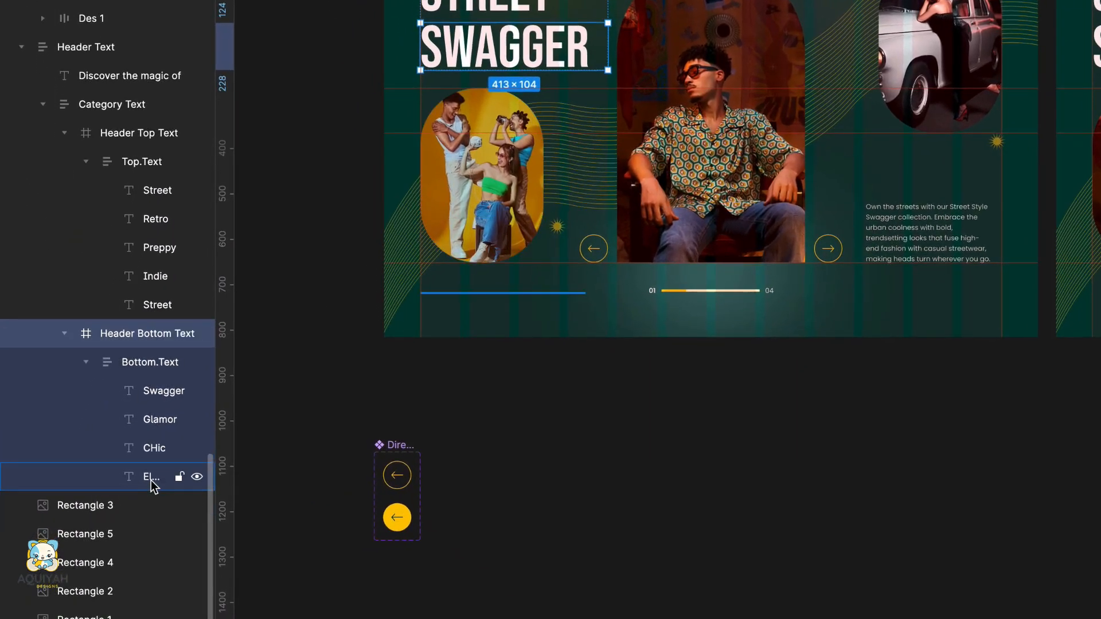
click(152, 477)
key(ctrl+d)
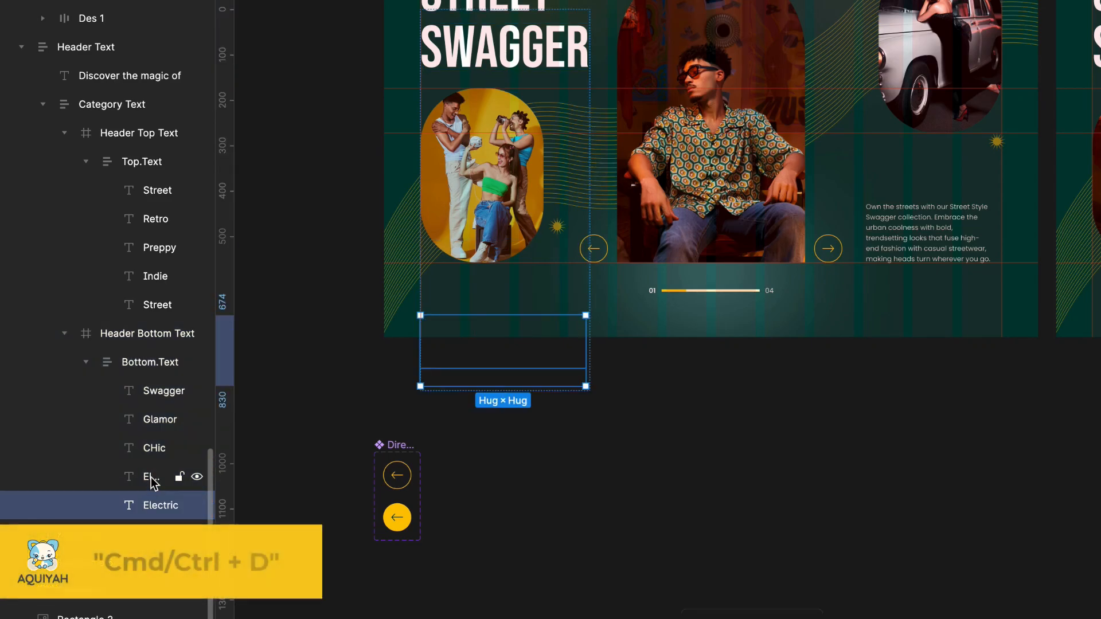
Shift the Bottom.Text stack in Landing - 1 up to Y -690 so the duplicated Electric line fills the lower heading line.
click(150, 362)
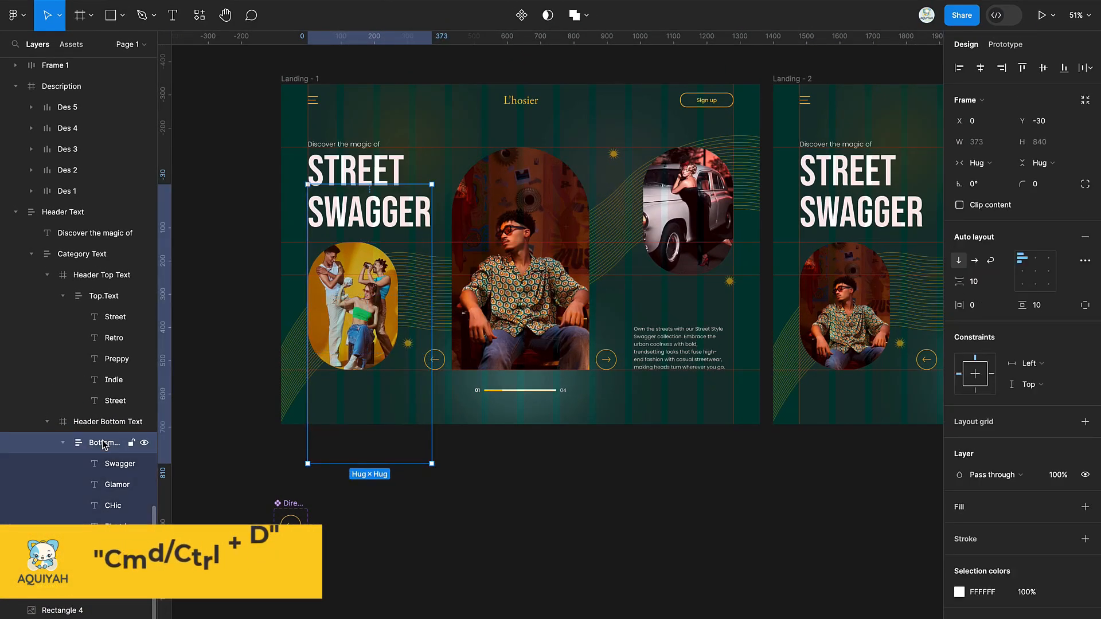
key(shift+Up)
key(shift+Up)
key(shift+Up)
key(shift+Up)
key(shift+Up)
key(shift+Up)
key(shift+Up)
key(shift+Up)
key(shift+Up)
key(shift+Up)
key(shift+Up)
key(shift+Up)
key(shift+Up)
key(shift+Up)
key(shift+Up)
key(shift+Up)
key(shift+Up)
key(shift+Up)
key(shift+Up)
key(shift+Up)
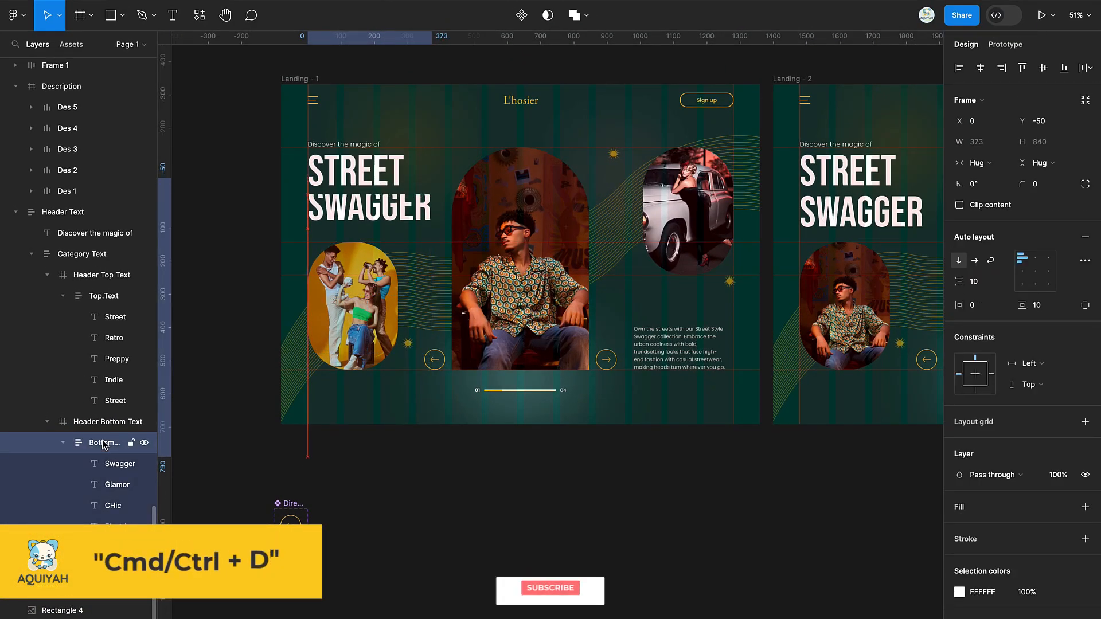
key(shift+Up)
key(shift+Up)
key(shift+Up)
key(shift+Up)
key(shift+Up)
key(shift+Up)
key(shift+Up)
key(shift+Up)
key(shift+Up)
key(shift+Up)
key(shift+Up)
key(shift+Up)
key(shift+Up)
key(shift+Up)
key(shift+Up)
key(shift+Up)
key(shift+Up)
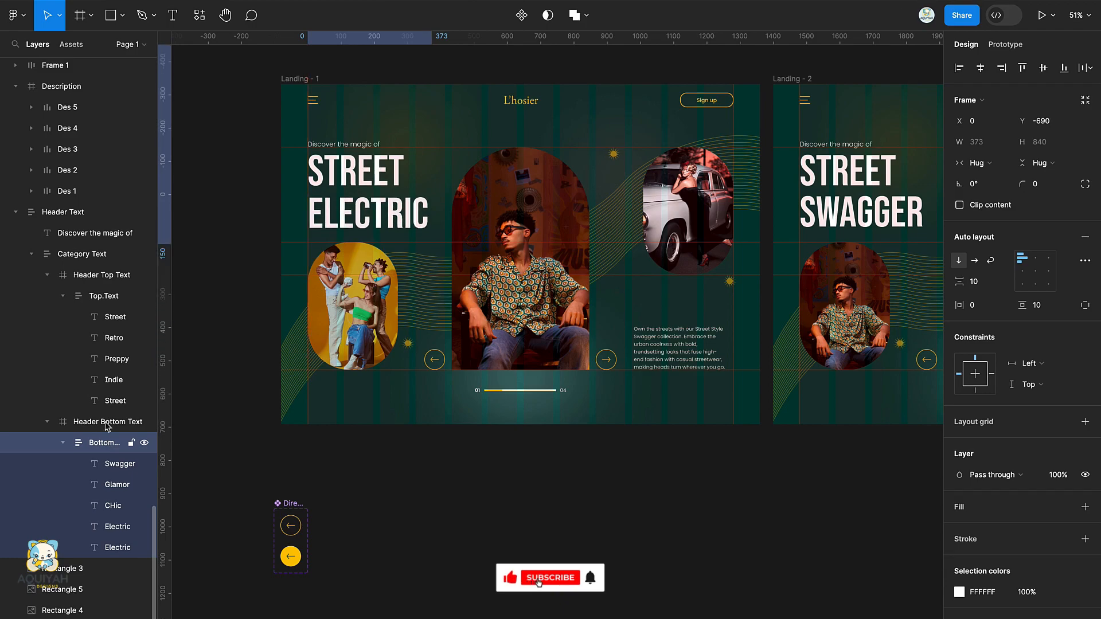
Change the duplicated Electric line's text in the Bottom.Text stack to "Swagger".
click(114, 548)
key(Return)
text(SWAGGER)
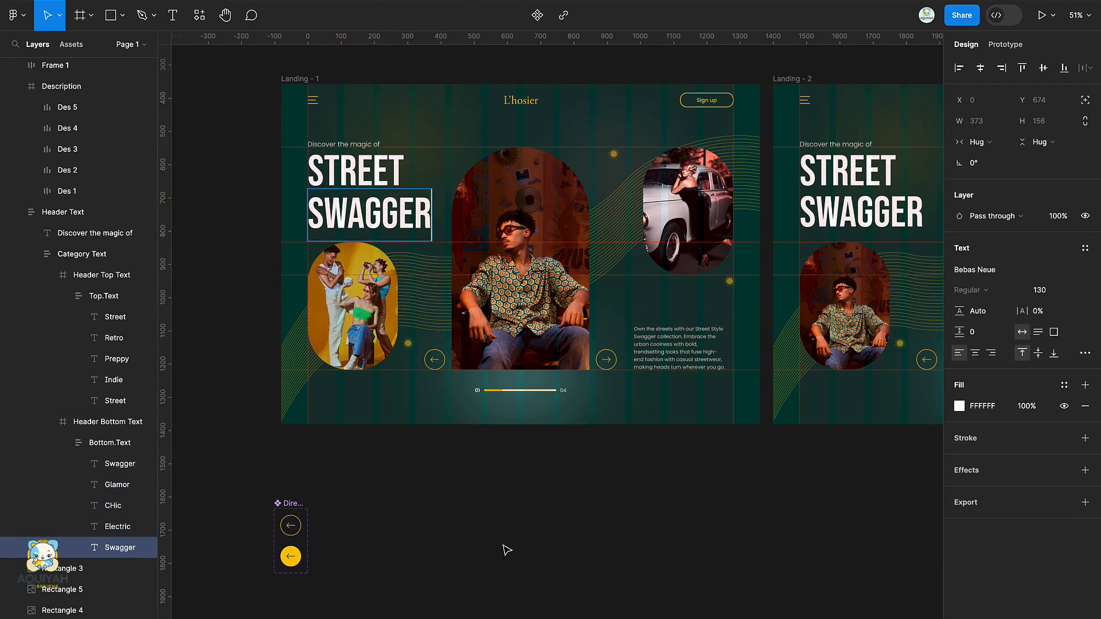
key(Escape)
Move the Bottom.Text stack back down so its first Swagger line fills the lower heading line.
click(92, 443)
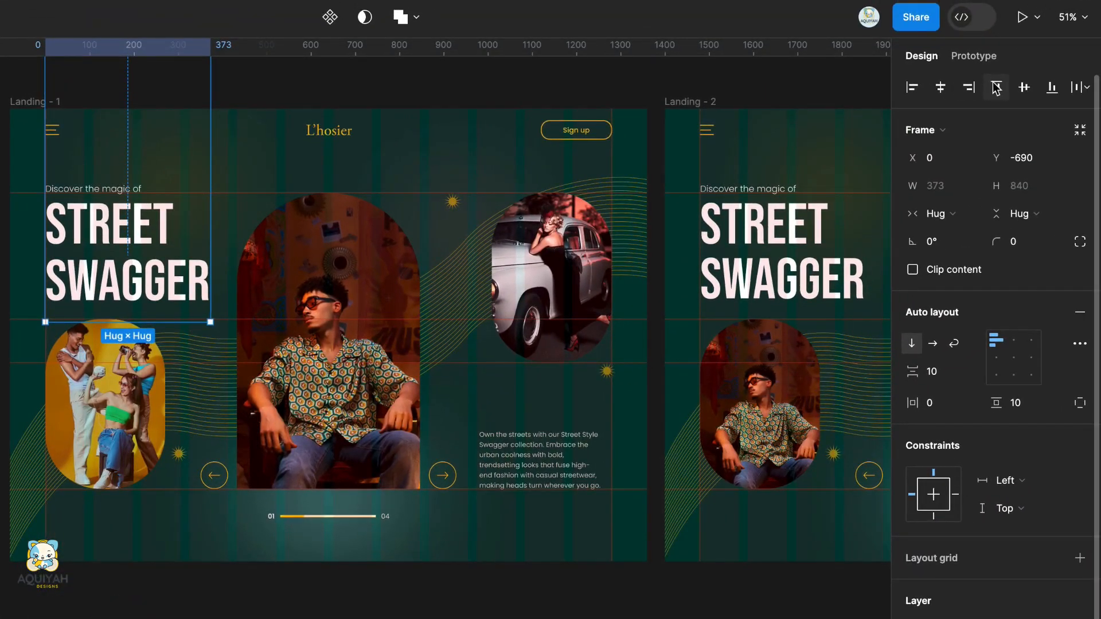
click(995, 87)
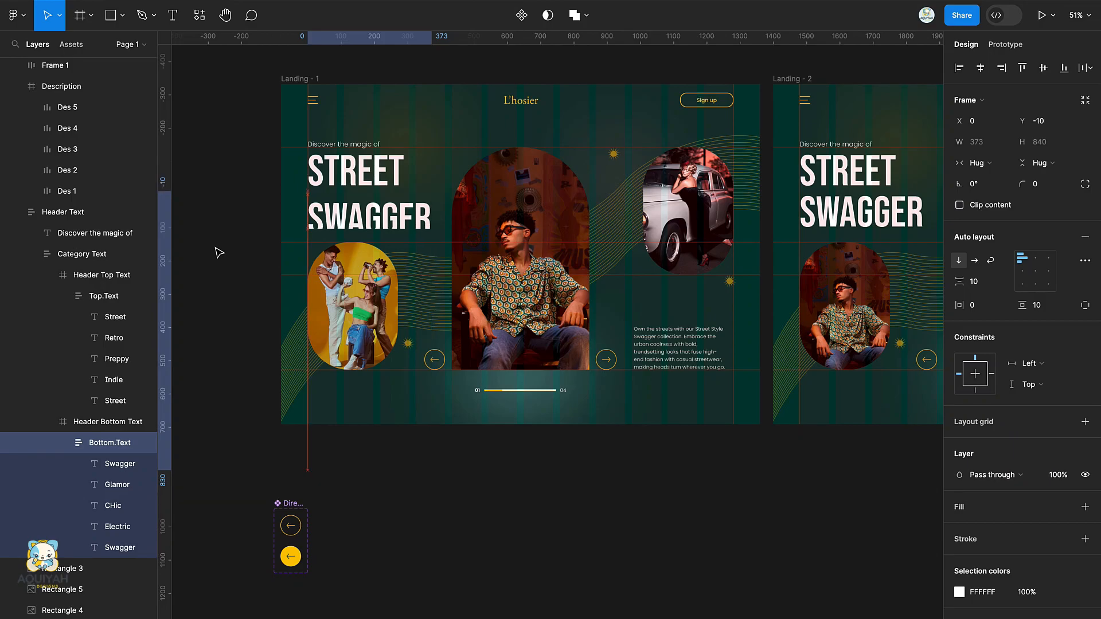
click(599, 592)
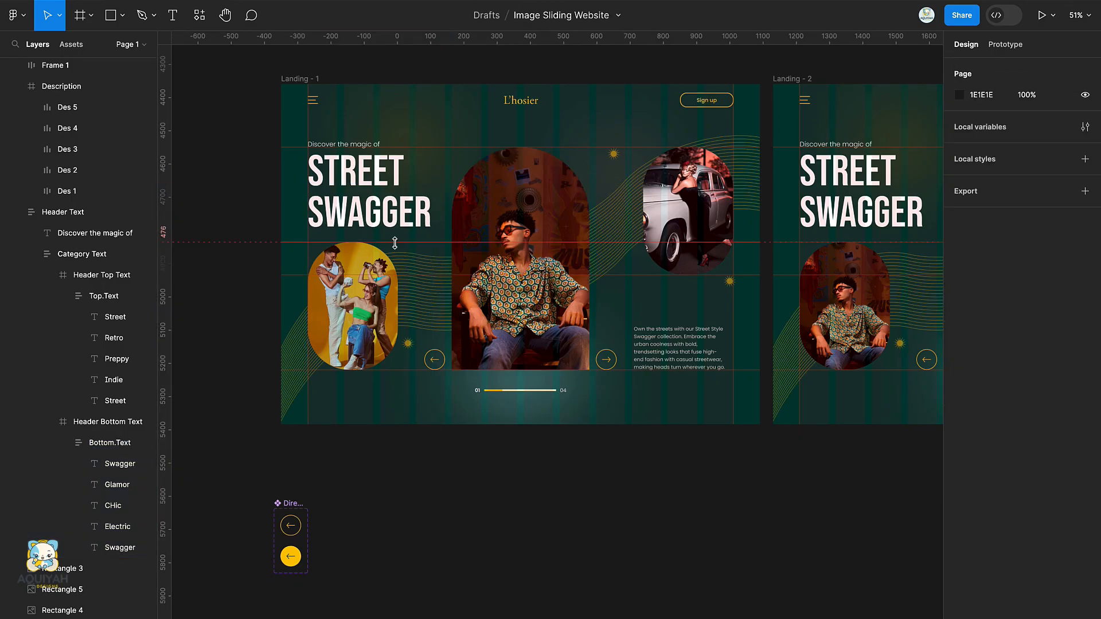
Replace the Header Text in Landing - 2 with a copy of the Header Text from Landing - 1.
scroll(395, 243, right, 3)
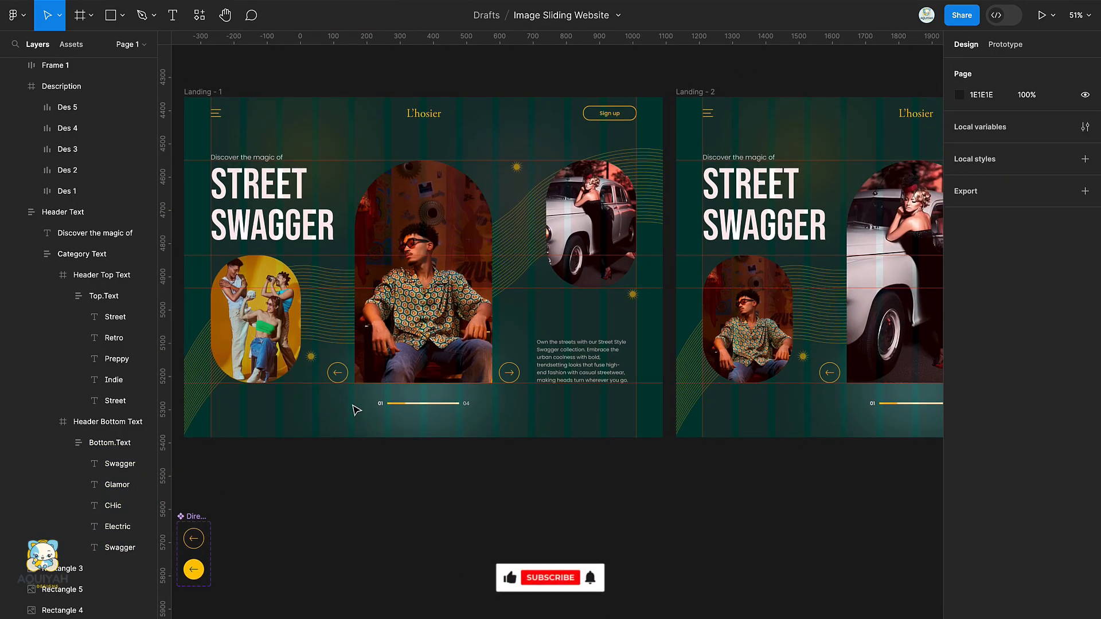
click(293, 235)
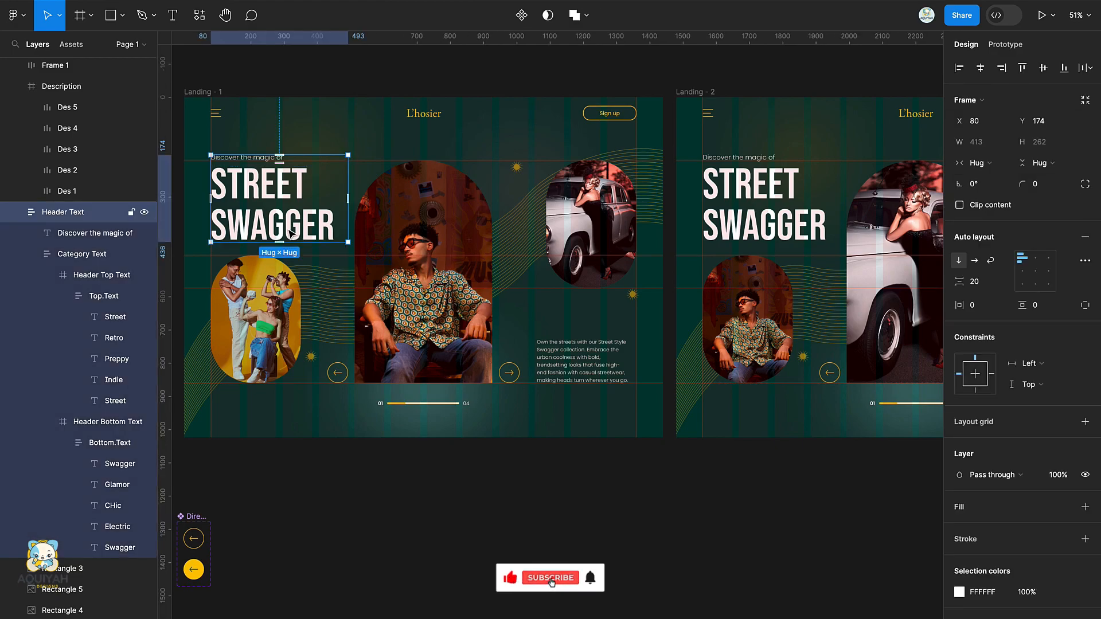
scroll(590, 224, right, 2)
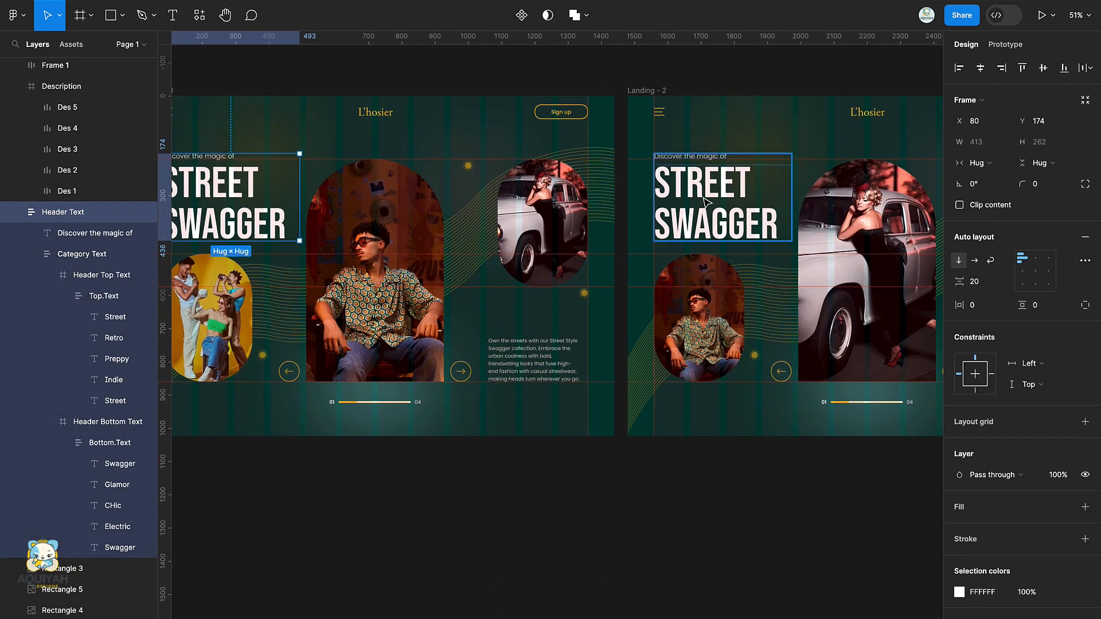
click(708, 202)
key(Escape)
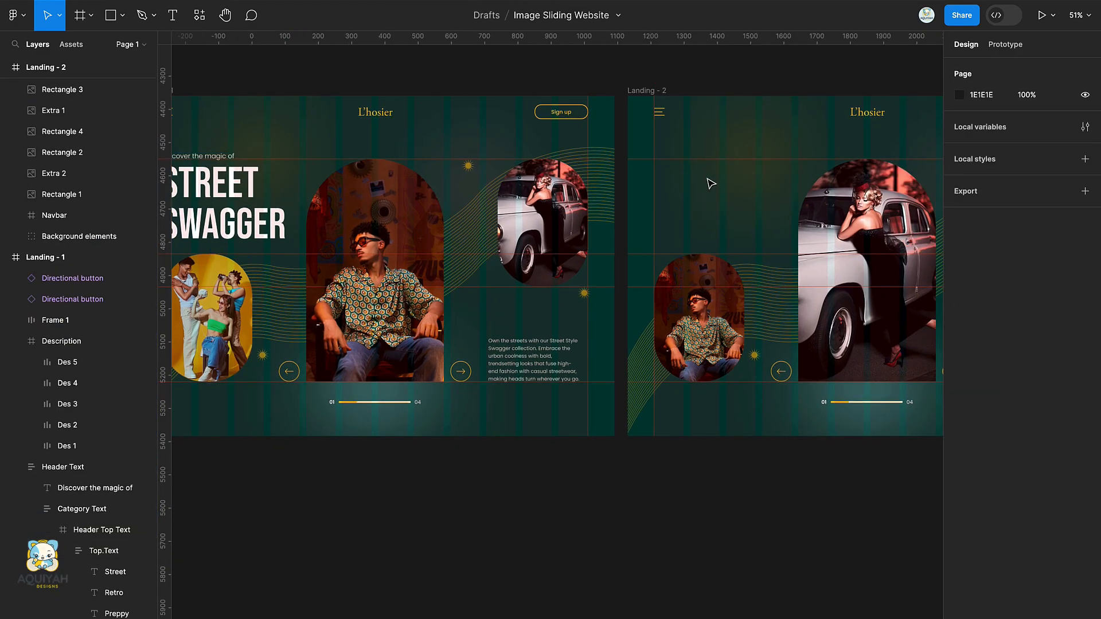
click(641, 92)
key(ctrl+v)
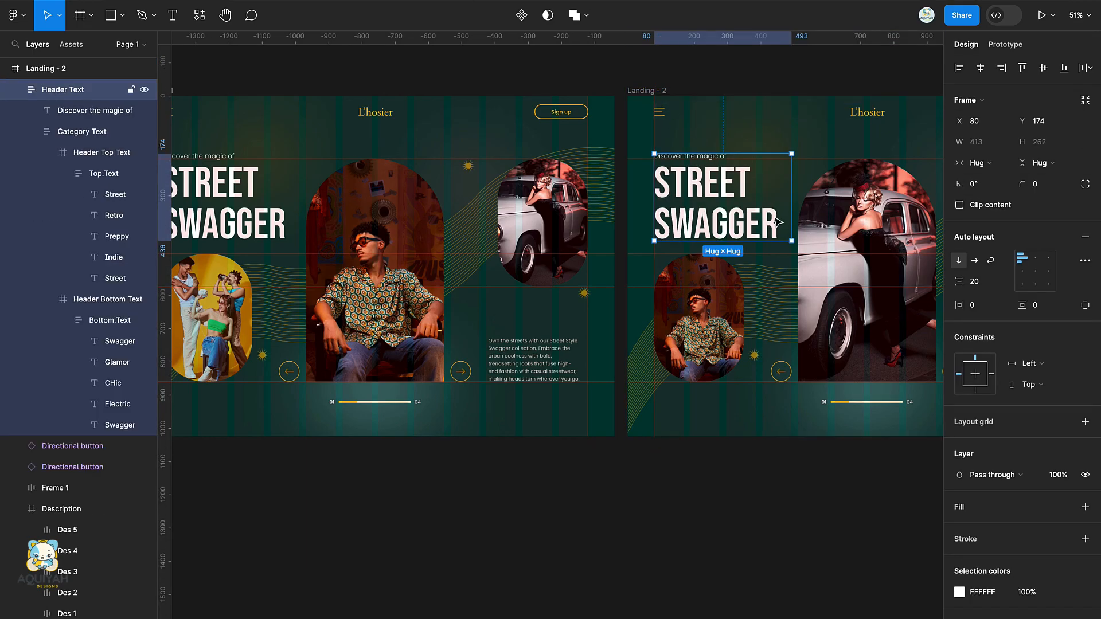
Change the current slide number beside the slider in Landing - 2 to "02".
scroll(691, 352, right, 5)
scroll(691, 352, up, 5)
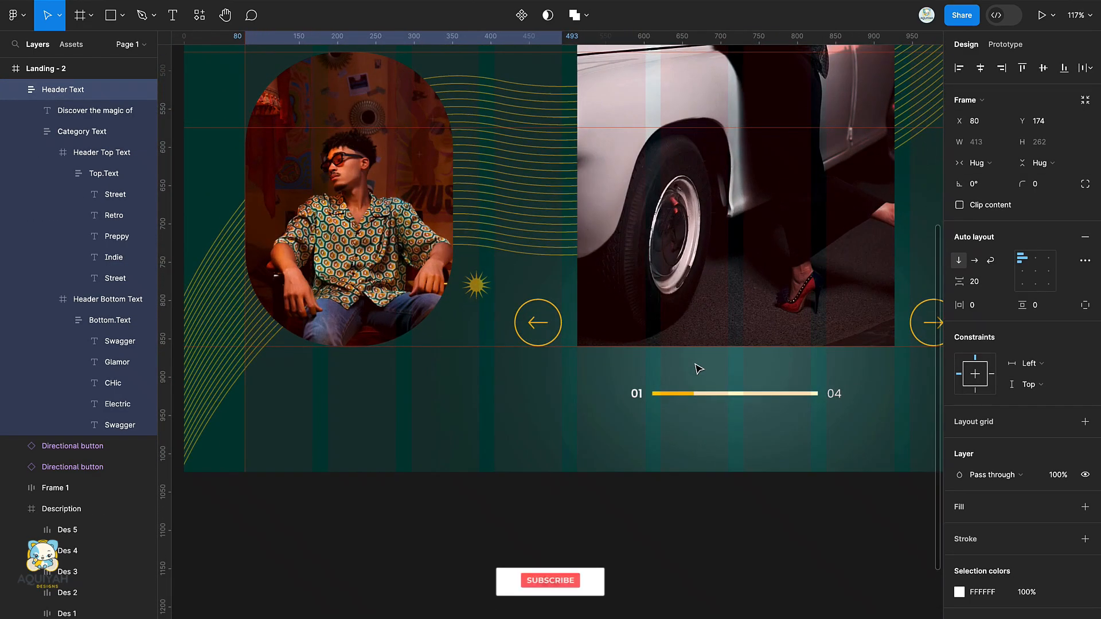
double_click(635, 394)
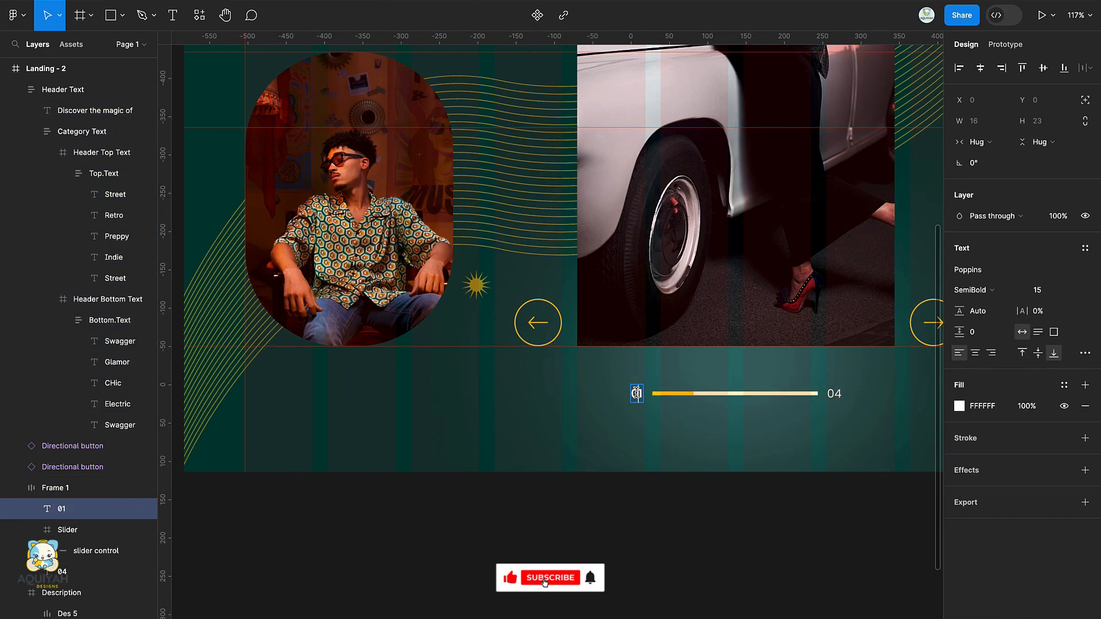
double_click(636, 394)
text(02)
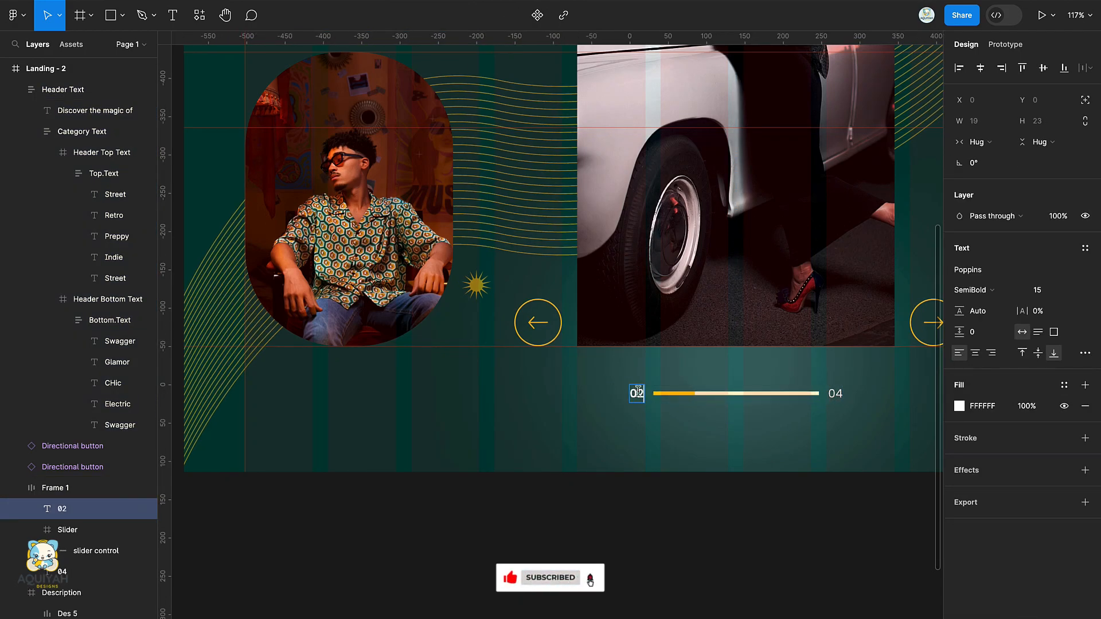
key(Escape)
Widen the yellow slider control in Landing - 2 by 54 to a width of 108.
double_click(695, 395)
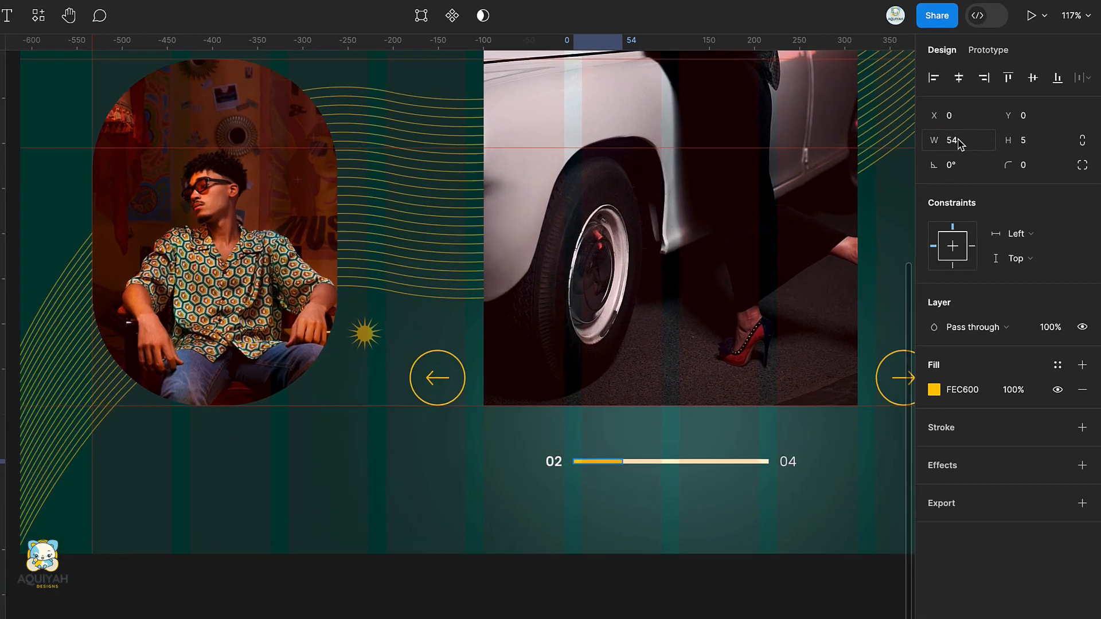
click(1000, 126)
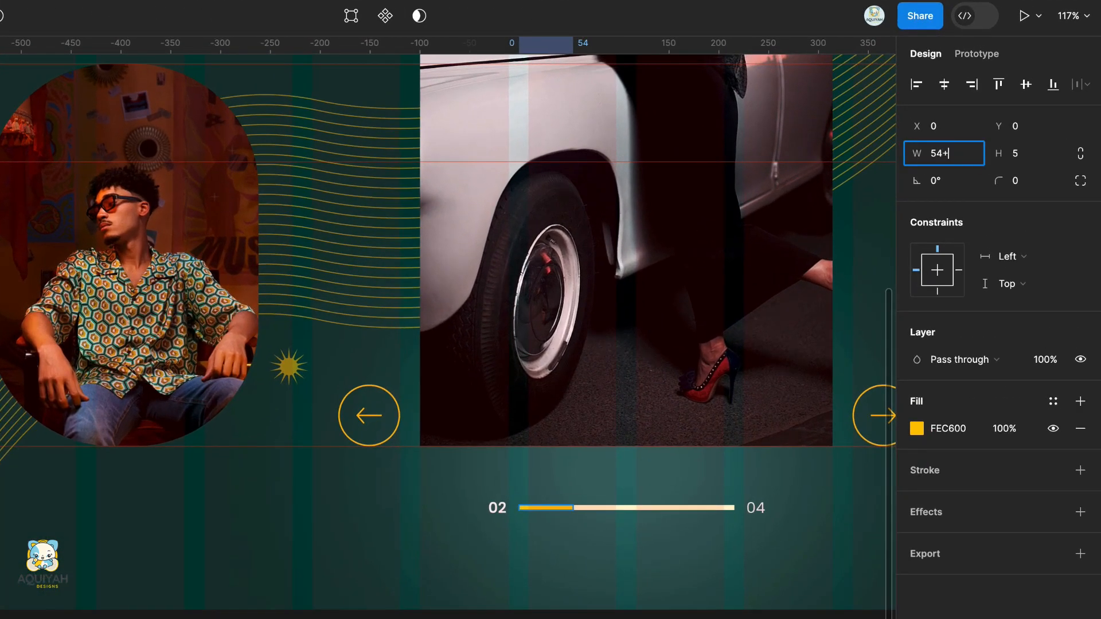
text(+54)
key(Return)
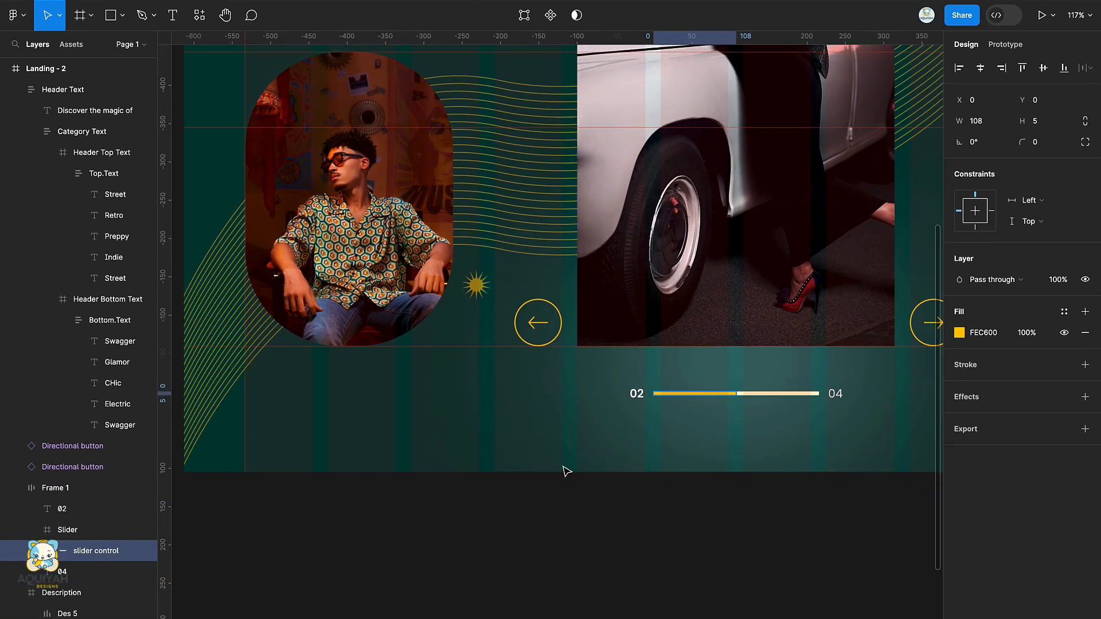
click(545, 567)
Set the X position of Des 1 in Landing - 2's Description frame to -60.
scroll(547, 566, down, 5)
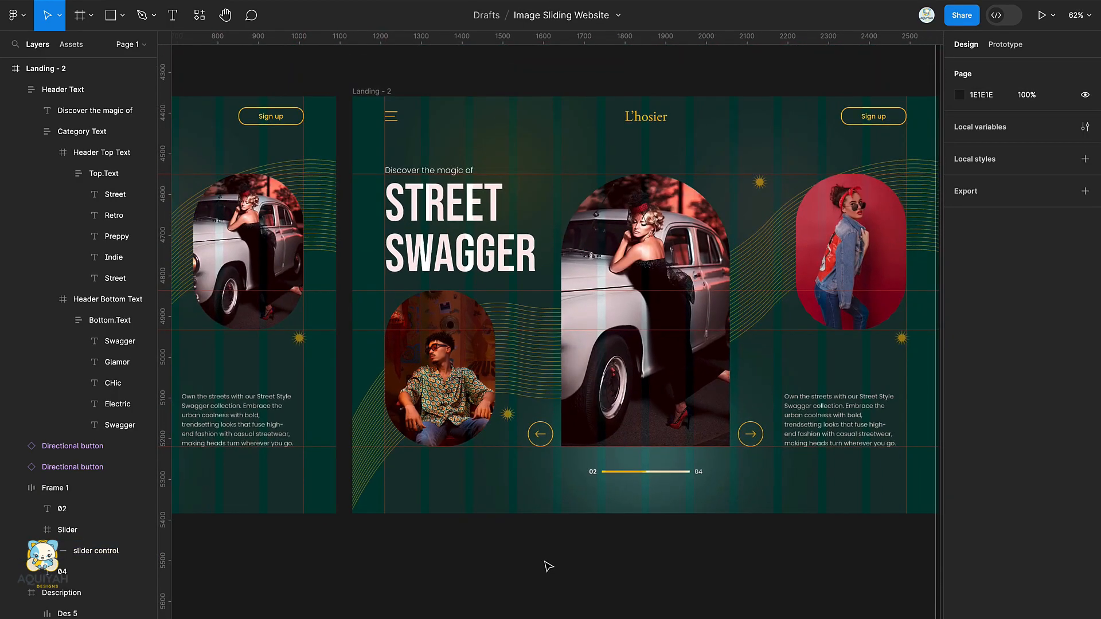
scroll(548, 566, right, 2)
scroll(547, 567, down, 1)
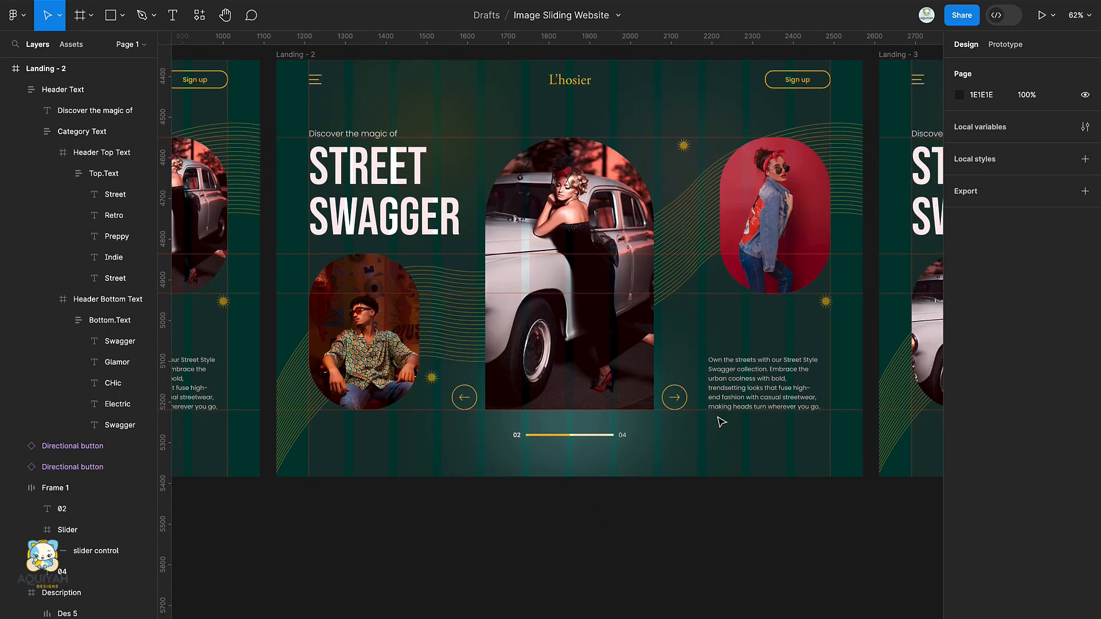
click(718, 408)
scroll(102, 569, down, 5)
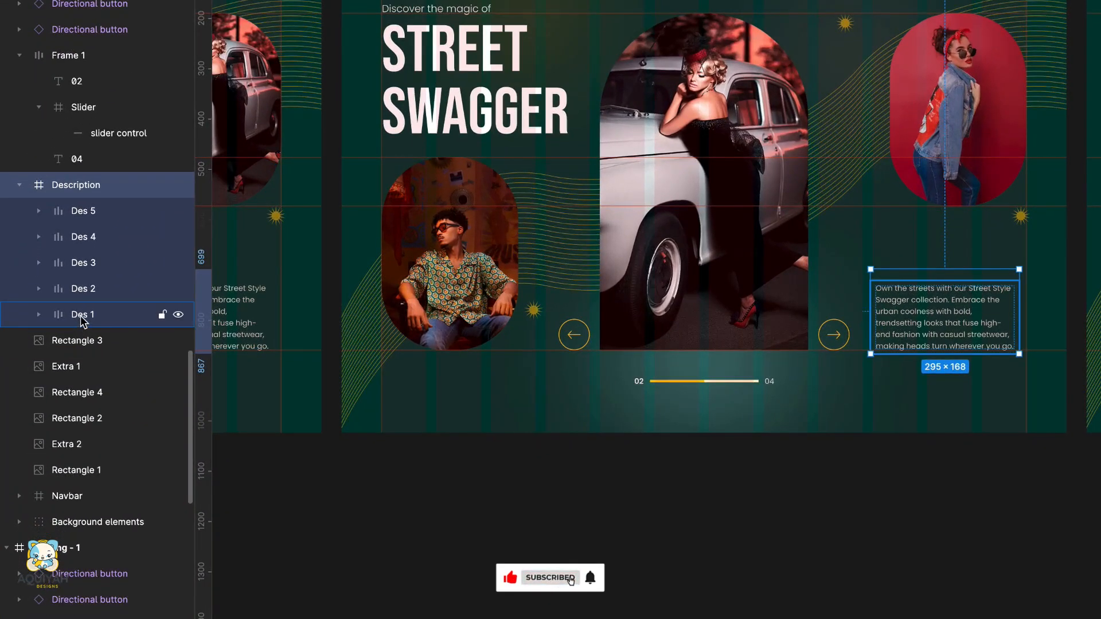
click(82, 316)
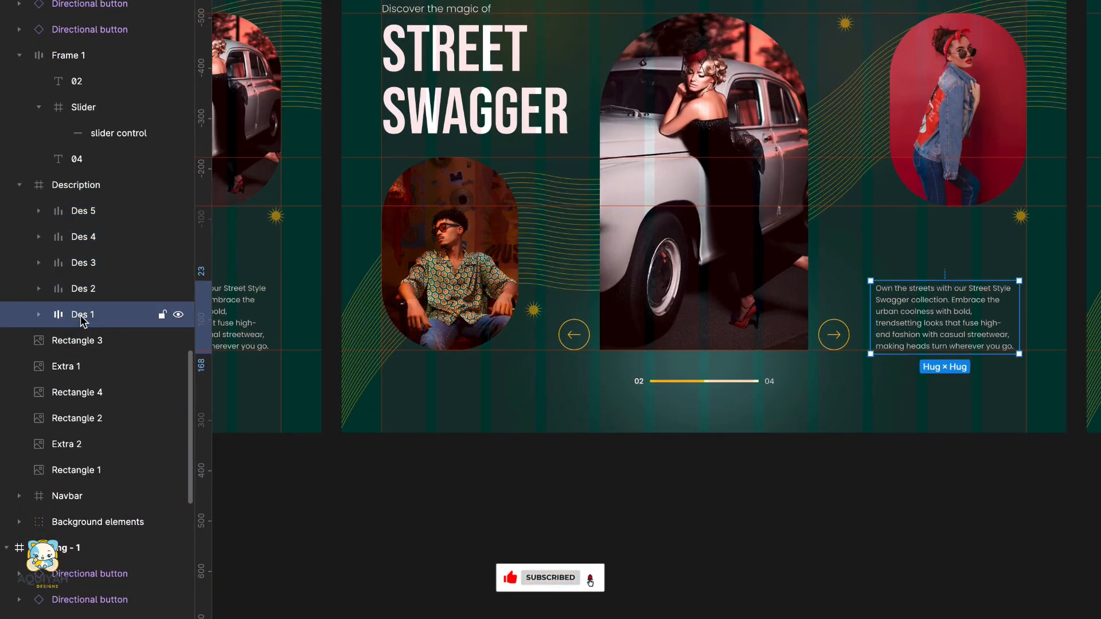
click(81, 291)
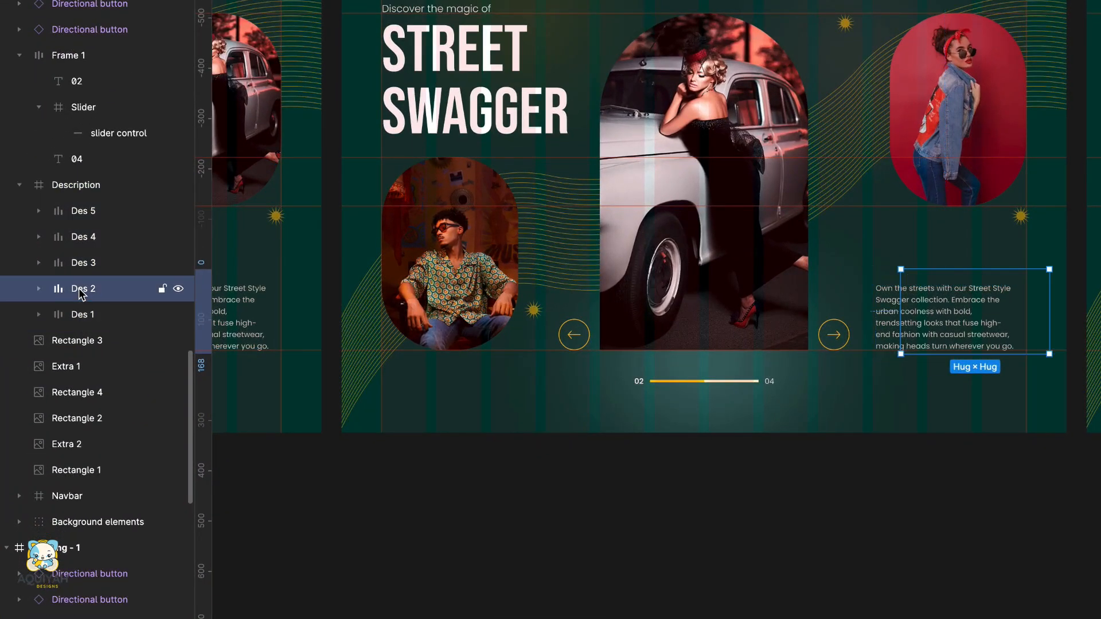
click(80, 314)
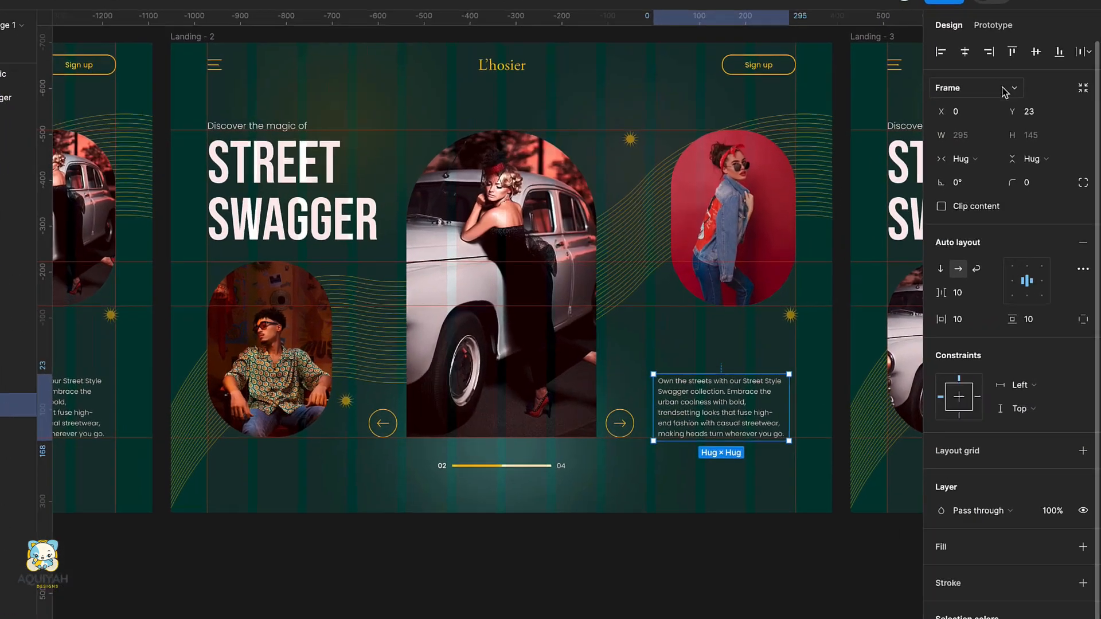
click(985, 126)
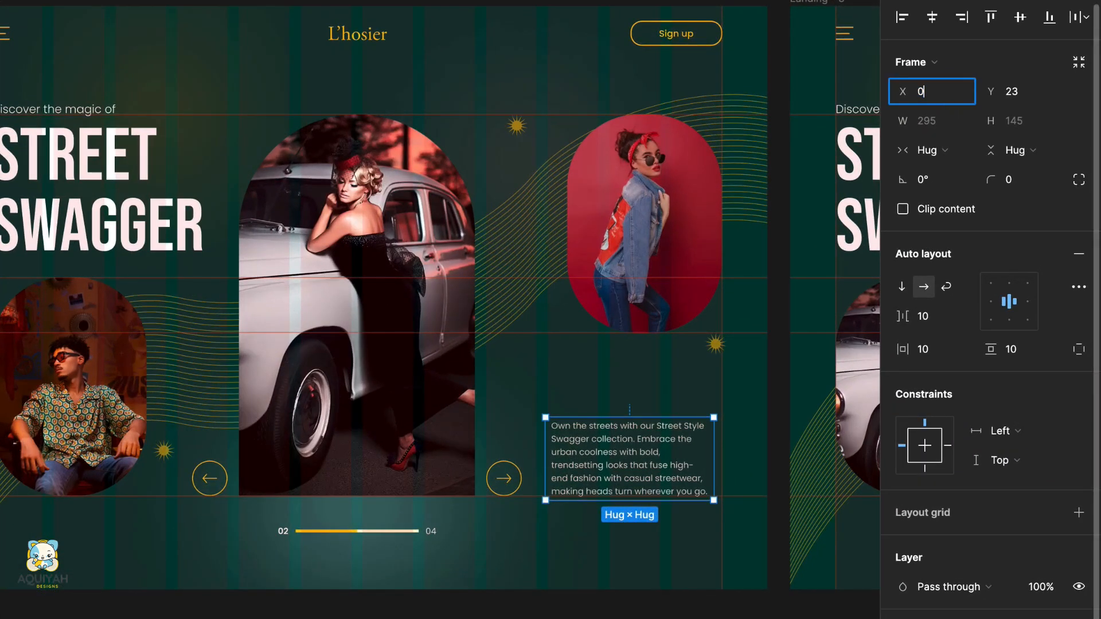
text(-60)
key(Return)
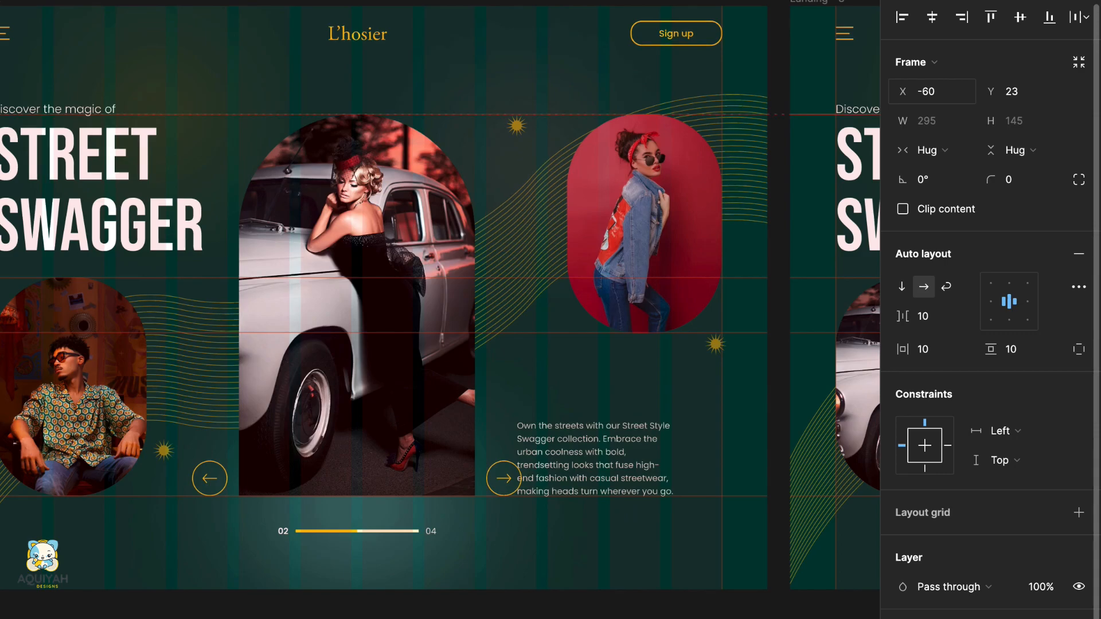
Set the layer opacity of Des 1 in Landing - 2 to 0%.
click(1050, 592)
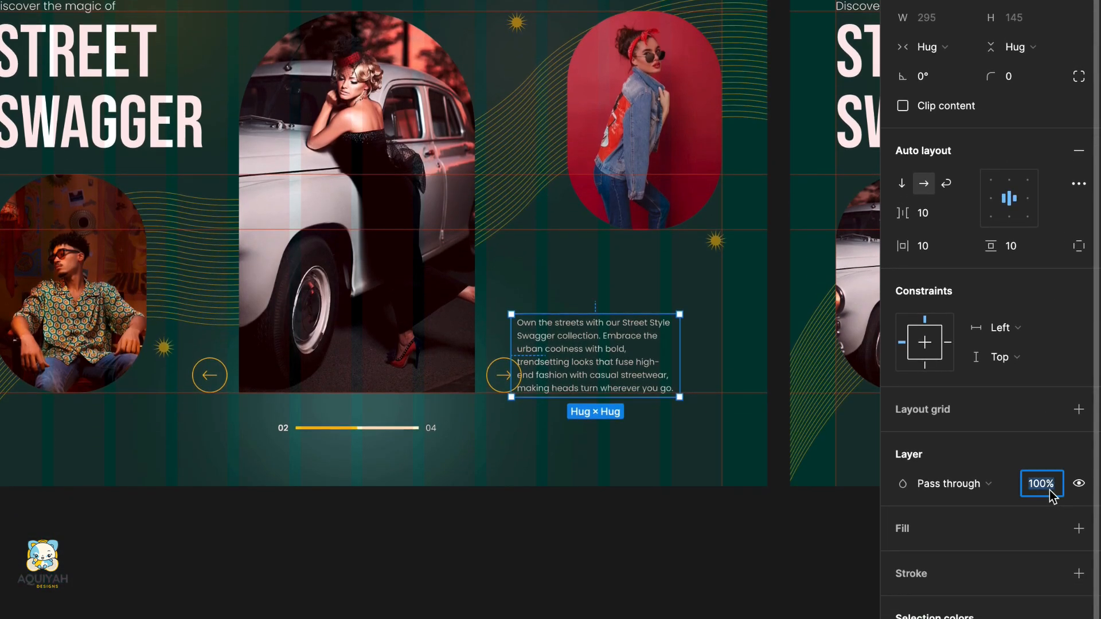
text(0)
key(Return)
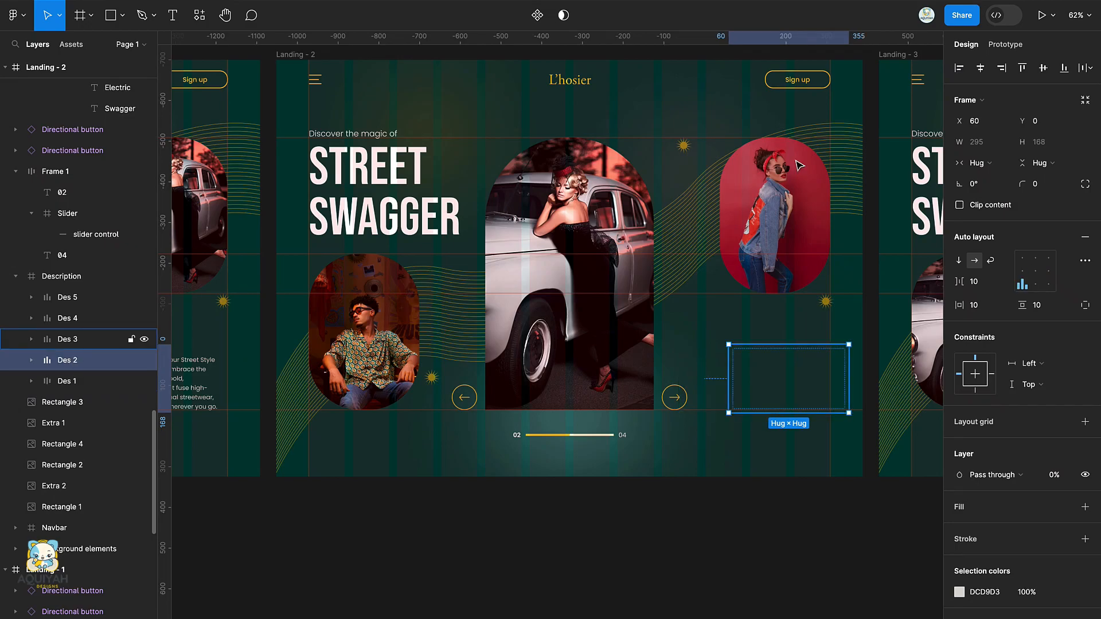
Set Des 2 in Landing - 2's Description frame to X 0 and its layer opacity to 100%.
click(982, 121)
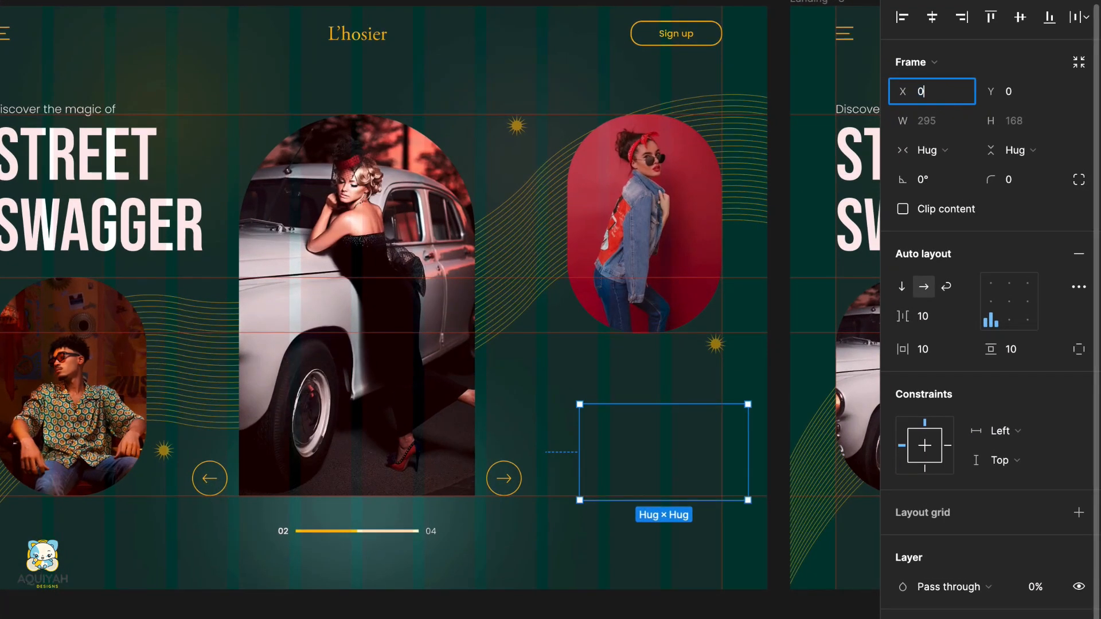
key(Return)
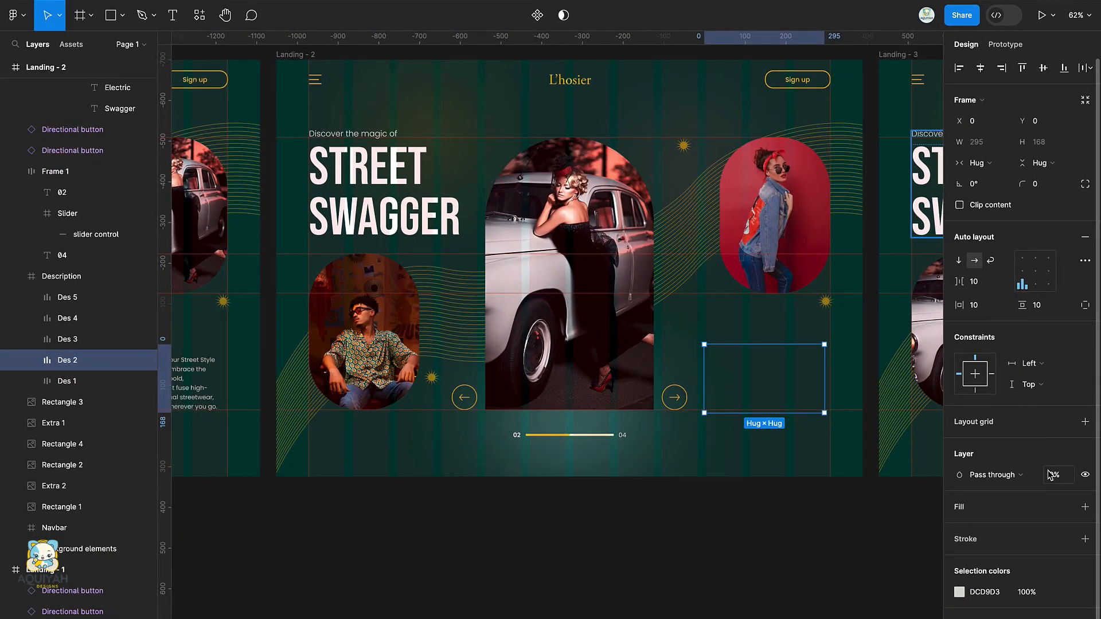
click(1050, 475)
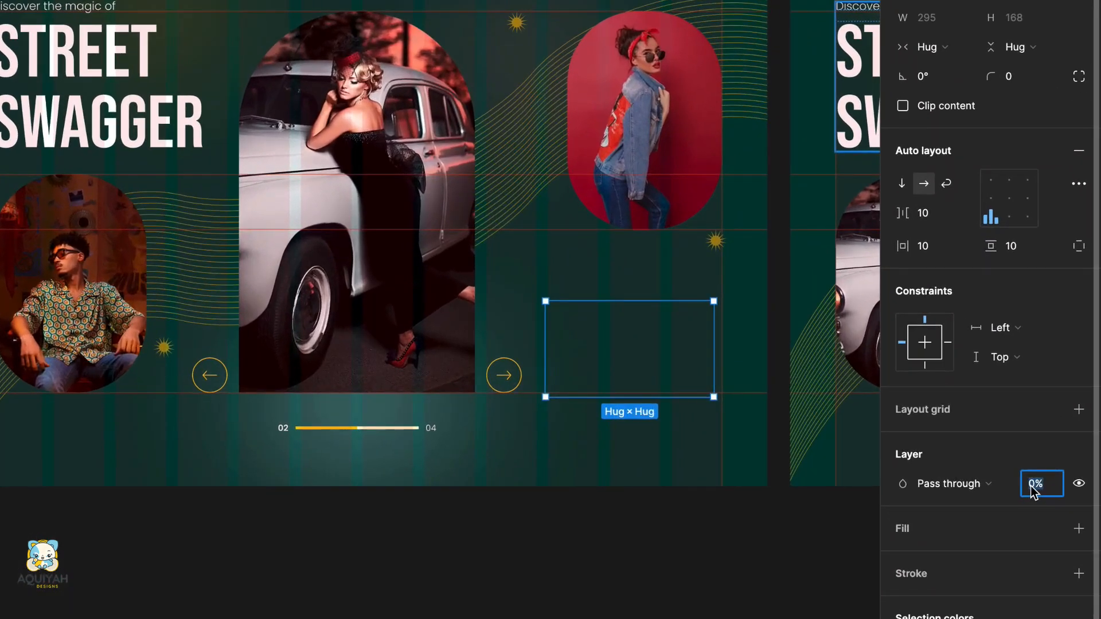
text(100)
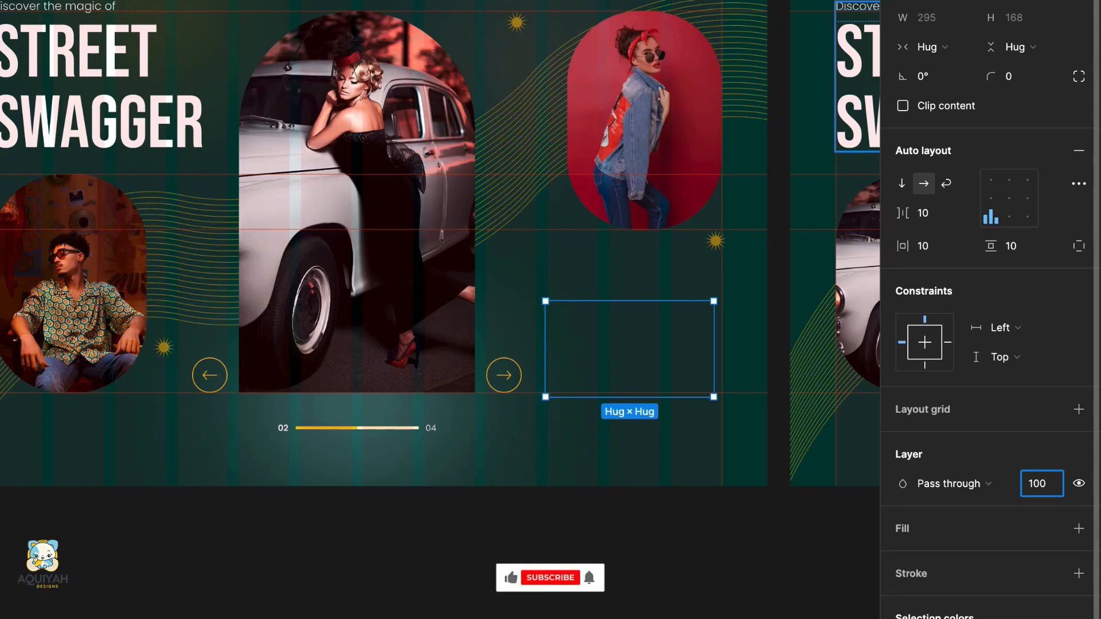
key(Return)
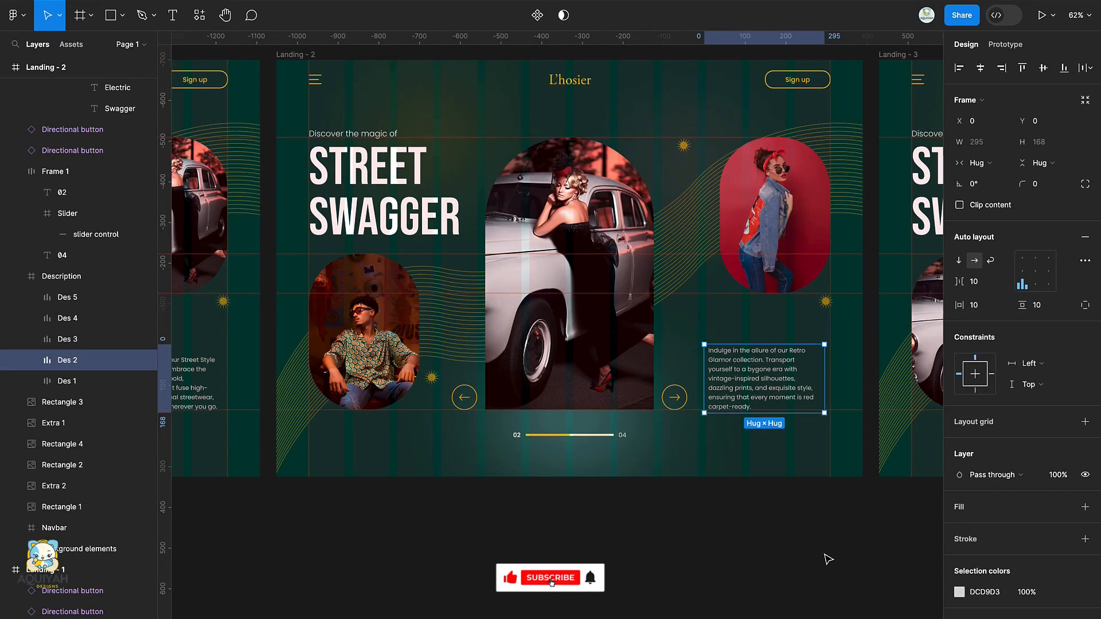
click(828, 559)
Copy the header text, description and slider progress row together from Landing - 2.
scroll(791, 476, right, 1)
click(740, 386)
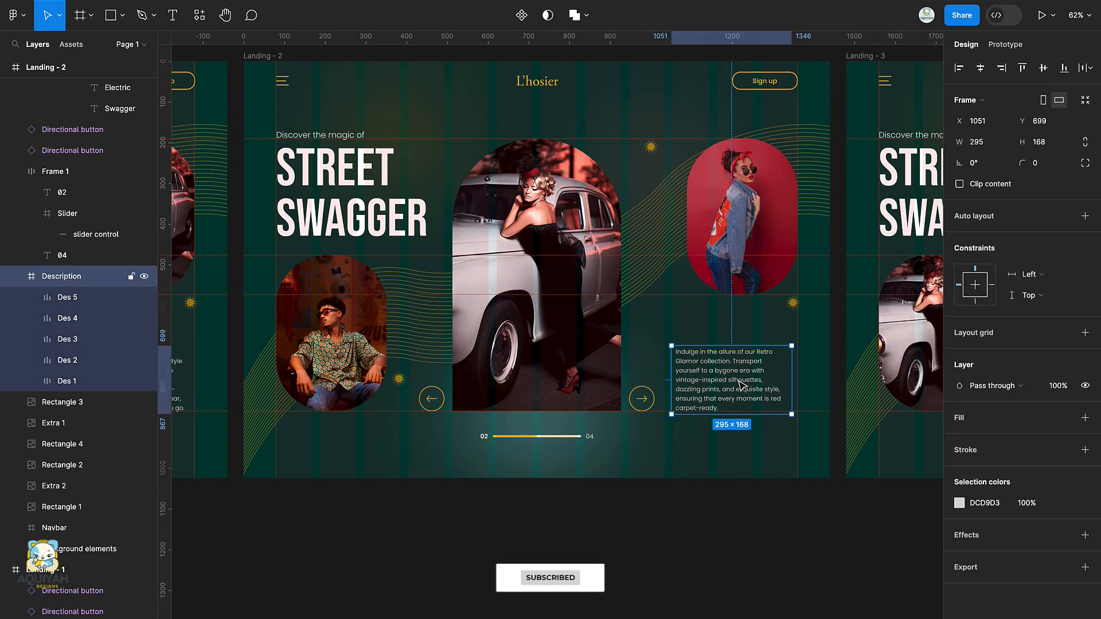
shift+click(352, 218)
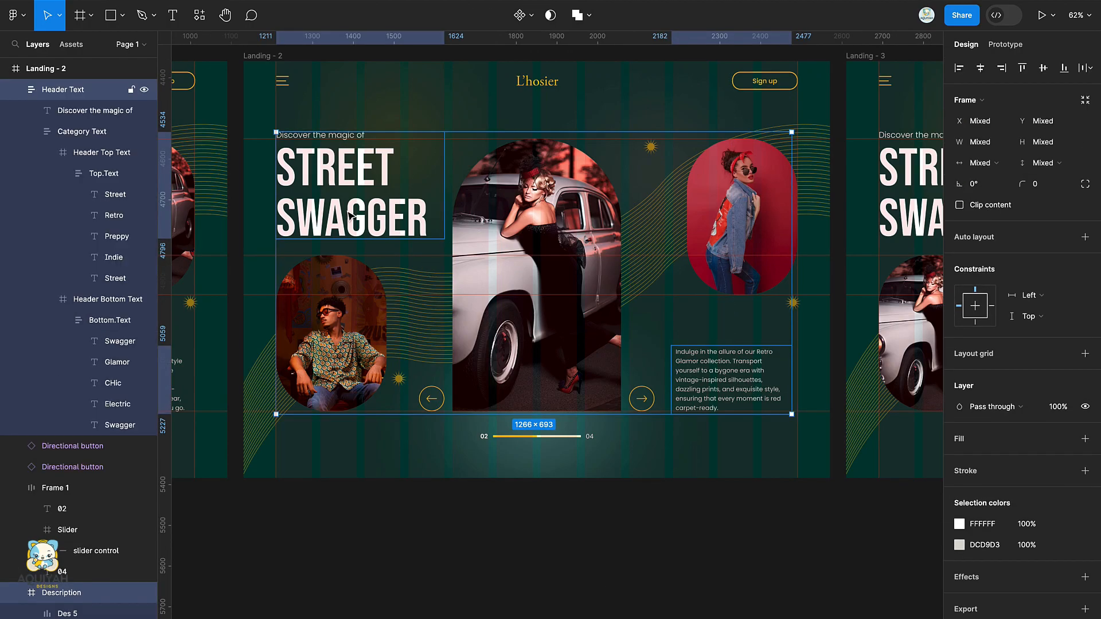
click(453, 599)
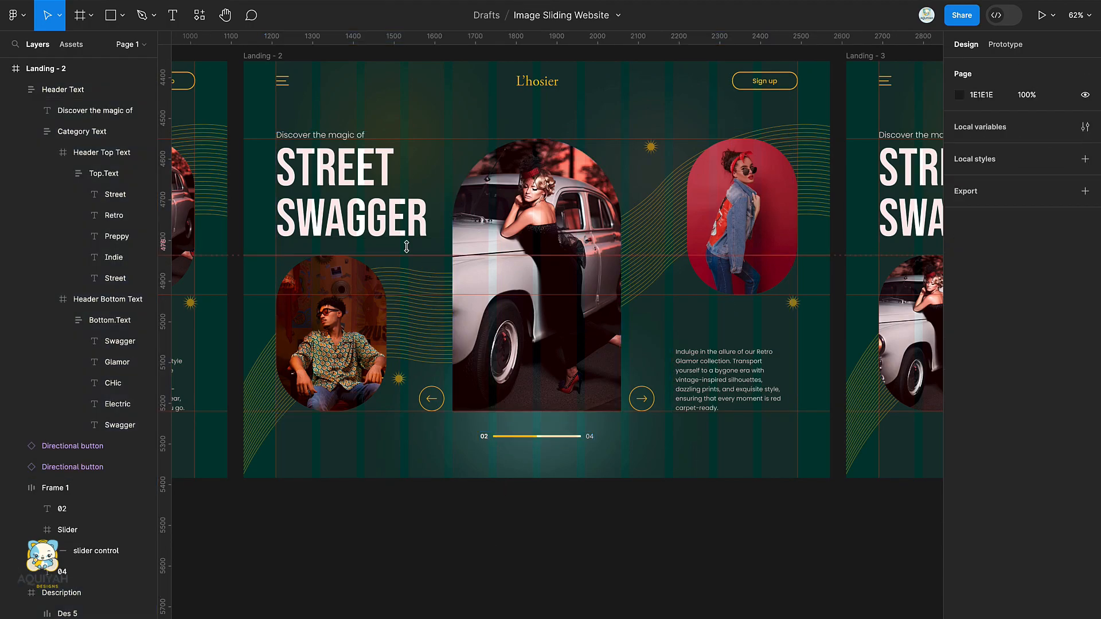
click(369, 172)
shift+click(726, 362)
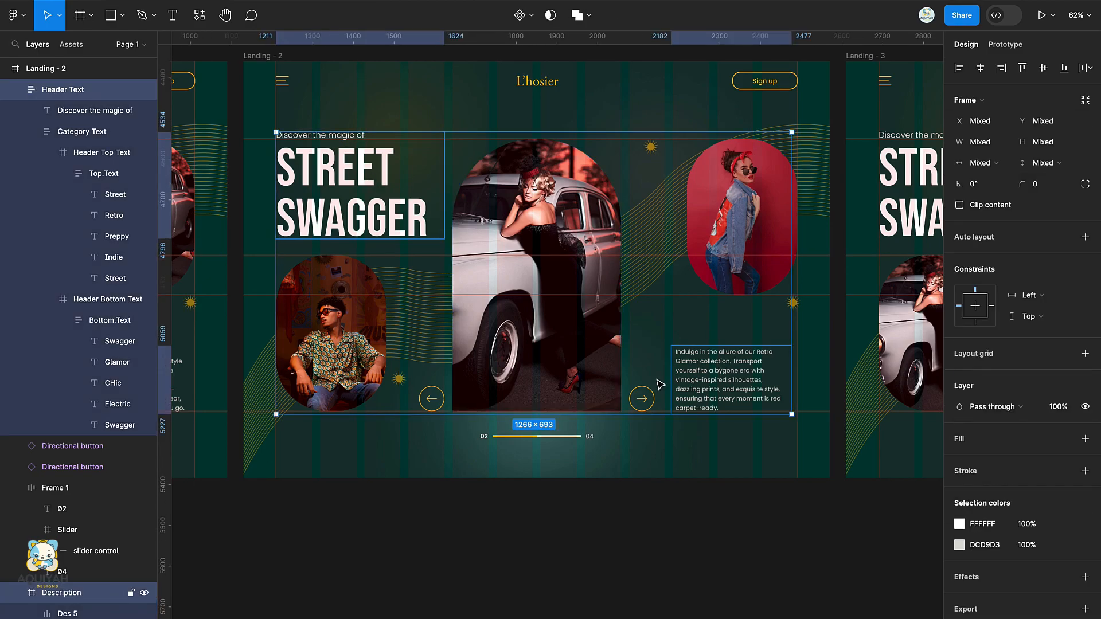
shift+click(547, 438)
scroll(547, 438, right, 10)
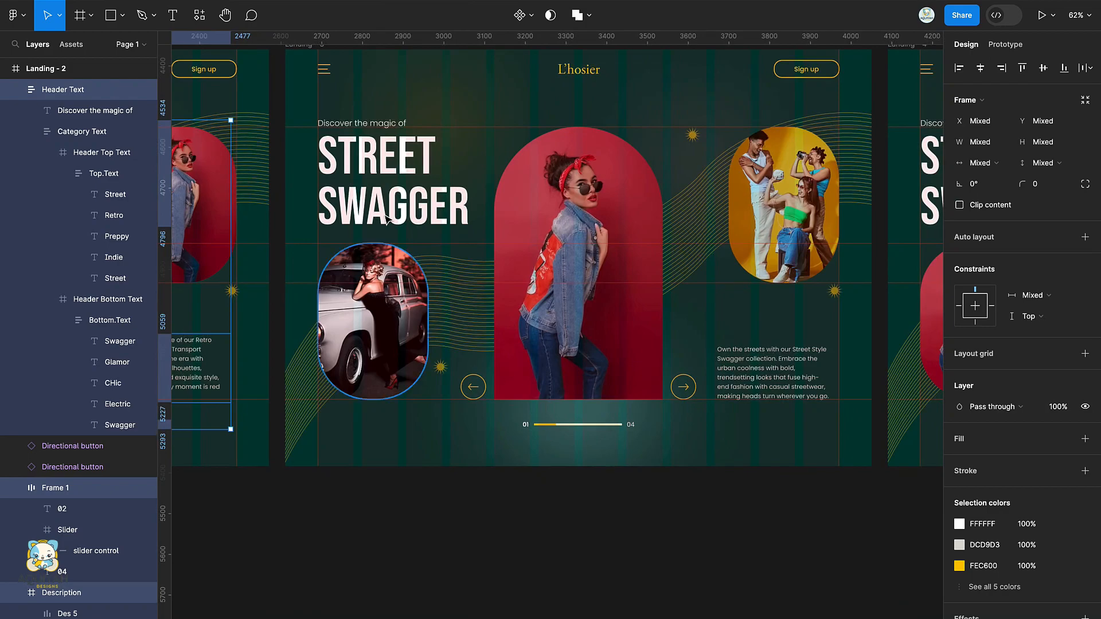
Delete the existing header text, slider progress row and description from Landing - 3.
click(388, 219)
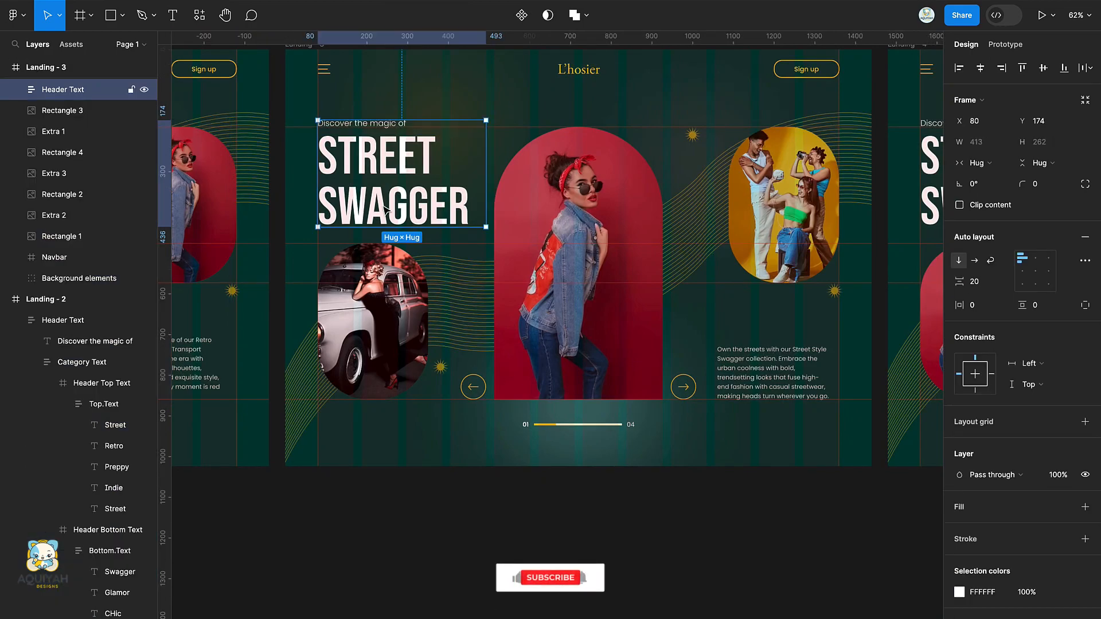
scroll(559, 404, up, 2)
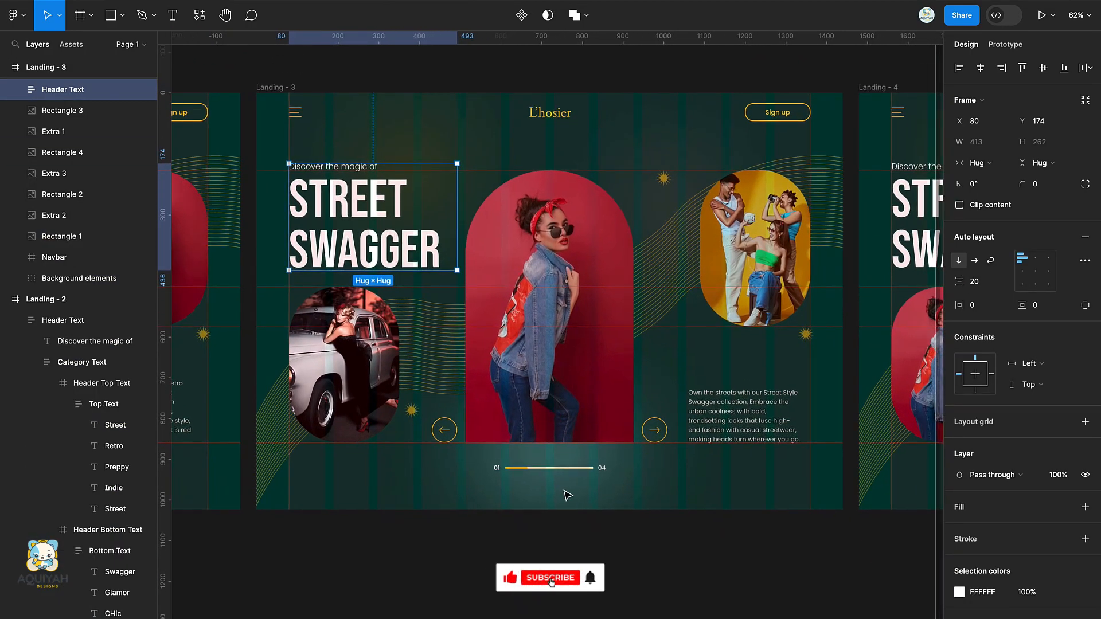
shift+click(565, 468)
shift+click(719, 435)
key(Delete)
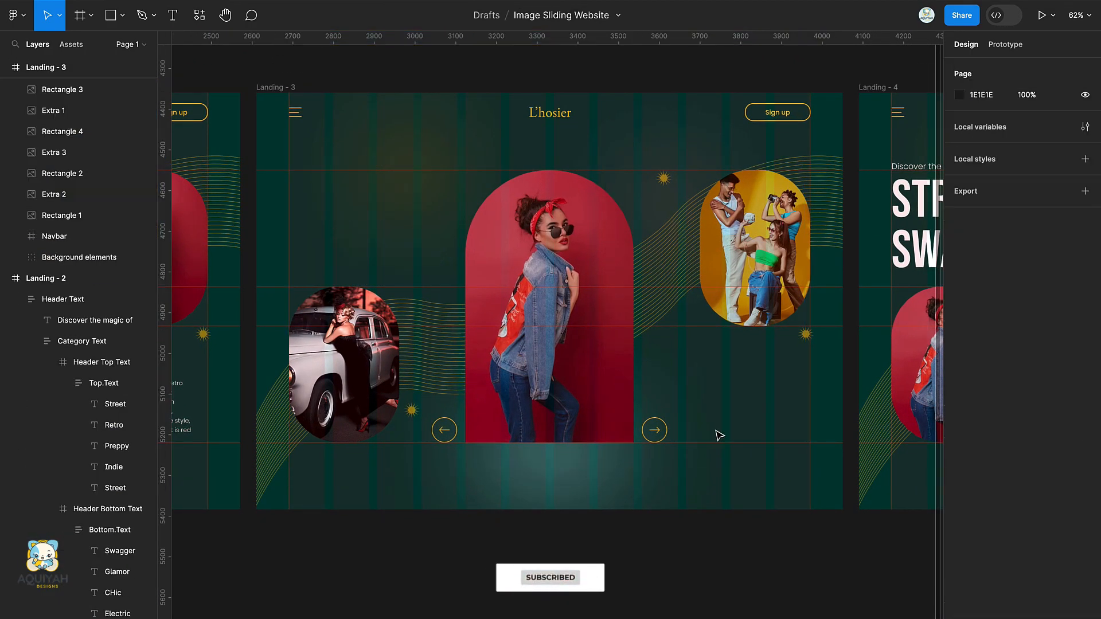
Paste the header text, slider progress row and description copied from Landing - 2 into Landing - 3.
click(276, 88)
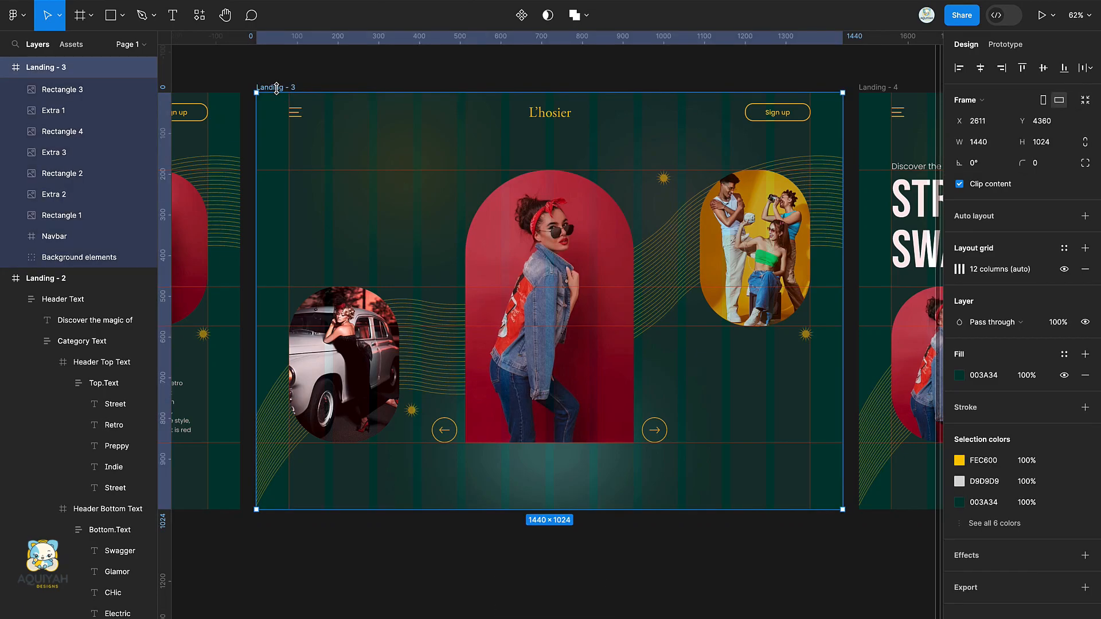
key(ctrl+z)
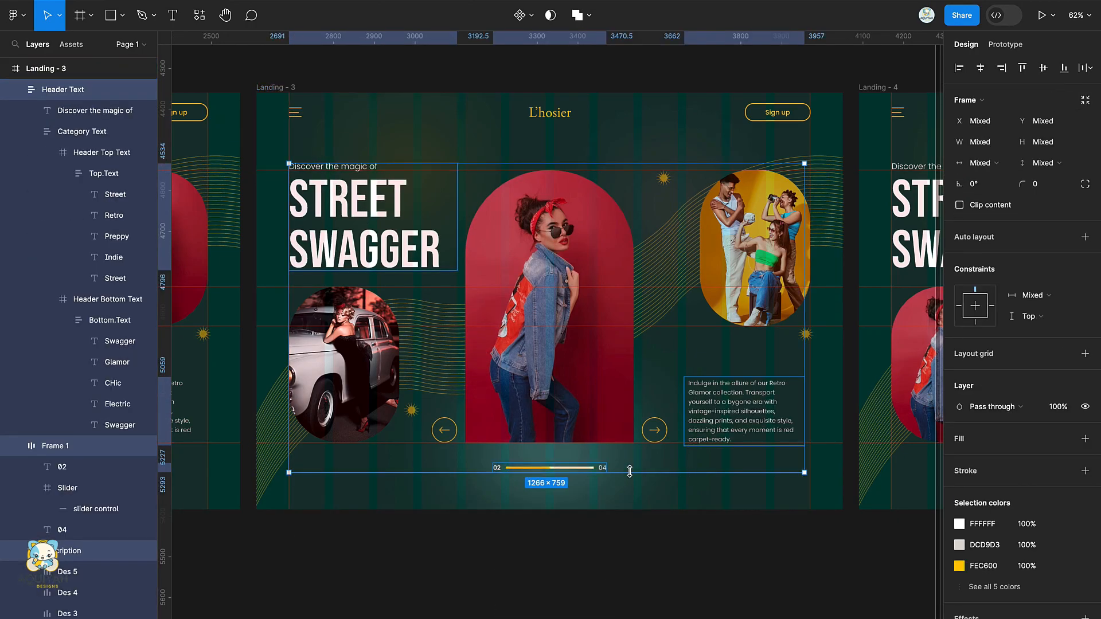
click(615, 577)
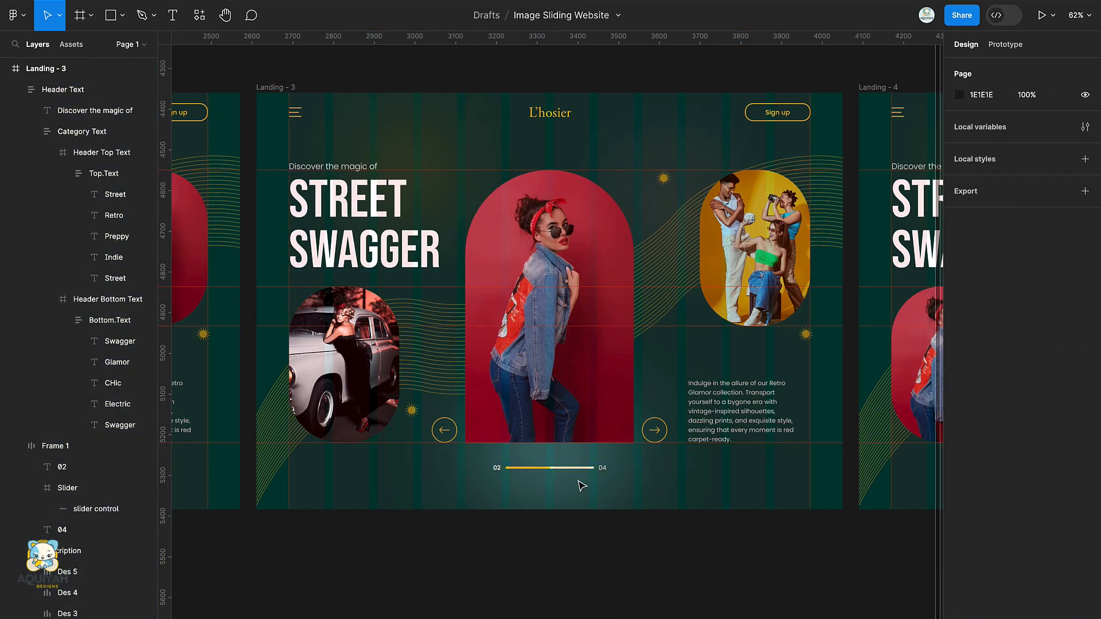
Change Landing - 3's current slide number to 03 and widen its yellow slider control to about three quarters of the track.
double_click(498, 473)
double_click(497, 469)
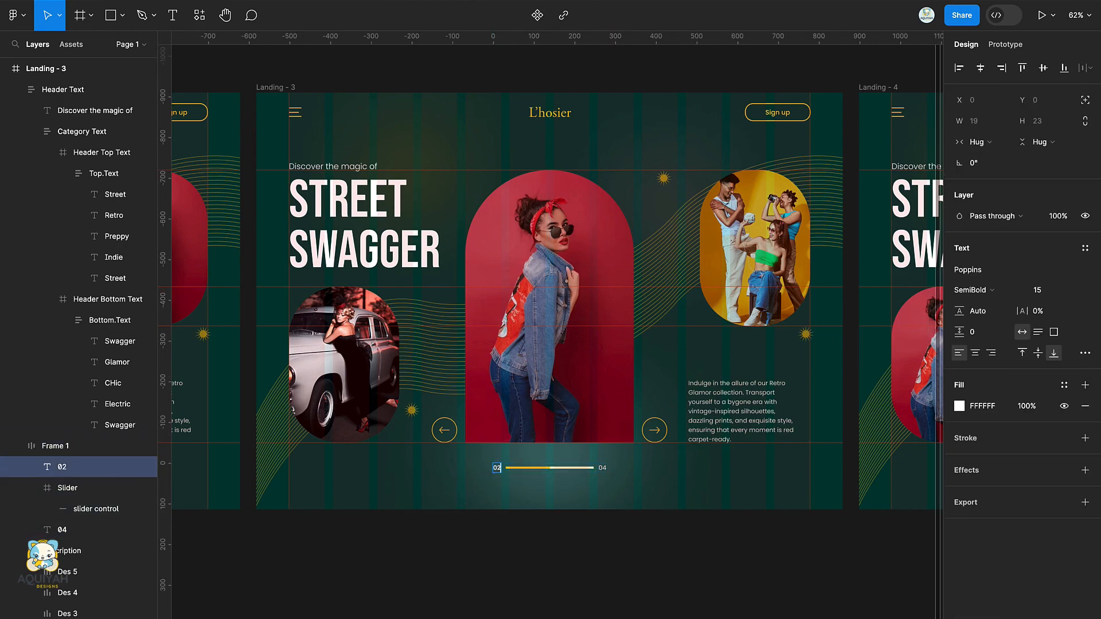
click(549, 469)
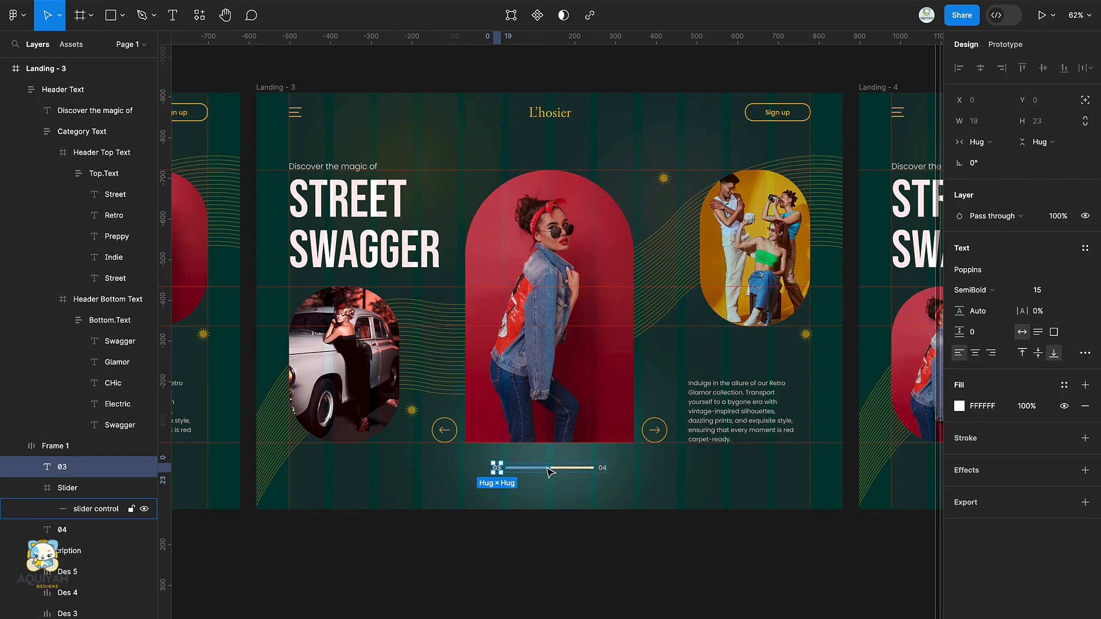
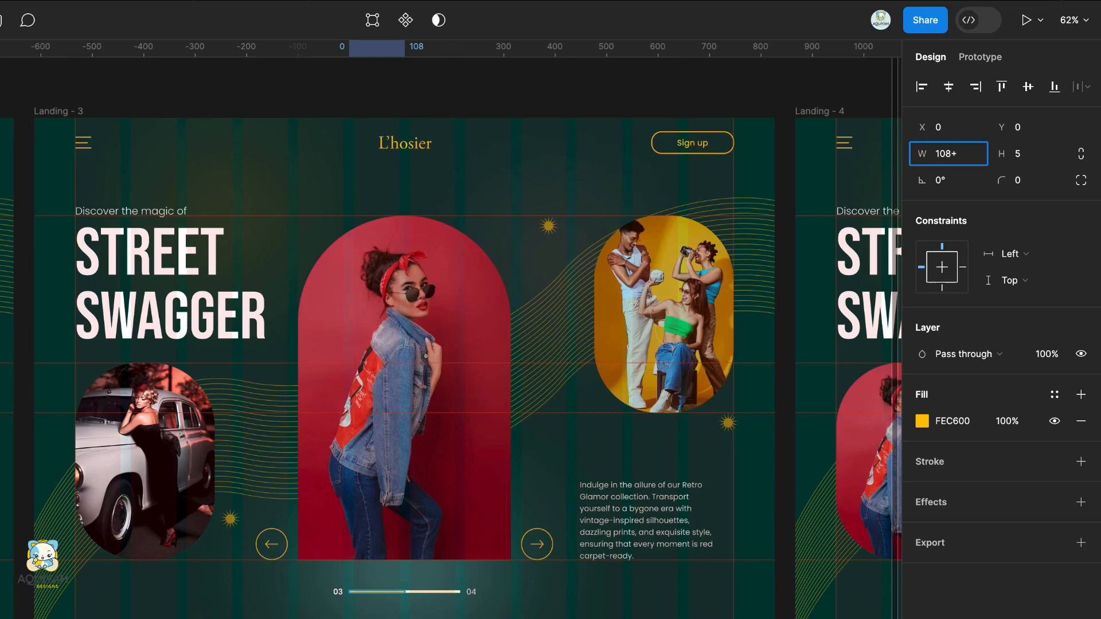
key(Return)
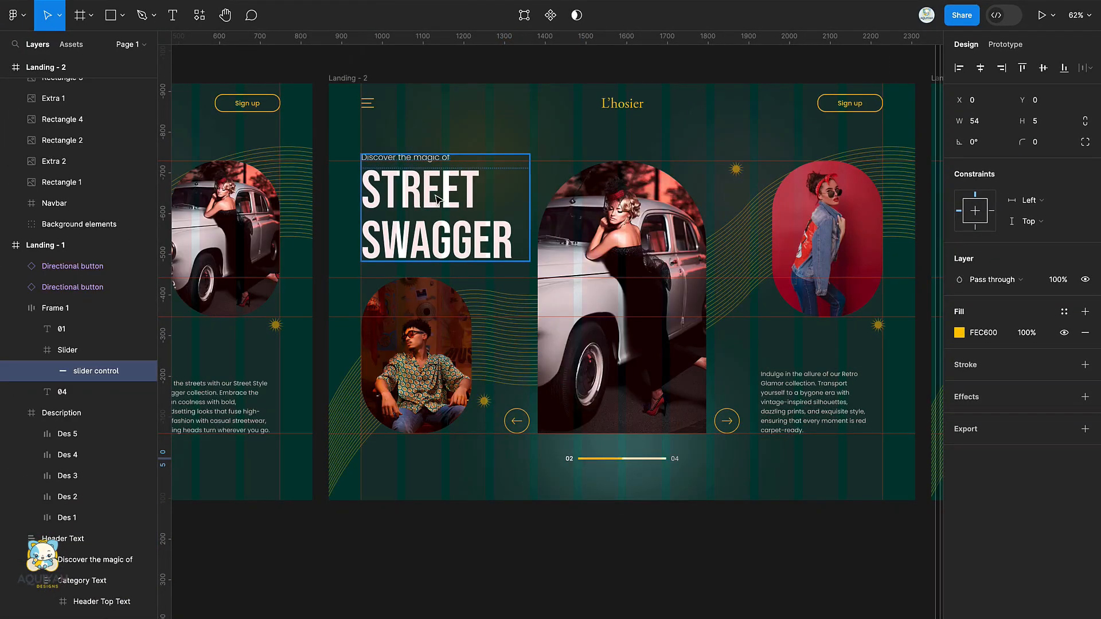
Move the Top.Text stack in Landing - 2 up to Y -198 so RETRO fills the first heading line.
double_click(438, 200)
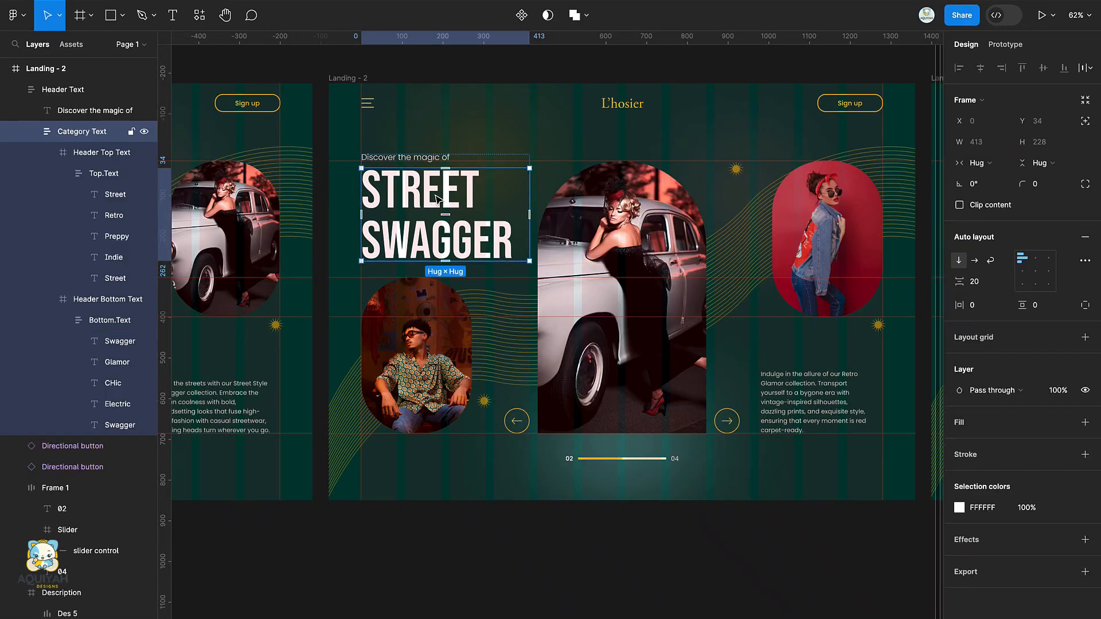
click(438, 199)
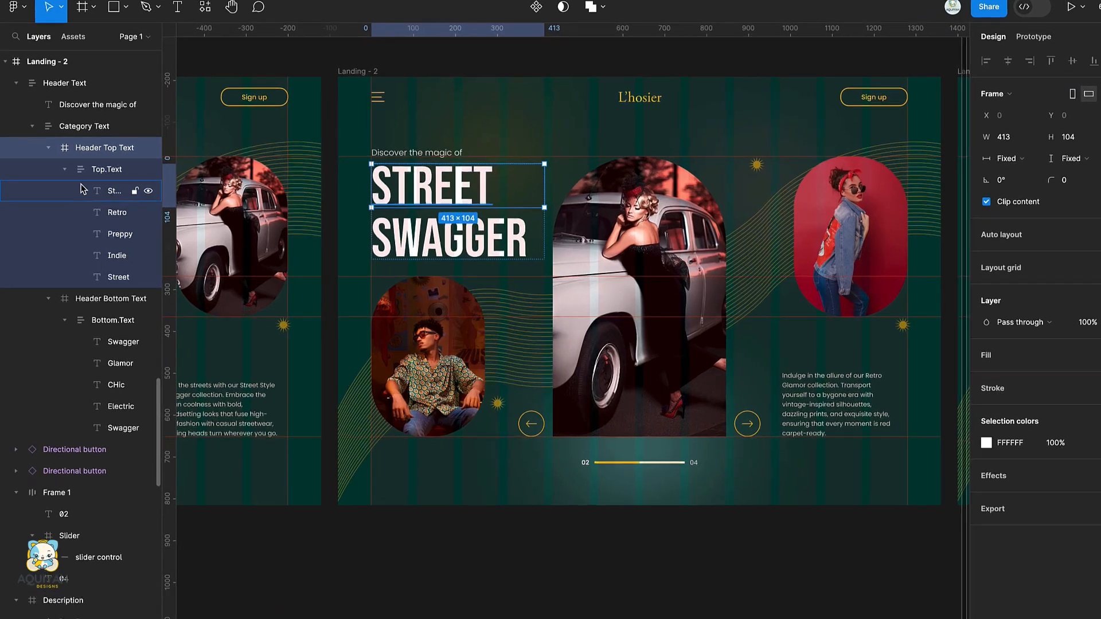
click(100, 175)
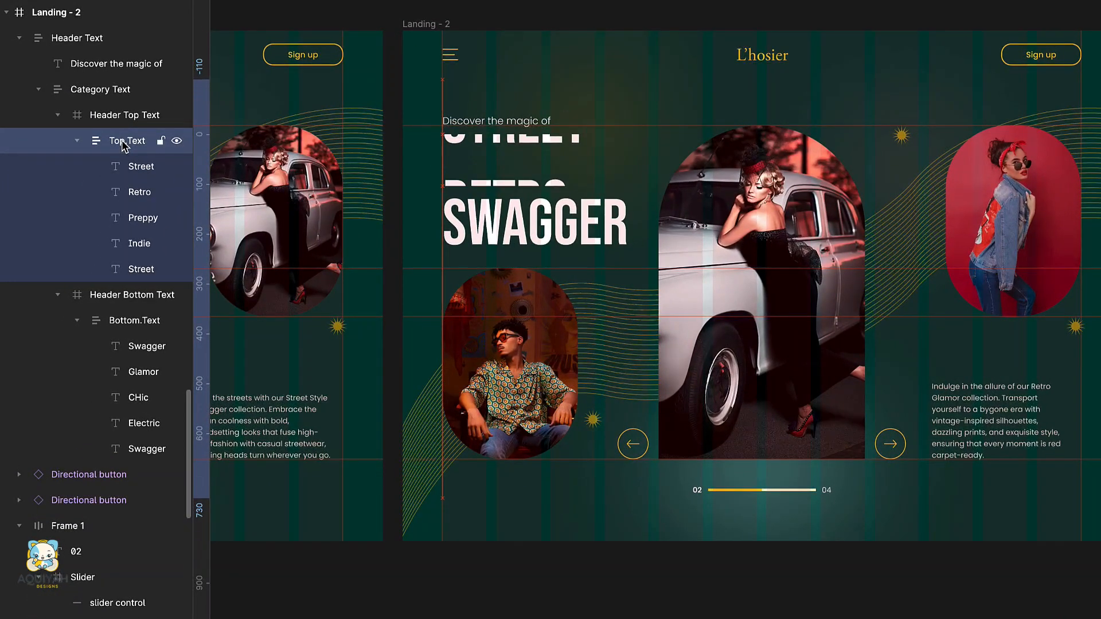
key(shift+Up)
key(shift+Up)
key(shift+Up)
key(shift+Up)
key(shift+Up)
key(shift+Up)
key(shift+Up)
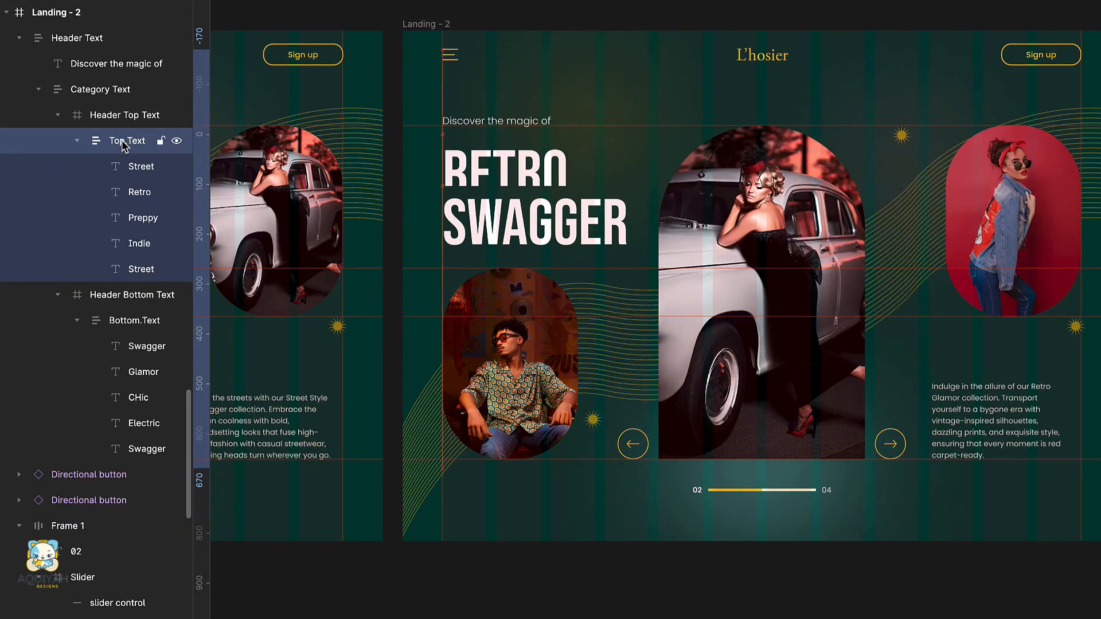
key(shift+Up)
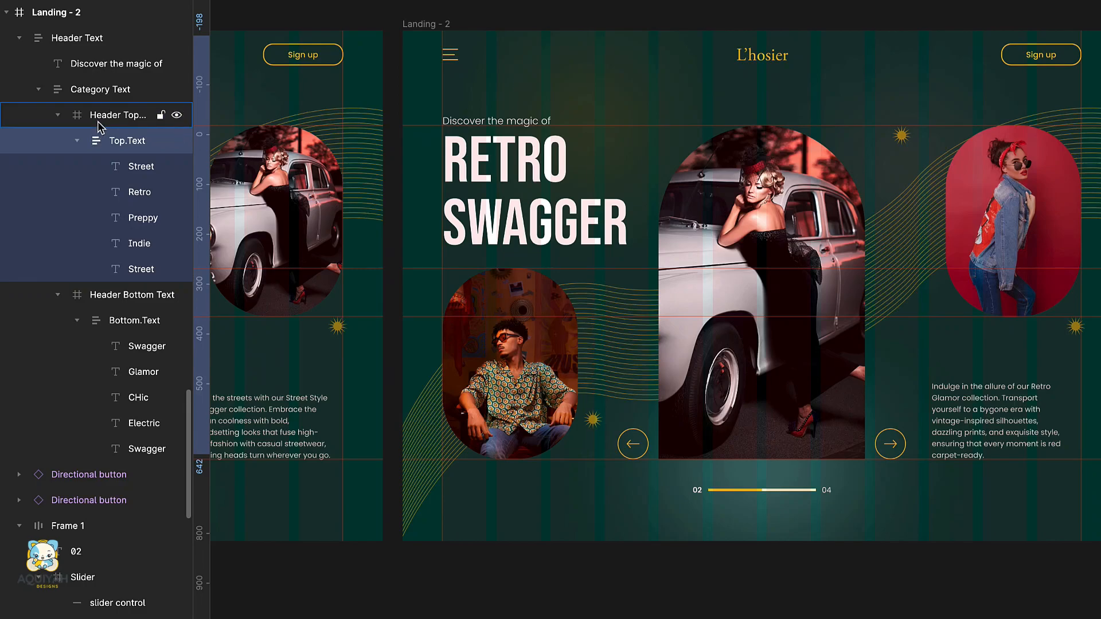
Move the Bottom.Text stack in Landing - 2 up until GLAMOR fills the second heading line.
click(117, 322)
key(shift+Up)
key(shift+Up)
key(shift+Up)
key(shift+Up)
key(shift+Up)
key(shift+Up)
key(shift+Up)
key(shift+Up)
key(shift+Up)
key(shift+Up)
key(shift+Up)
key(shift+Up)
key(shift+Up)
key(shift+Up)
key(shift+Up)
key(shift+Up)
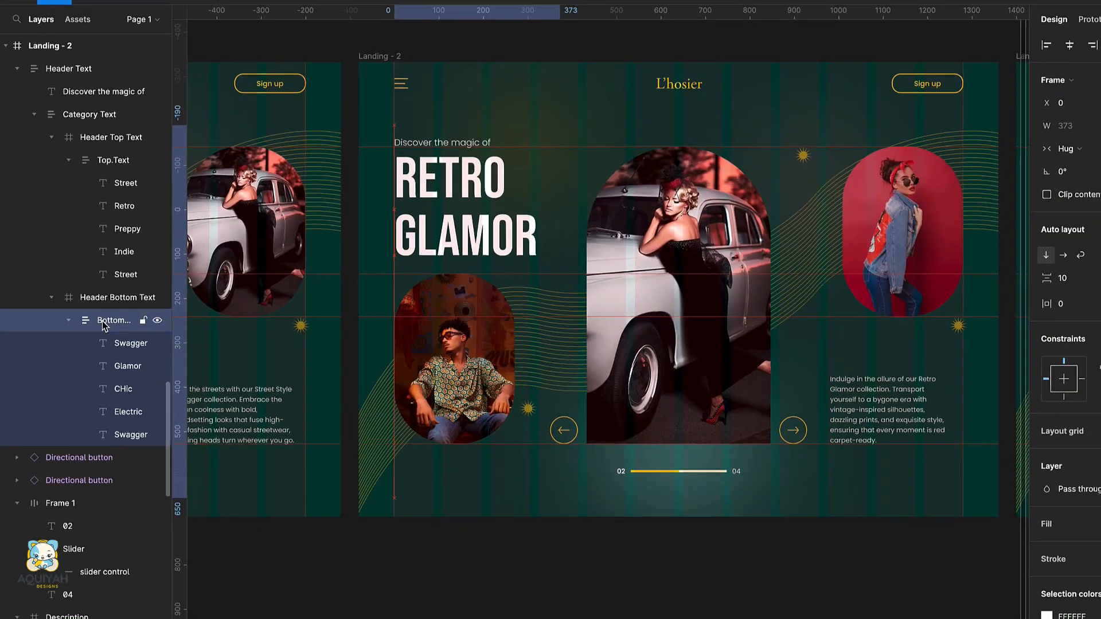
key(shift+Up)
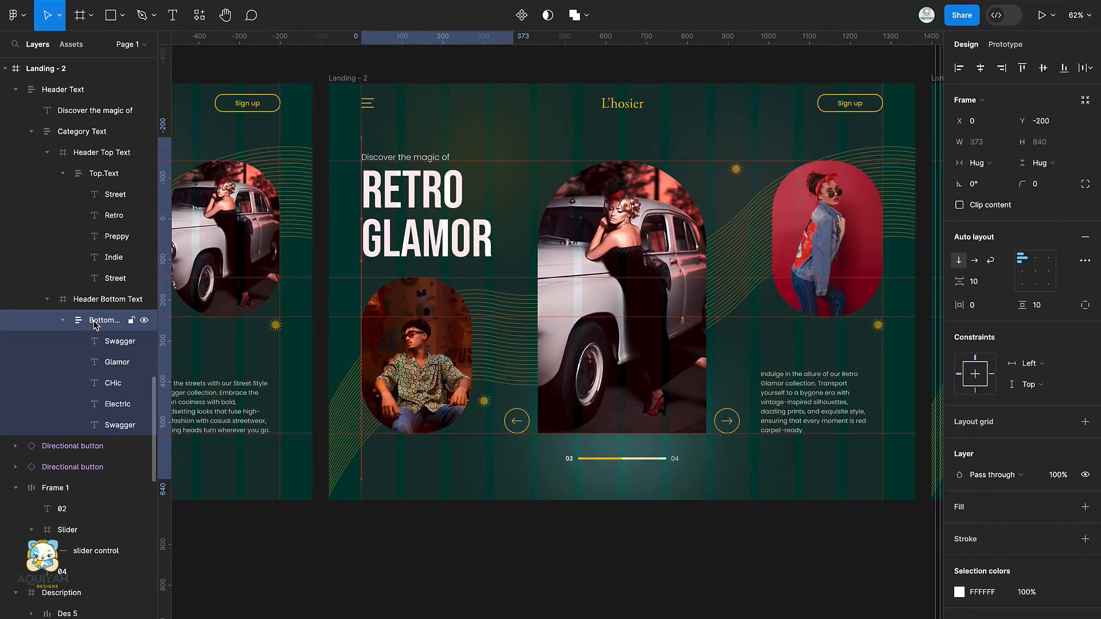
key(Down)
key(Down)
key(Down)
key(Down)
click(528, 591)
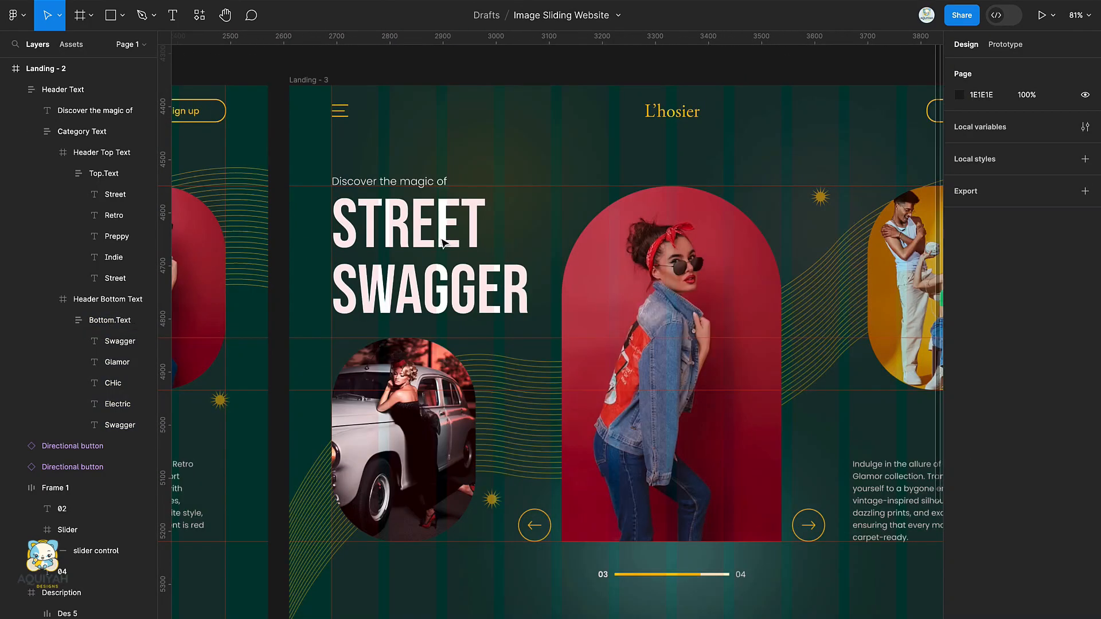
Shift the Top.Text and Bottom.Text stacks in Landing - 3 up until the heading reads PREPPY CHIC.
click(414, 247)
double_click(414, 247)
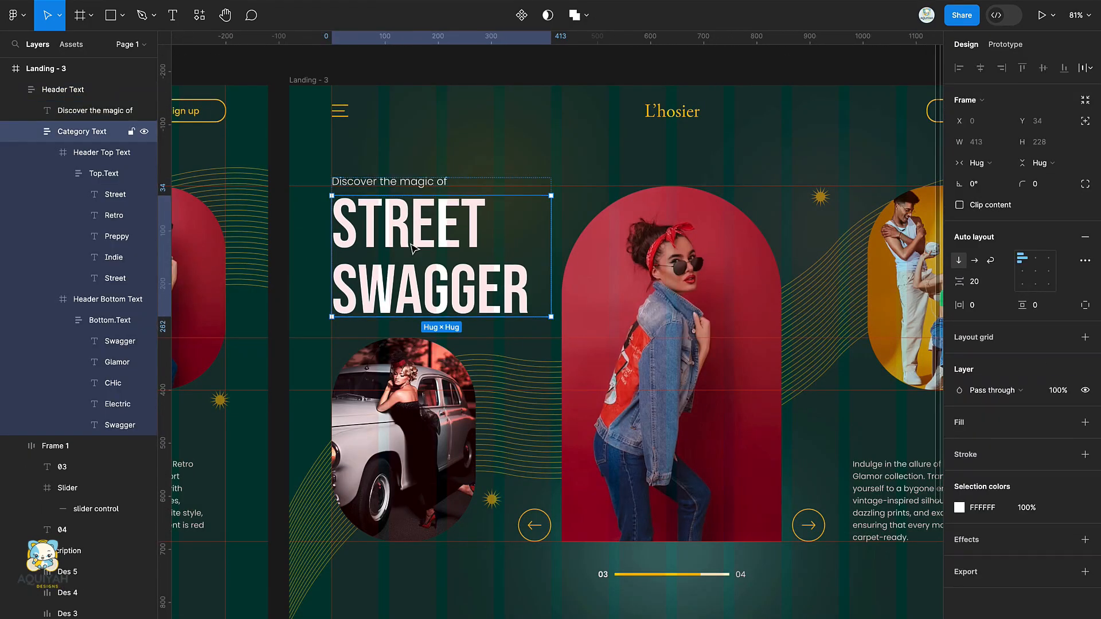
double_click(414, 248)
click(96, 178)
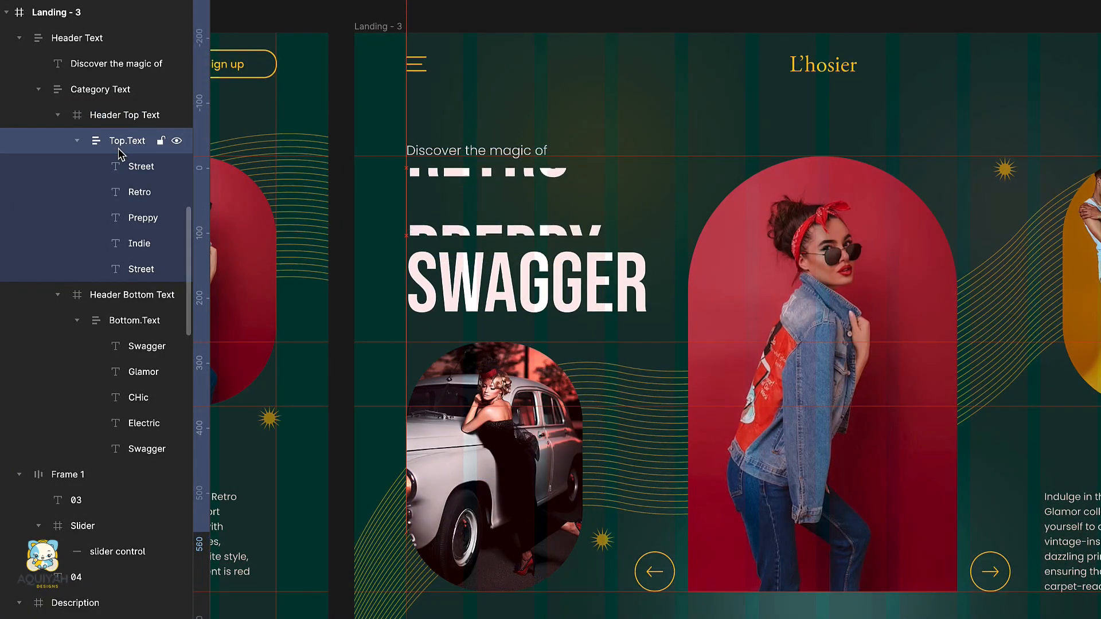
click(138, 321)
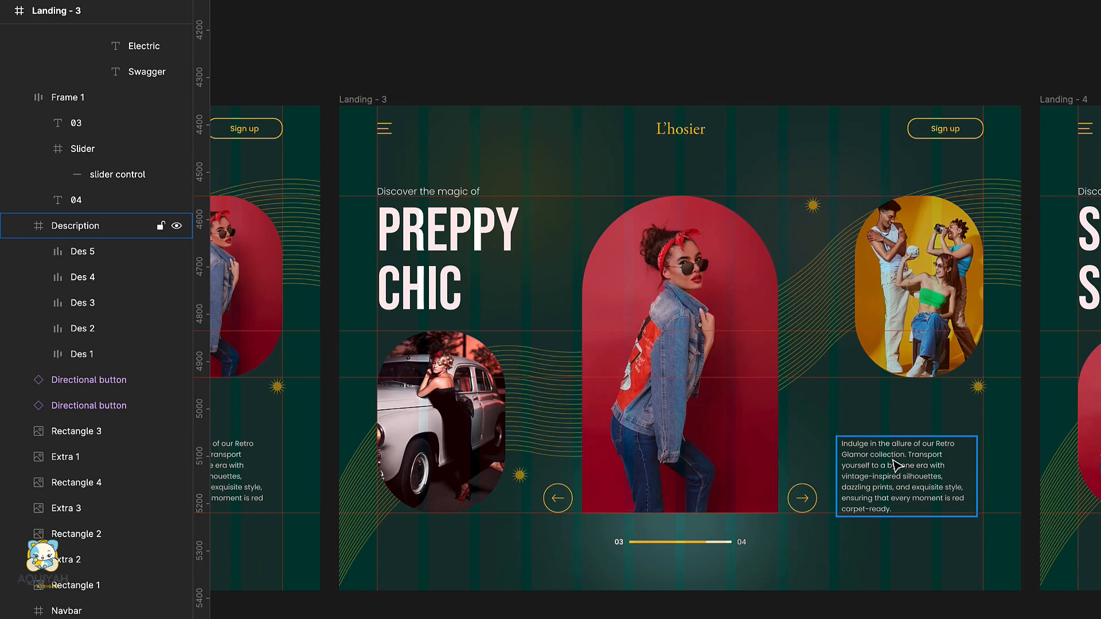
Set Des 2 in Landing - 3's Description frame to X -60 and its layer opacity to 0%.
click(897, 466)
click(54, 332)
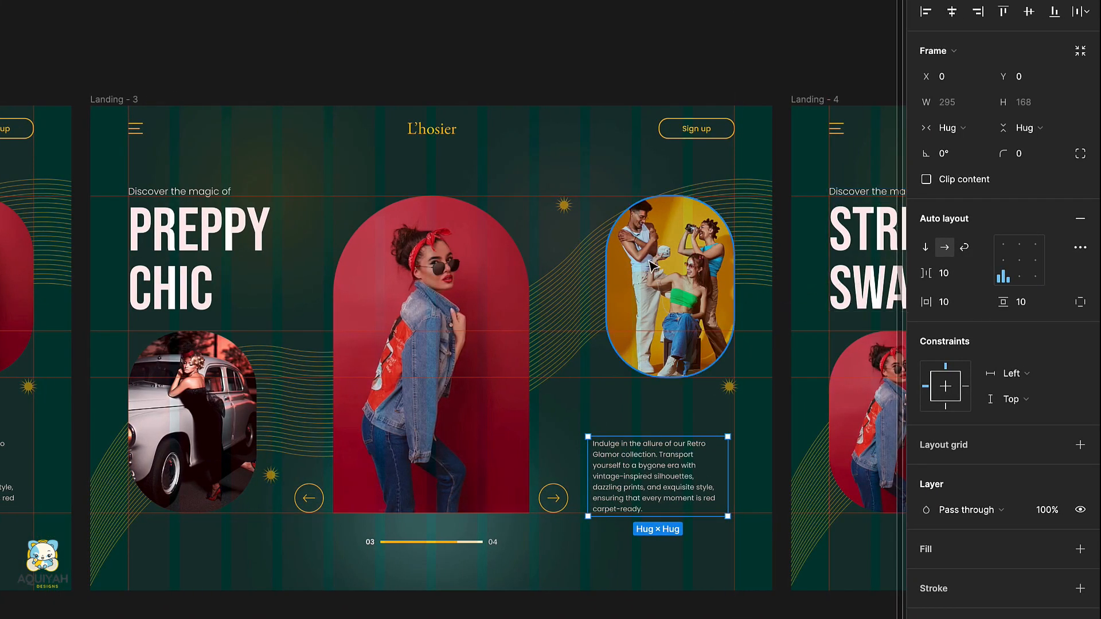
click(945, 80)
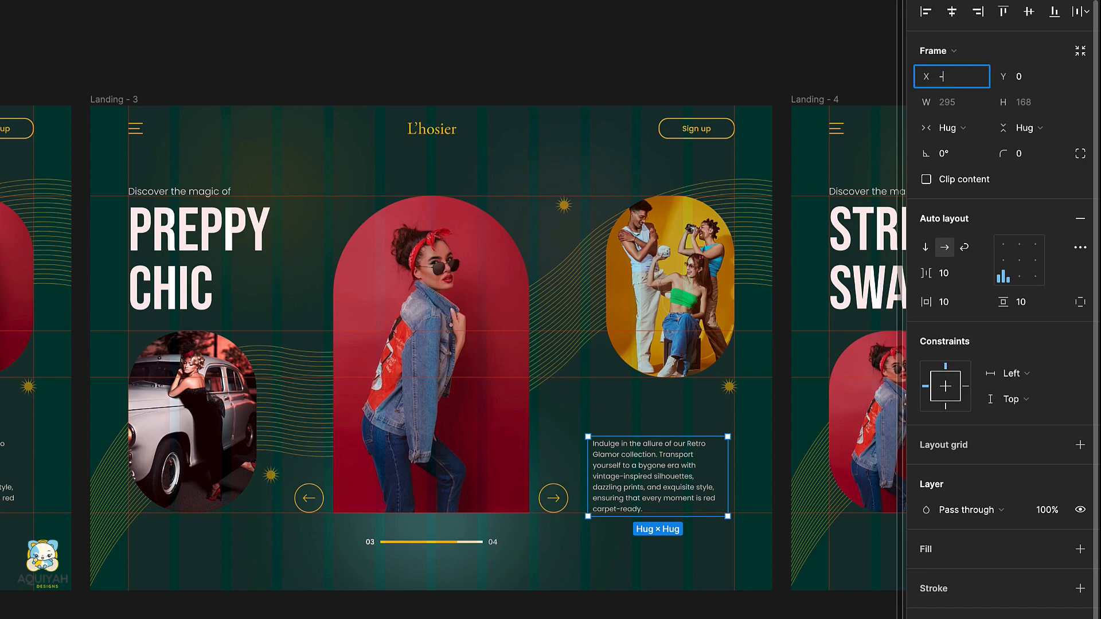
key(Return)
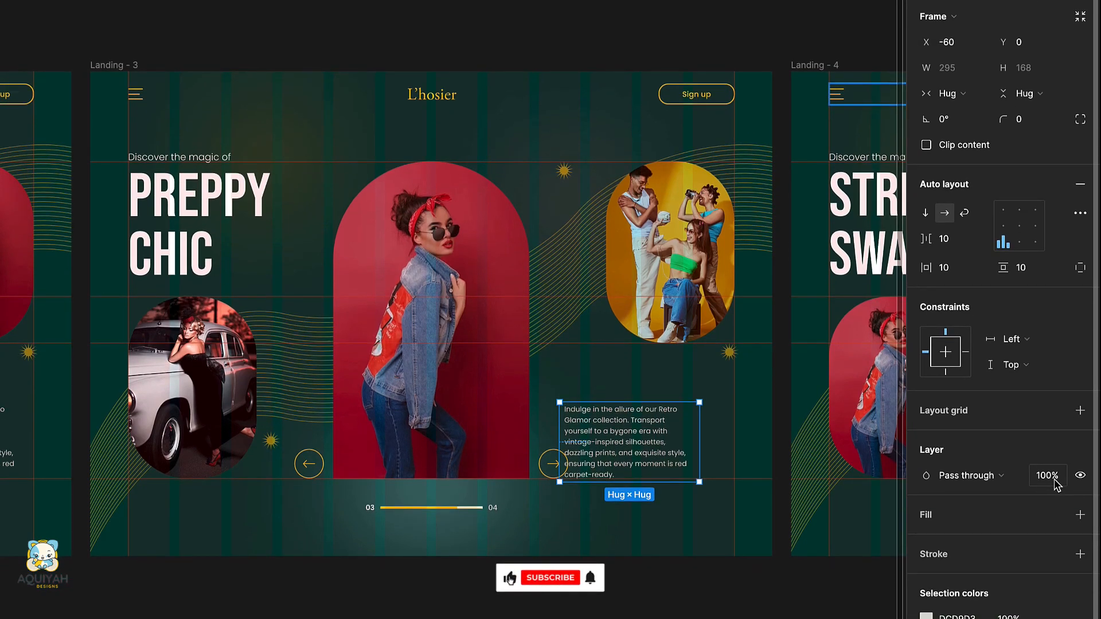
click(1055, 480)
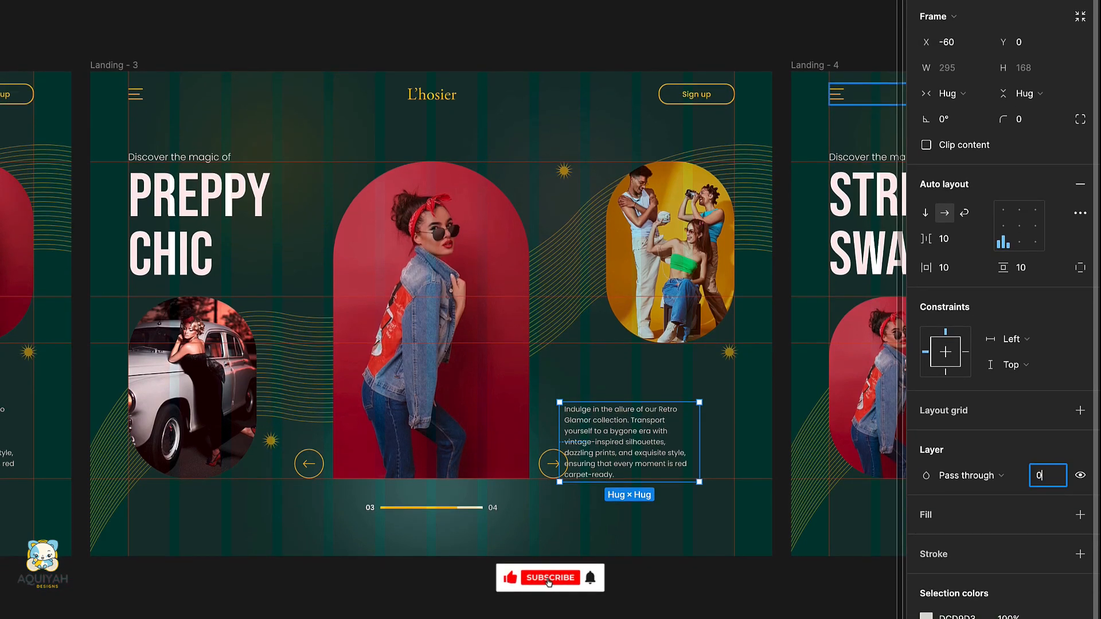
text(0)
key(Return)
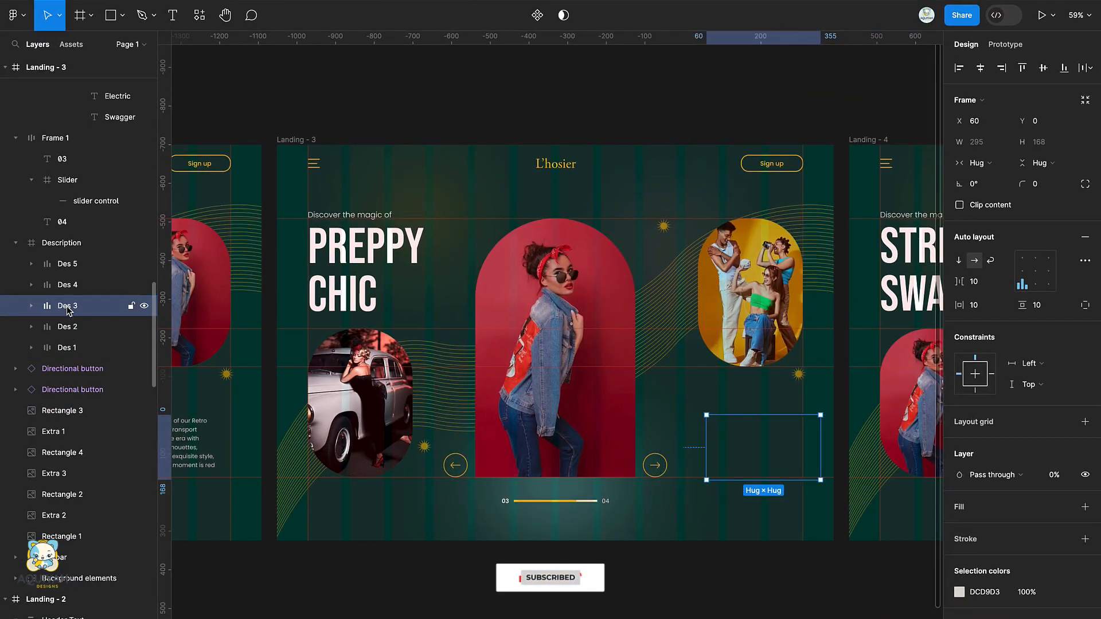
Set Des 3 in Landing - 3's Description frame to X 0 and its layer opacity to 100%.
click(980, 123)
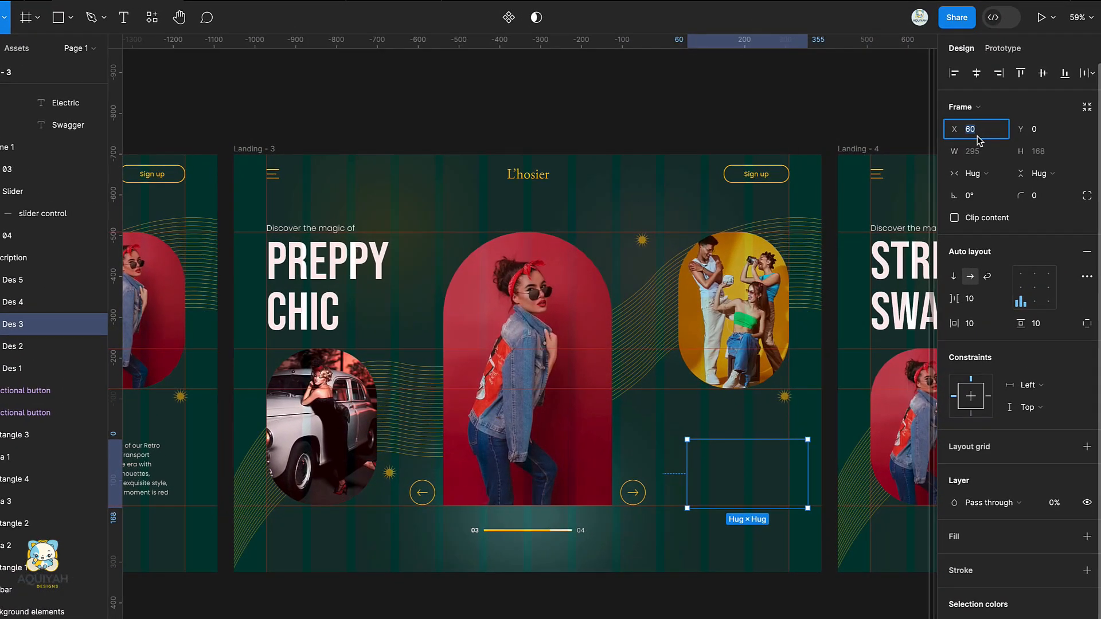
key(Return)
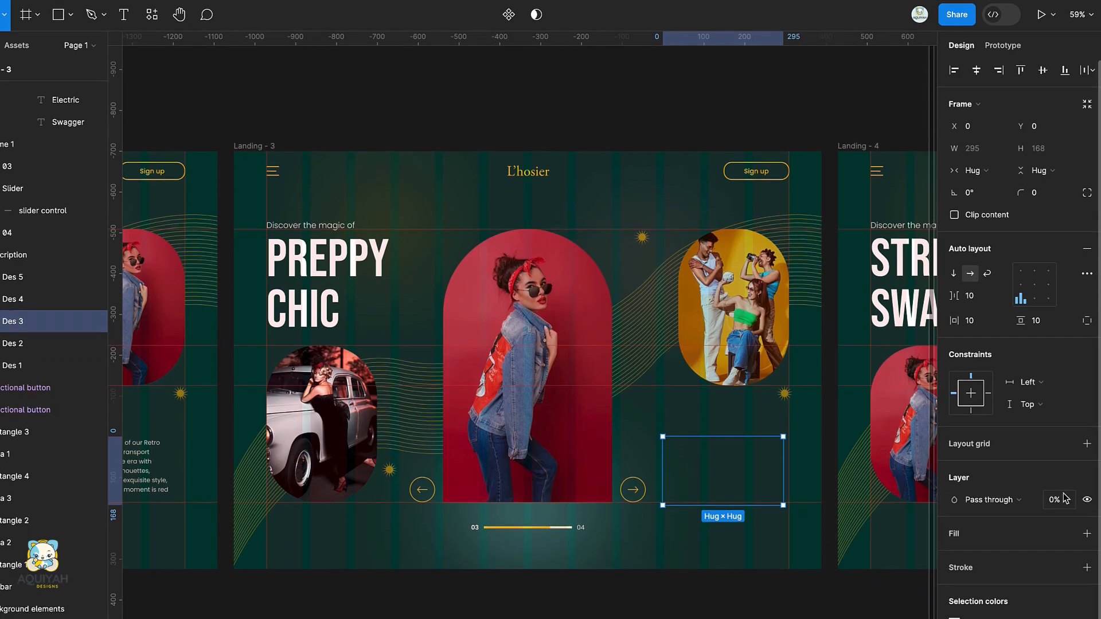
click(1052, 503)
text(100)
key(Return)
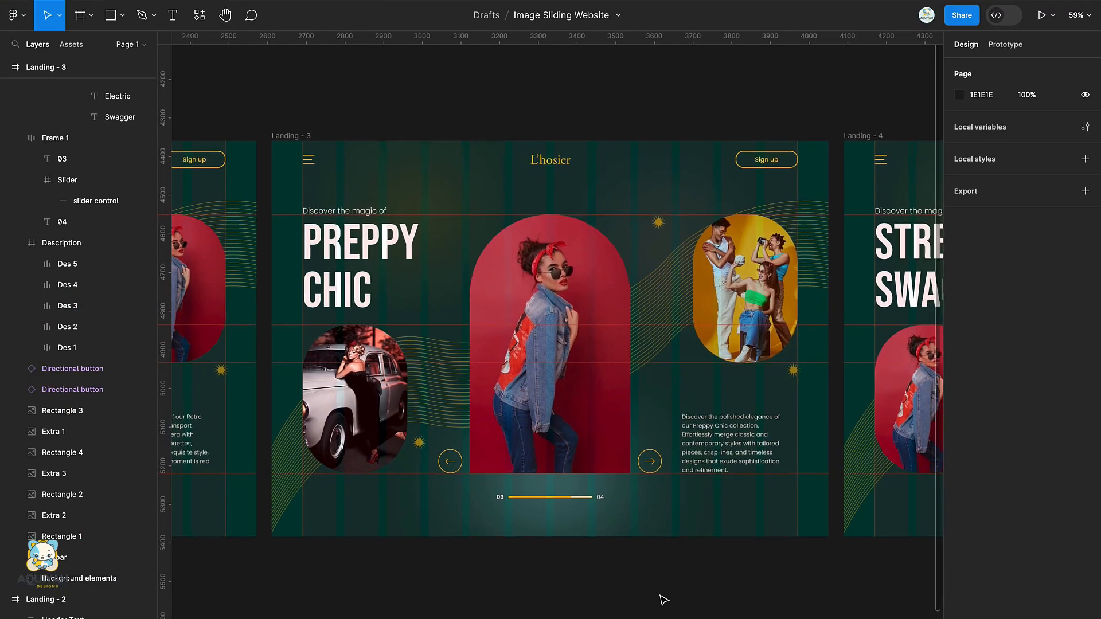
Copy the header text, the slider progress Frame 1 and the Description frame of Landing - 3.
scroll(401, 312, down, 2)
click(315, 236)
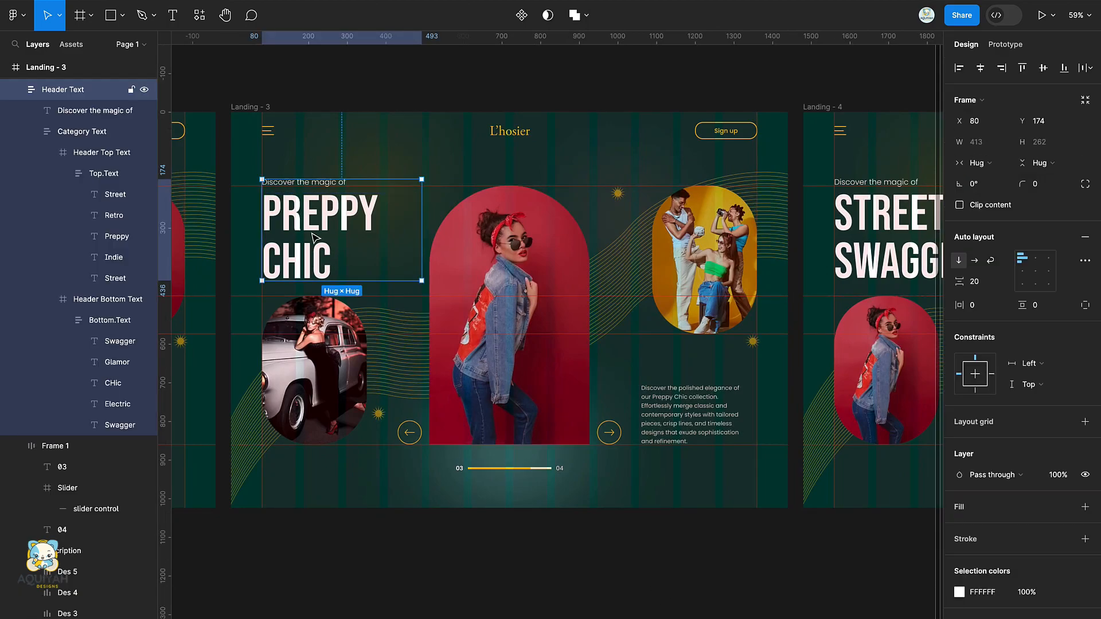
shift+click(492, 469)
shift+click(723, 422)
shift+click(723, 422)
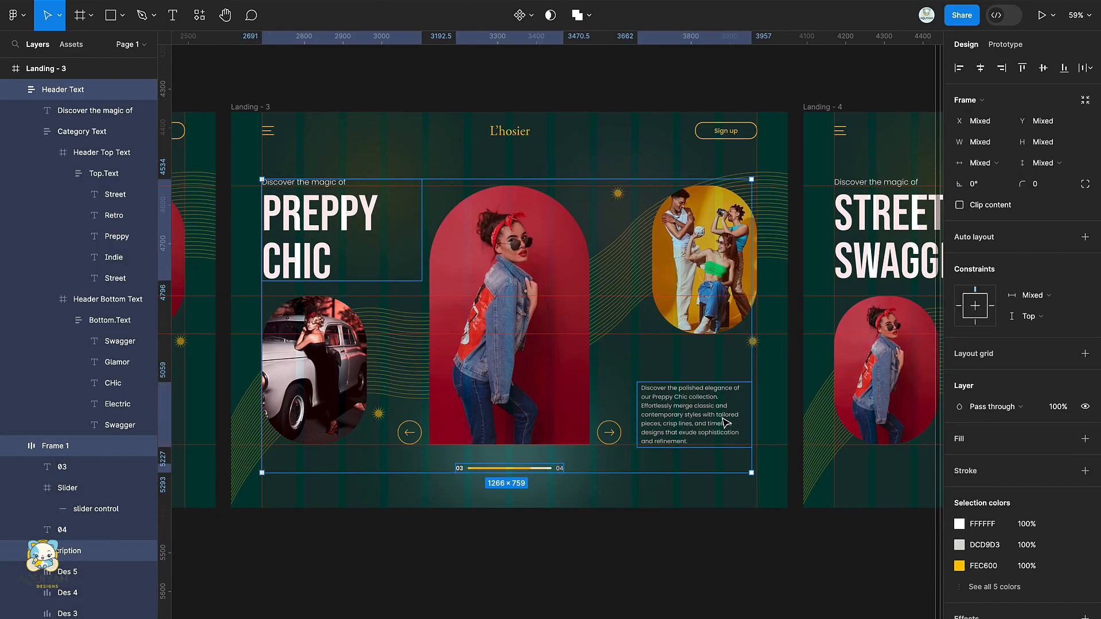
Replace Landing - 4's header text, slider progress and description with the ones copied from Landing - 3.
scroll(523, 206, right, 6)
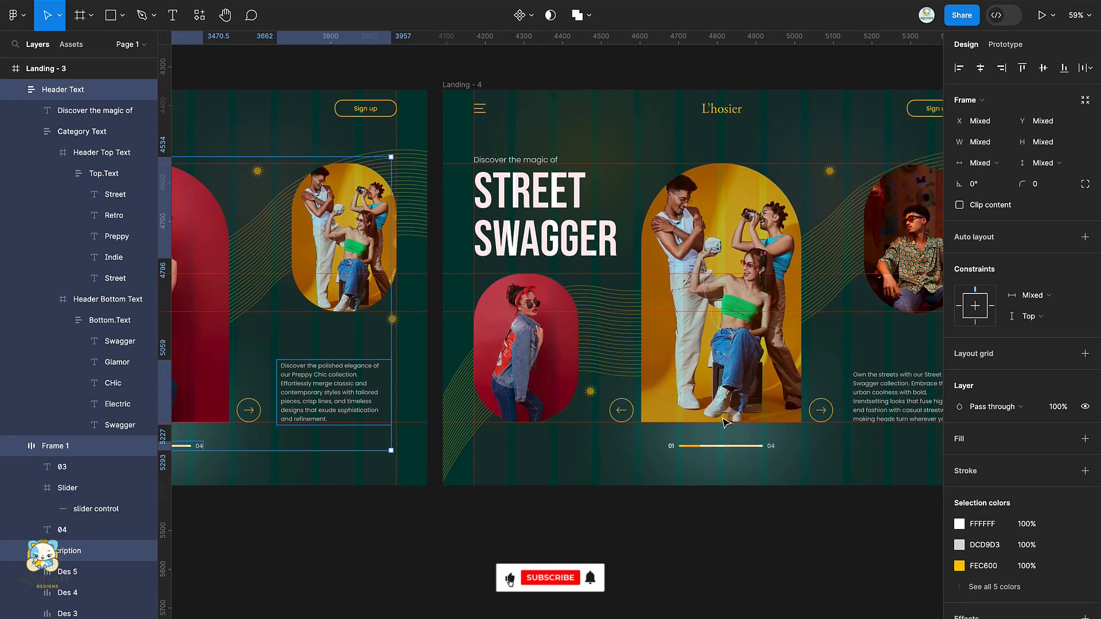
scroll(523, 205, right, 5)
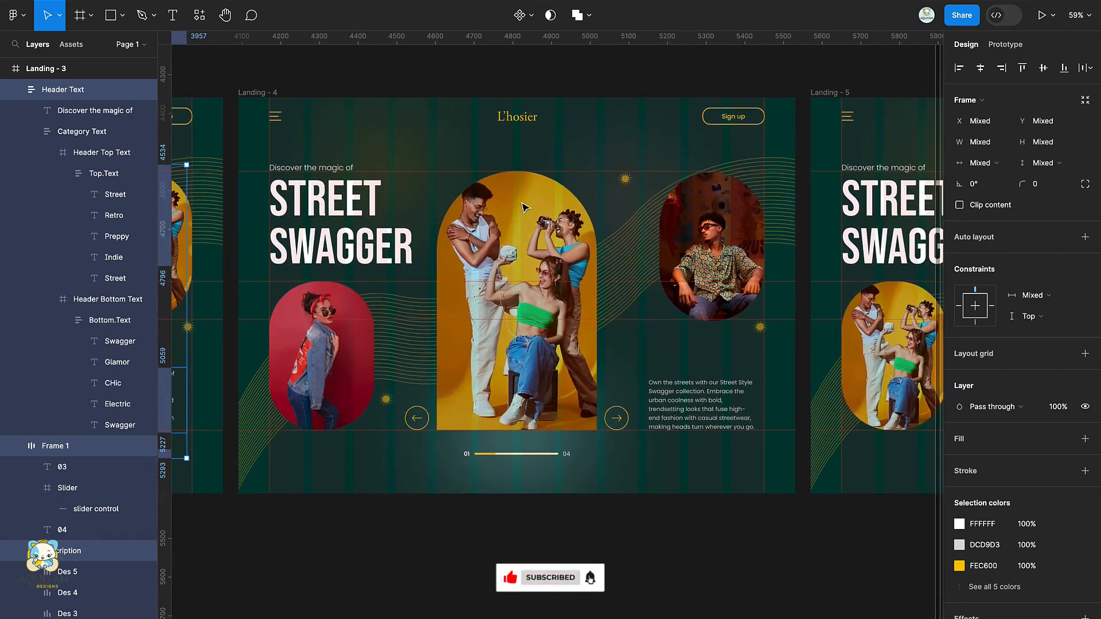
click(312, 224)
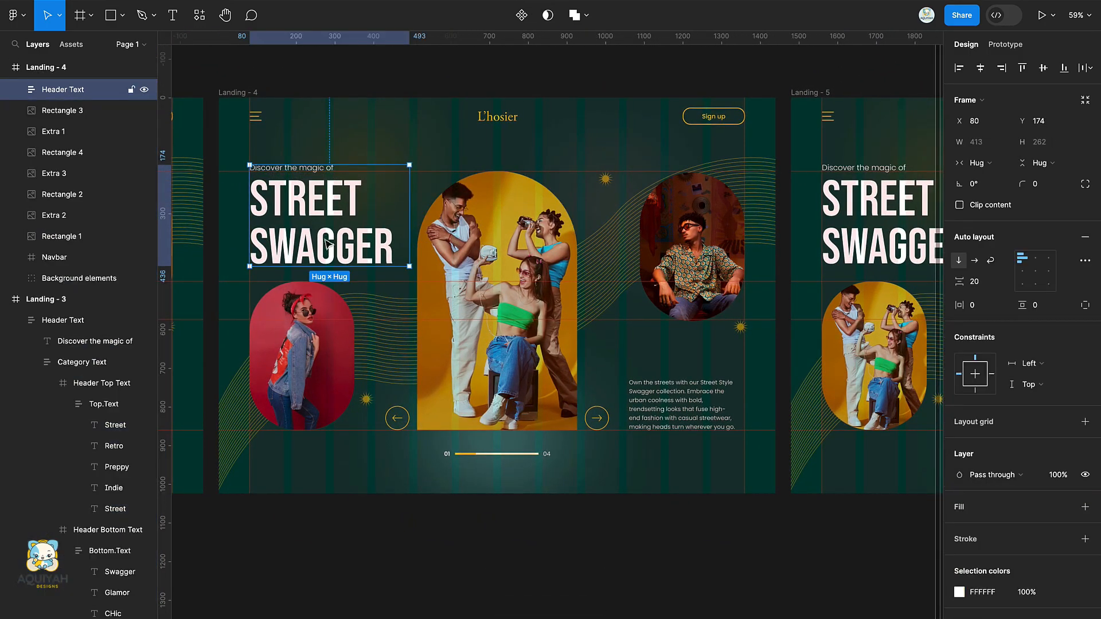
shift+click(498, 456)
shift+click(659, 423)
key(Delete)
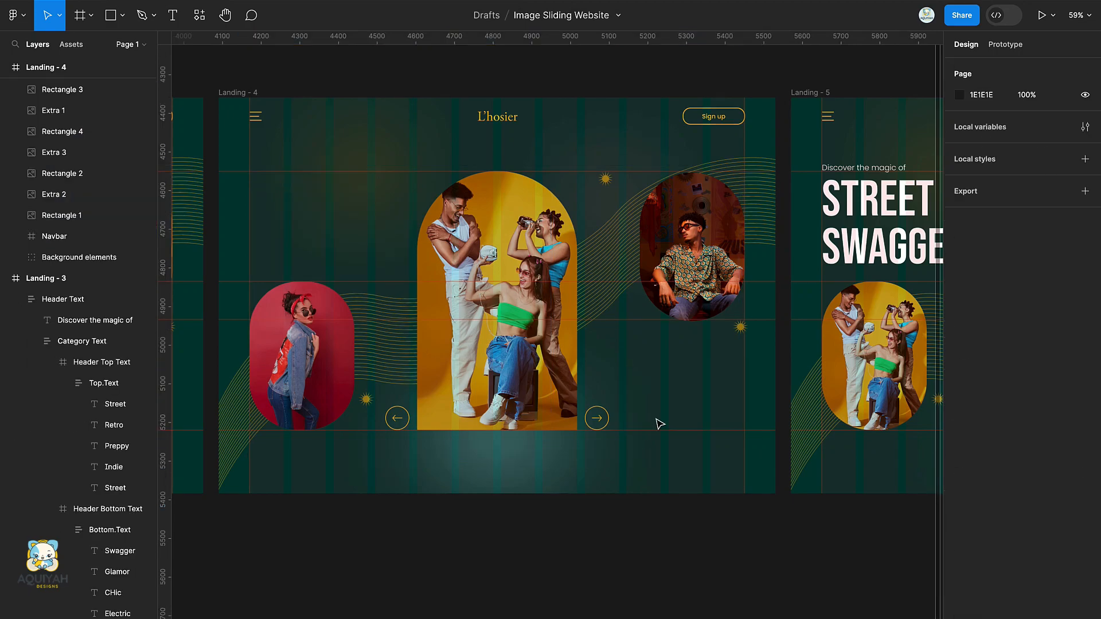
click(232, 94)
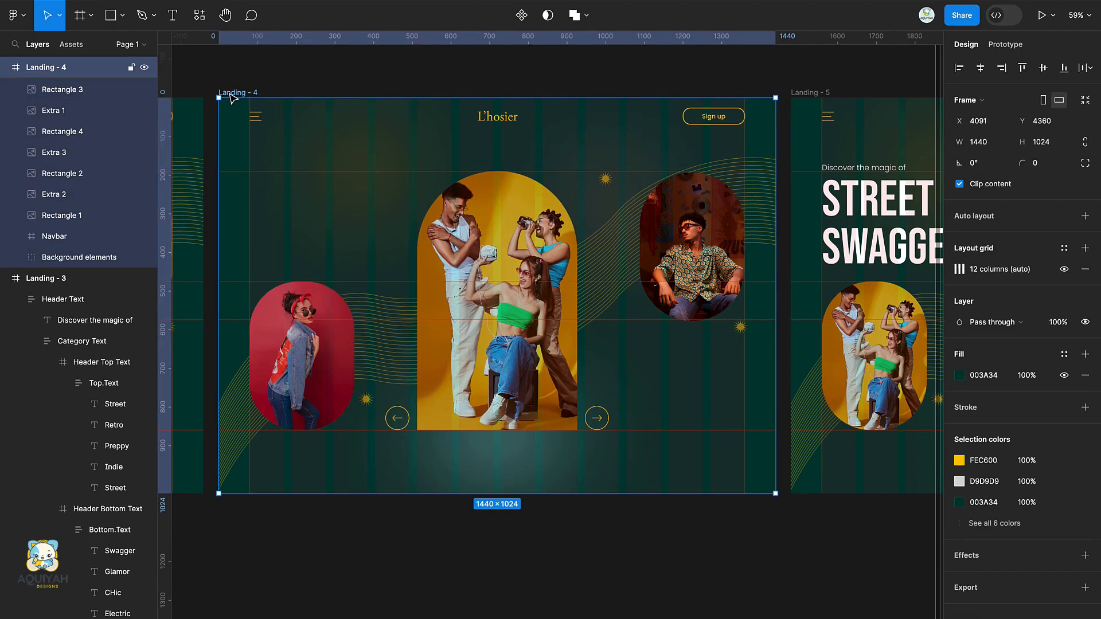
key(ctrl+z)
Move the Top.Text stack in Landing - 4 up to Y -528 so INDIE fills the first heading line.
click(283, 214)
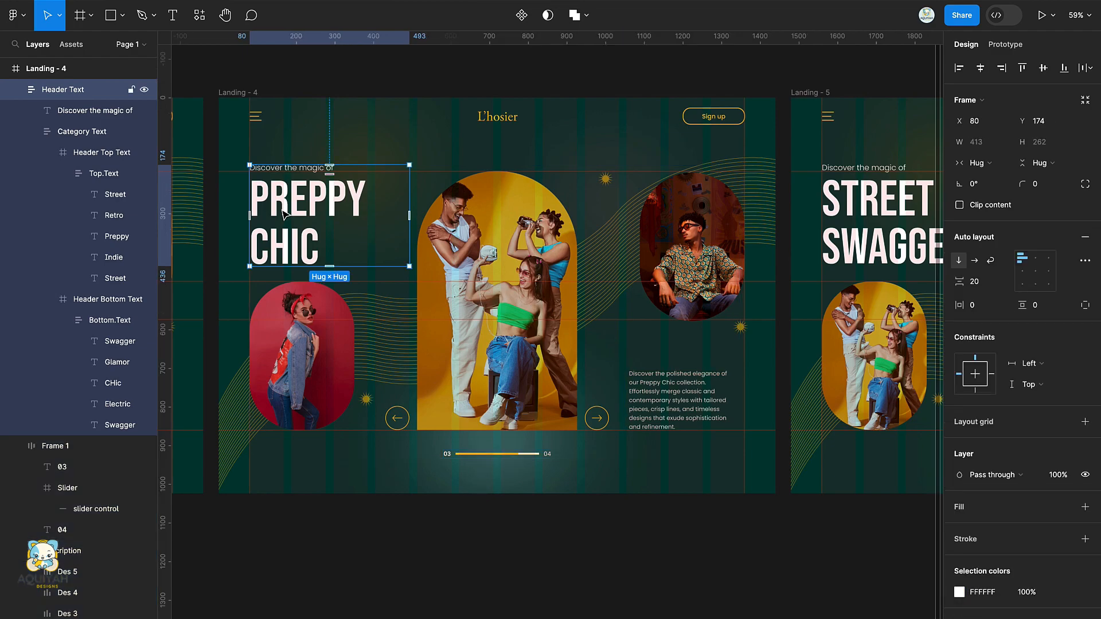
double_click(283, 214)
click(94, 175)
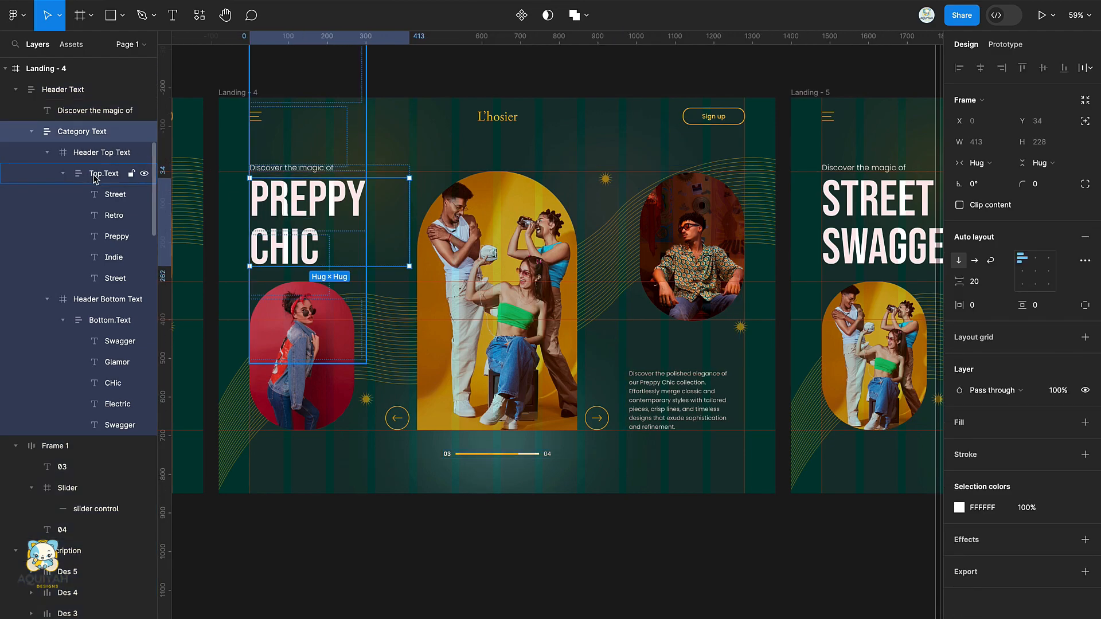
click(95, 179)
key(shift+Up)
key(shift+Up)
key(shift+Up)
key(shift+Up)
key(shift+Up)
key(shift+Up)
key(shift+Up)
key(shift+Up)
key(shift+Up)
key(shift+Up)
key(shift+Up)
key(shift+Up)
key(shift+Up)
key(shift+Up)
key(shift+Up)
key(shift+Up)
key(shift+Up)
key(Down)
key(Down)
key(Down)
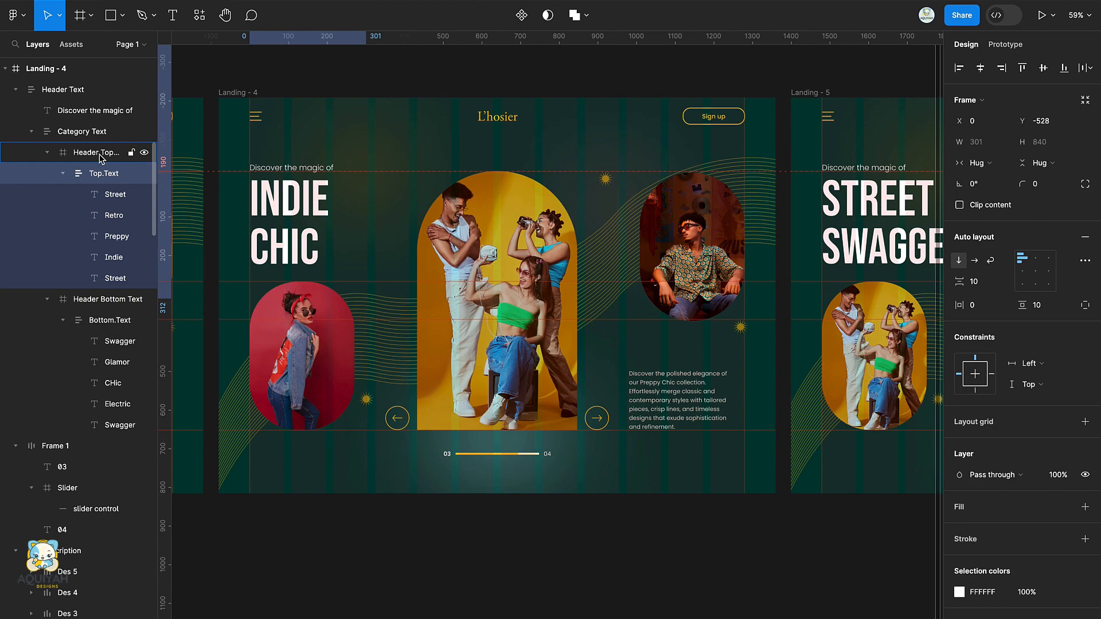
Move the Bottom.Text stack in Landing - 4 up until ELECTRIC fills the second heading line.
click(97, 322)
key(shift+Up)
key(shift+Up)
key(shift+Up)
key(shift+Up)
key(shift+Up)
key(shift+Up)
key(shift+Up)
key(shift+Up)
key(shift+Up)
key(shift+Up)
key(shift+Up)
key(shift+Up)
key(shift+Up)
key(shift+Up)
key(shift+Up)
key(shift+Up)
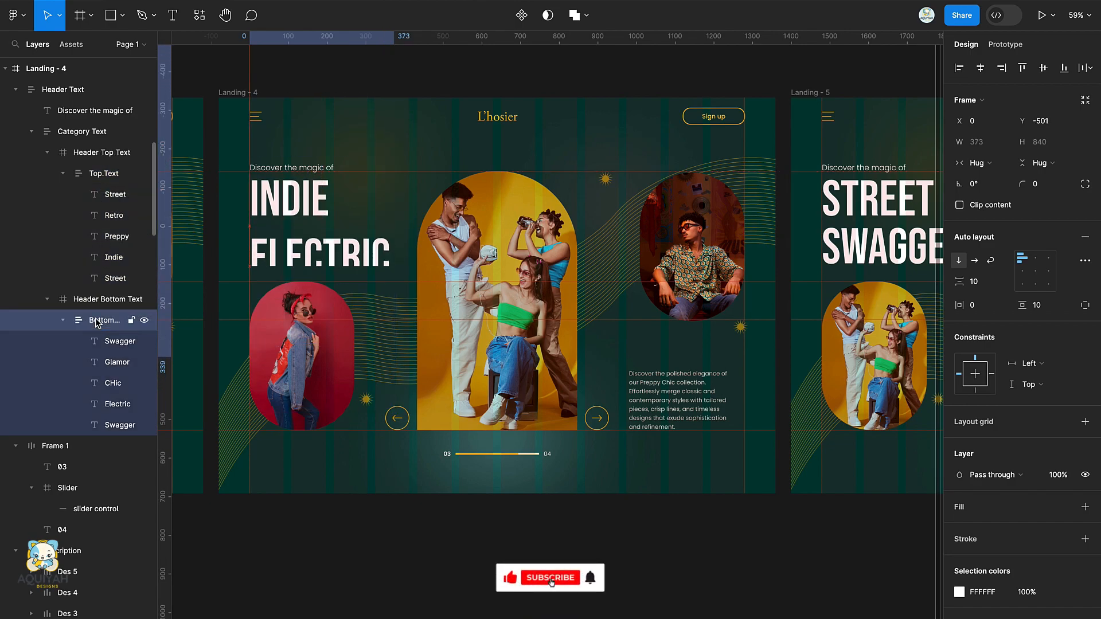
Widen the slider control in Landing - 4's progress bar by 54 to a width of 216.
click(507, 467)
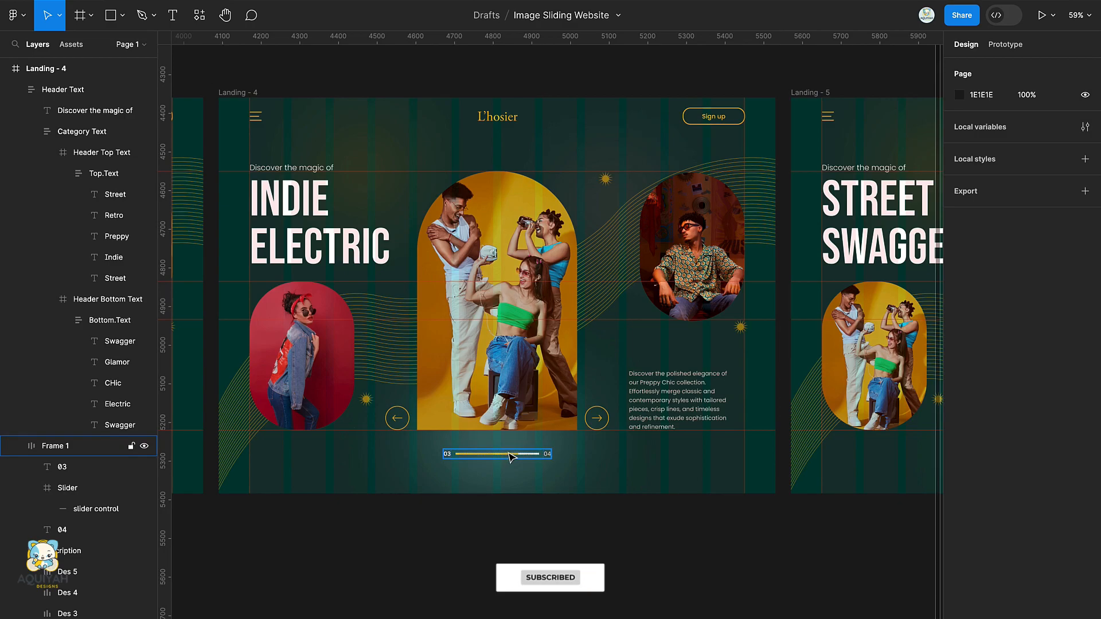
double_click(507, 454)
scroll(508, 457, up, 3)
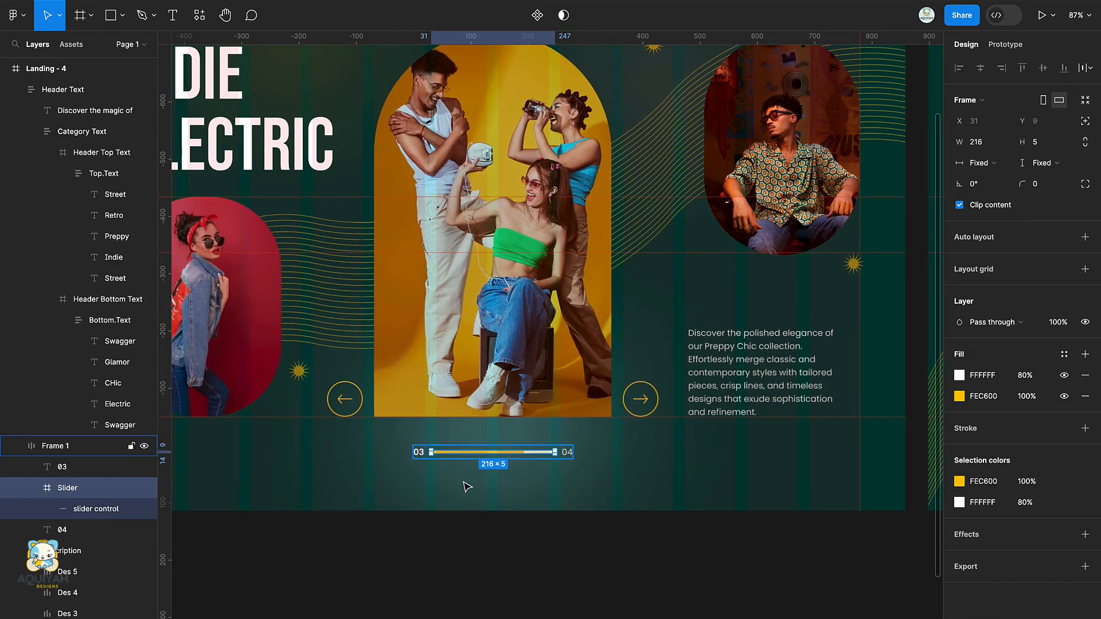
click(115, 509)
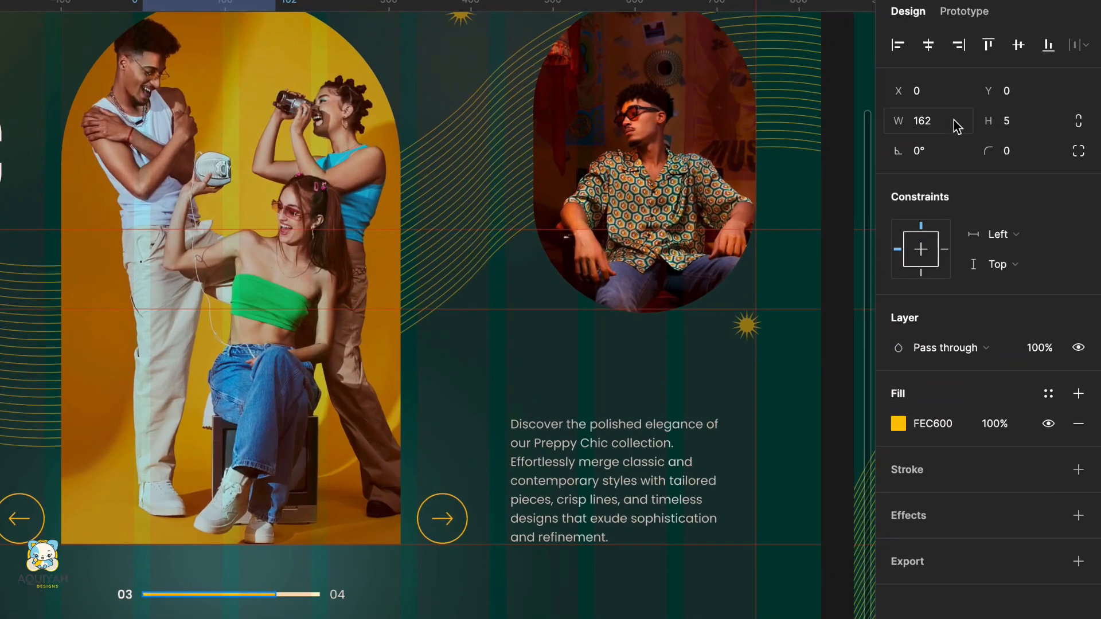
click(992, 121)
text(+54)
key(Return)
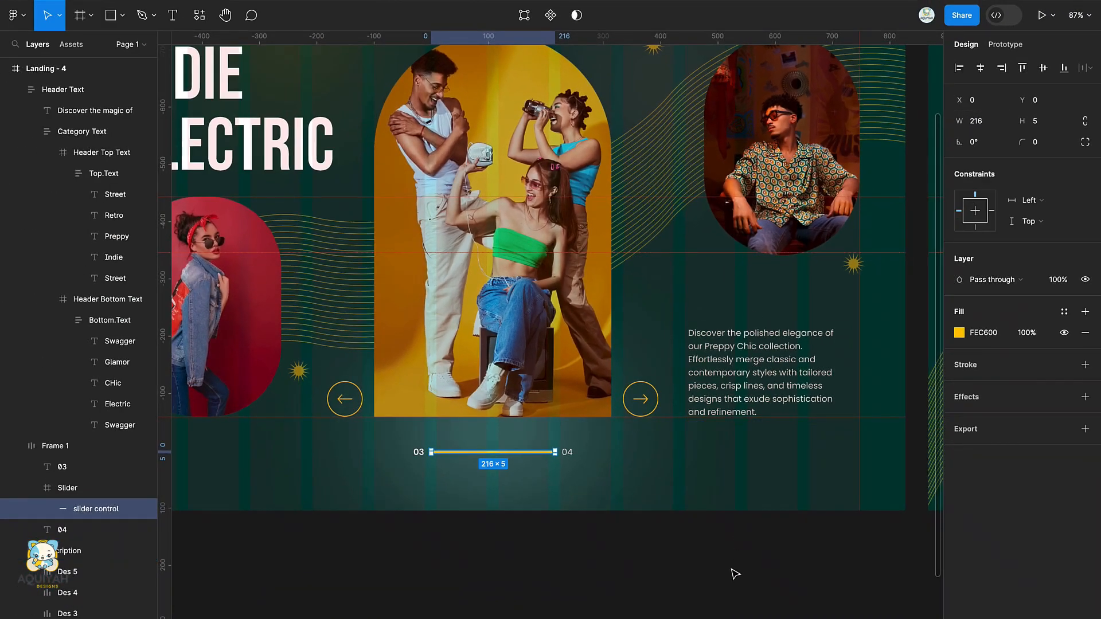
click(735, 574)
Set Des 3 in Landing - 4's Description frame to X -60 and its layer opacity to 0%.
click(719, 350)
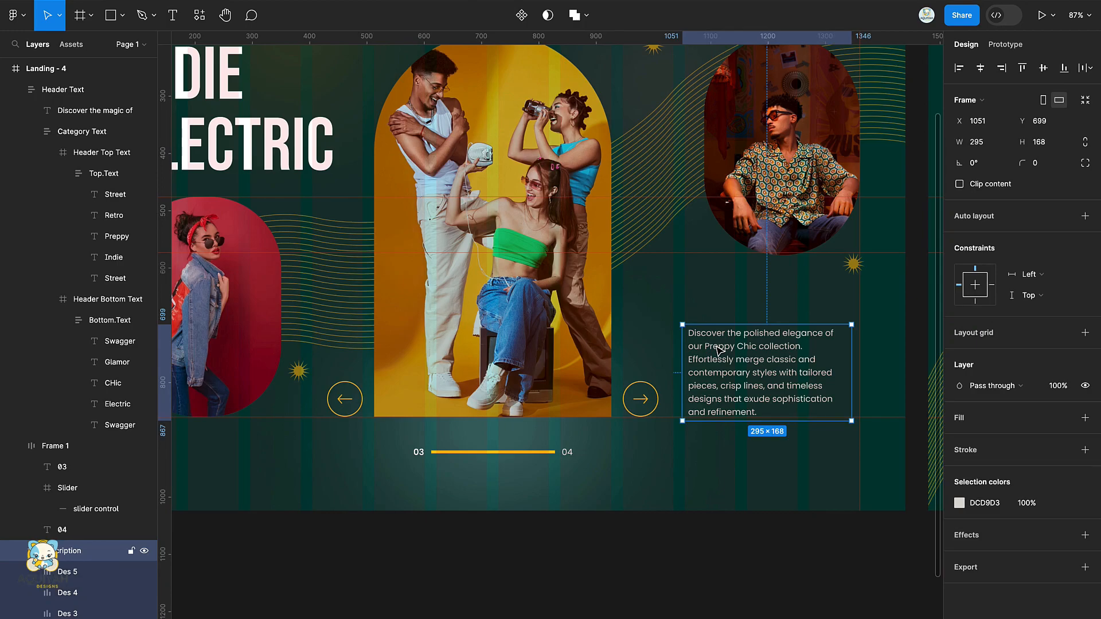
click(715, 347)
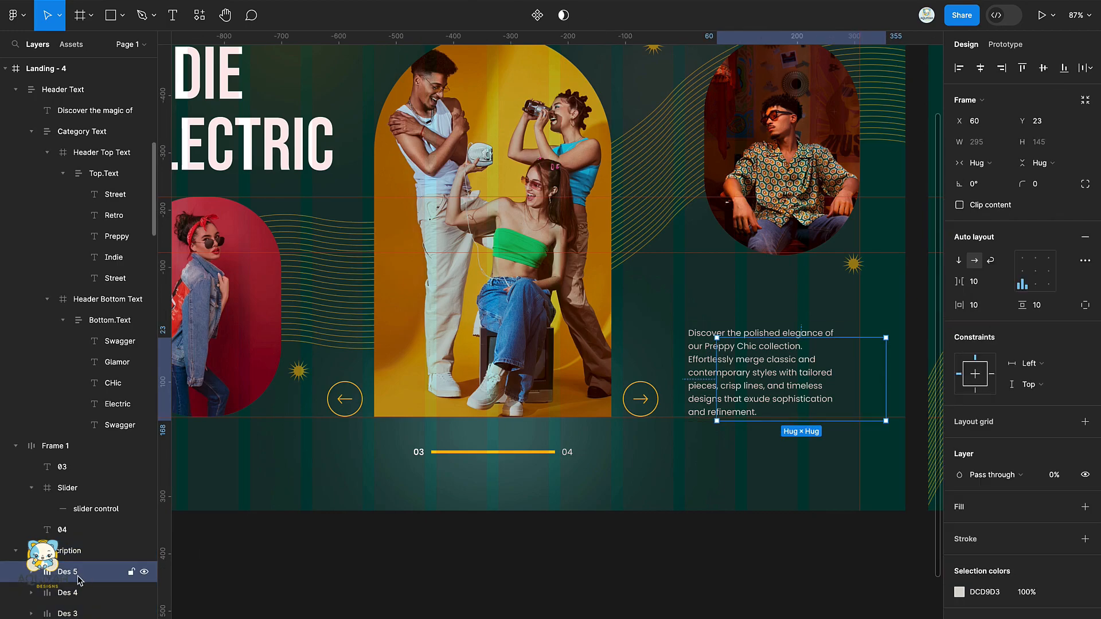
scroll(86, 551, down, 3)
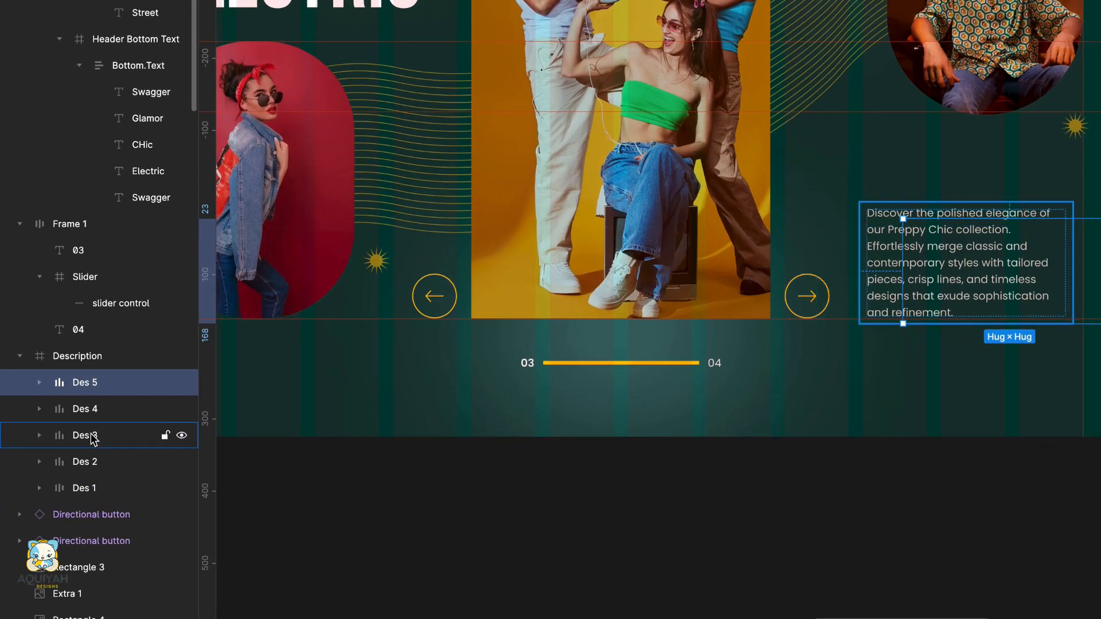
click(94, 437)
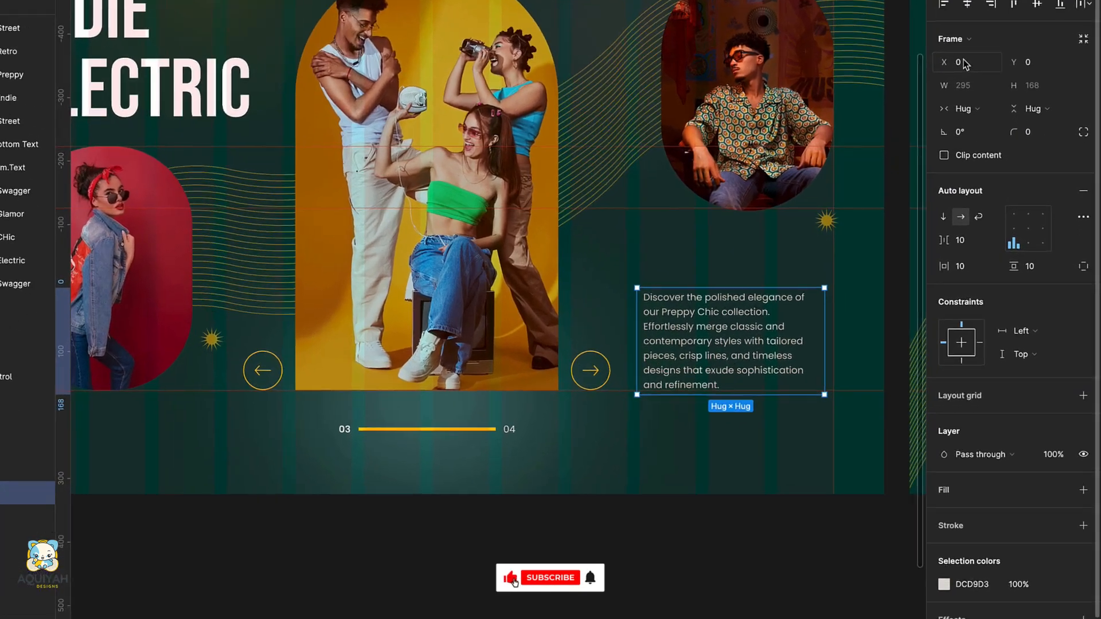
click(979, 121)
text(-60)
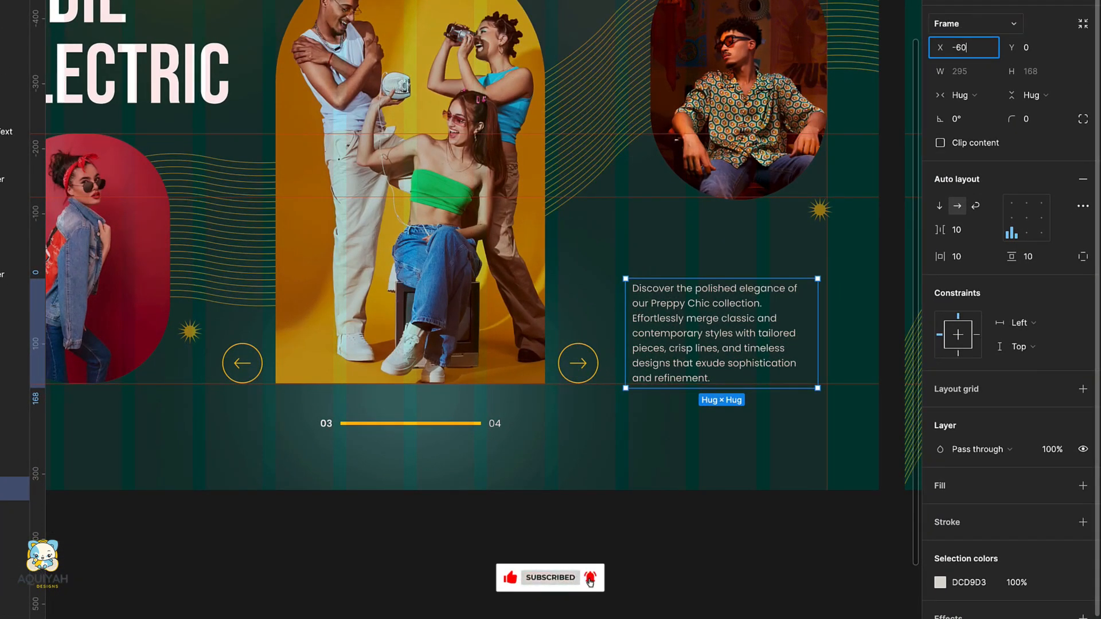
key(Return)
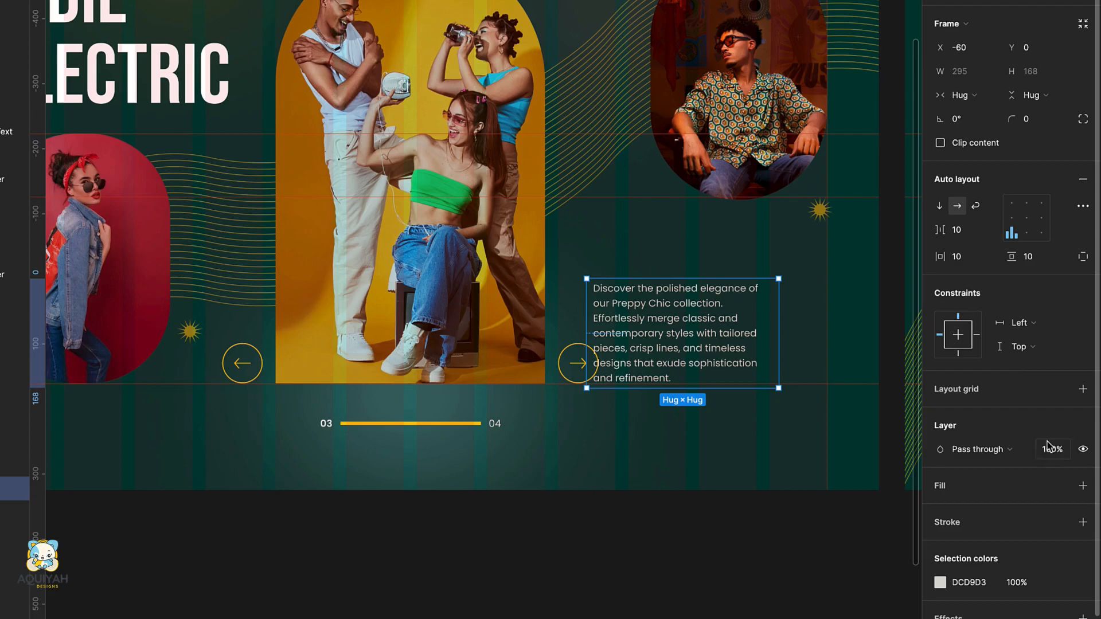
text(0)
key(Return)
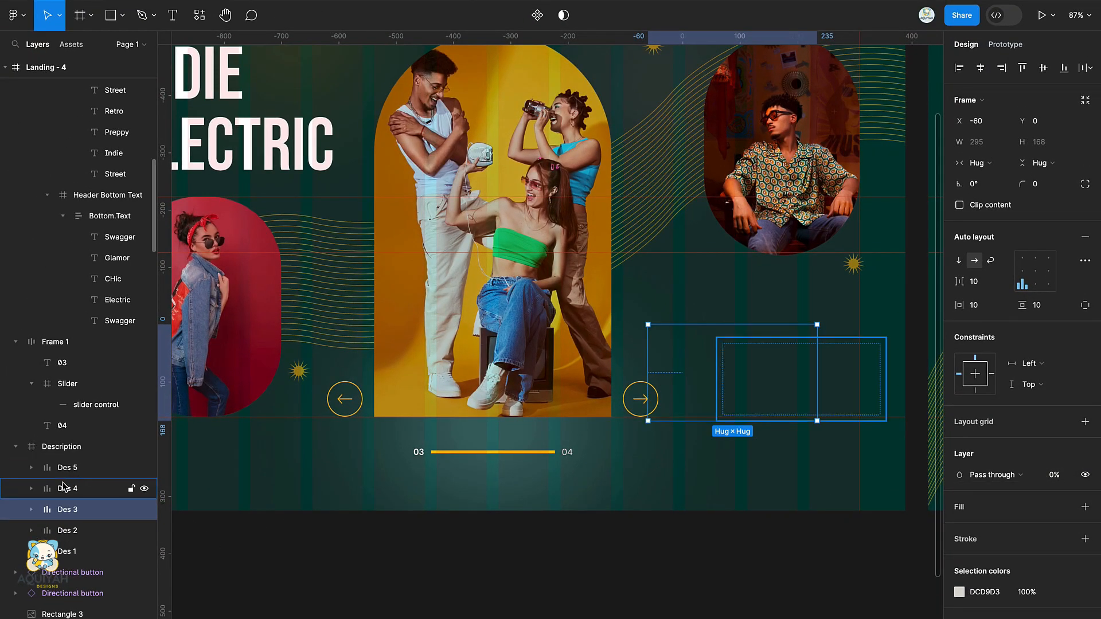
Set Des 4 in Landing - 4's Description frame to X 0 and its layer opacity to 100%.
click(63, 487)
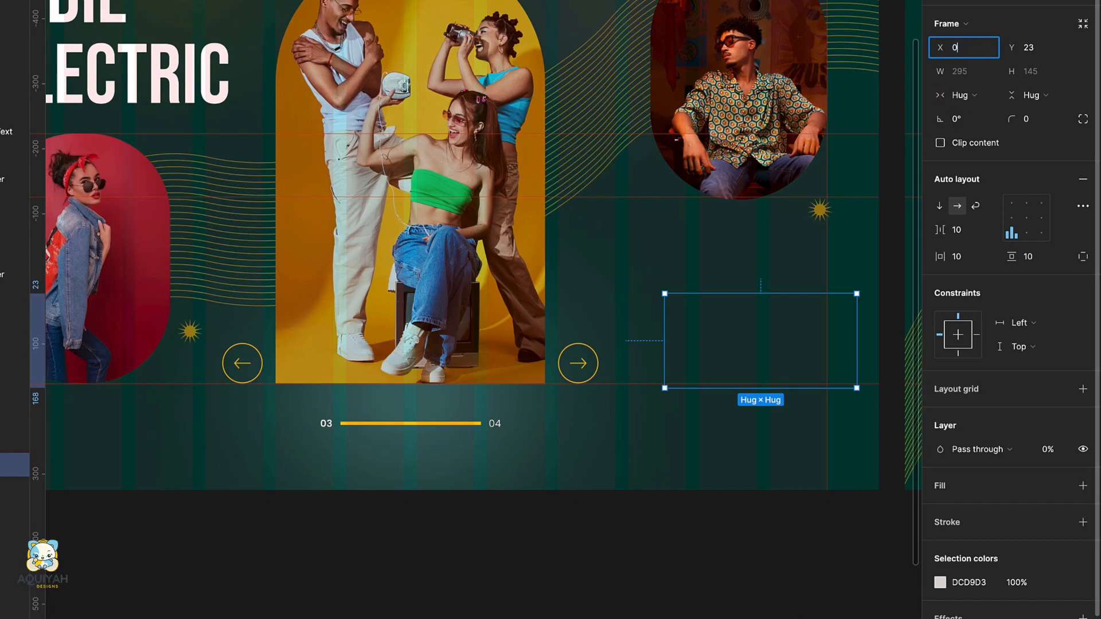
text(0)
key(Return)
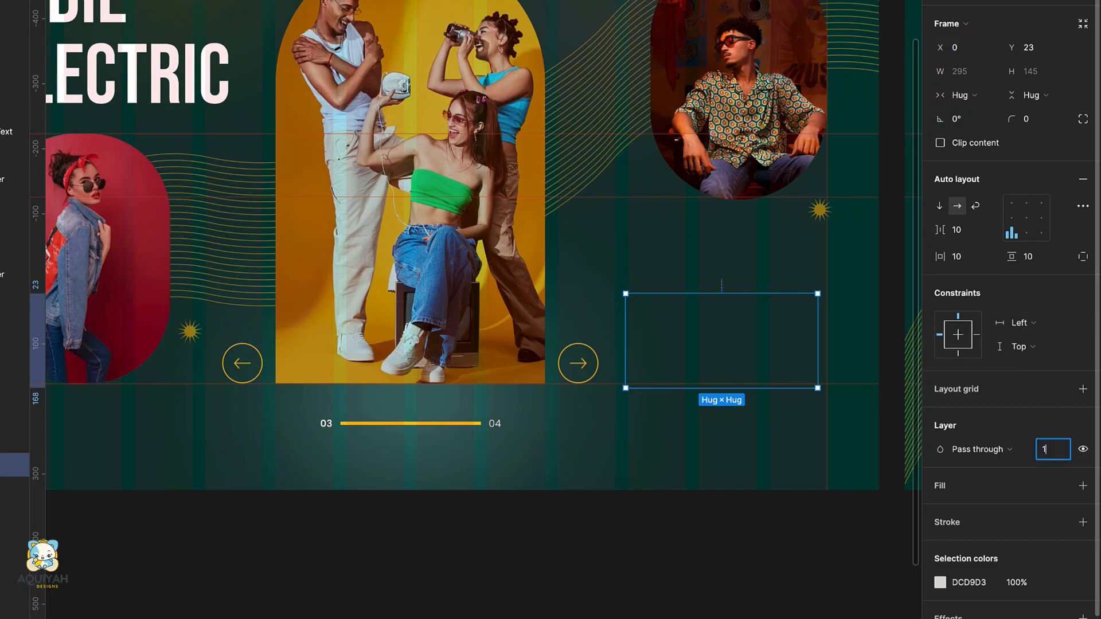
key(Return)
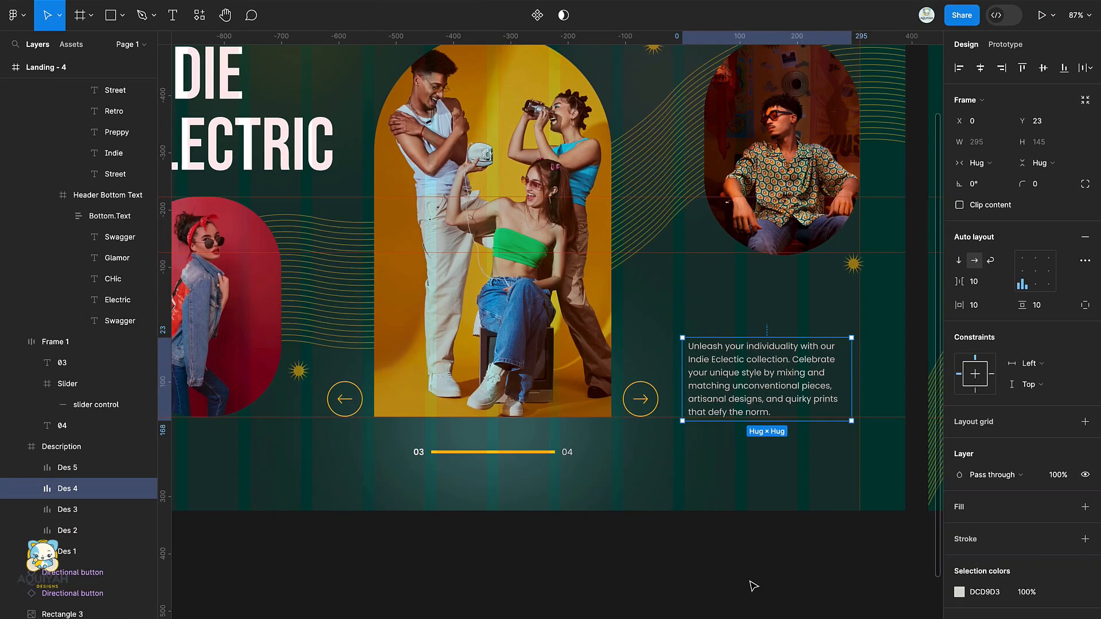
click(704, 572)
Copy the header text, the slider progress Frame 1 and the Description frame of Landing - 4.
scroll(754, 586, down, 5)
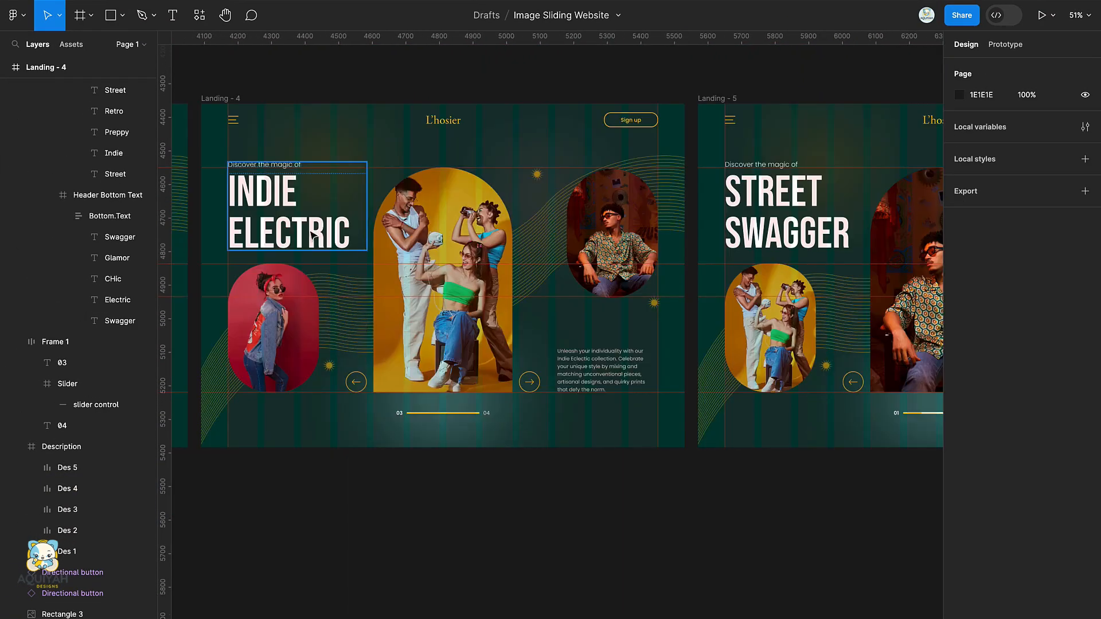
click(302, 223)
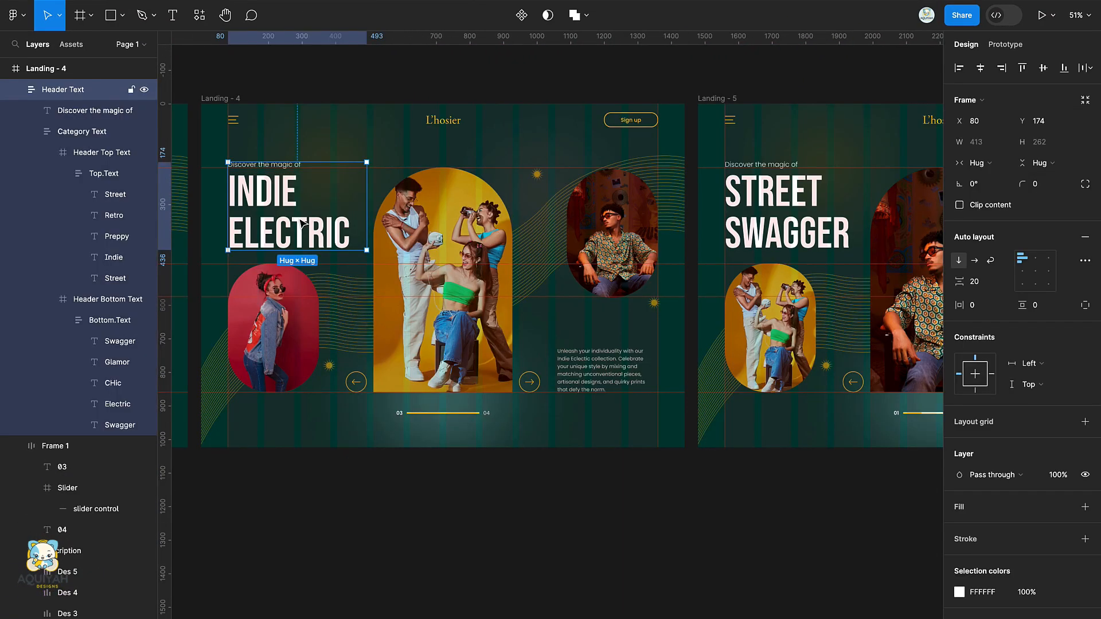
shift+click(413, 410)
shift+click(596, 375)
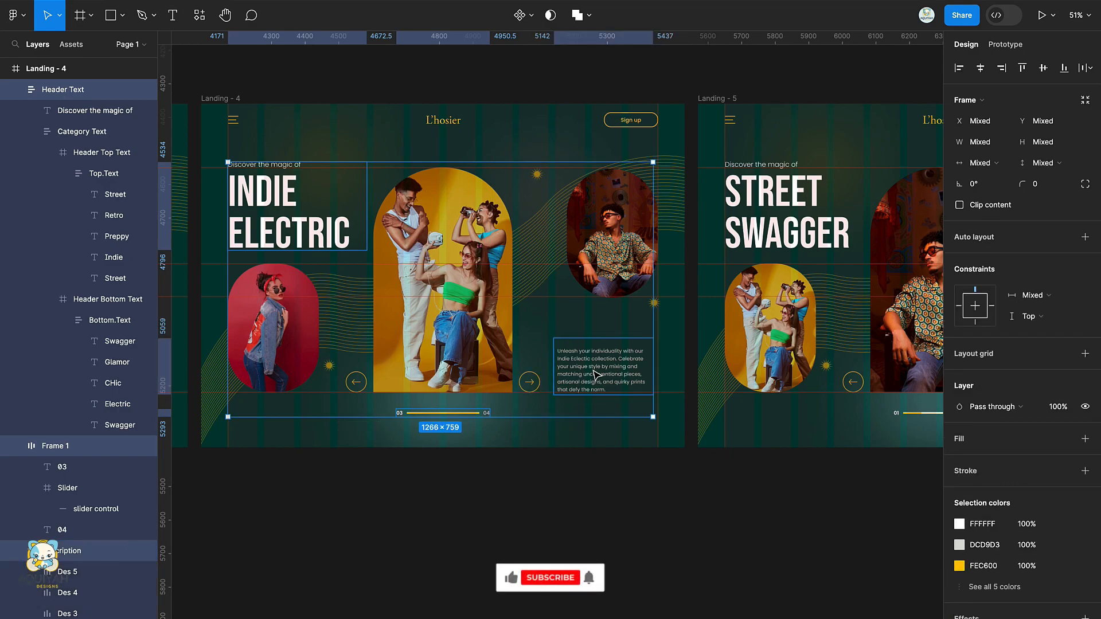
Replace Landing - 5's header text, slider progress and description with the ones copied from Landing - 4.
key(n)
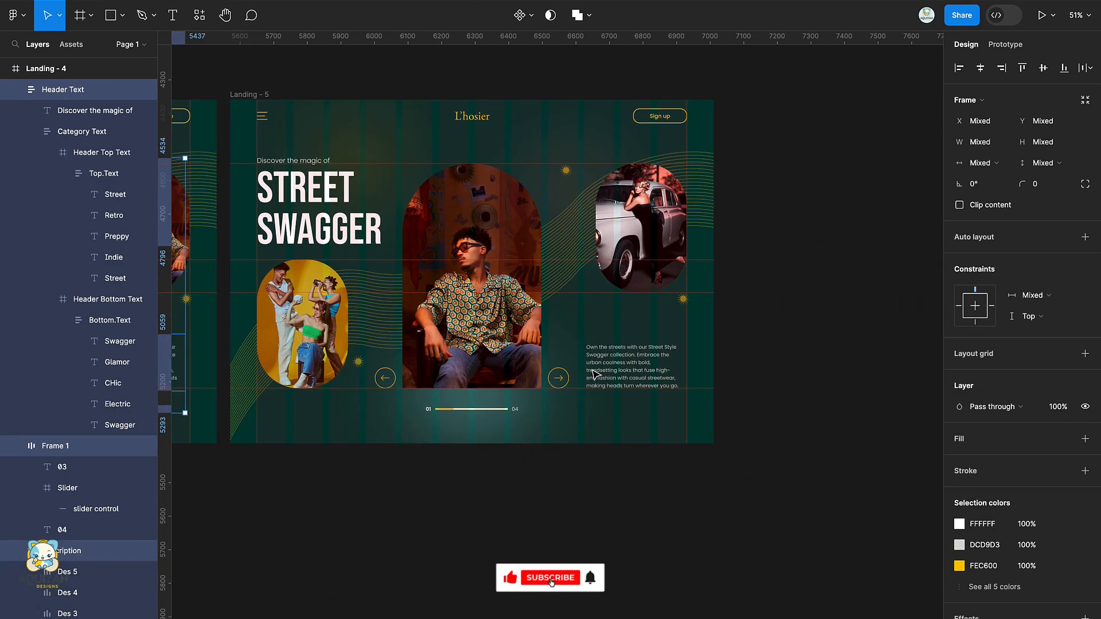
click(344, 206)
shift+click(462, 409)
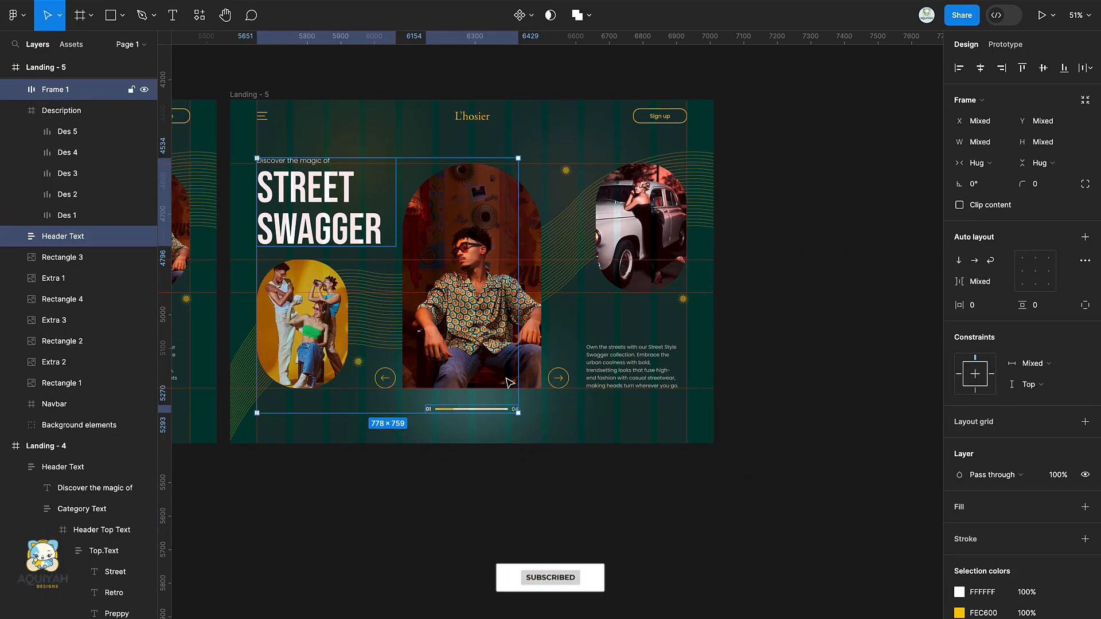
shift+click(645, 356)
key(Delete)
click(259, 94)
key(ctrl+z)
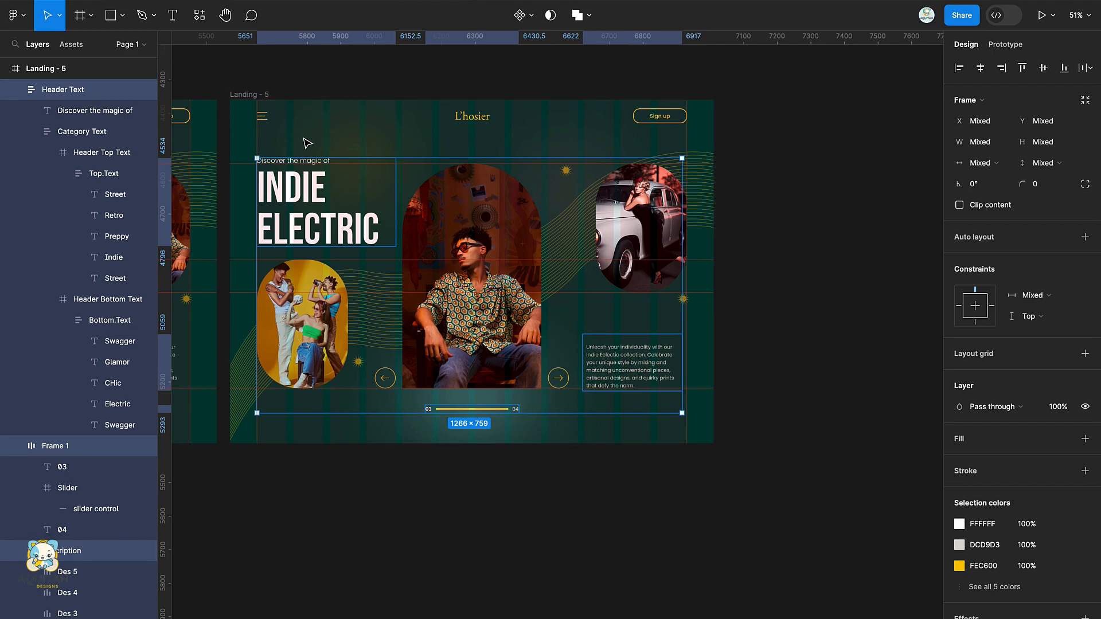
Shift the Top.Text and Bottom.Text stacks in Landing - 5 up until the heading reads STREET SWAGGER.
scroll(304, 140, left, 2)
click(353, 170)
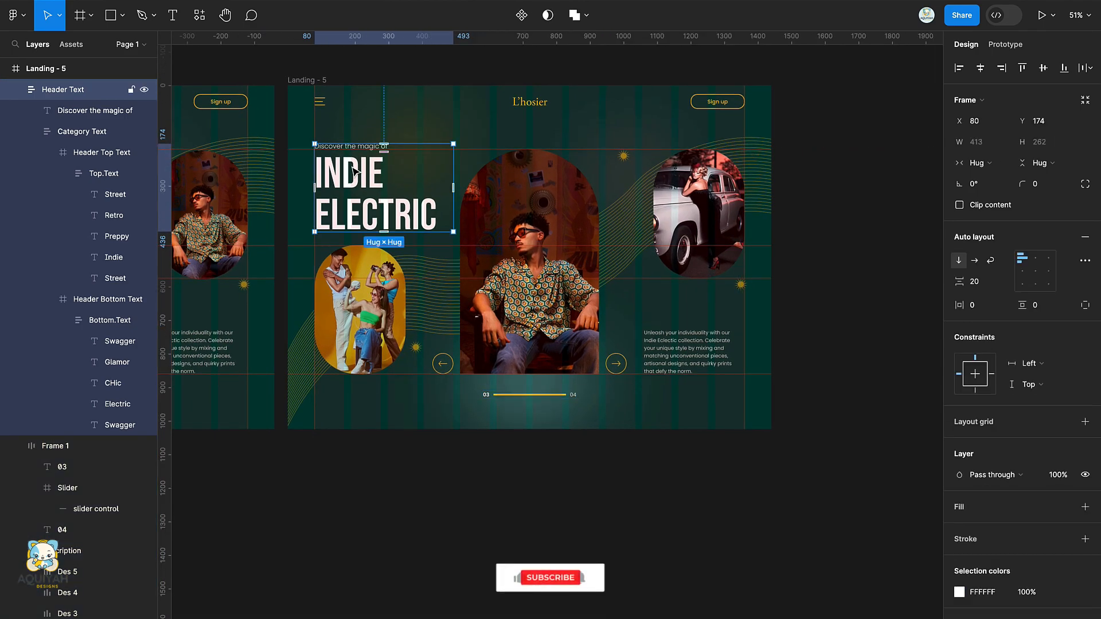
click(94, 174)
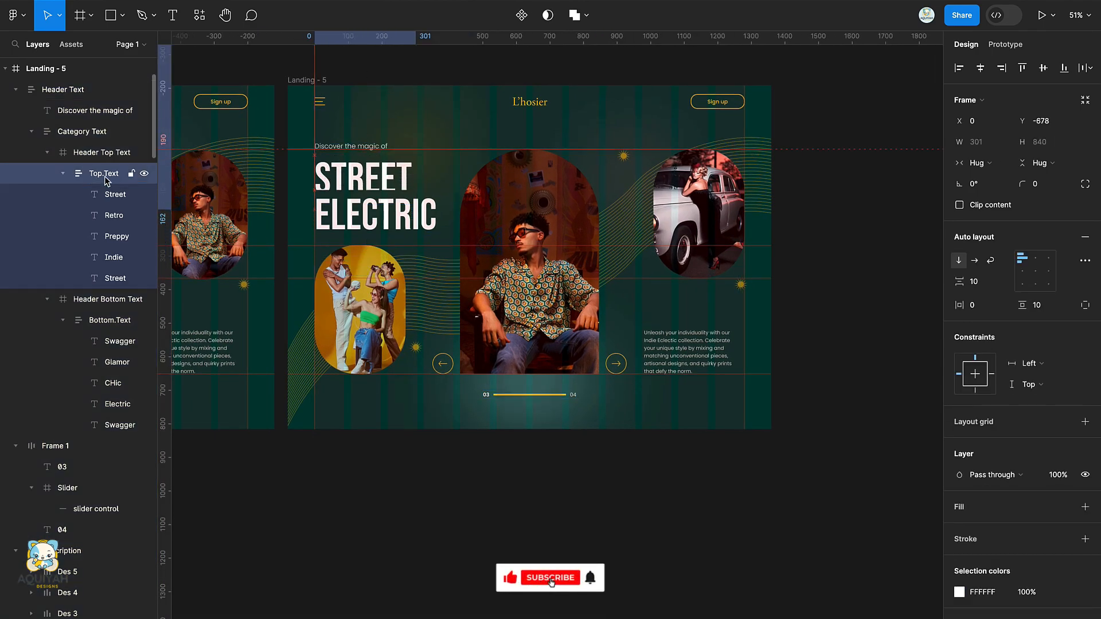
click(107, 316)
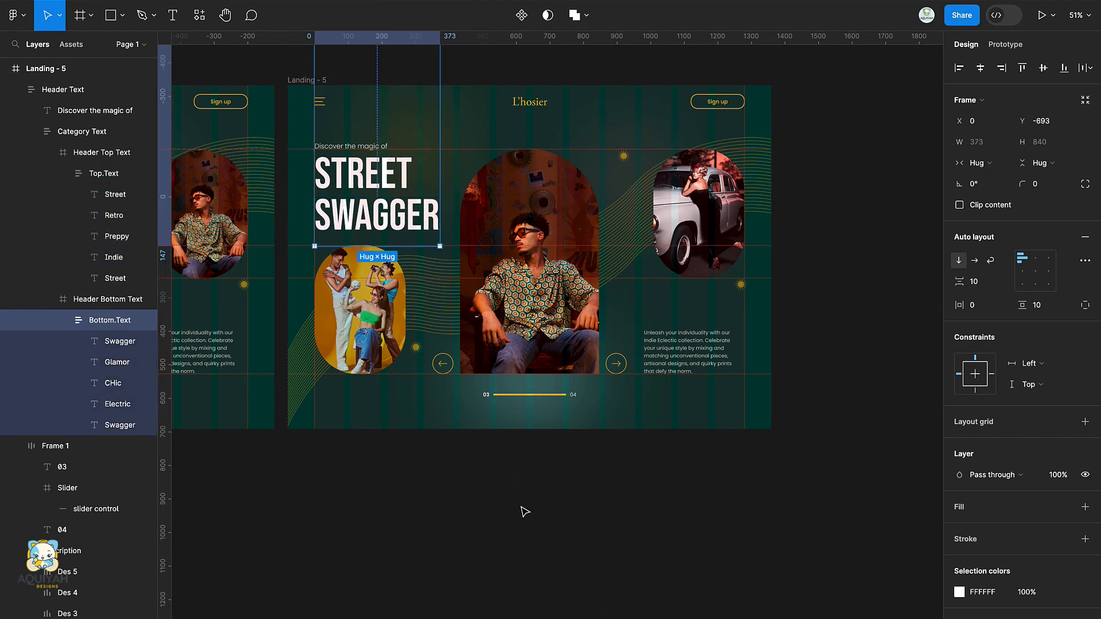
click(522, 533)
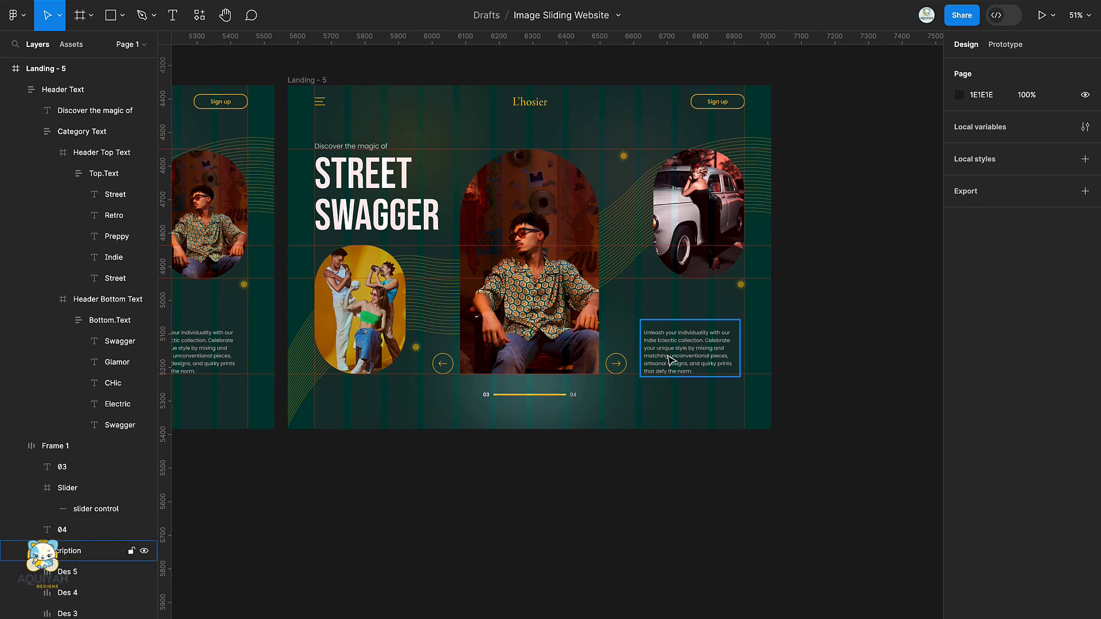
Set Des 4 in Landing - 5's Description frame to X -60 and make its layer fully transparent.
click(120, 592)
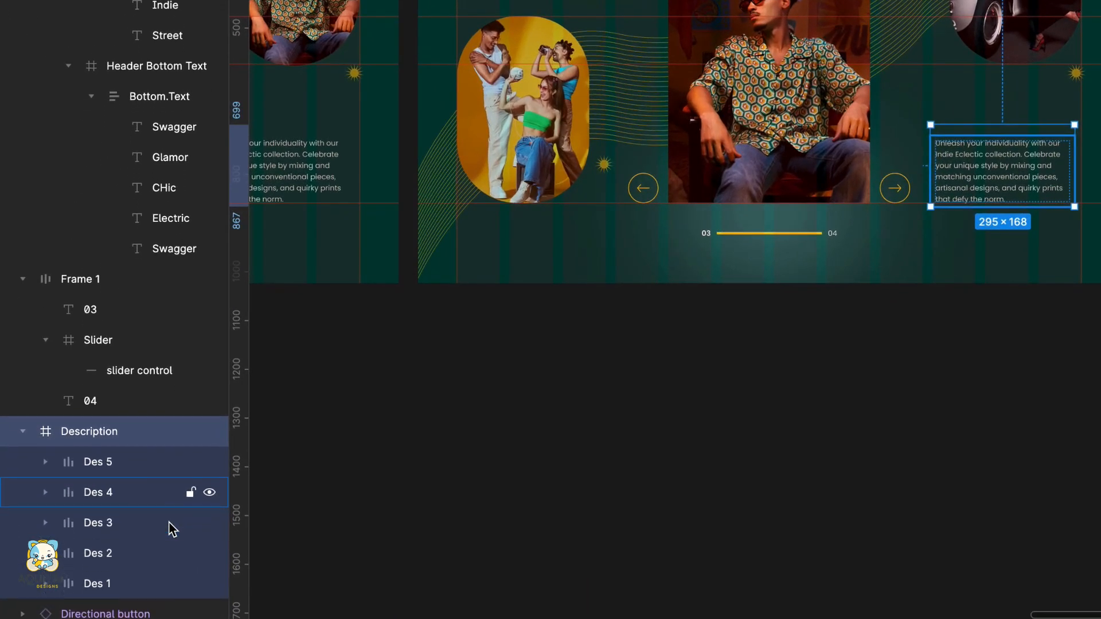
scroll(113, 488, down, 1)
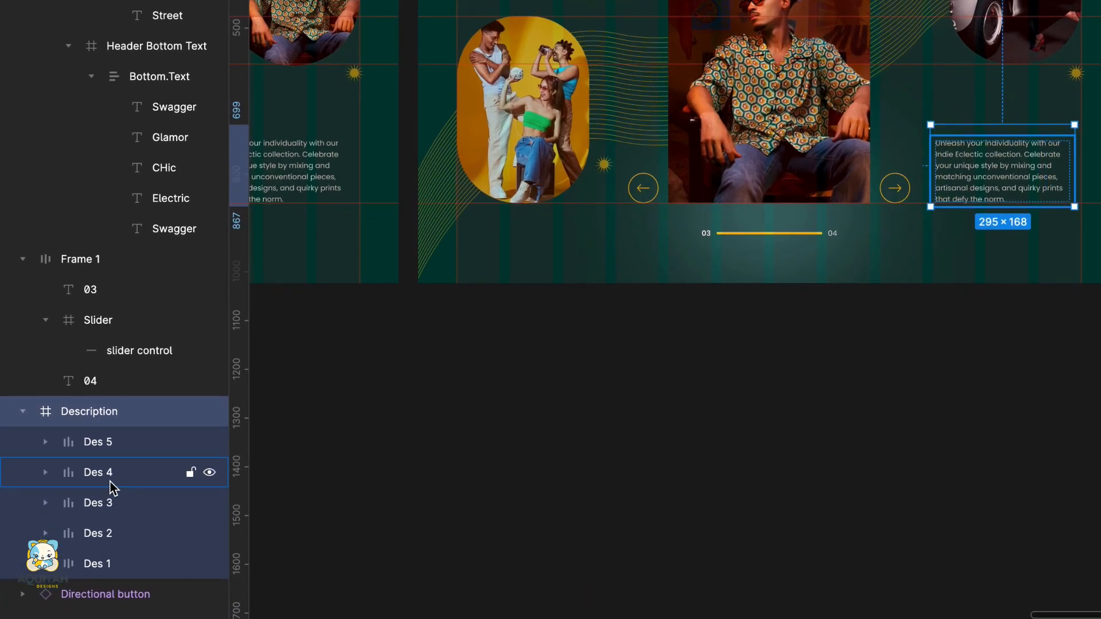
click(105, 474)
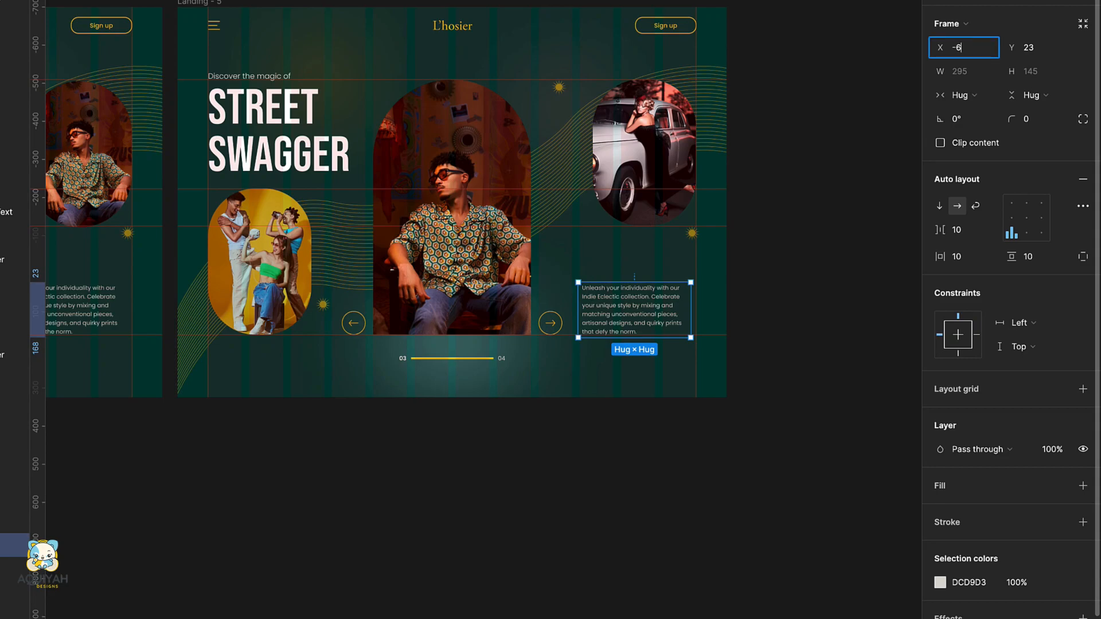
text(-60)
key(Return)
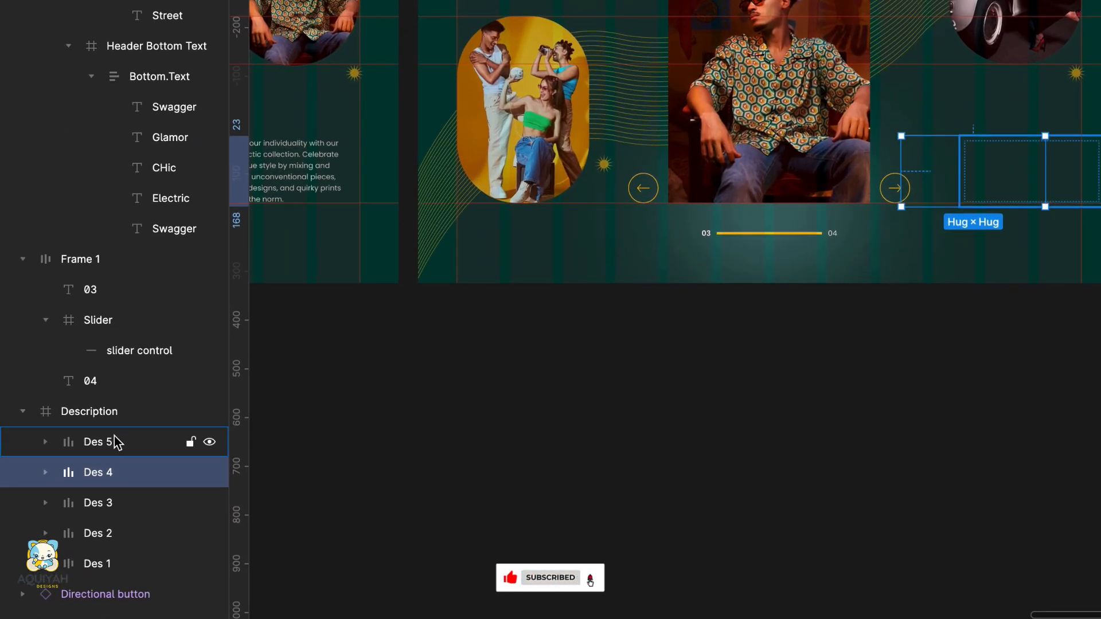
Set Des 5 in Landing - 5's Description frame to X 0 and its layer opacity to 100%.
click(109, 442)
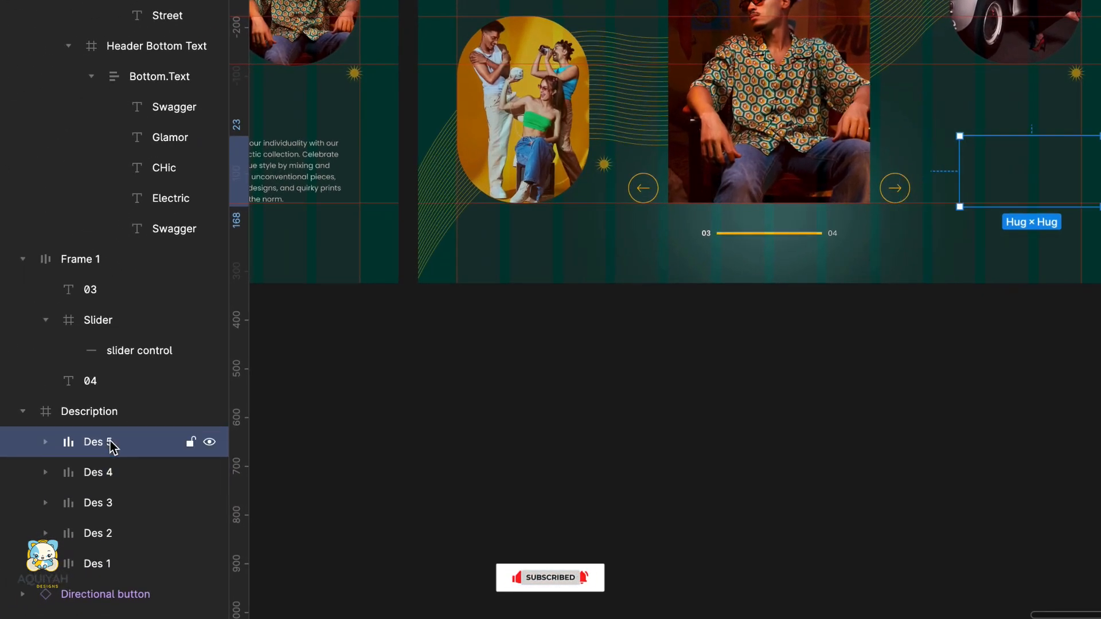
click(969, 48)
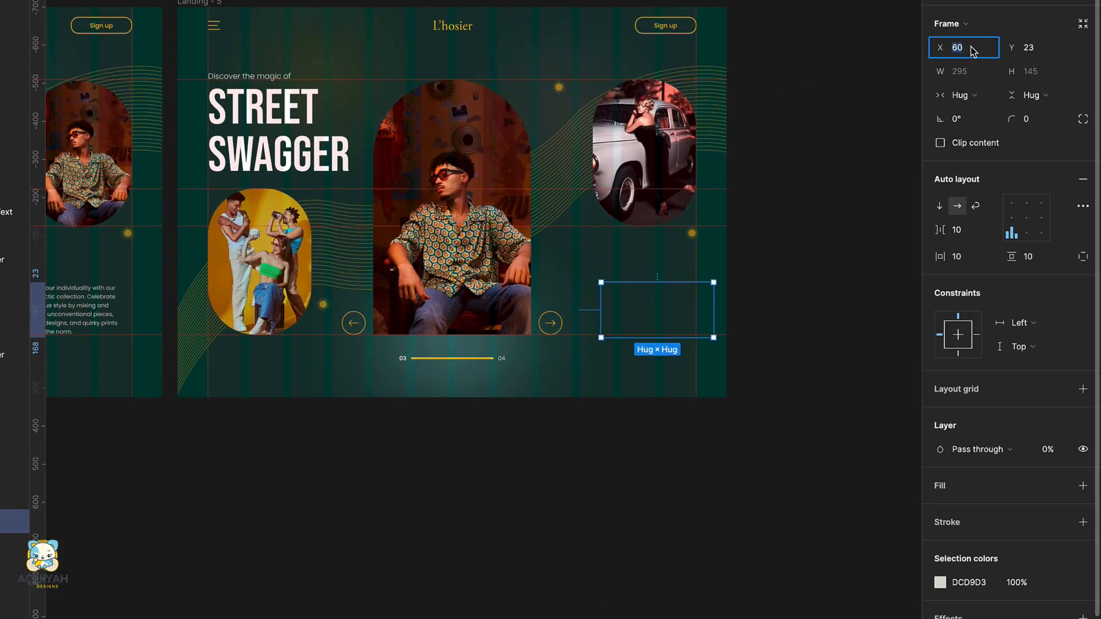
text(0)
key(Return)
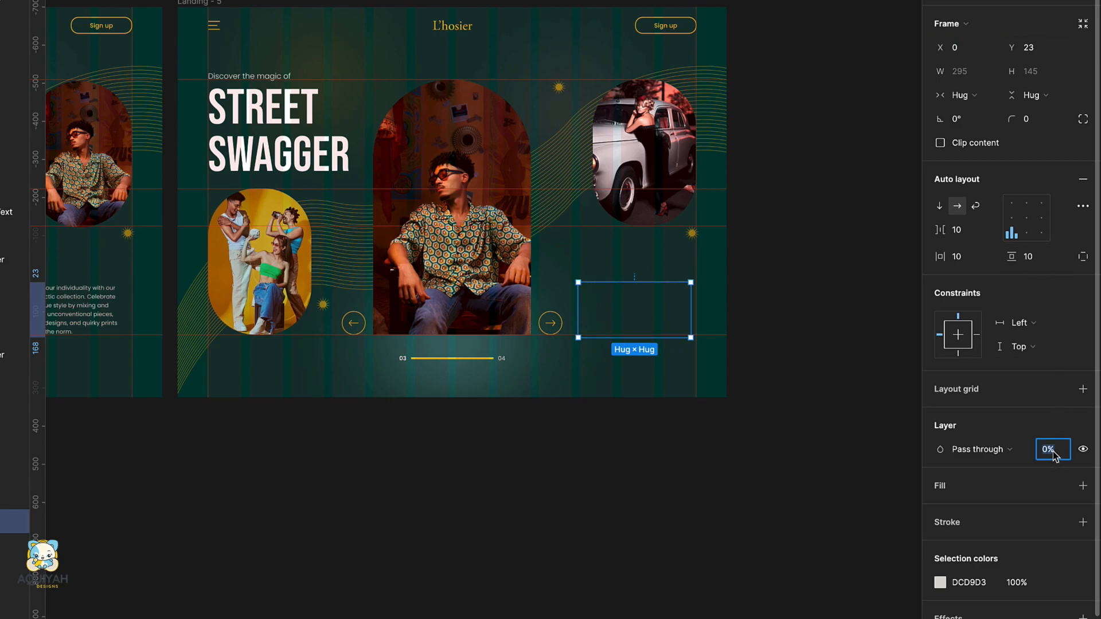
key(Return)
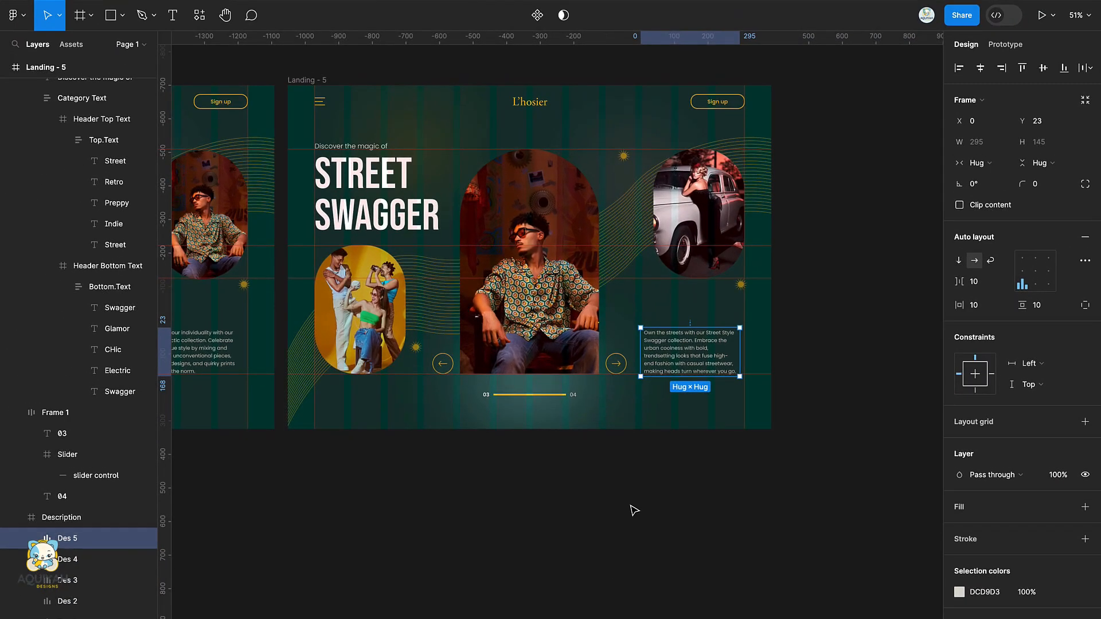
click(636, 512)
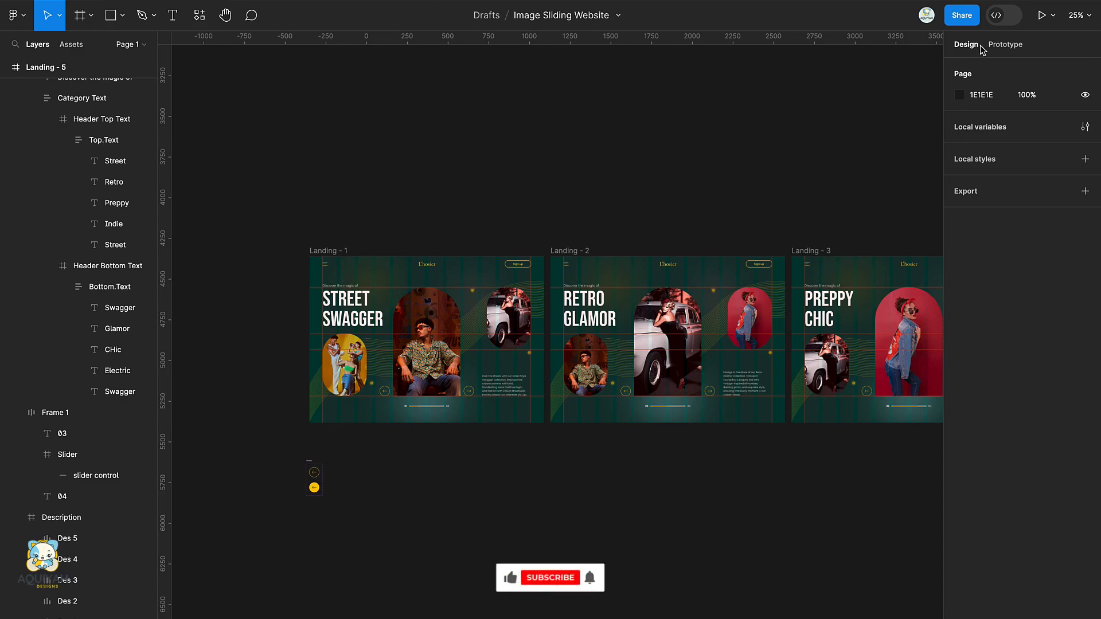
Add an on-click prototype link from Landing - 1's forward arrow that navigates to Landing - 2 with Smart animate.
click(1005, 44)
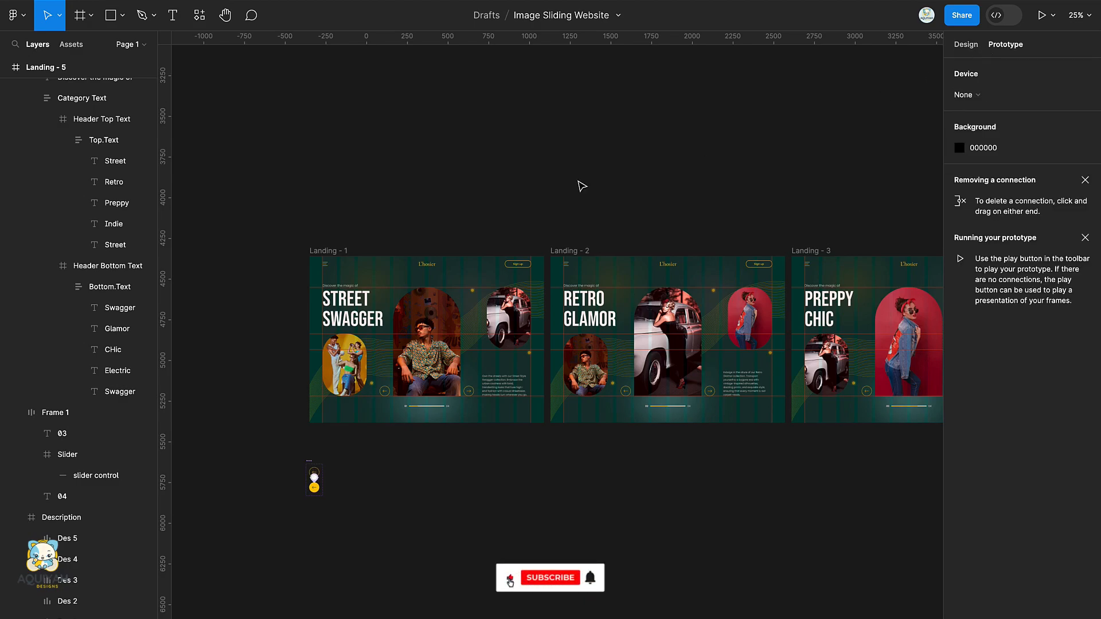
click(336, 252)
scroll(427, 349, up, 3)
scroll(431, 352, down, 1)
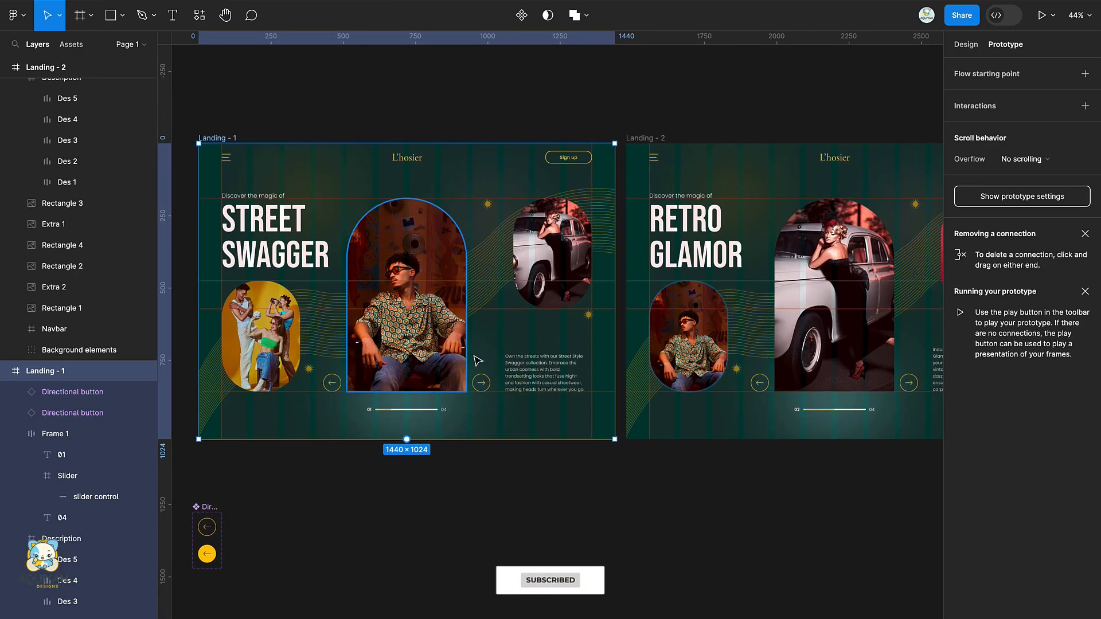
key(Escape)
click(481, 386)
scroll(459, 372, right, 1)
drag(425, 358, 567, 373)
drag(576, 335, 577, 330)
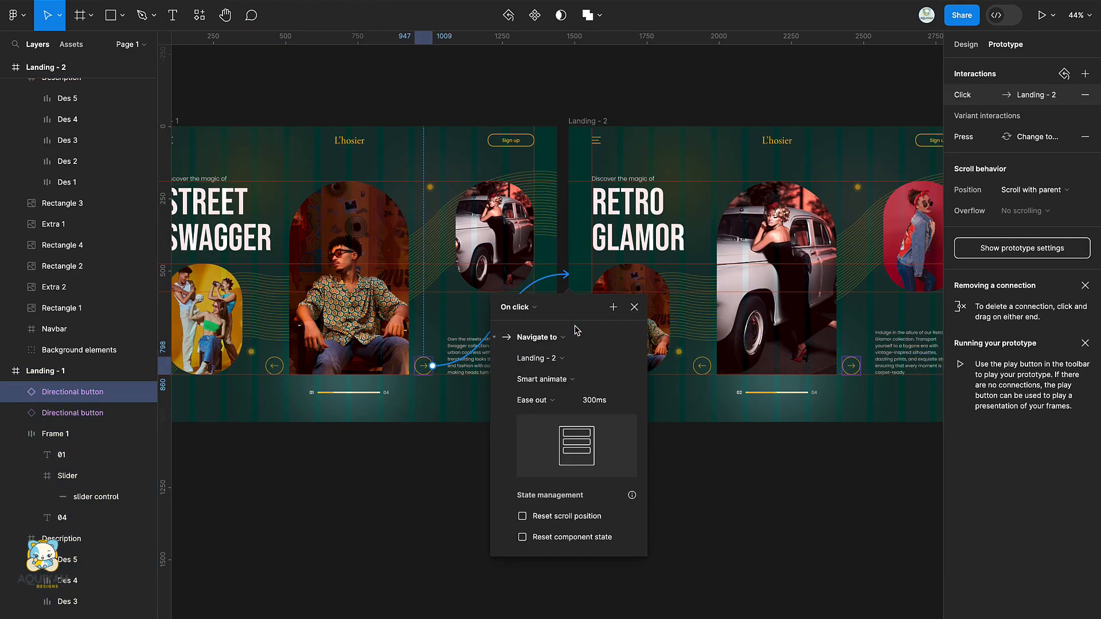
Give the Landing - 2 transition a Custom easing of 0.68, 0, 0.37, 1 and a duration of 400 ms.
click(539, 405)
click(562, 477)
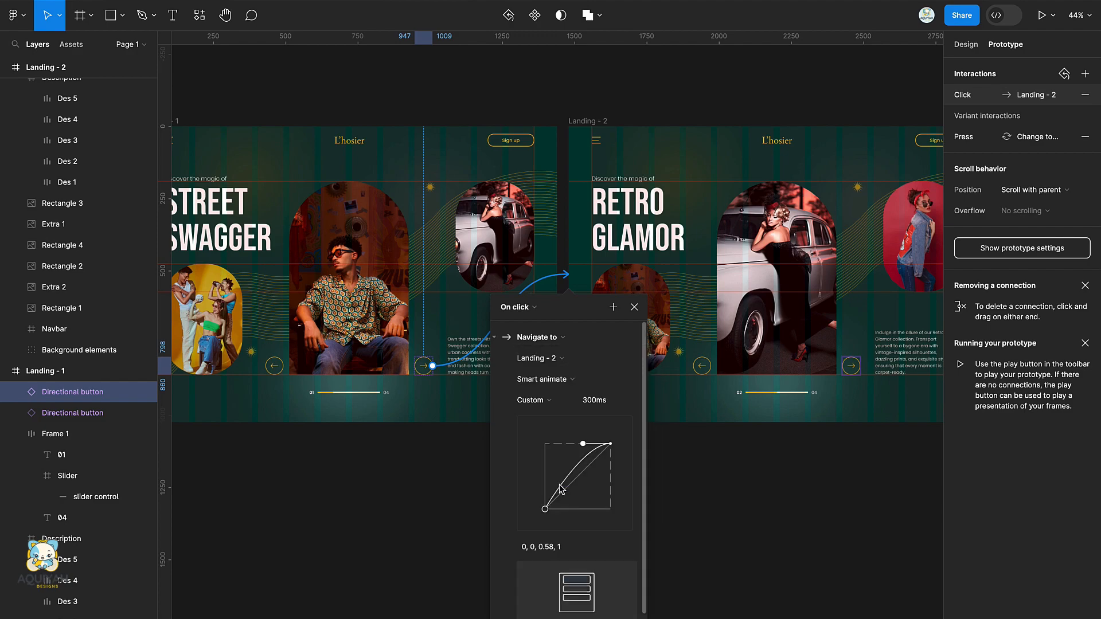
click(588, 401)
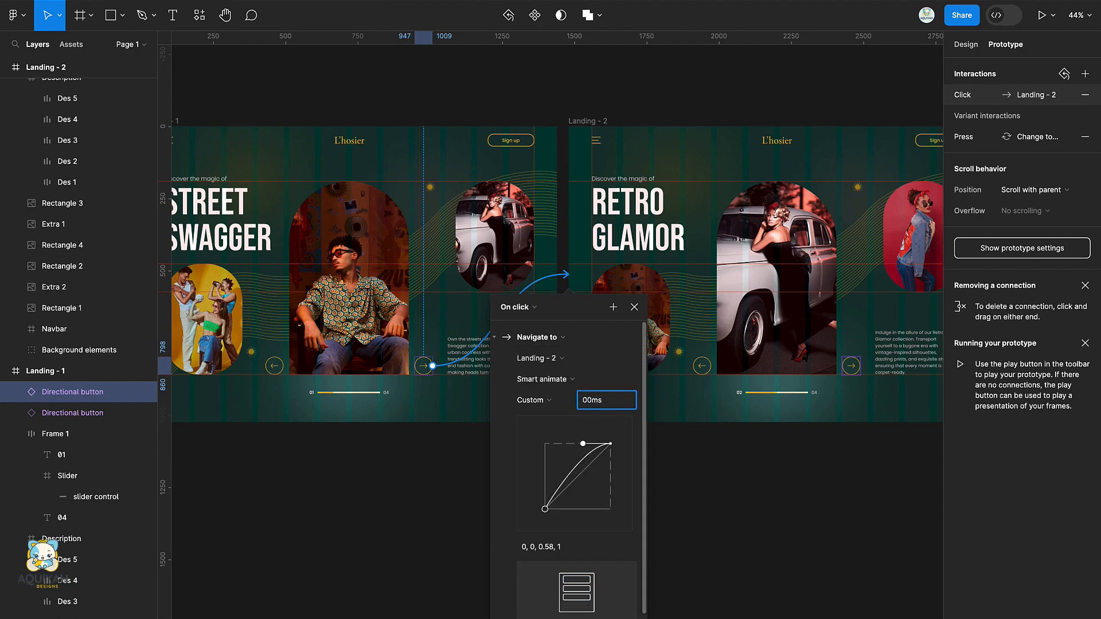
key(Return)
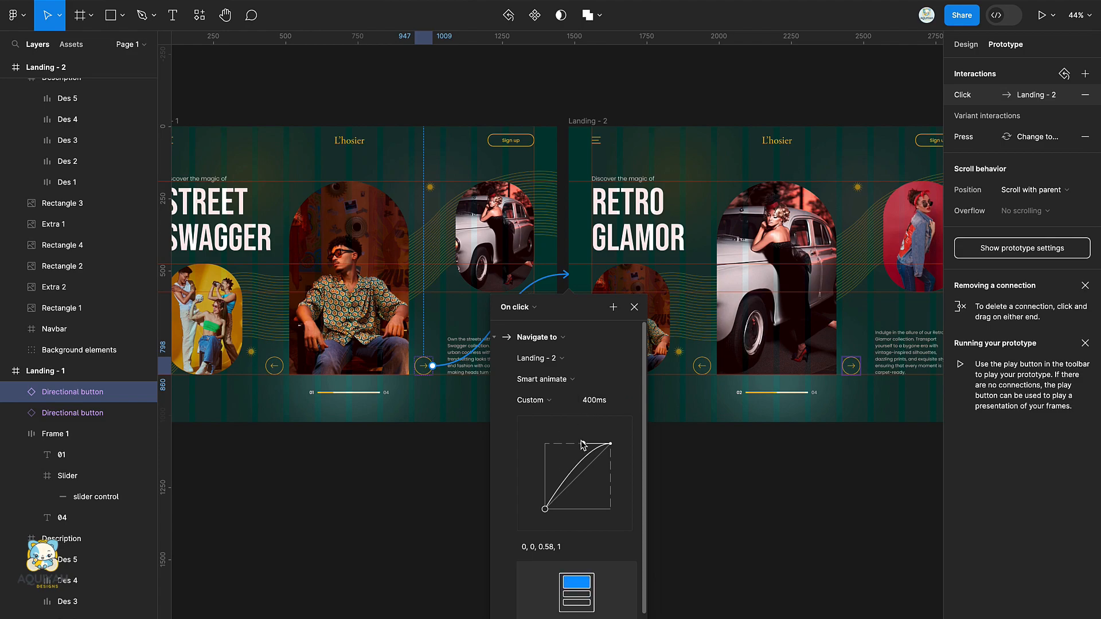
drag(582, 444, 570, 445)
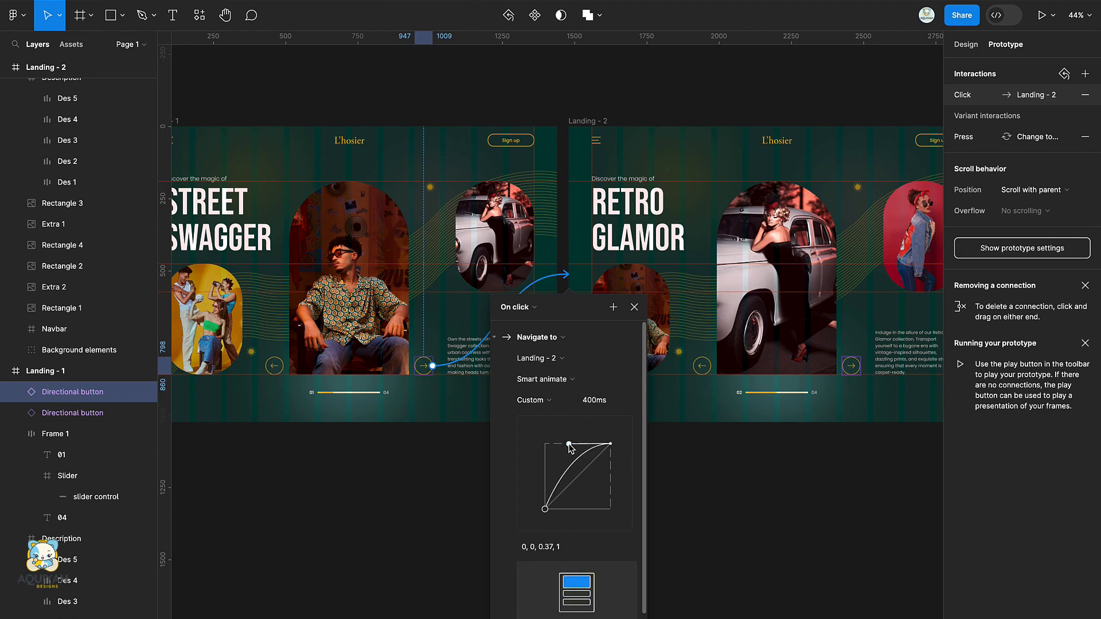
drag(545, 509, 589, 508)
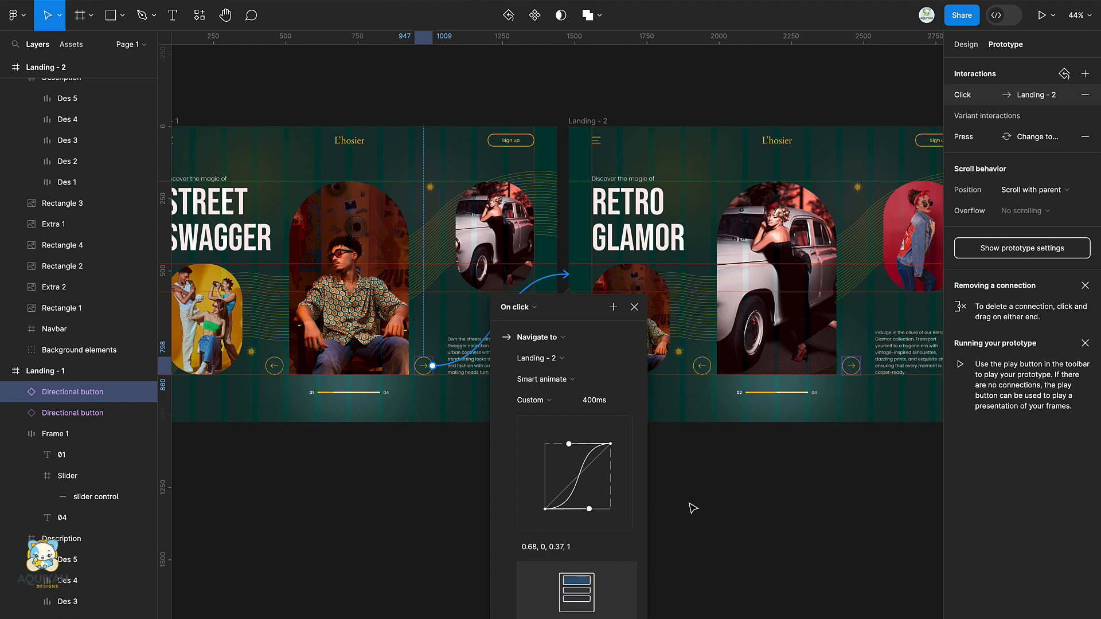
click(737, 510)
Link Landing - 2's back arrow to Landing - 1 with an on-click navigation.
click(703, 367)
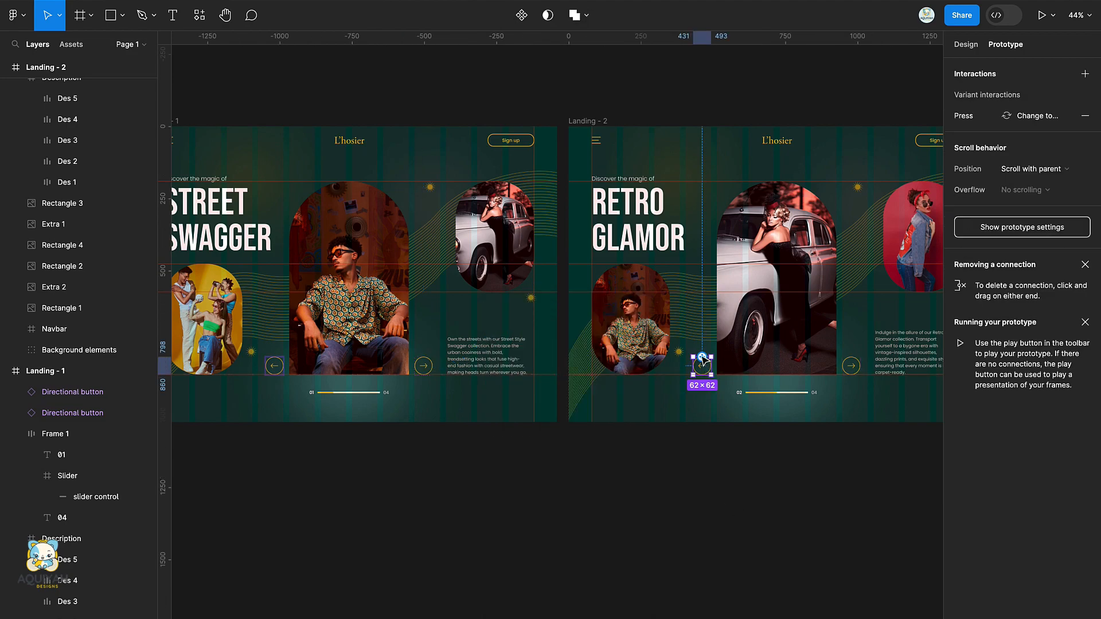
drag(703, 360, 547, 368)
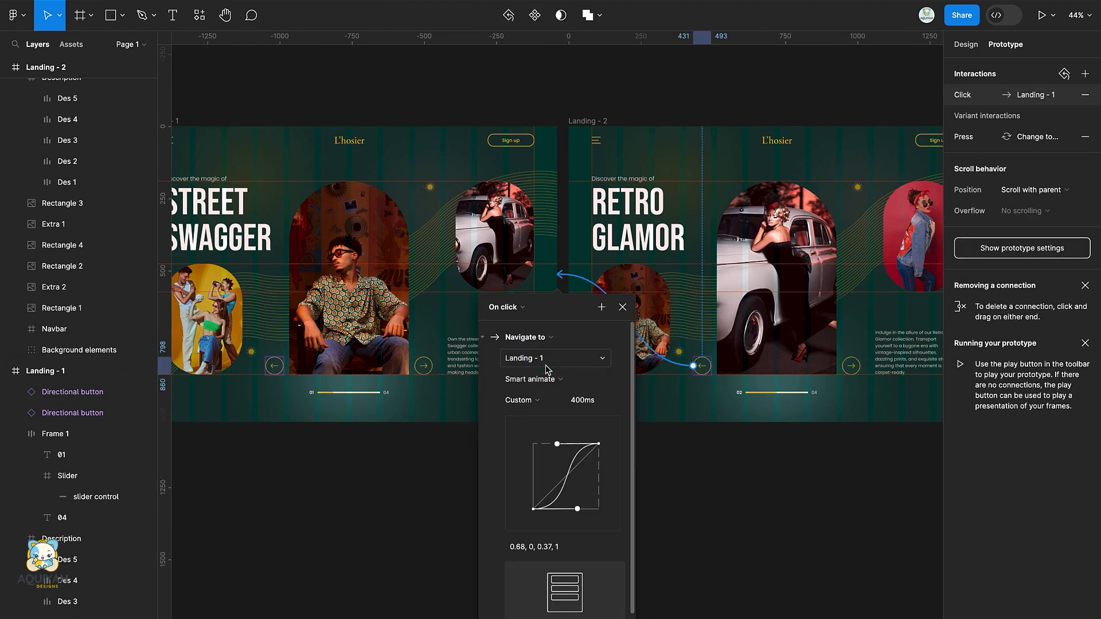
click(756, 513)
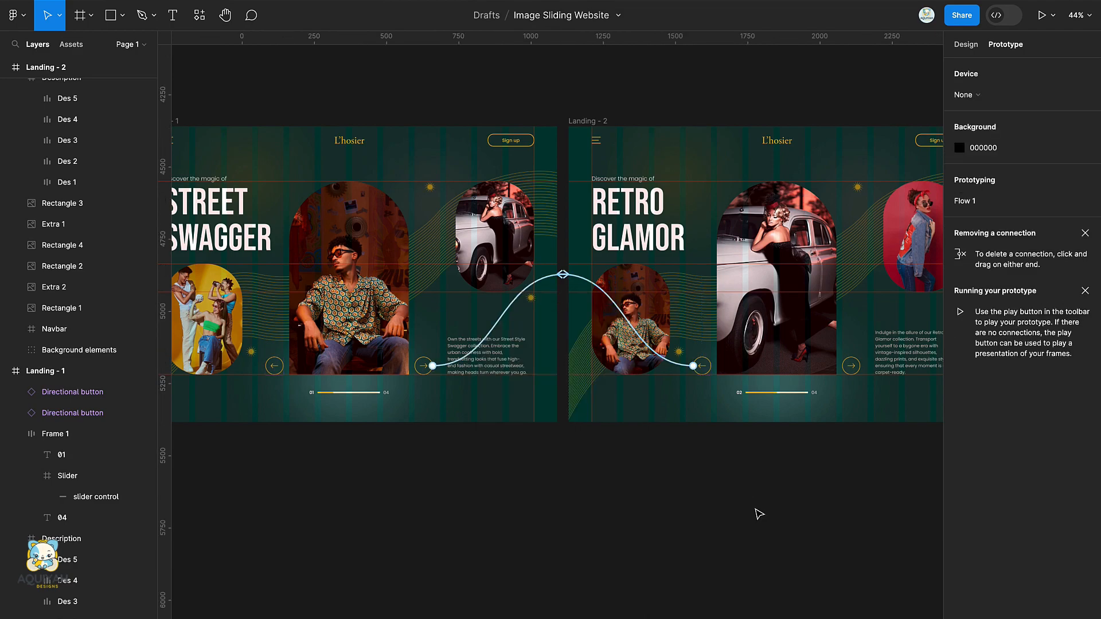
Link Landing - 2's forward arrow to Landing - 3 with an on-click navigation.
scroll(757, 513, right, 10)
click(531, 372)
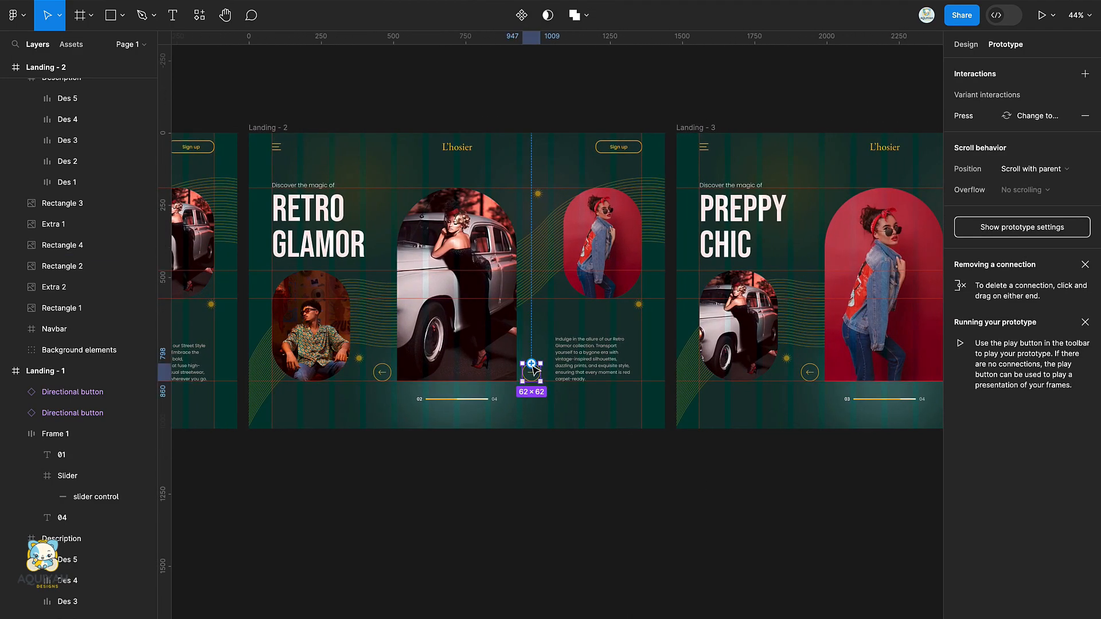
drag(533, 364, 688, 297)
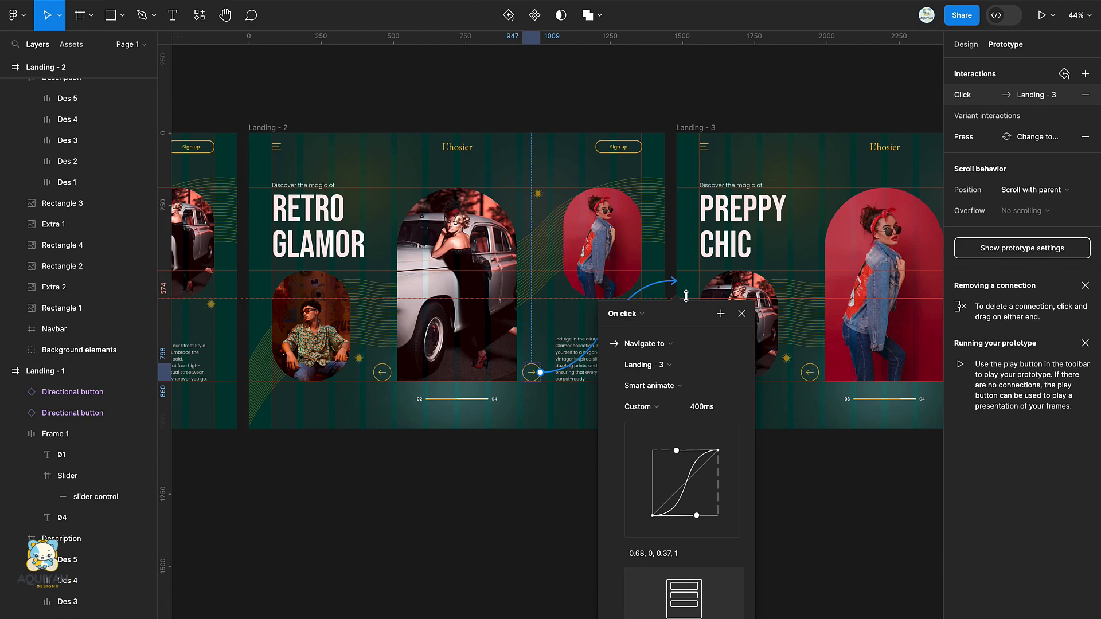
click(809, 552)
Link Landing - 3's back arrow to Landing - 2 with an on-click navigation.
scroll(808, 553, right, 17)
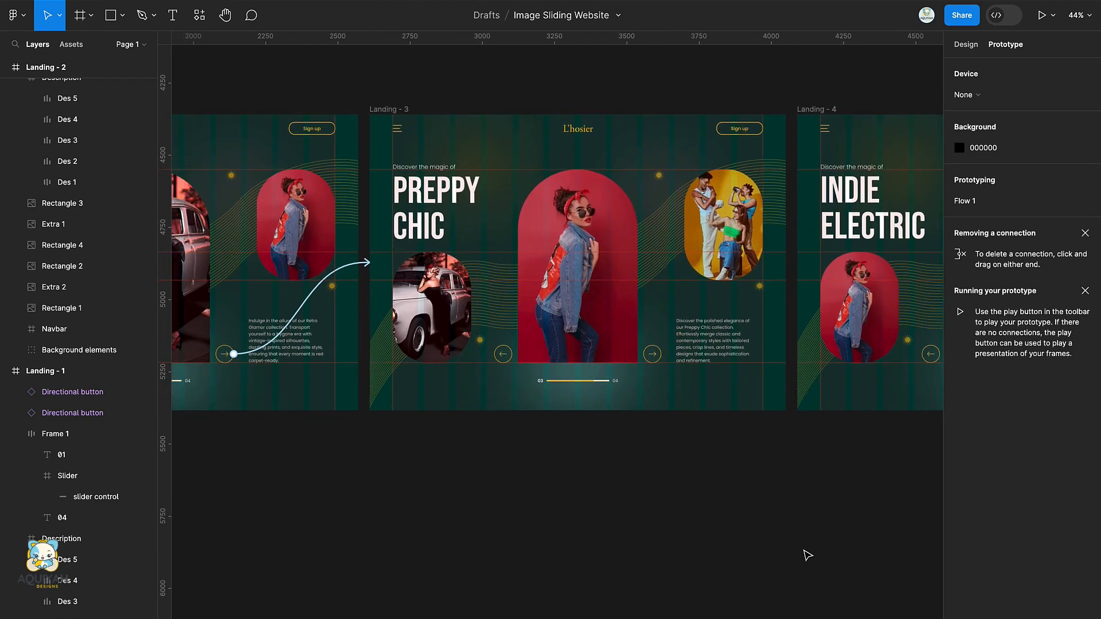
click(597, 354)
drag(589, 354, 449, 355)
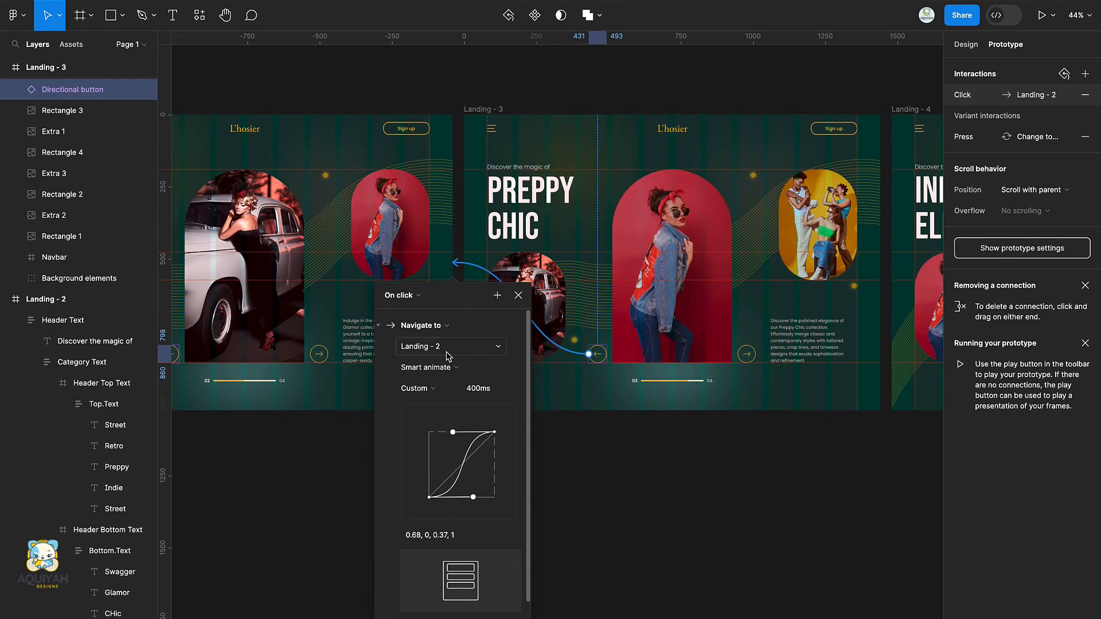
click(518, 296)
Link Landing - 3's forward arrow to Landing - 4 and Landing - 4's back arrow to Landing - 3.
click(746, 354)
scroll(746, 354, right, 5)
drag(594, 349, 728, 321)
scroll(739, 344, right, 4)
click(726, 347)
scroll(586, 365, right, 5)
Link Landing - 4's forward arrow to Landing - 5 and Landing - 5's back arrow to Landing - 4.
click(578, 356)
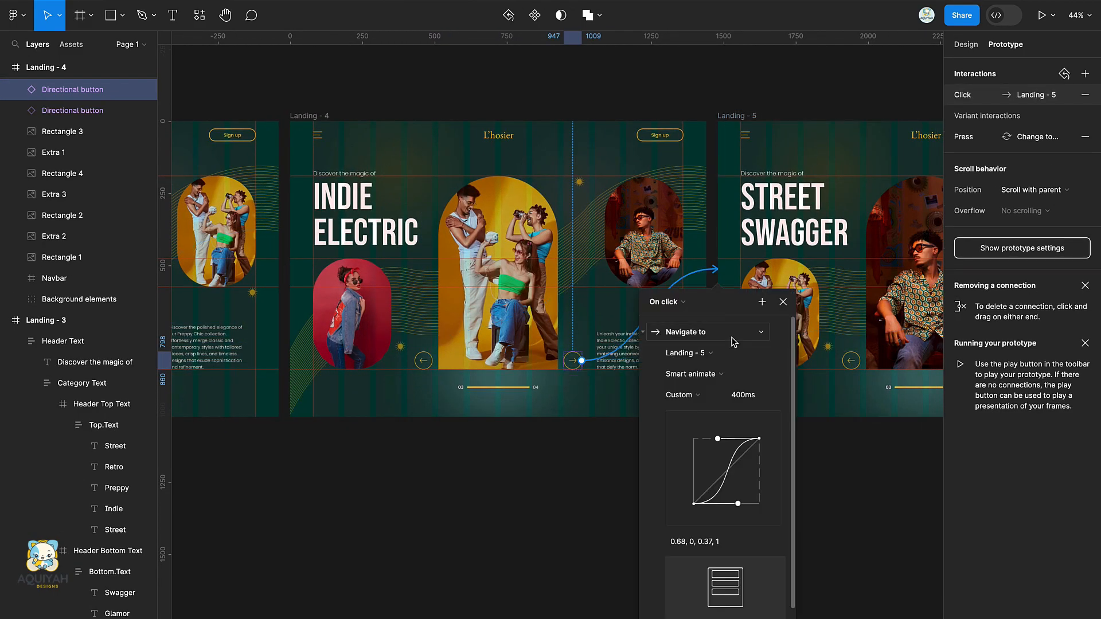
click(851, 360)
drag(847, 363, 683, 321)
Link the Landing - 5 frame to Landing - 1 with an After delay trigger of 1 ms.
scroll(782, 310, right, 7)
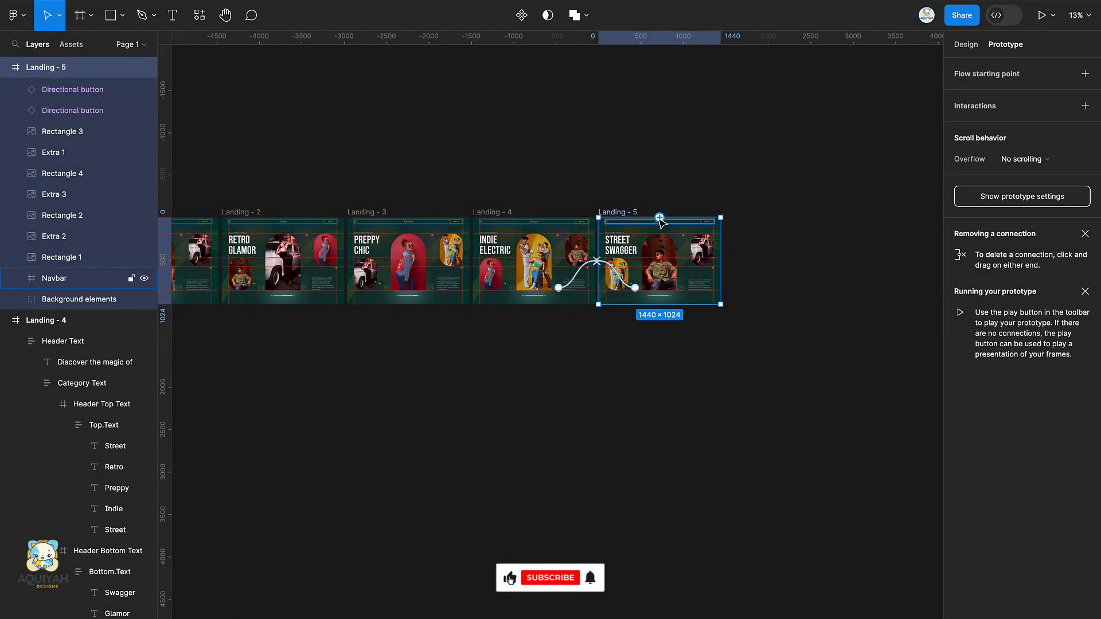
drag(661, 222, 443, 226)
click(458, 301)
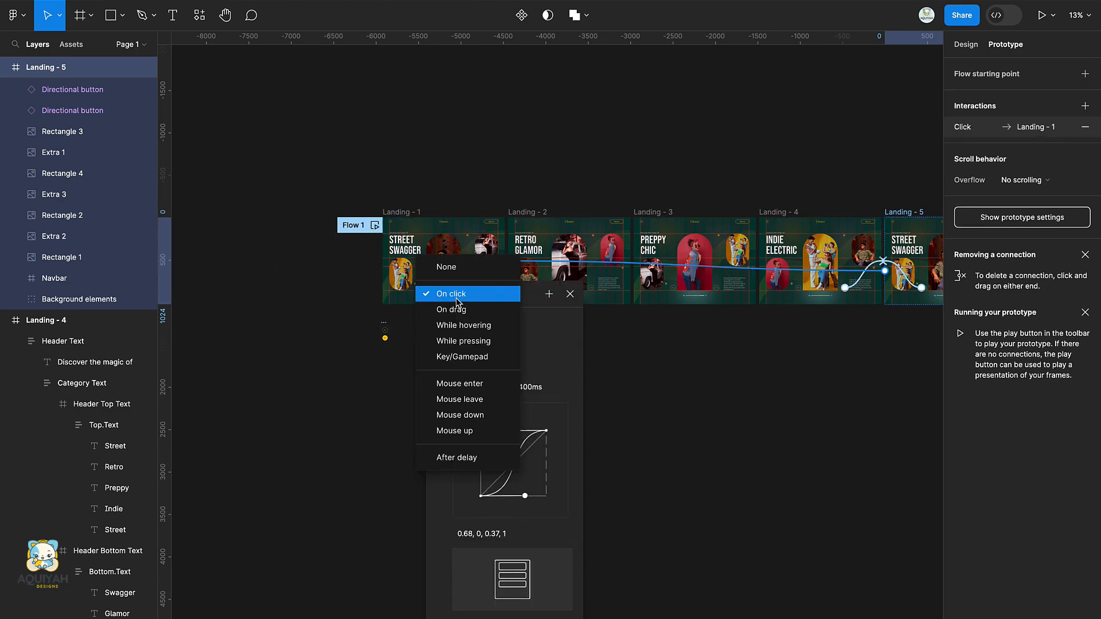
click(456, 457)
click(469, 312)
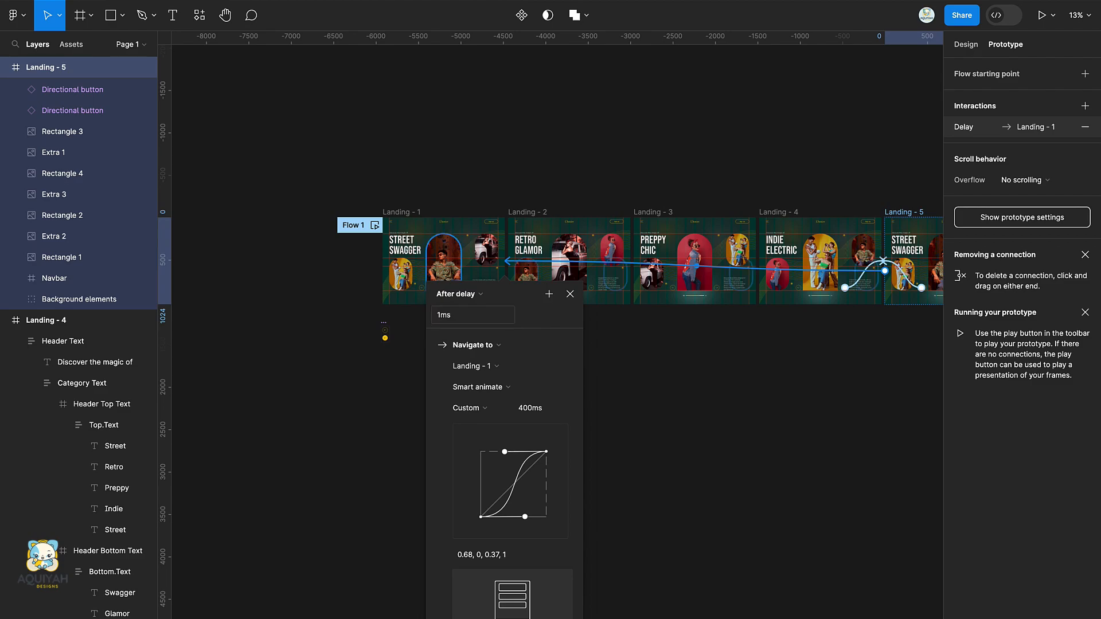
Change the animation of Landing - 5's delayed link to Landing - 1 to Instant.
scroll(482, 551, down, 2)
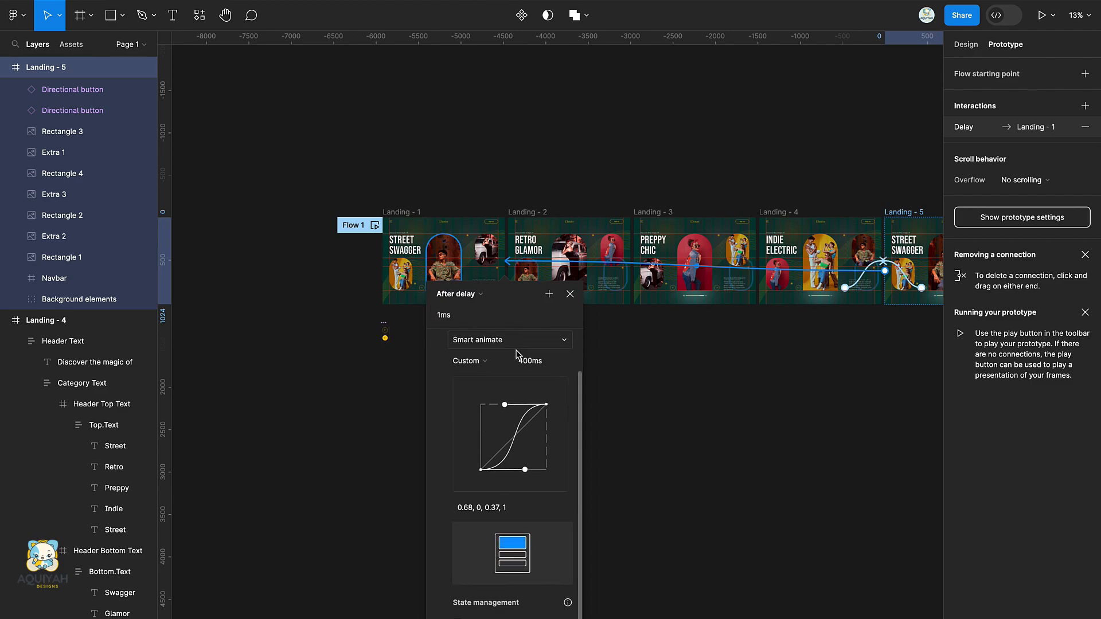
scroll(516, 351, up, 1)
click(504, 368)
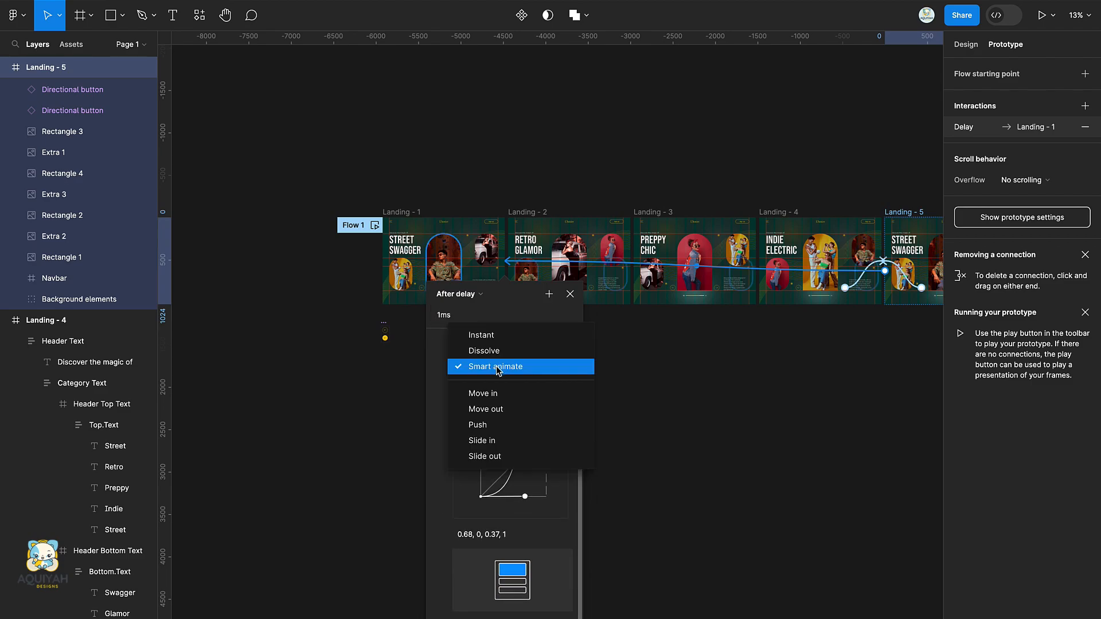
click(488, 332)
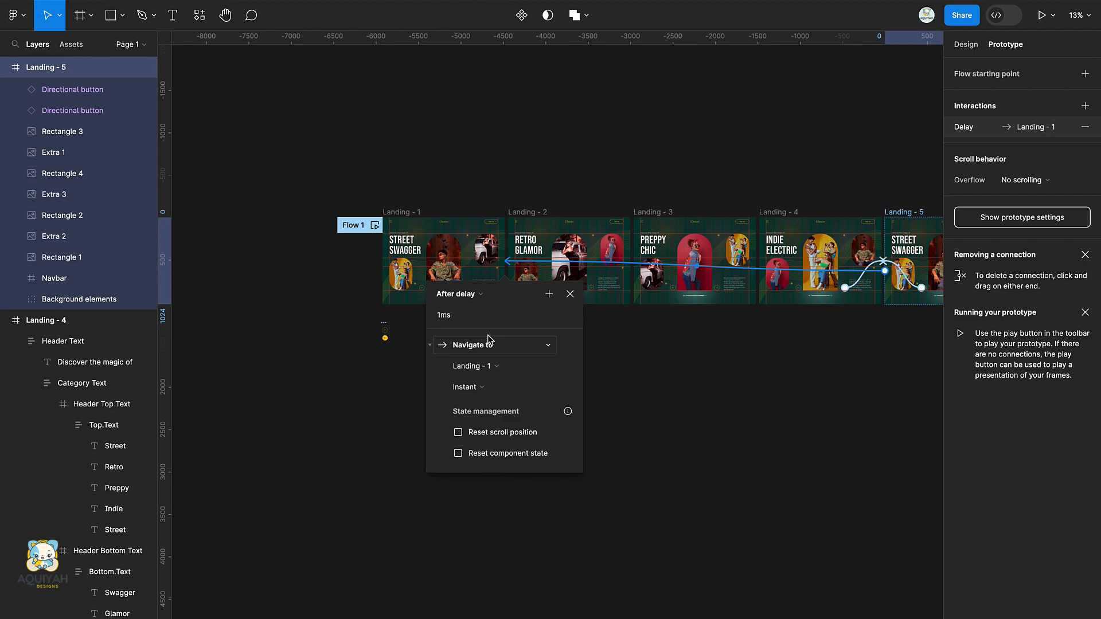
click(571, 296)
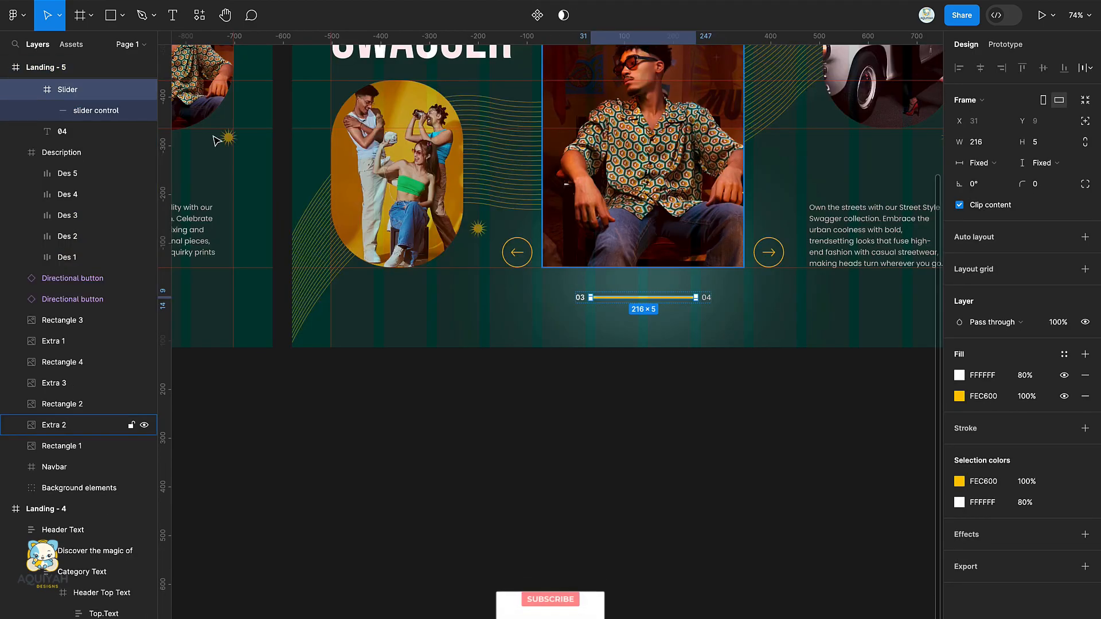
Set the width of the slider control in Landing - 5's progress bar to 54.
click(132, 110)
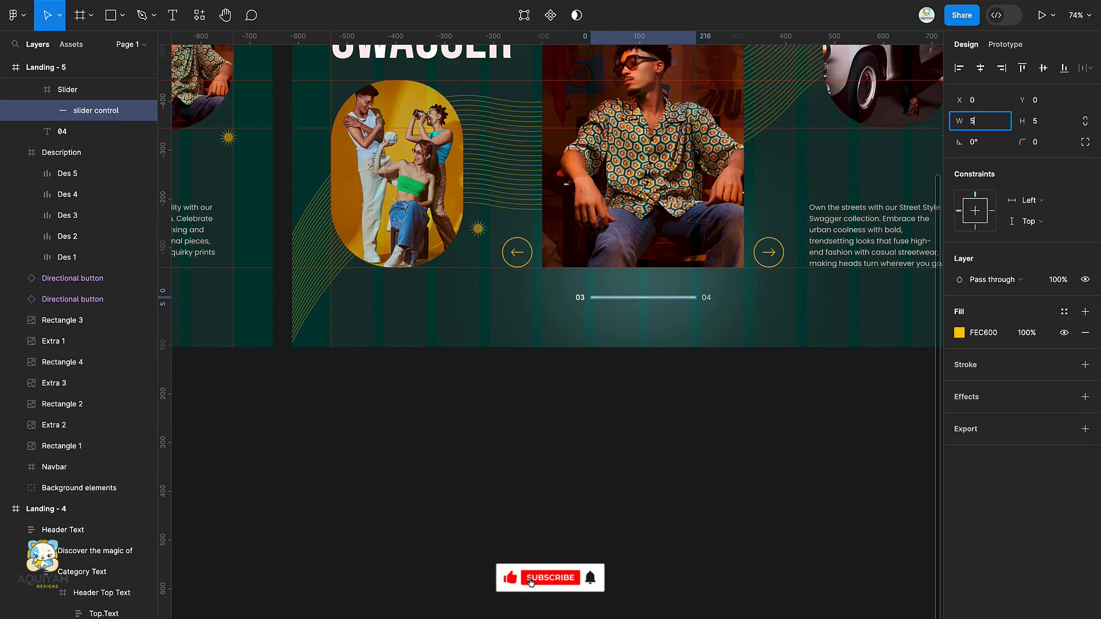
key(Return)
scroll(578, 378, left, 10)
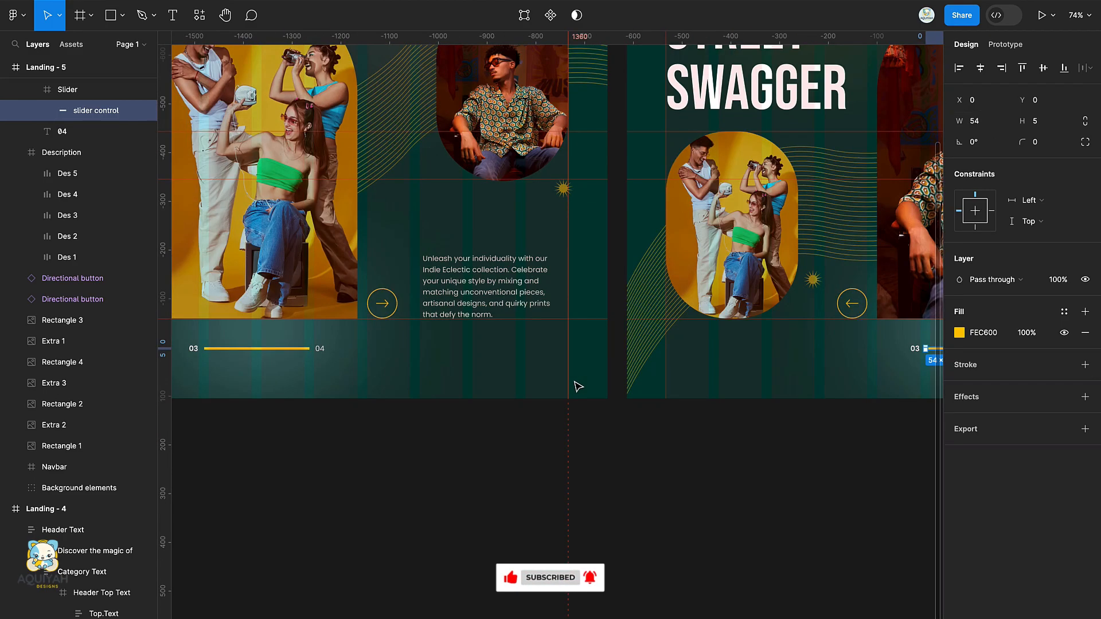
scroll(578, 387, right, 3)
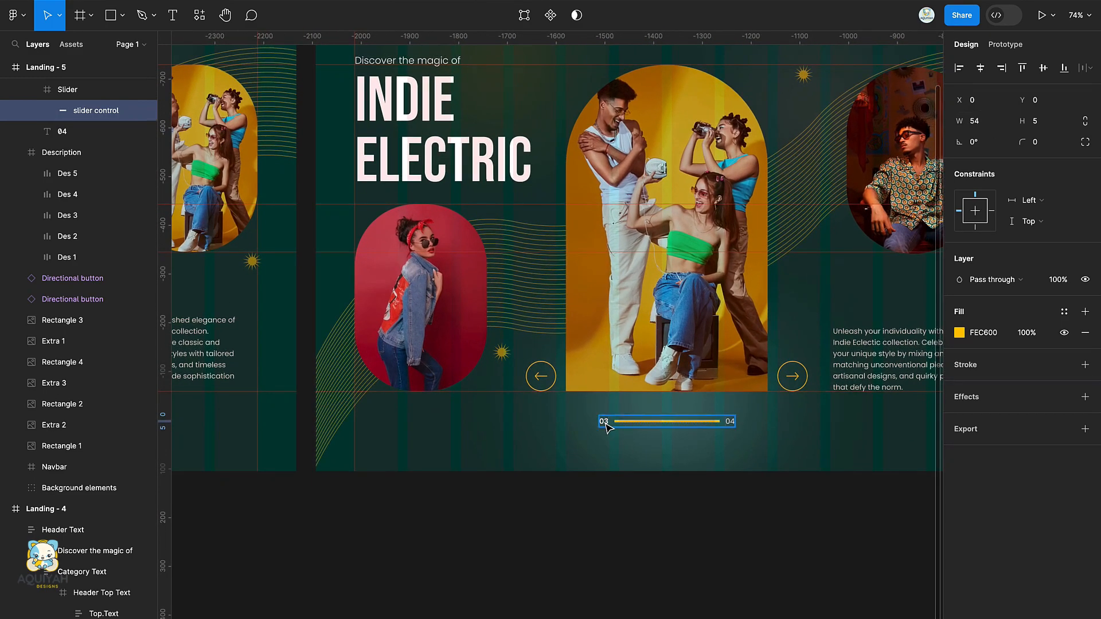
Change the current-slide number before the progress bar in the Landing - 4 frame to 04.
click(604, 423)
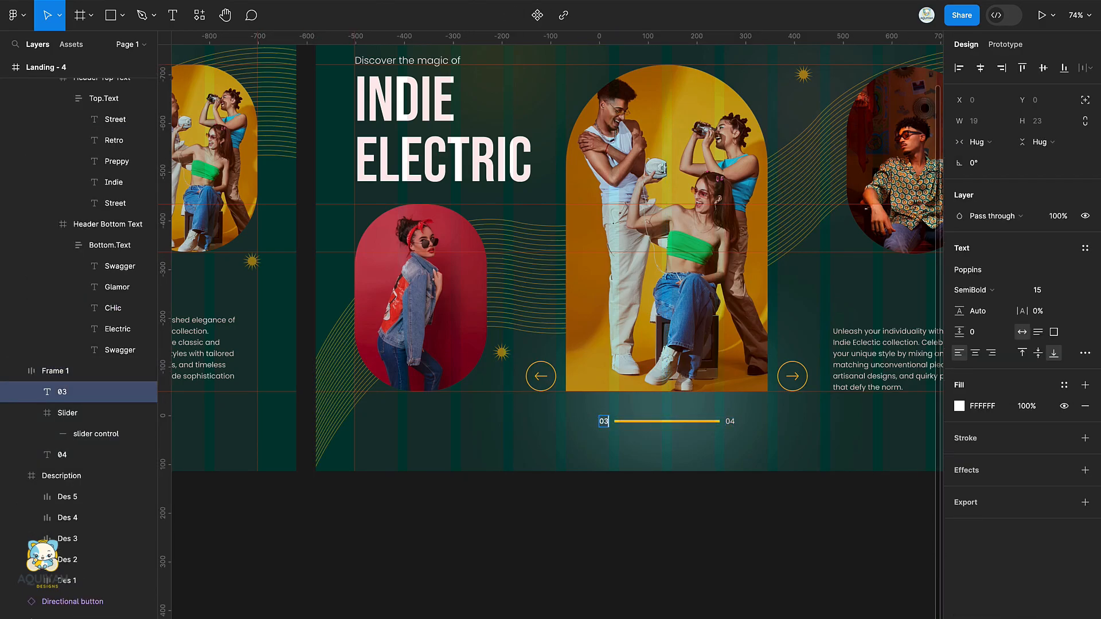
key(Return)
text(04)
key(Escape)
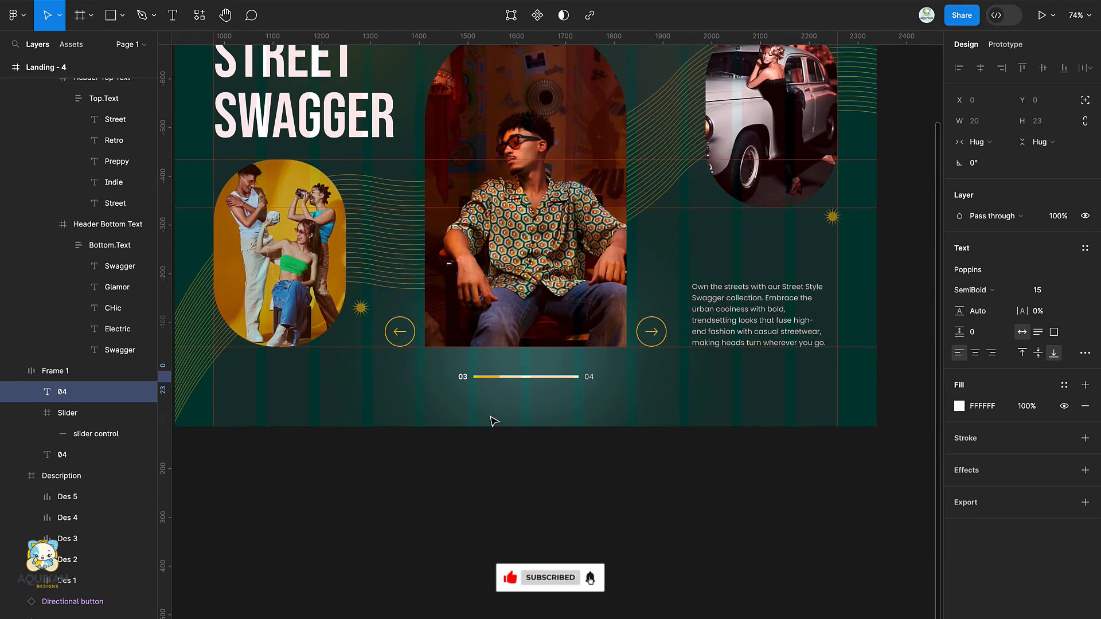
Change the current-slide number before the progress bar in the Landing - 5 frame to 01.
click(467, 379)
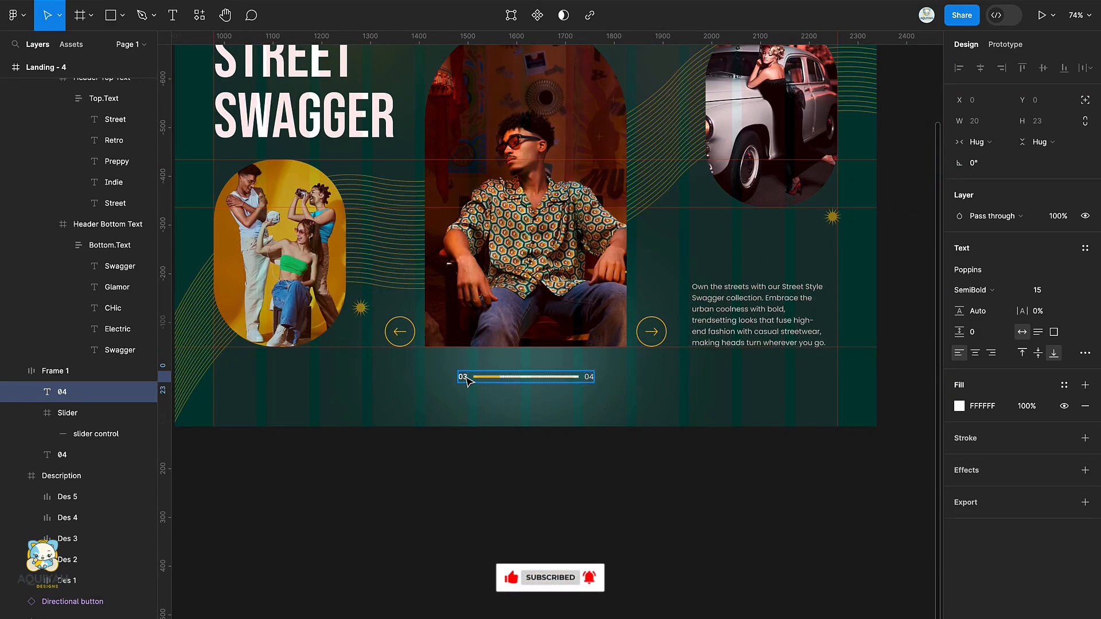
double_click(465, 377)
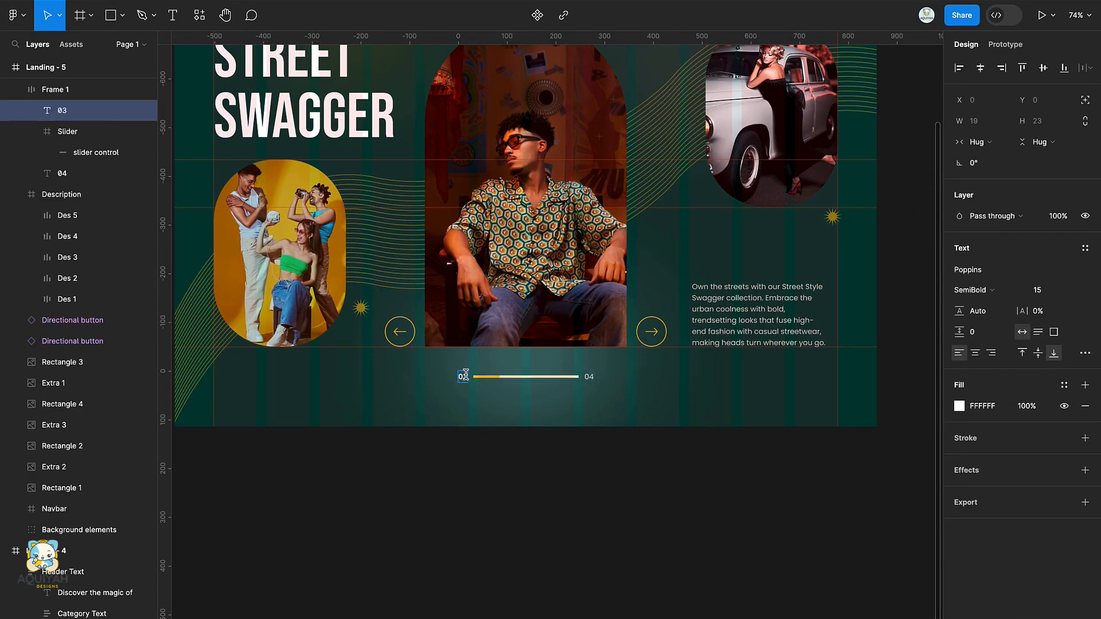
key(shift+1)
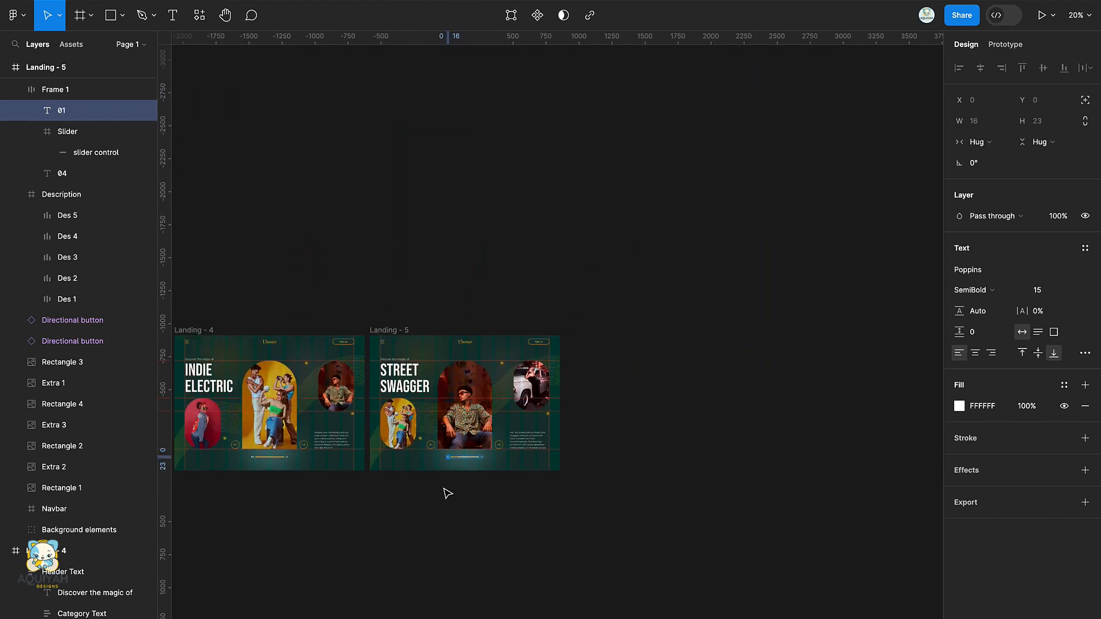
Play the prototype from the Flow 1 starting point on the Landing - 1 frame.
click(341, 238)
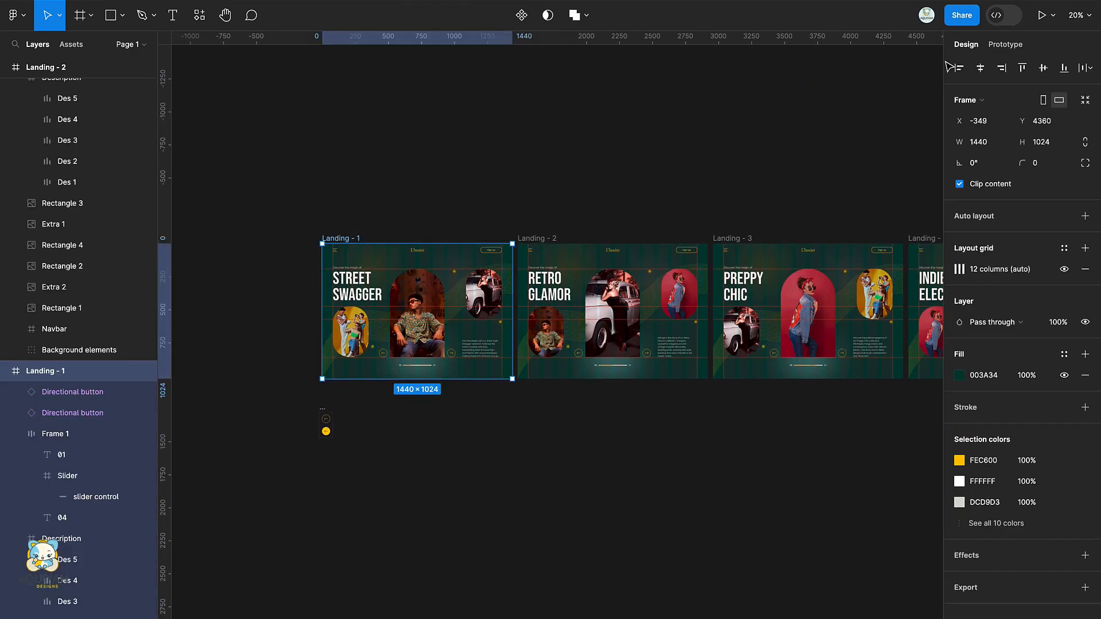
key(shift+e)
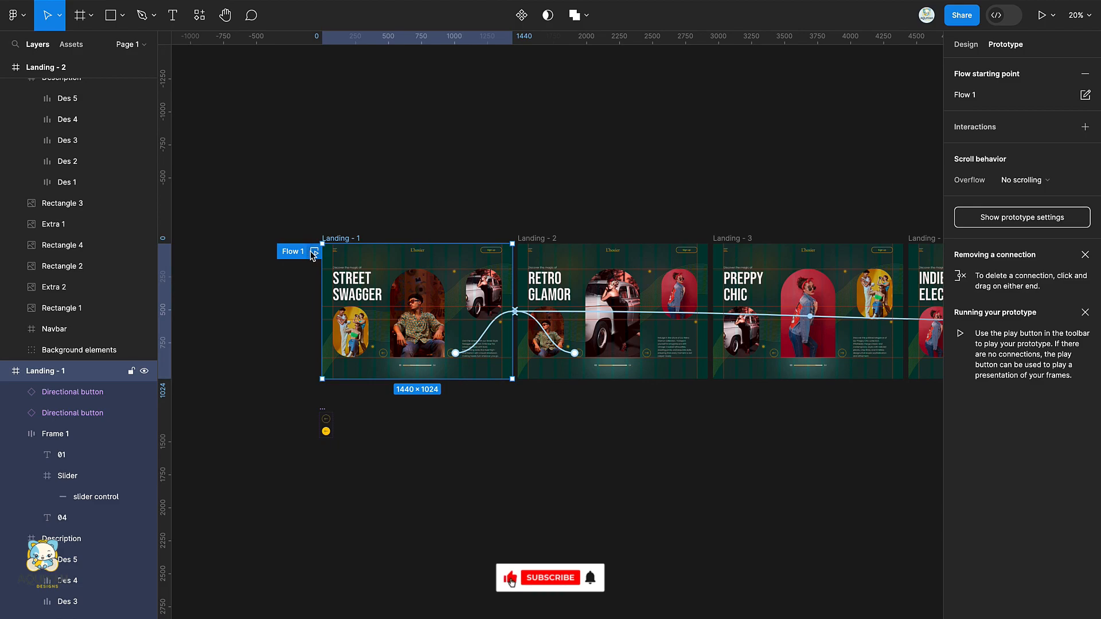
click(313, 253)
click(641, 454)
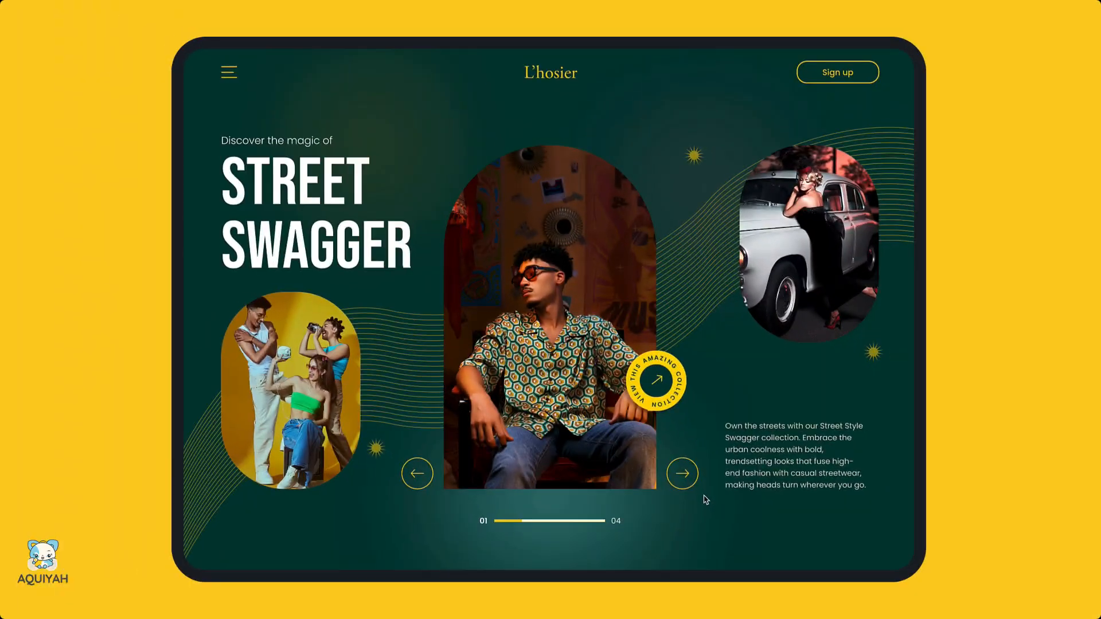
Advance through the slides with the landing page's forward arrow to test the transitions, slide numbers and loop back to Street Swagger.
click(682, 474)
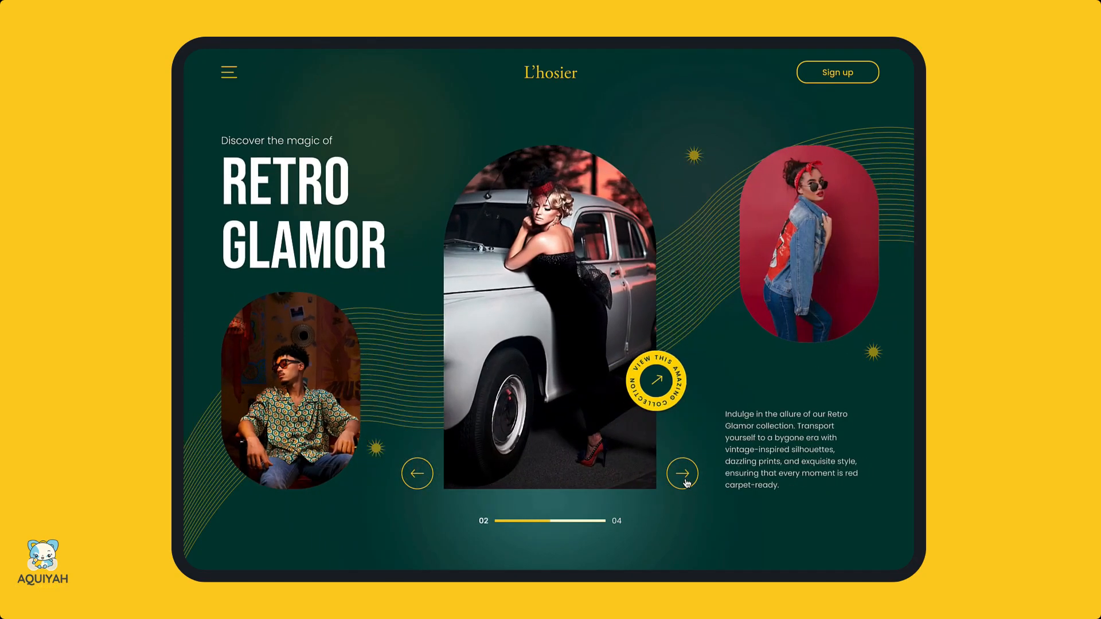
click(682, 474)
click(686, 484)
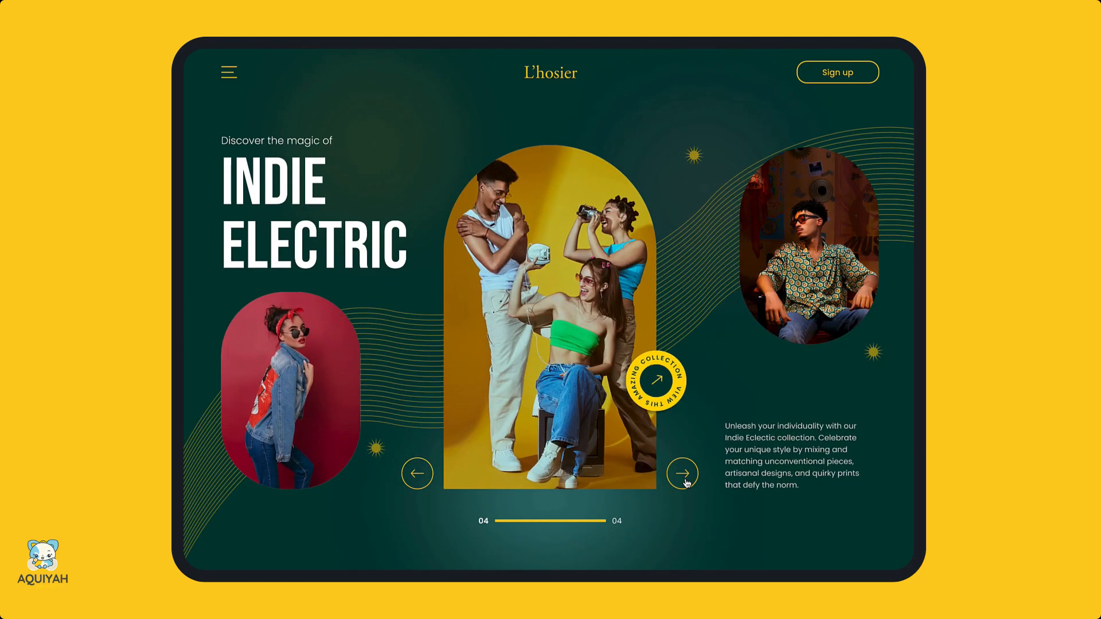
click(687, 484)
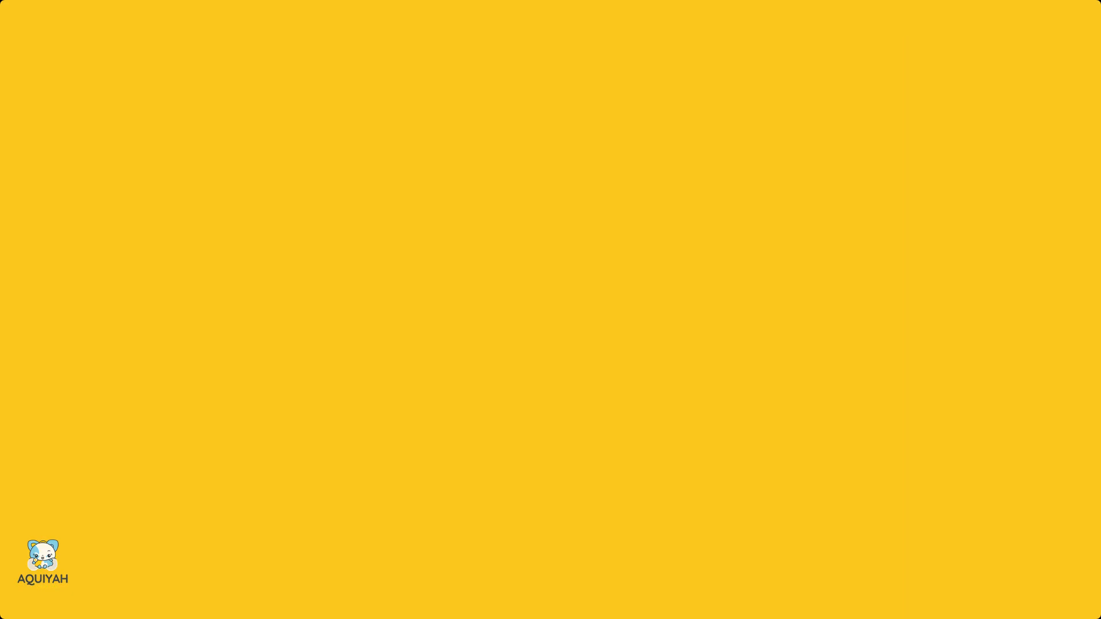